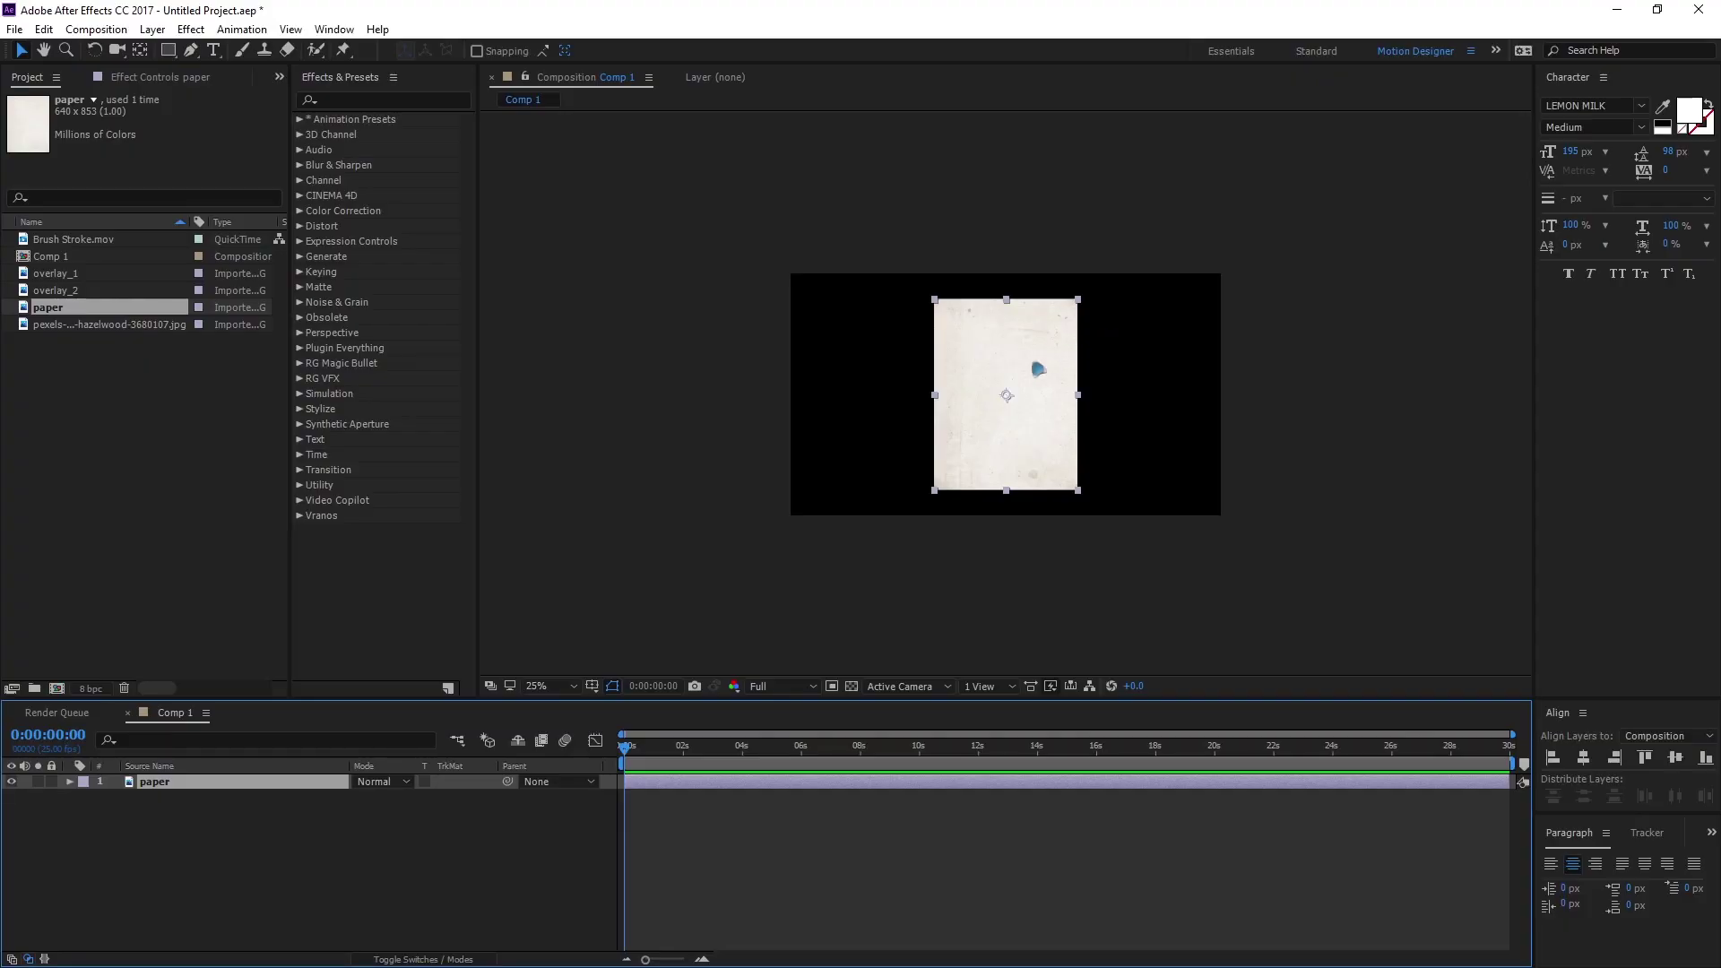
Rotate the paper layer to landscape orientation and scale it up until it covers the whole composition
left_click(1010, 364)
key("w")
left_click_drag(1085, 307, 944, 372)
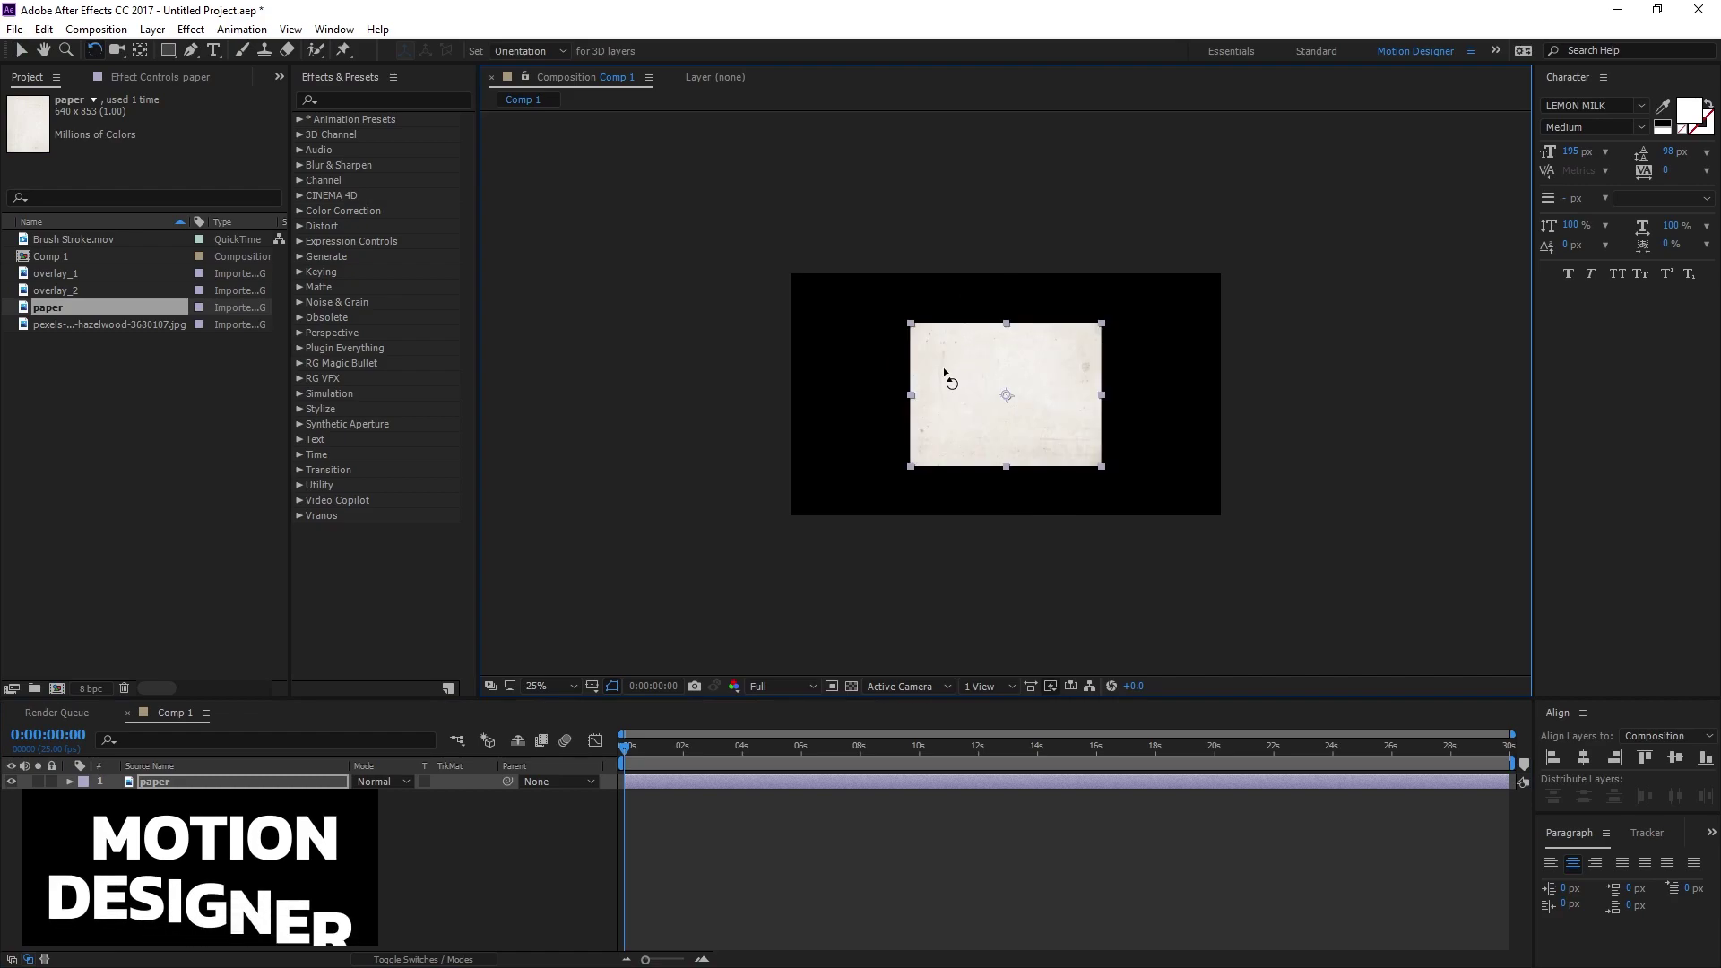
key("v")
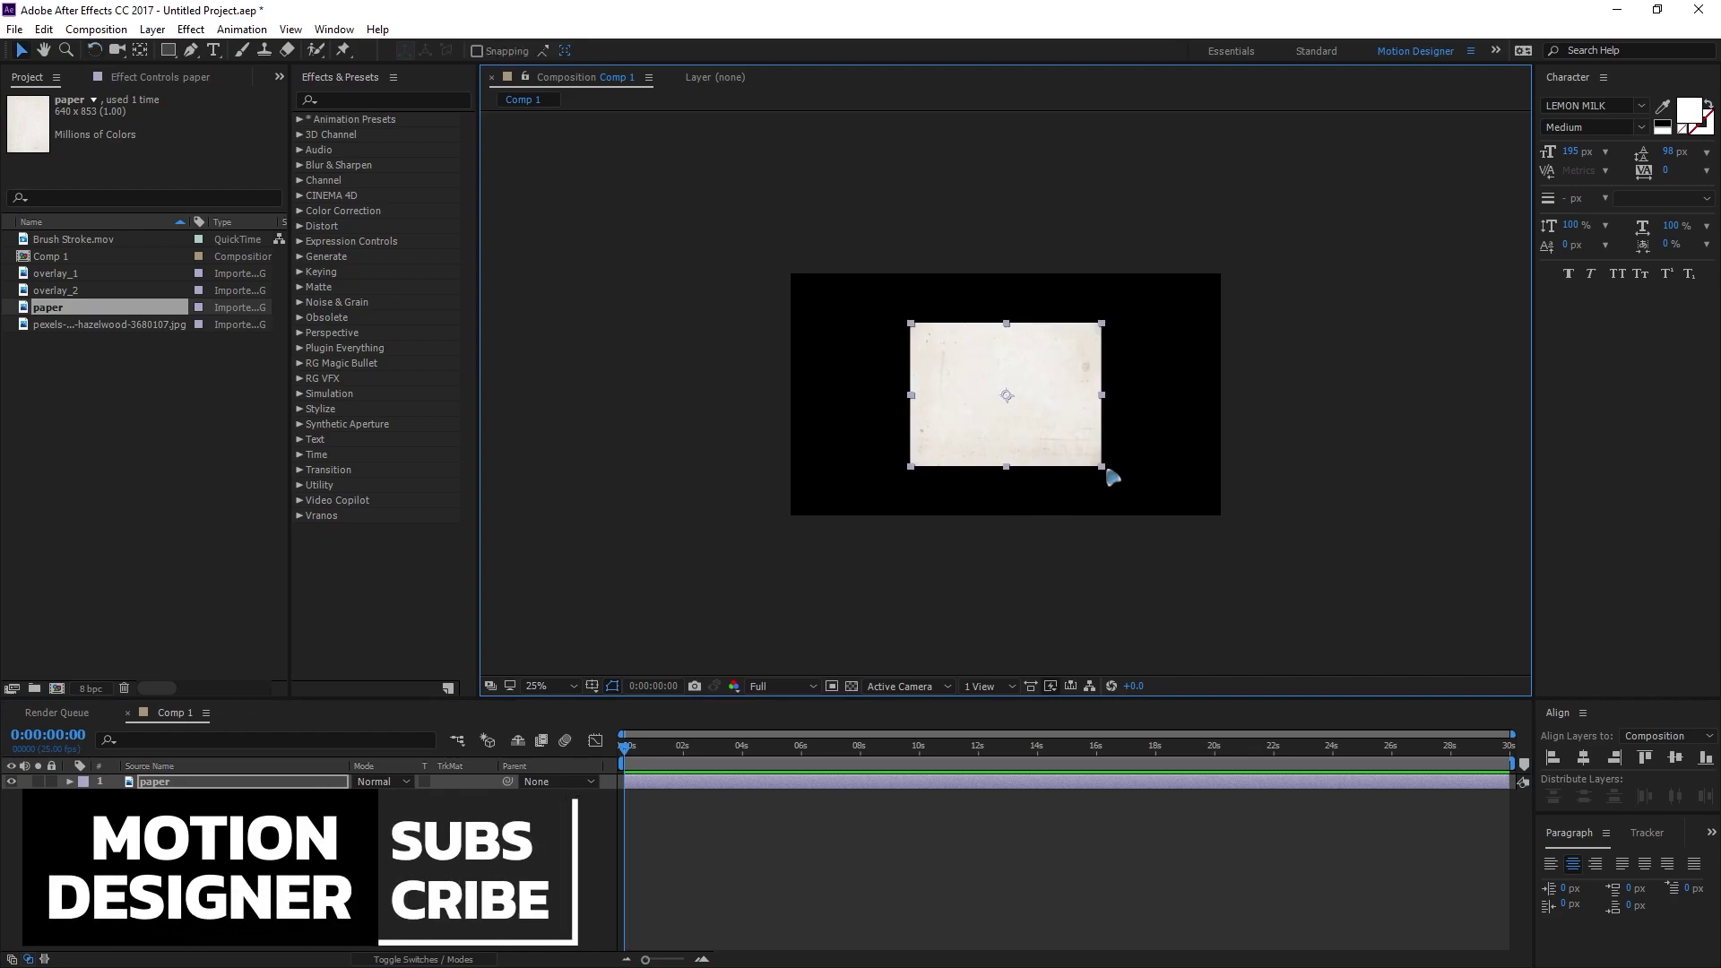
left_click_drag(1111, 480, 1291, 612)
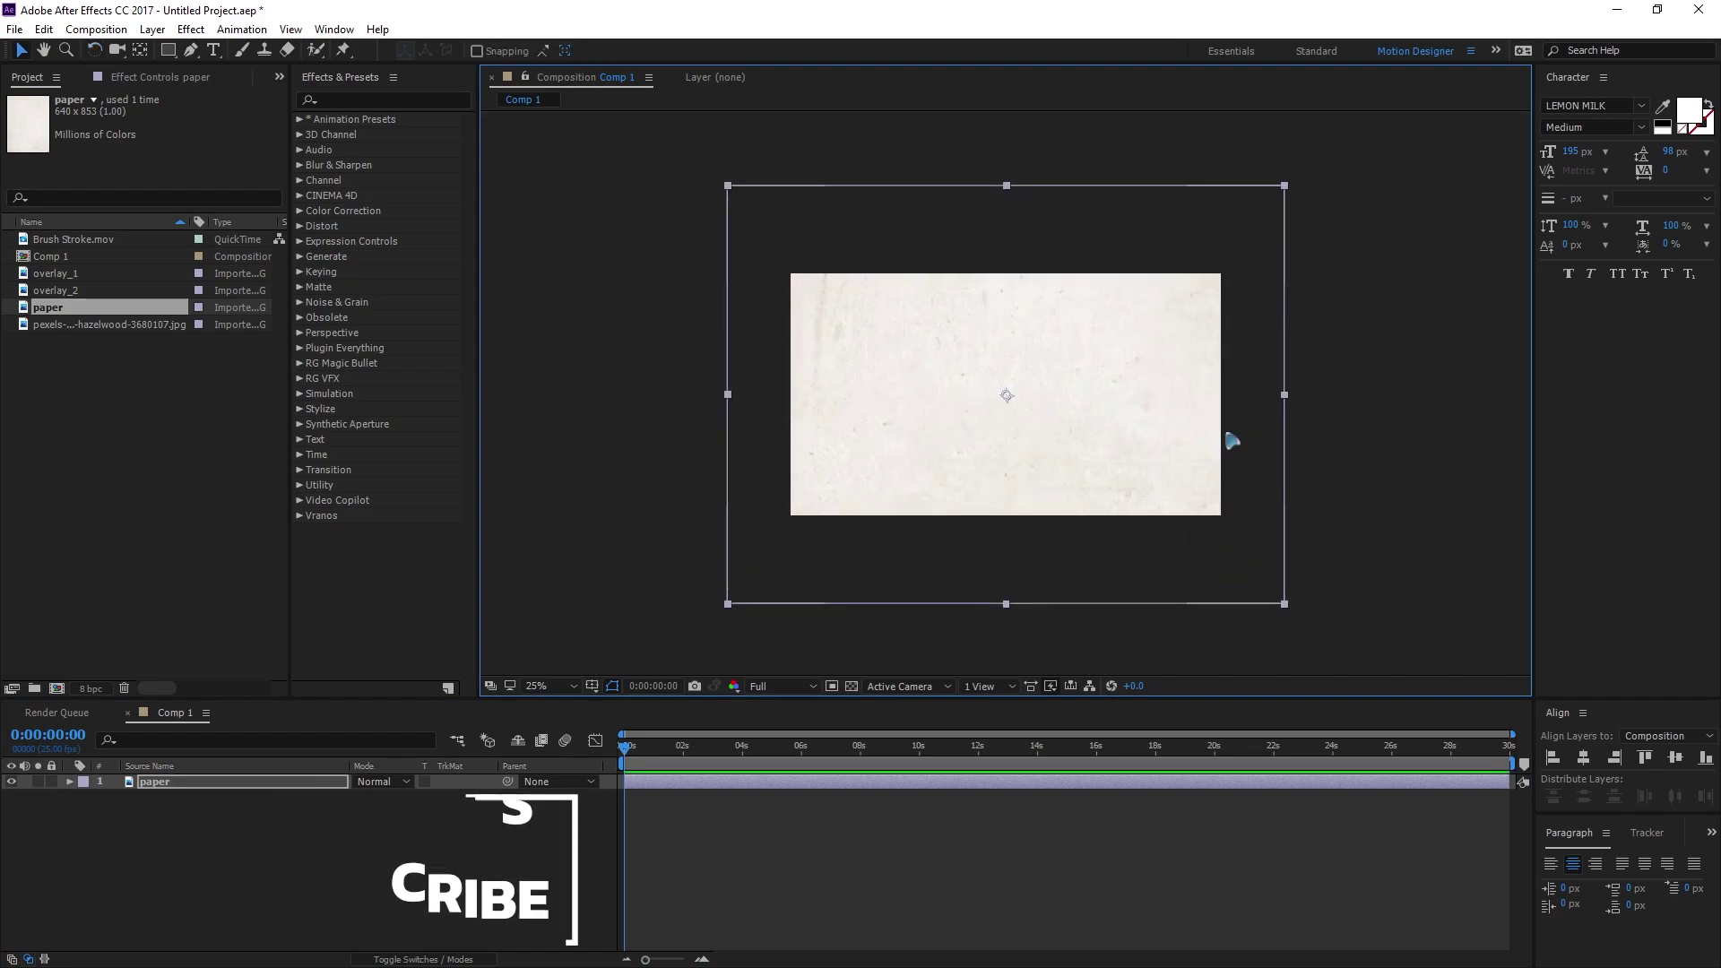
scroll(1226, 445, "up", 1)
scroll(1163, 437, "down", 1)
key("ctrl+shift+a")
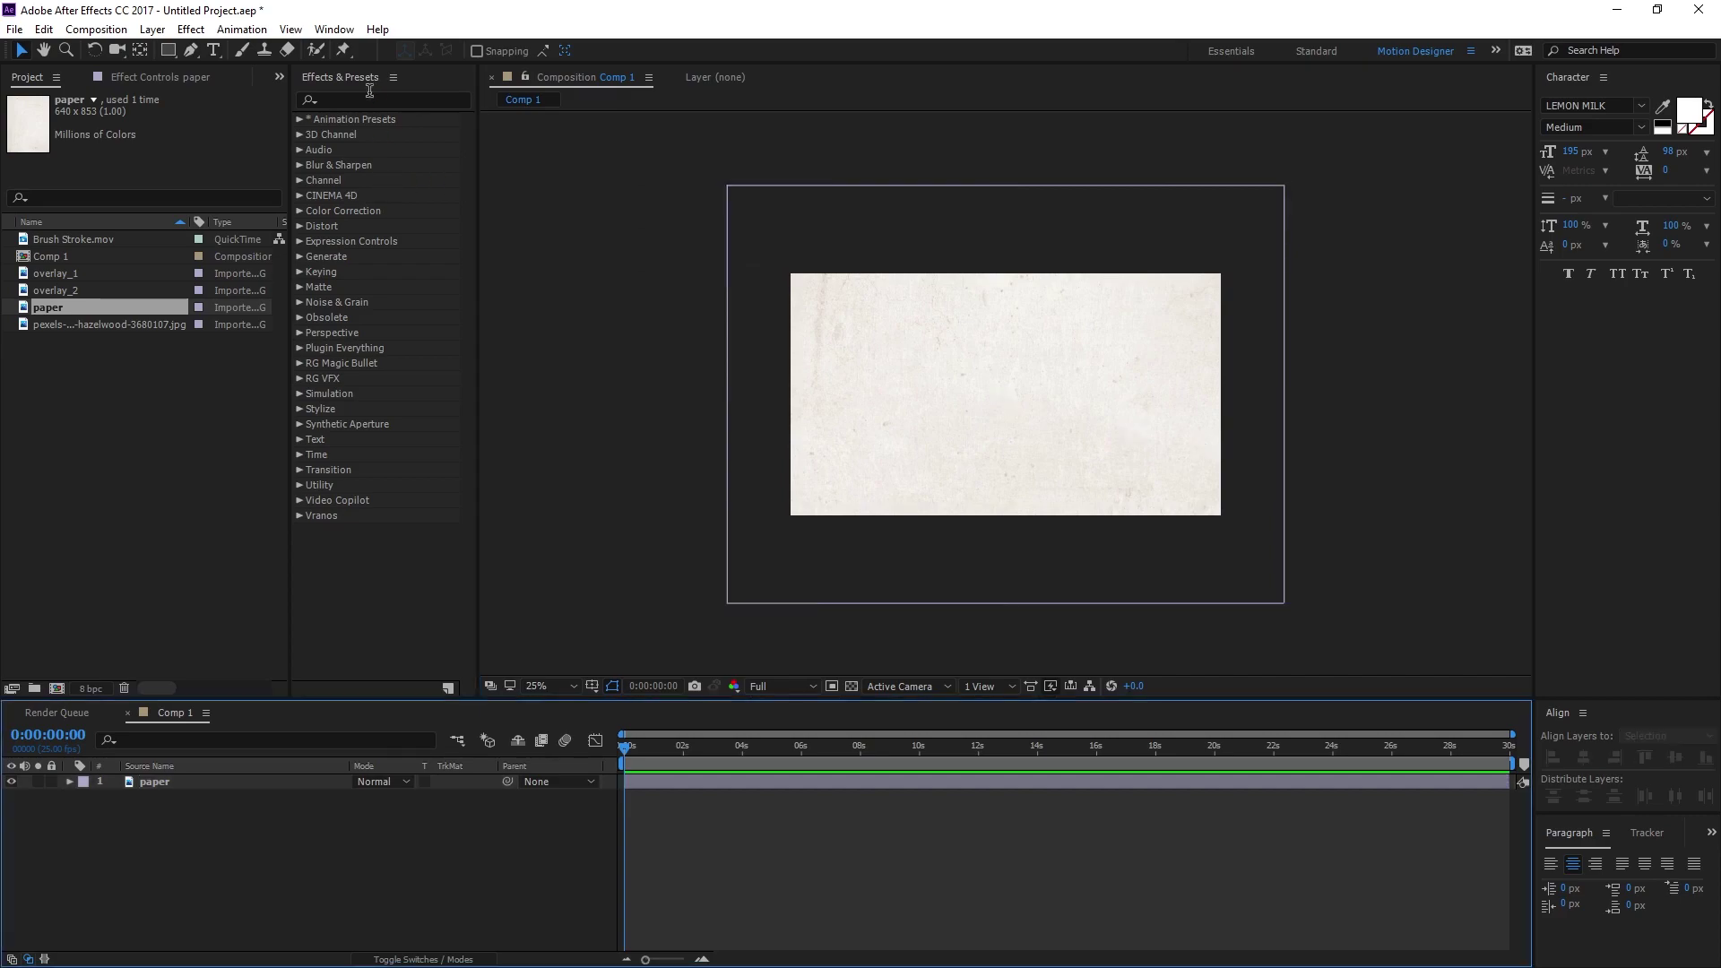
Apply the Curves effect to the paper layer and pull the lower part of the RGB curve down to darken it
left_click(363, 99)
type("curves")
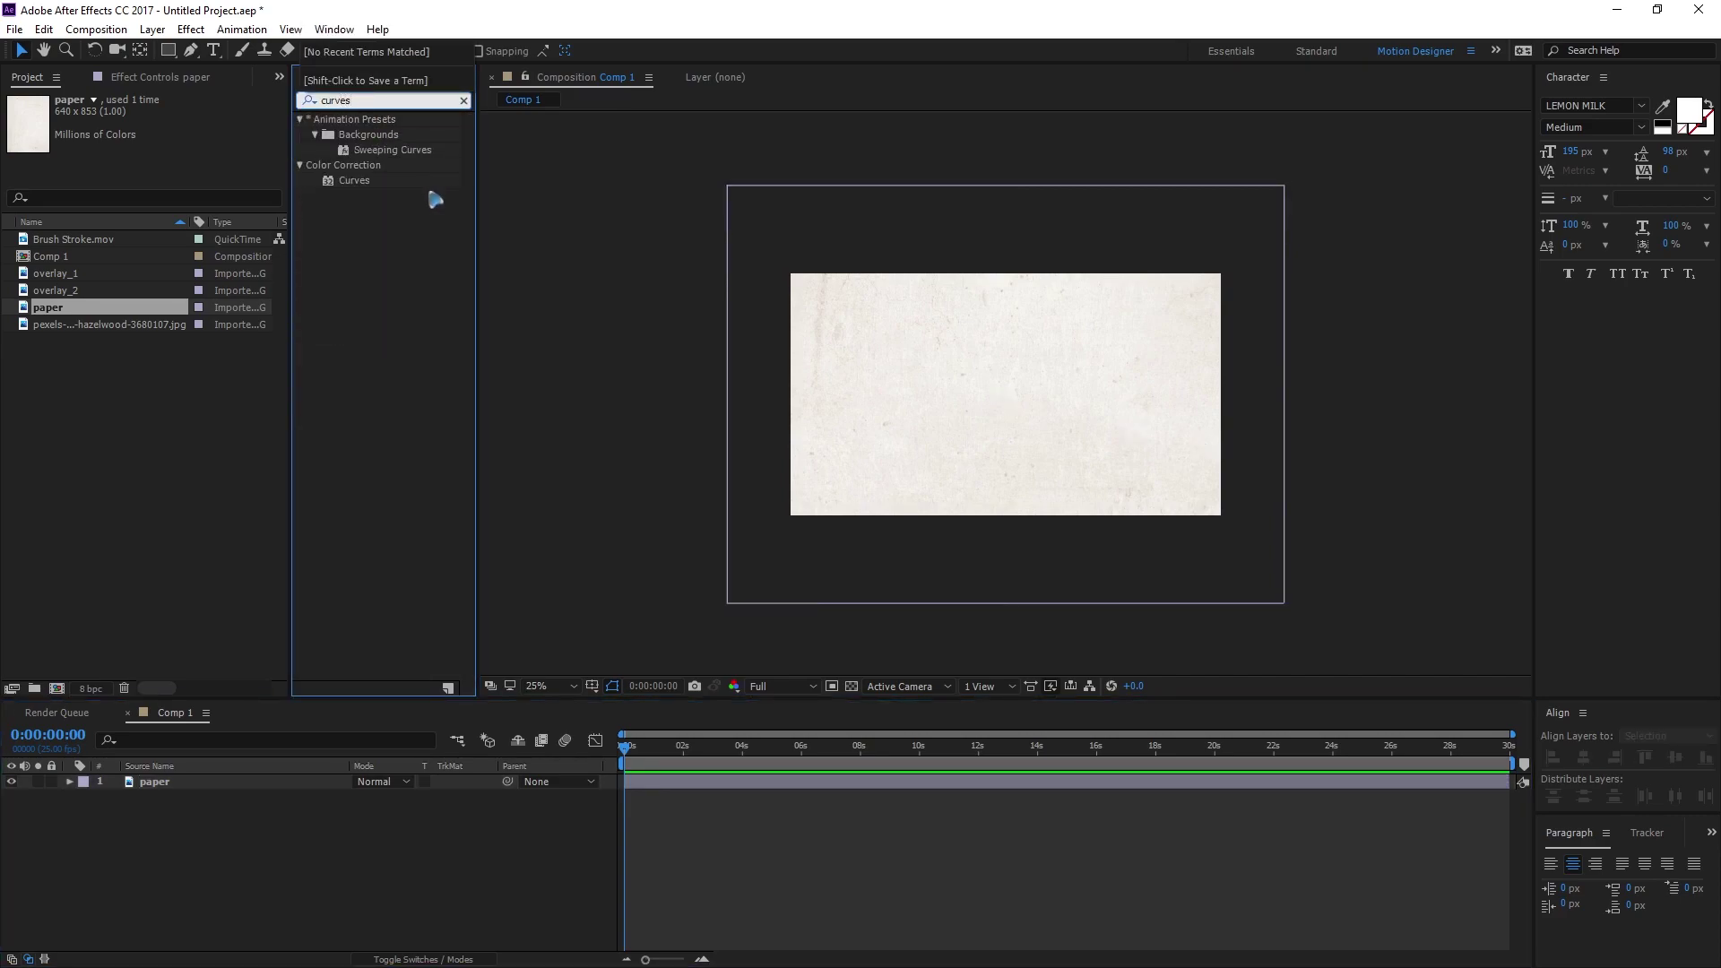
left_click_drag(354, 180, 942, 441)
left_click_drag(103, 372, 108, 373)
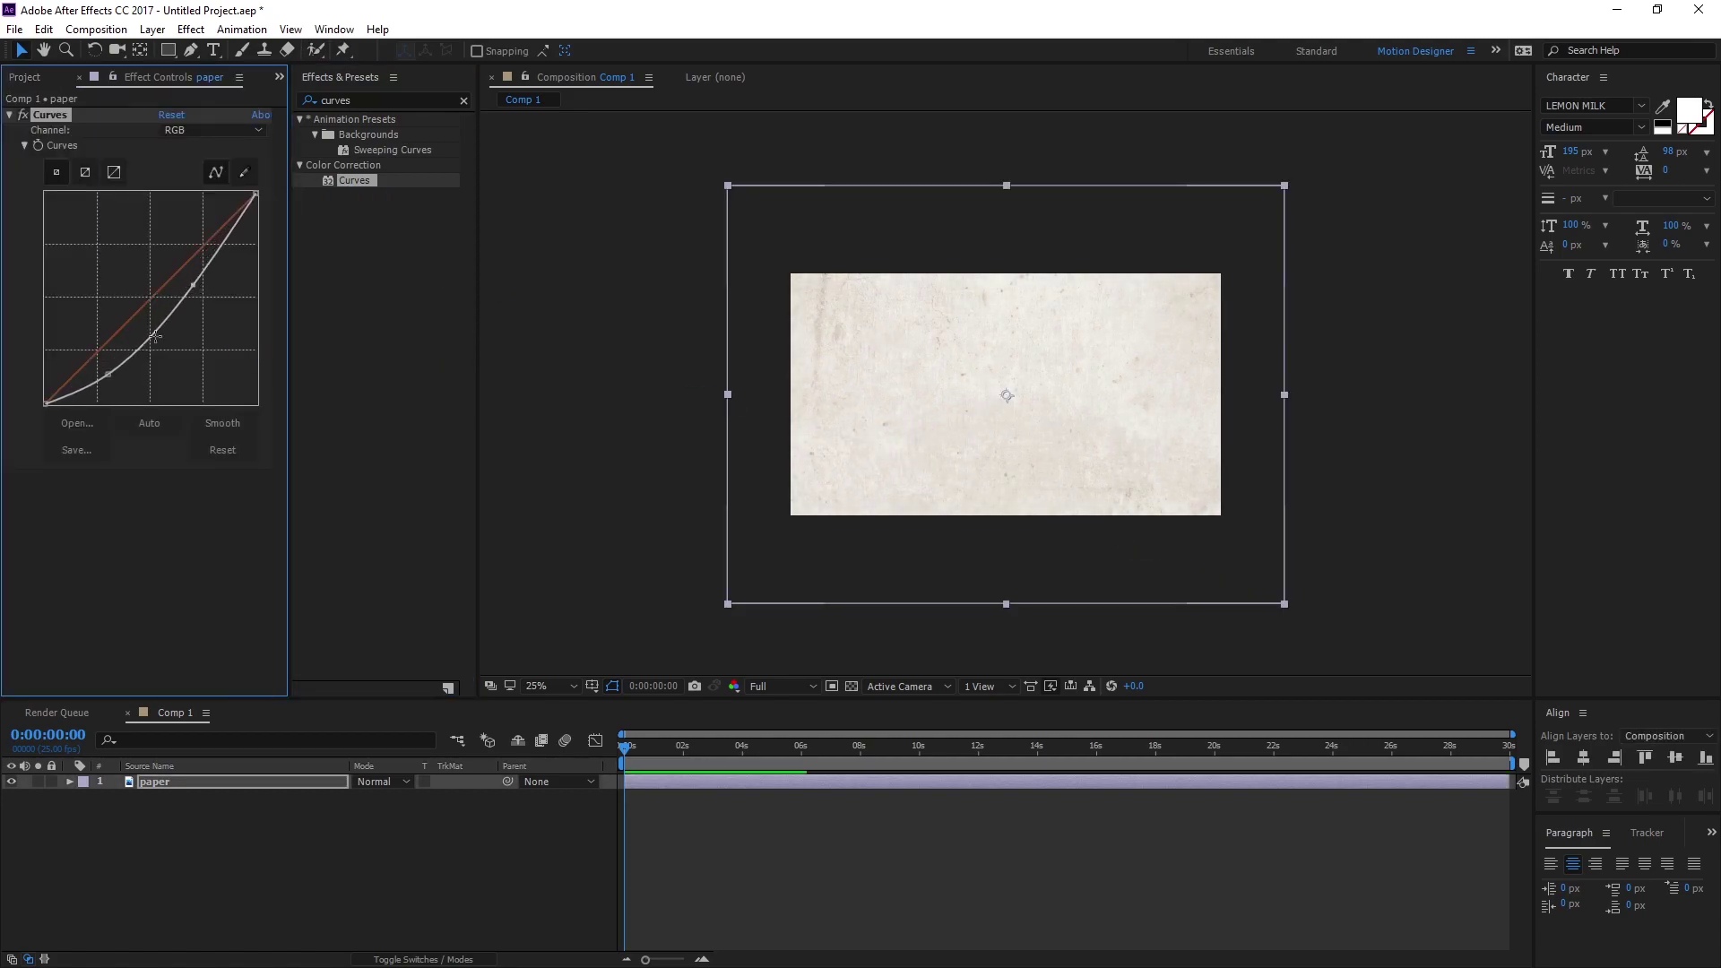
mouse_move(107, 373)
left_mouse_down()
mouse_move(124, 392)
mouse_move(114, 377)
left_mouse_up()
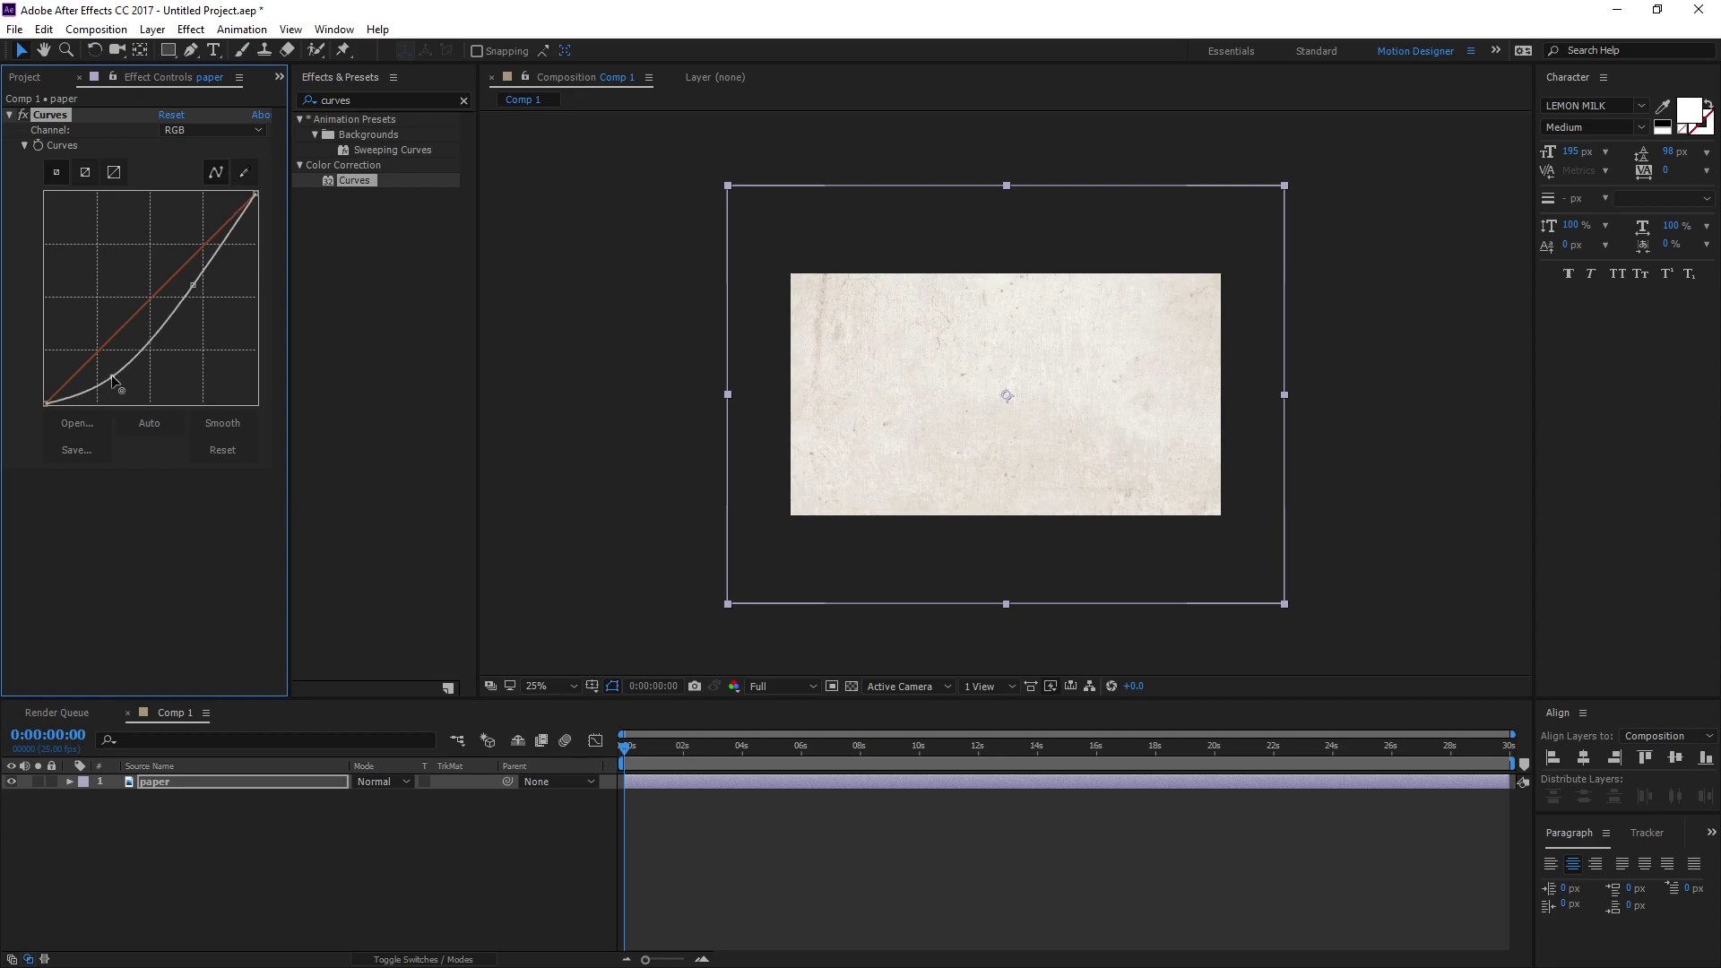
Collapse the Curves effect, return to the project items, and make the paper layer 3D
left_click(8, 115)
left_click(33, 77)
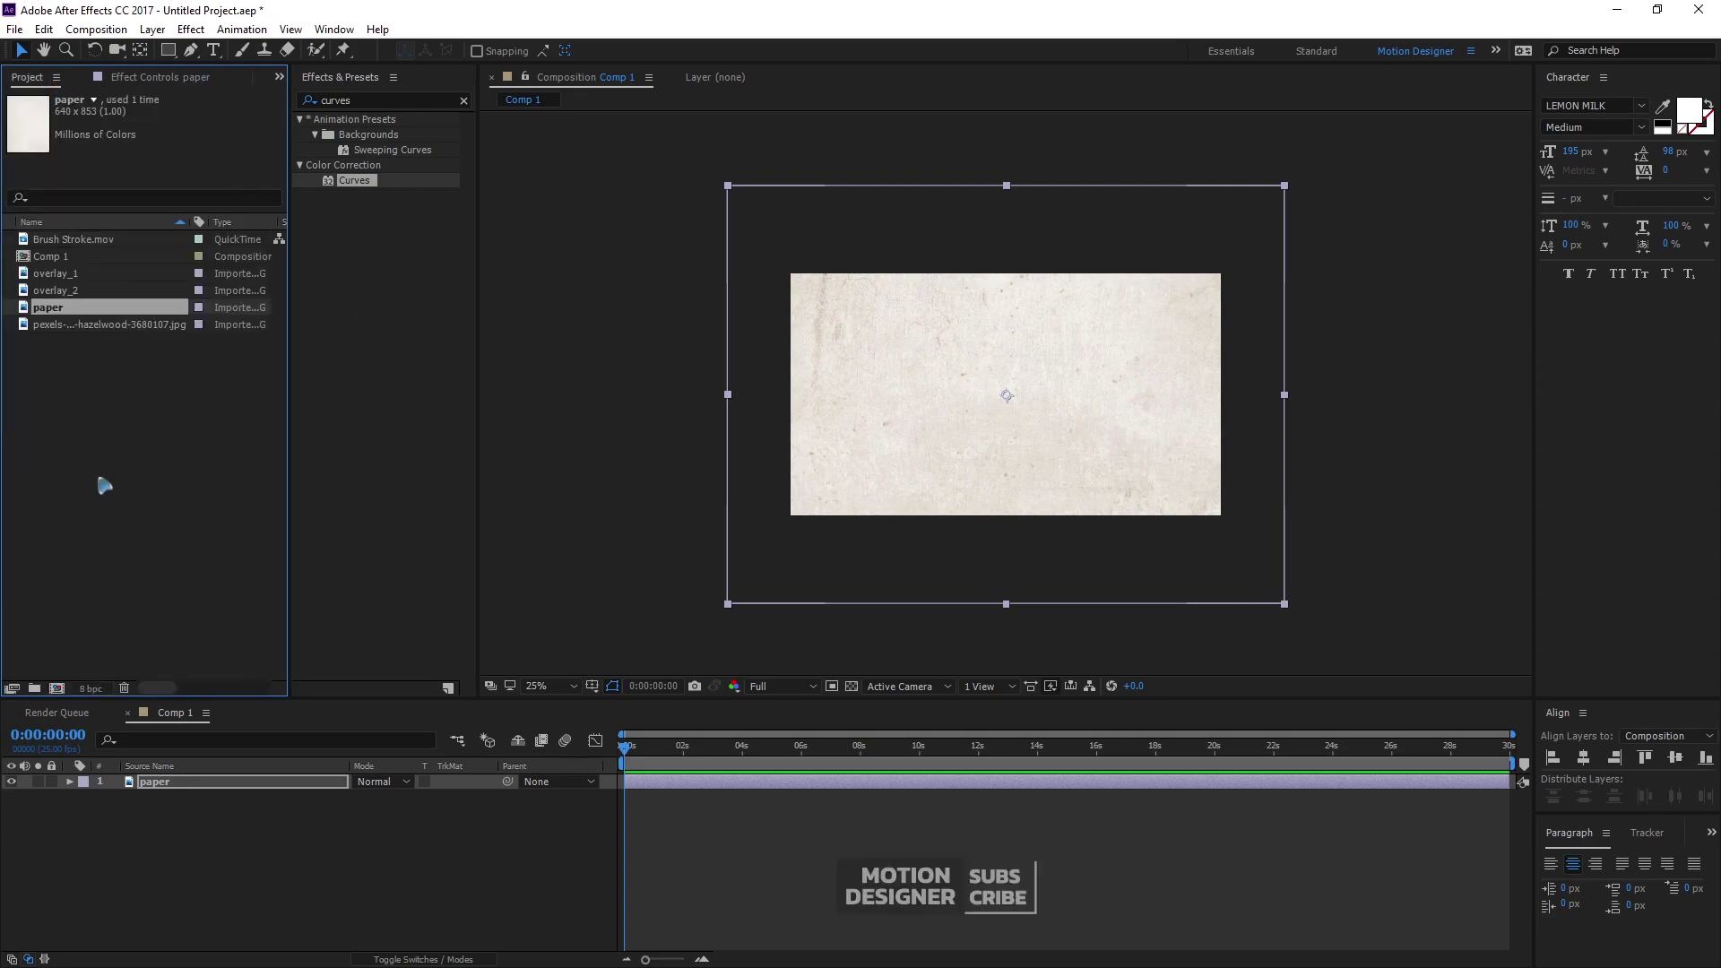
left_click(97, 477)
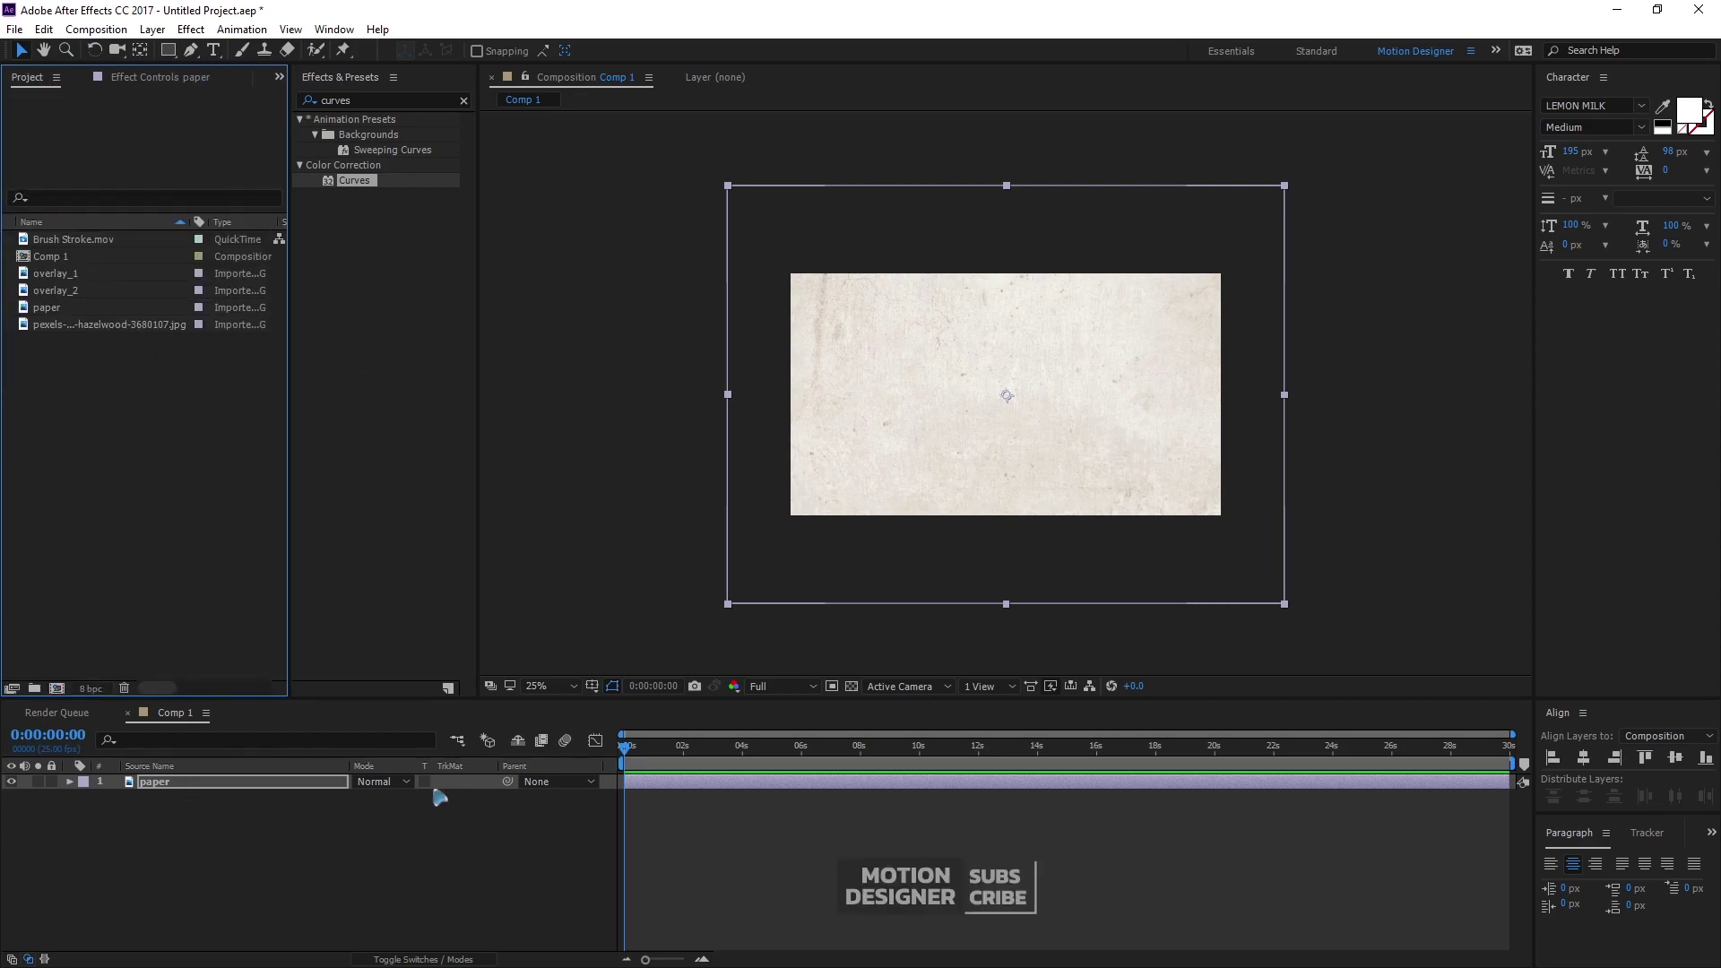
left_click(421, 821)
key("F4")
left_click(453, 782)
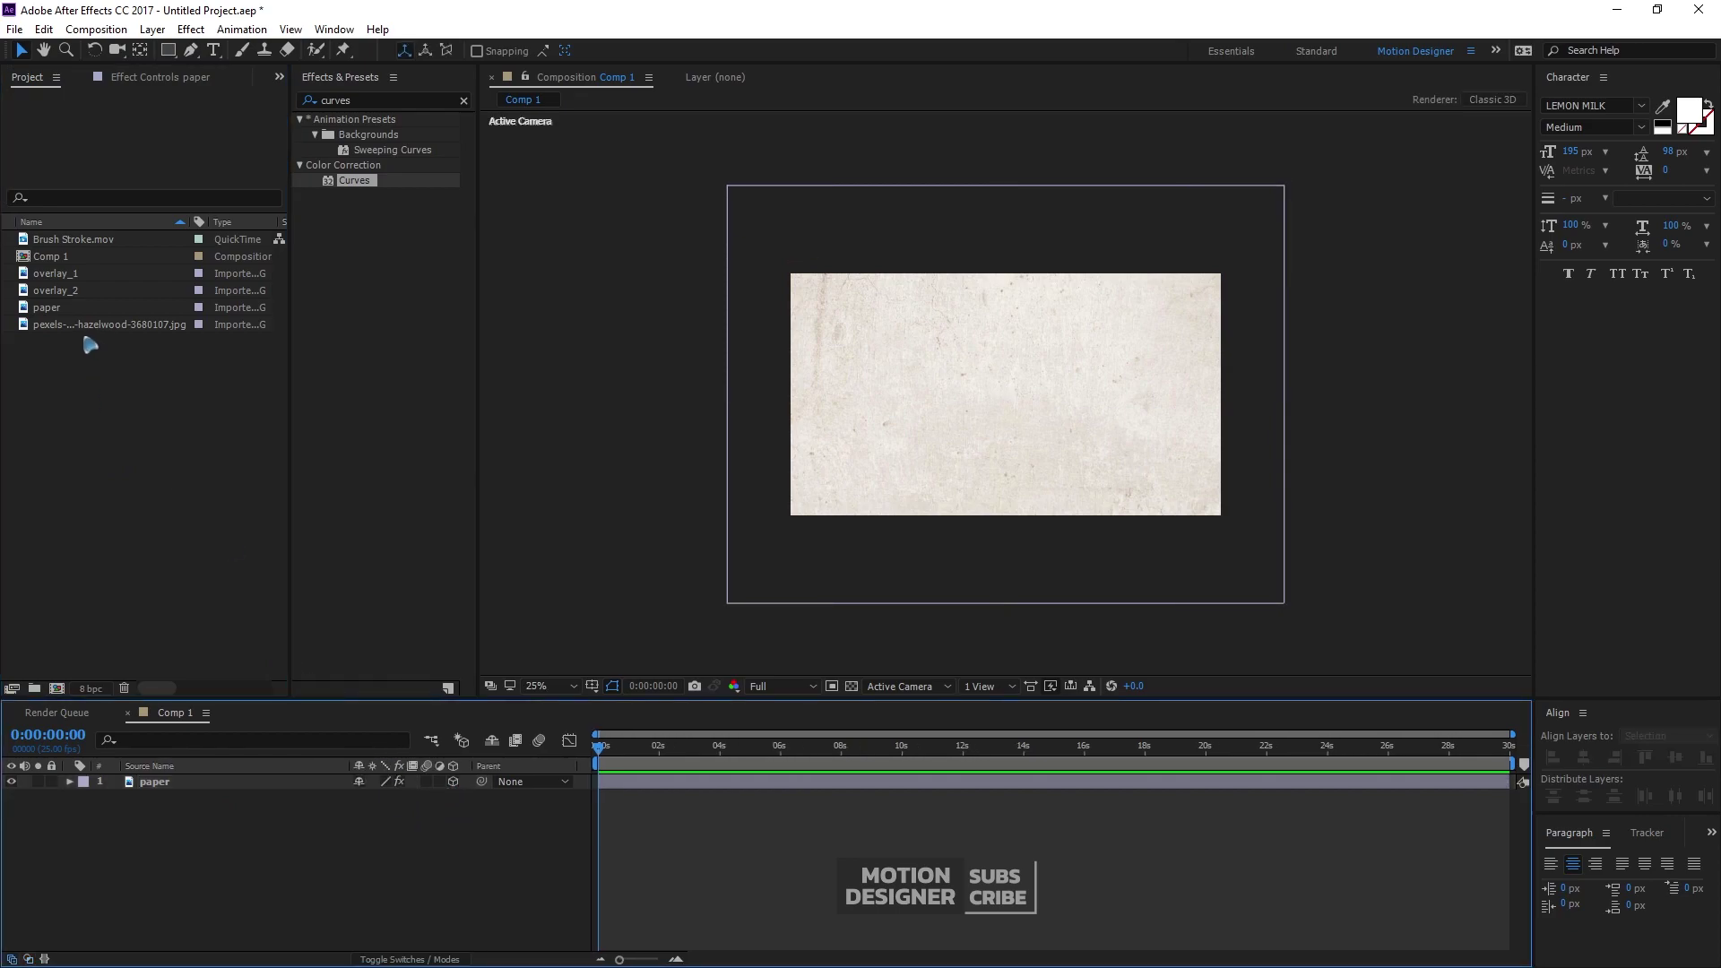
Add the pexels photo above the paper as a 3D layer and reduce it to fit the composition's right half
left_click_drag(94, 325, 202, 786)
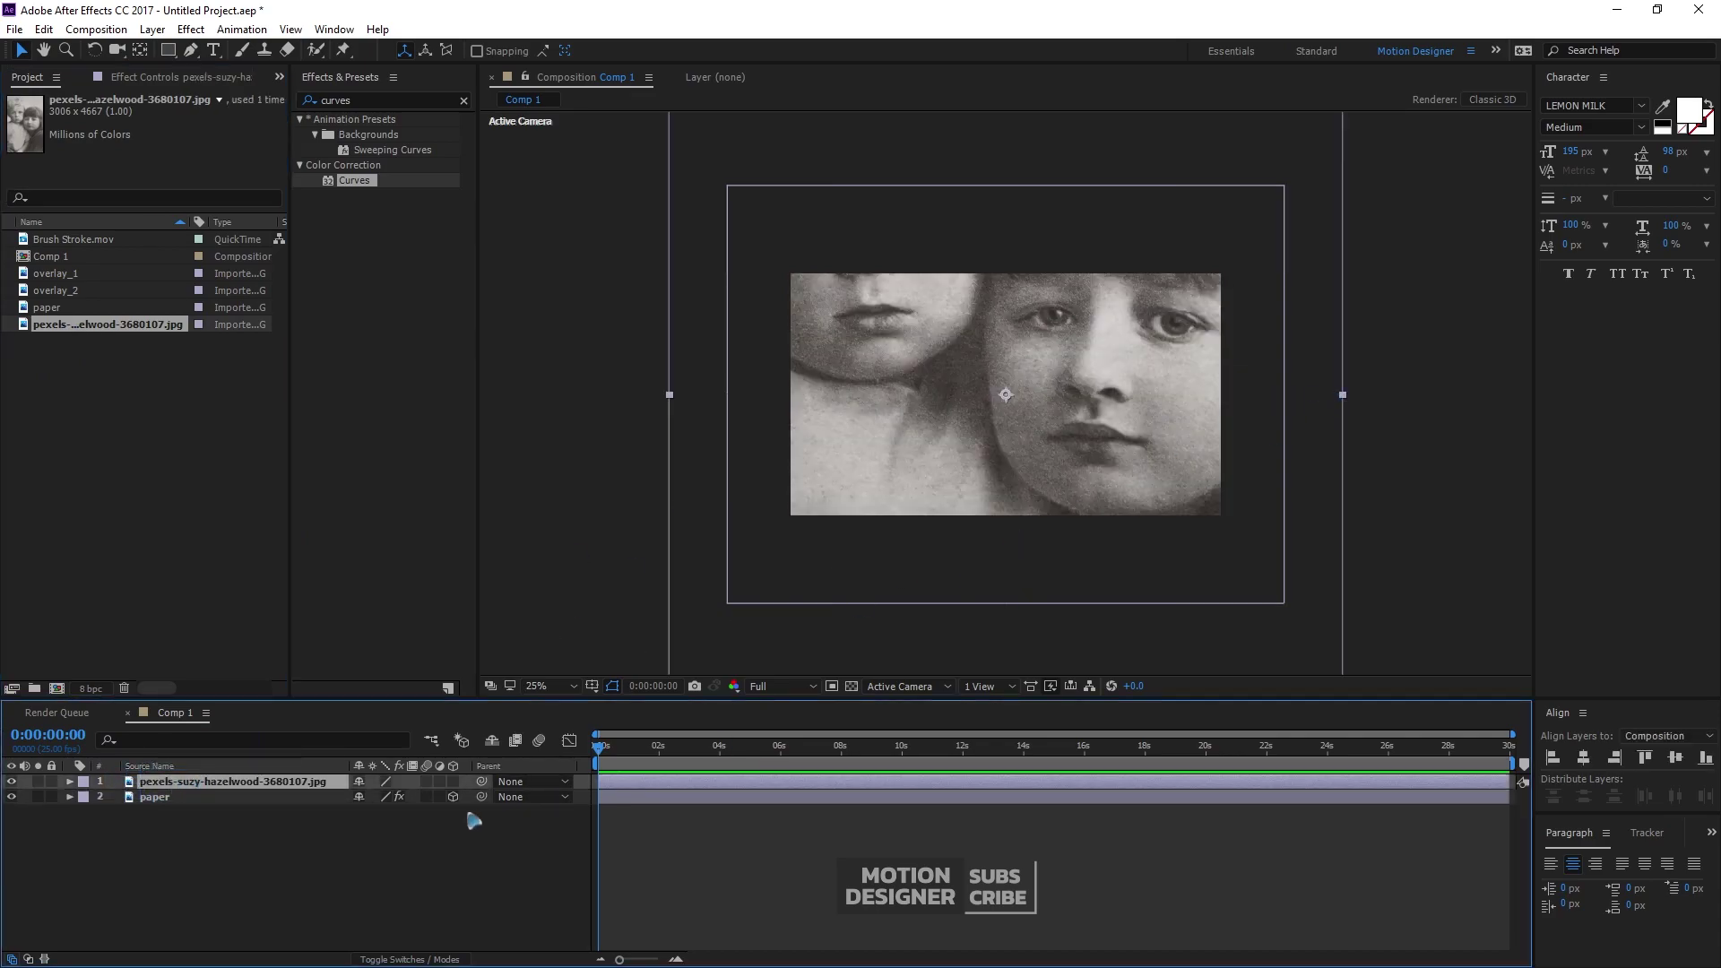
left_click_drag(1344, 395, 1076, 428)
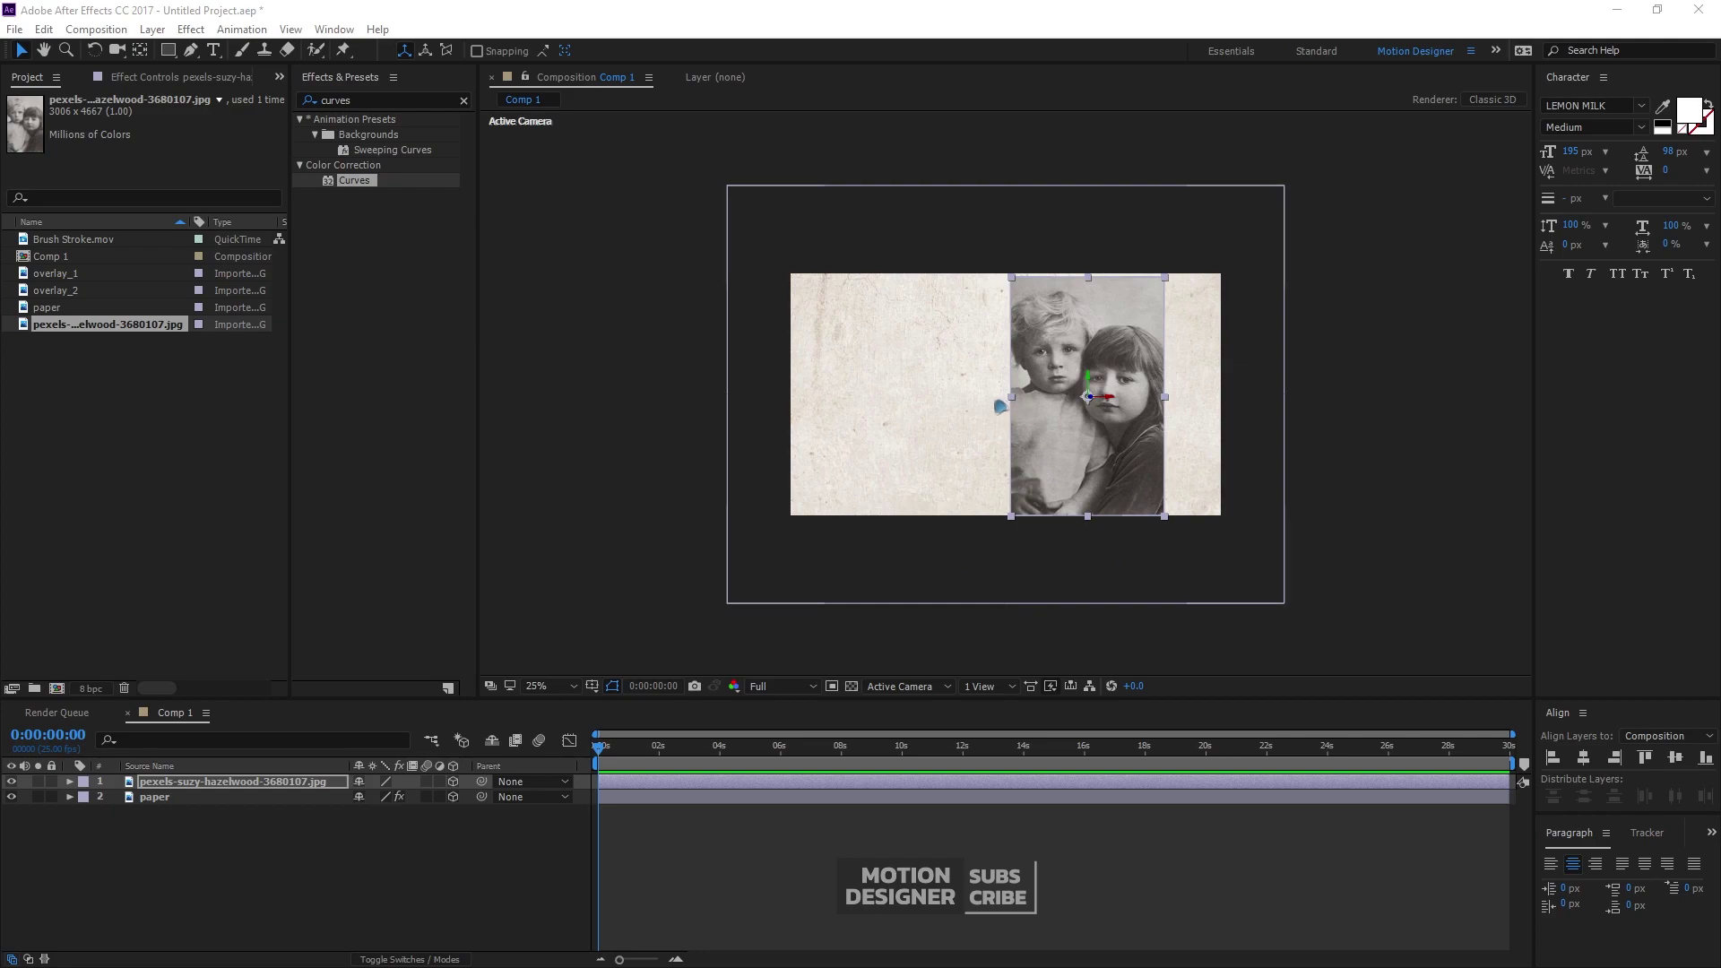
Create a text layer reading "brutal killing" on two lines
key("ctrl+alt+shift+t")
type("brutal ")
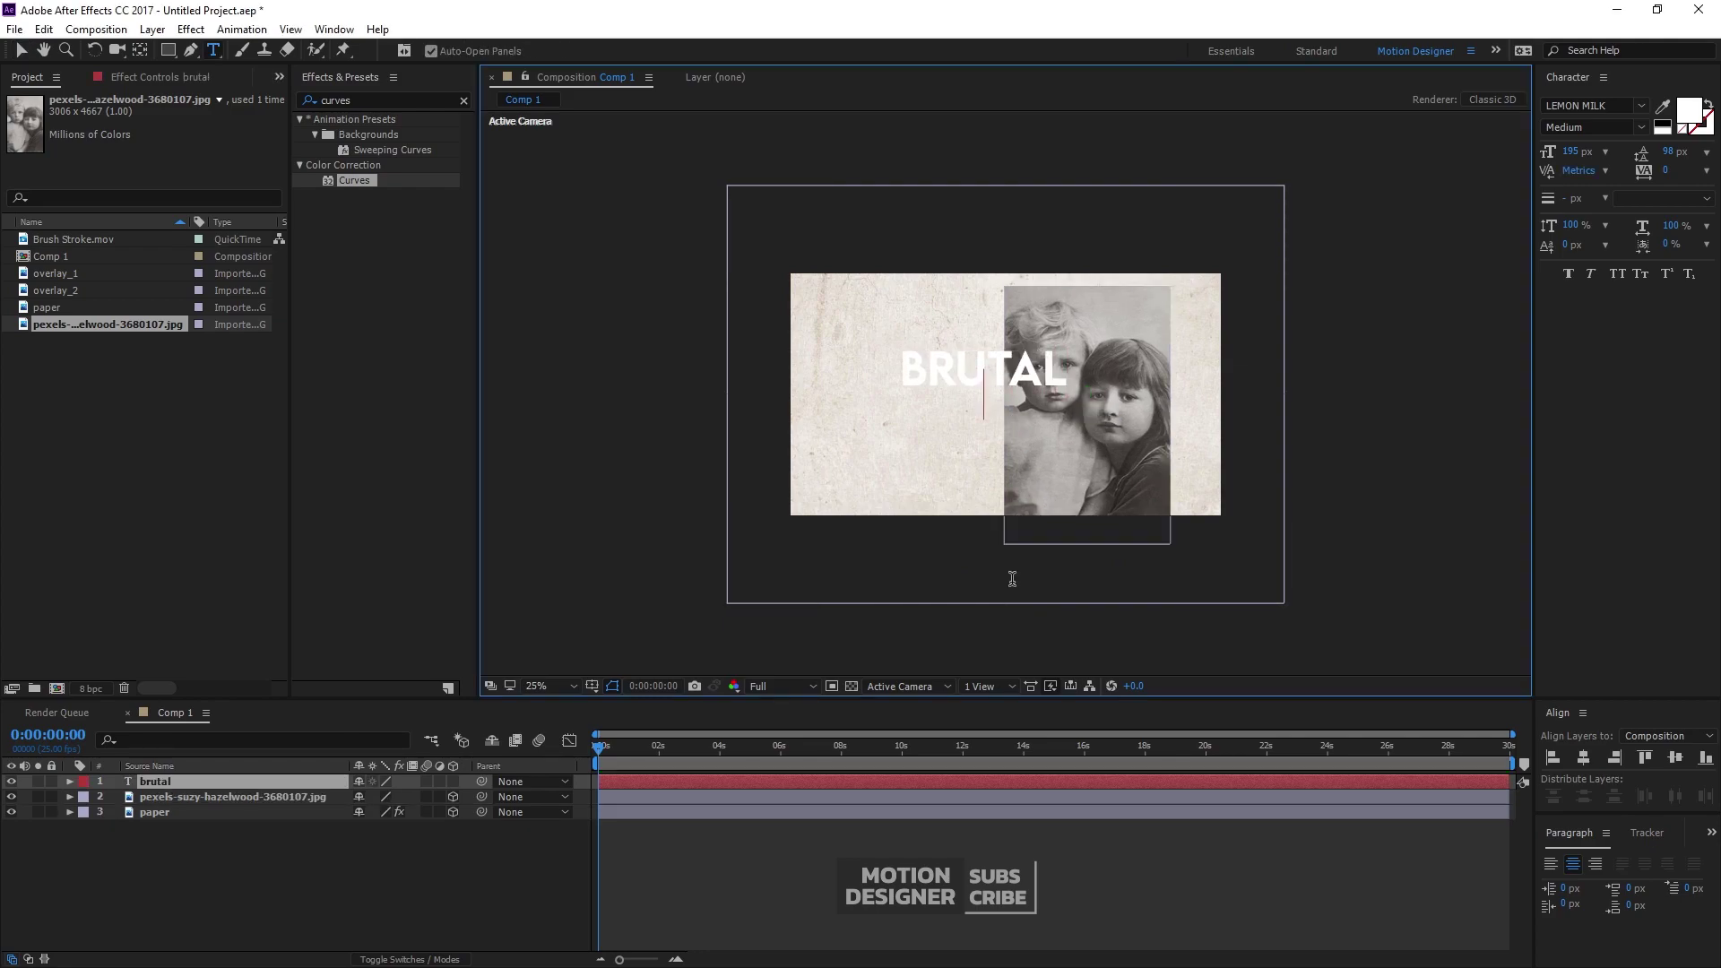
type("killing")
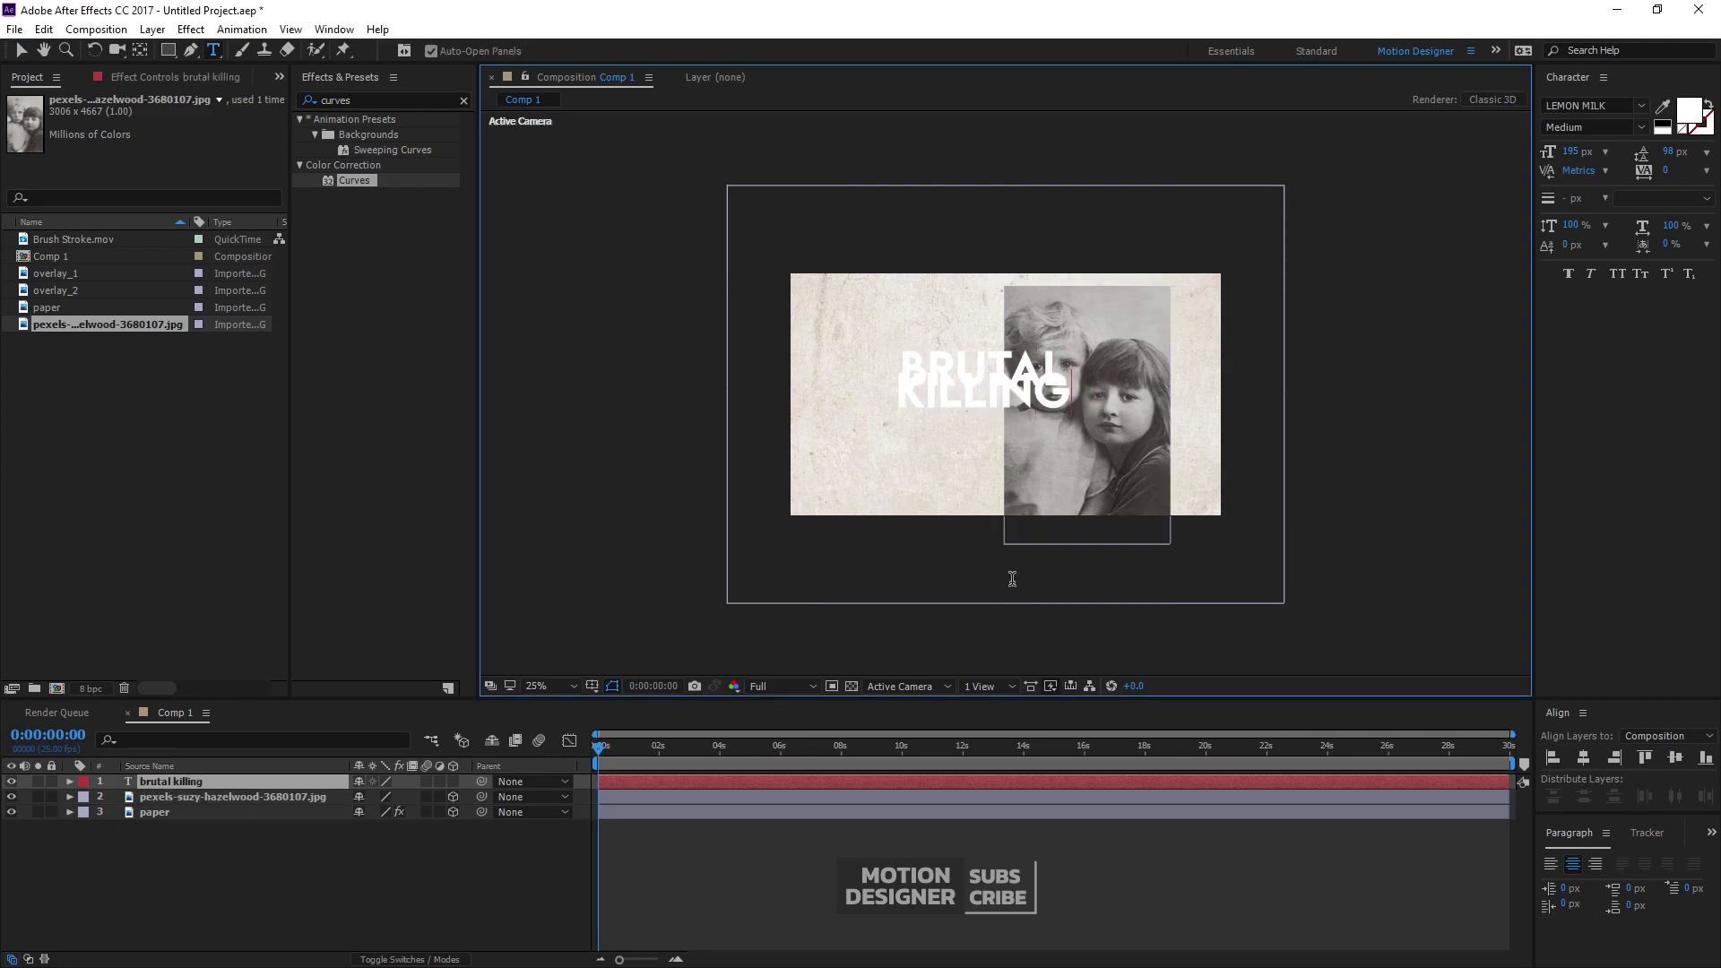
key("Escape")
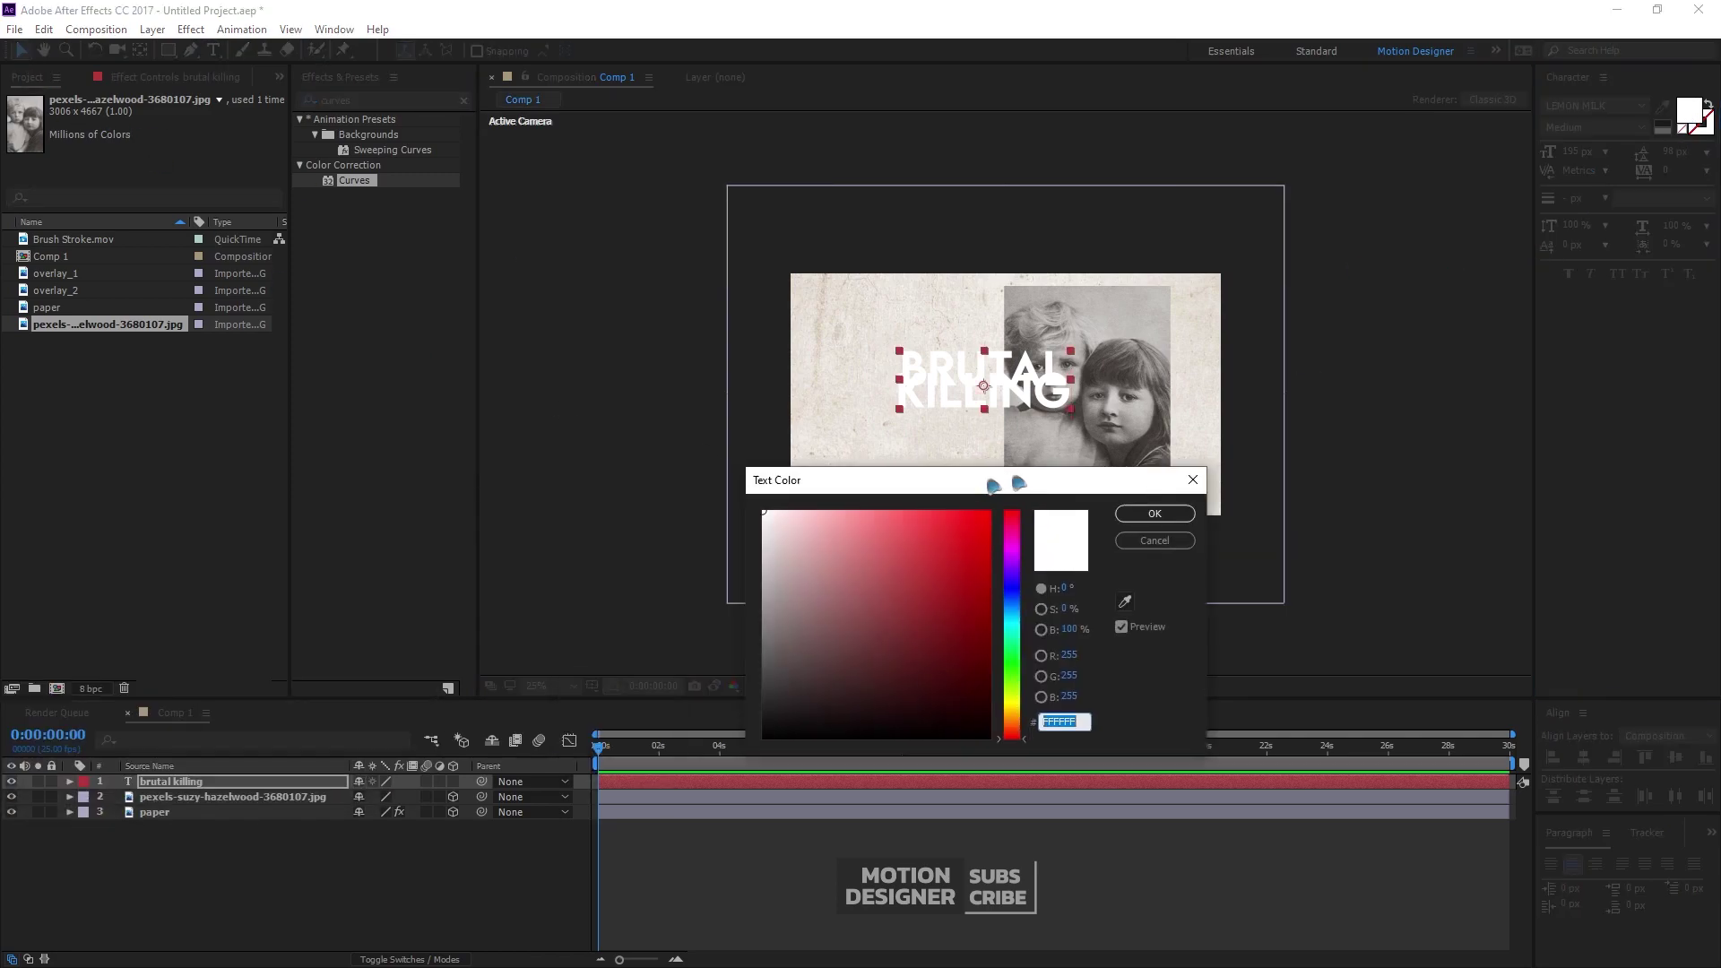
Style the title in black Kanit Black all caps with a font size of 242 px
left_click_drag(991, 480, 1081, 471)
left_click_drag(883, 676, 847, 728)
left_click(1242, 504)
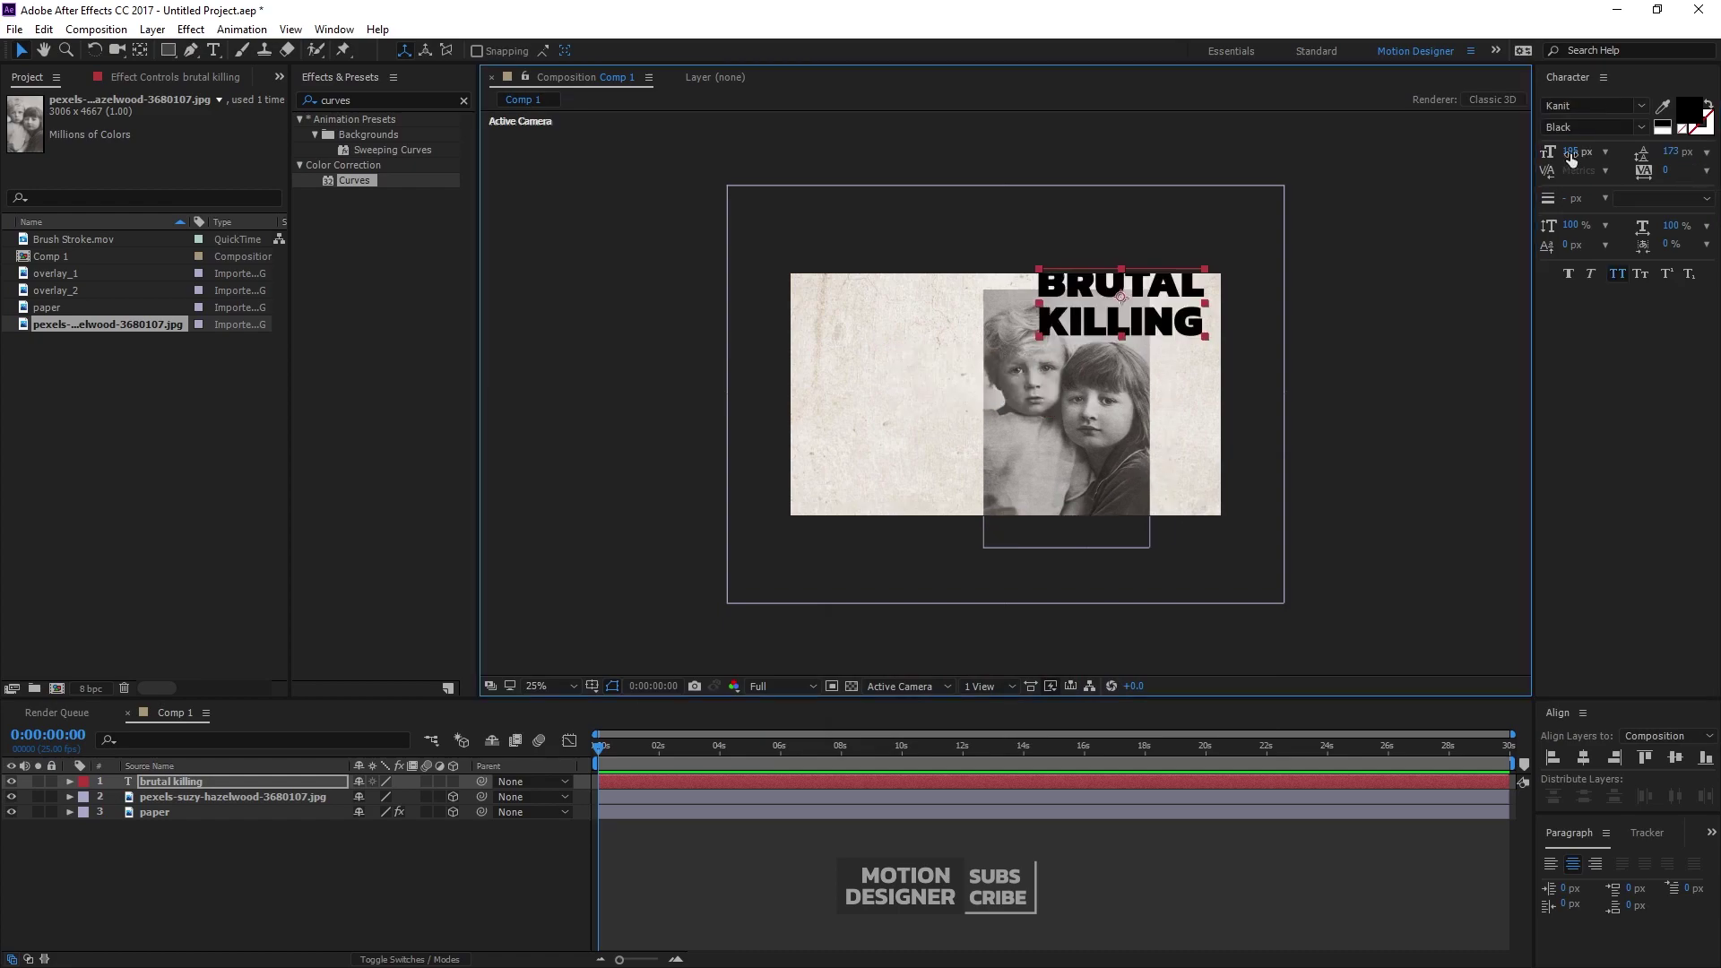
left_click_drag(1576, 157, 1606, 146)
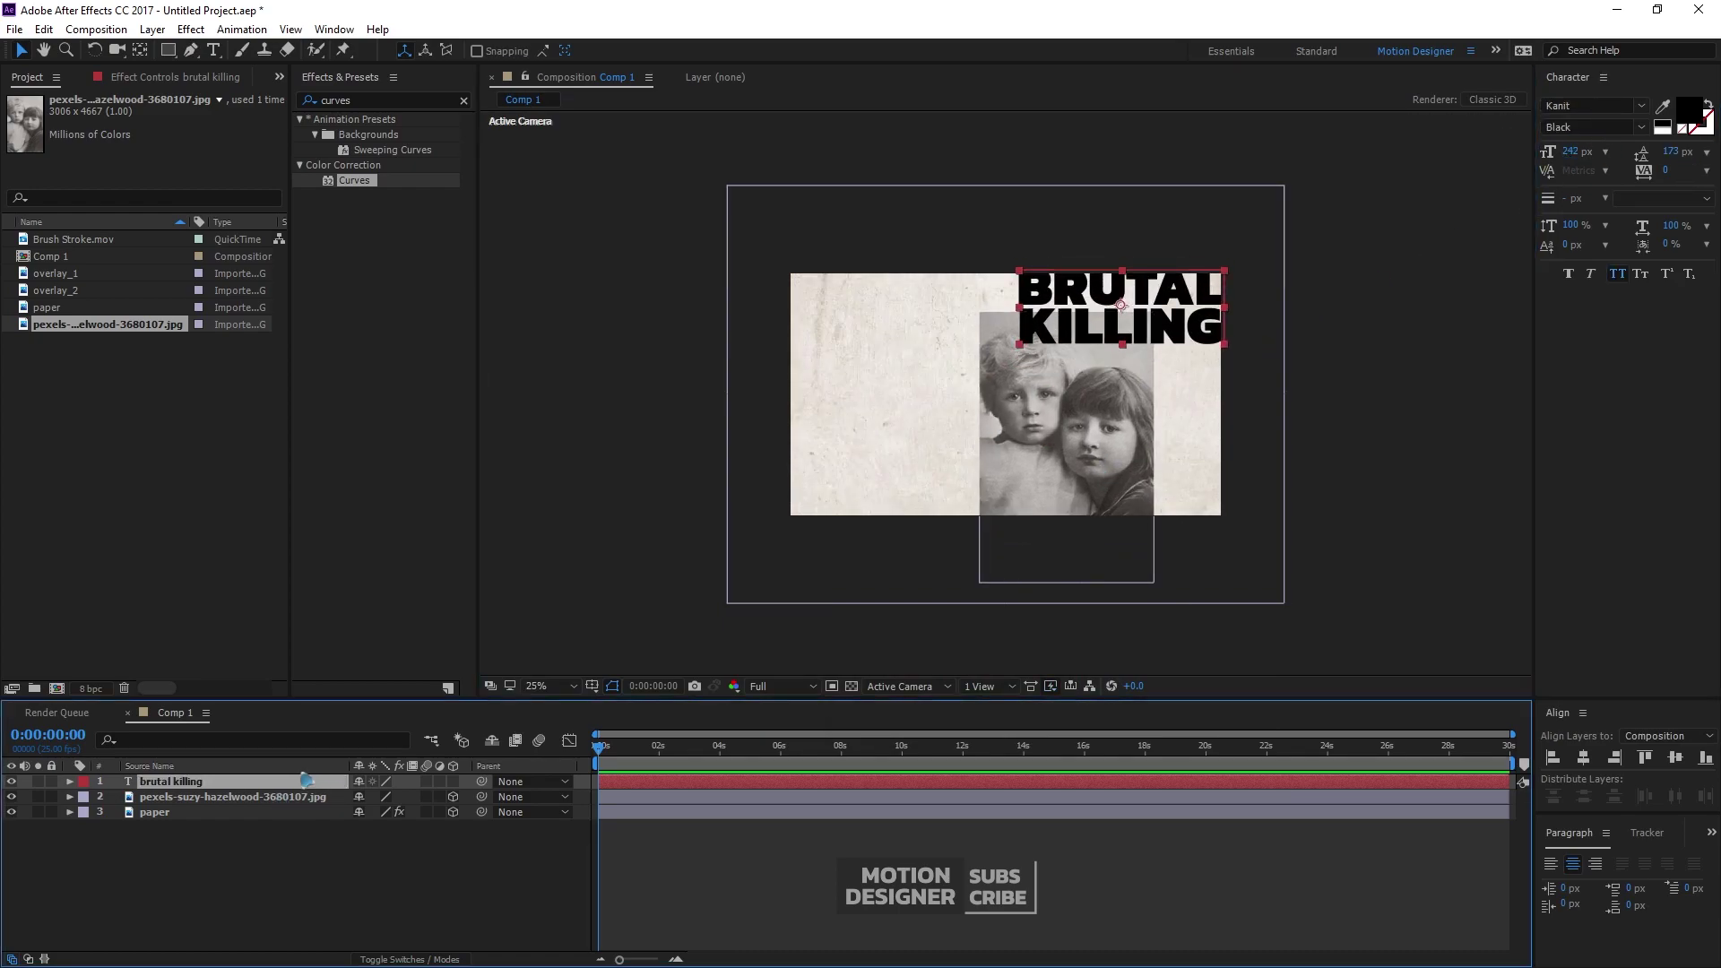
Make the title layer 3D and bring it nearer the viewer, overlapping the top of the photo
left_click(453, 781)
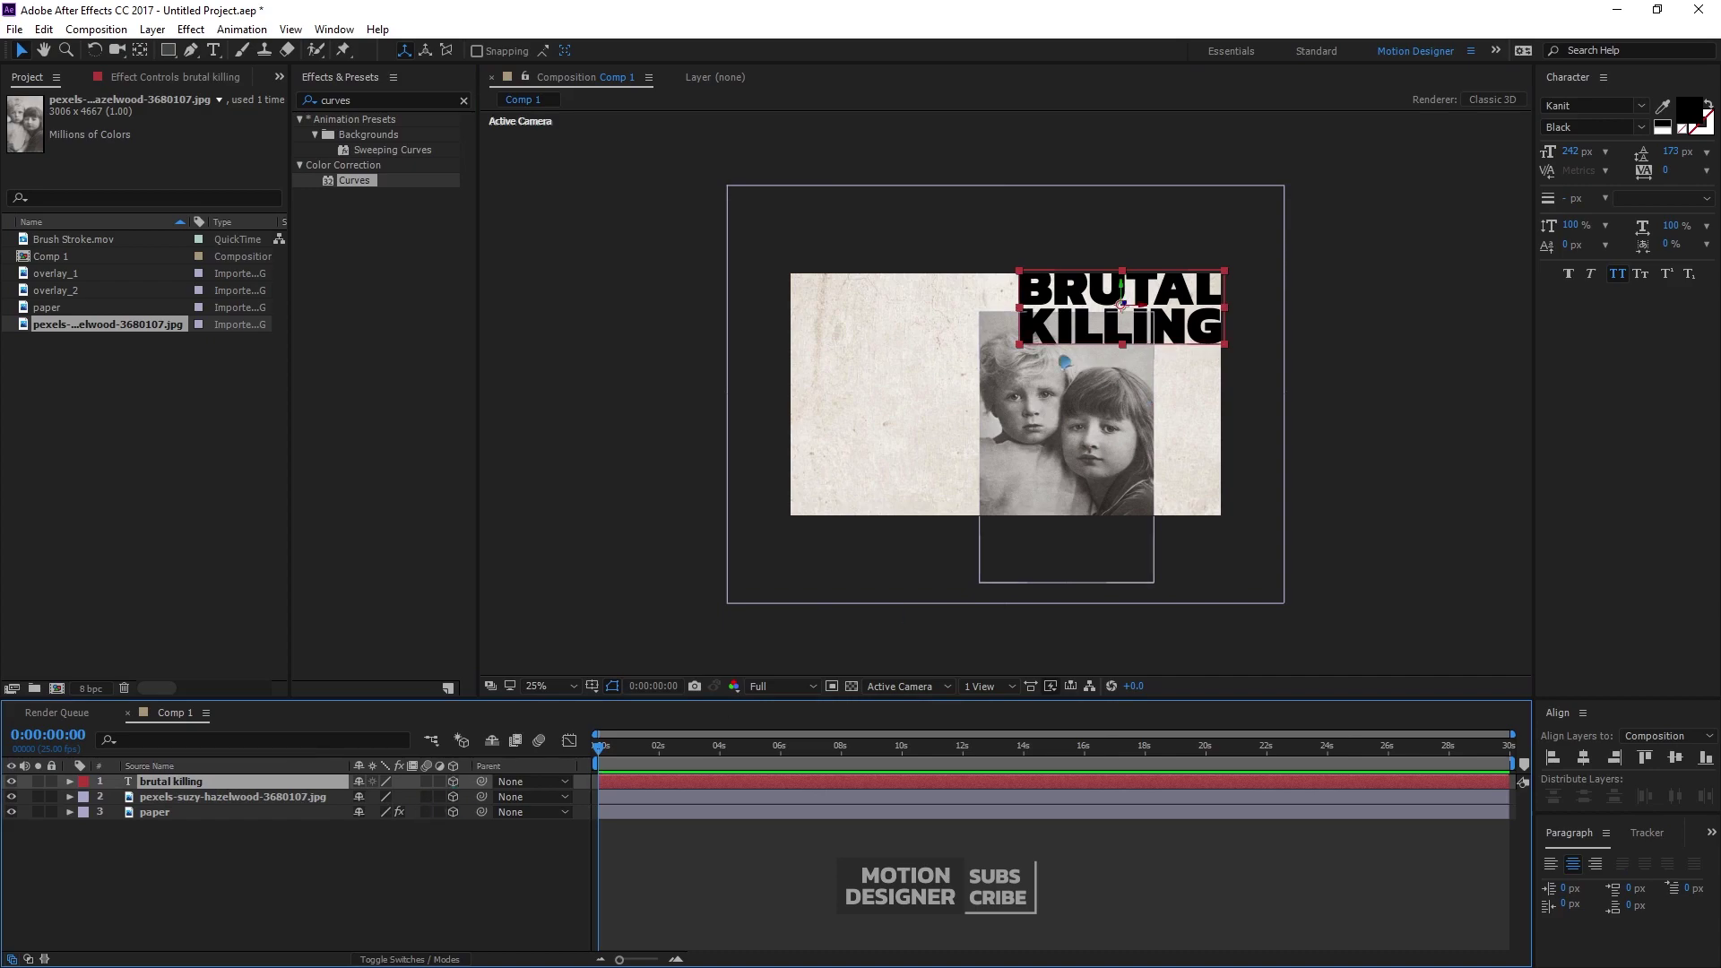
left_click_drag(1128, 308, 1164, 354)
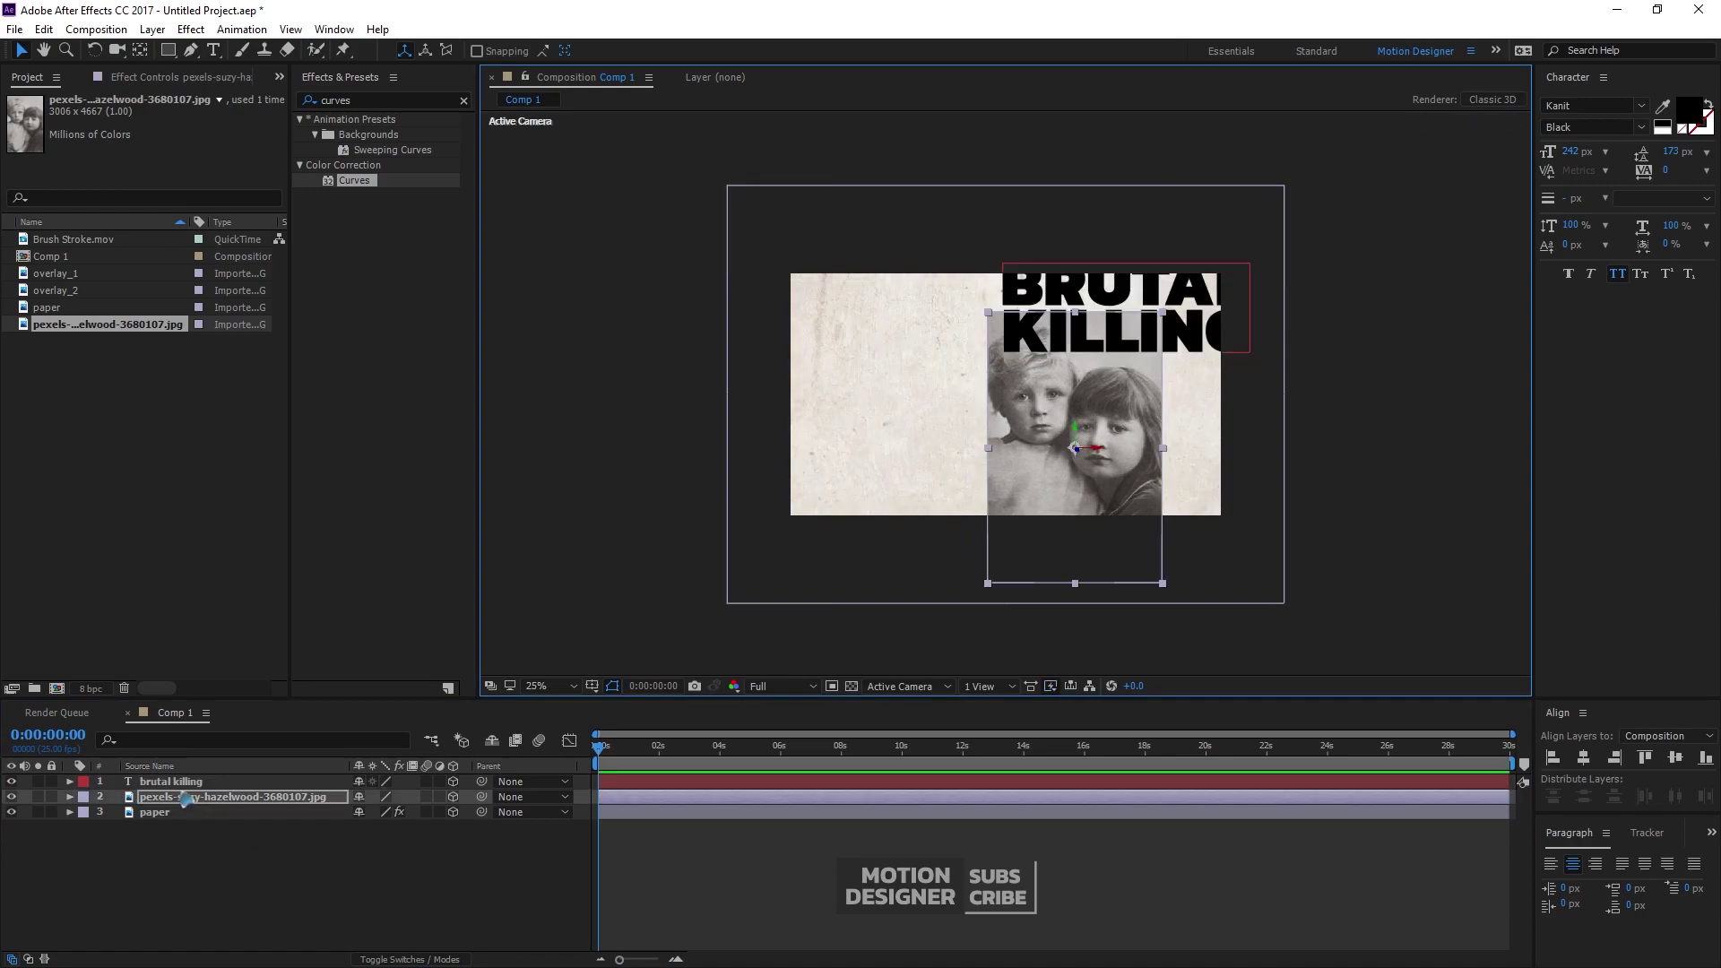
Duplicate the title layer and place the copy in the upper-left area of the composition
left_click(197, 785)
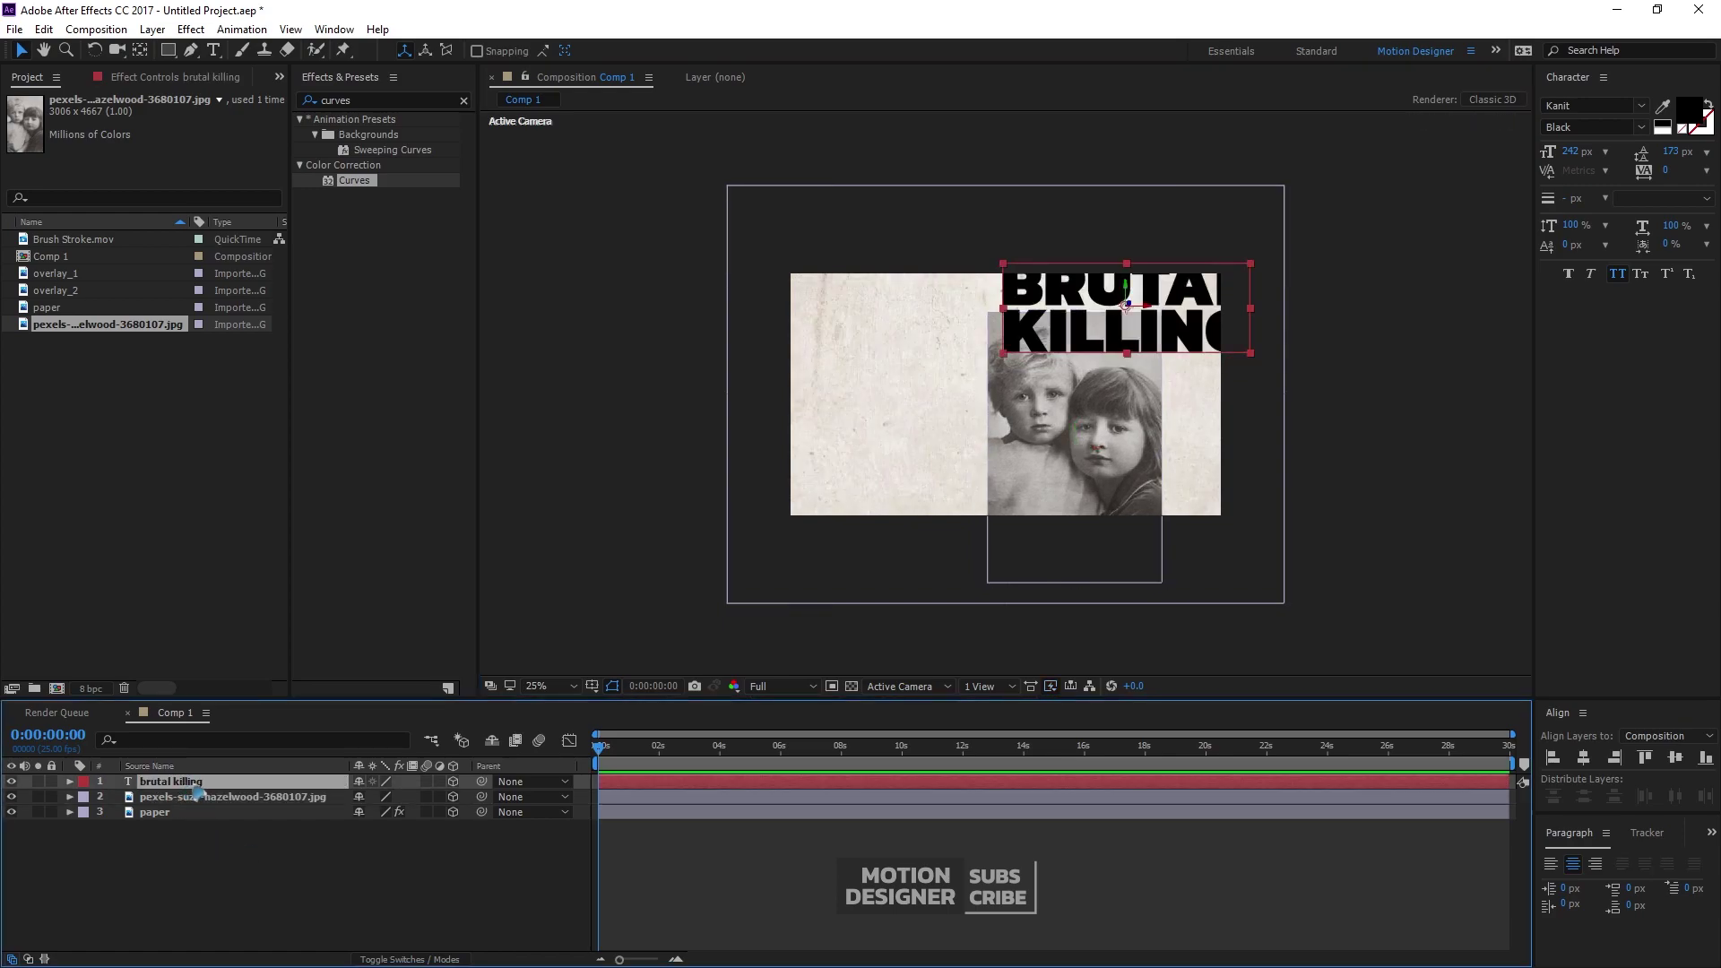
key("ctrl+d")
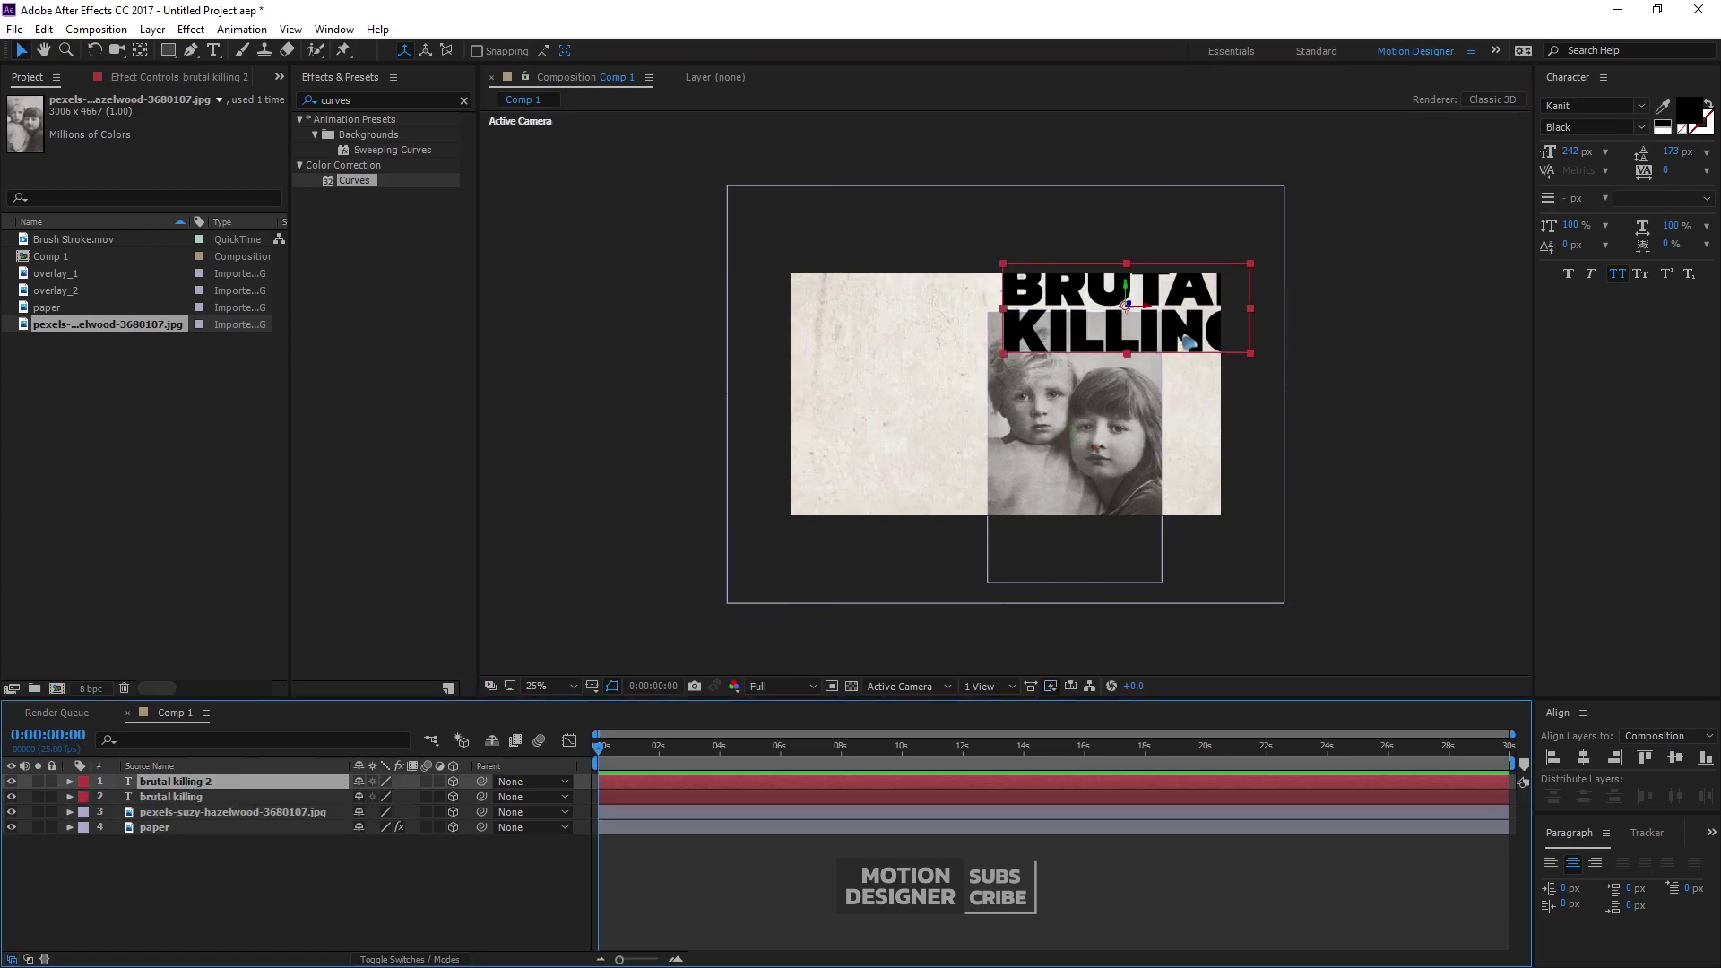
left_click_drag(1125, 307, 839, 344)
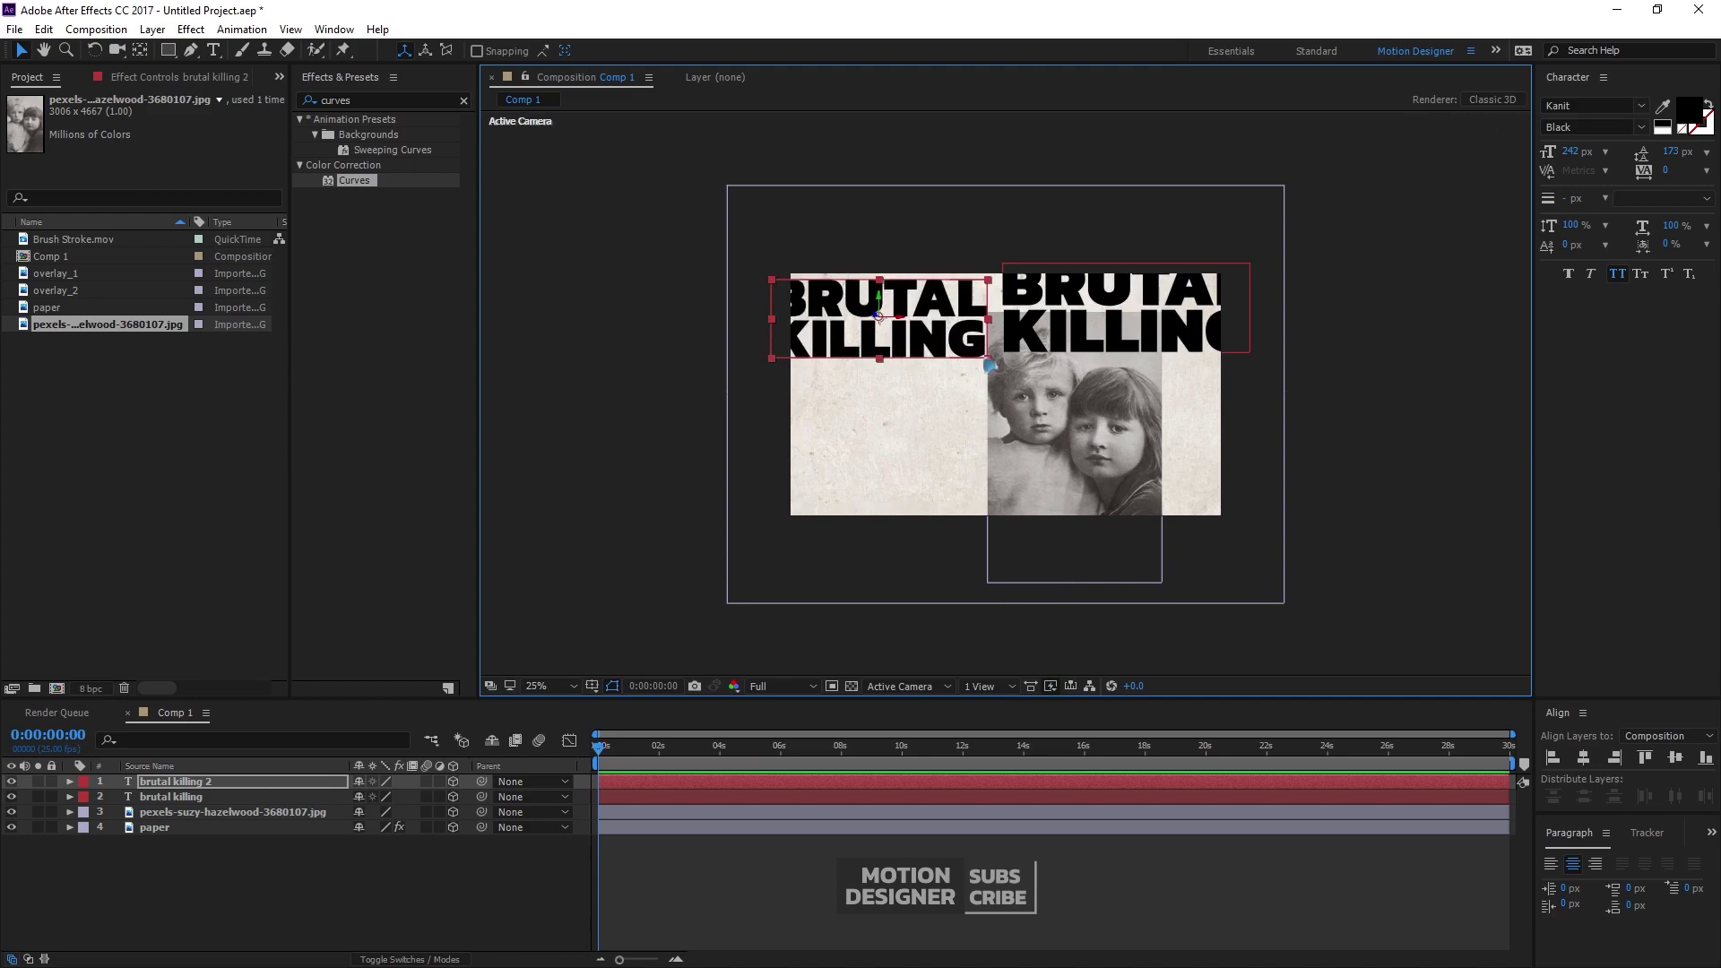
Replace the copied title's text with "2nd may 1965" and set its font size to 102 px
double_click(908, 335)
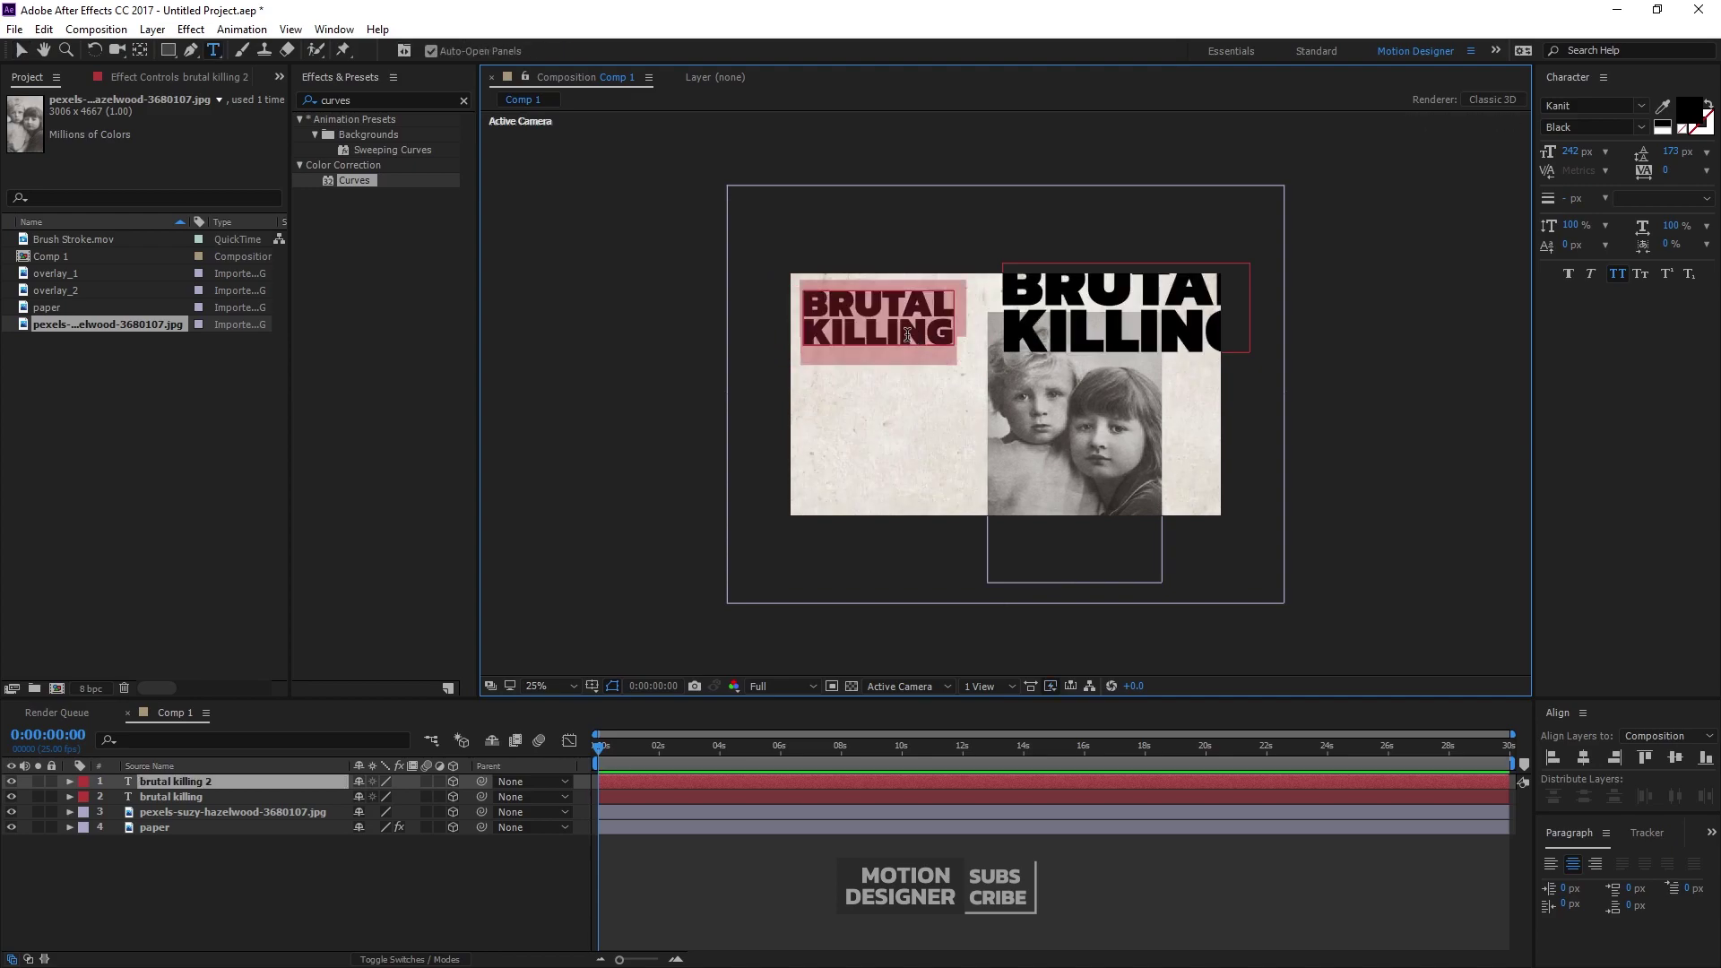
type("2nd")
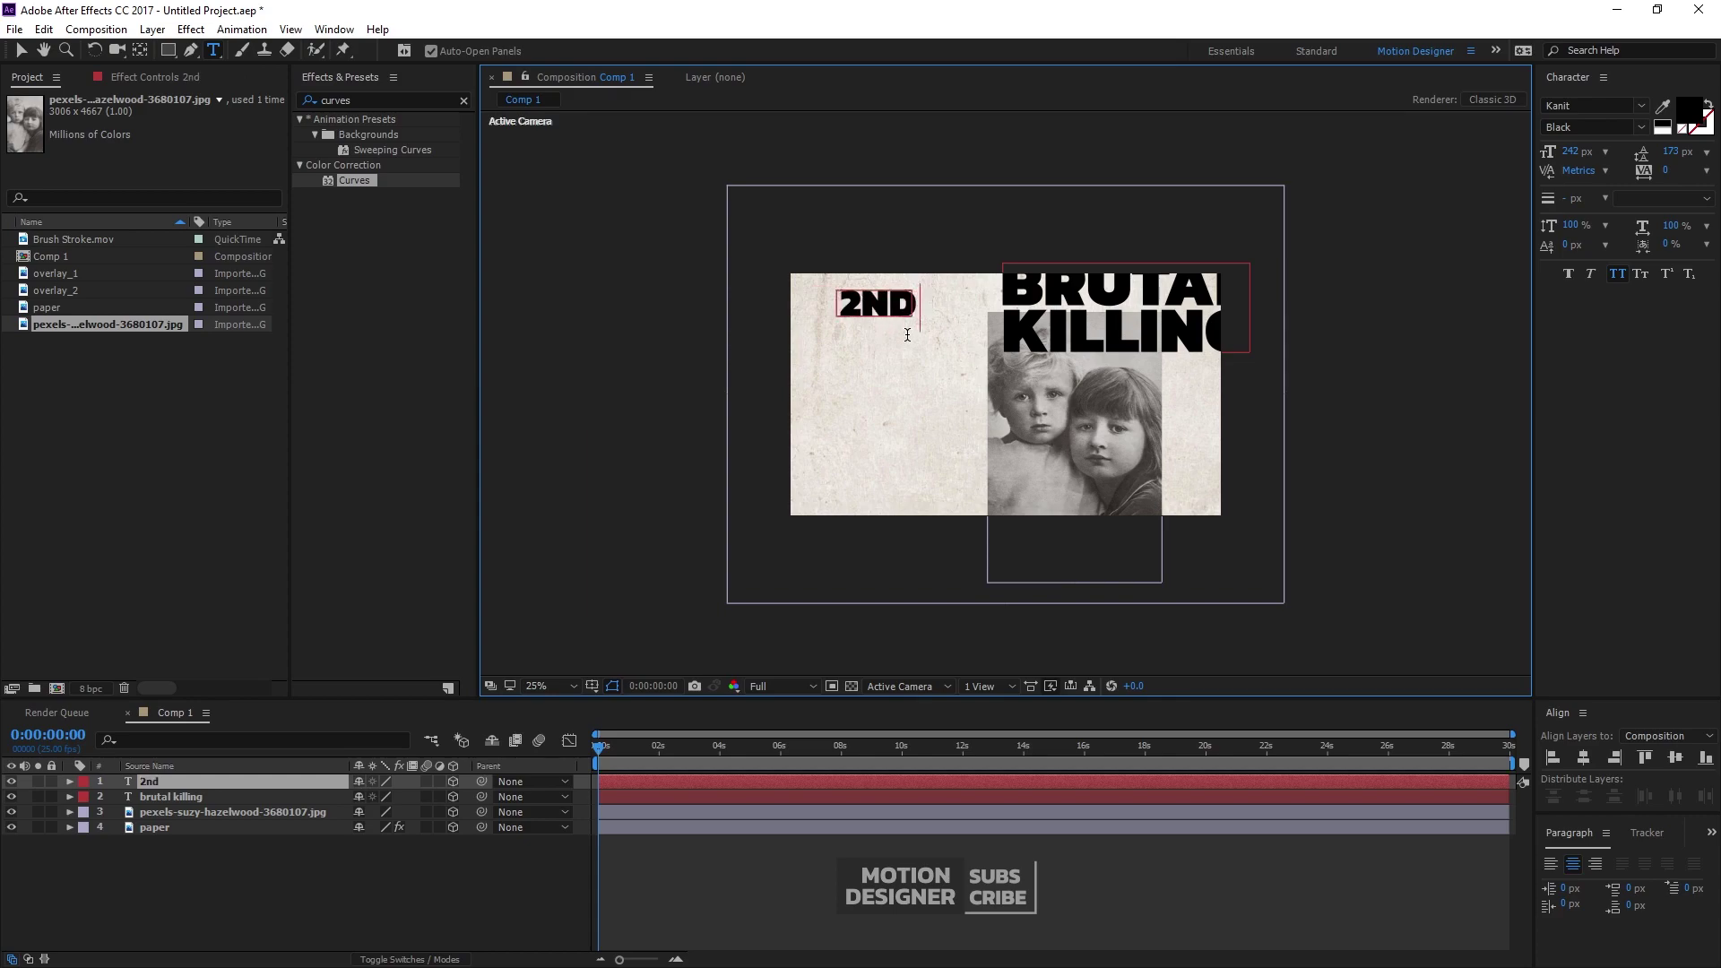
type(" may")
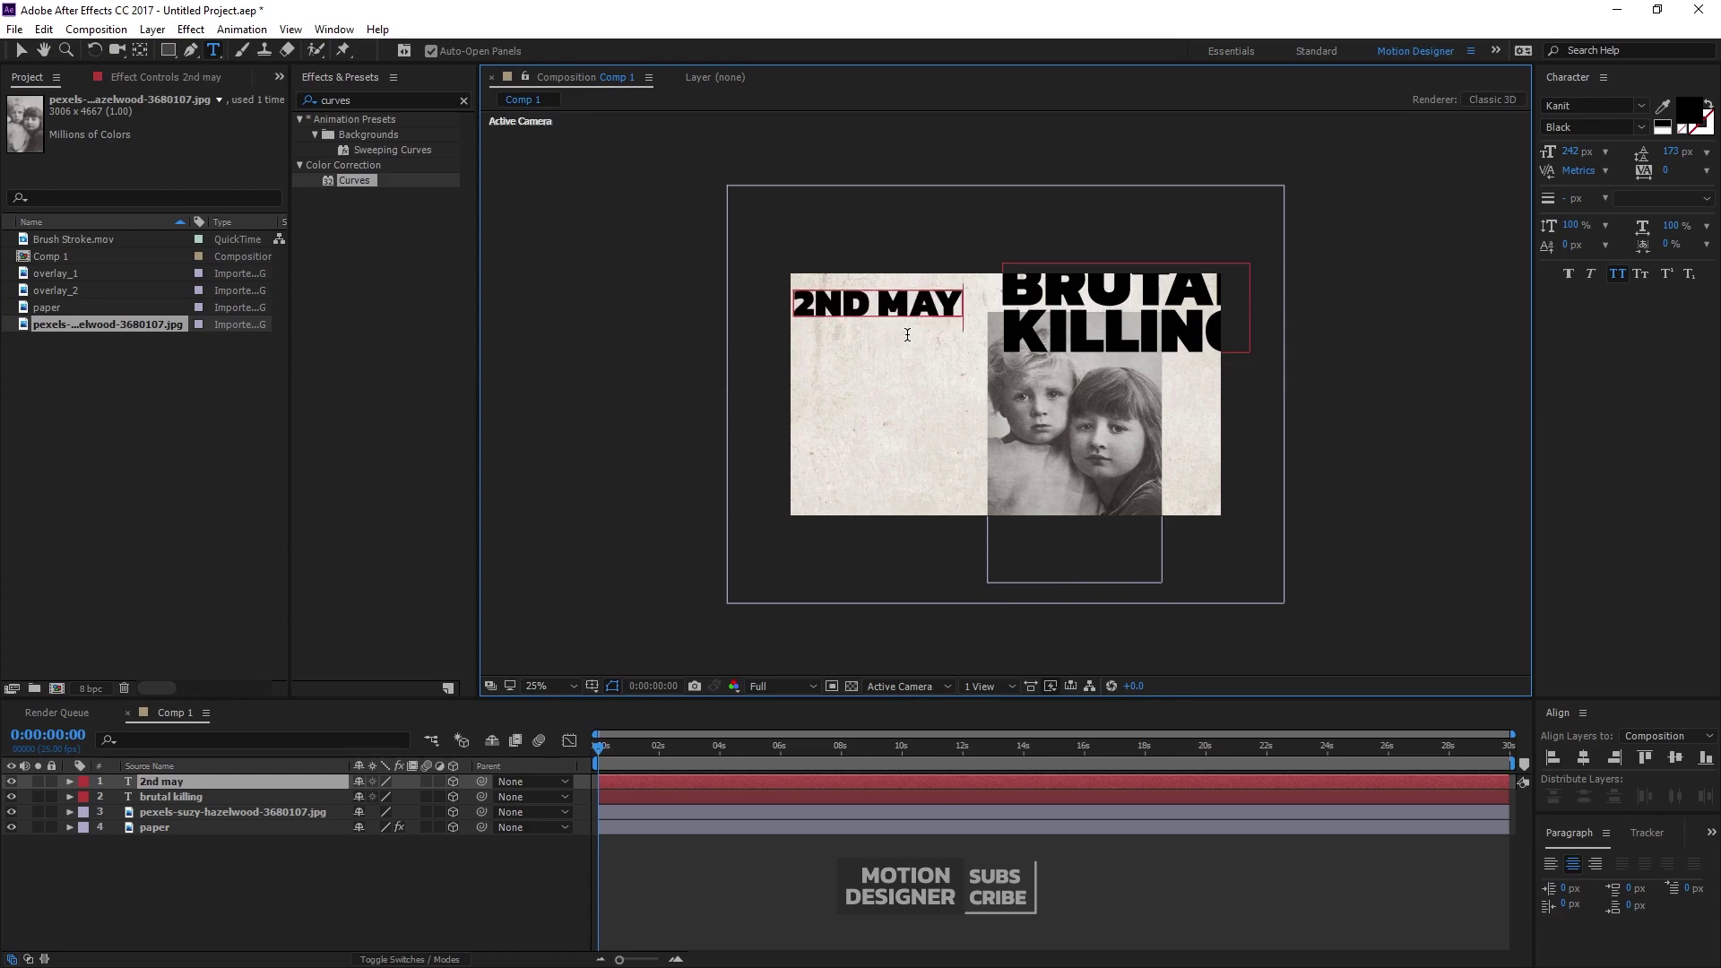
type(" 1965")
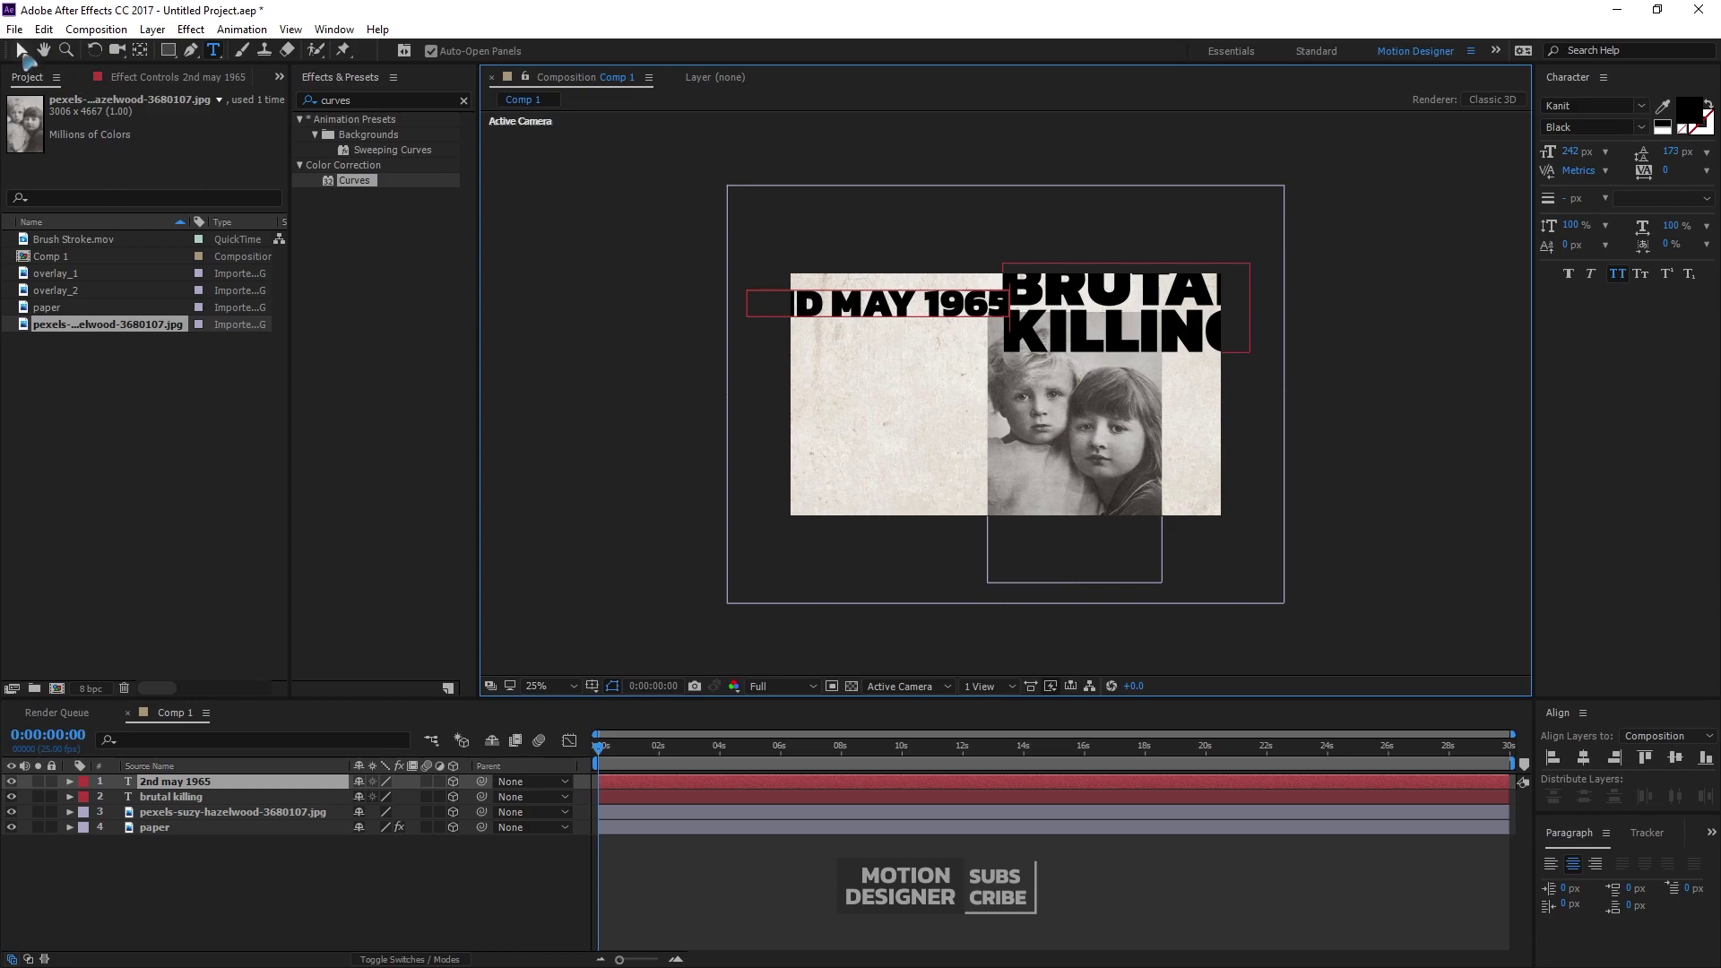
left_click(25, 58)
left_click_drag(1570, 152, 1462, 180)
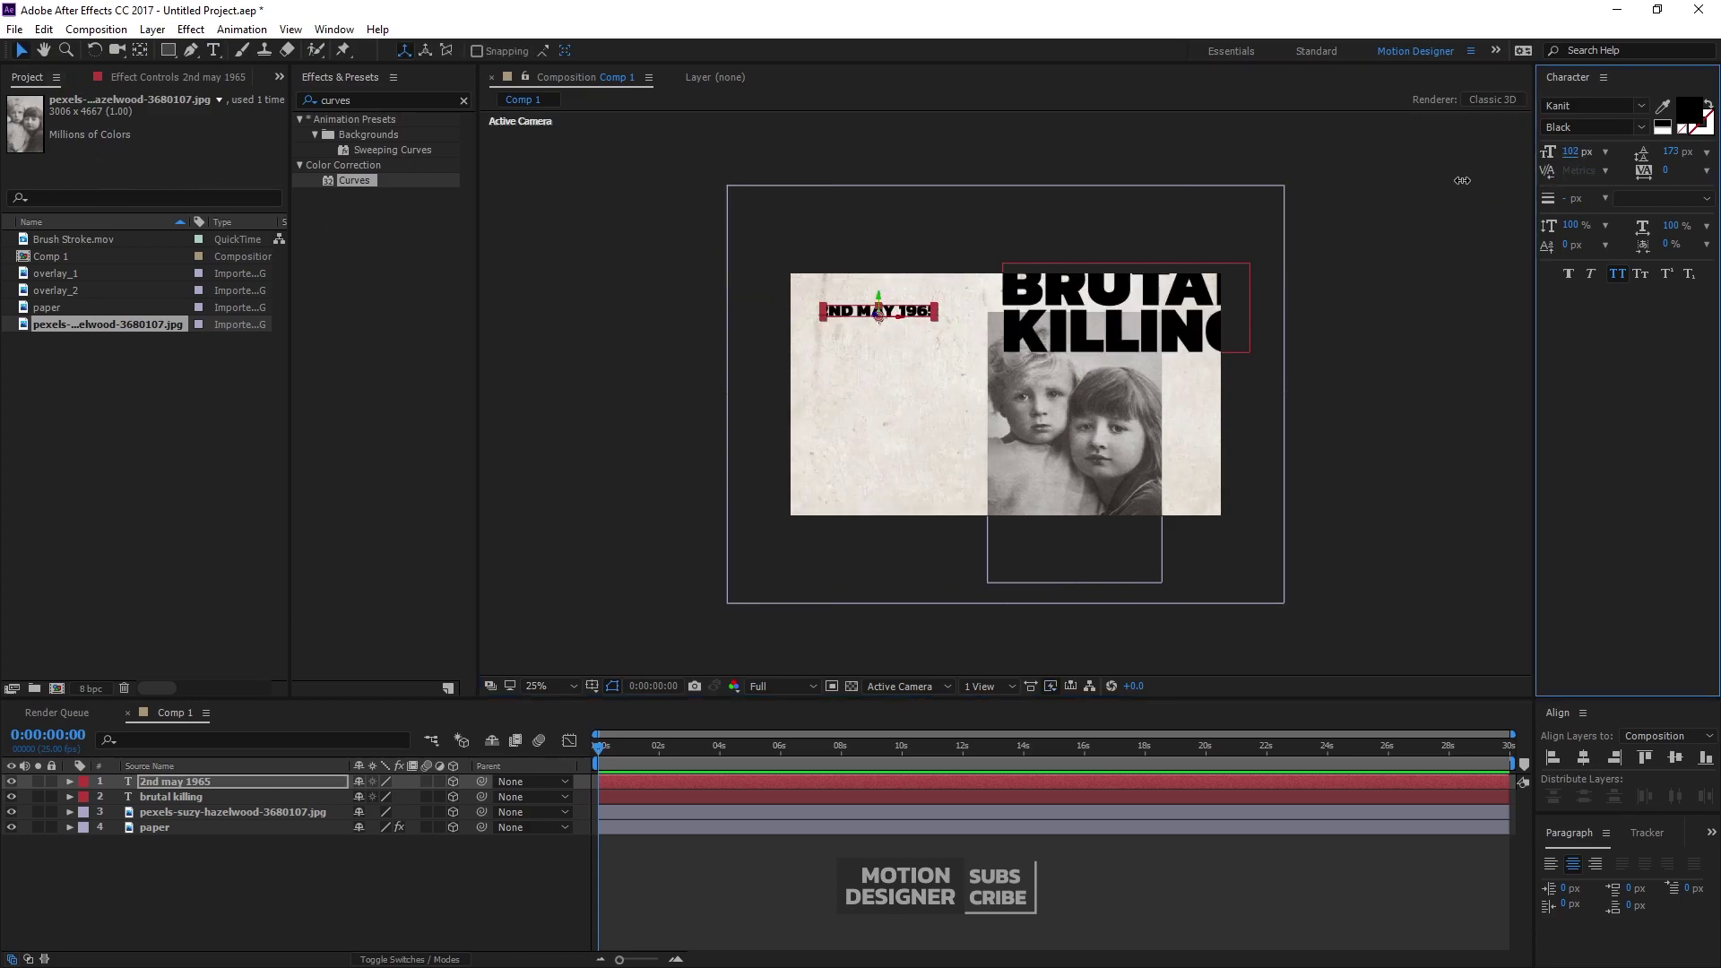
Make the "ND" in the date text superscript and move the date to the composition's upper-left corner
key("period")
double_click(697, 233)
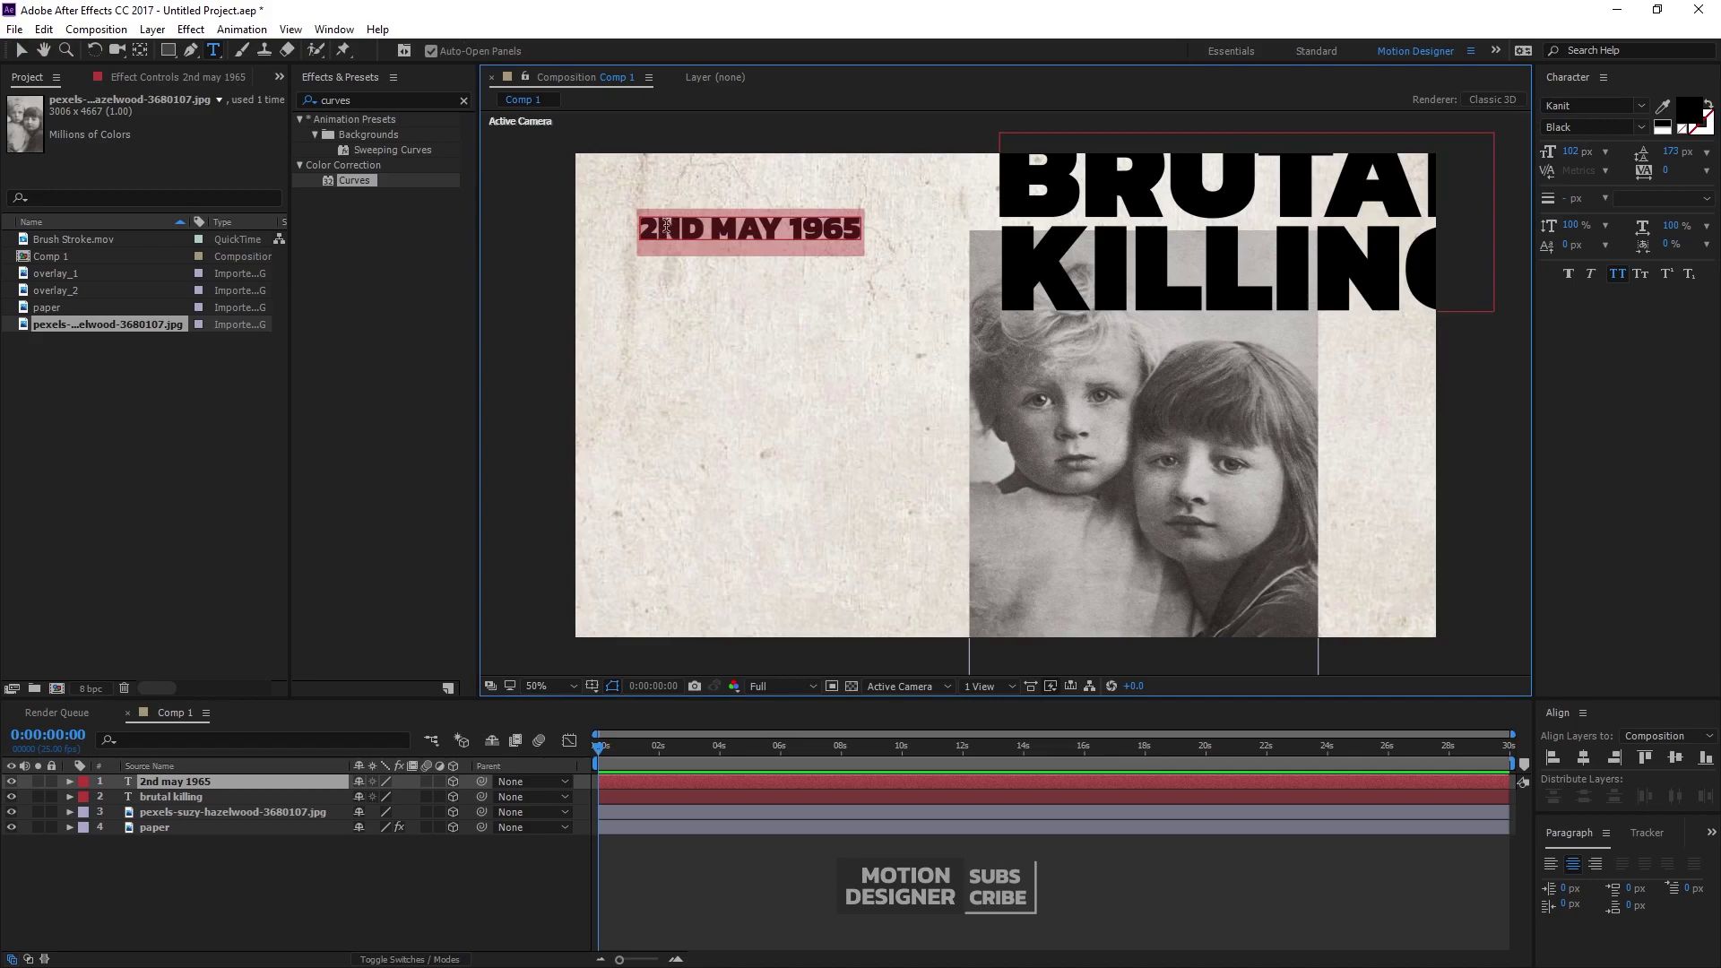
triple_click(661, 231)
triple_click(696, 234)
left_click(652, 233)
left_click_drag(661, 229, 696, 232)
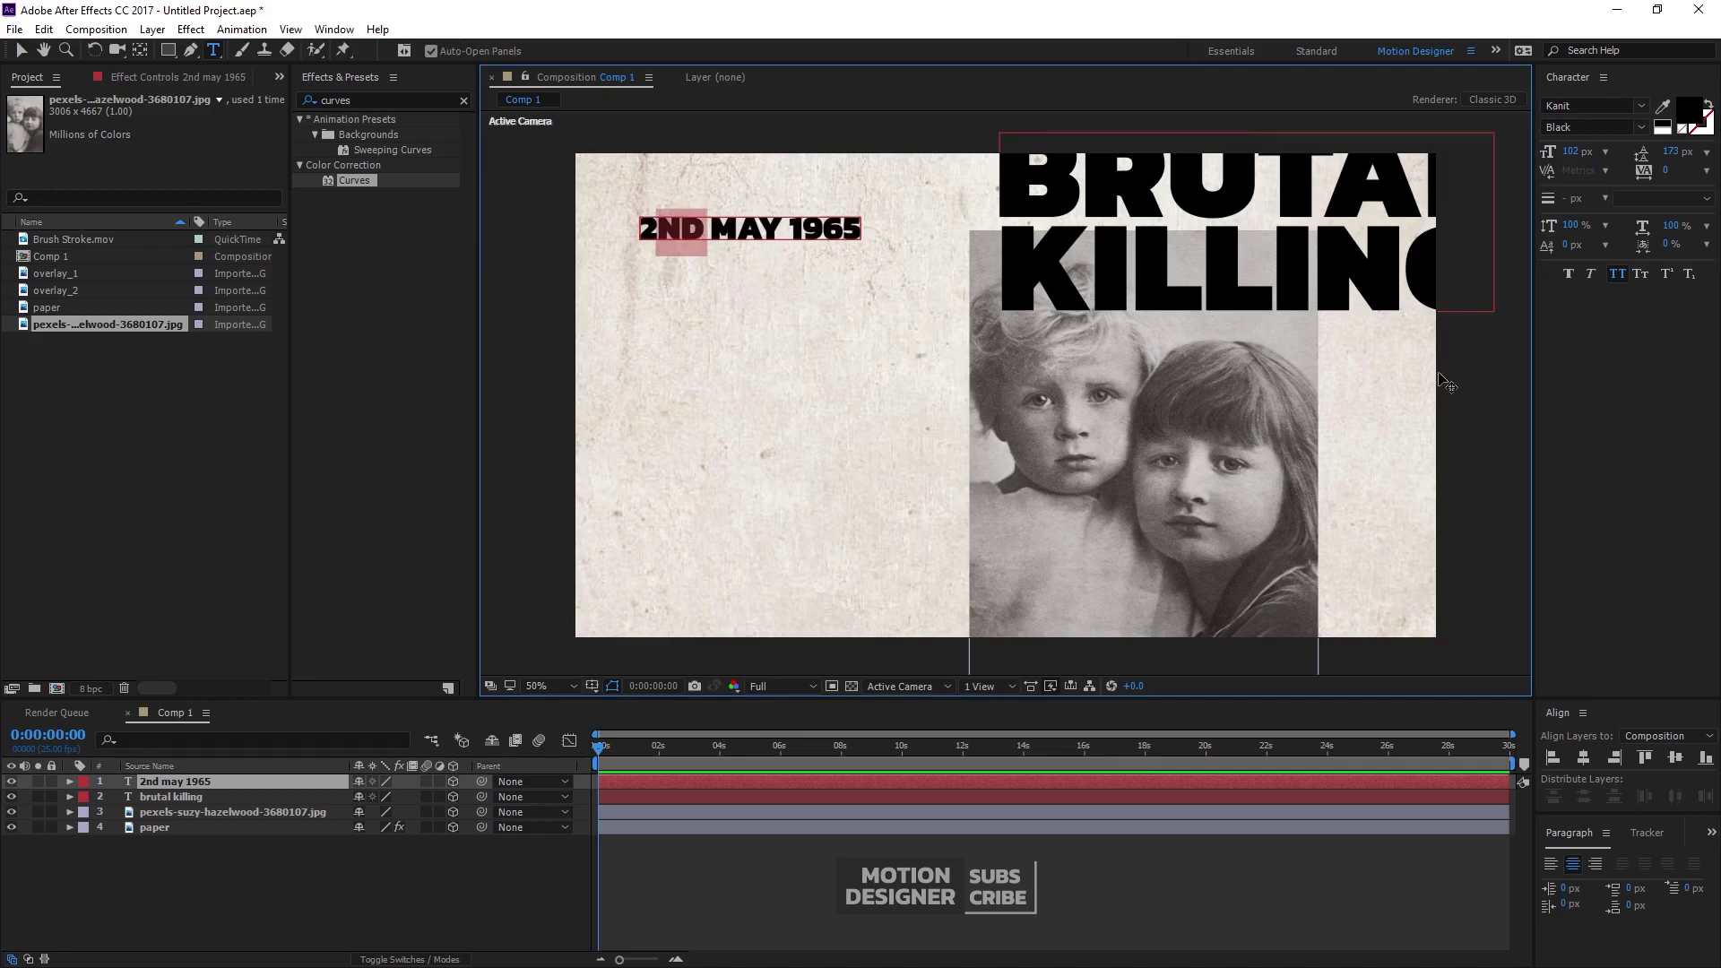
left_click(1666, 276)
left_click(21, 51)
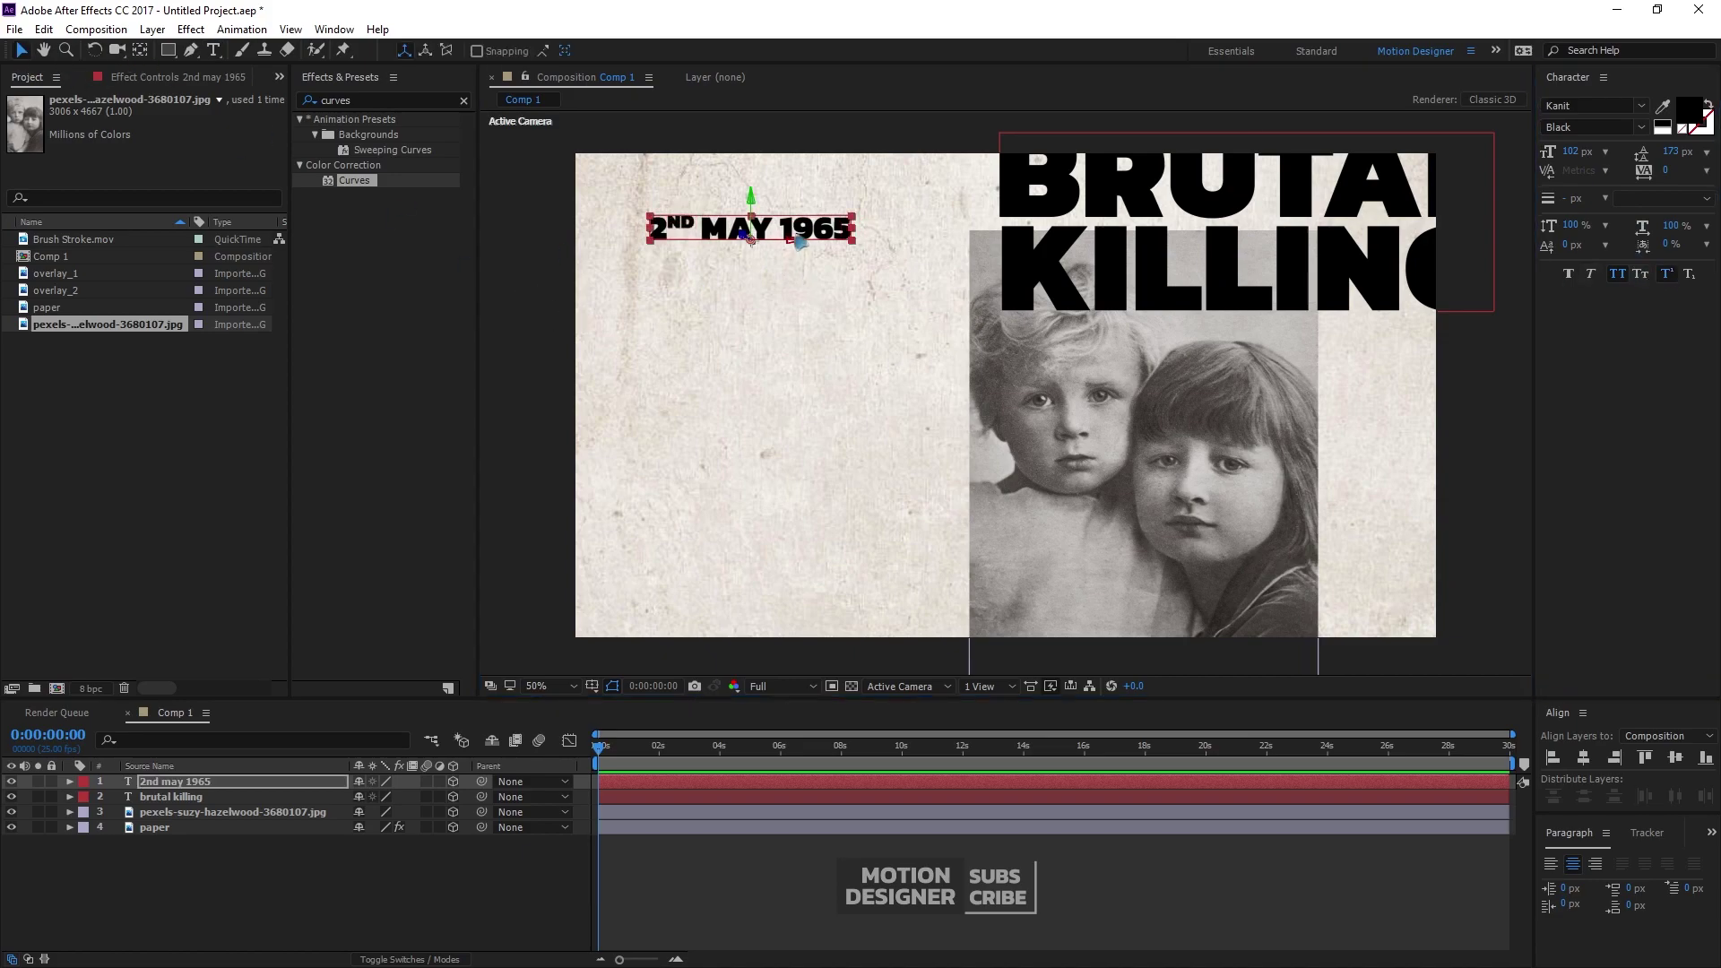
left_click_drag(717, 229, 668, 195)
Duplicate the "brutal killing" title and bring the copy far forward so it appears oversized across the lower composition
left_click(1203, 293)
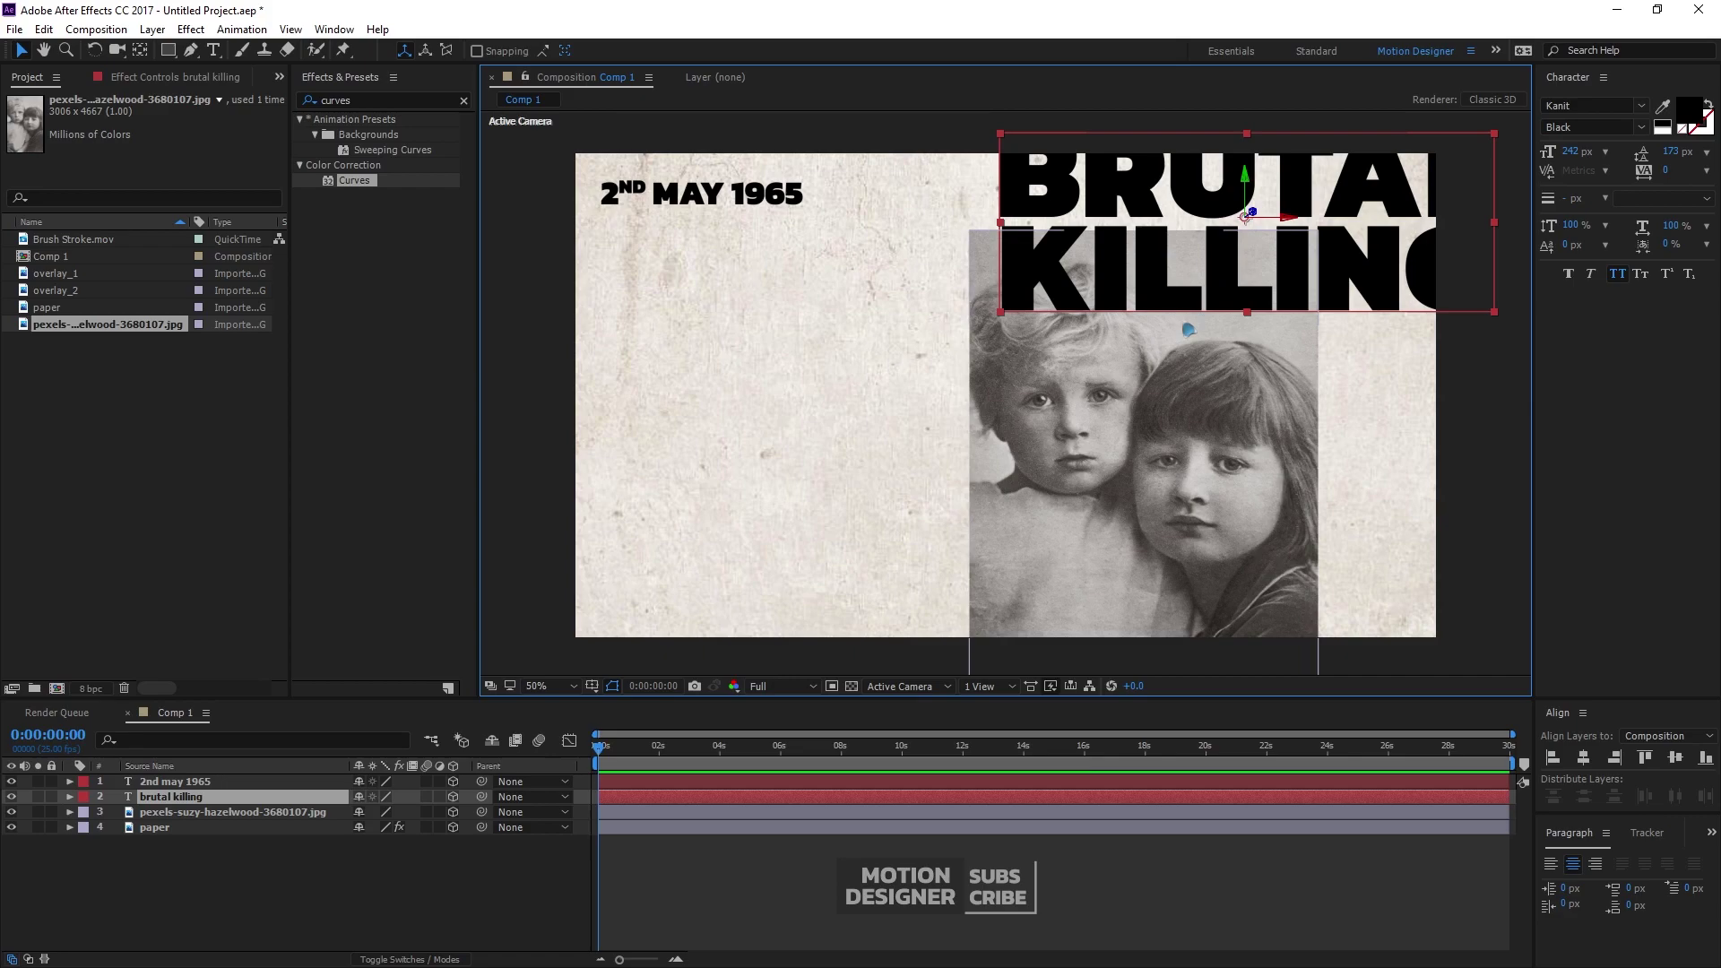
key("ctrl+d")
left_click_drag(1246, 218, 810, 502)
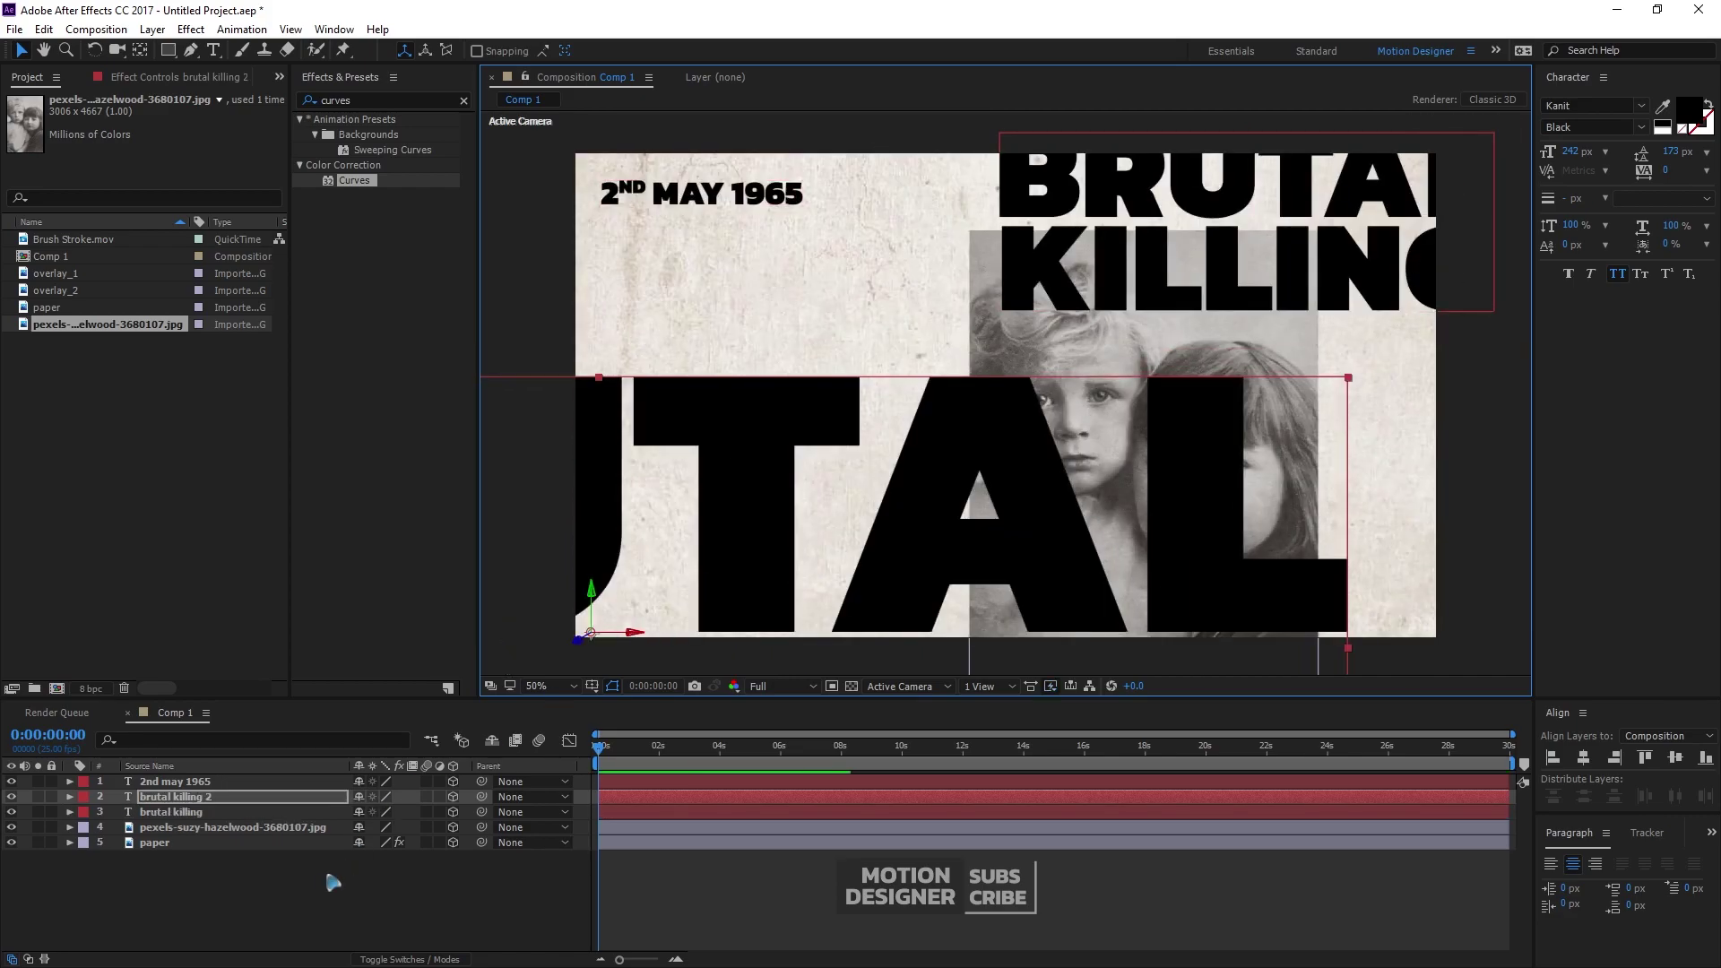
Add a two-node camera to the composition using the 50mm preset
left_click(294, 895)
left_click(152, 29)
mouse_move(422, 49)
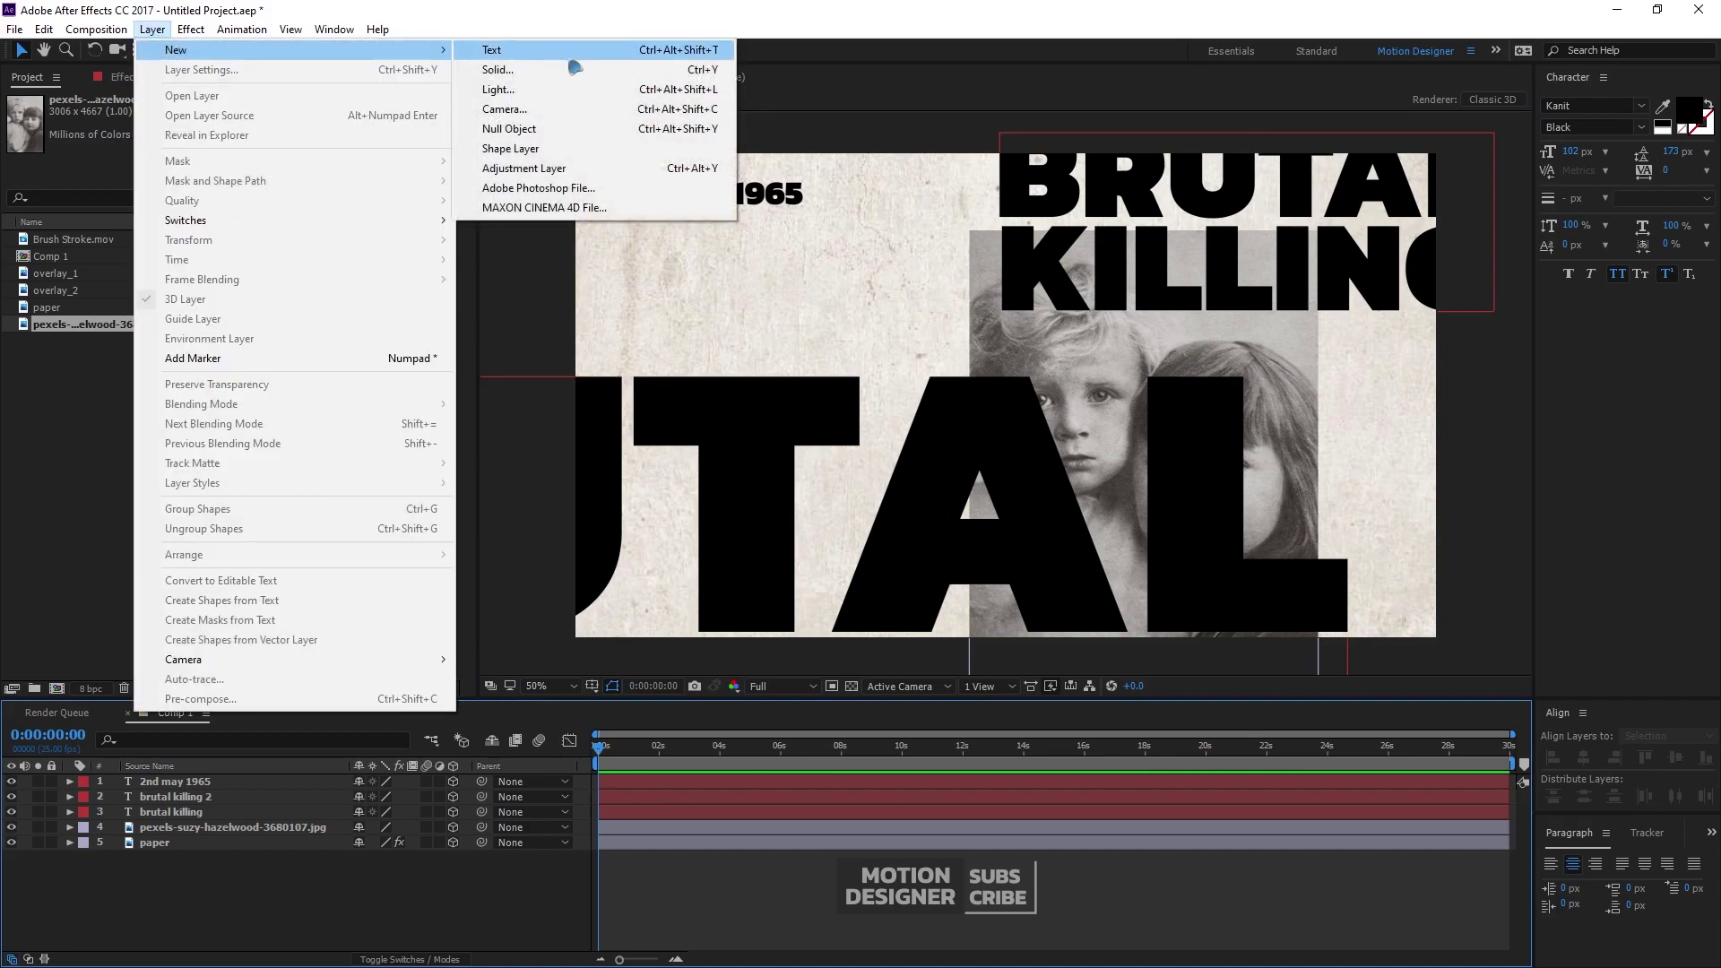
left_click(541, 95)
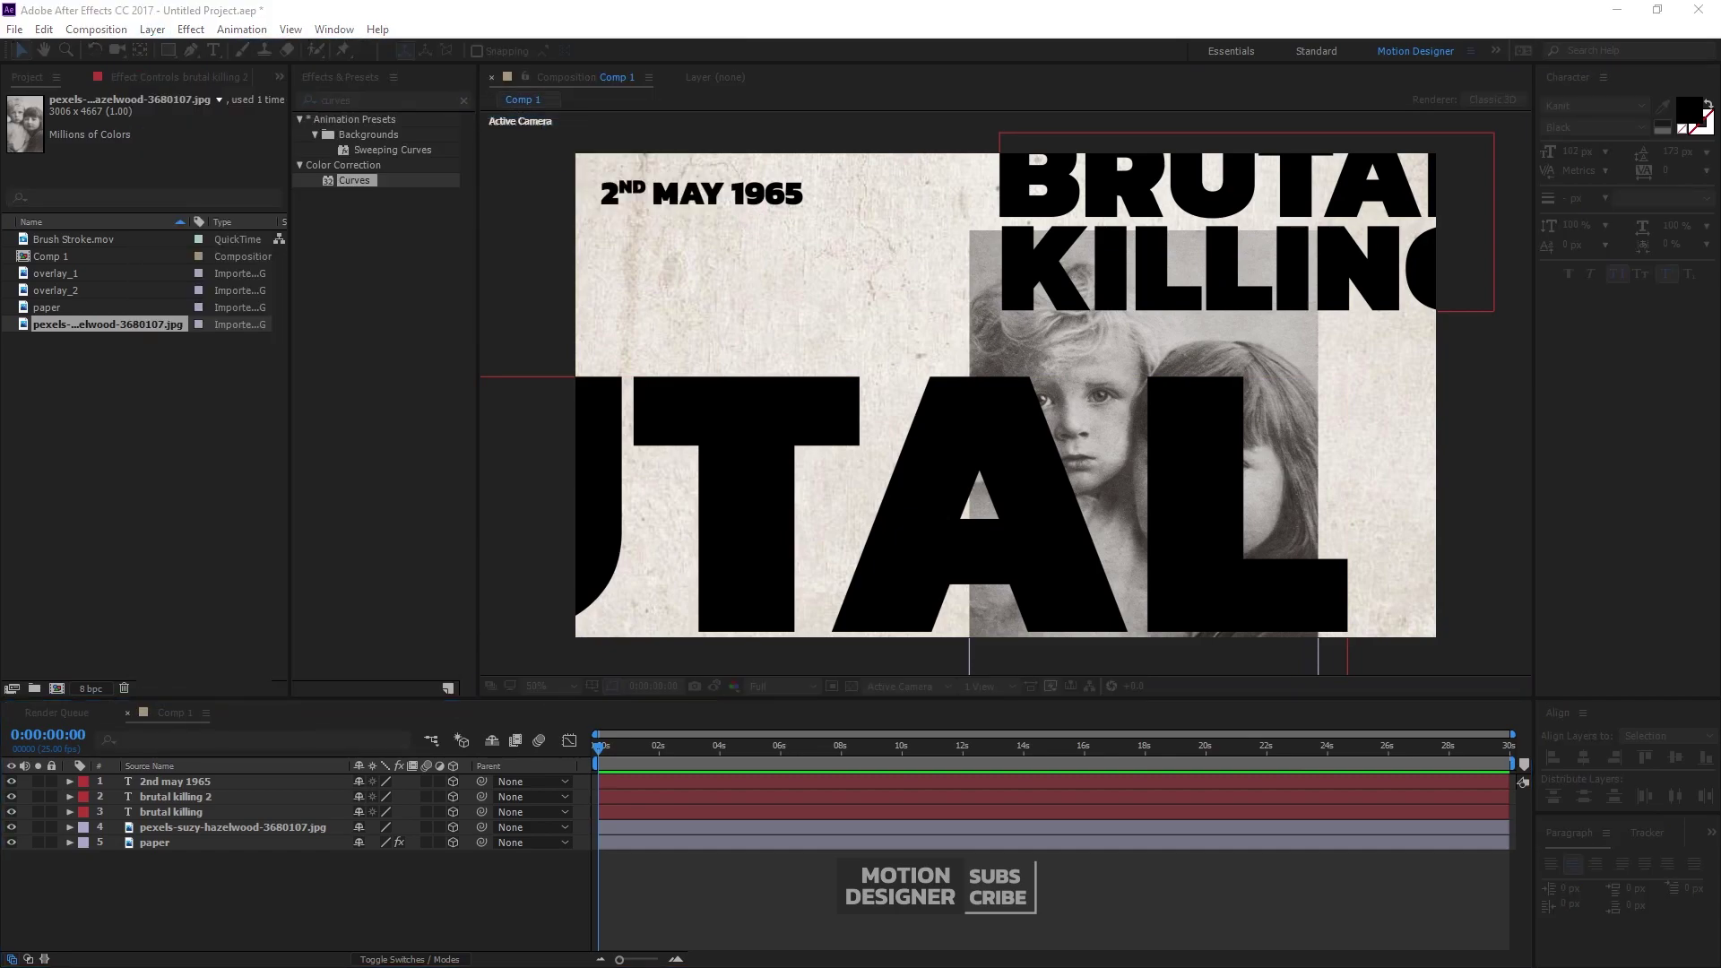
left_click(986, 357)
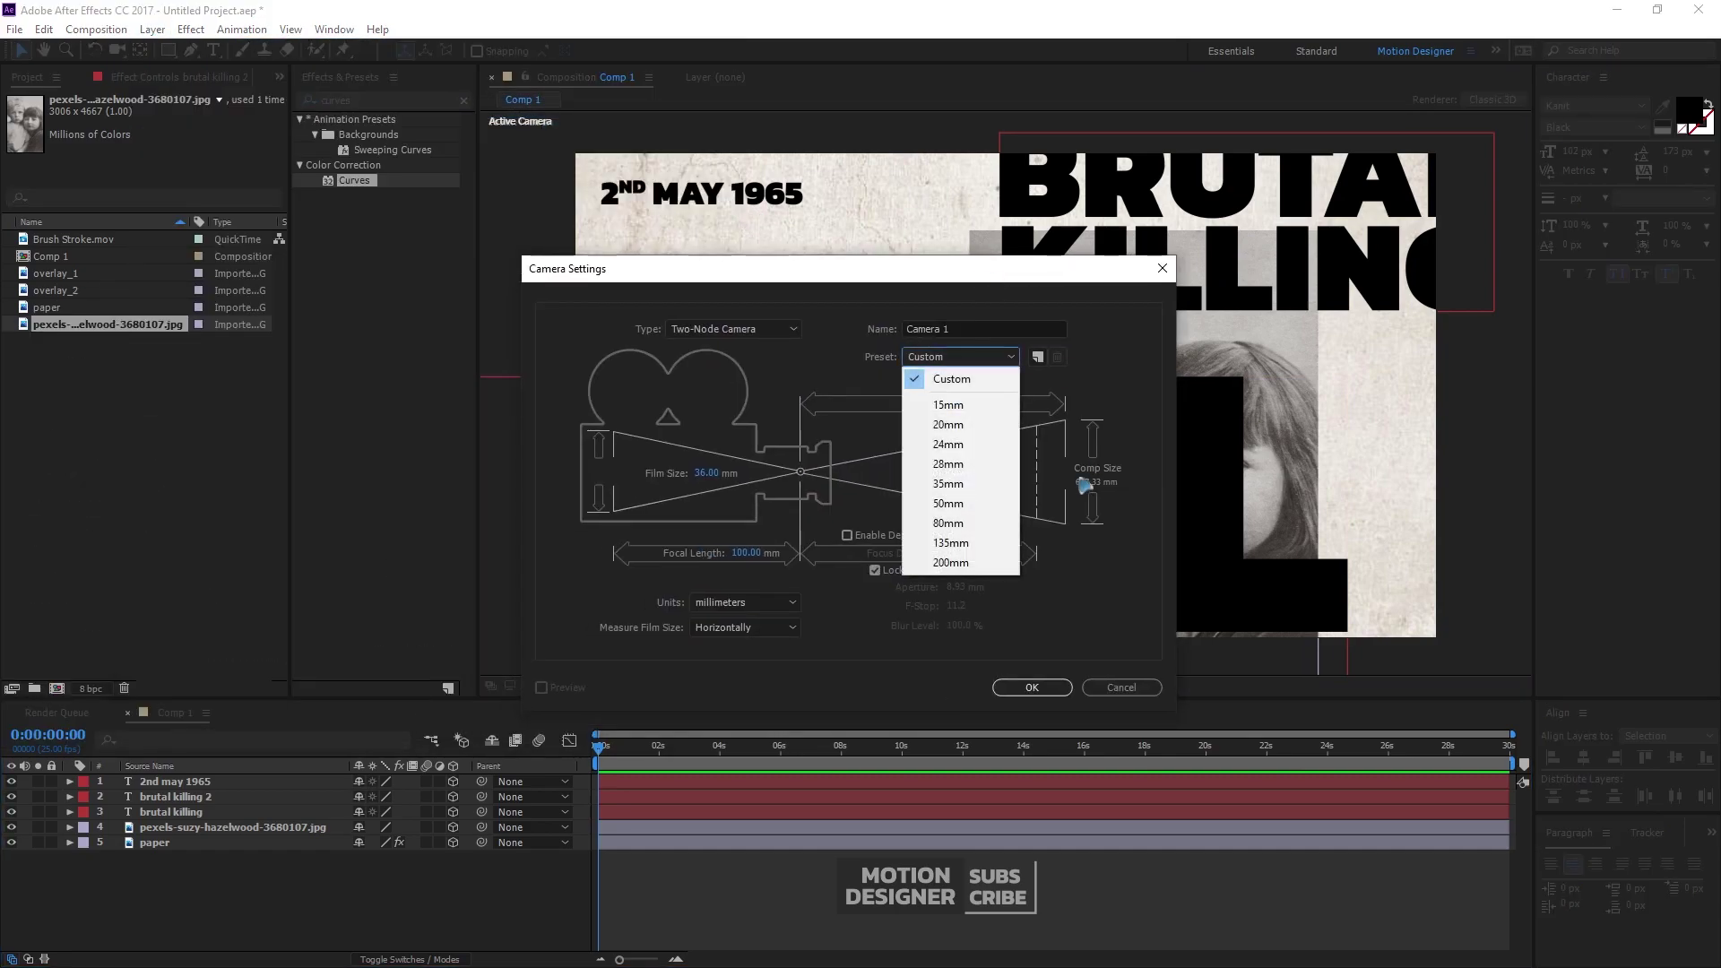
left_click(952, 503)
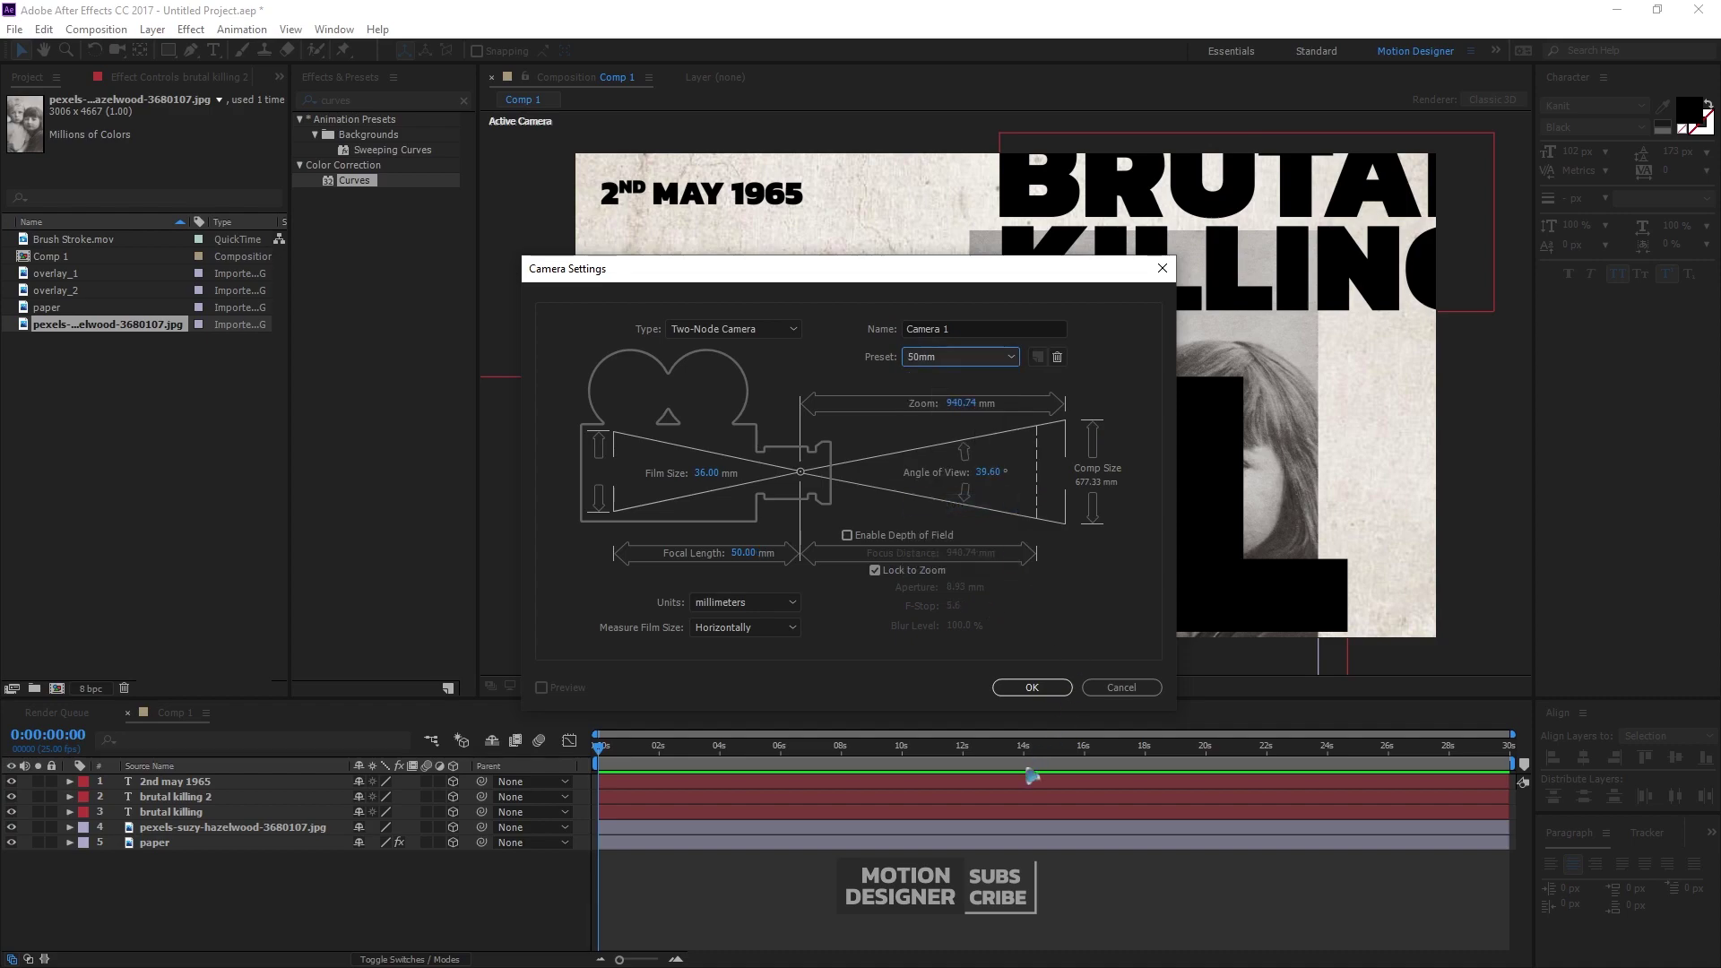
left_click(1022, 688)
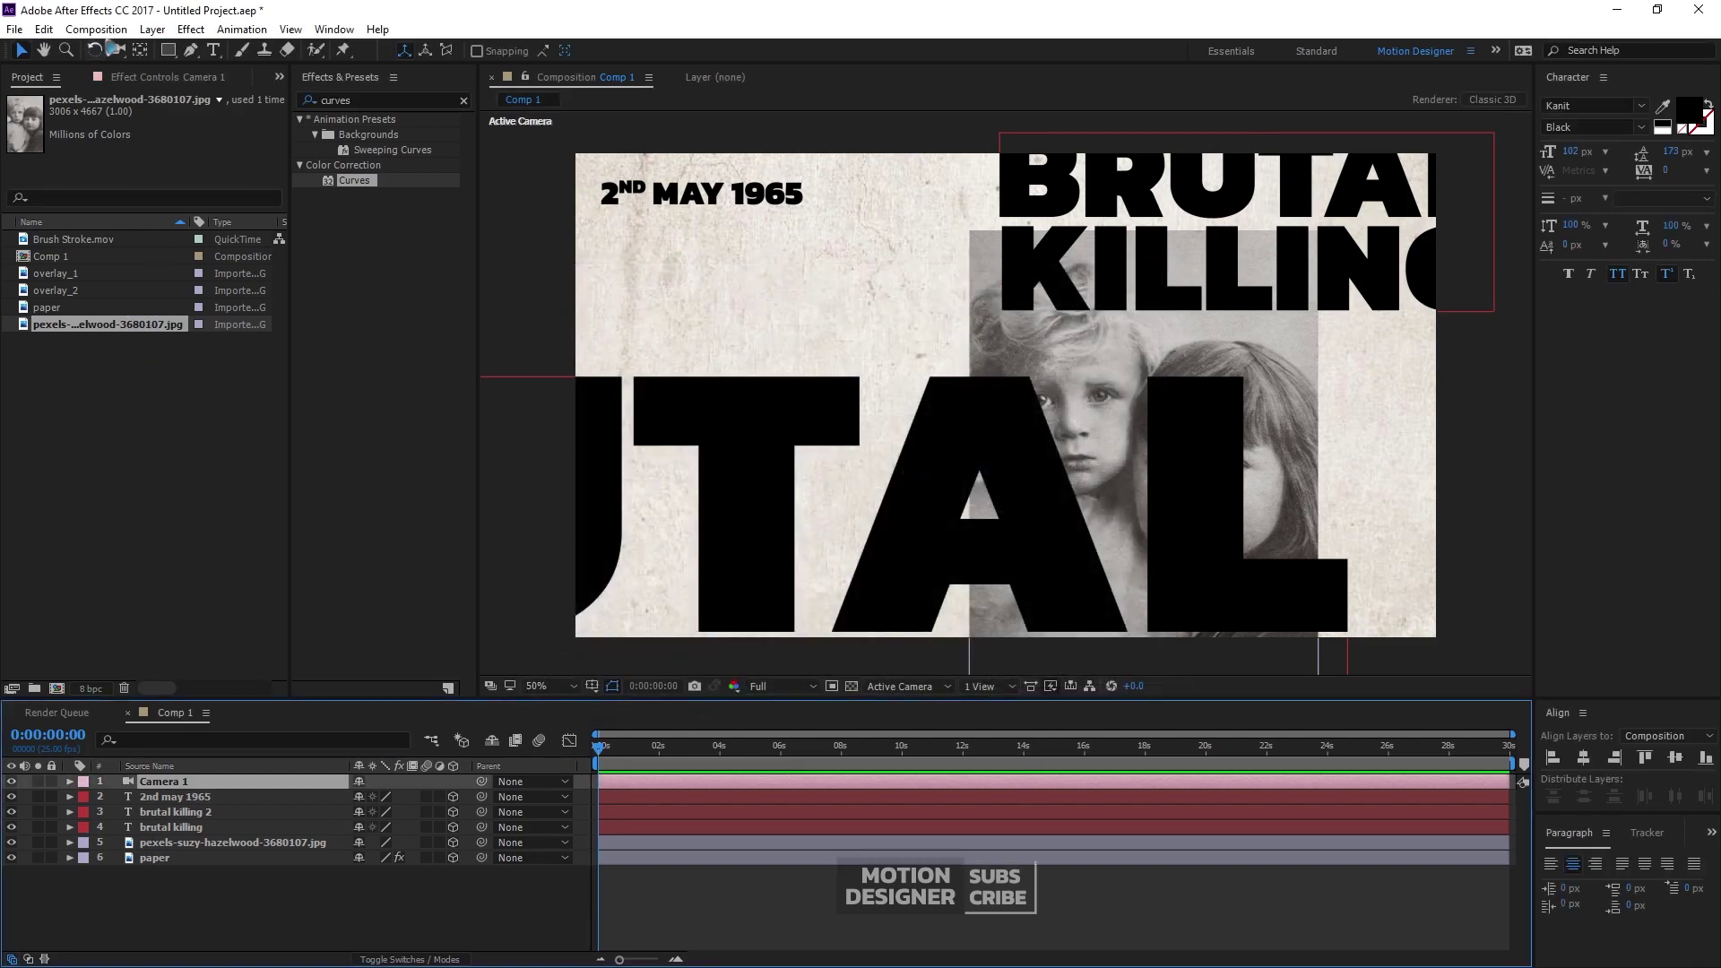
Add a null object and rename it "camera controller"
left_click(152, 28)
mouse_move(296, 49)
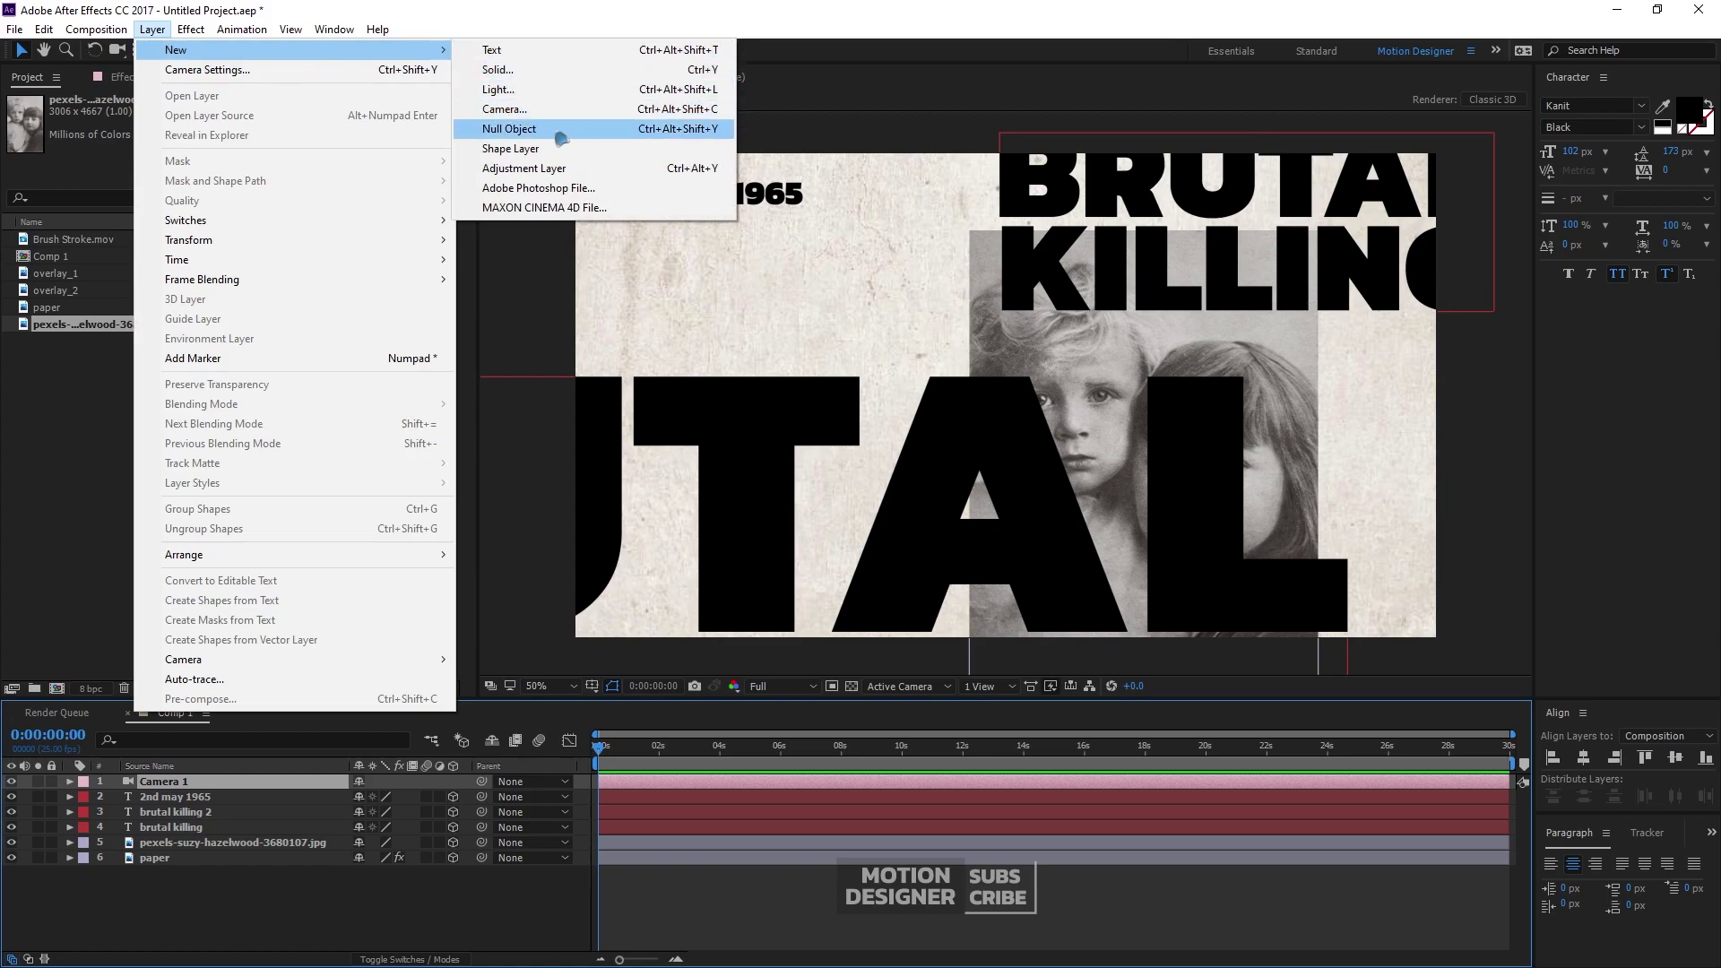
left_click(571, 132)
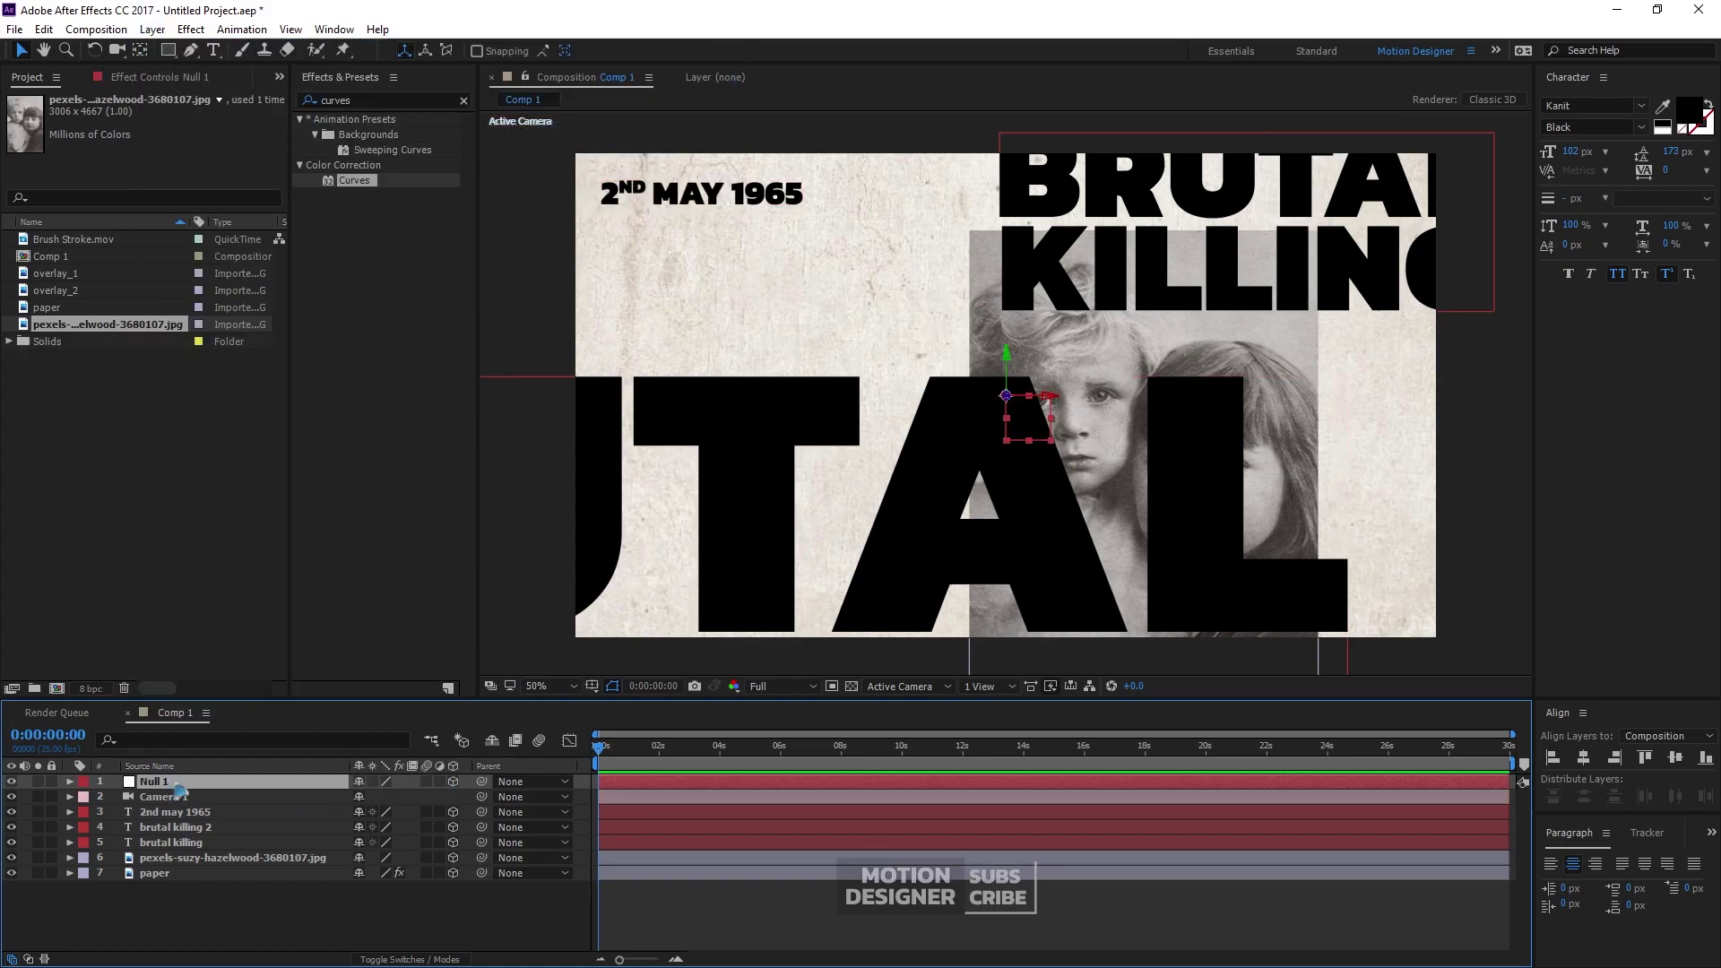
key("Return")
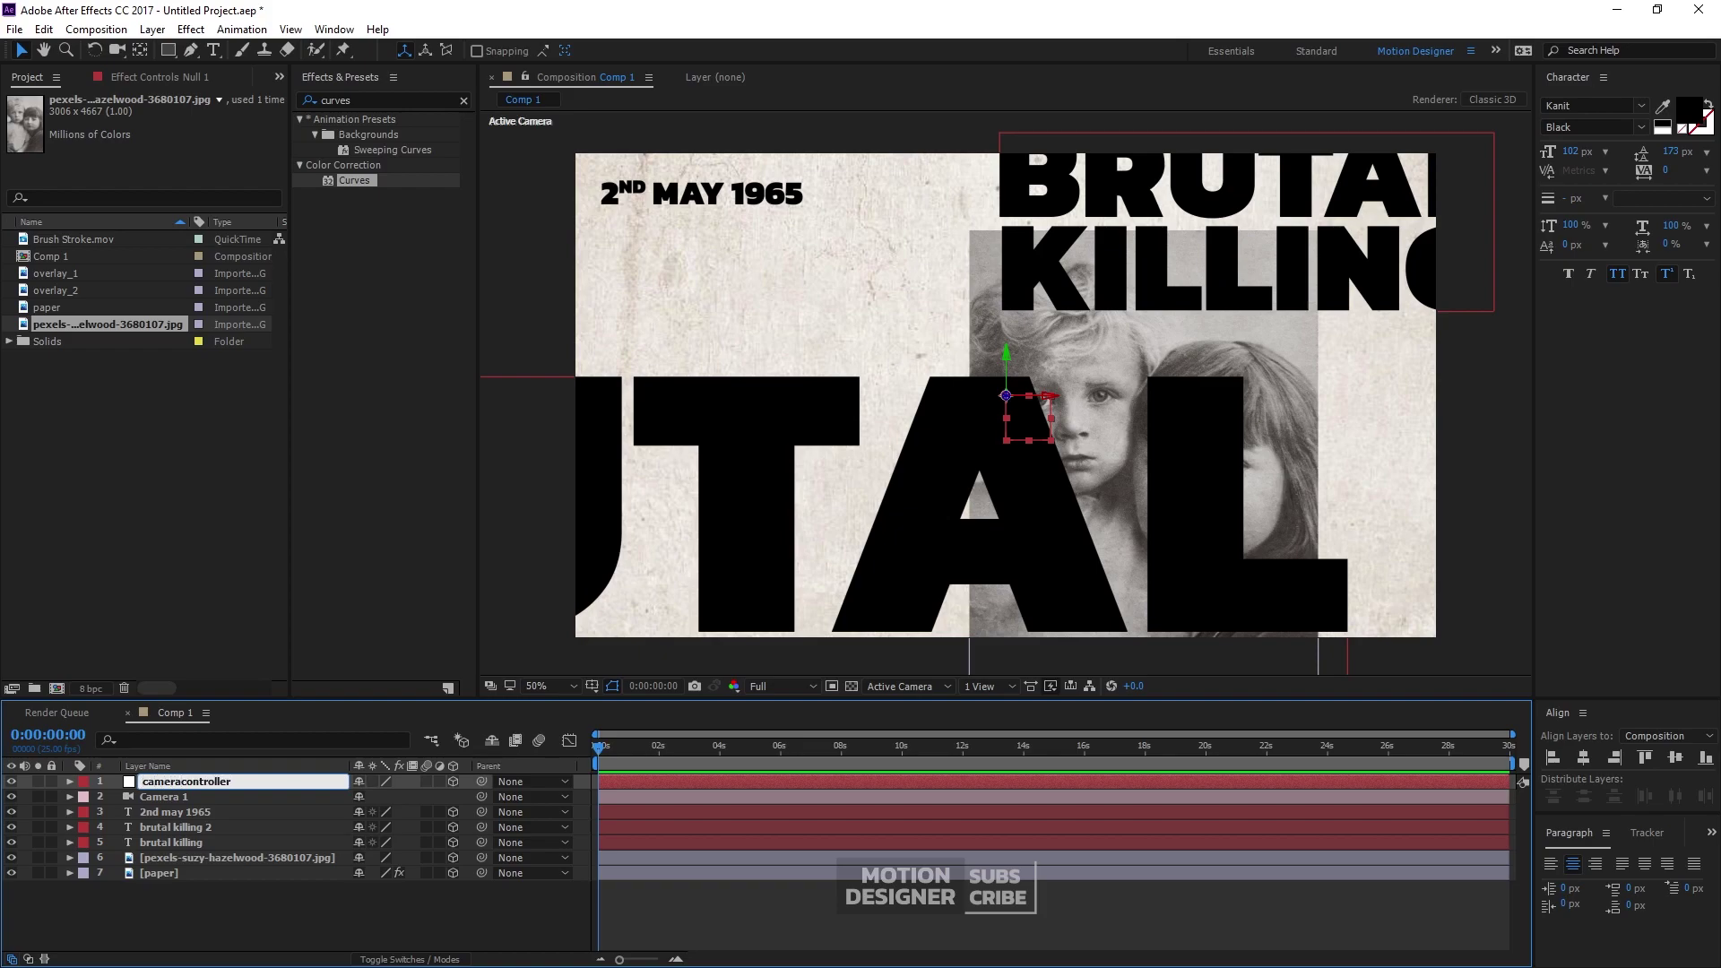
left_click(249, 932)
Parent the Camera 1 layer to the "camera controller" null
left_click(171, 797)
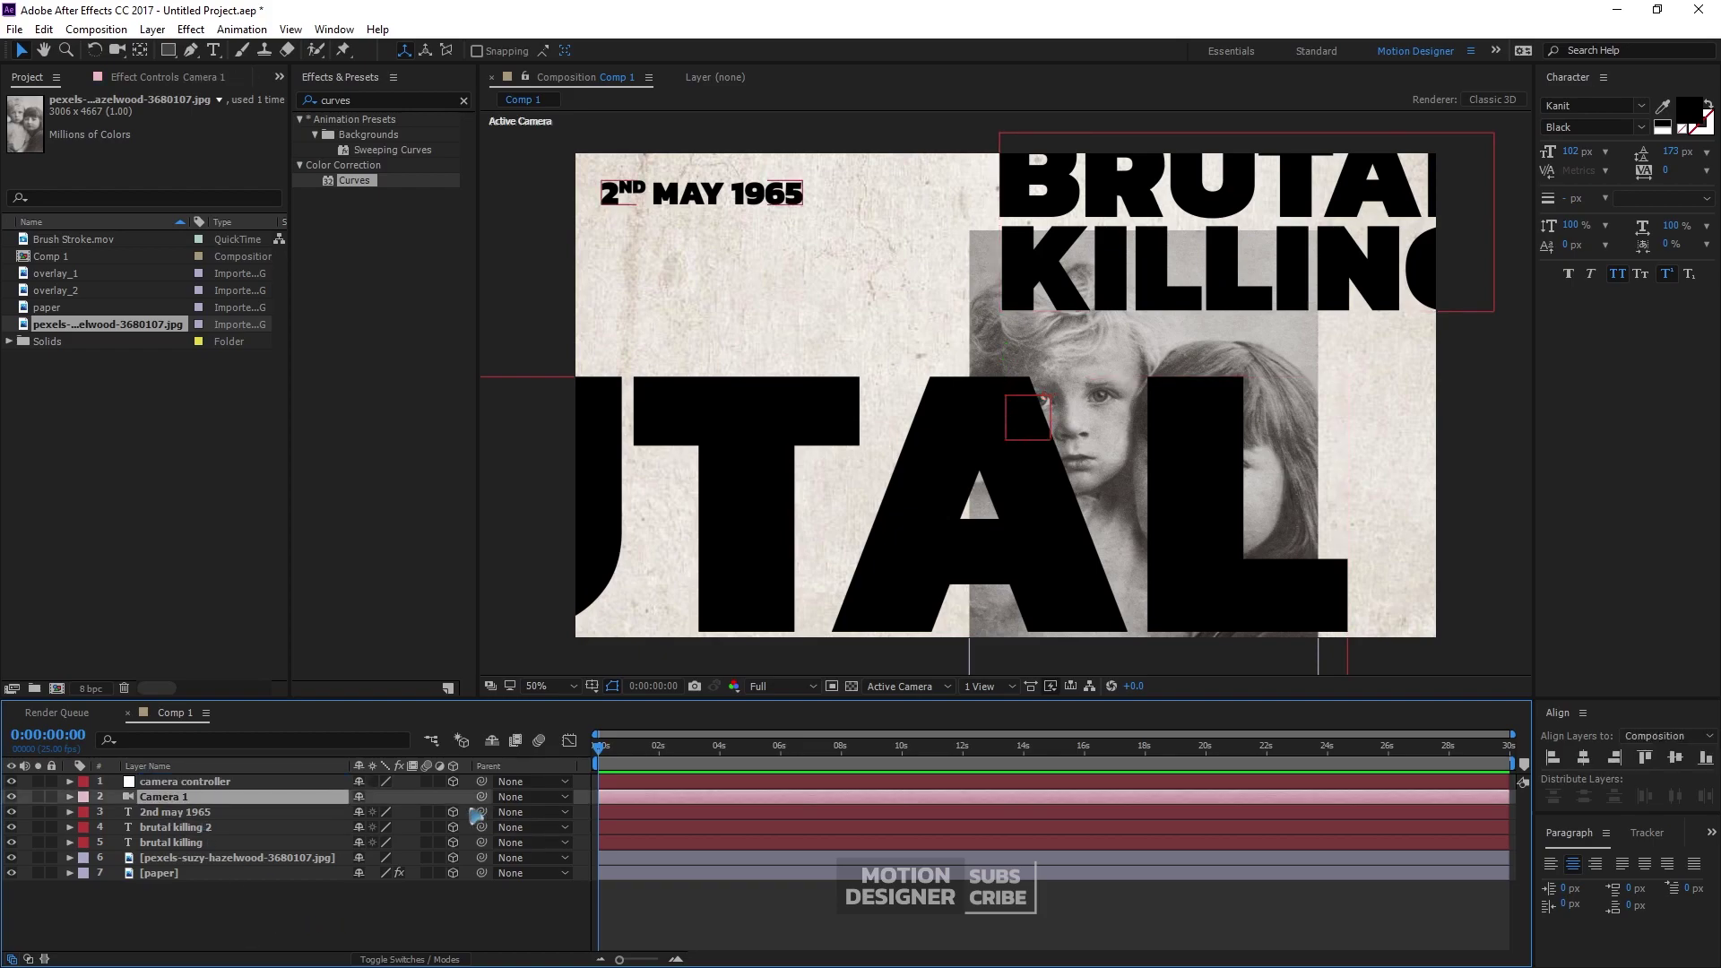
left_click_drag(563, 797, 180, 781)
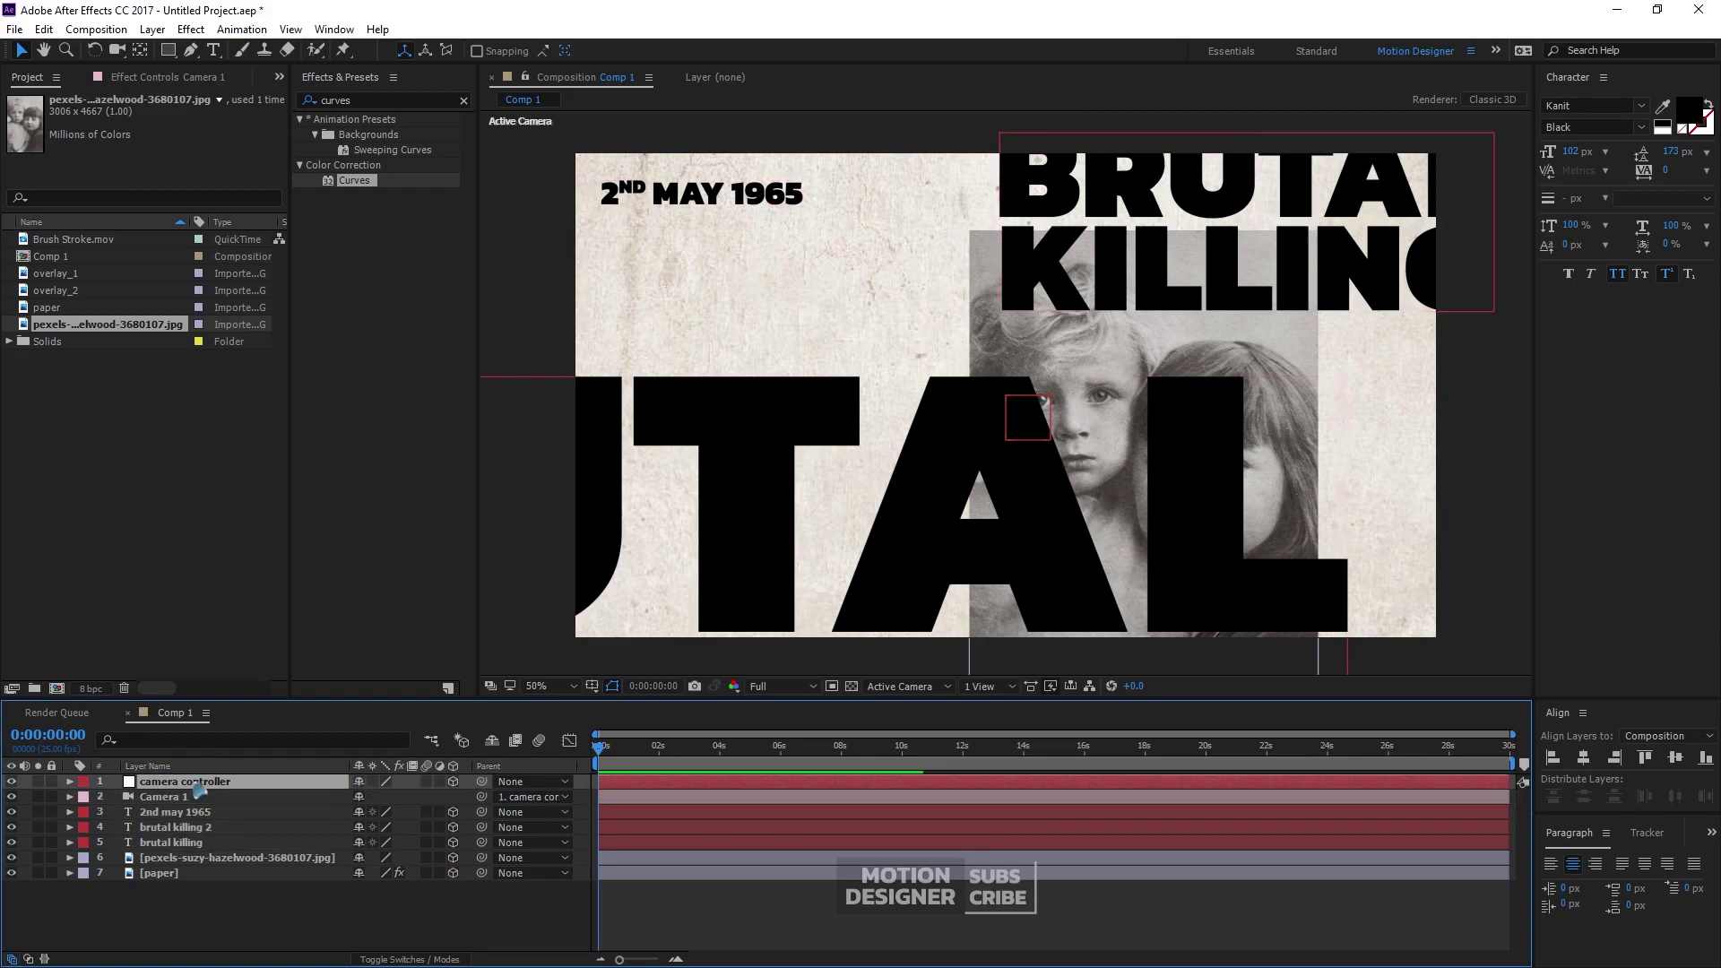
Try moving the "camera controller" null sideways to test the camera link, and undo the move
left_click(184, 781)
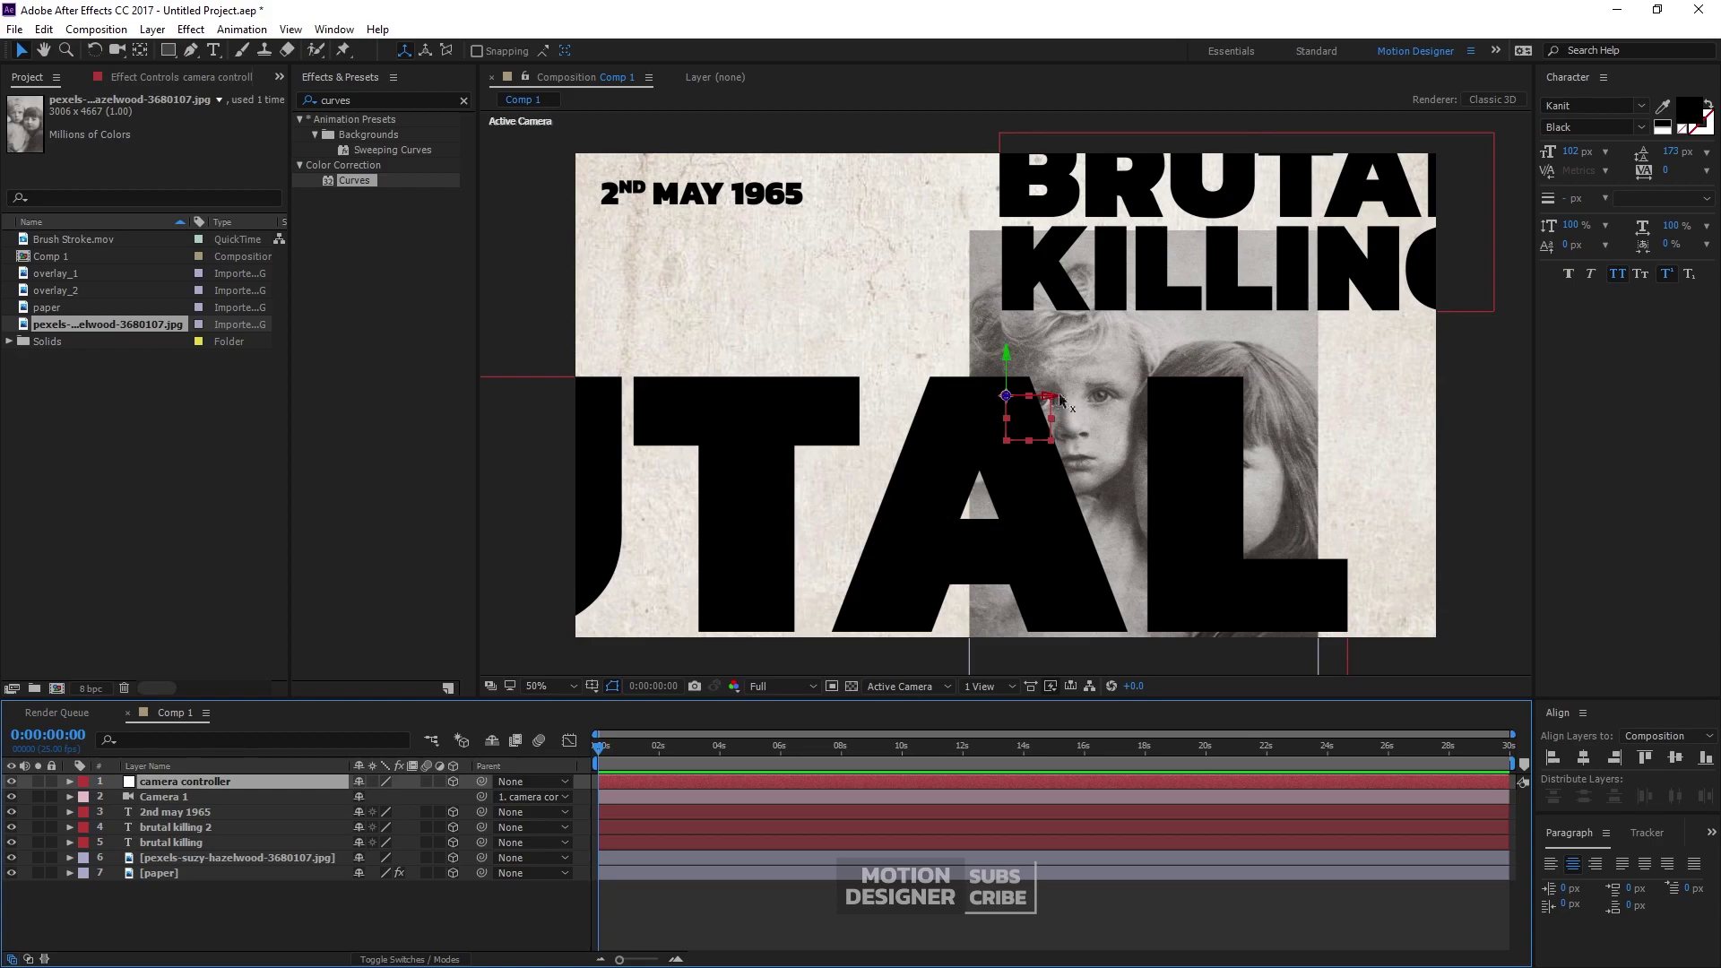
left_click_drag(1060, 400, 1087, 435)
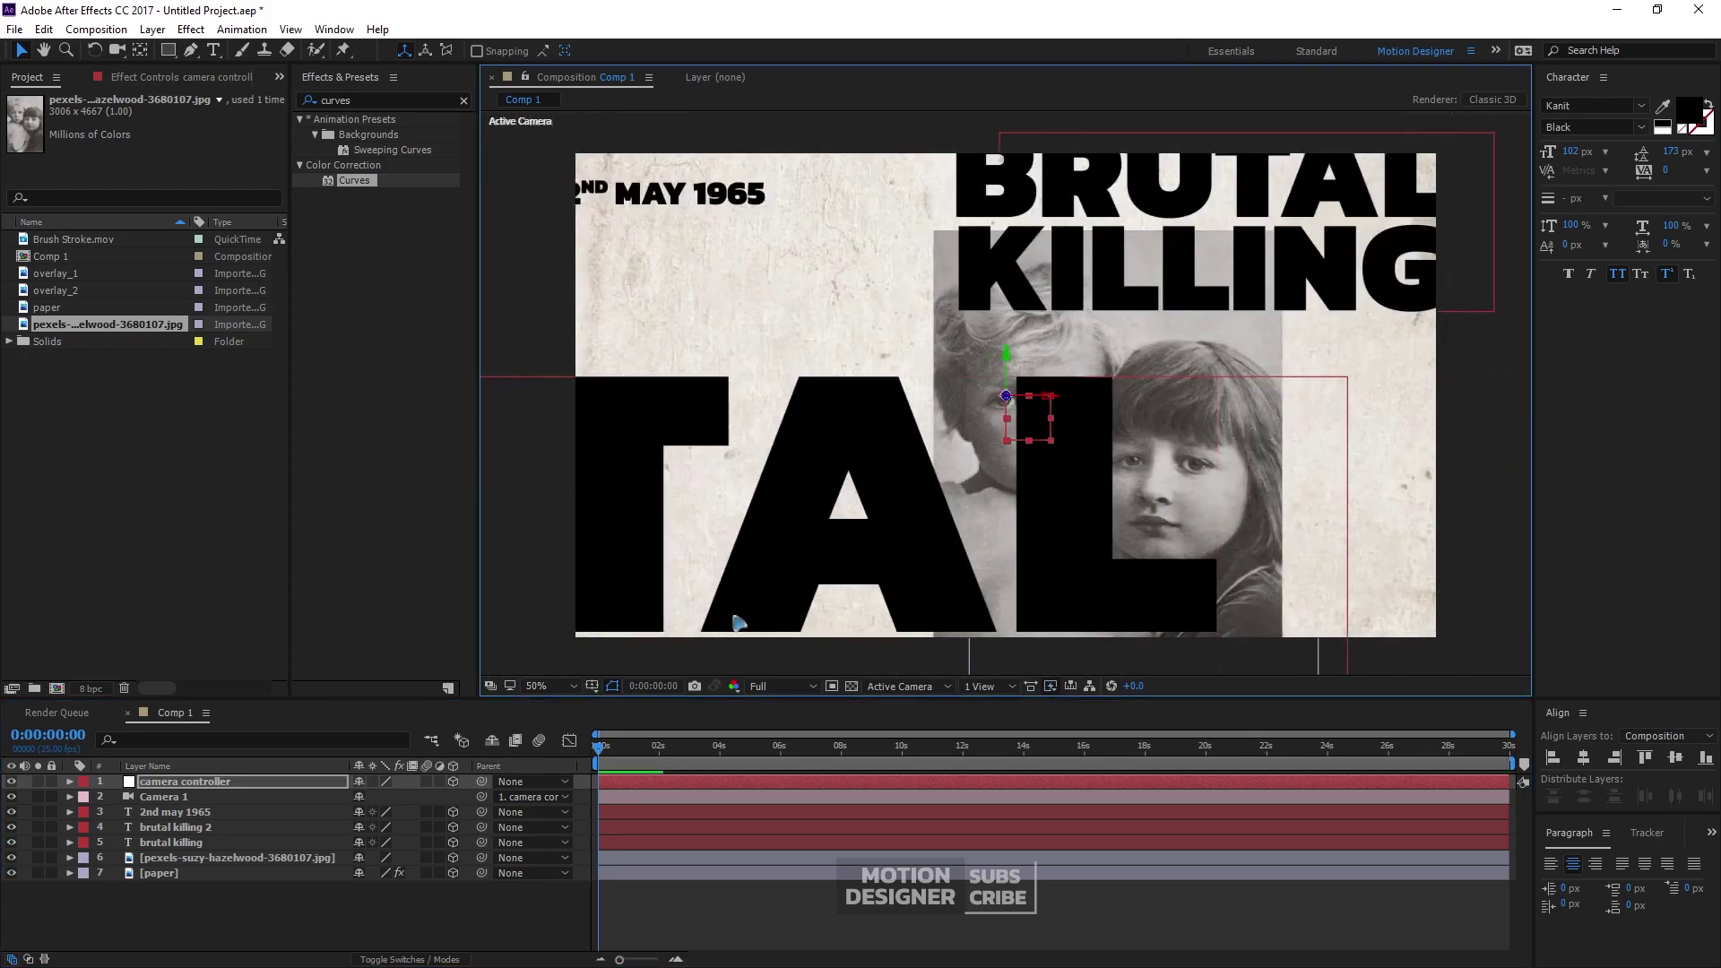
key("ctrl+z")
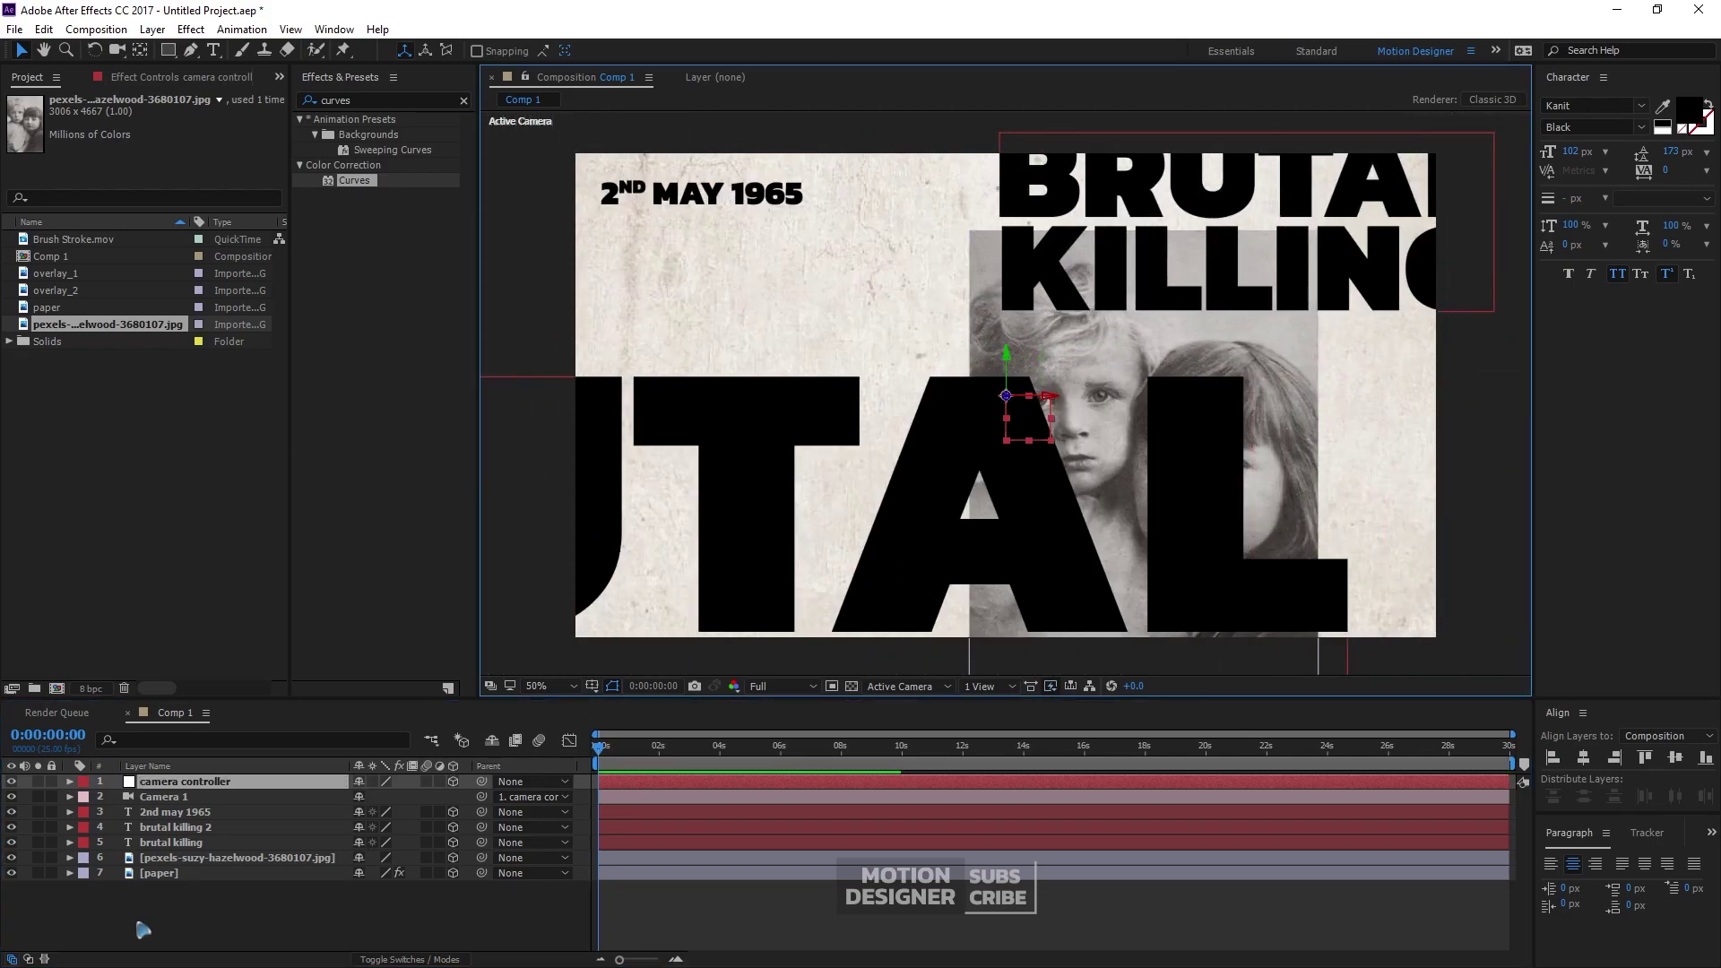
Reduce the oversized "brutal killing" copy to a 64 px font size and replace its text with "missing"
left_click(208, 918)
left_click(197, 814)
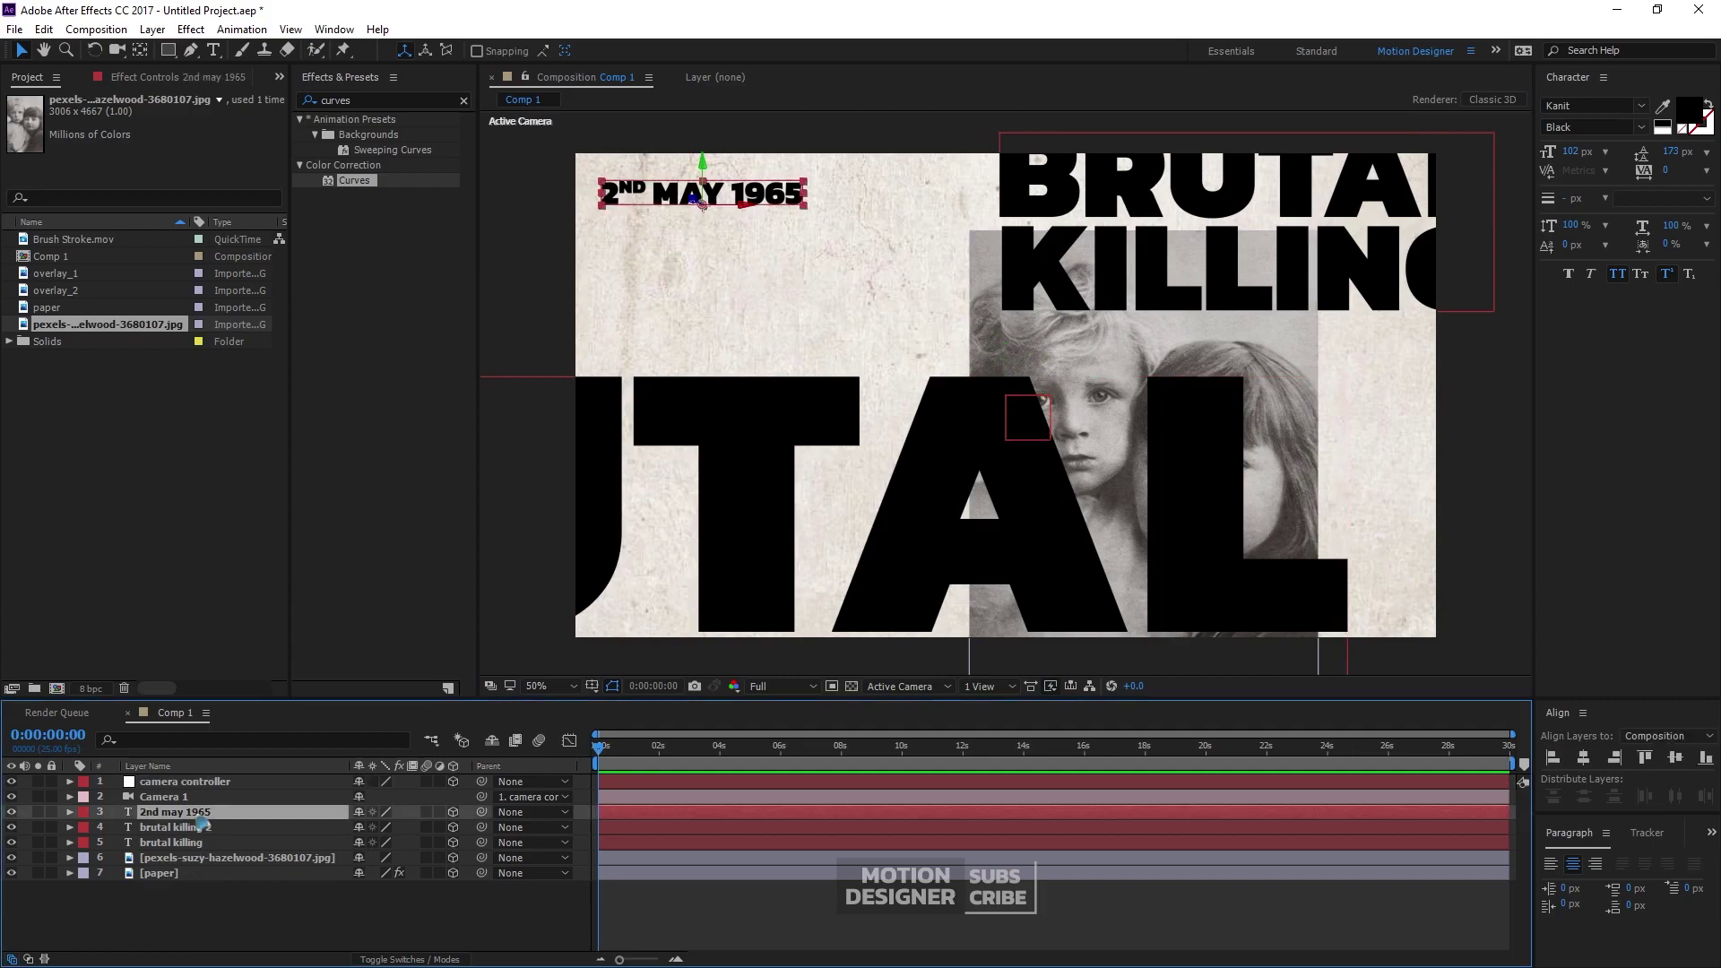
left_click(683, 533)
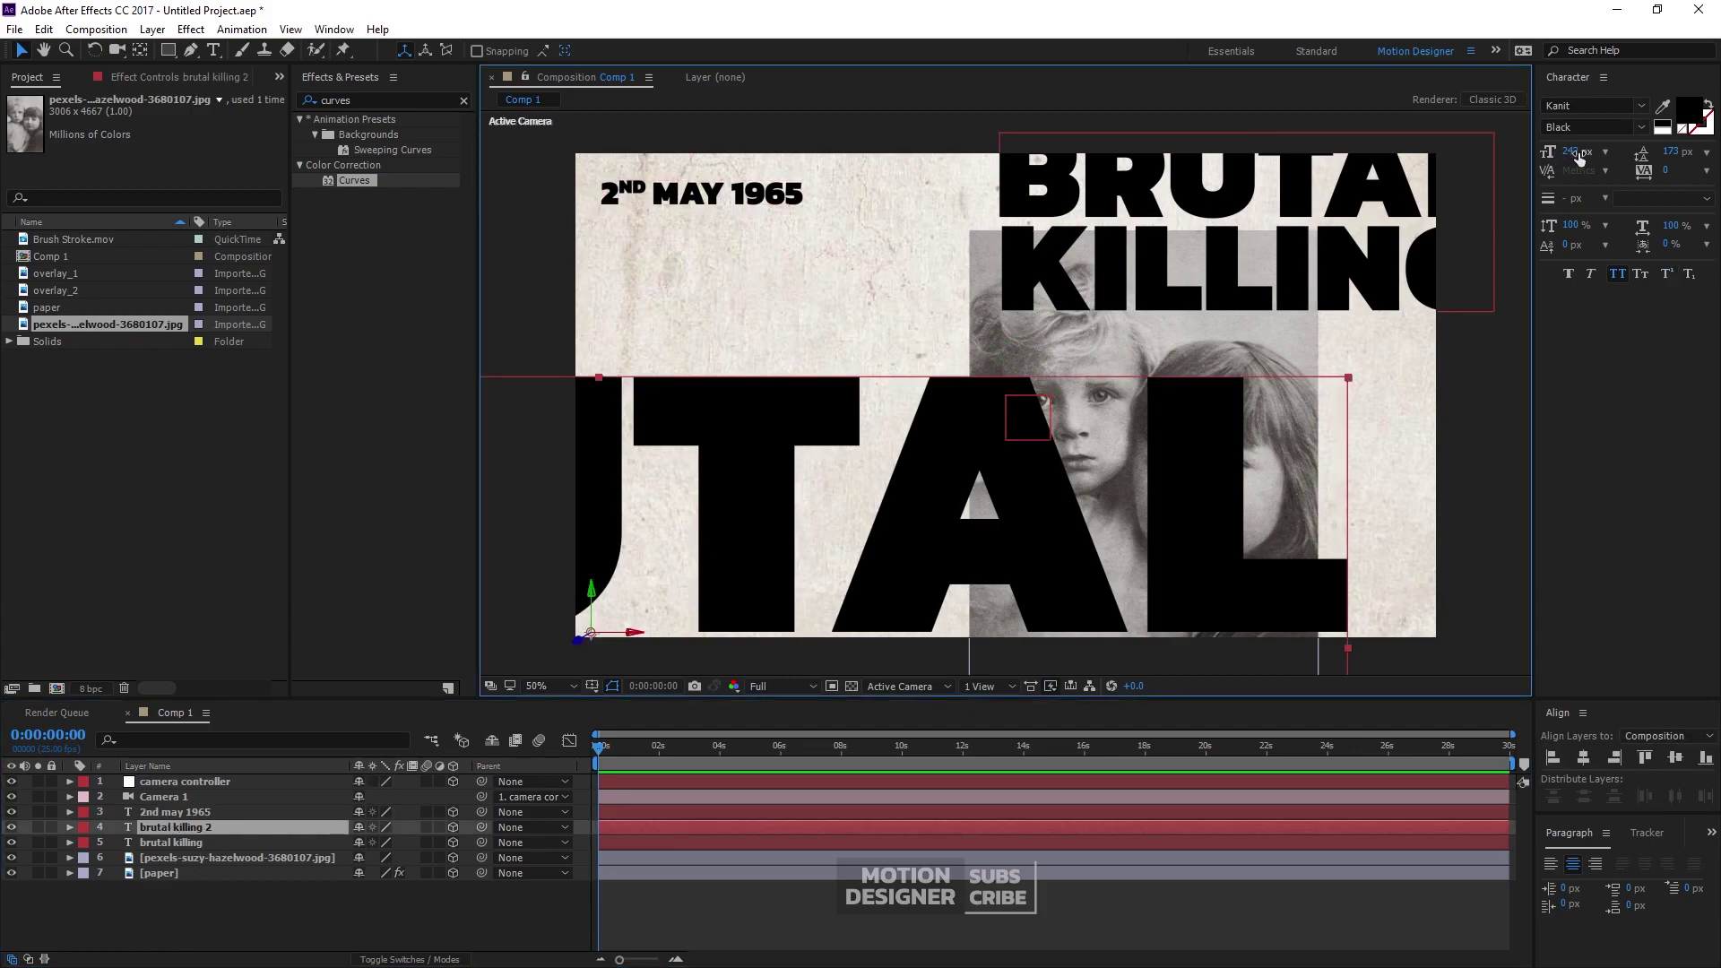
left_click_drag(1580, 159, 1523, 162)
double_click(935, 500)
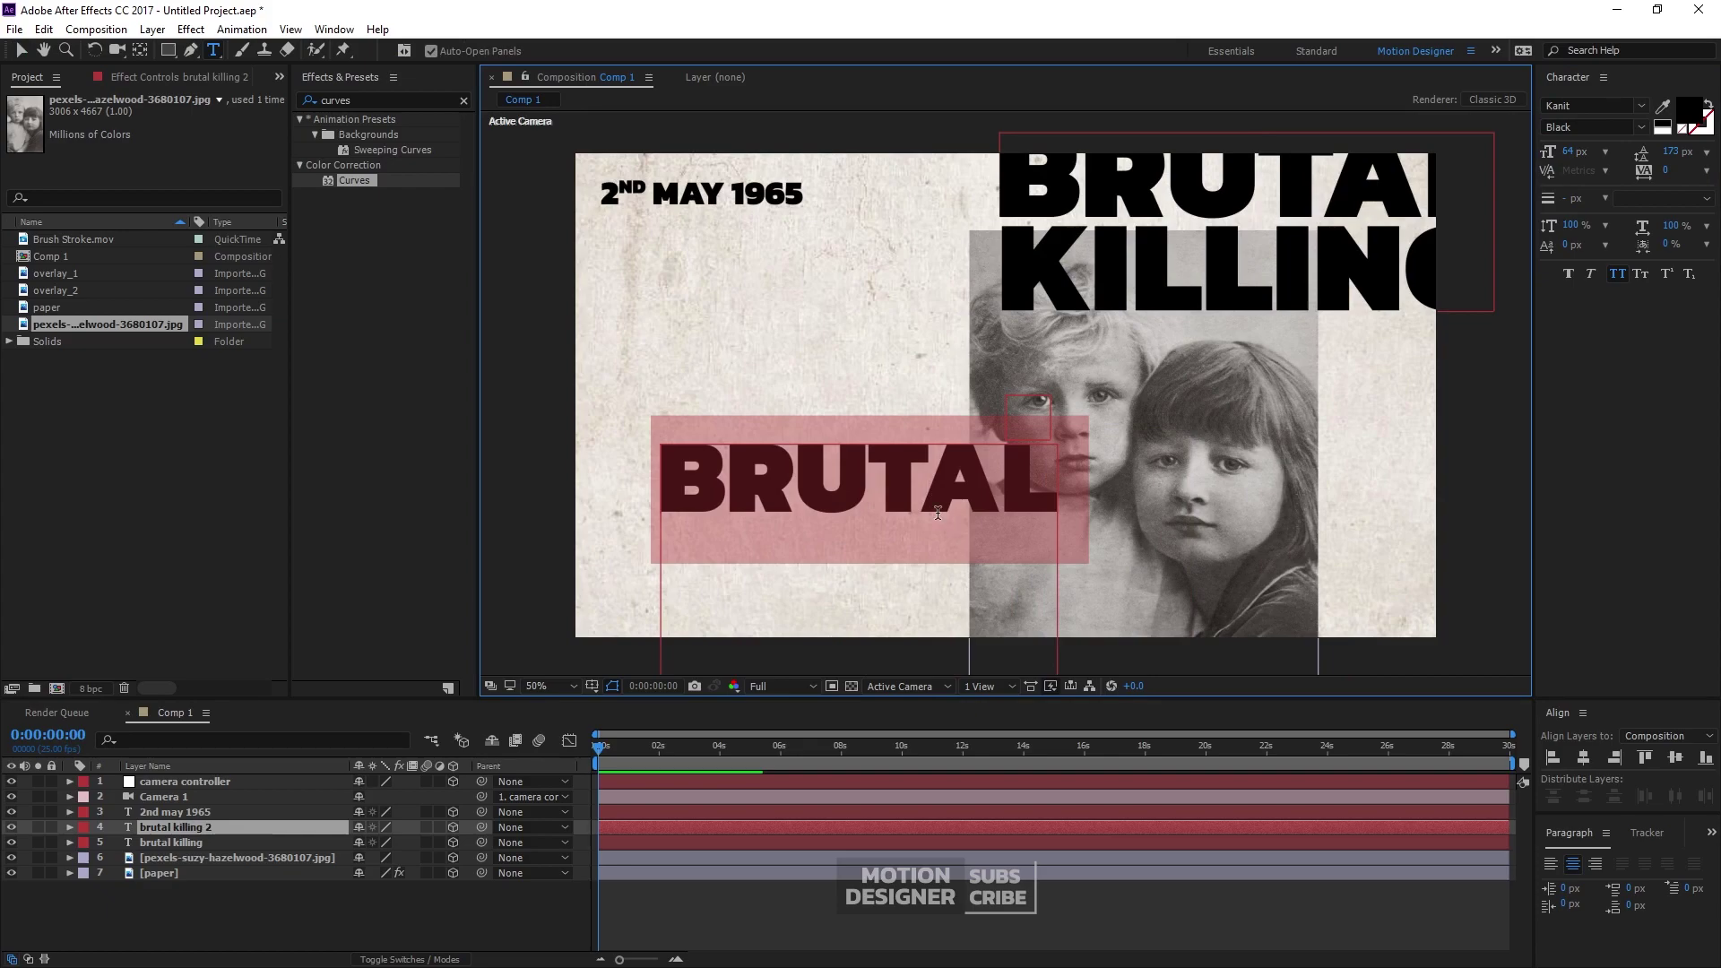
type("missing")
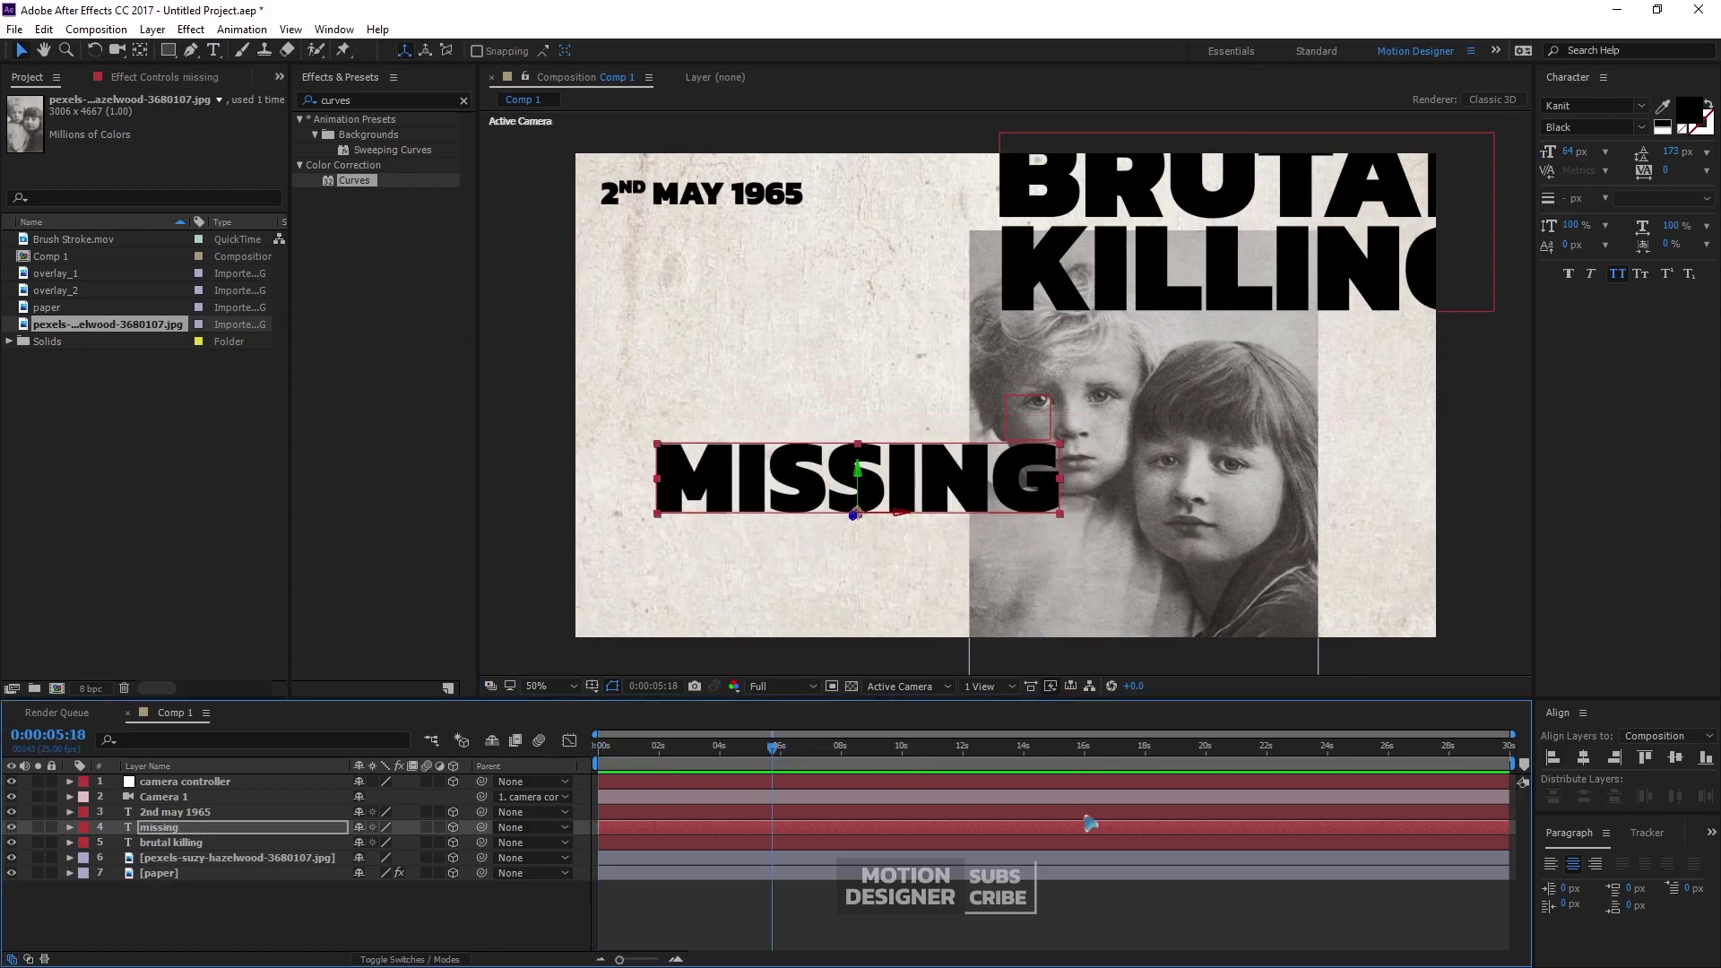
key("Home")
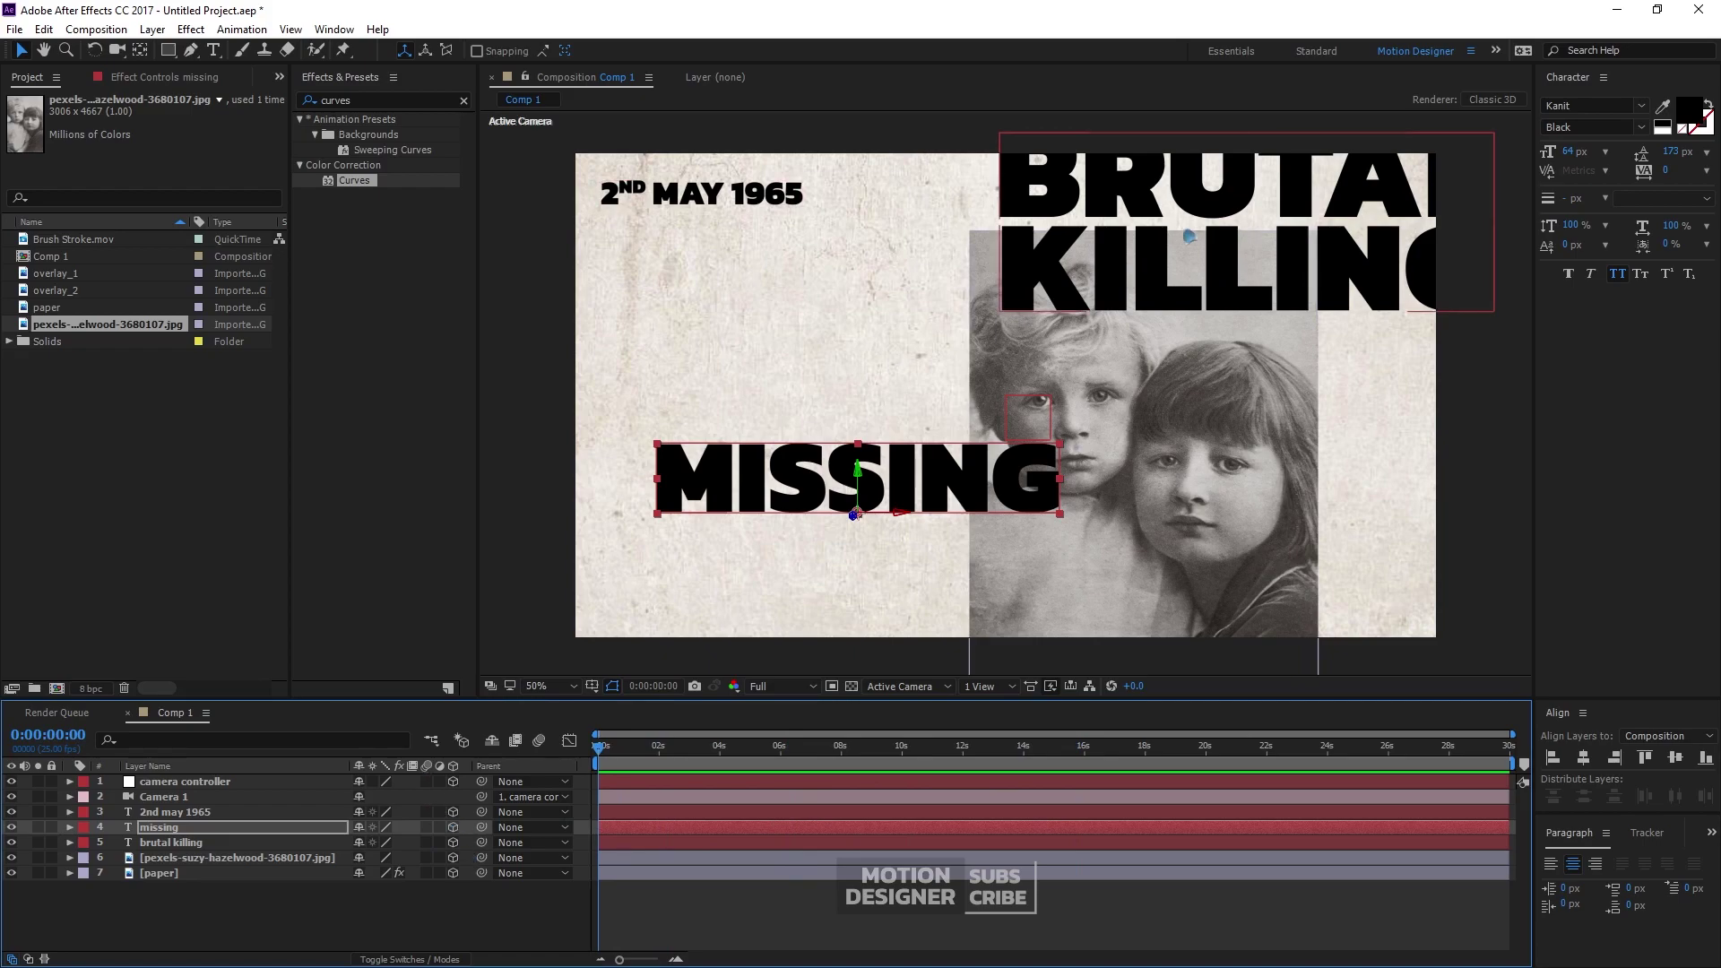
Duplicate the "brutal killing" title, place the copy below it and replace its text with "murder charges filed"
left_click(1147, 287)
key("ctrl+d")
left_click_drag(1152, 283, 1163, 431)
double_click(1162, 423)
type("m")
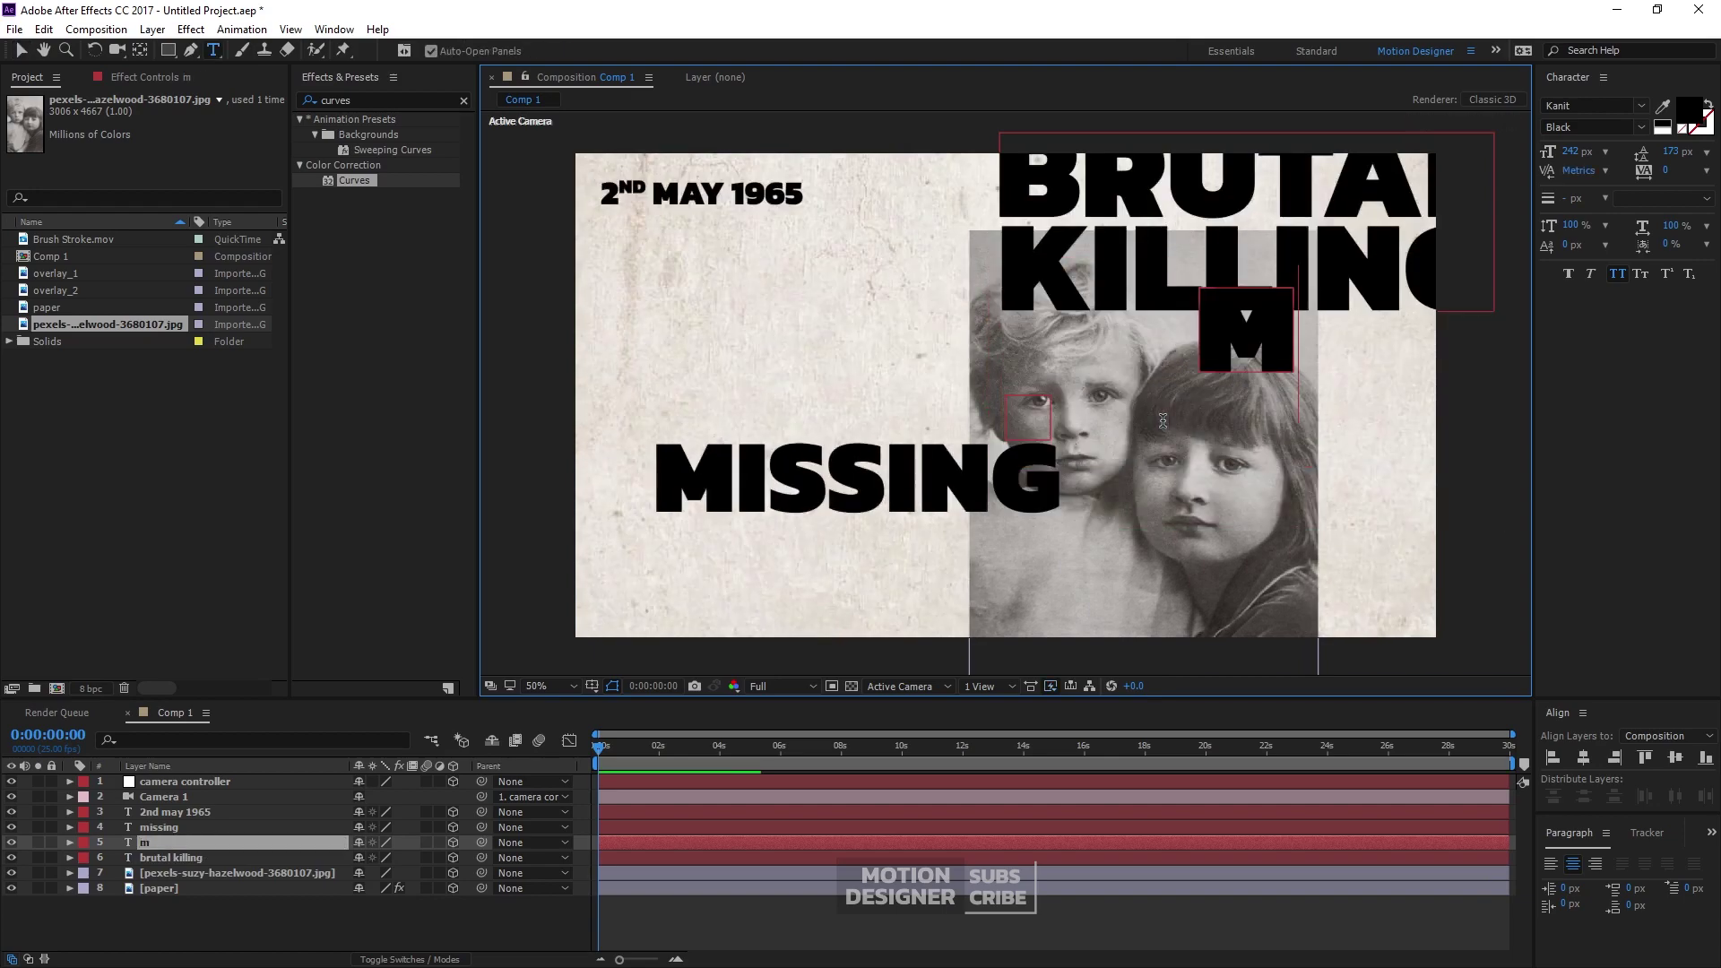
type("urder chat")
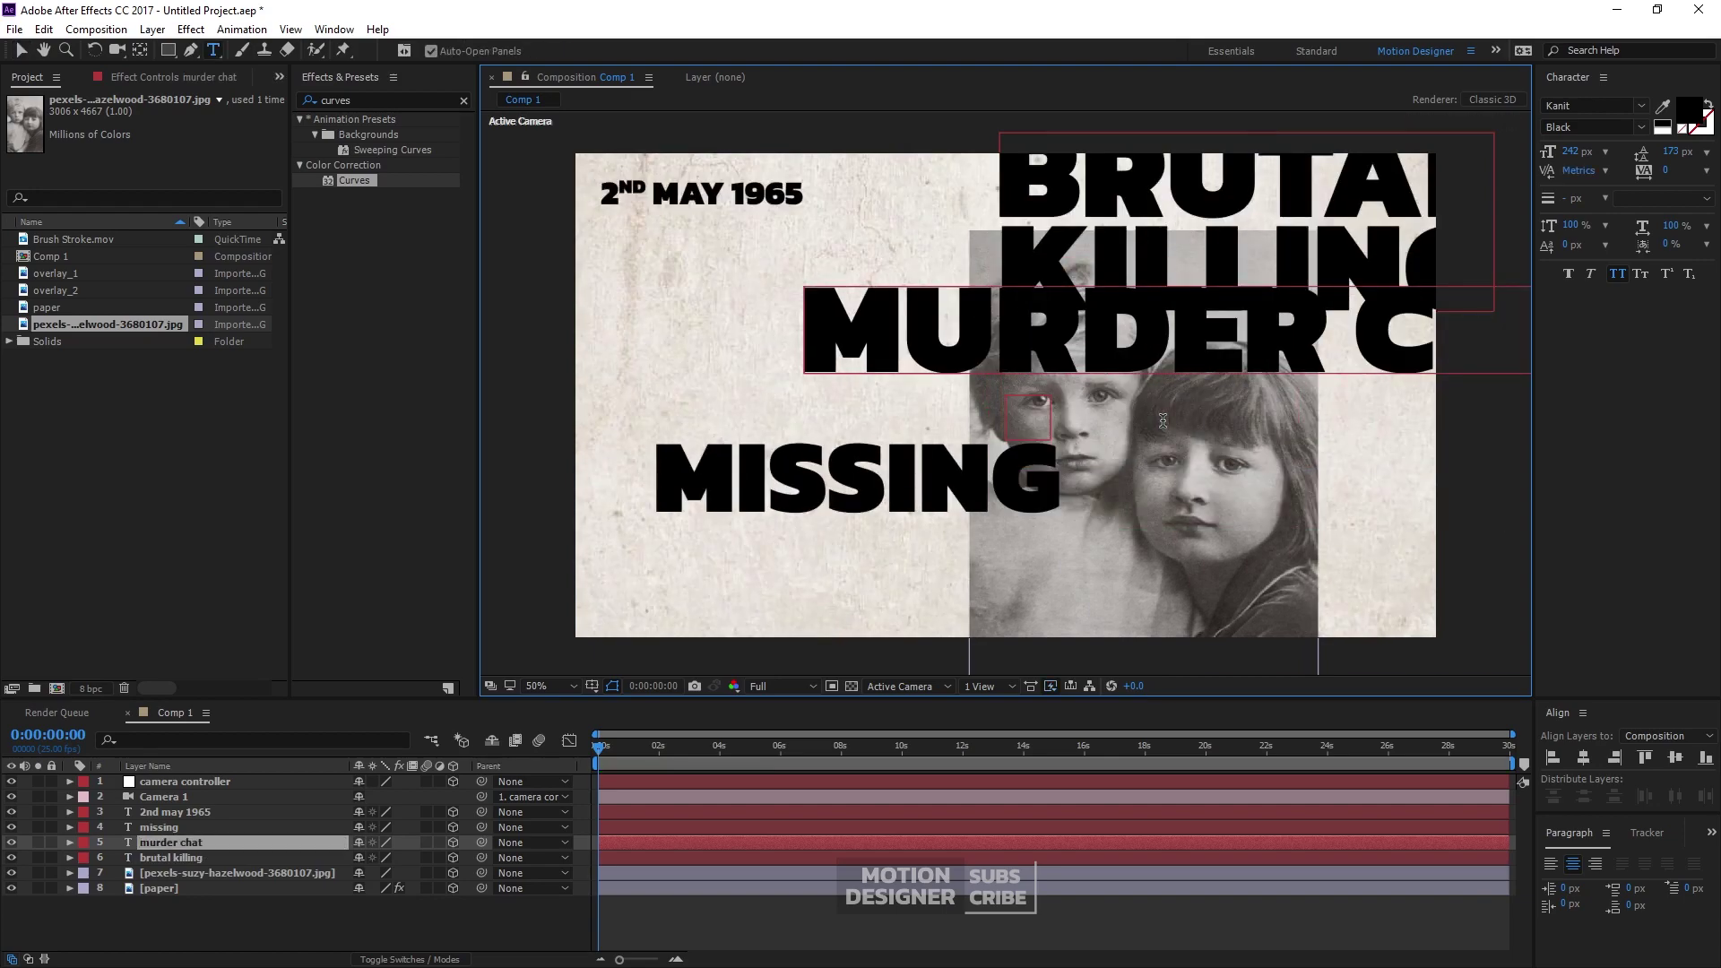
key("BackSpace")
type("rges")
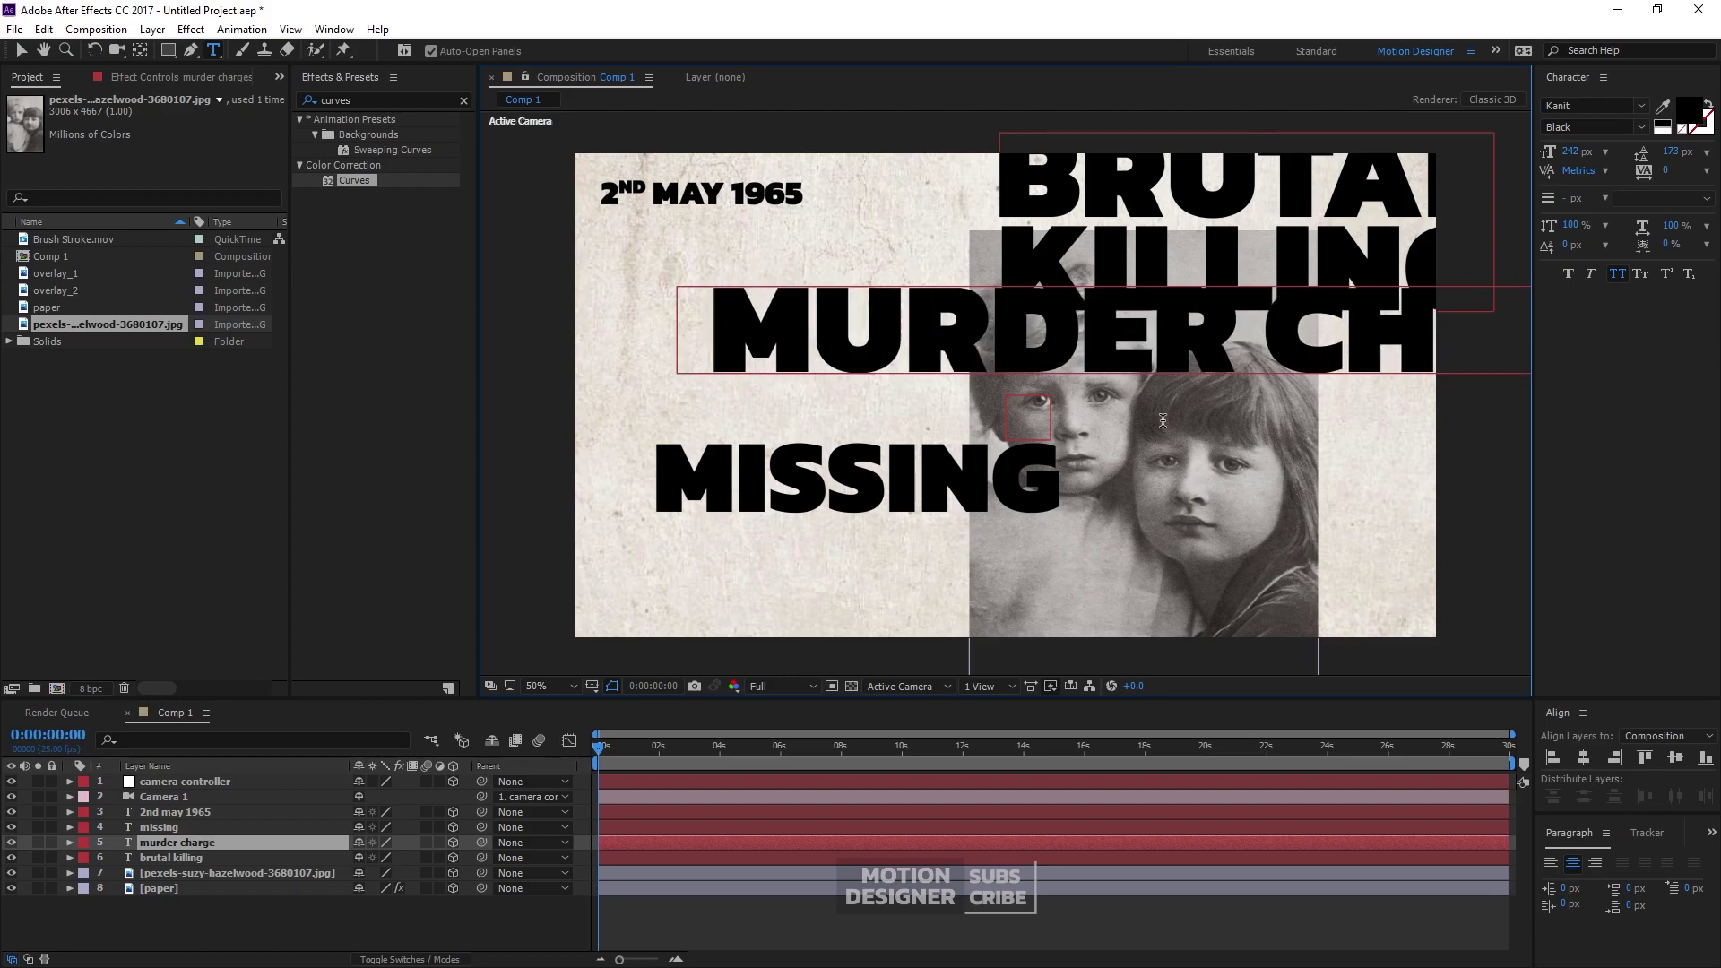
type(" file")
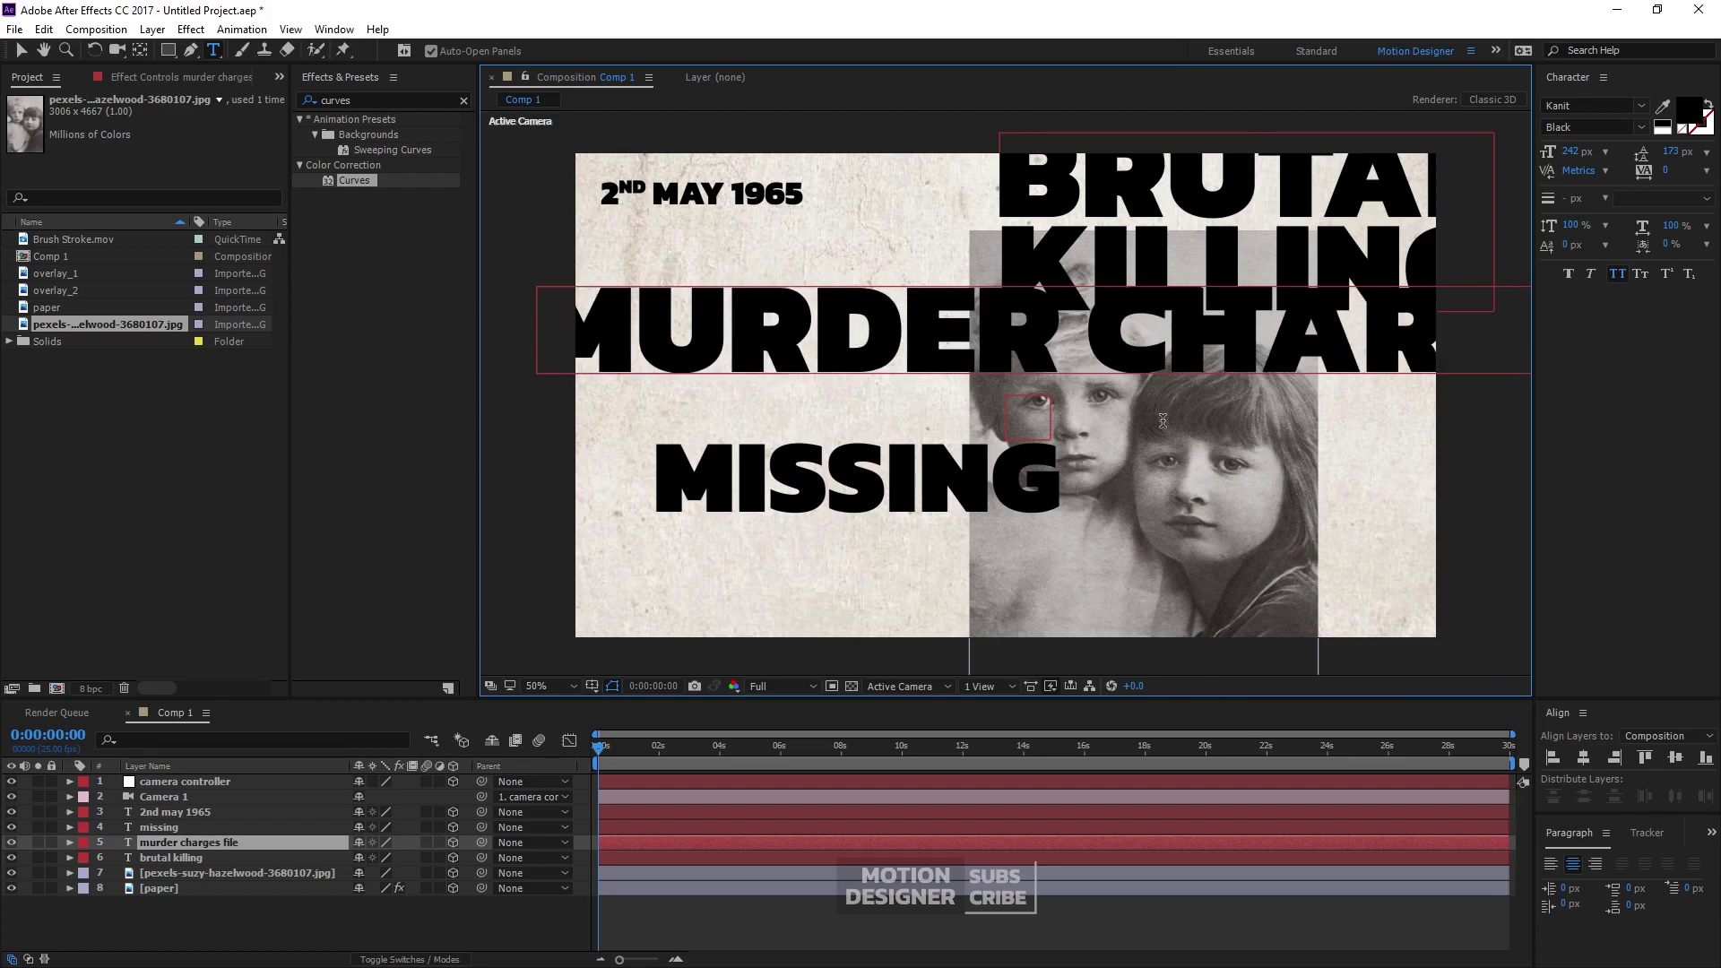
type("d")
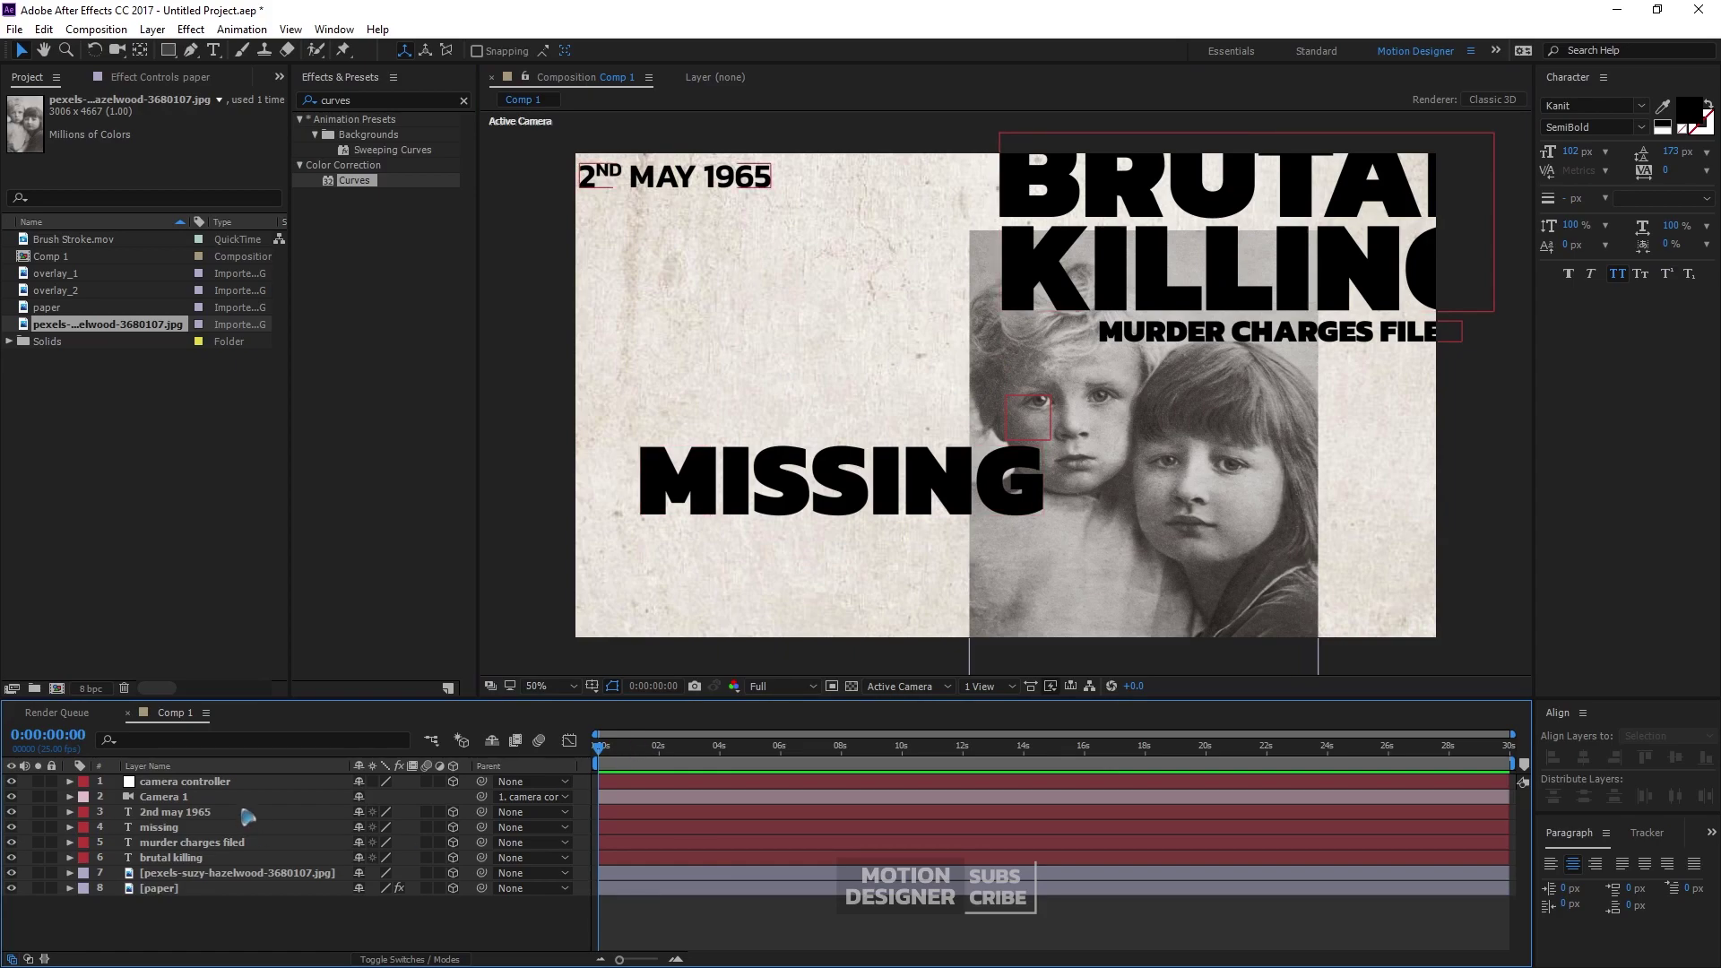
Keyframe the camera controller's Position from Z 214 at the start to a pulled-back Z at 0:00:09:24, and preview it
left_click(195, 782)
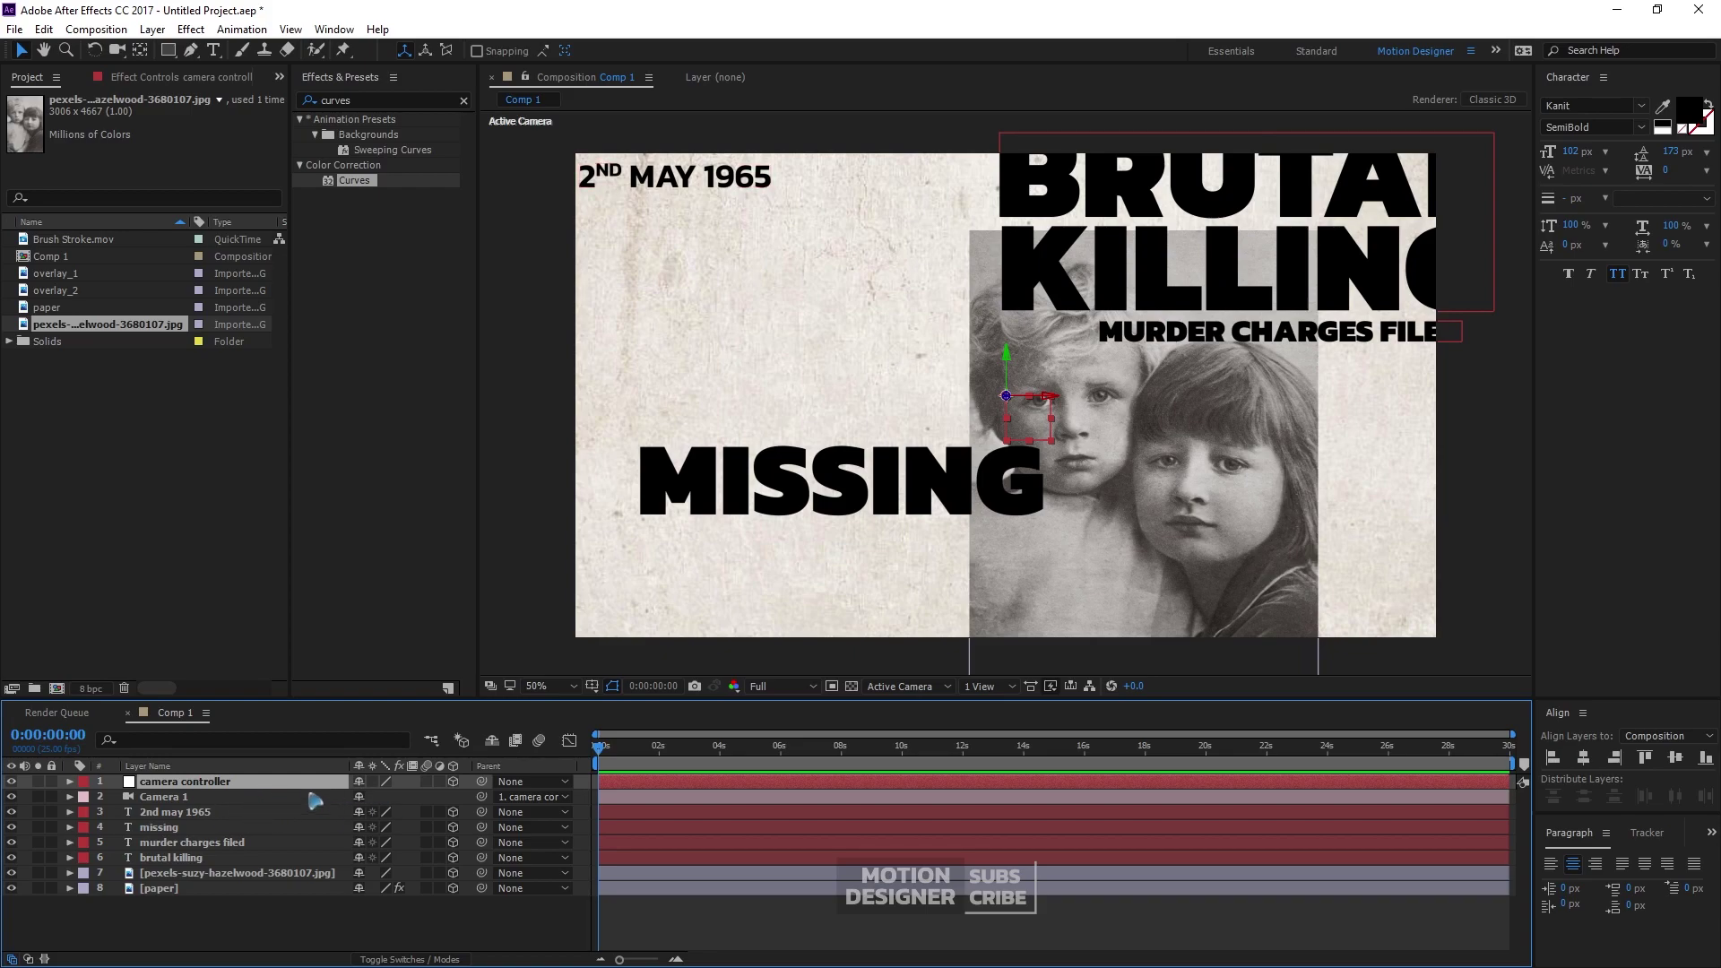
key("p")
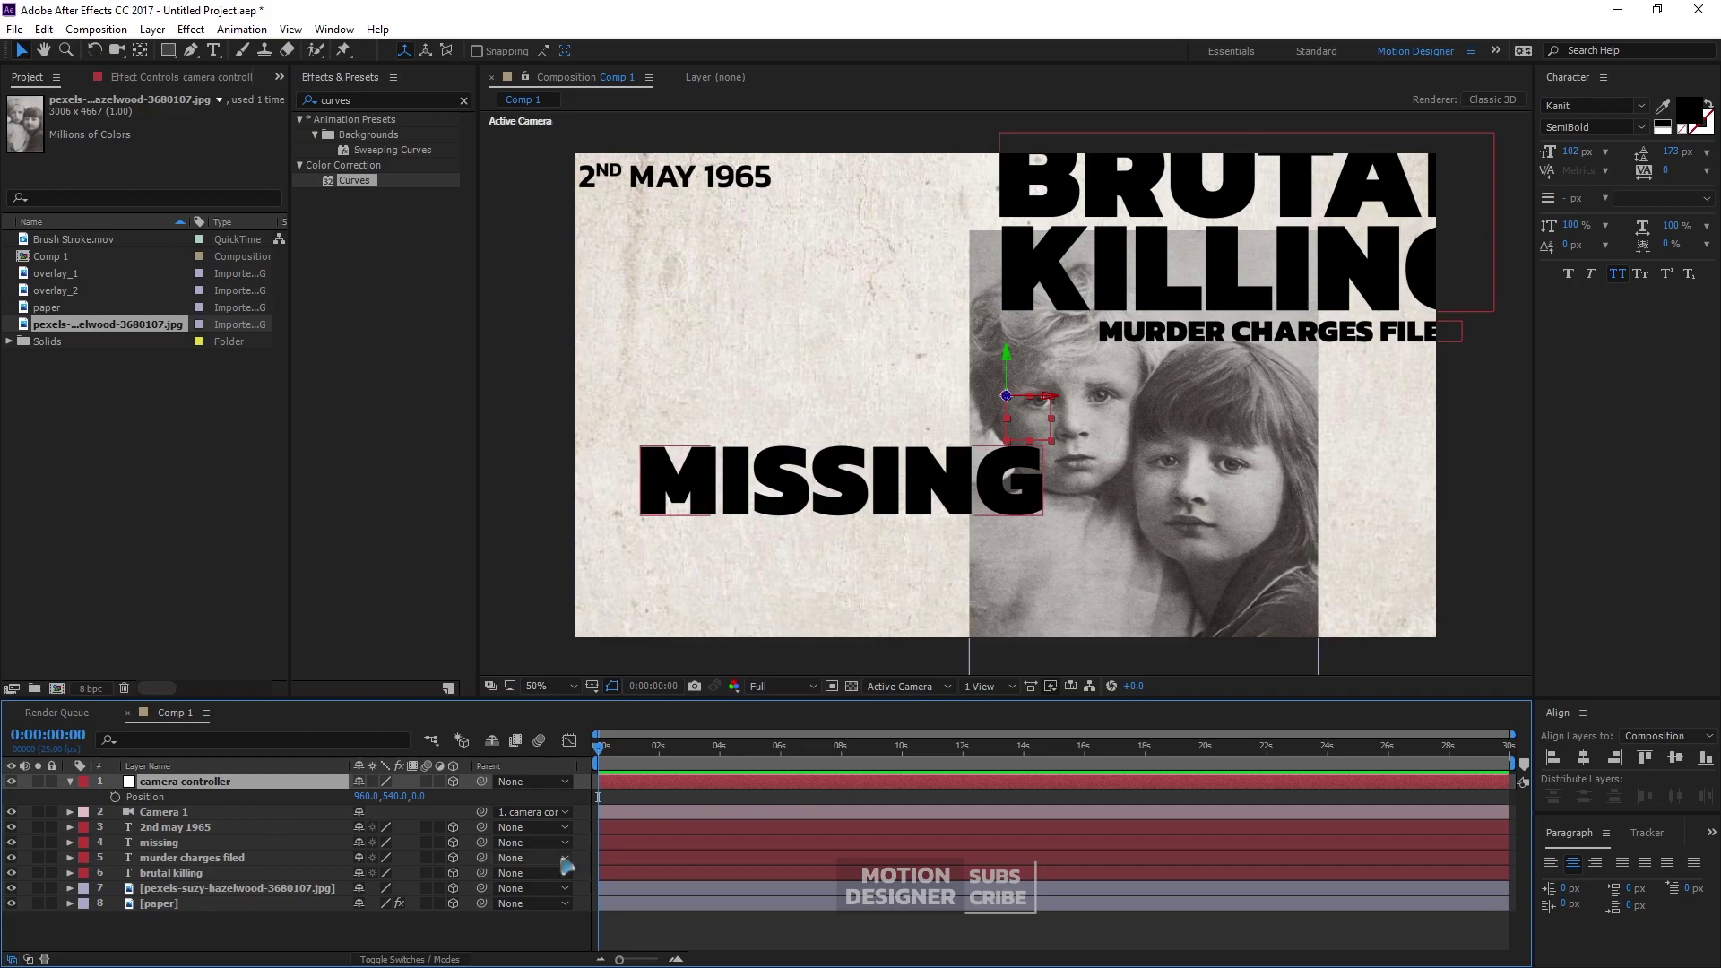
key("Return")
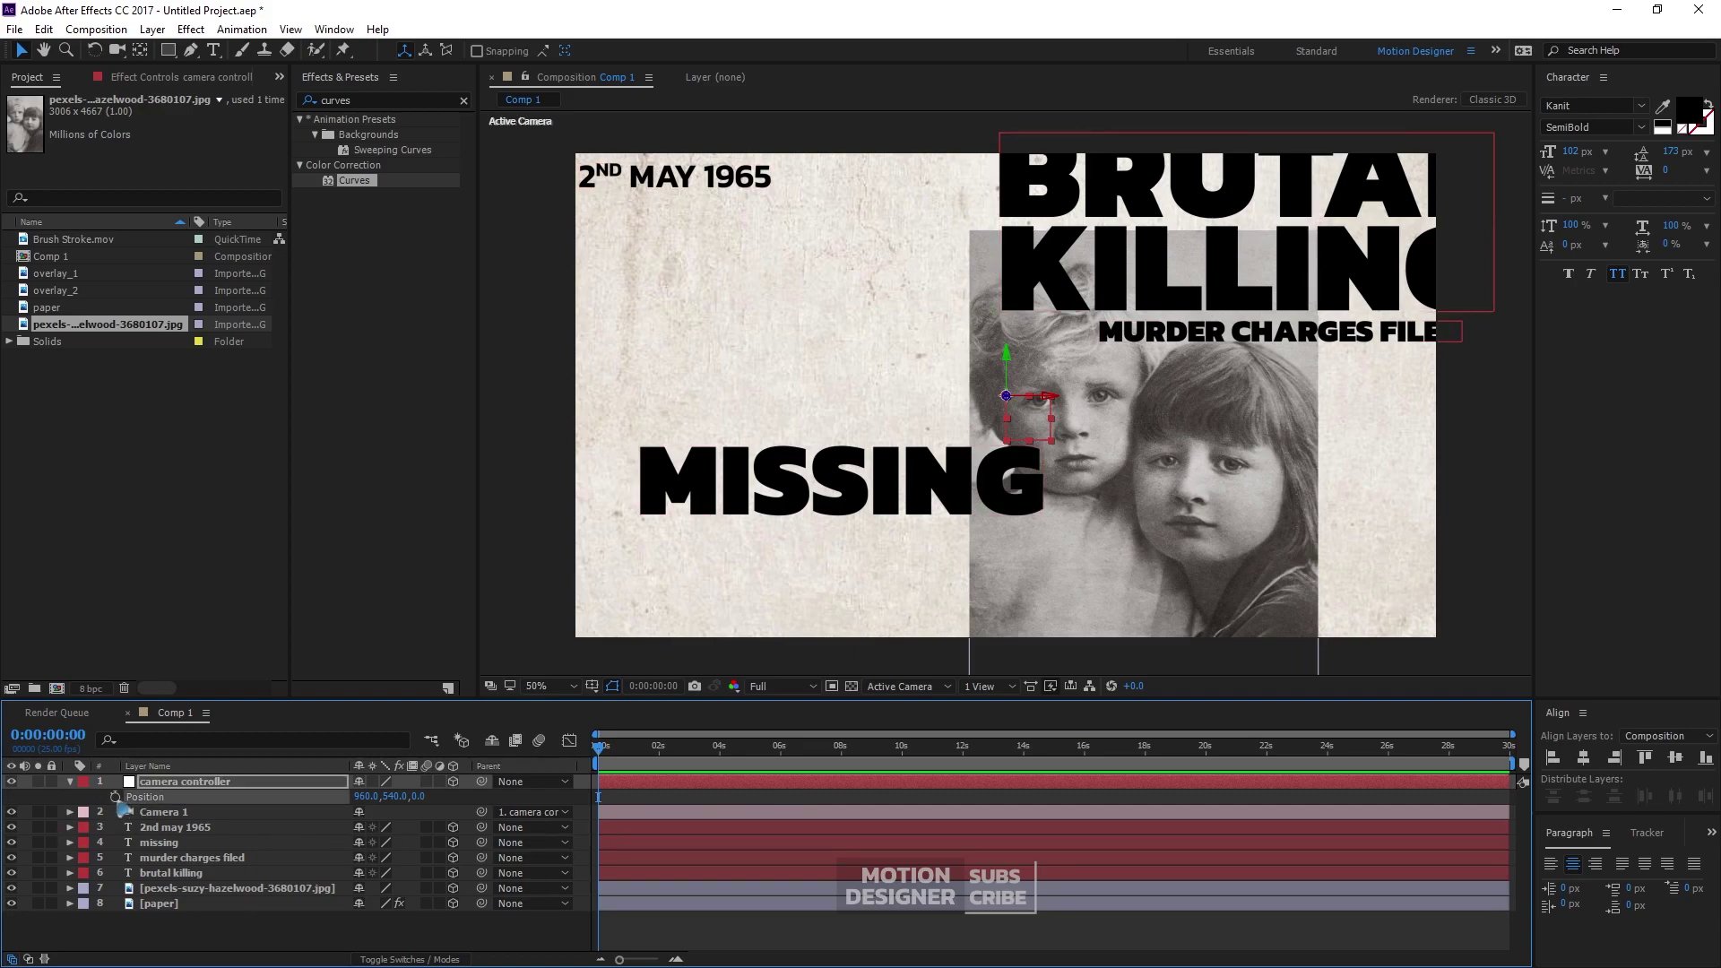
left_click_drag(421, 801, 901, 813)
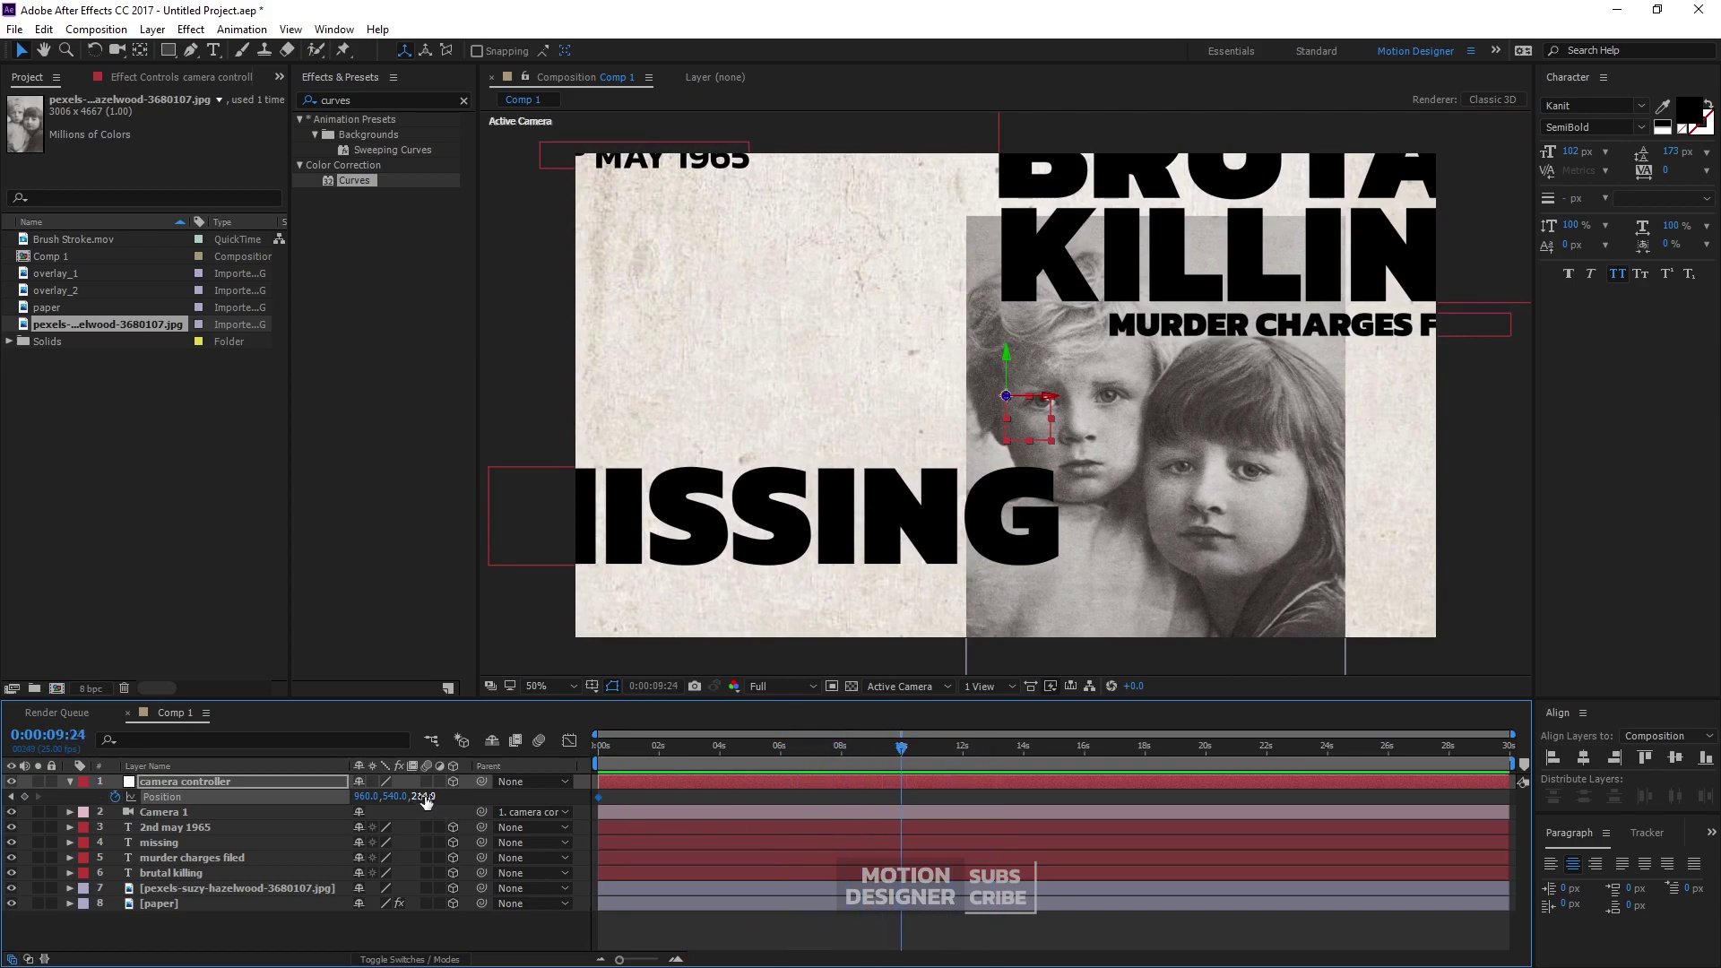
left_click_drag(425, 796, 230, 795)
left_click_drag(127, 796, 36, 797)
key("KP_0")
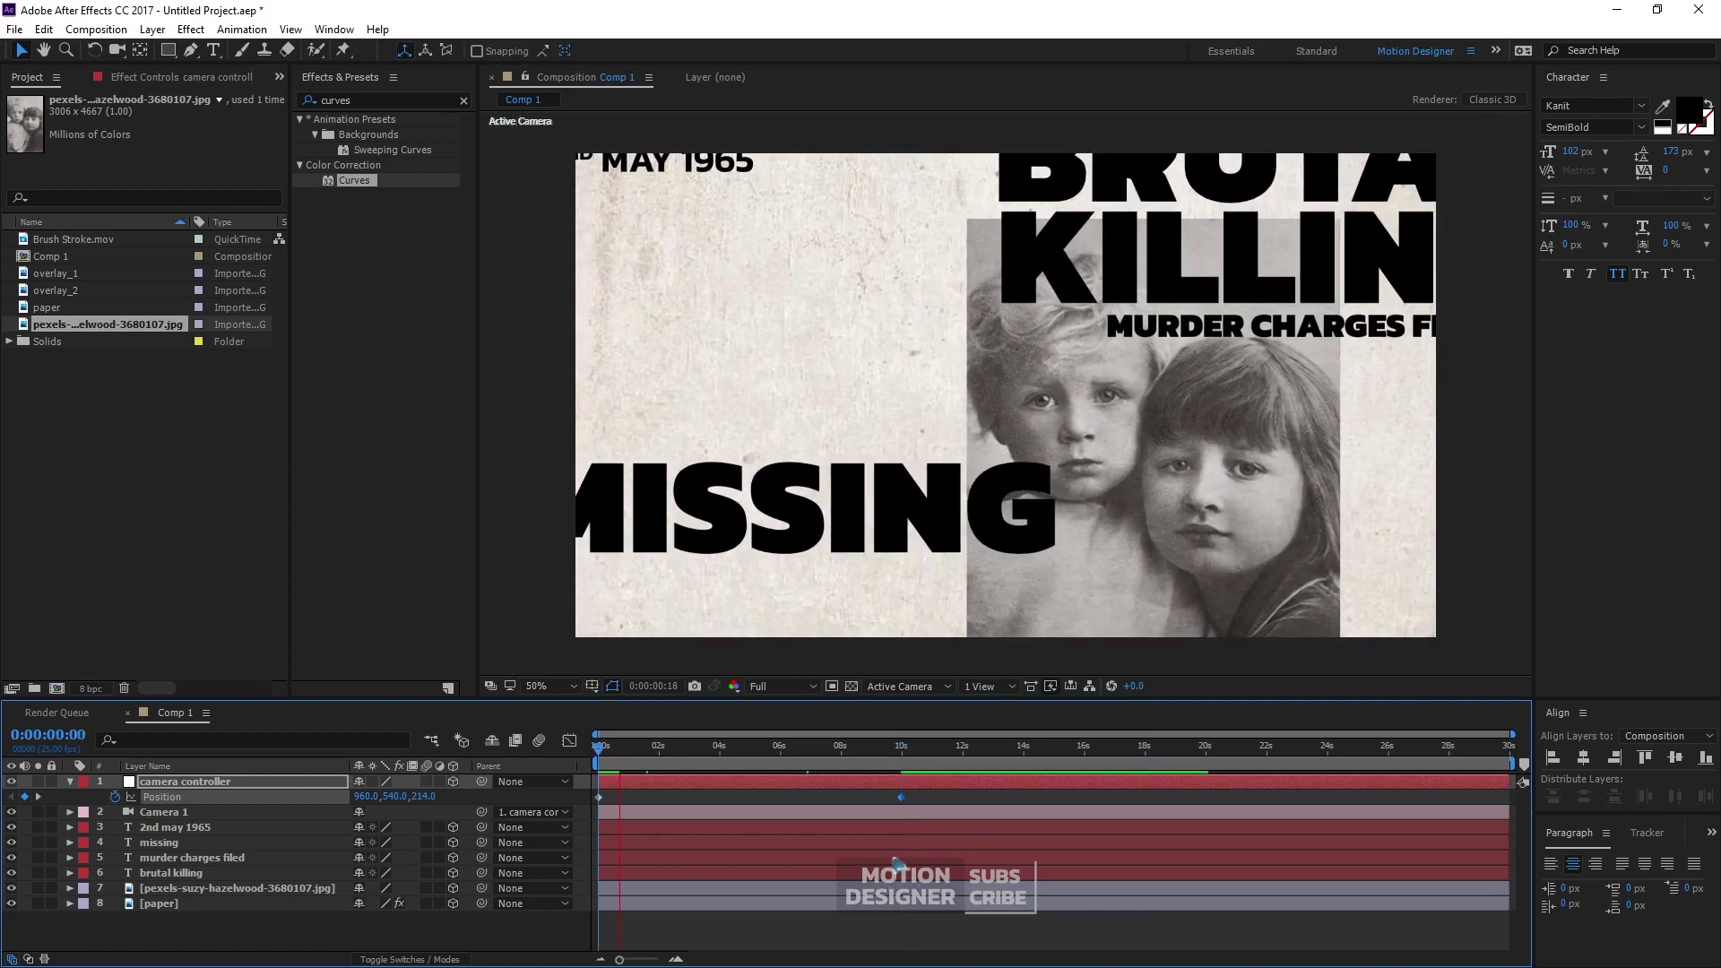
Apply Easy Ease to both Position keyframes of the camera controller and preview the animation
left_click_drag(943, 794, 580, 817)
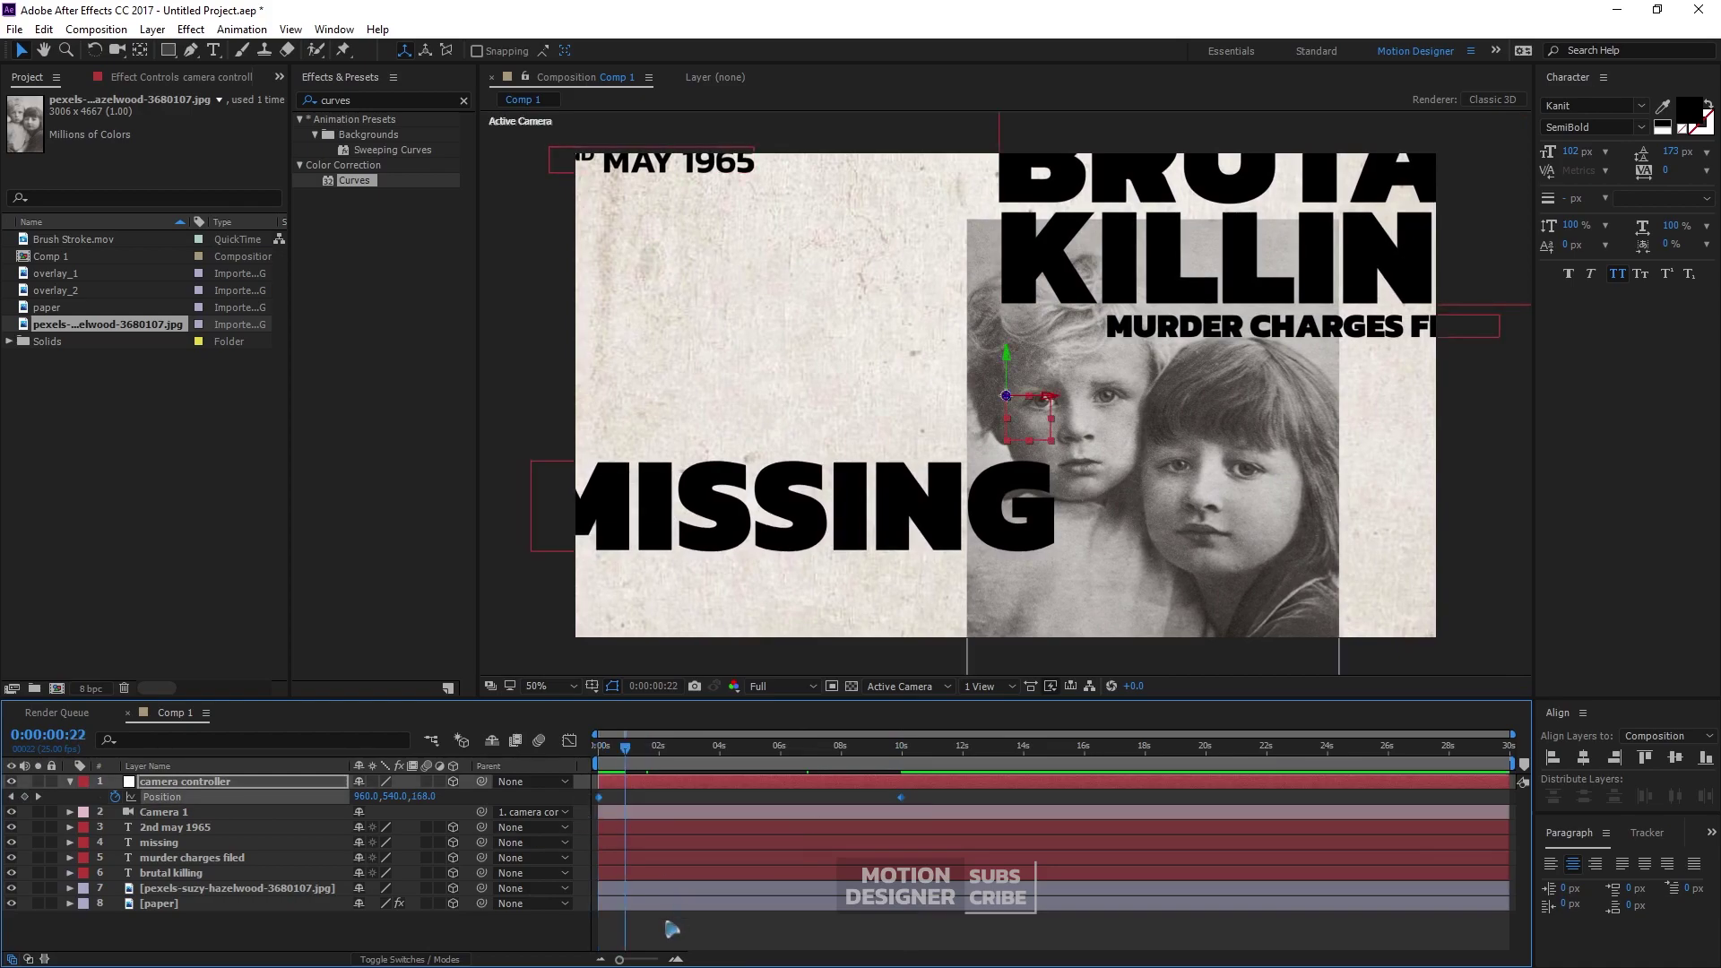
key("F9")
left_click(1063, 803)
key("space")
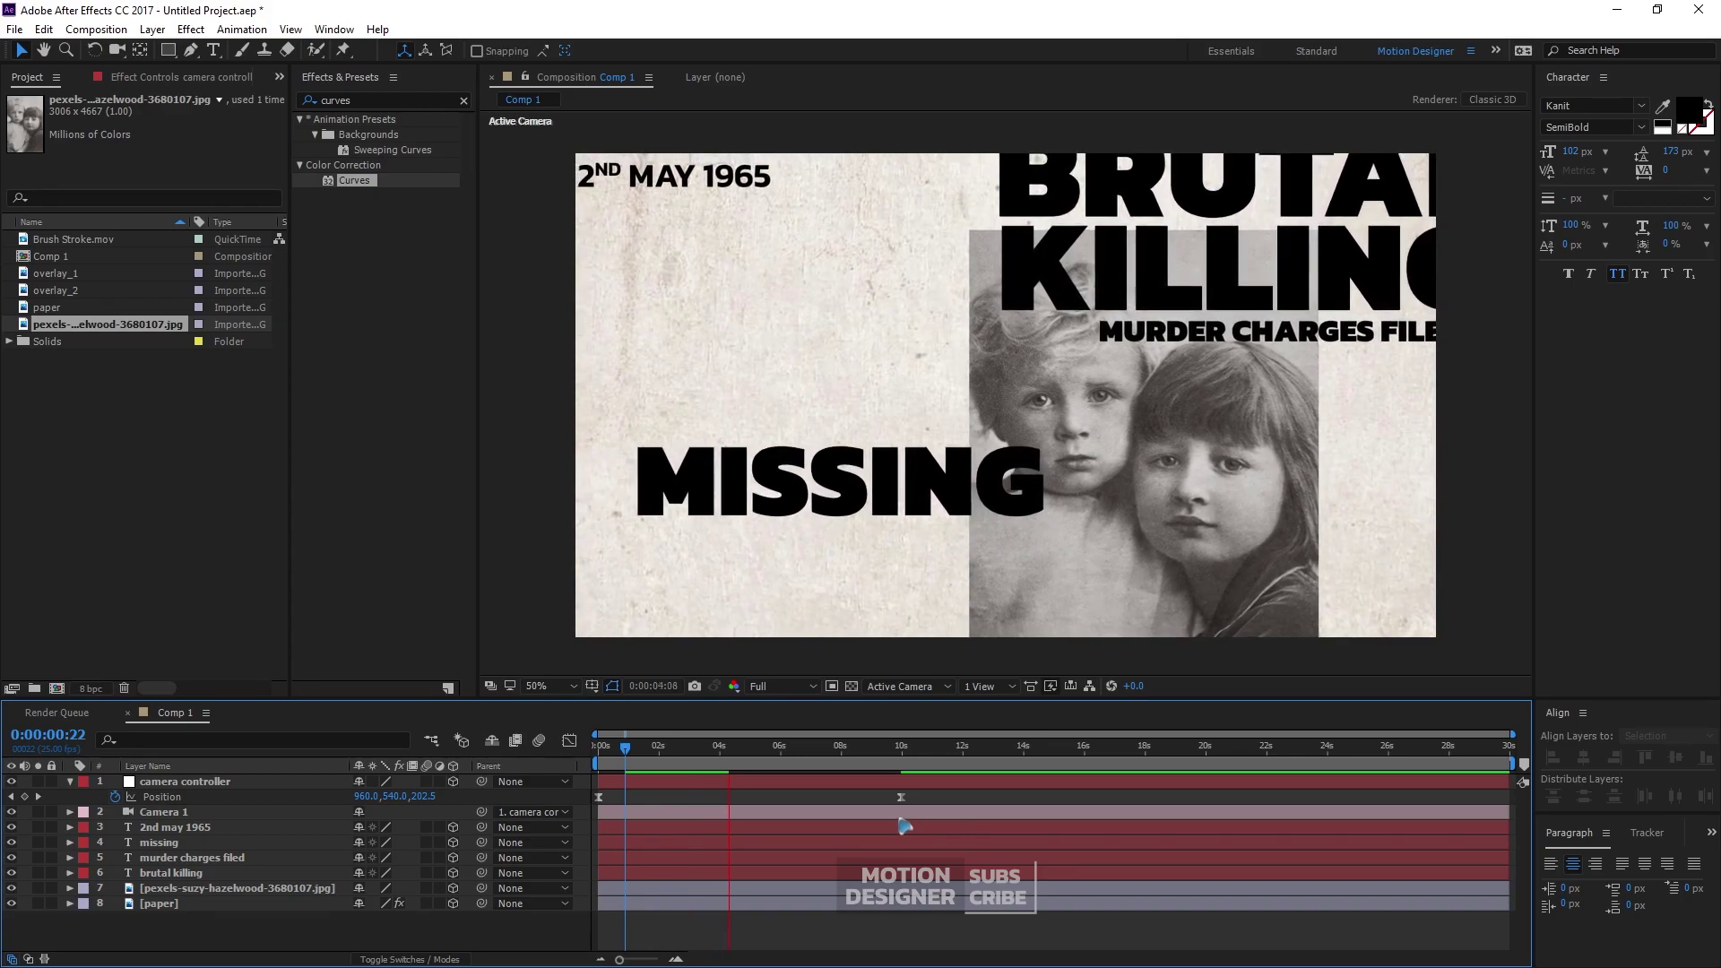
key("space")
Move the "brutal killing" and "murder charges filed" titles together forward in depth and leftward into the frame, and check them along the camera move
left_click_drag(694, 753, 726, 753)
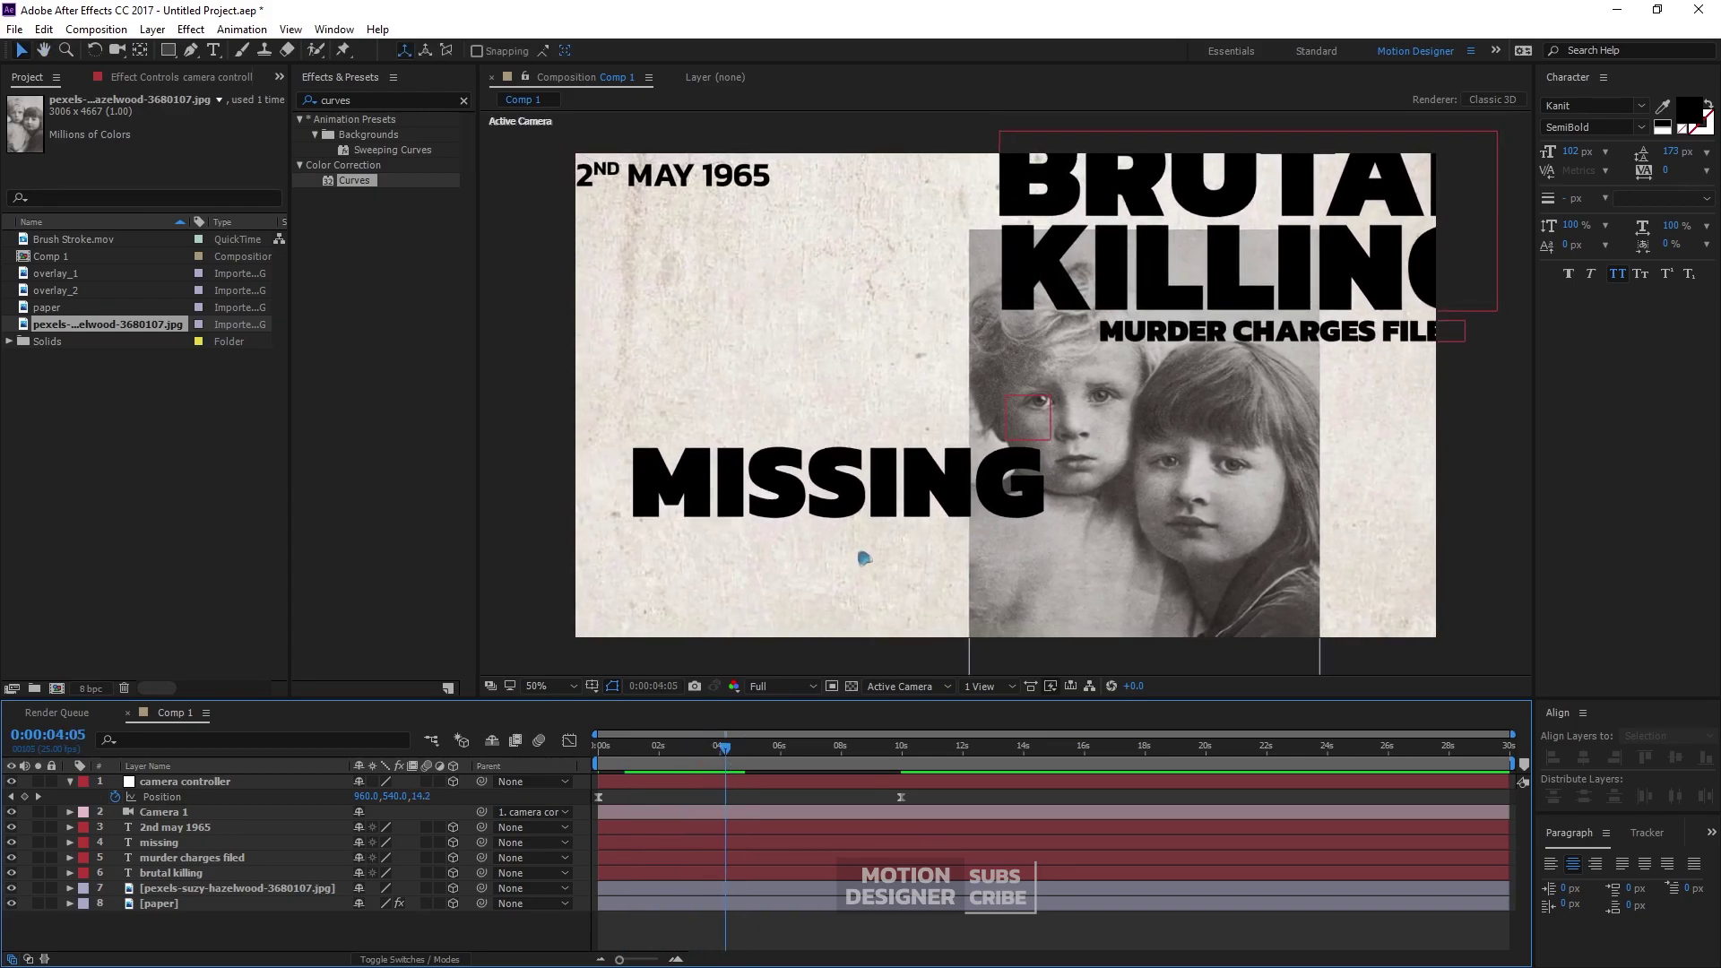
left_click(1130, 287)
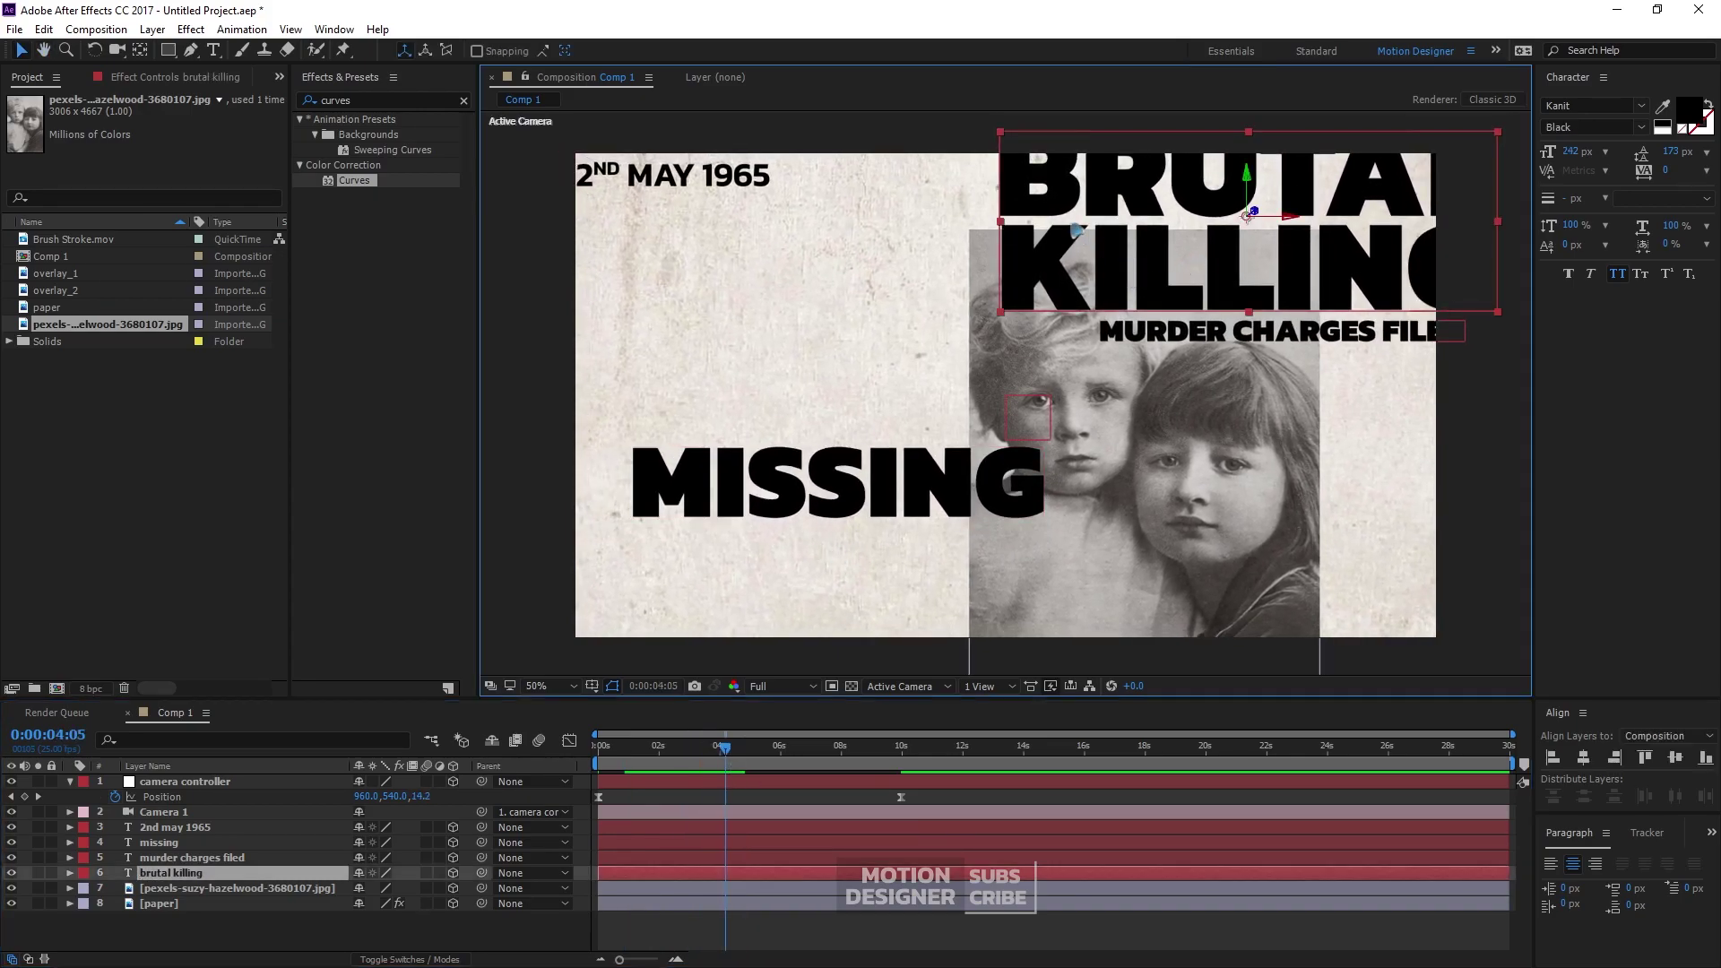
left_click(1221, 344, "shift")
left_click_drag(1253, 213, 1316, 284)
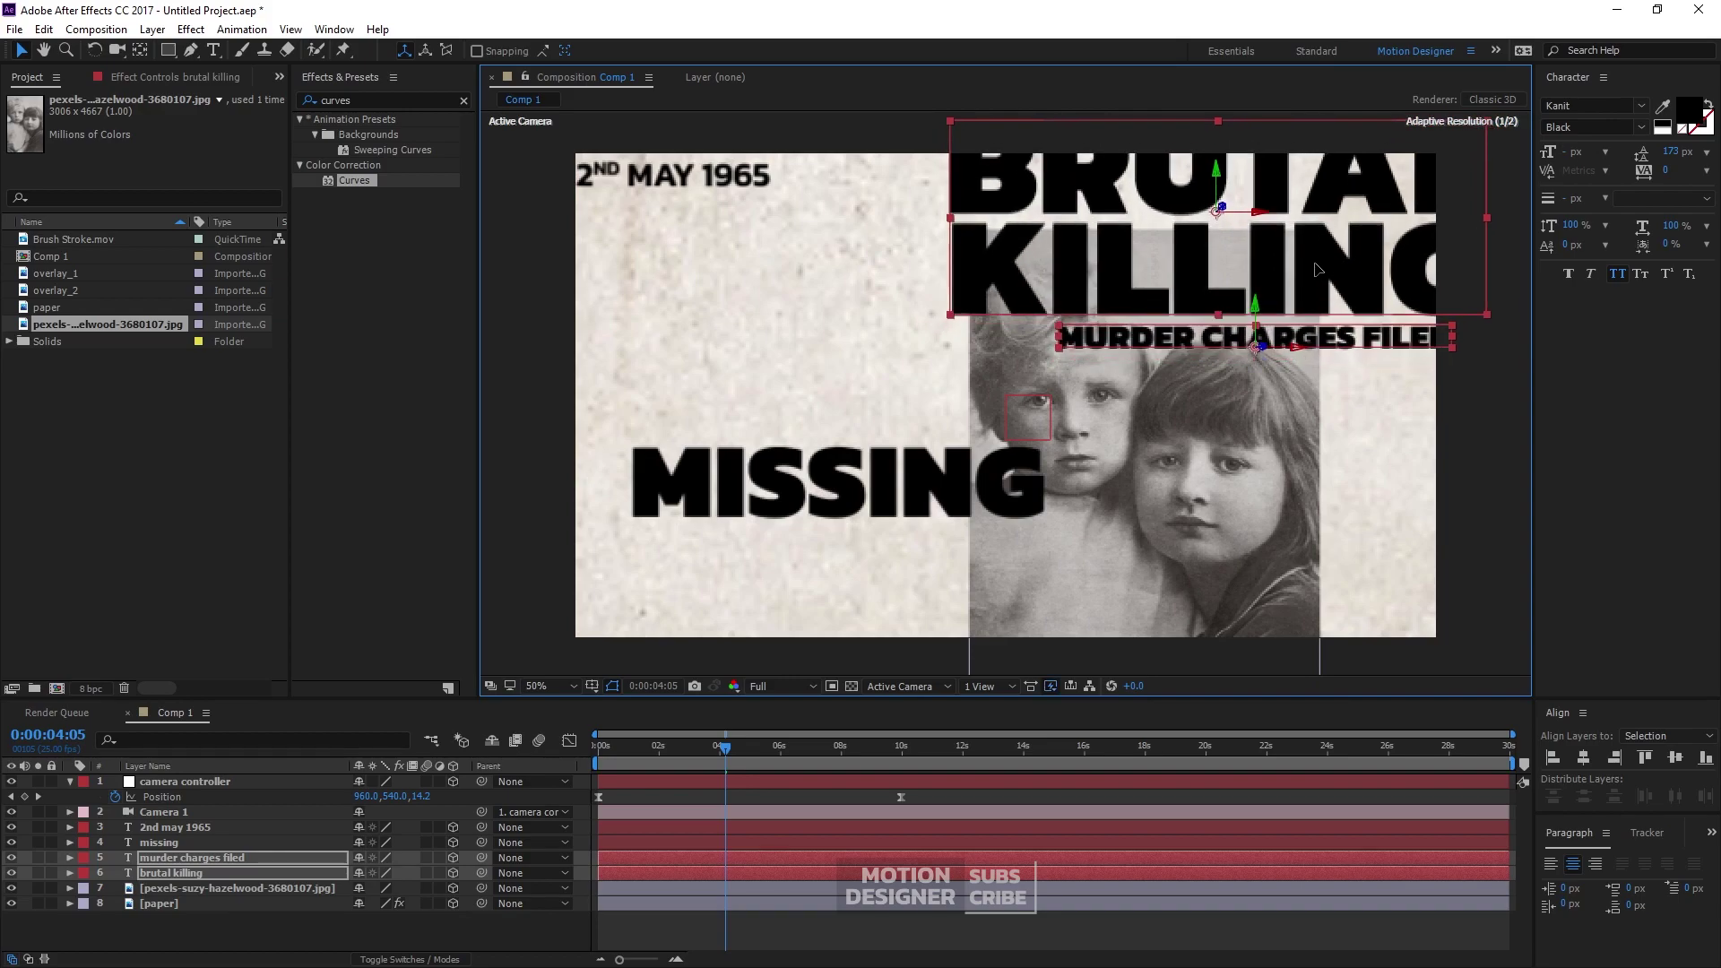
left_click_drag(1315, 269, 1290, 268)
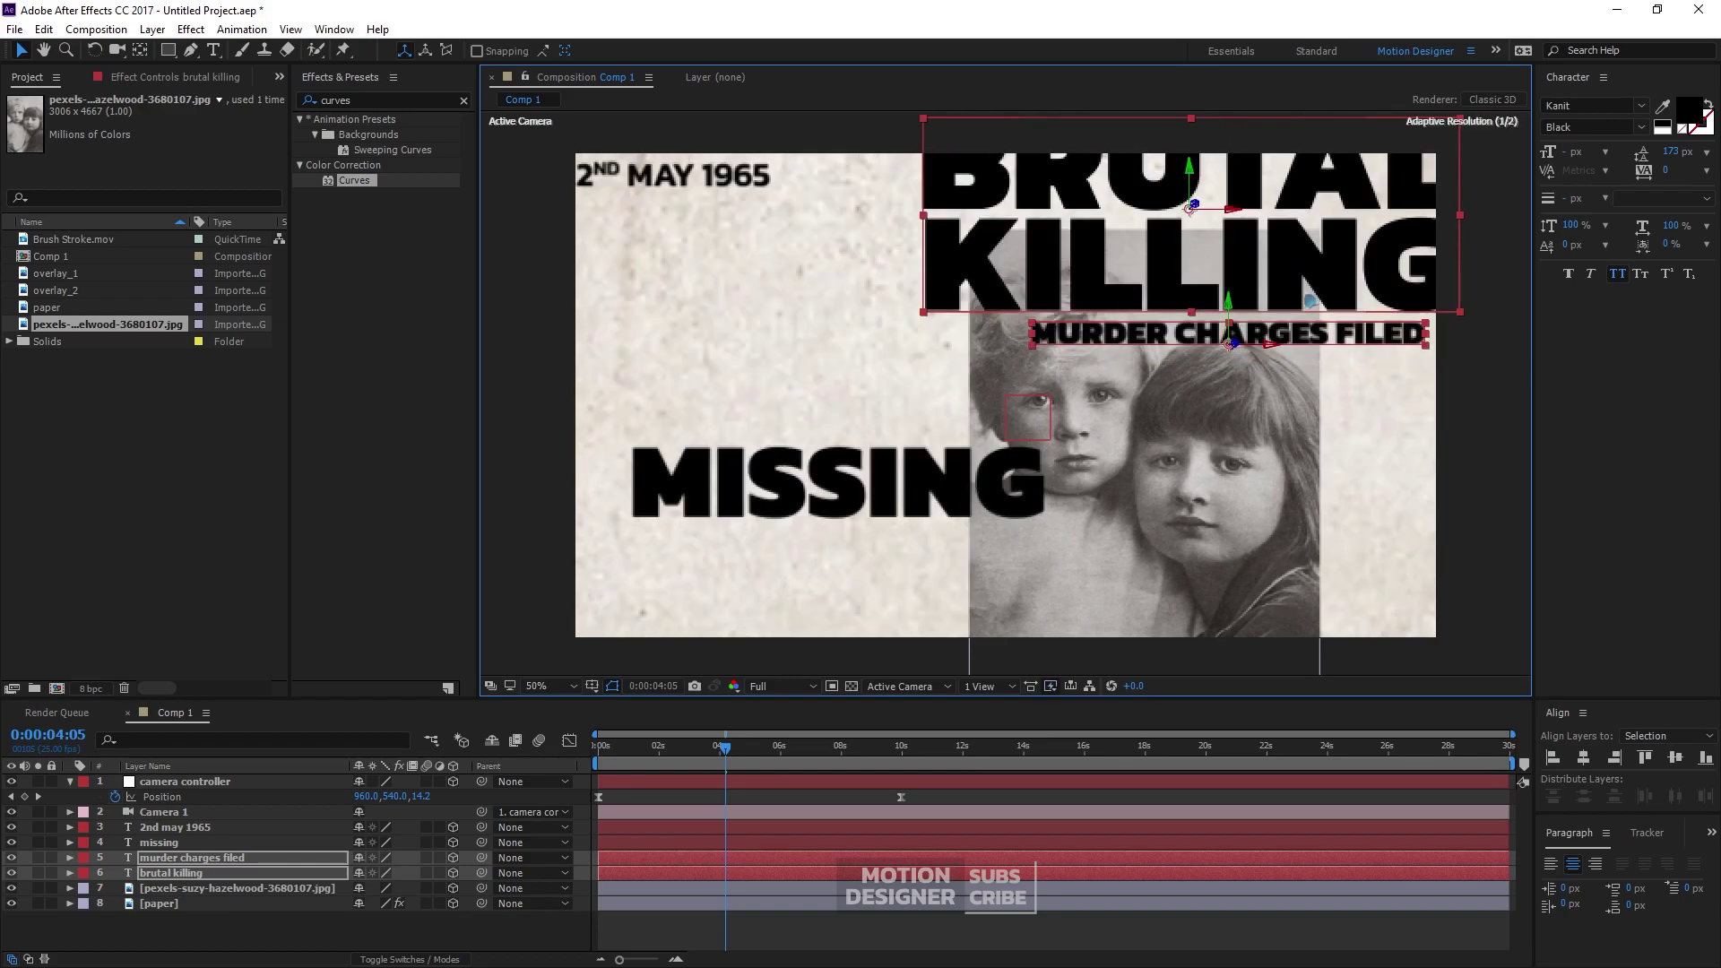
left_click(1470, 511)
left_click_drag(619, 753, 856, 799)
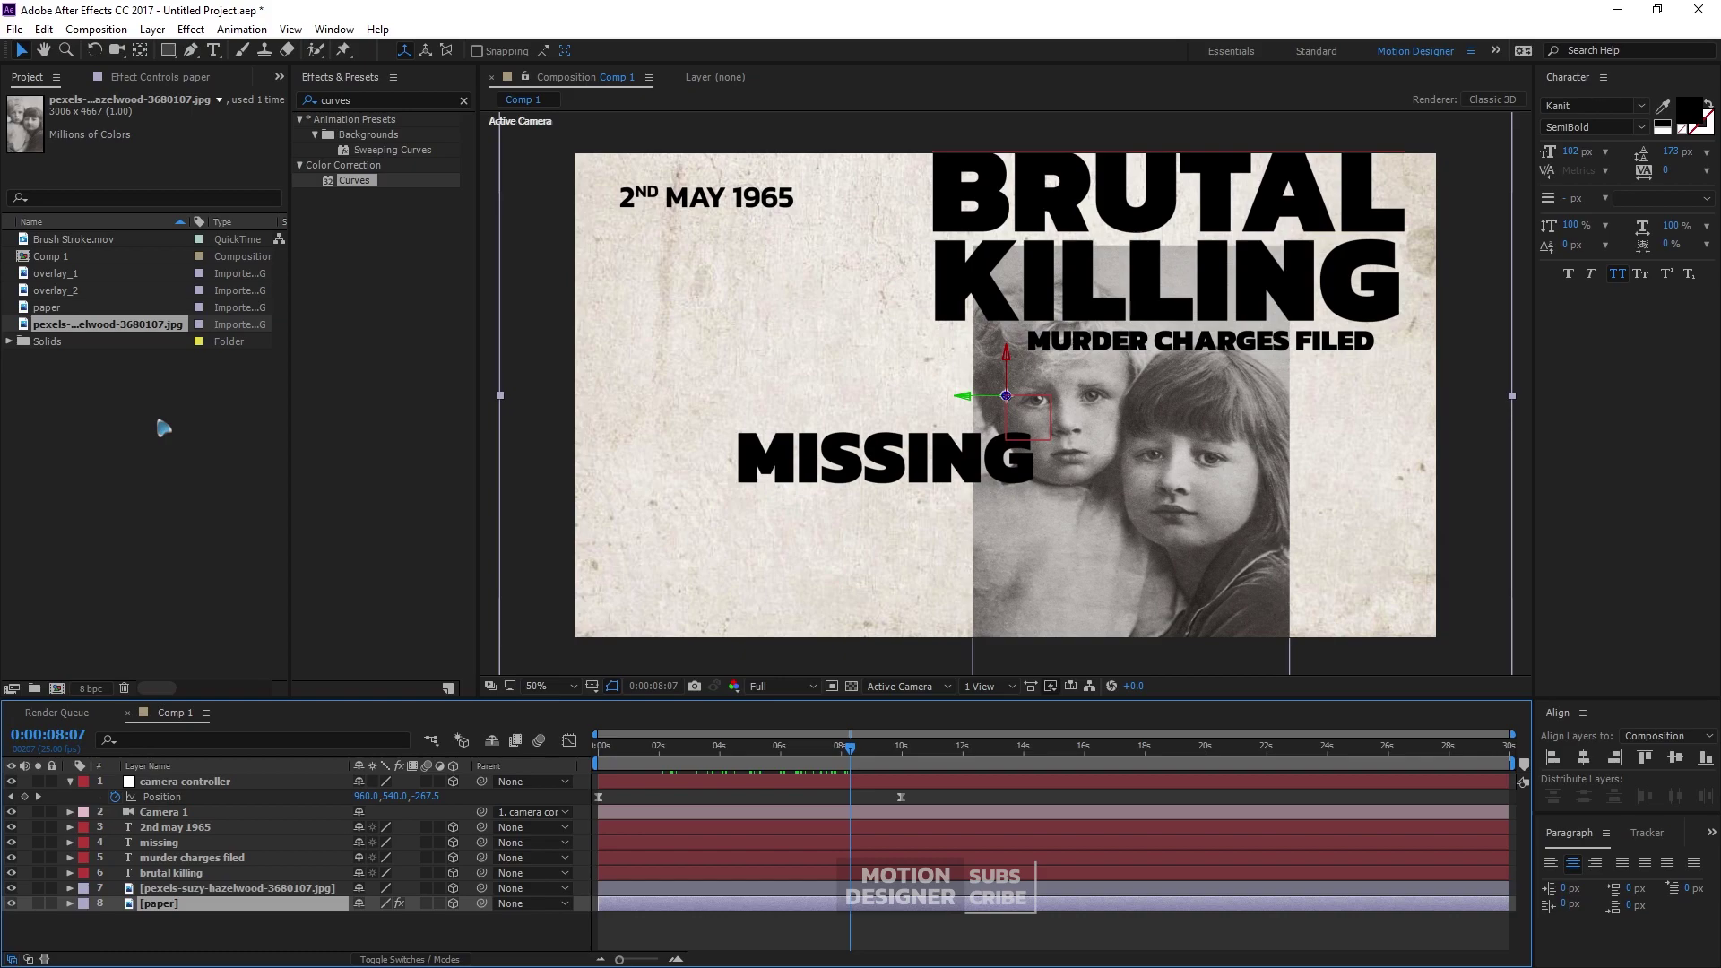
Add overlay_1 above all other layers, scale it up to cover the whole frame and make it a 3D layer
left_click(173, 485)
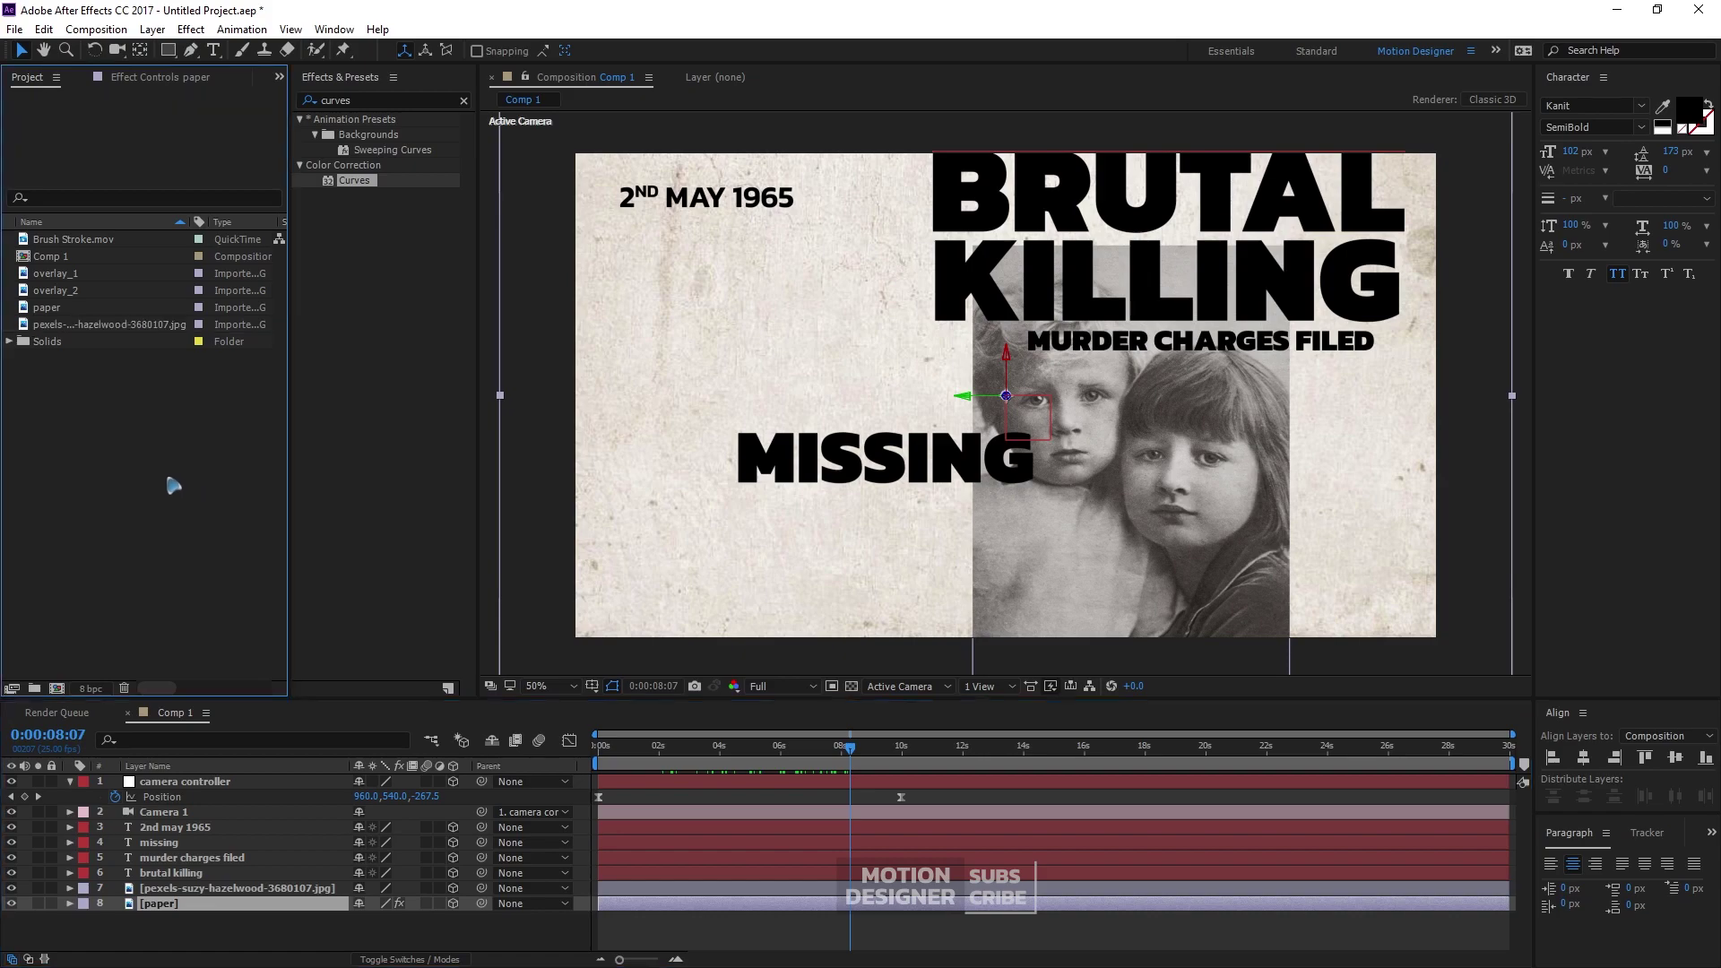
left_click(97, 310)
left_click(74, 292)
left_click(108, 277)
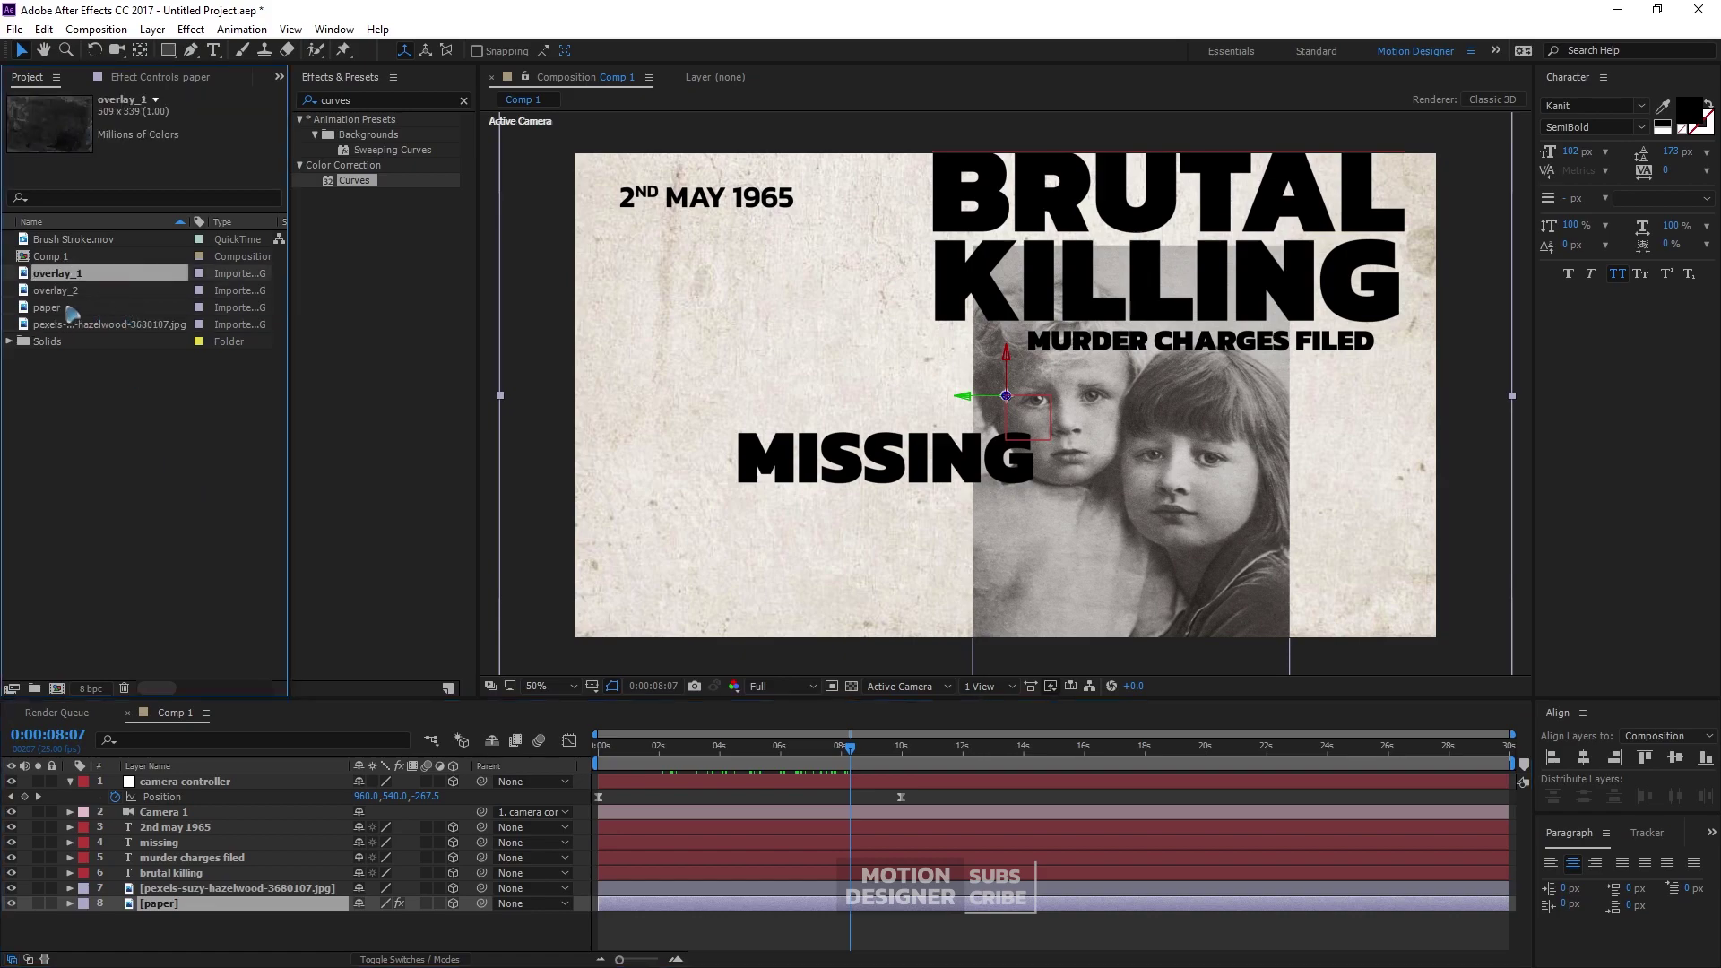
left_click_drag(115, 283, 79, 800)
left_click_drag(1120, 471, 1484, 714)
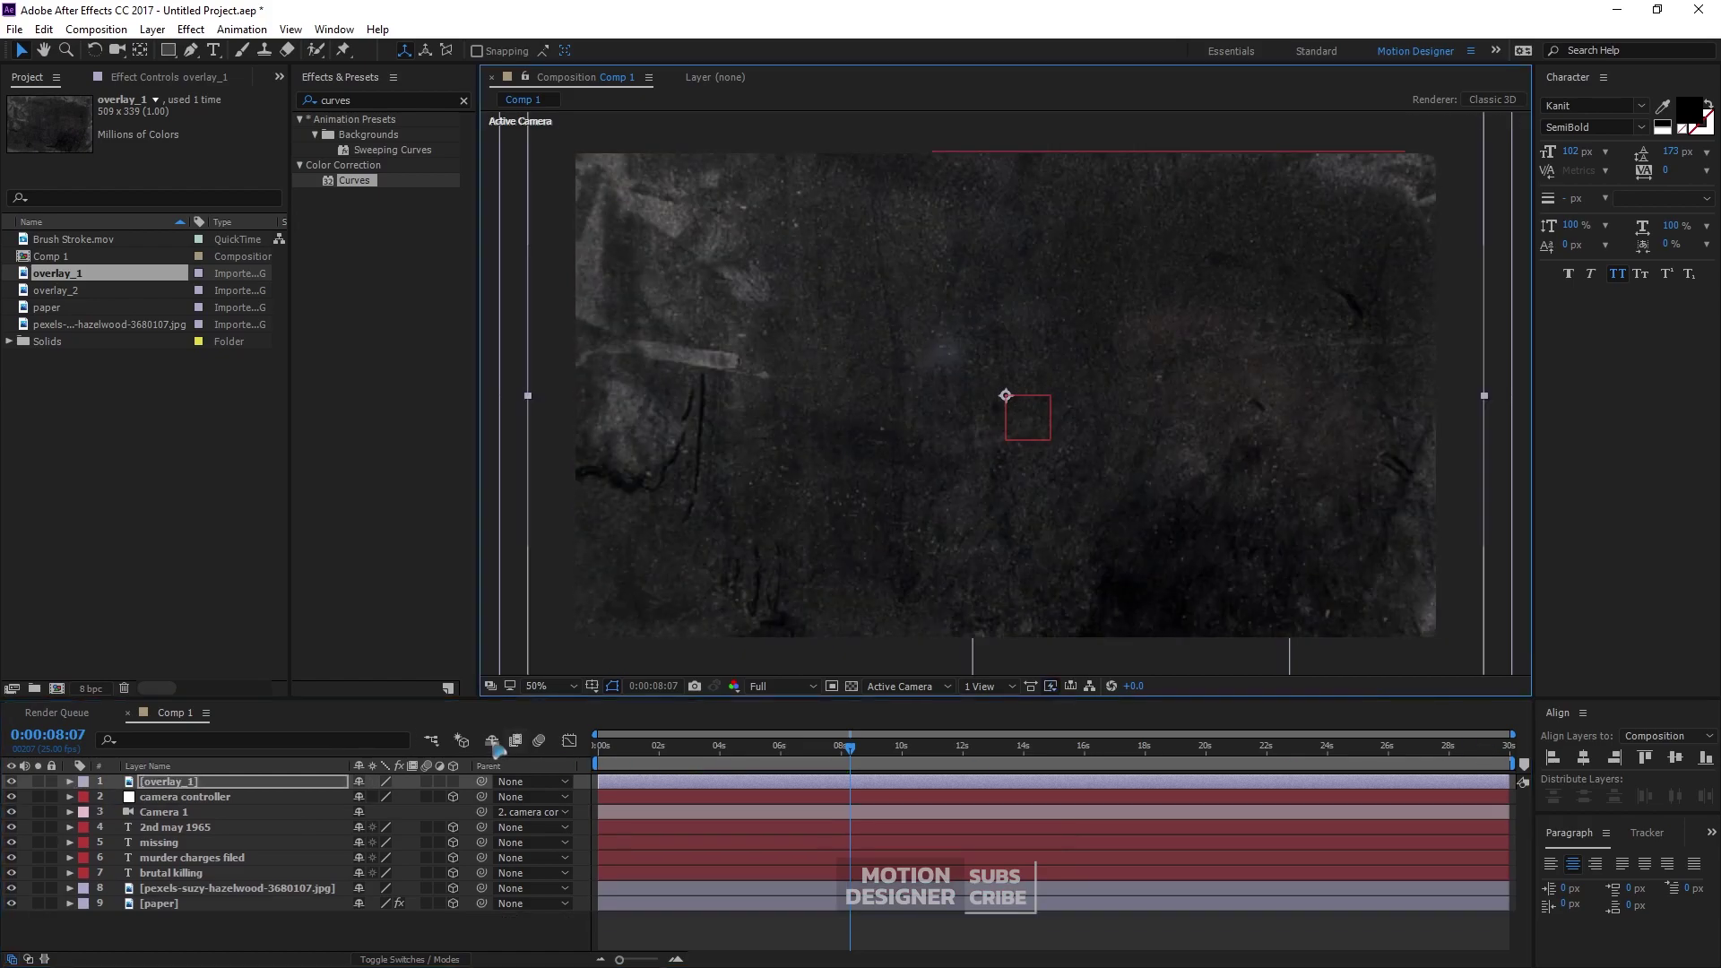
left_click(453, 781)
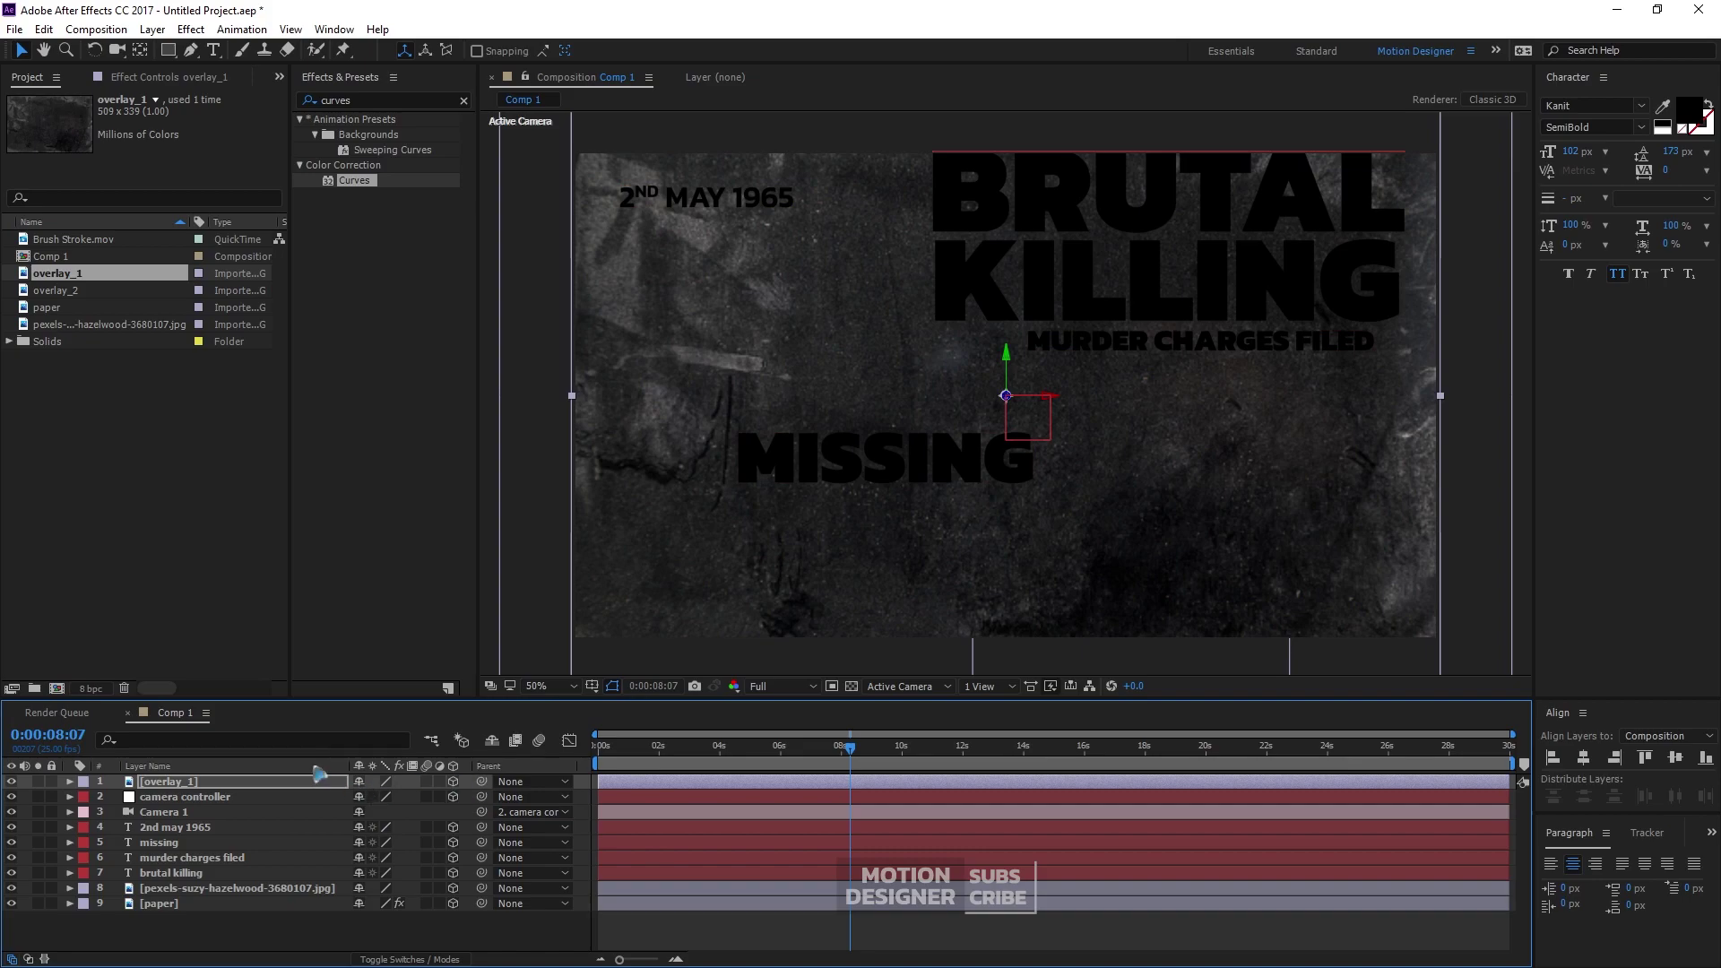
Try Overlay and Multiply as overlay_1's blending mode, and settle on Soft Light
key("F4")
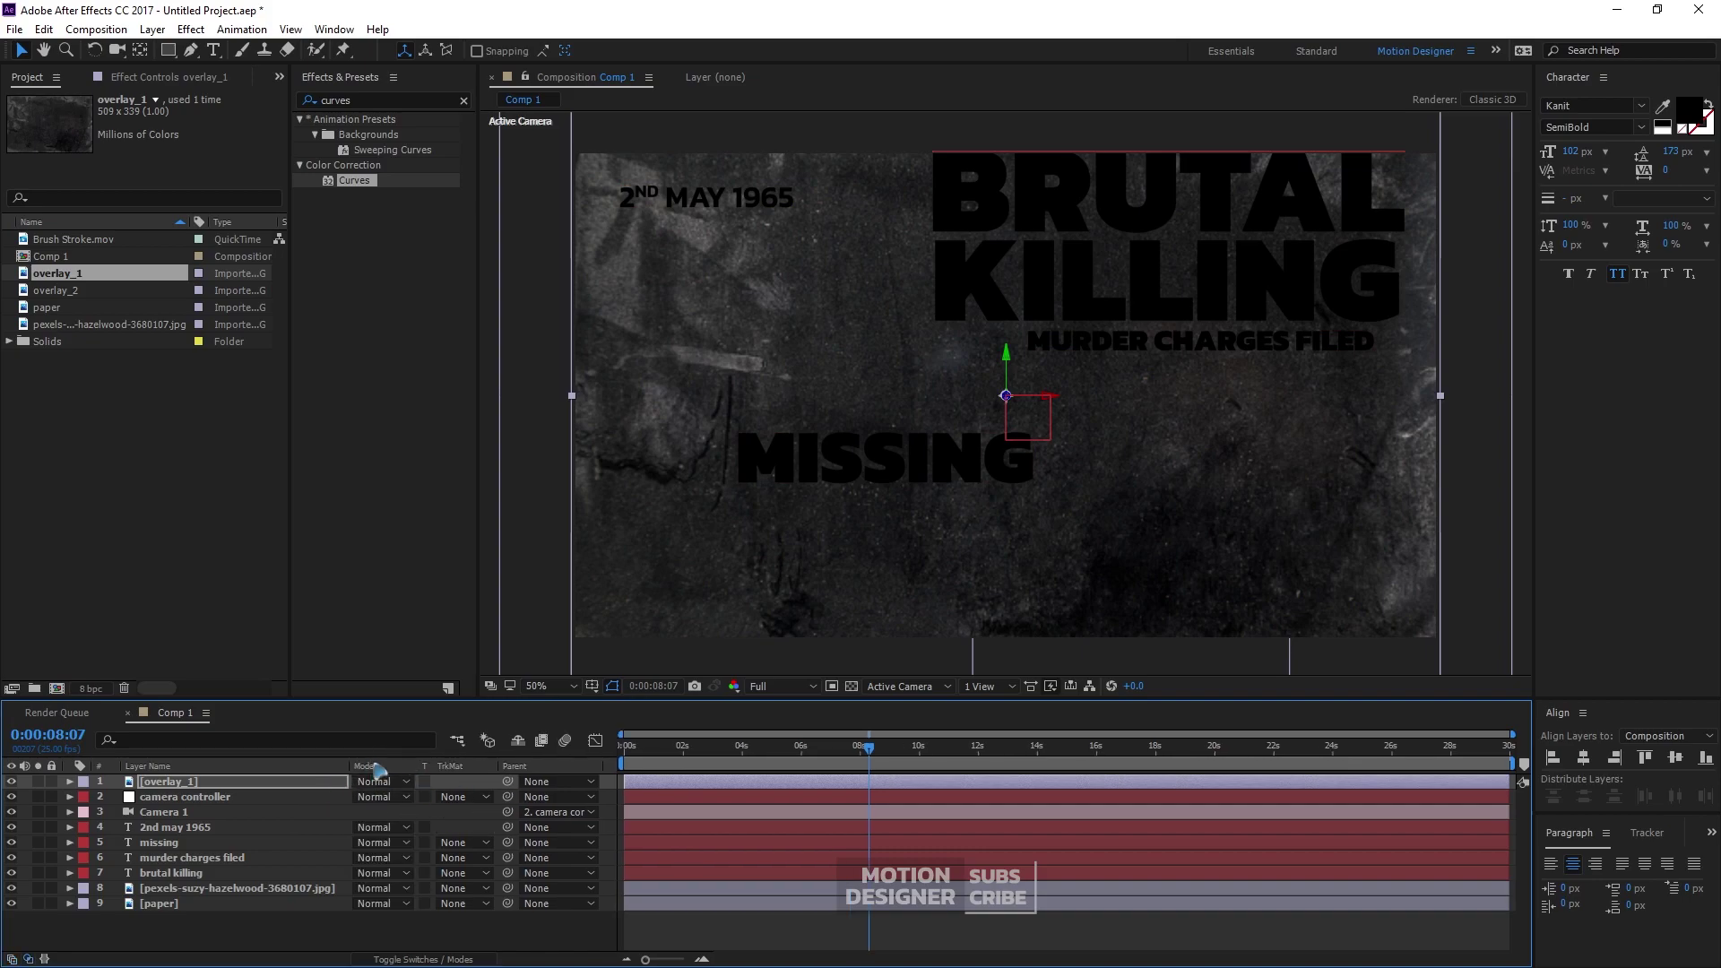
left_click(381, 781)
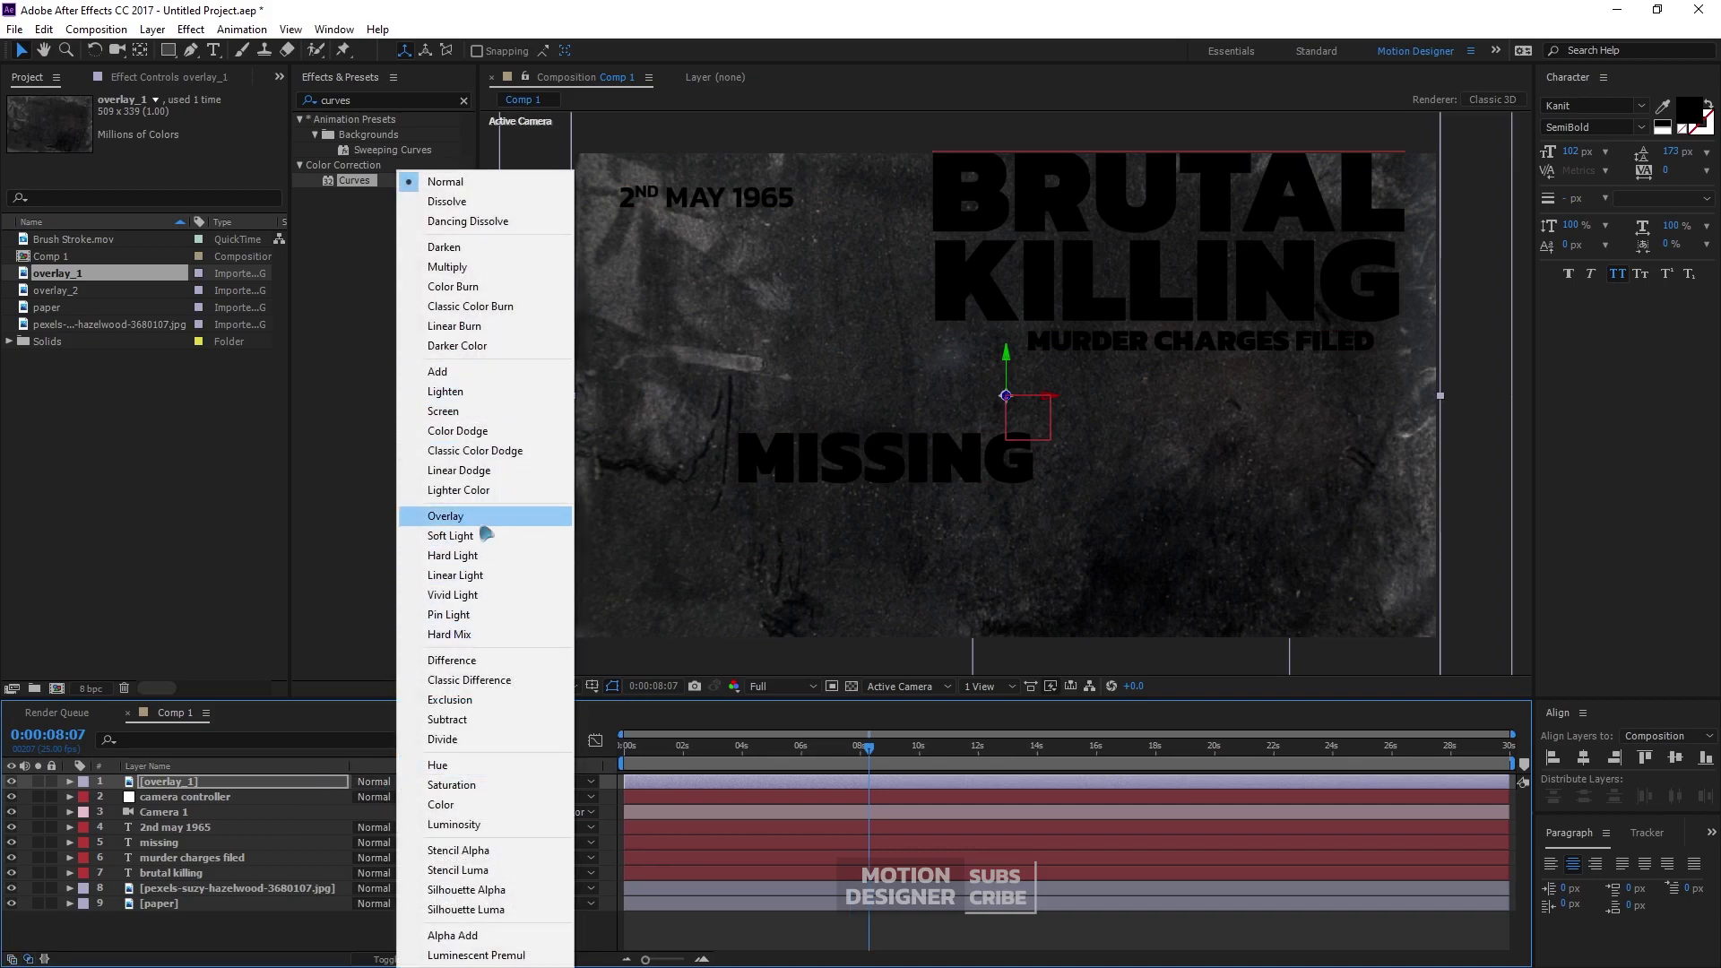
left_click(482, 525)
left_click(381, 782)
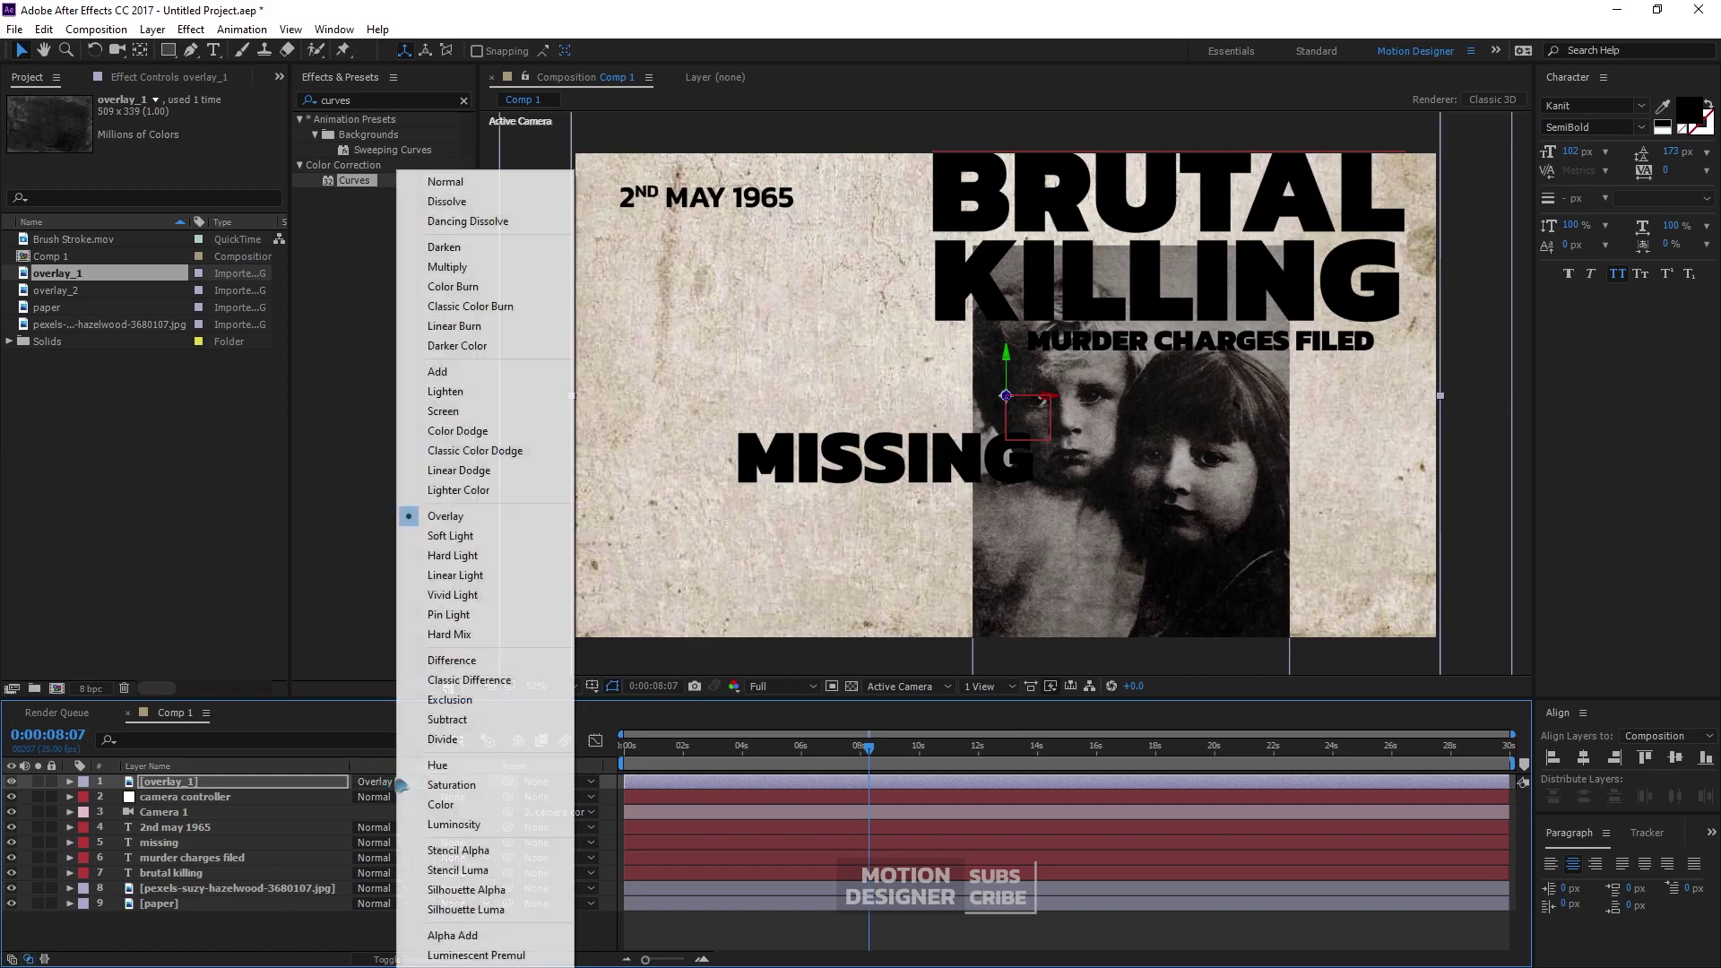
left_click(491, 266)
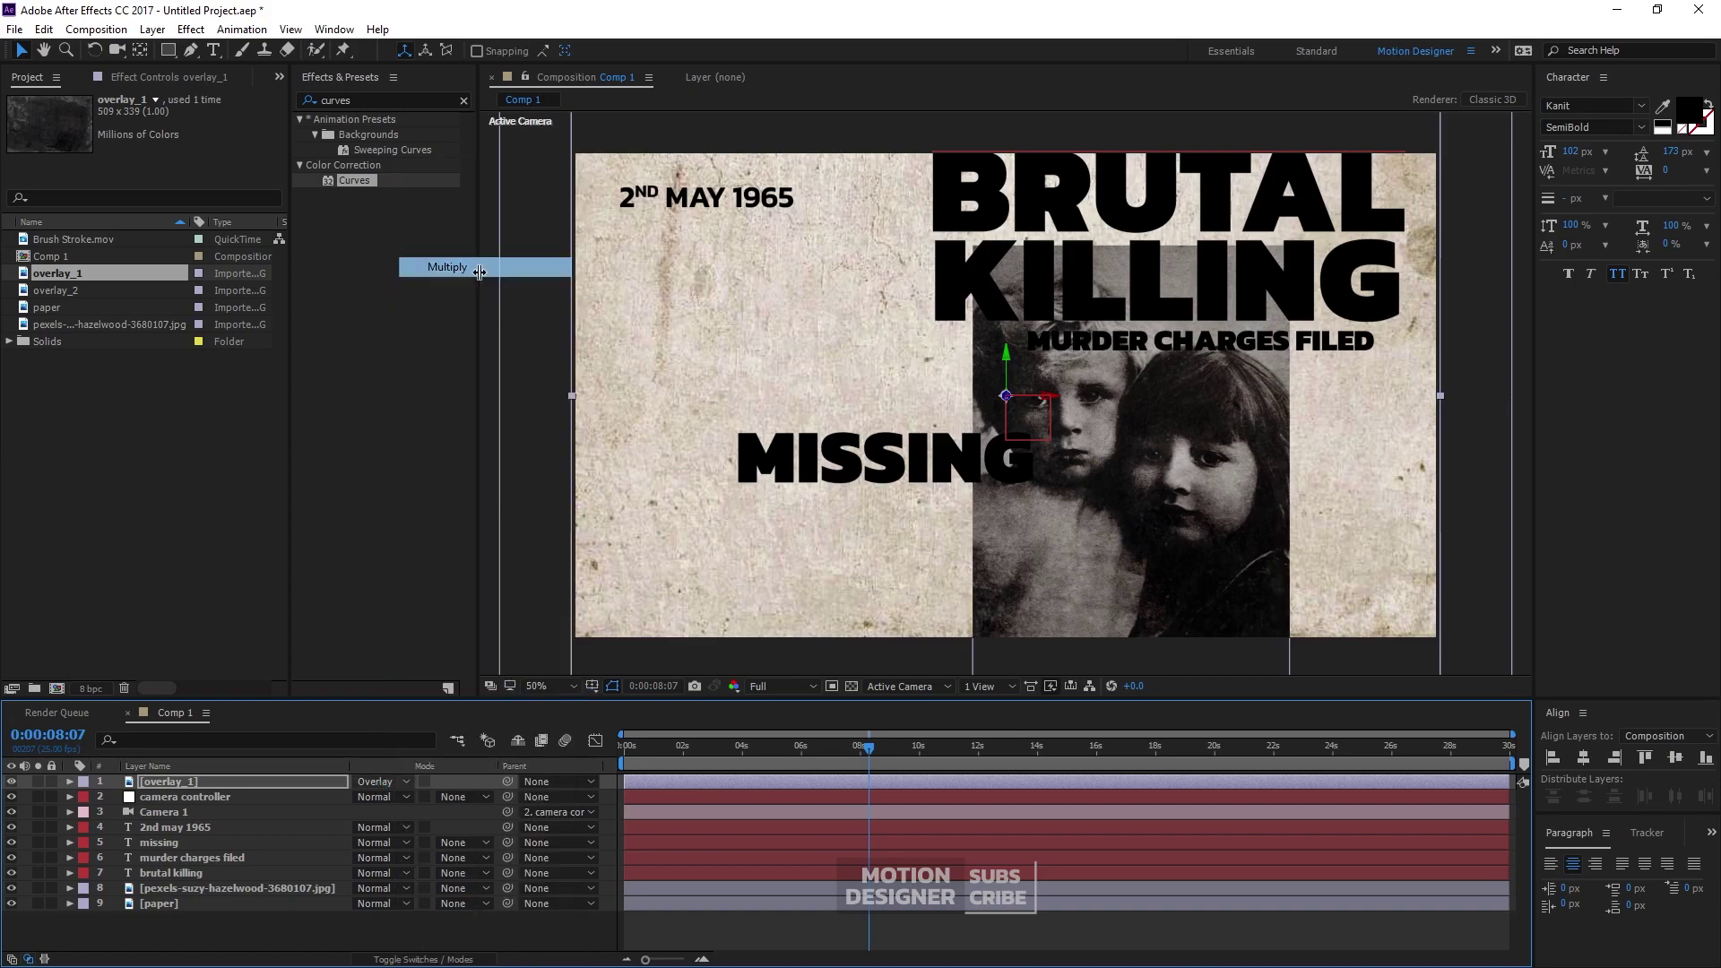
left_click(381, 781)
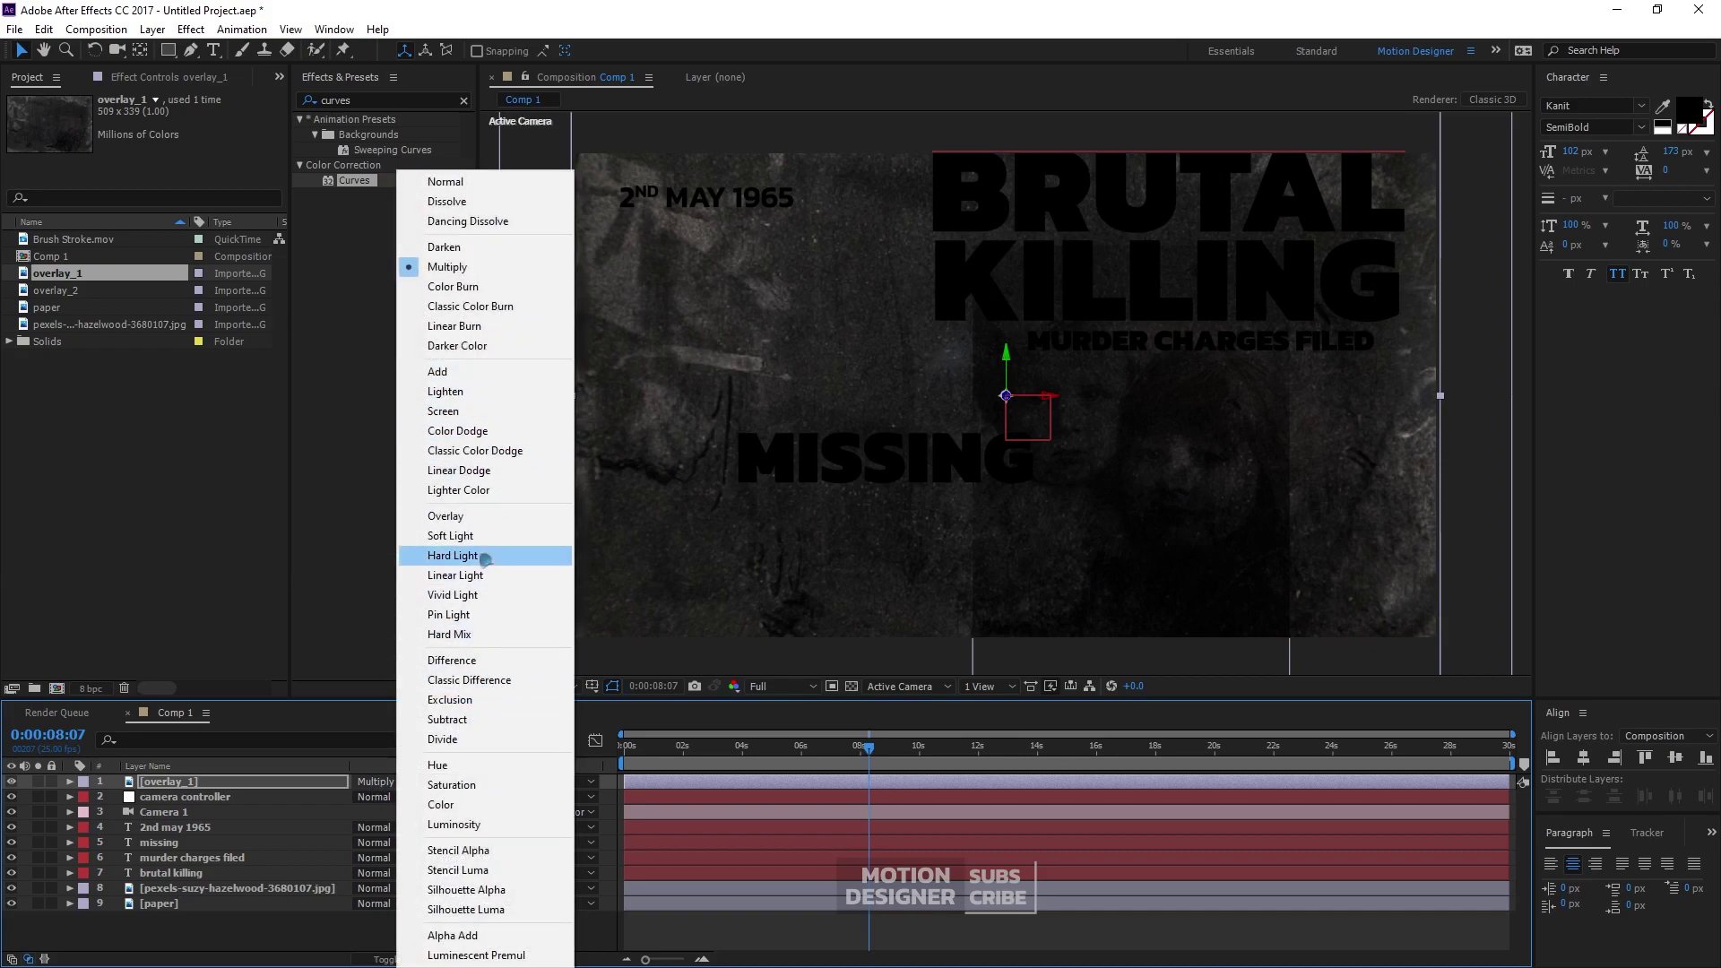
left_click(480, 538)
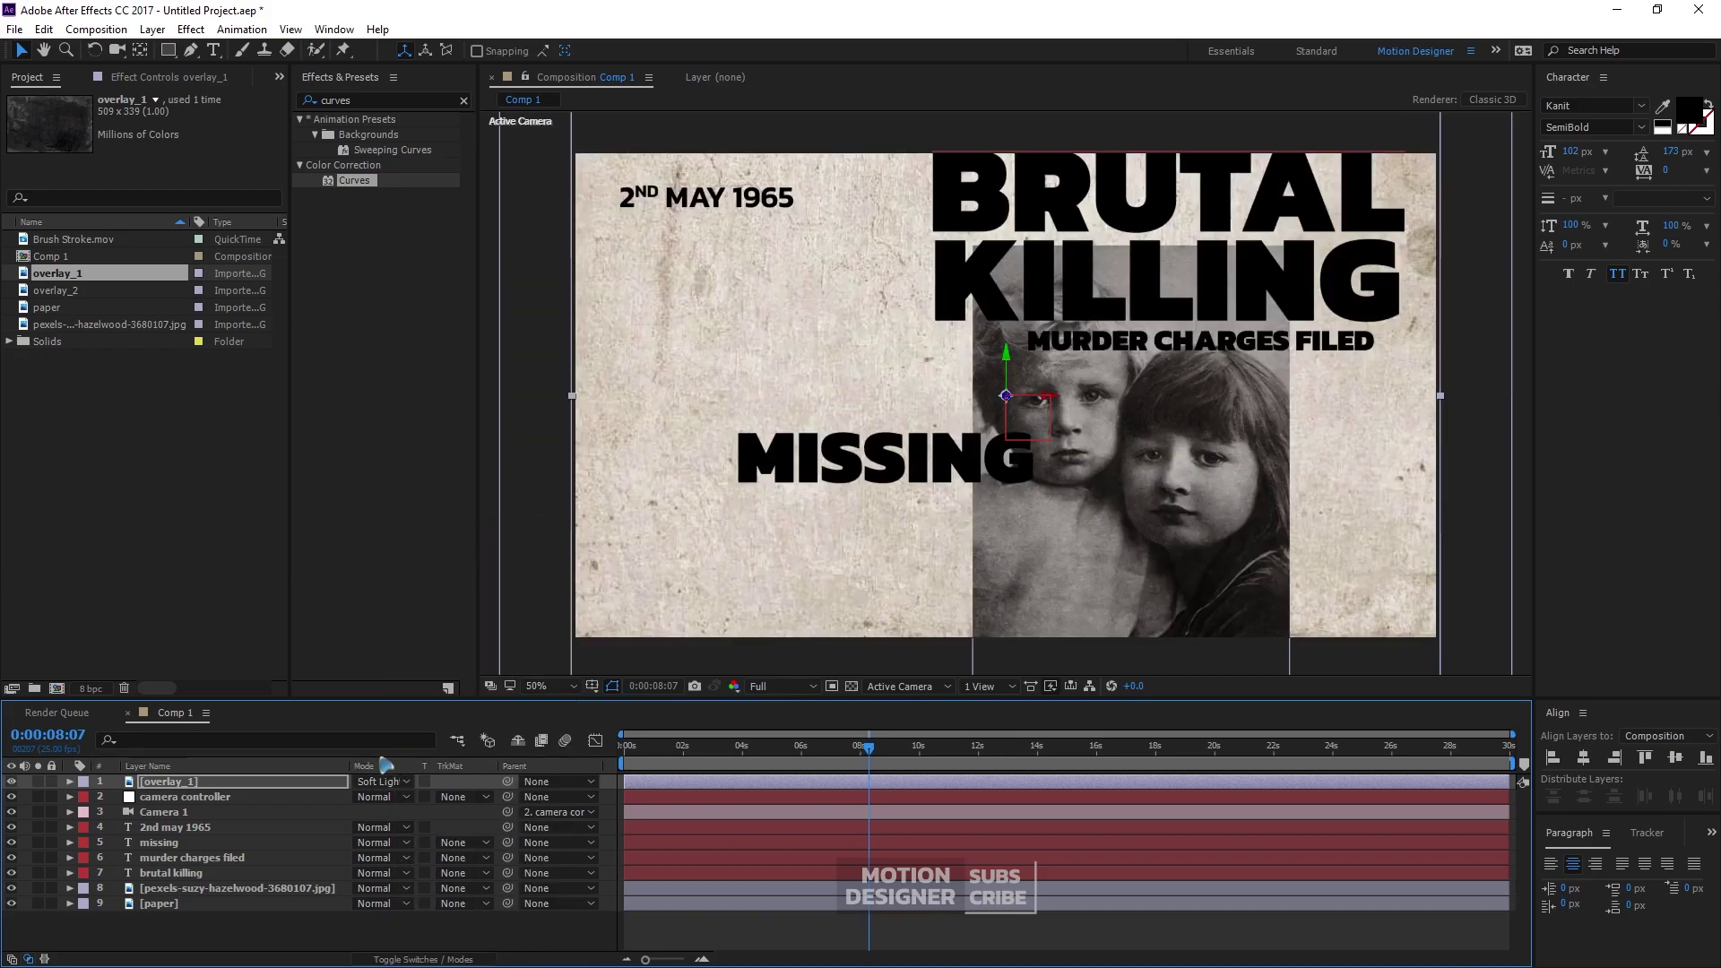
Add overlay_2 directly below overlay_1 as a 3D layer and set its blending mode to Soft Light
left_click(67, 290)
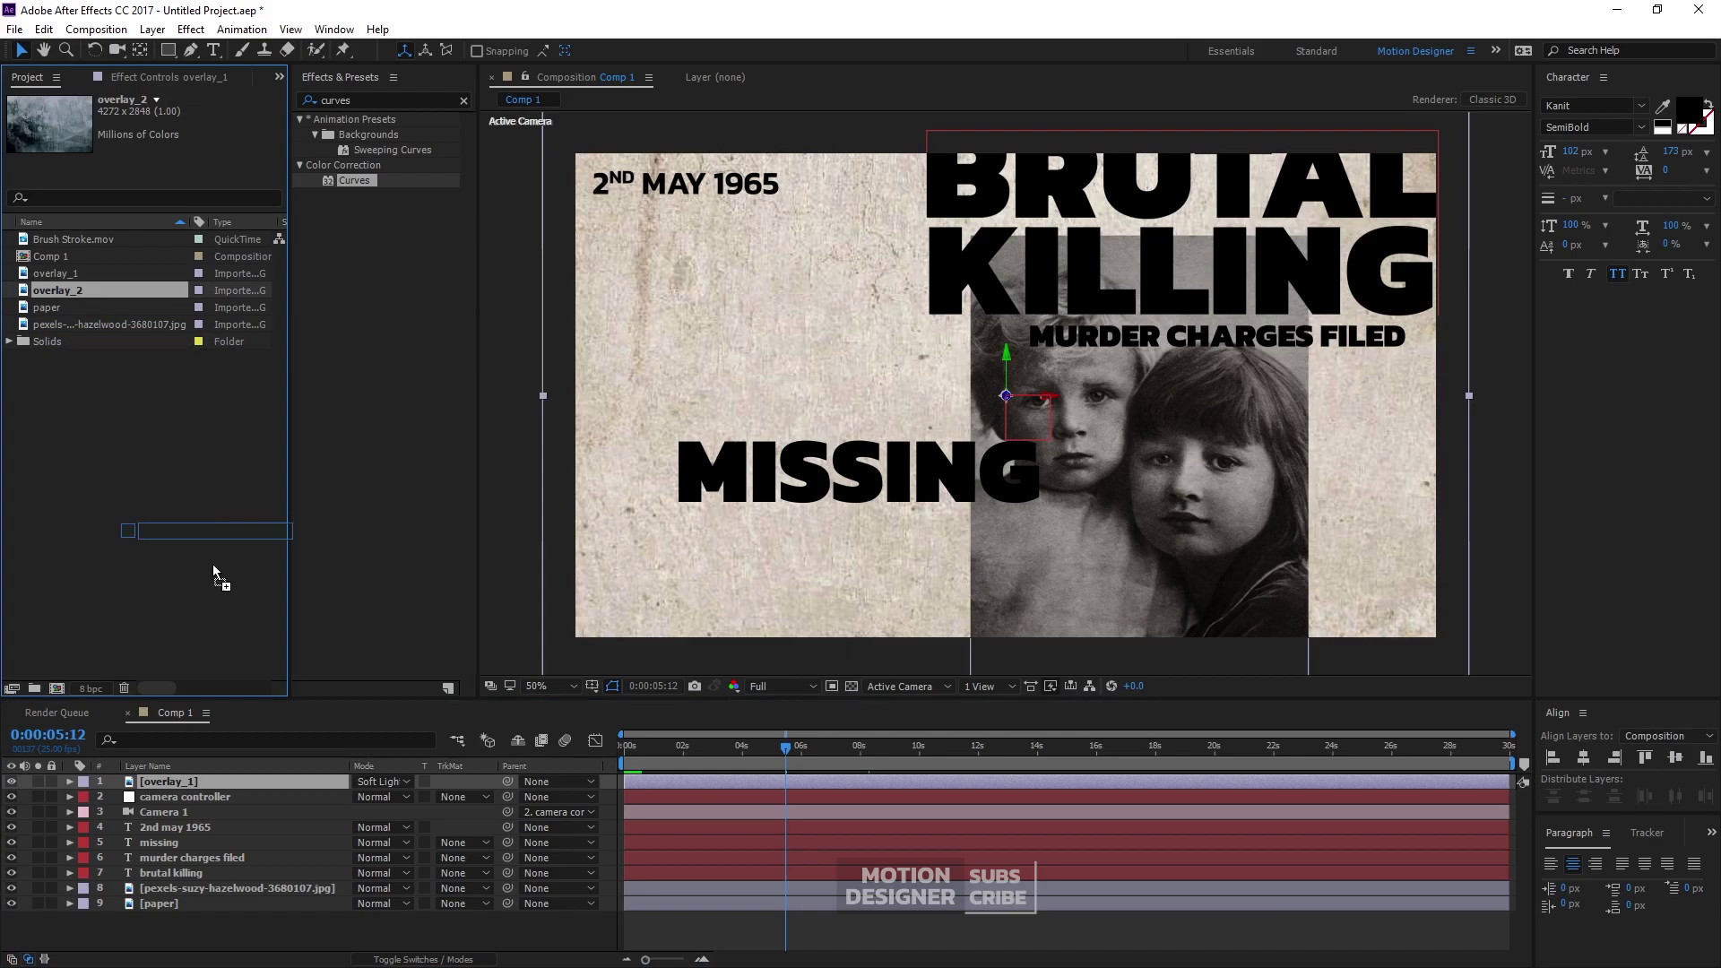
left_click_drag(212, 563, 270, 789)
key("F4")
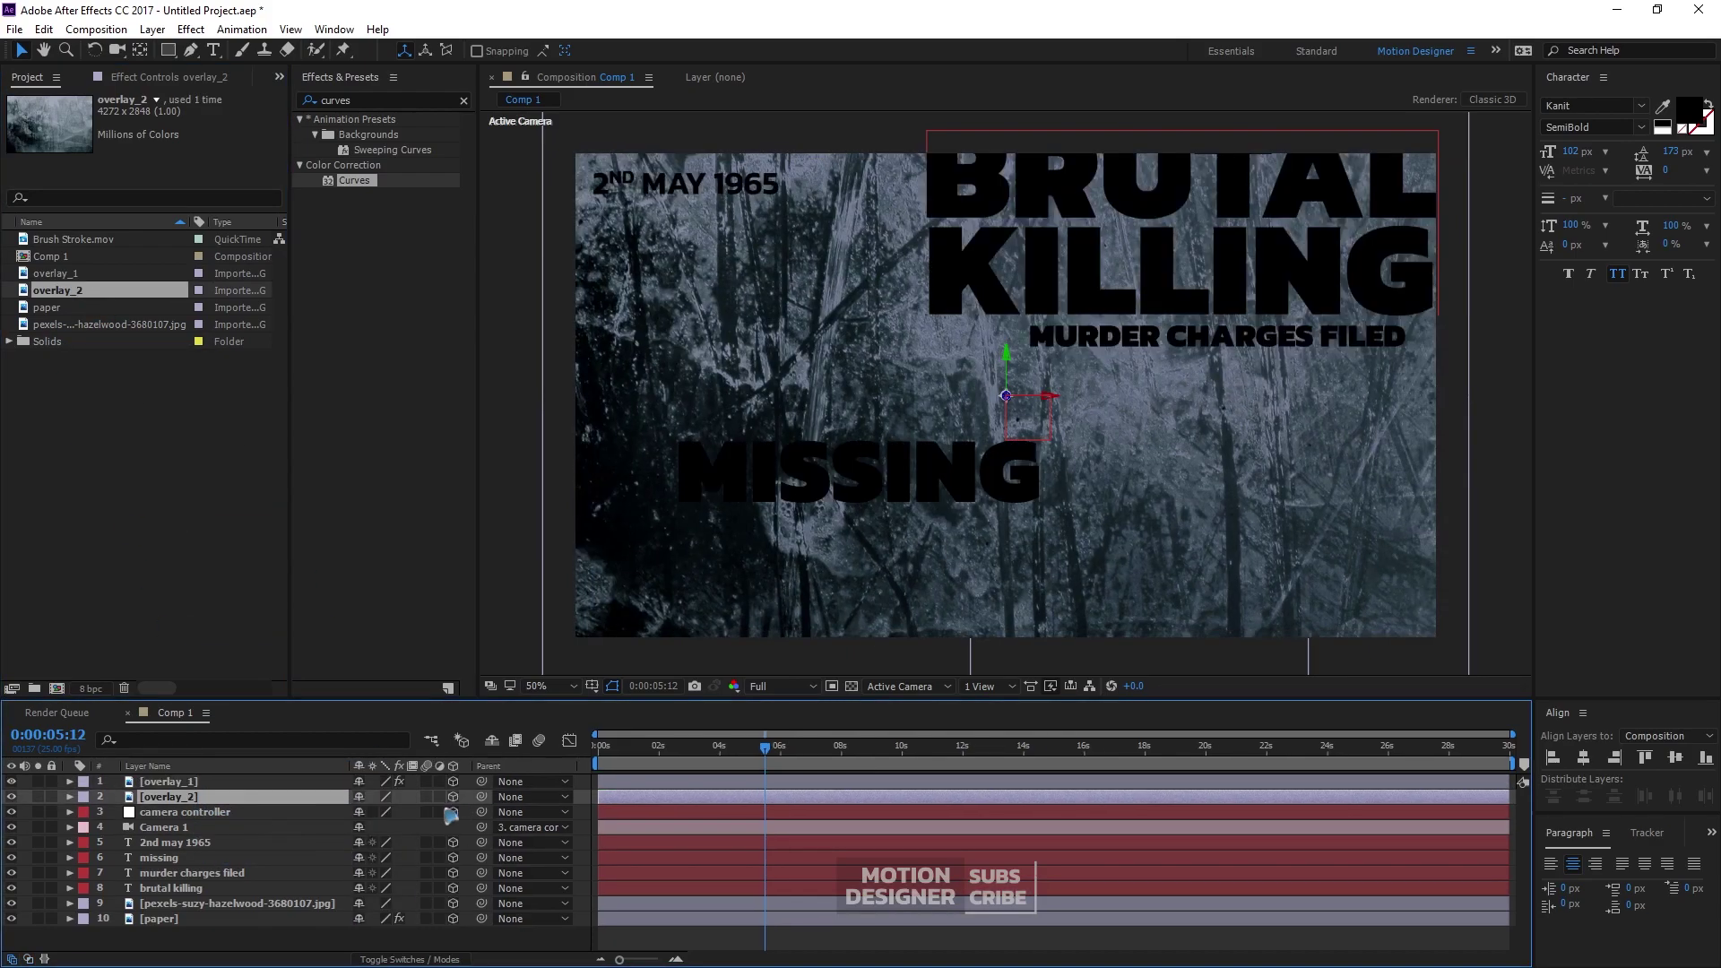
key("F4")
left_click(381, 797)
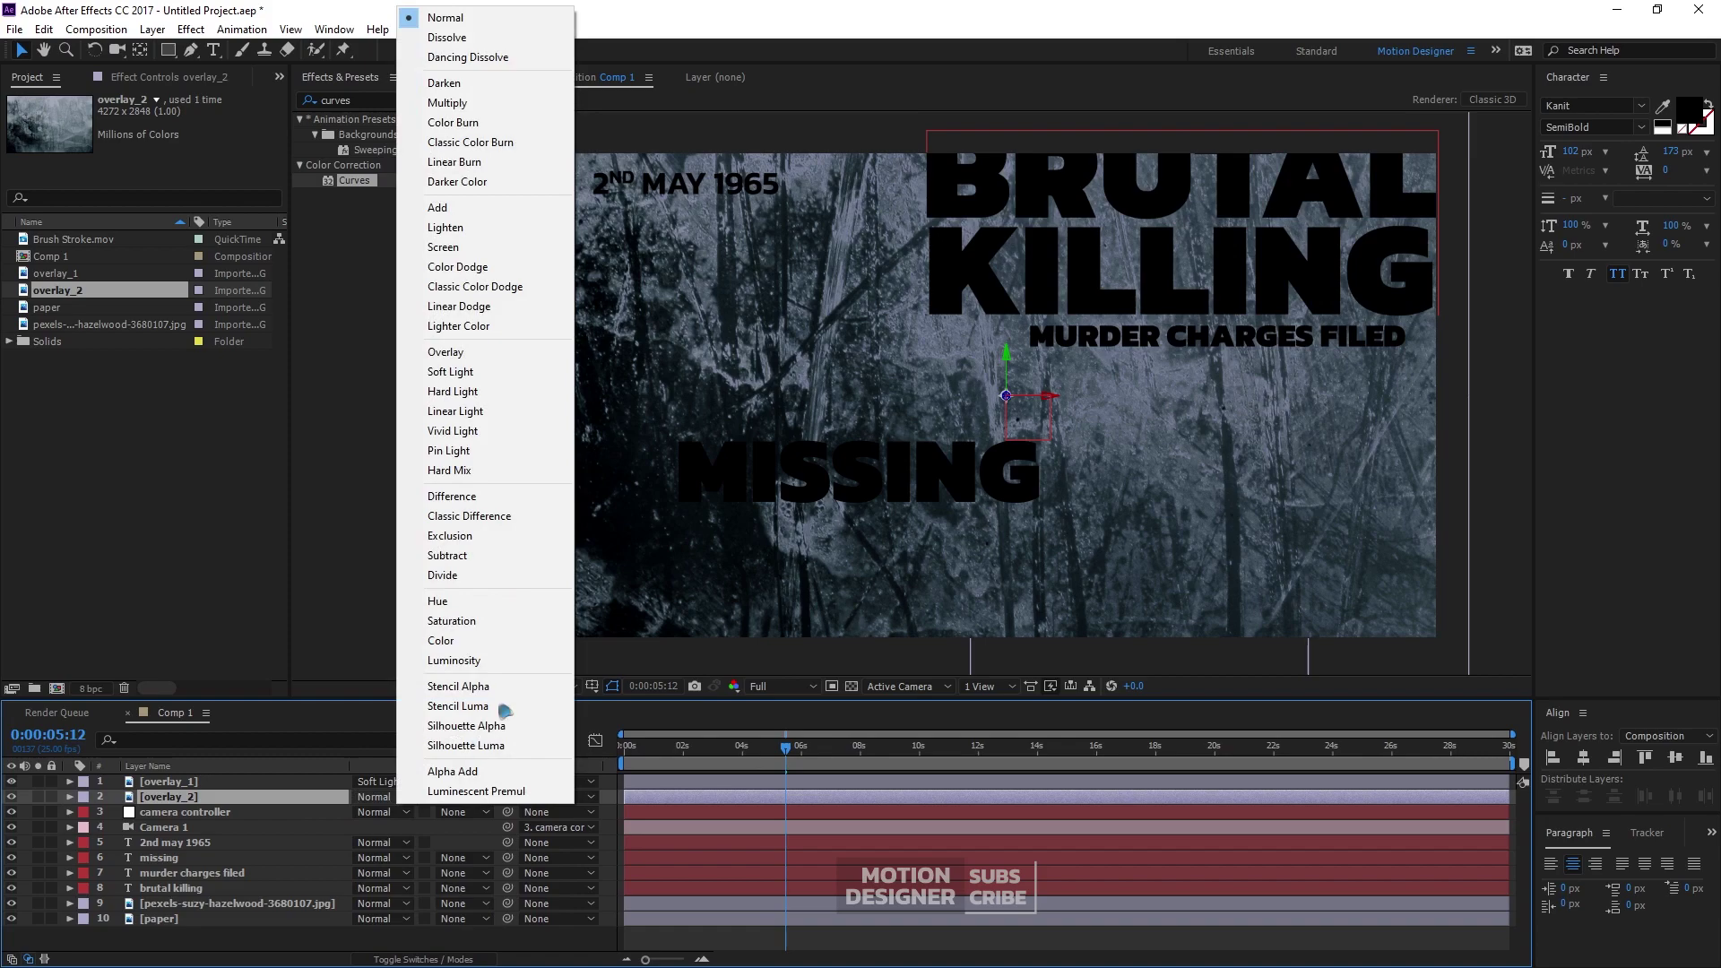
left_click(463, 375)
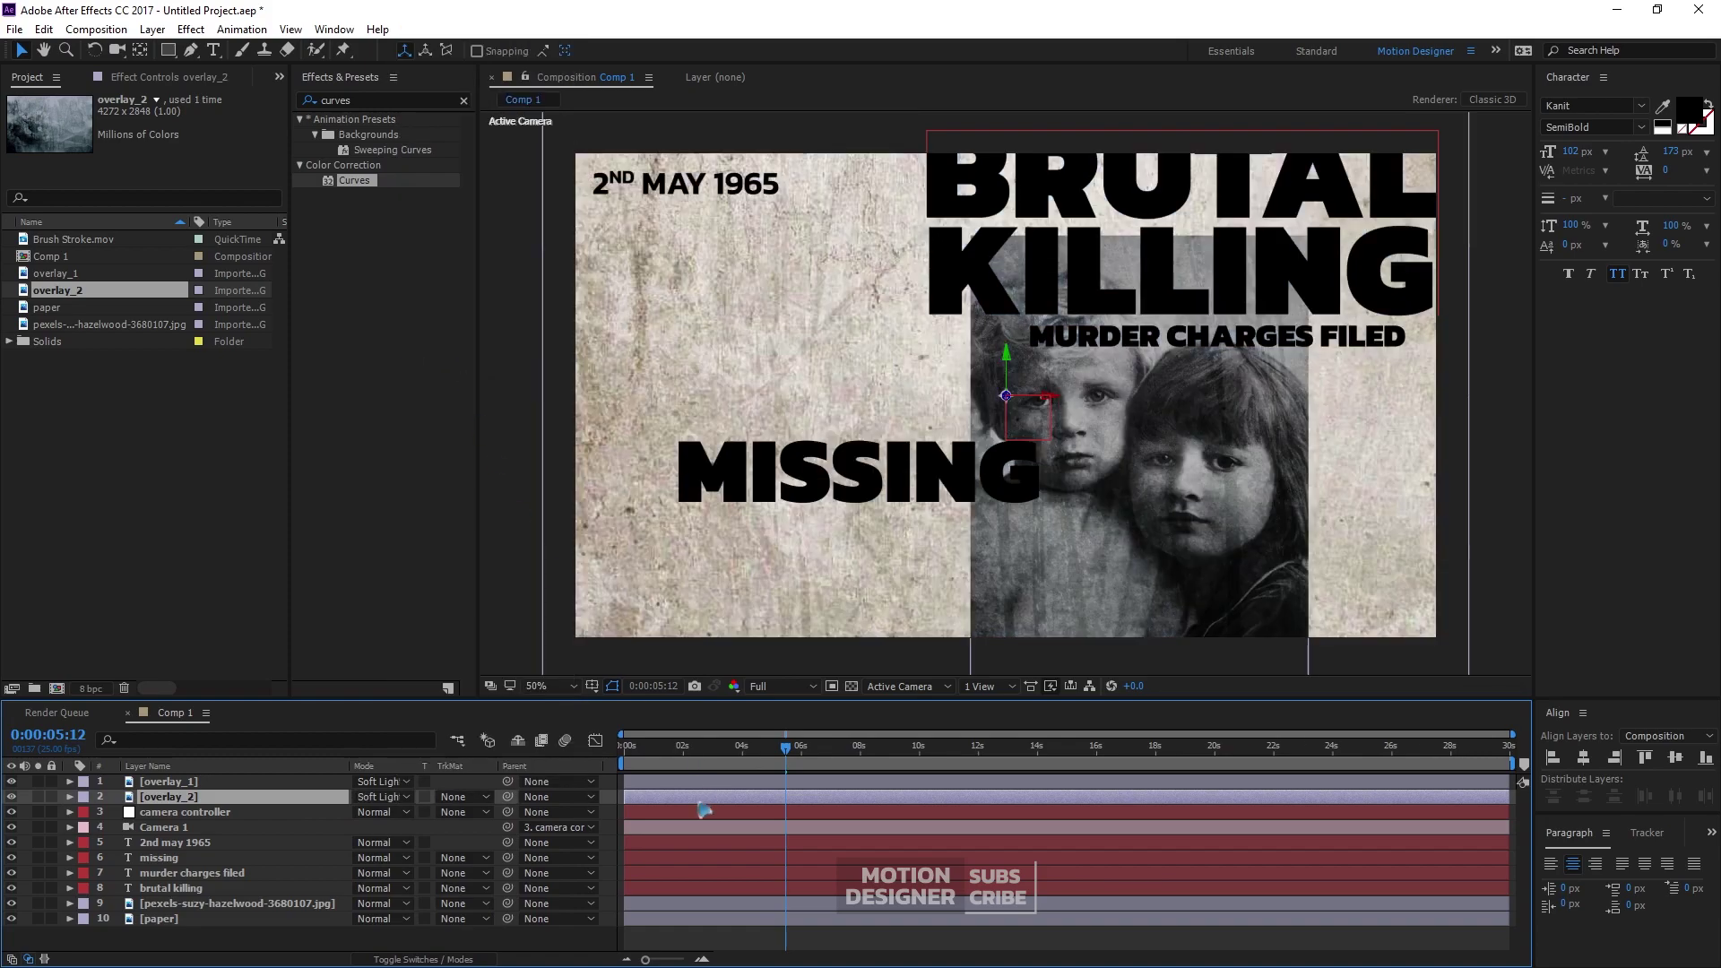
Move overlay_2 forward in depth to Z -962 and check the textures along the camera move
left_click_drag(646, 753, 759, 755)
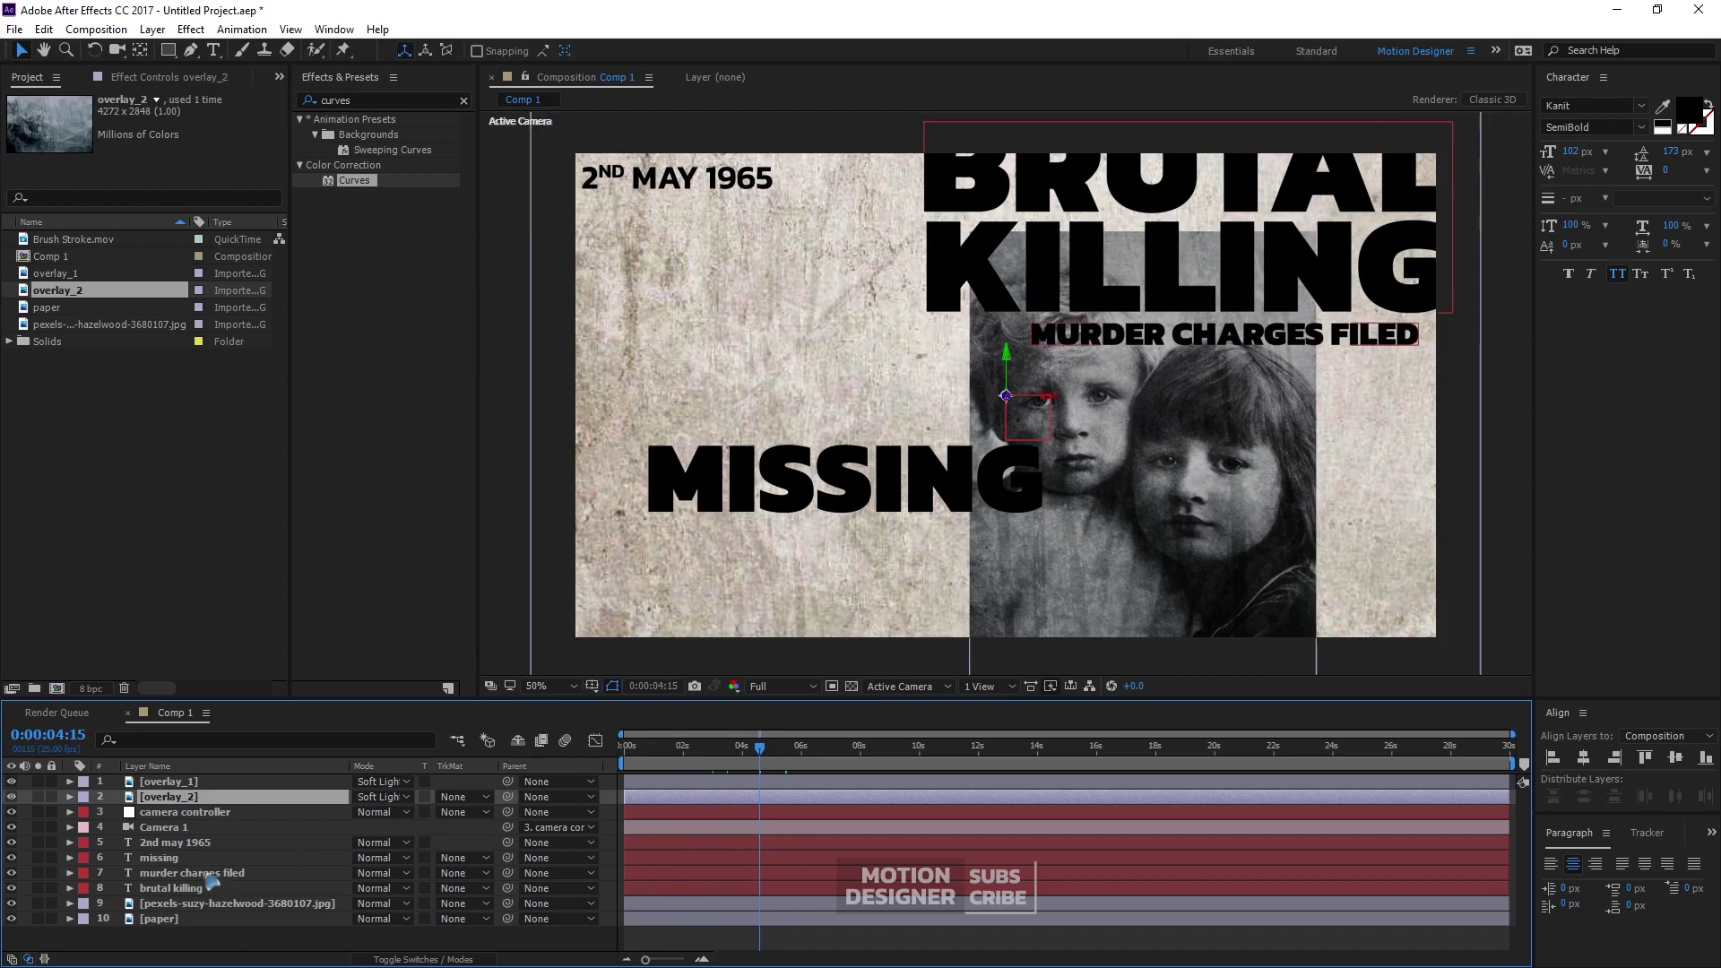
key("p")
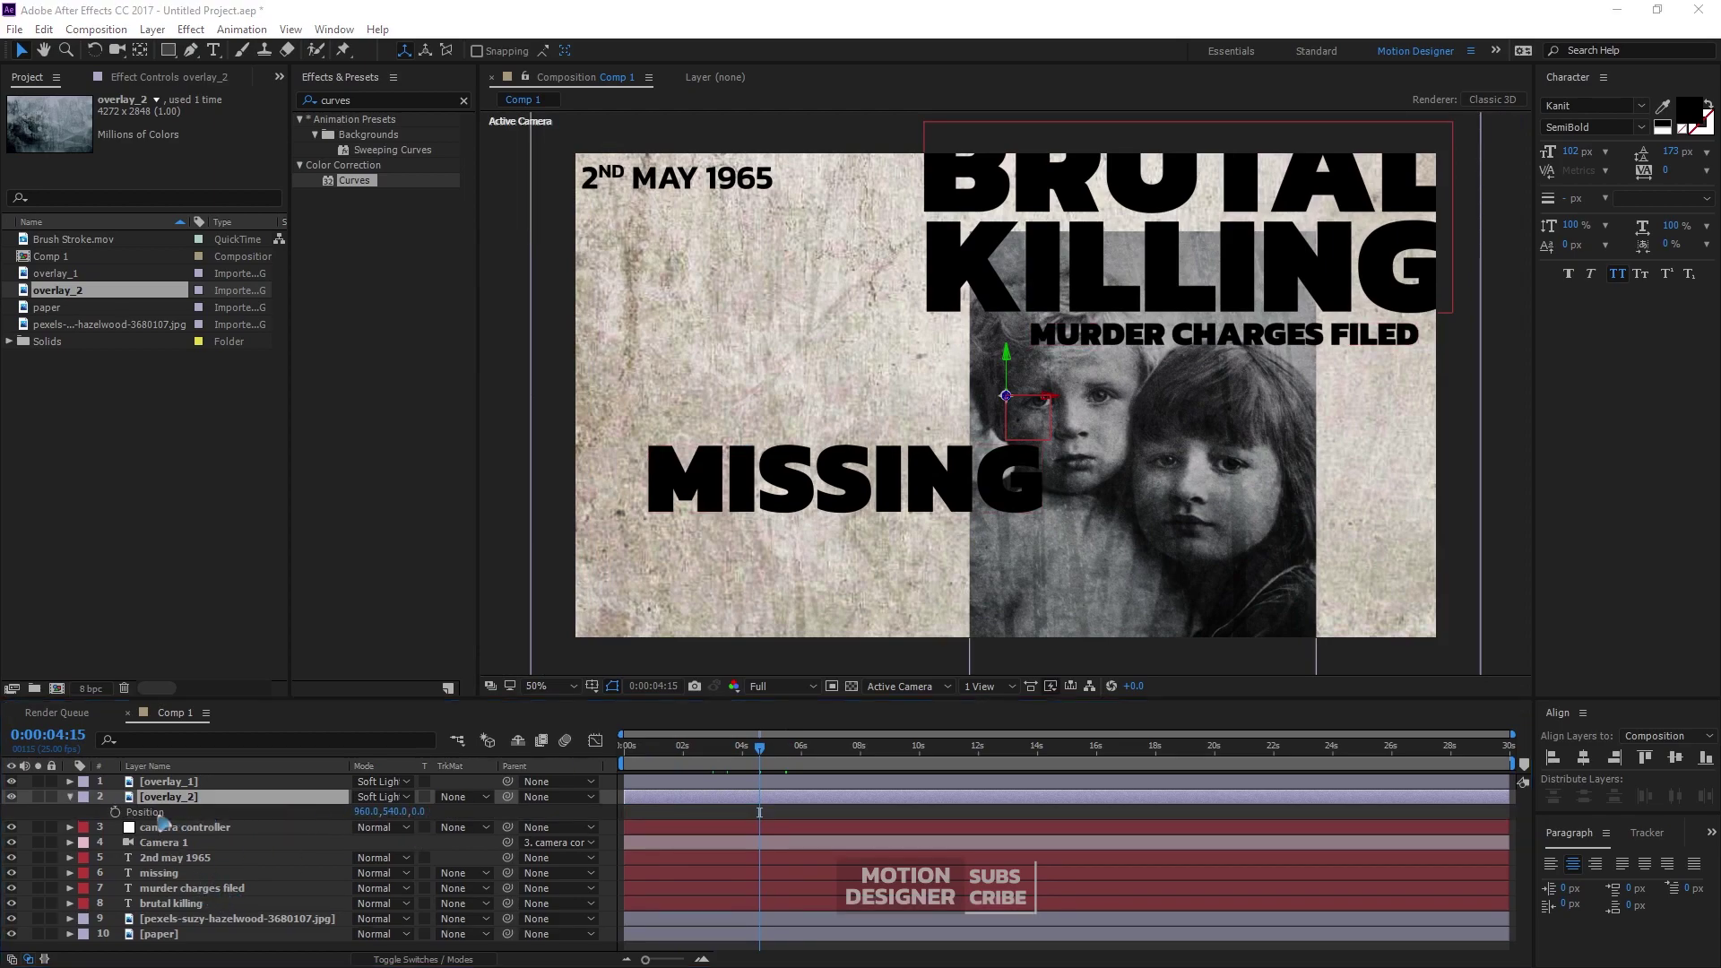
left_click_drag(419, 813, 309, 823)
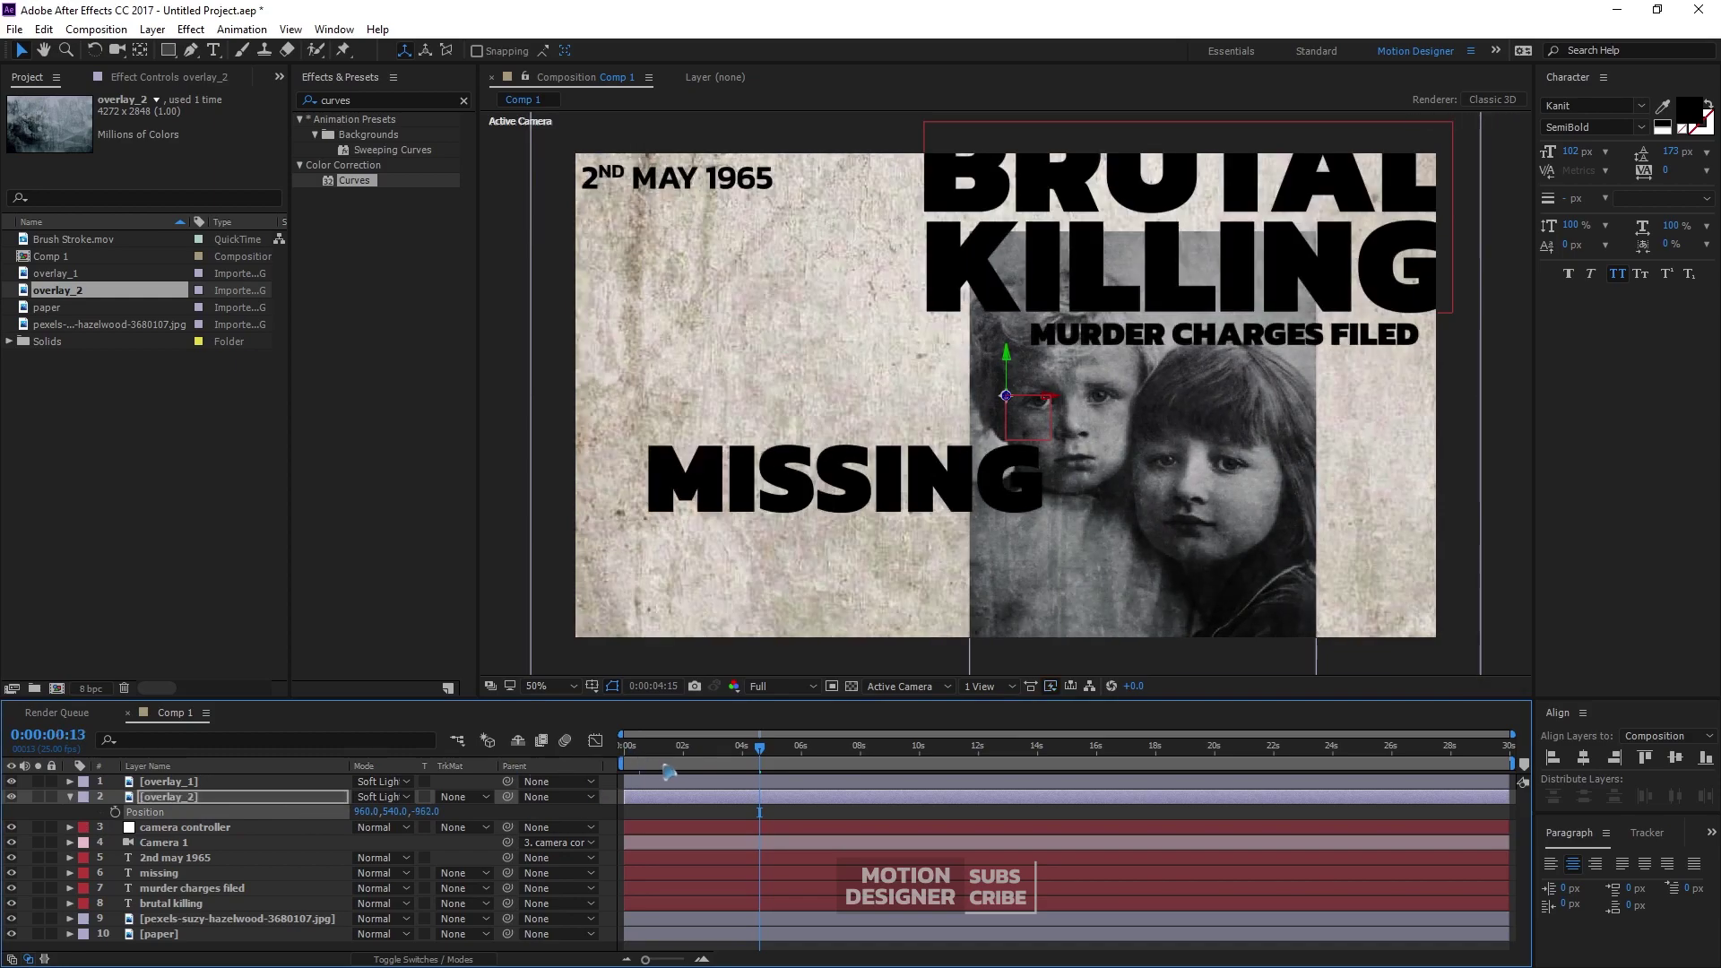
left_click_drag(668, 770, 262, 893)
key("p")
key("F2")
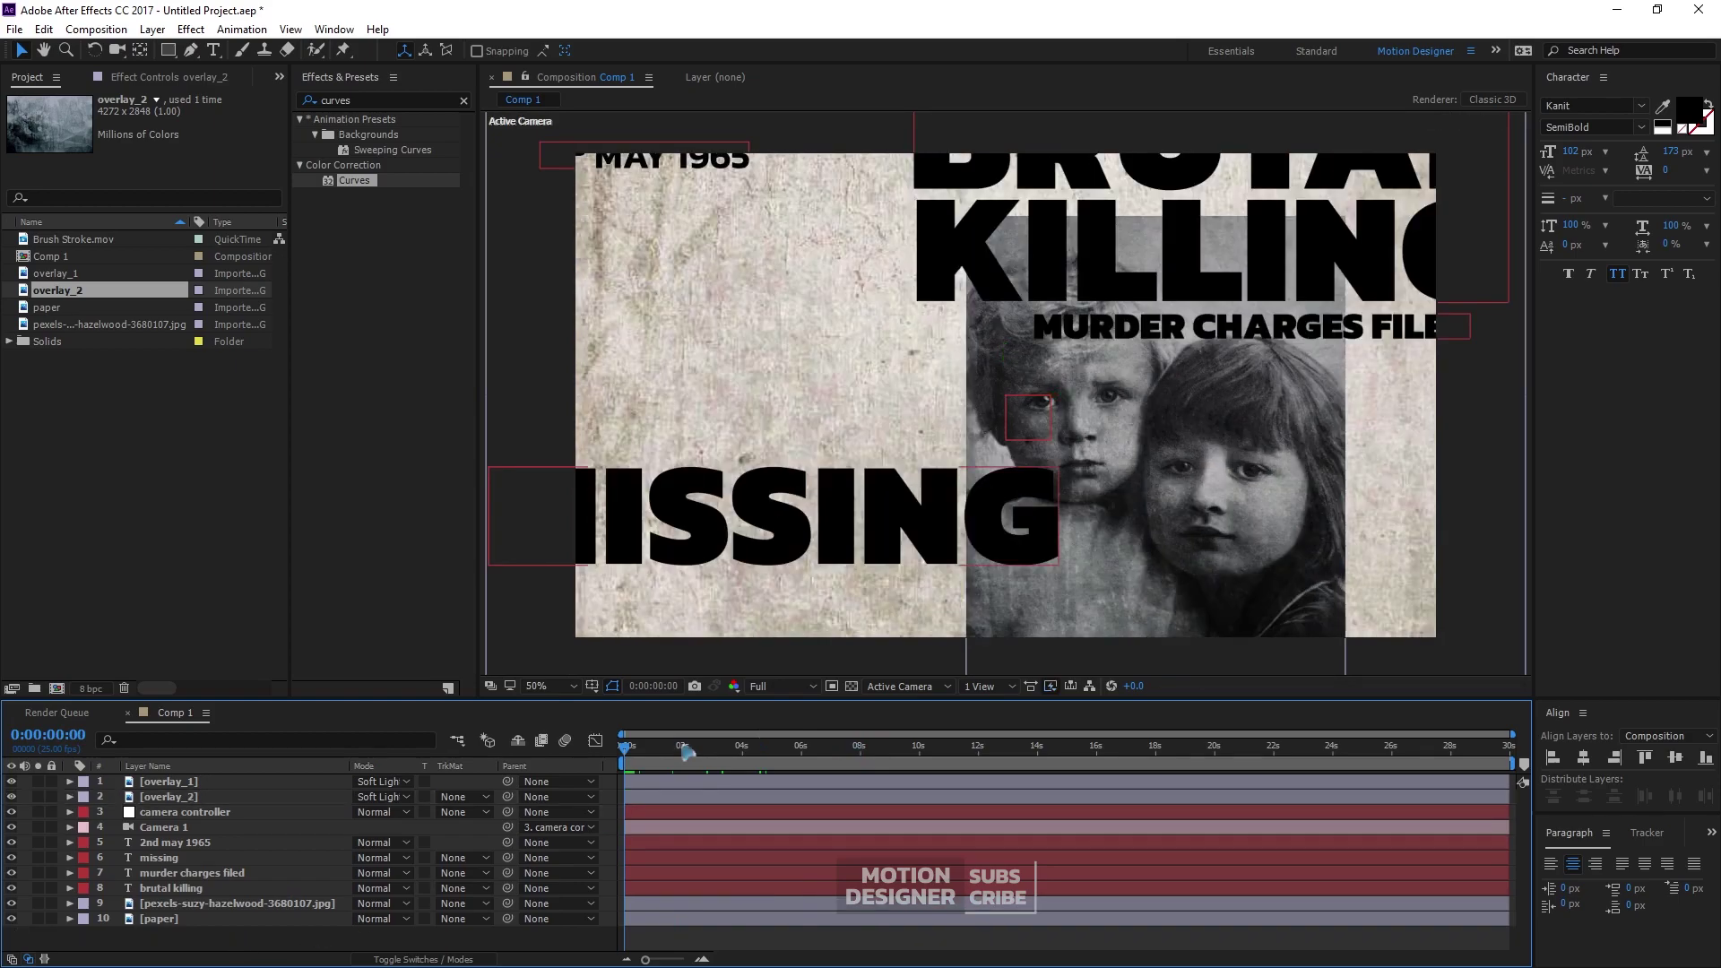
left_click_drag(675, 754, 660, 709)
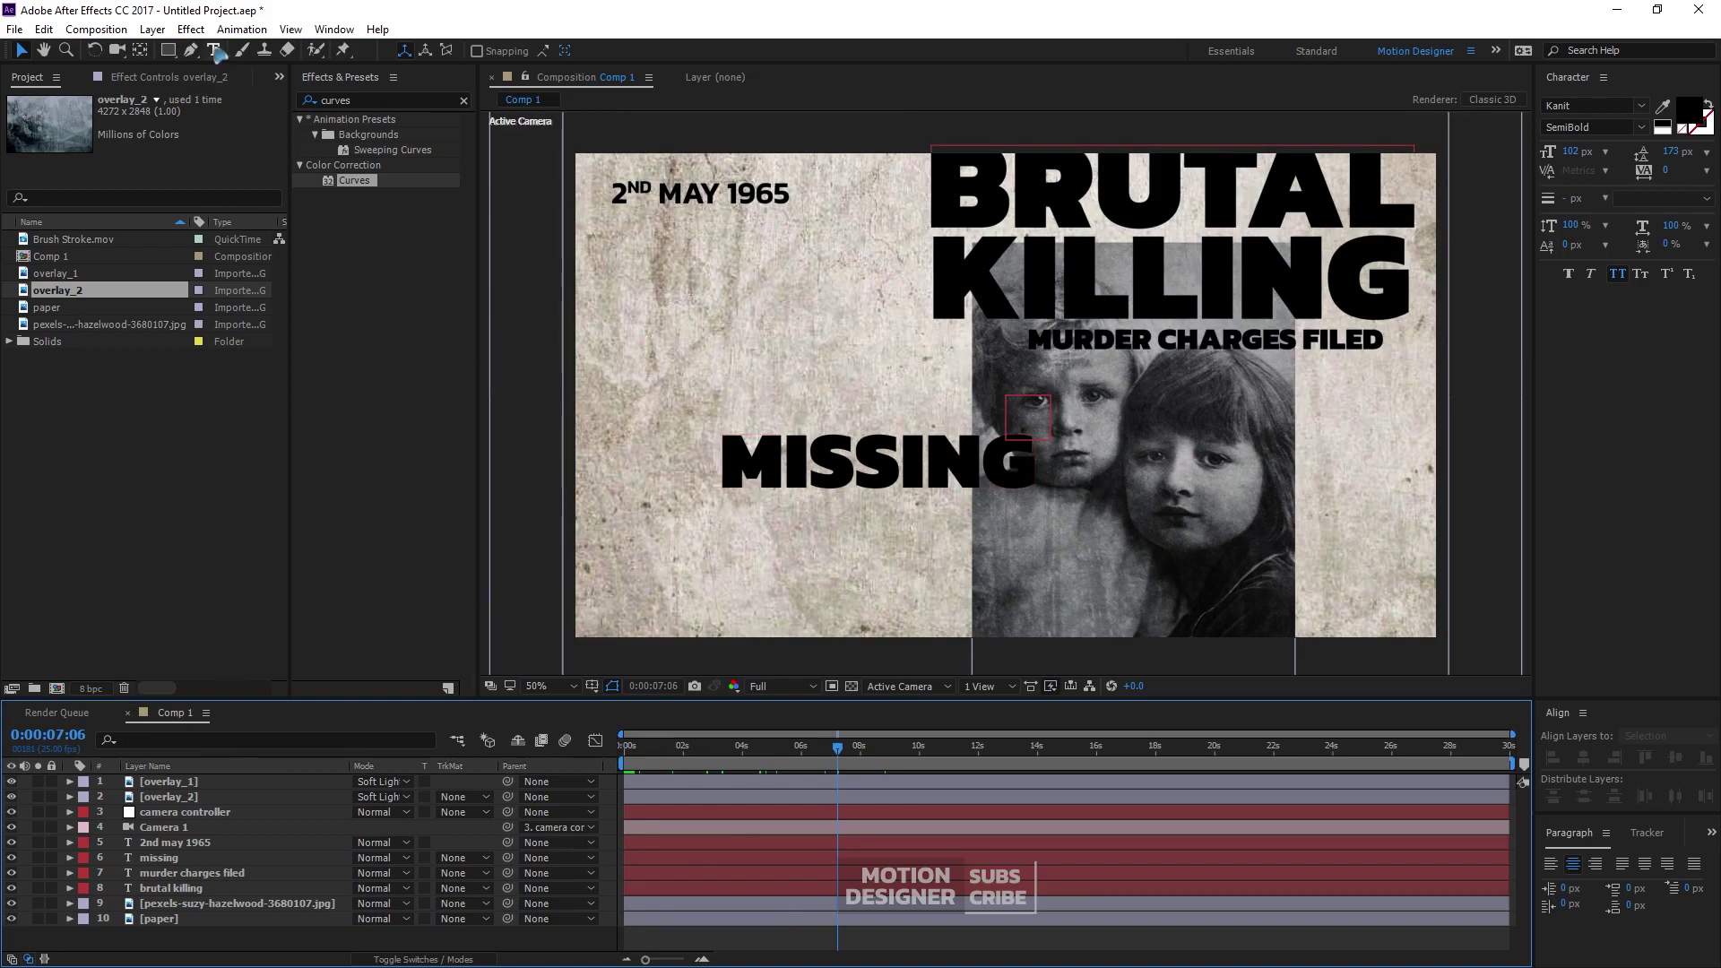
Set up the Pen tool with a 2 px stroke in red FF0000, with no layer selected
left_click(195, 51)
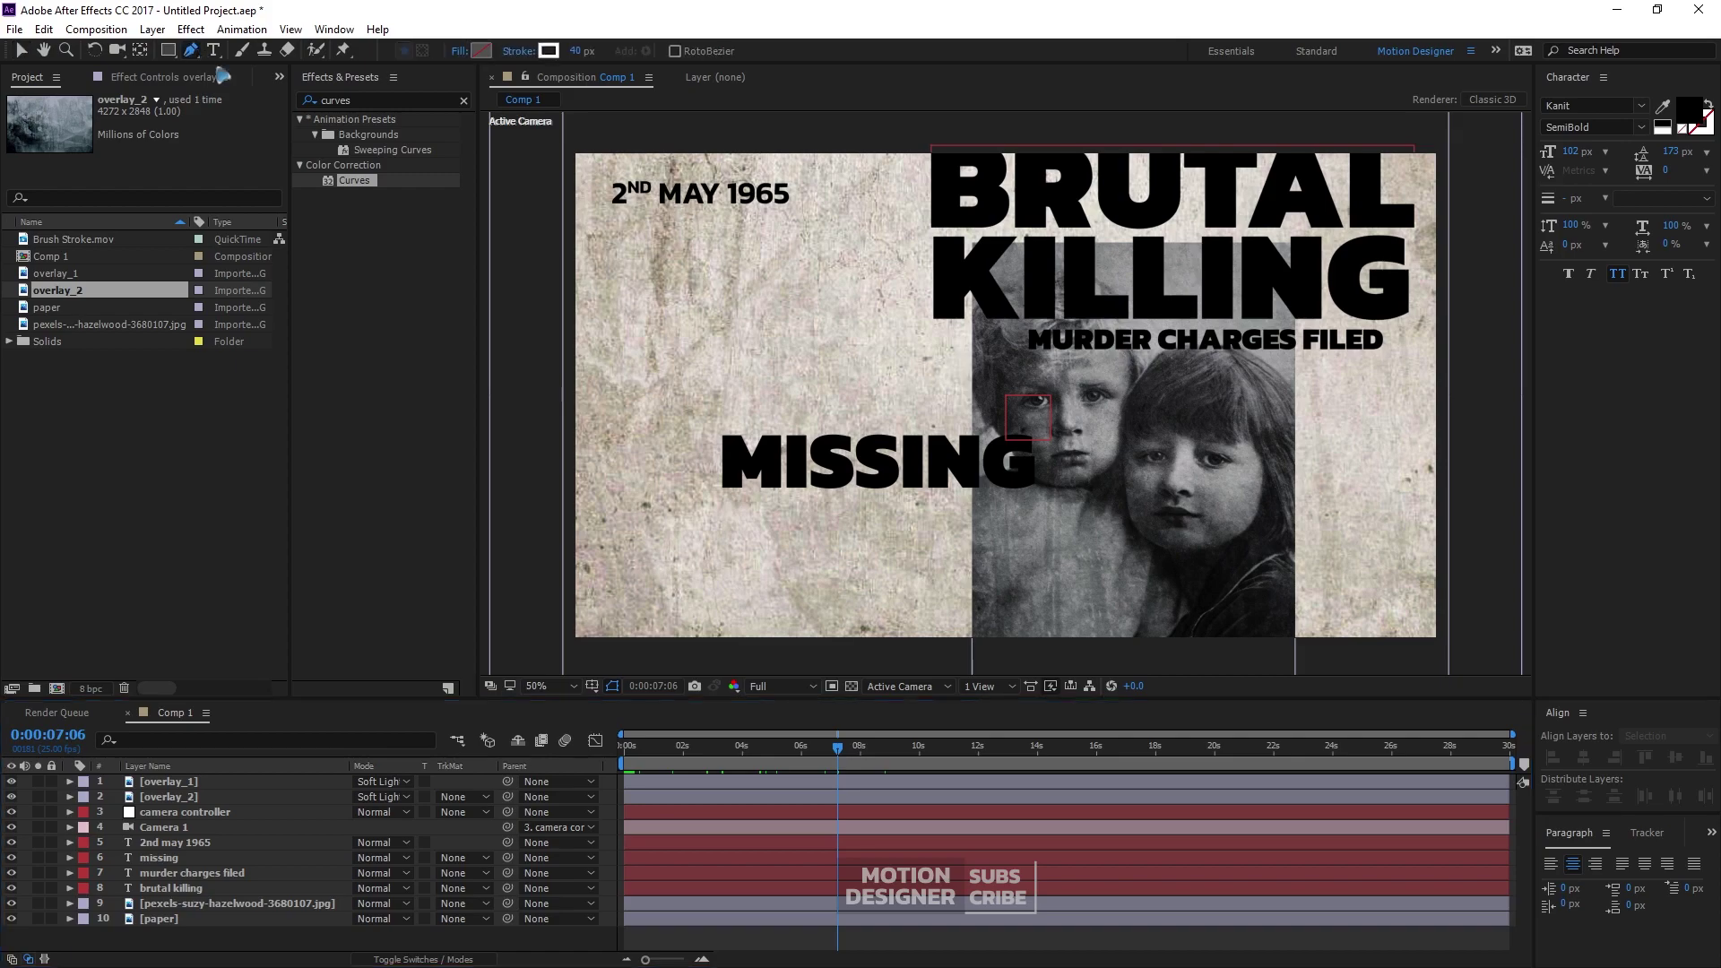
left_click(579, 51)
type("2")
key("Return")
left_click(548, 51)
left_click(1041, 552)
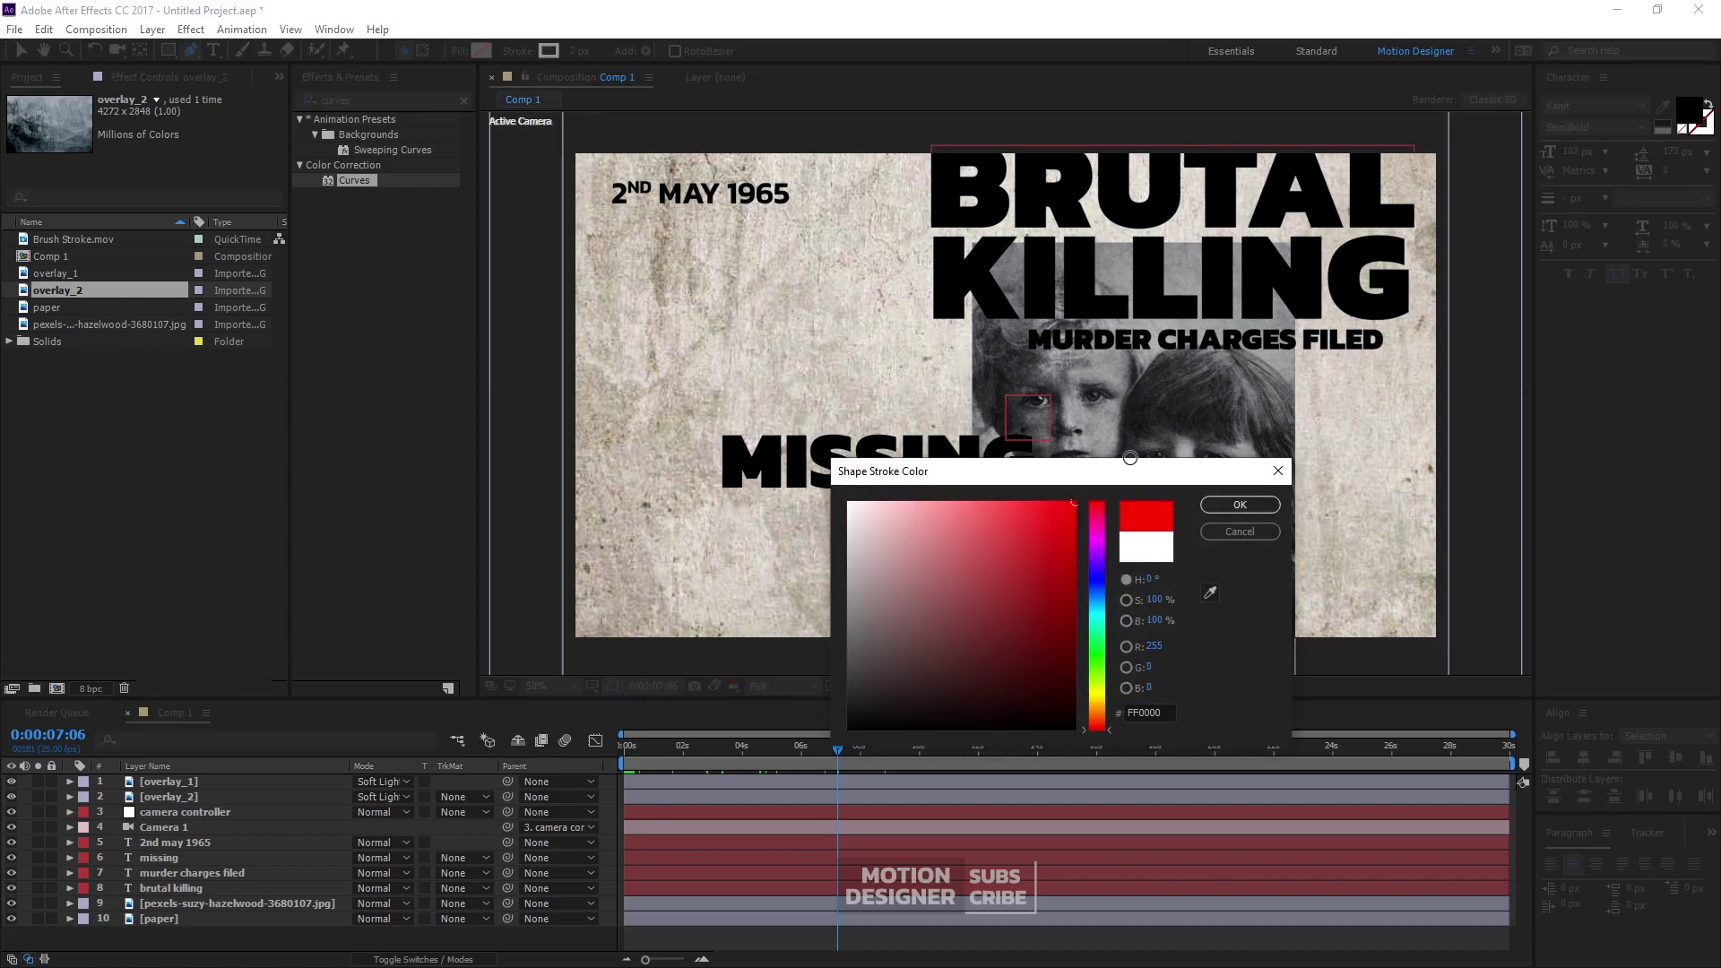
left_click(1237, 499)
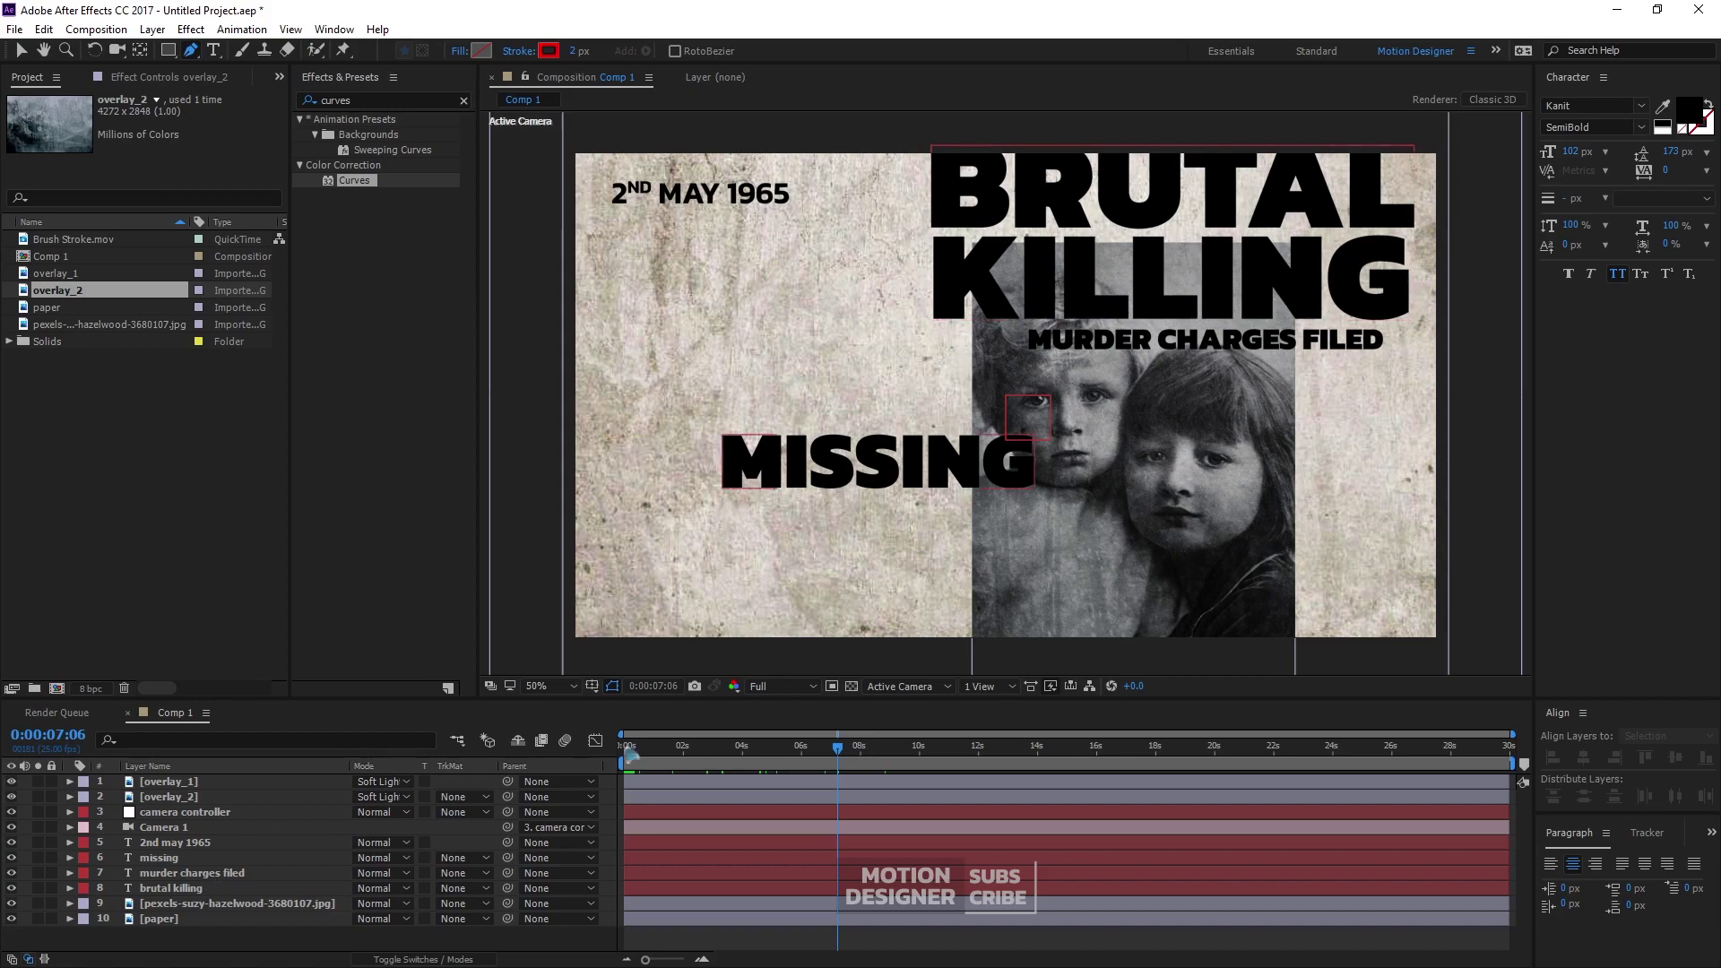
At 0:00:05:12, draw an open, hand-drawn-looking oval around the "MISSING" title with overlapping ends
key("space")
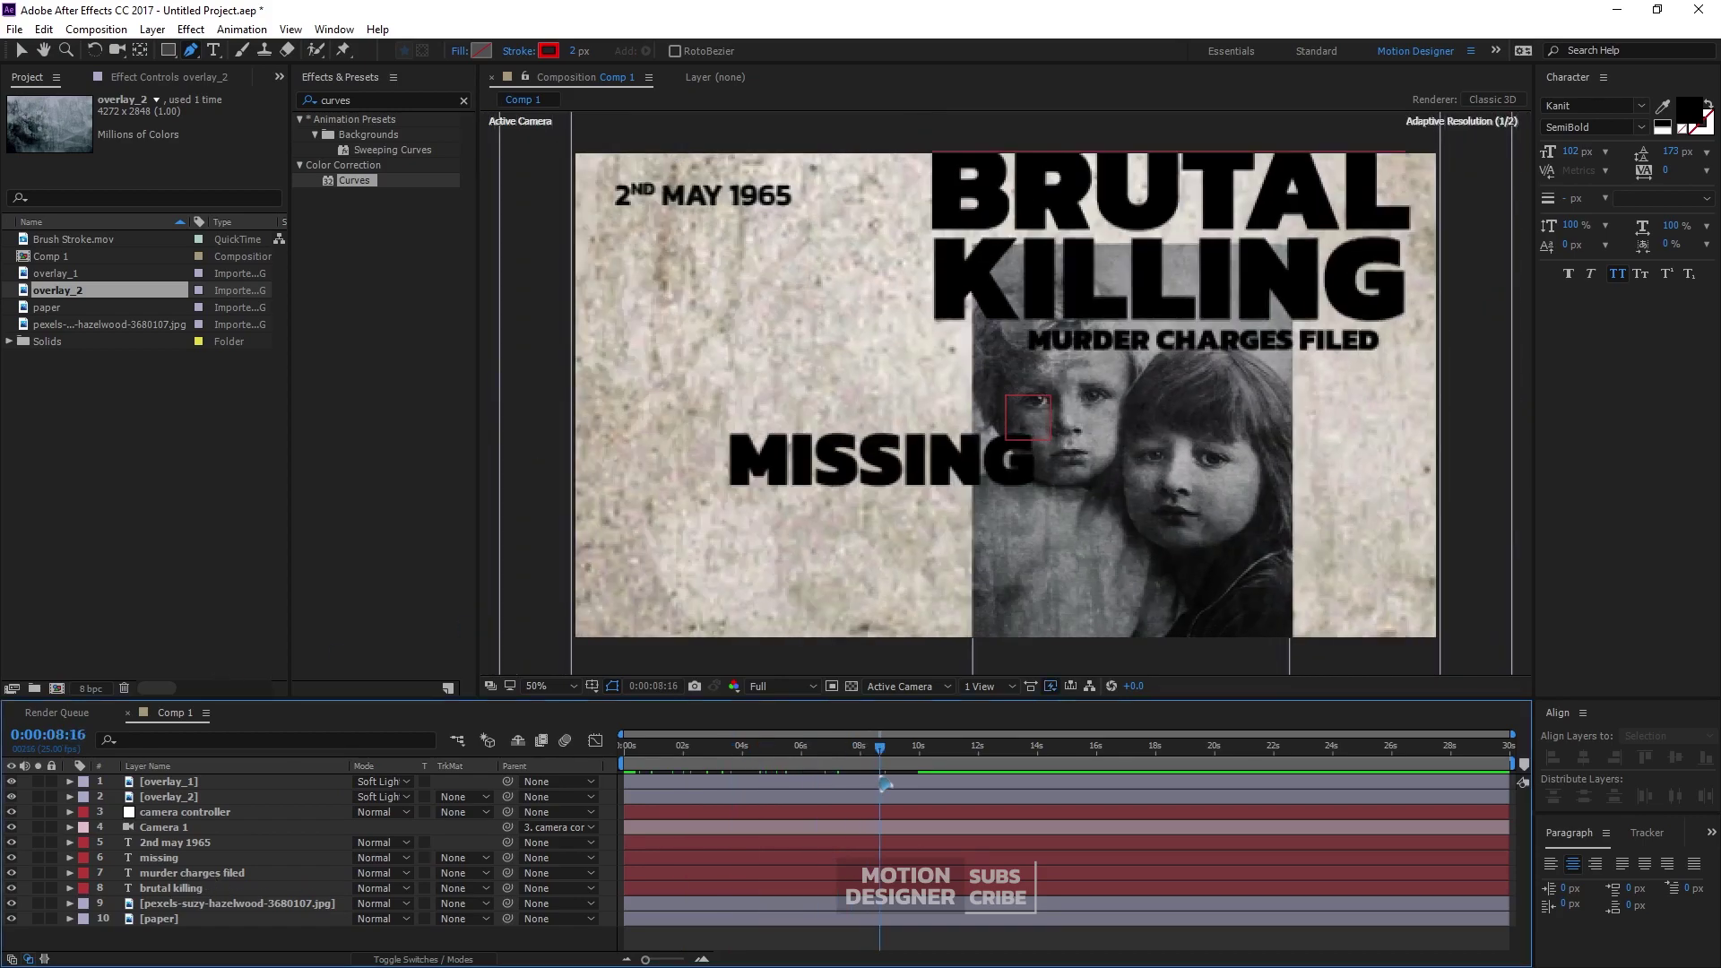
key("space")
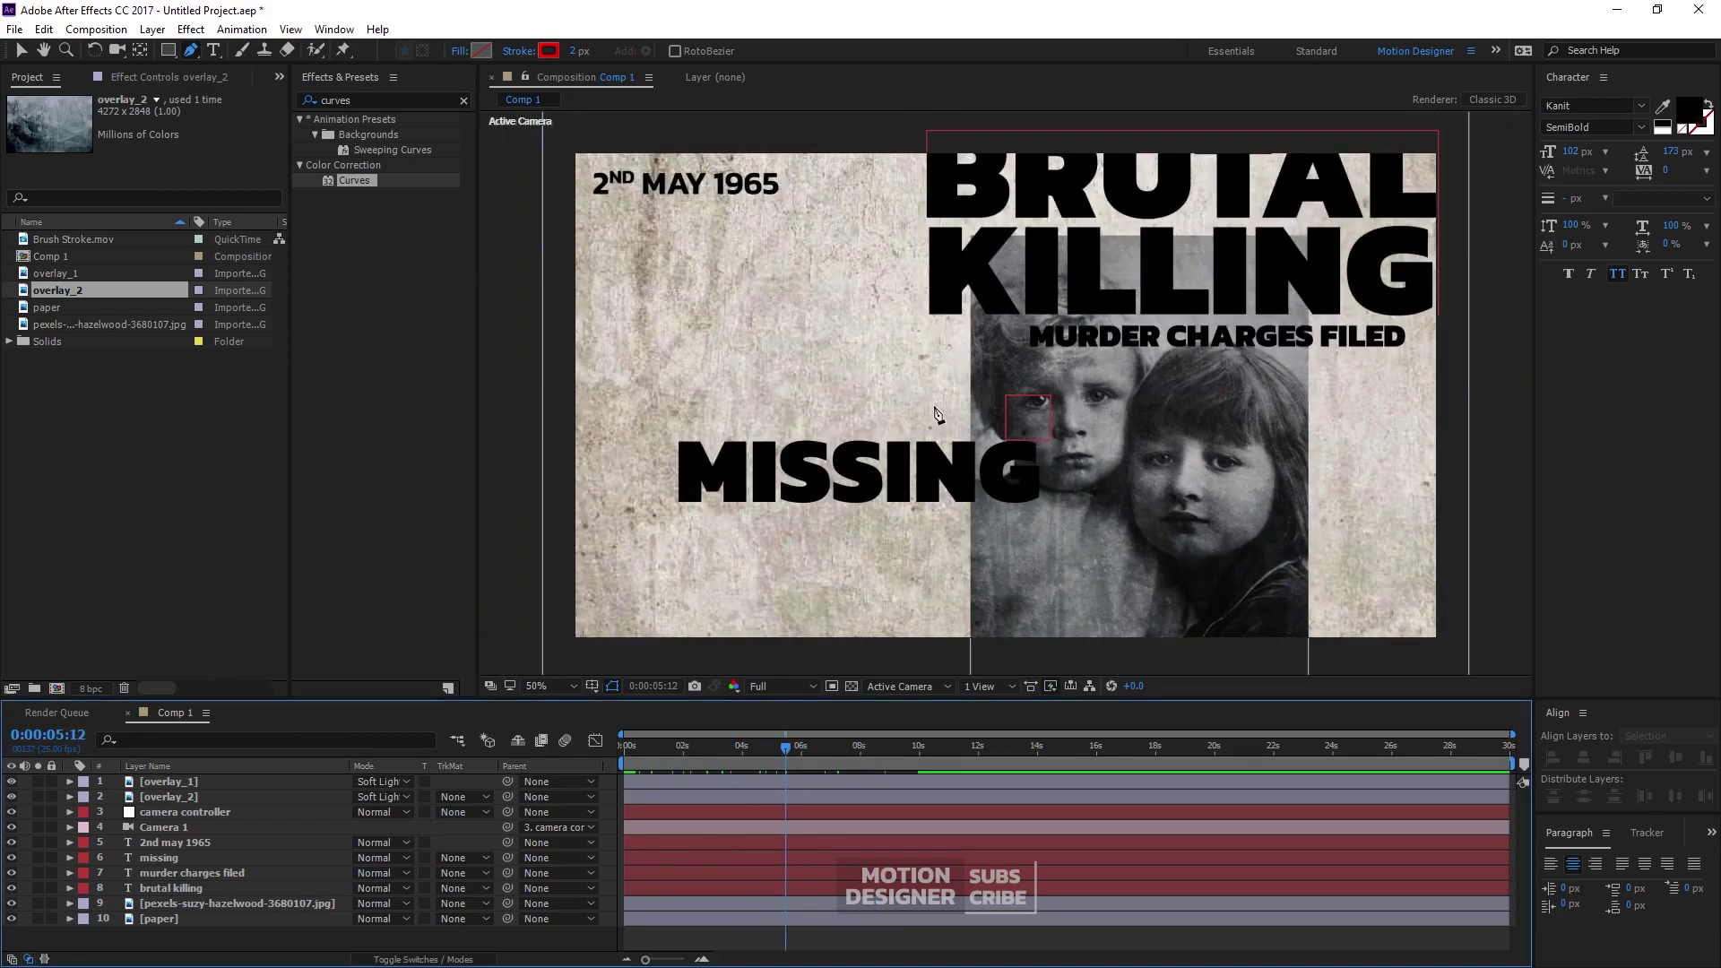
left_click(880, 406)
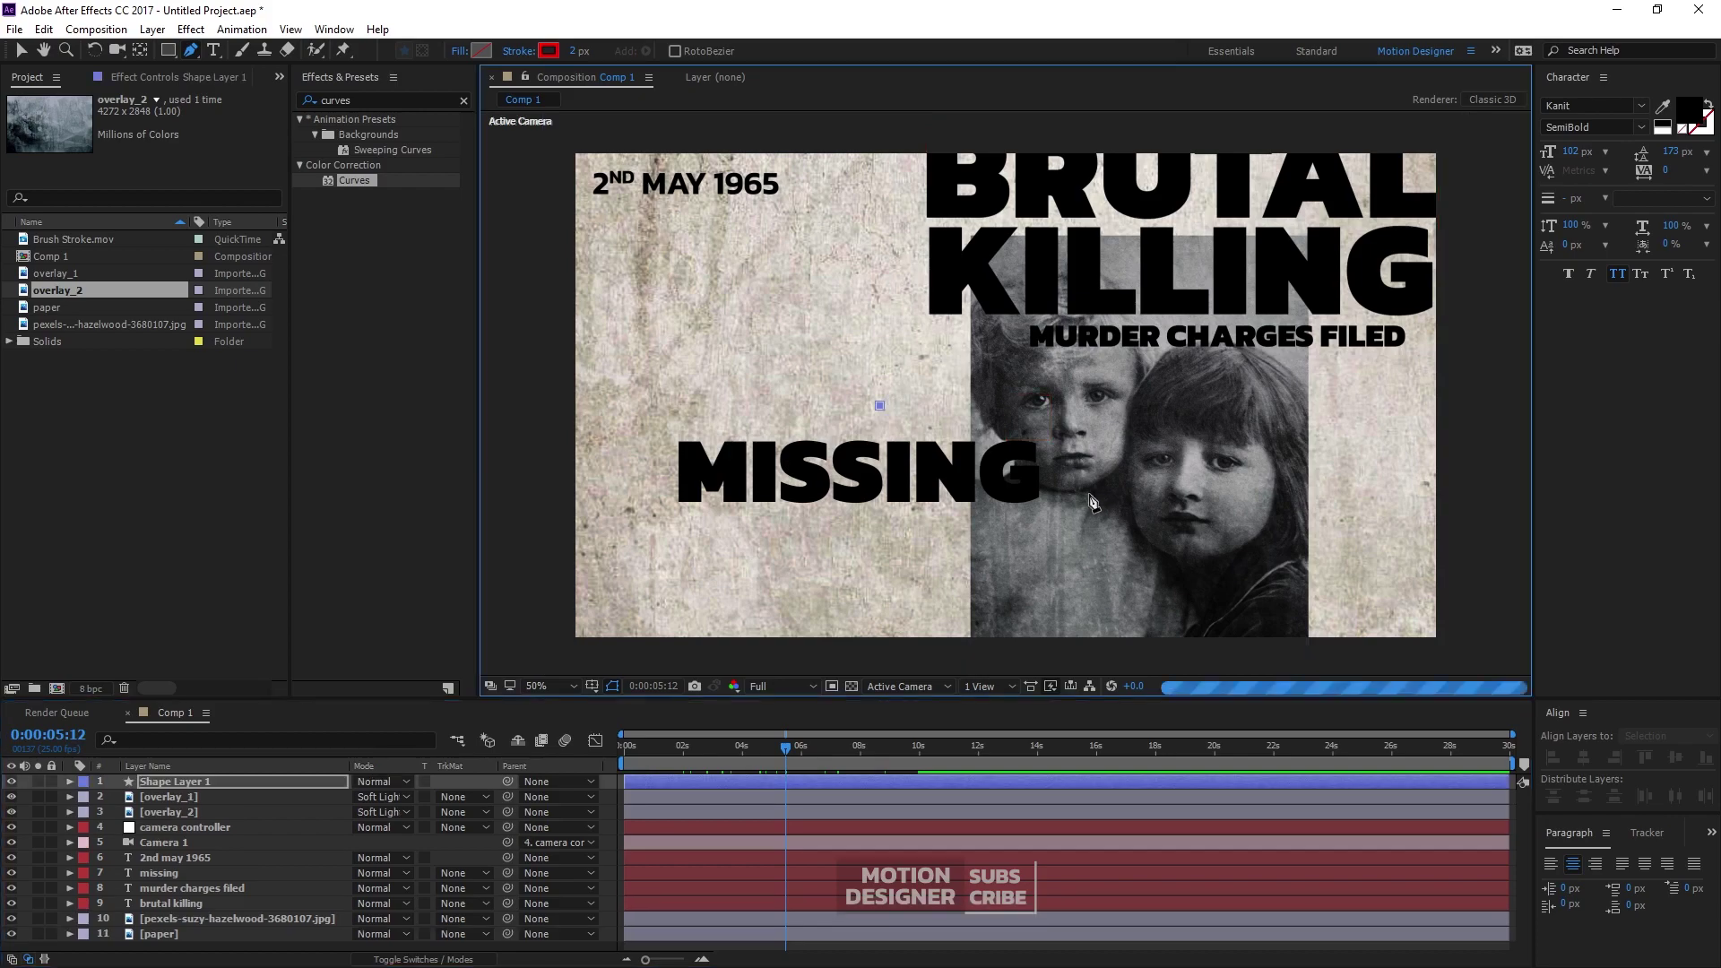
left_click_drag(1034, 540, 702, 639)
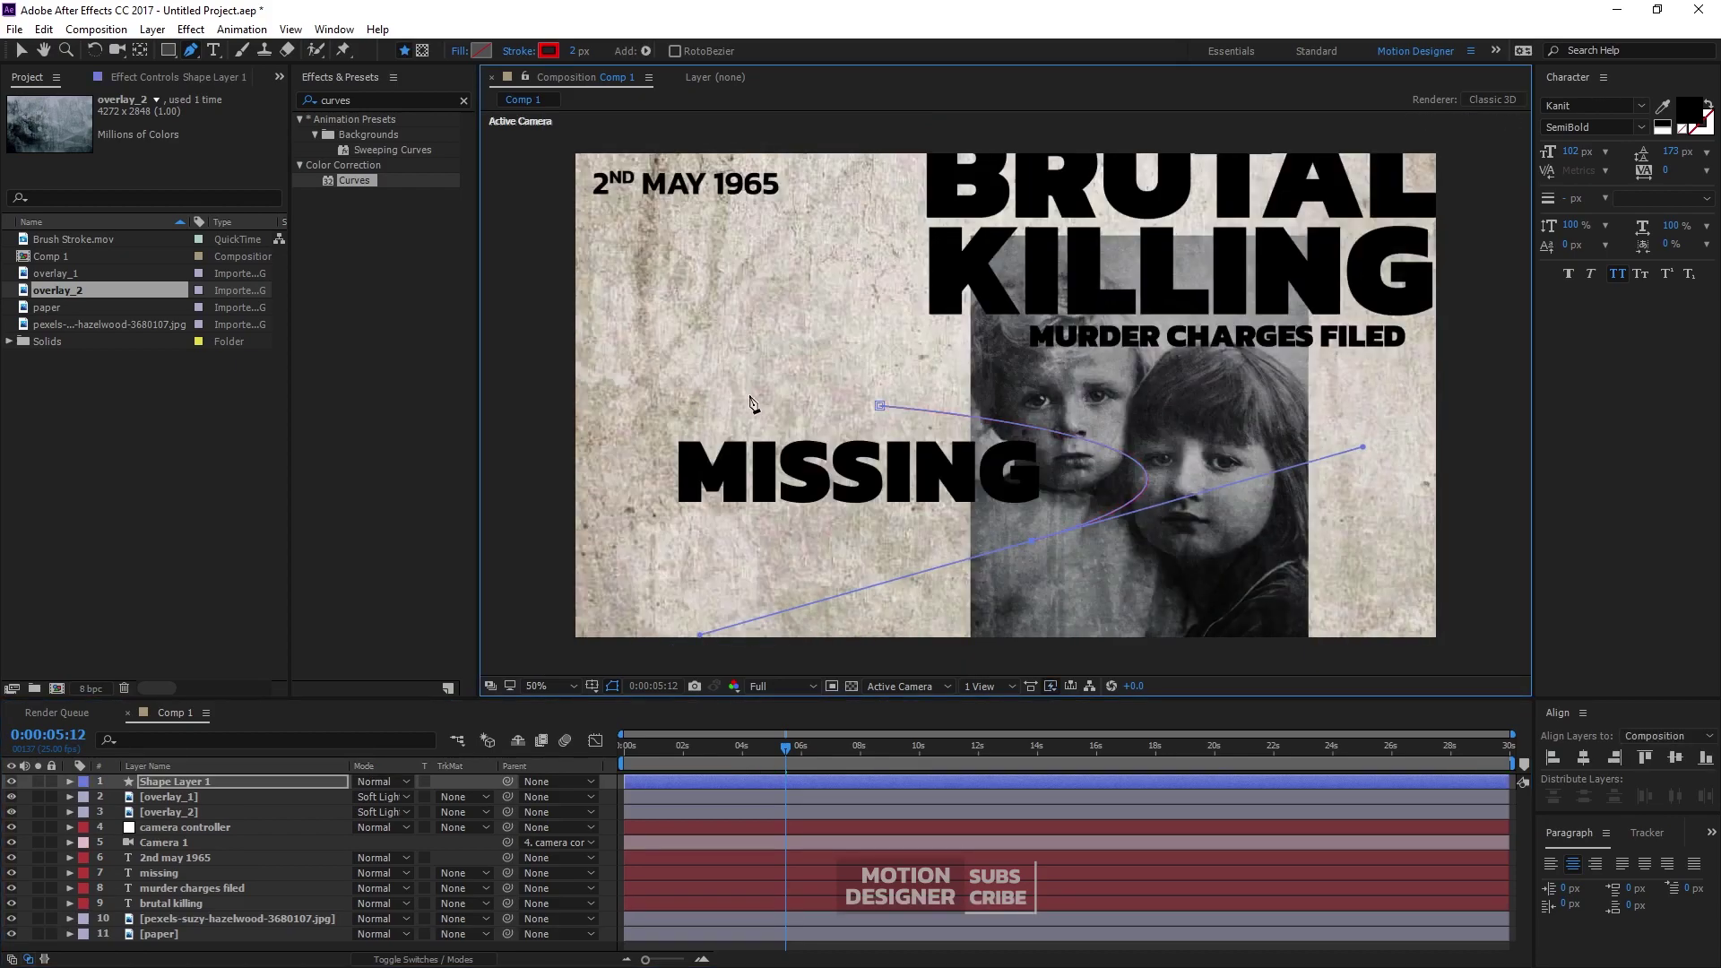
left_click_drag(750, 394, 1053, 396)
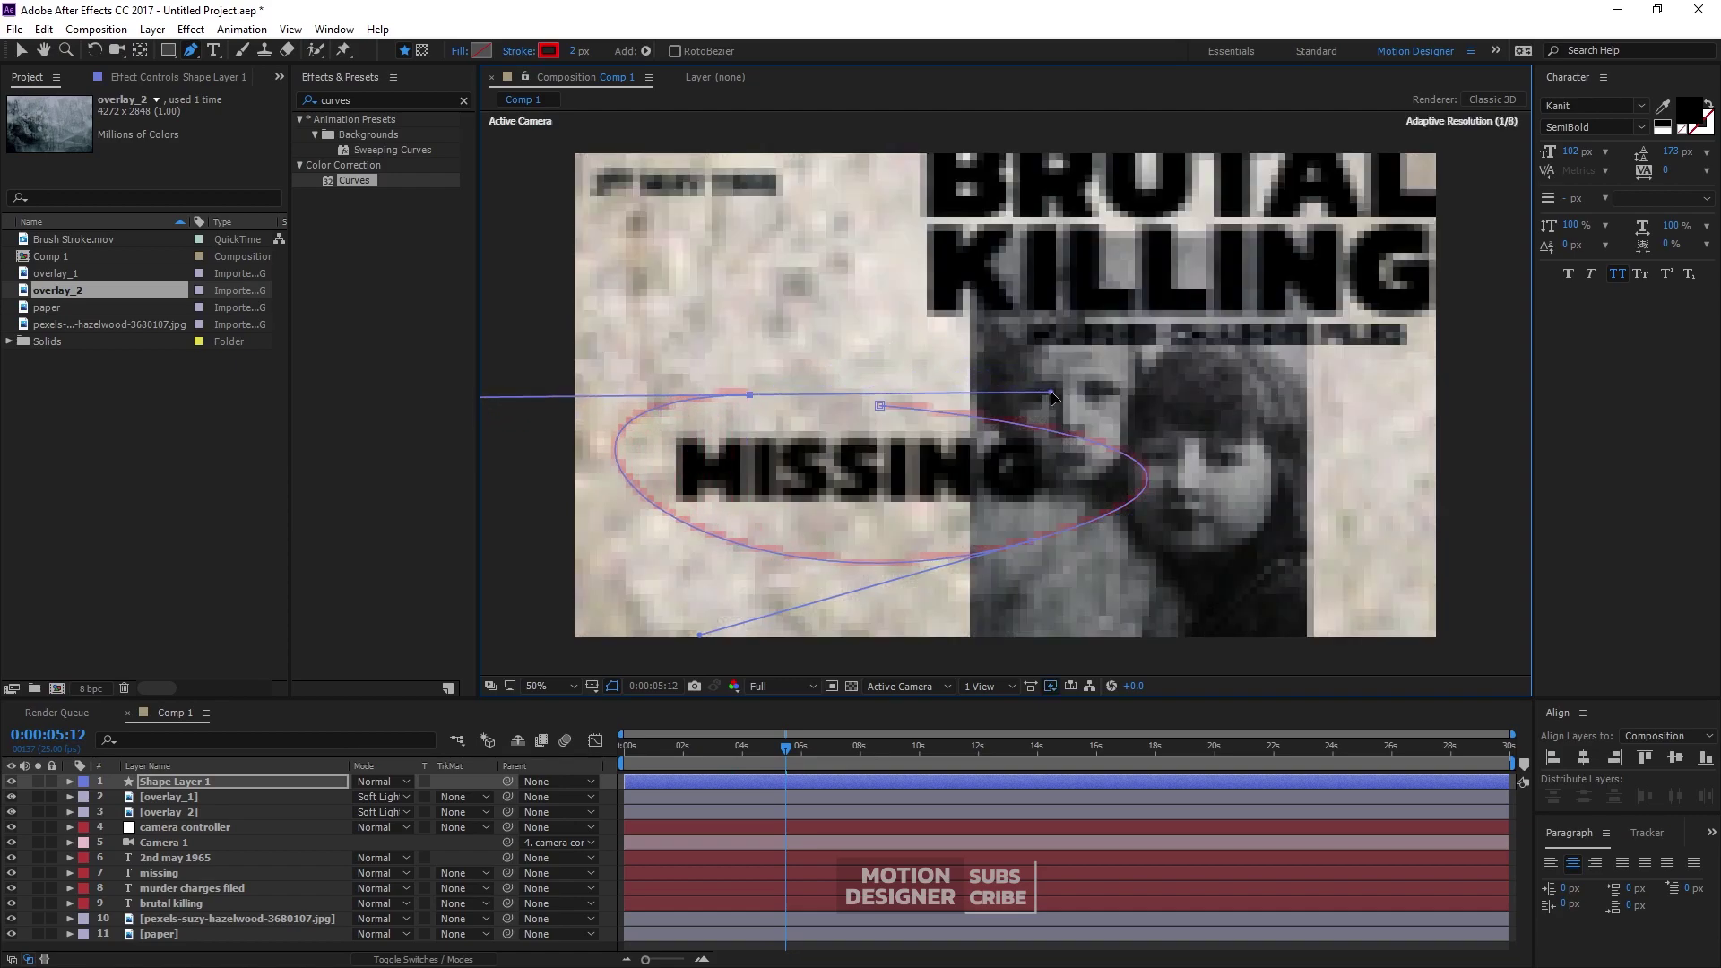
left_click(1111, 416)
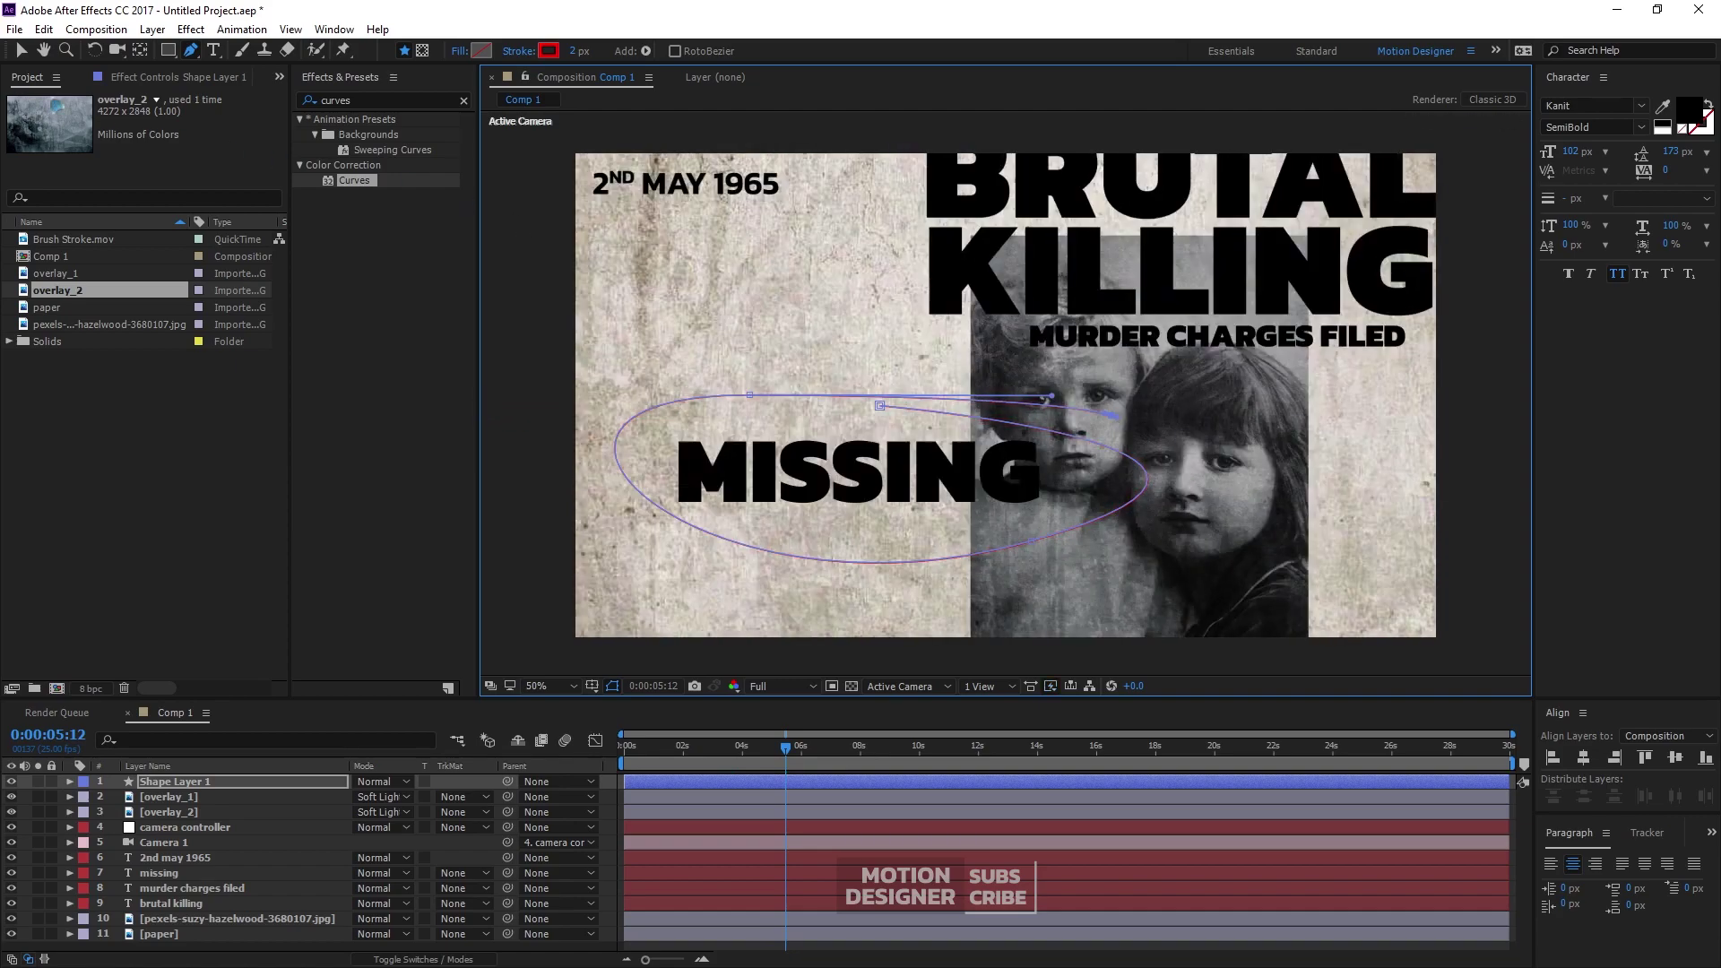
Shift the red oval slightly up and left, and raise its path's lower point closer to the "MISSING" title
key("v")
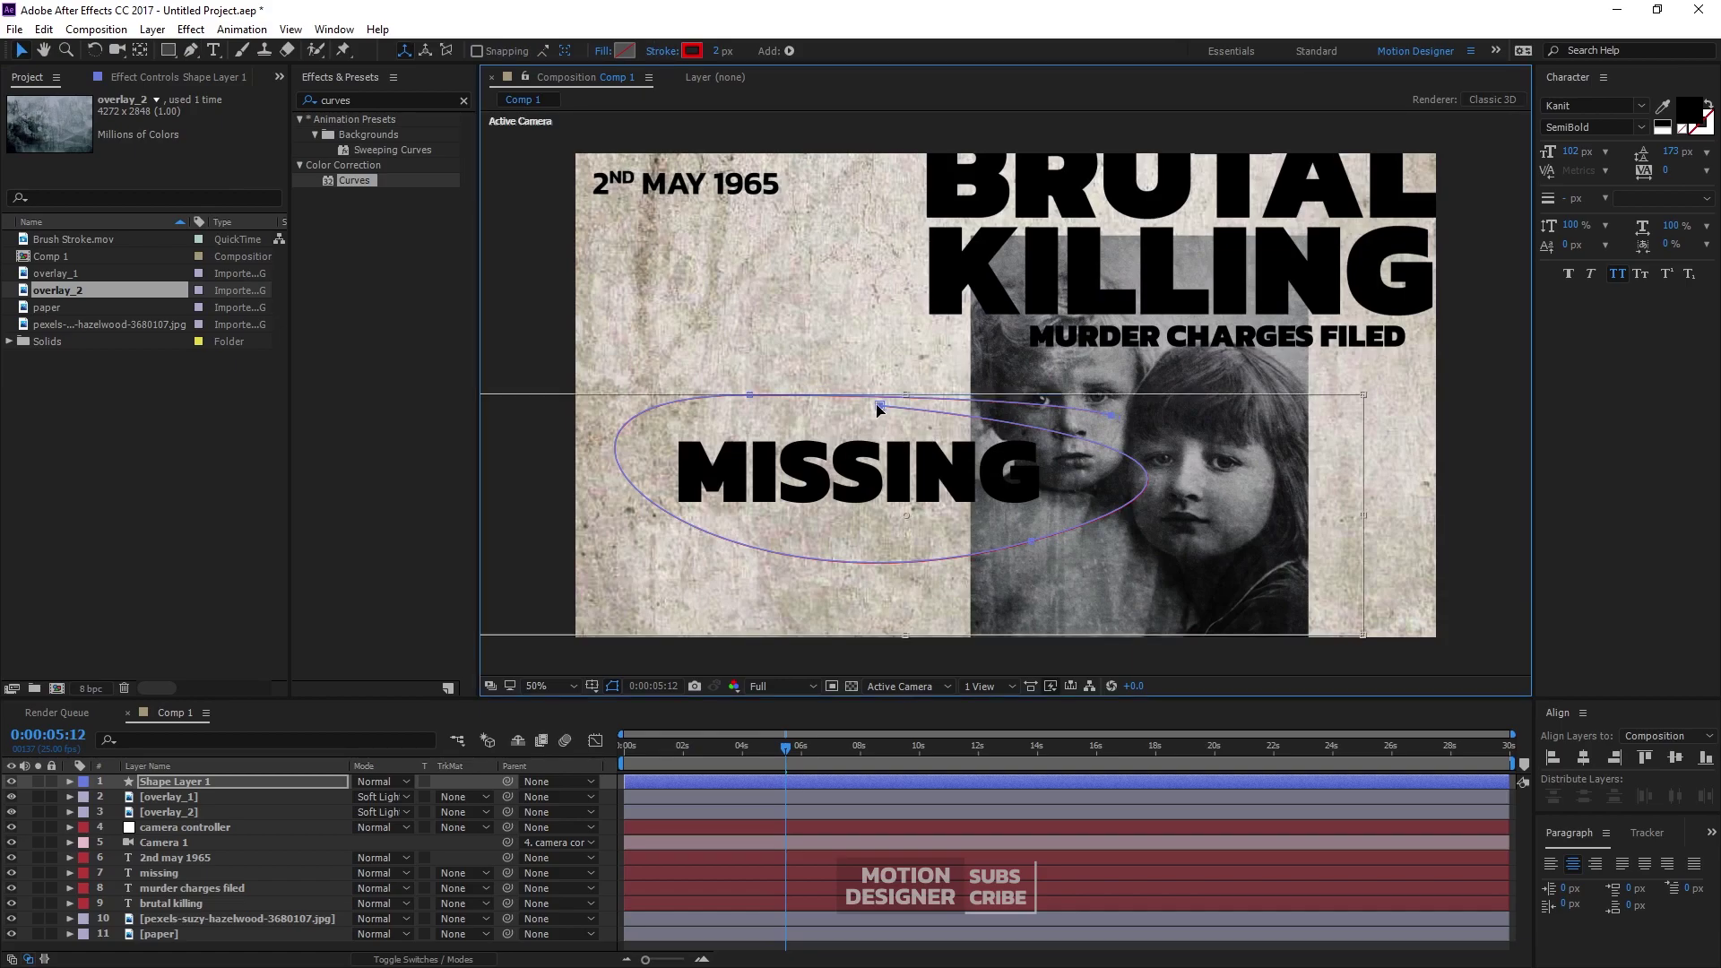
mouse_move(870, 406)
left_mouse_down()
mouse_move(830, 380)
mouse_move(899, 423)
mouse_move(864, 401)
left_mouse_up()
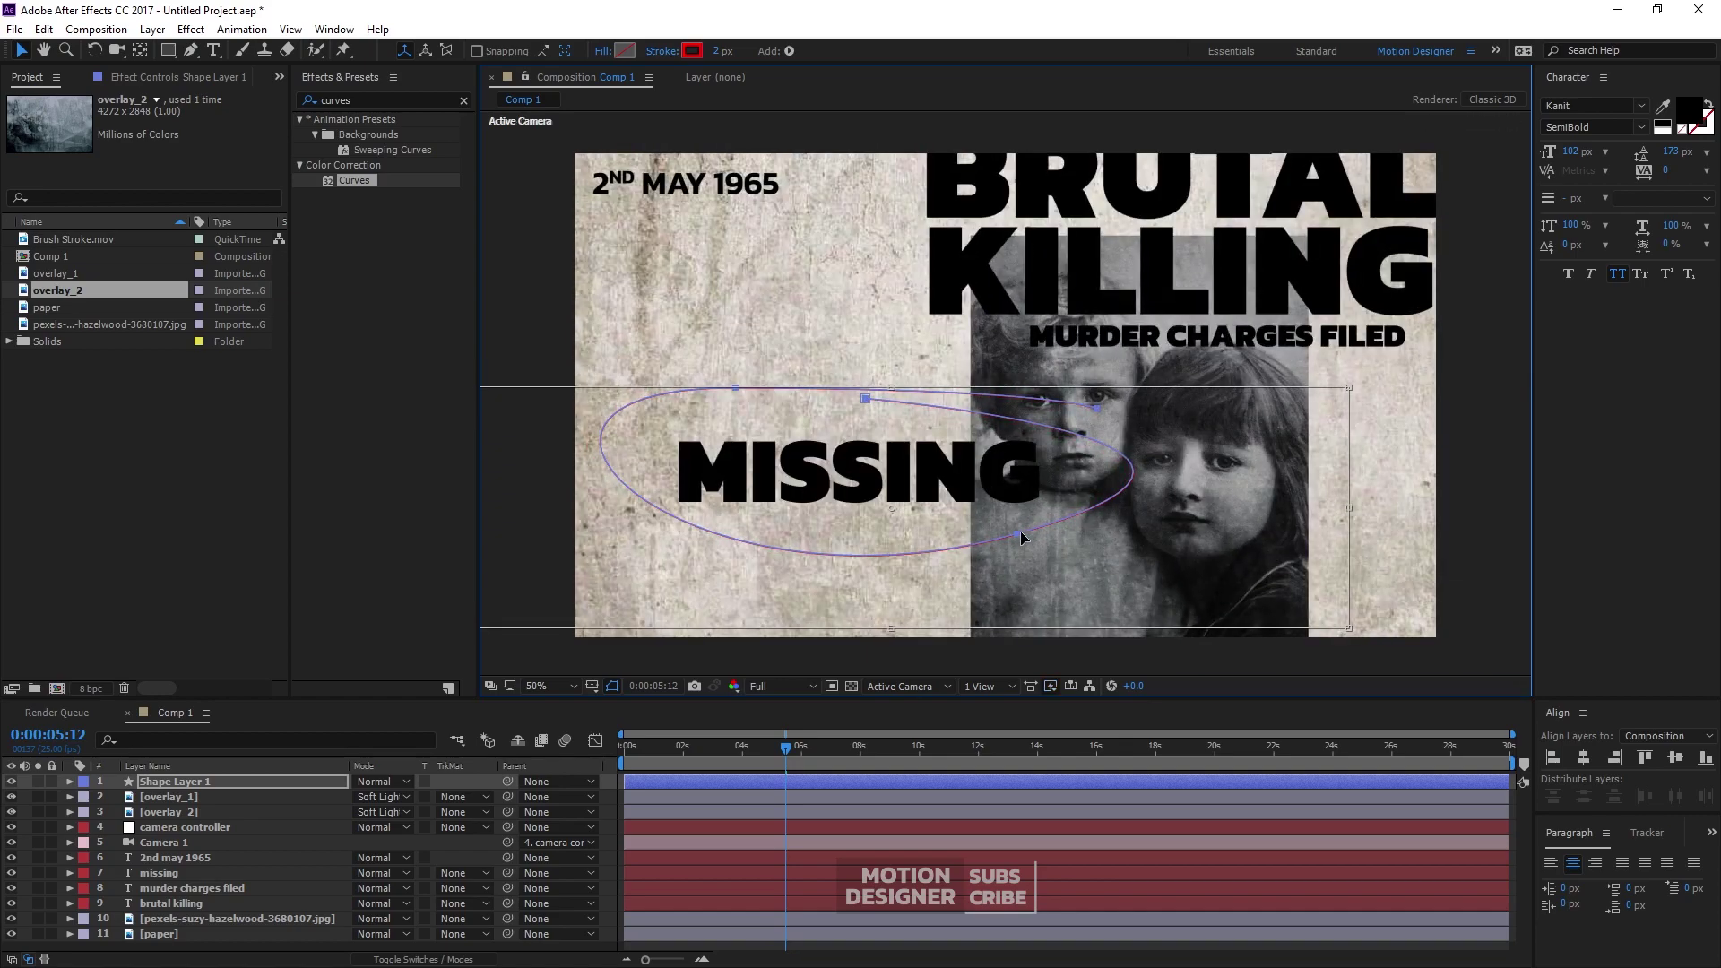
left_click(70, 782)
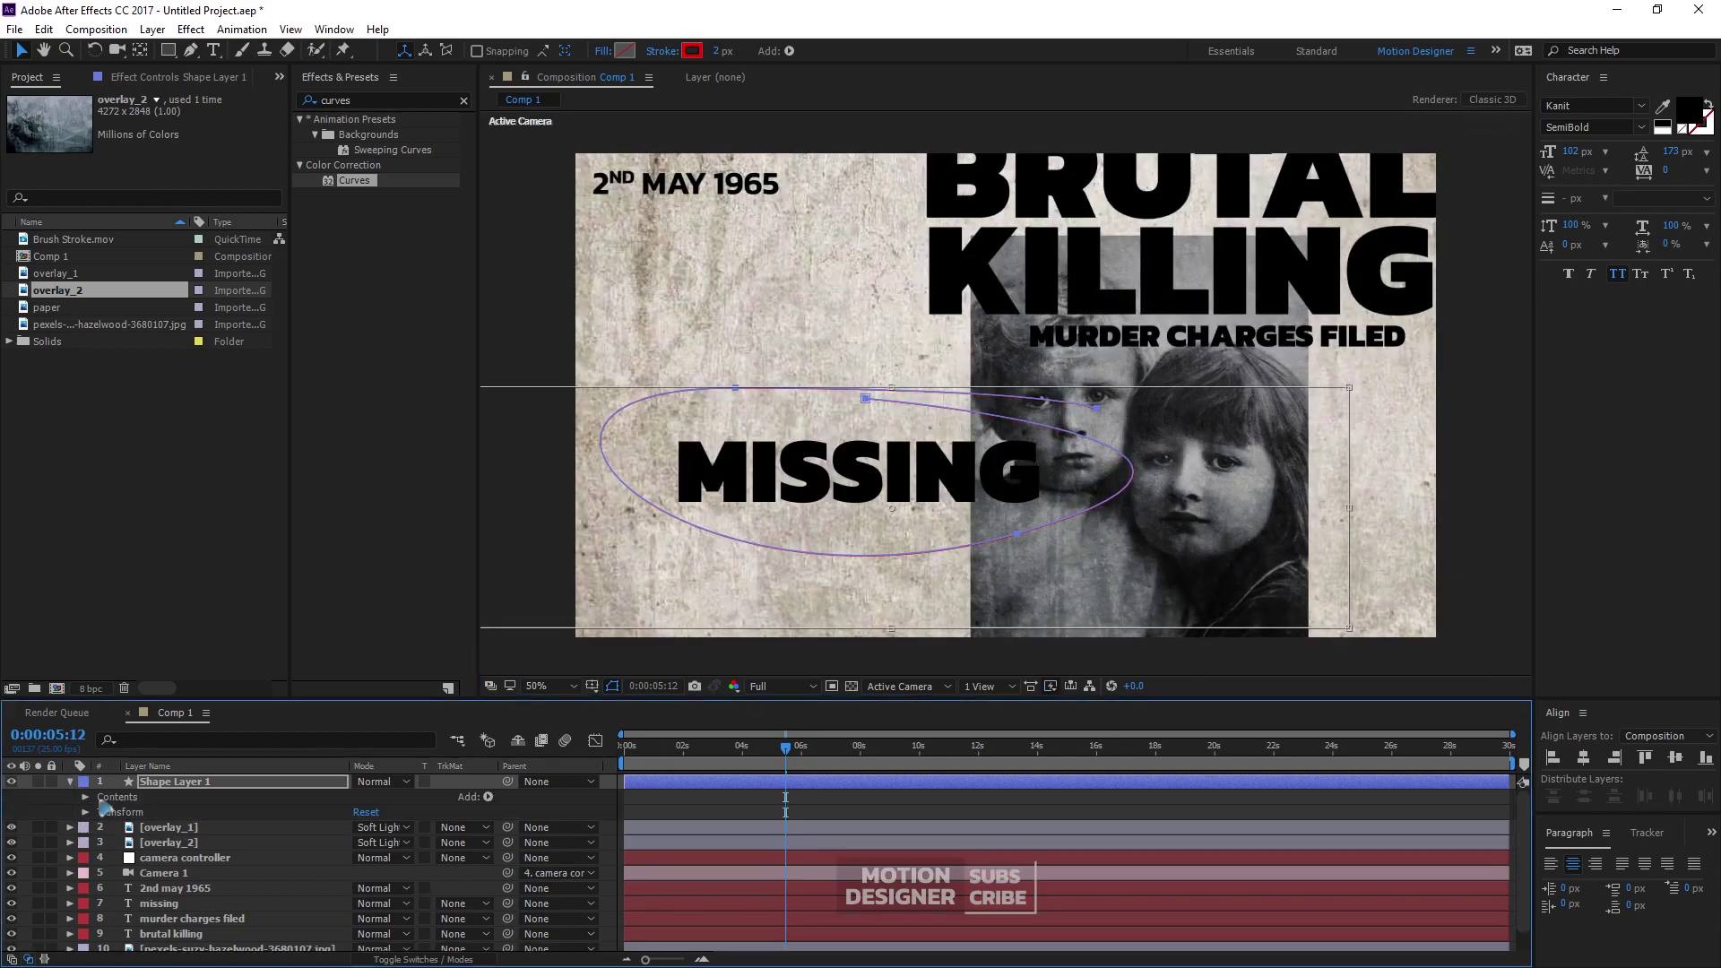
left_click(126, 798)
left_click(85, 797)
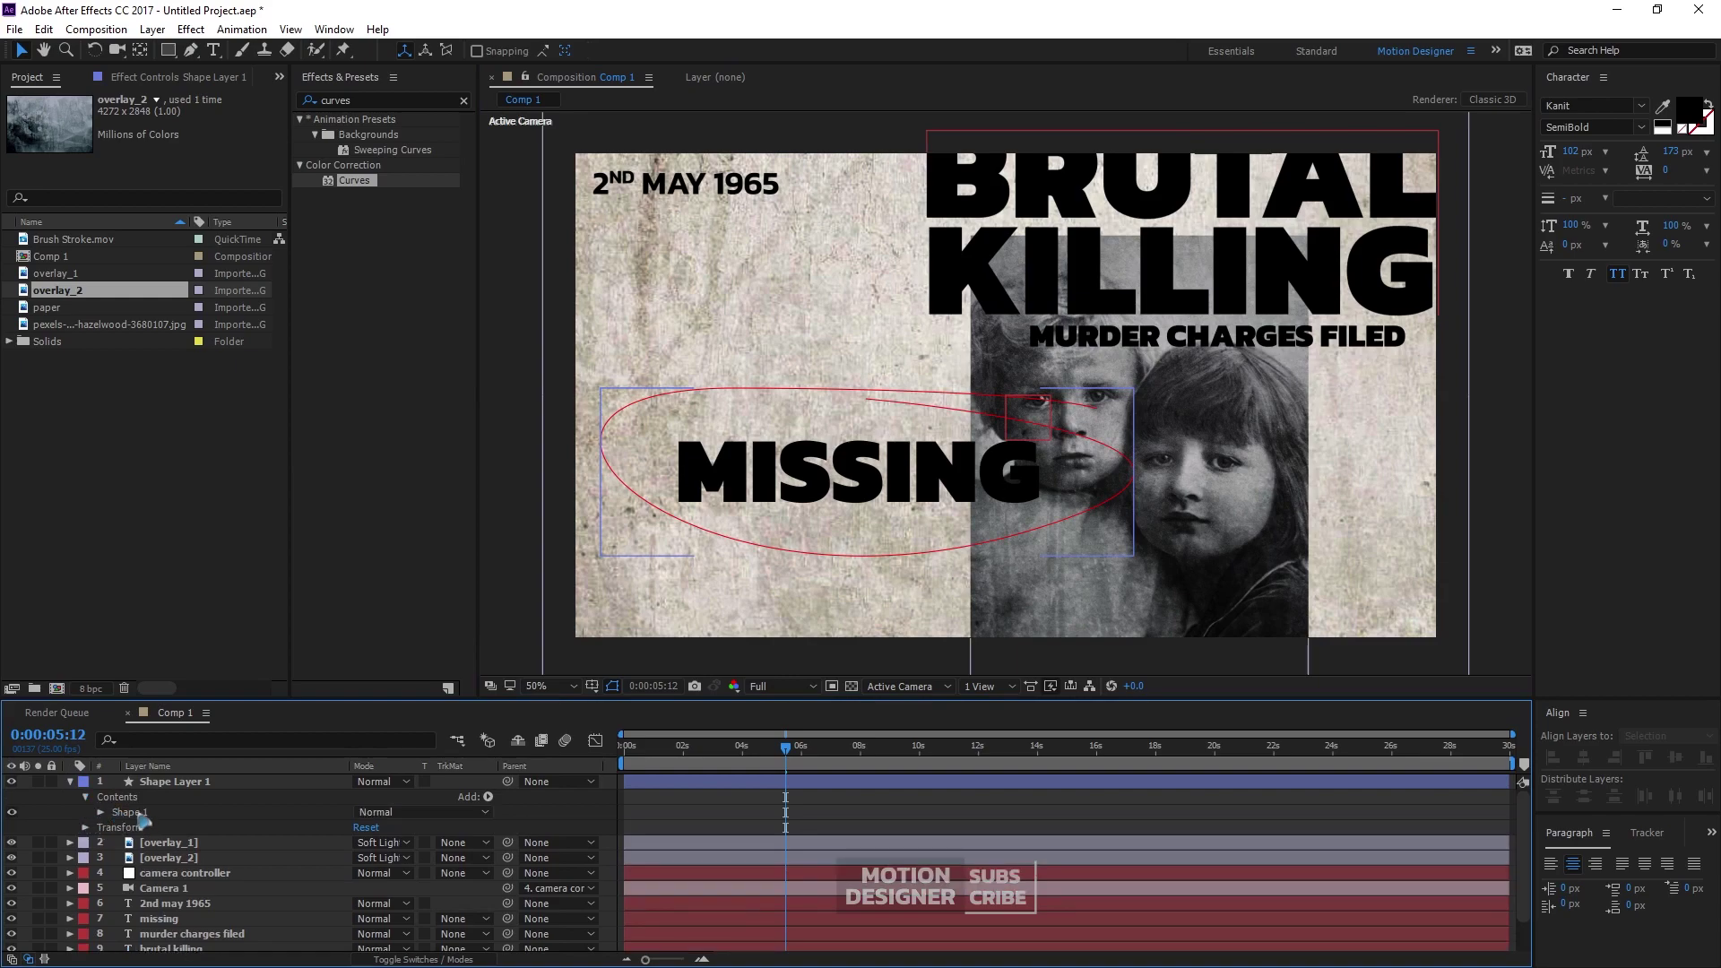
left_click(100, 812)
left_click(141, 827)
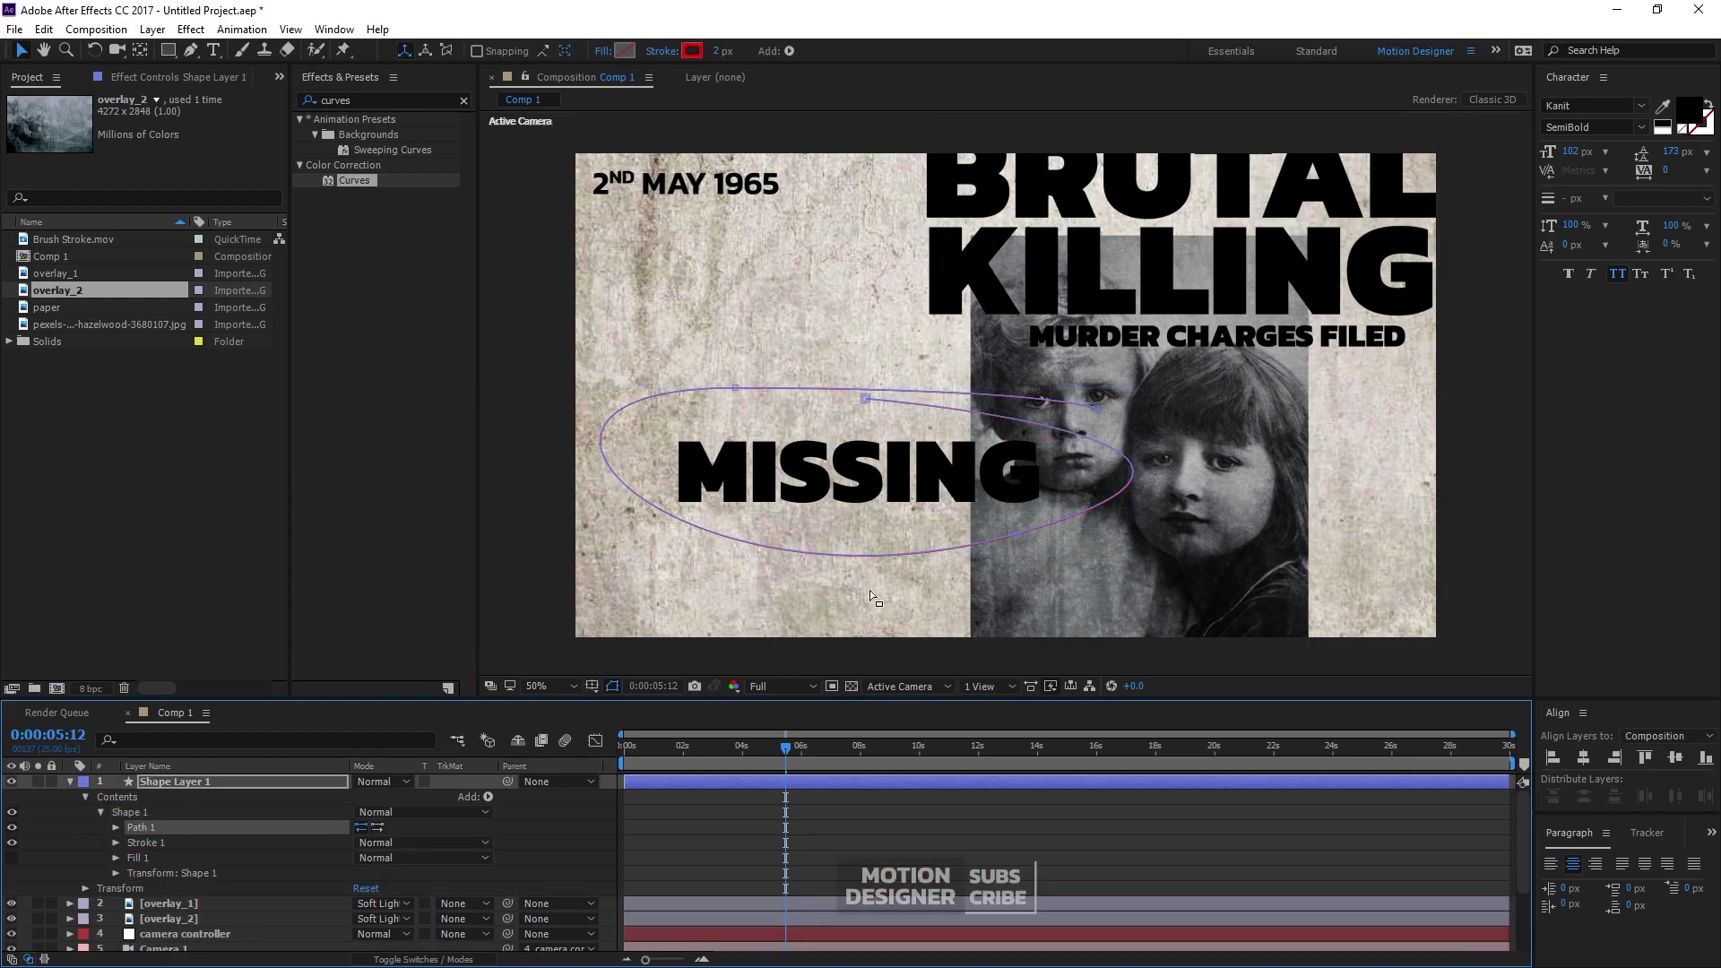
left_click(1016, 538)
left_click_drag(1018, 536, 1019, 522)
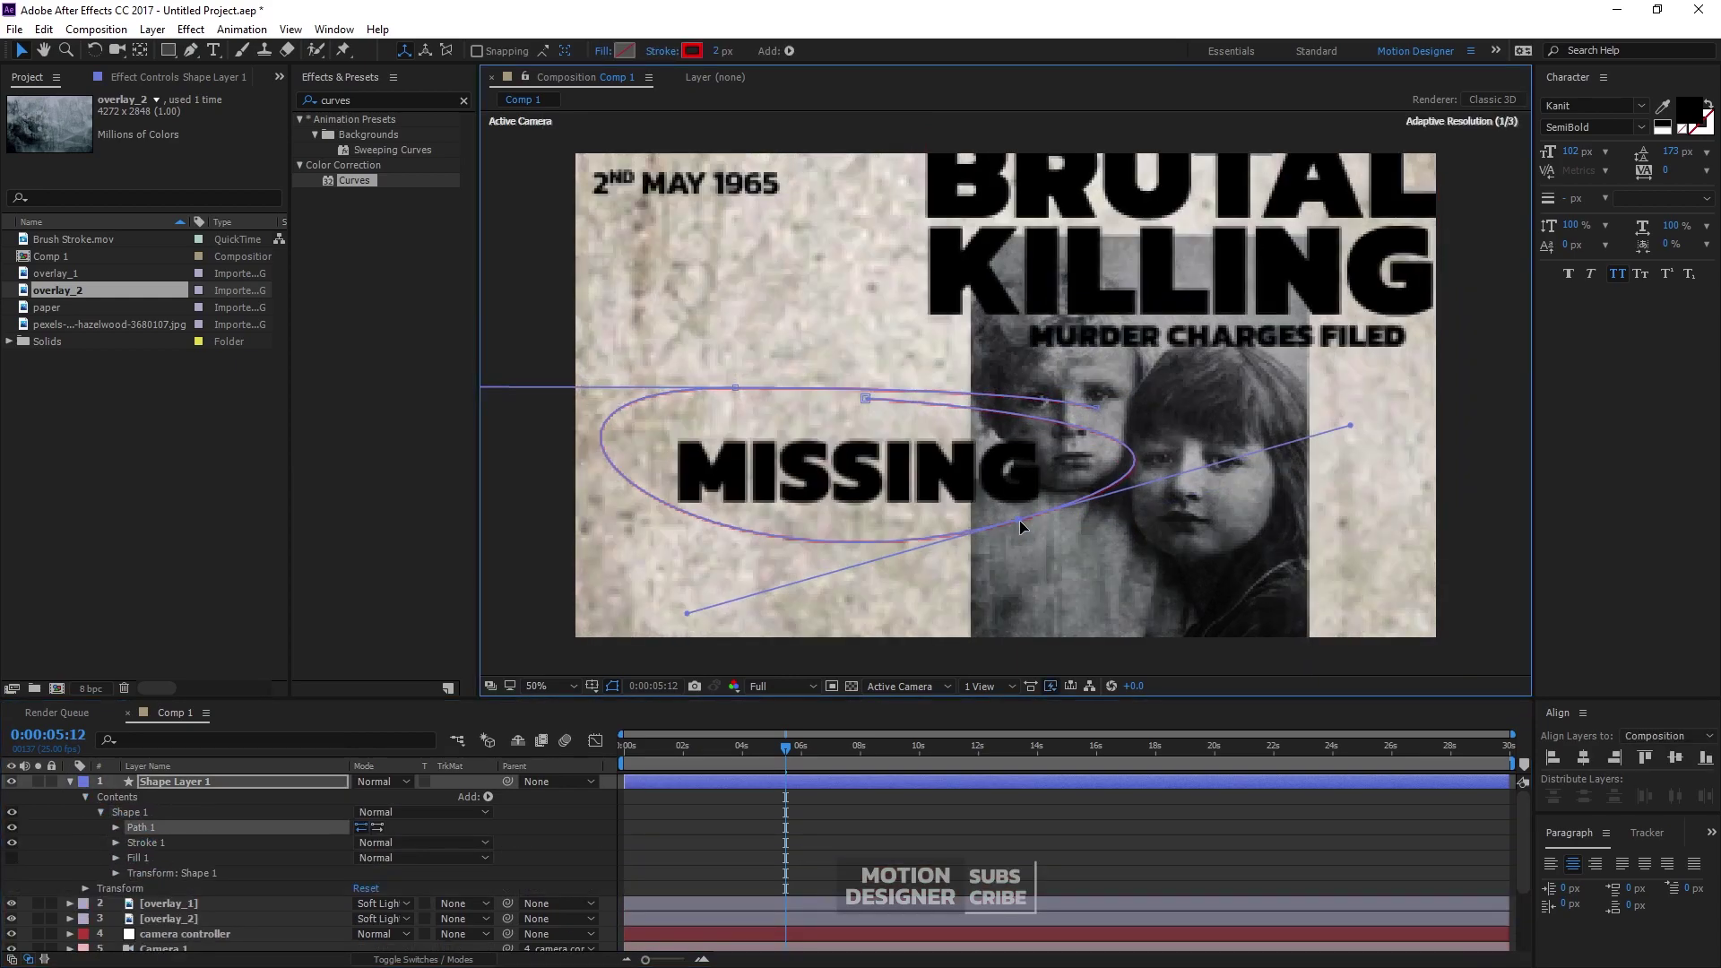
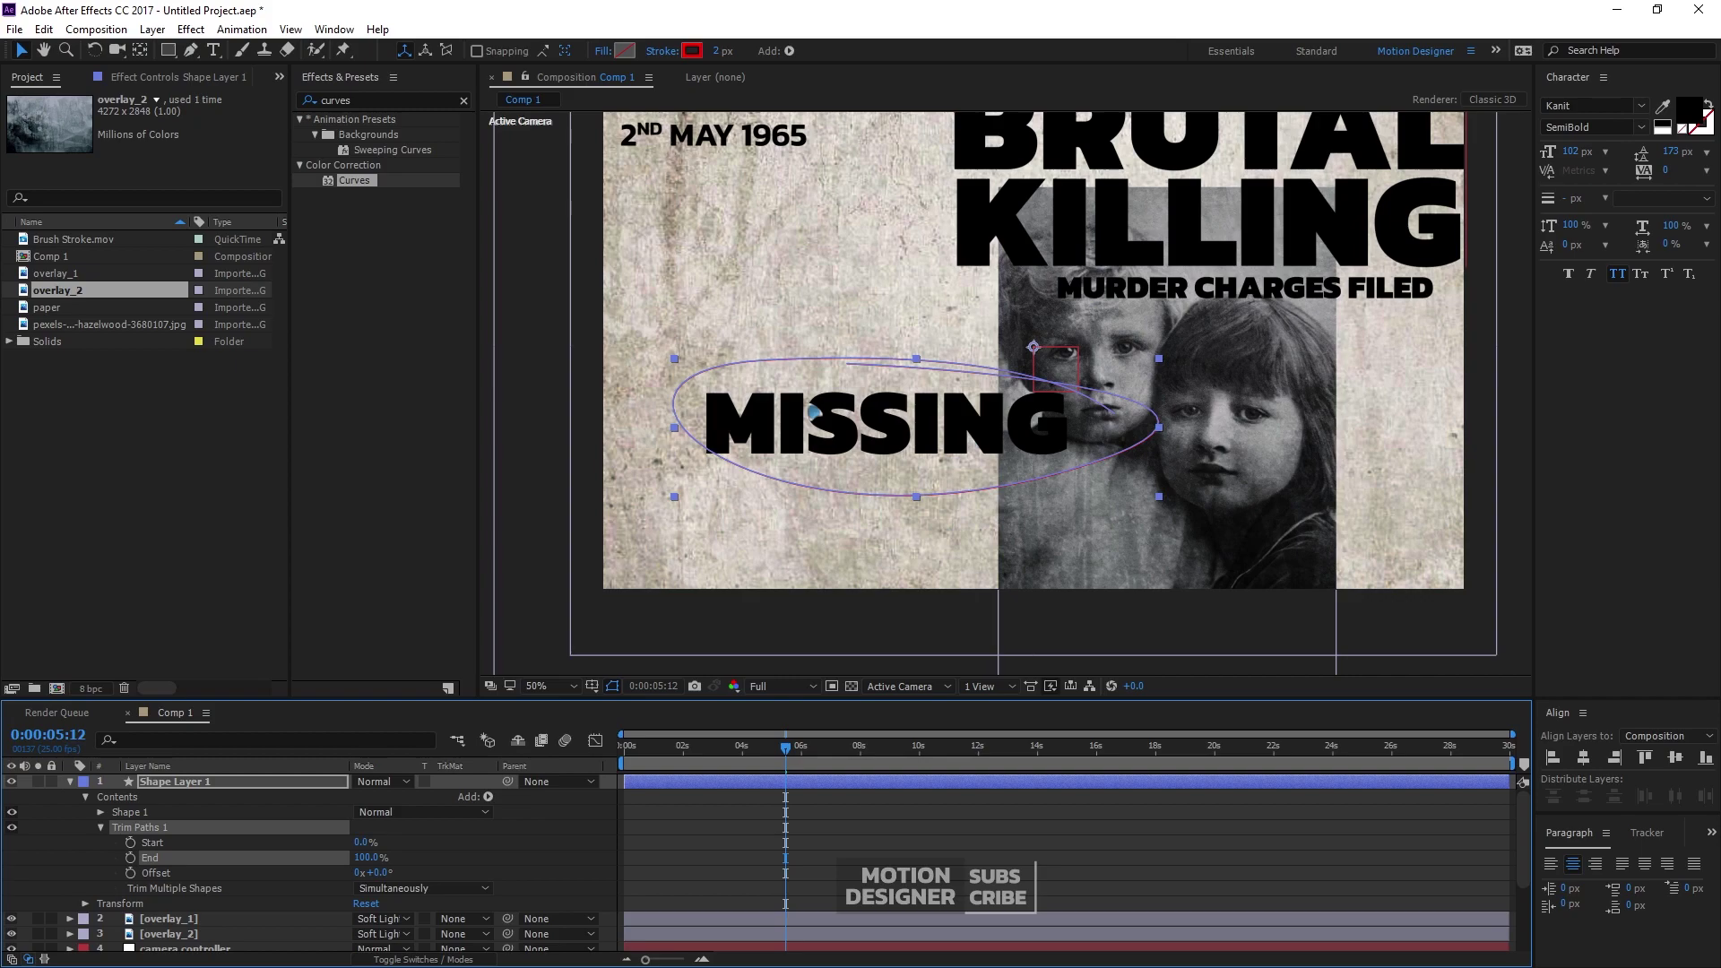
Set the red oval's Trim Paths End to 0% and start keyframing it at 0:00:05:12
key("ctrl+shift+h")
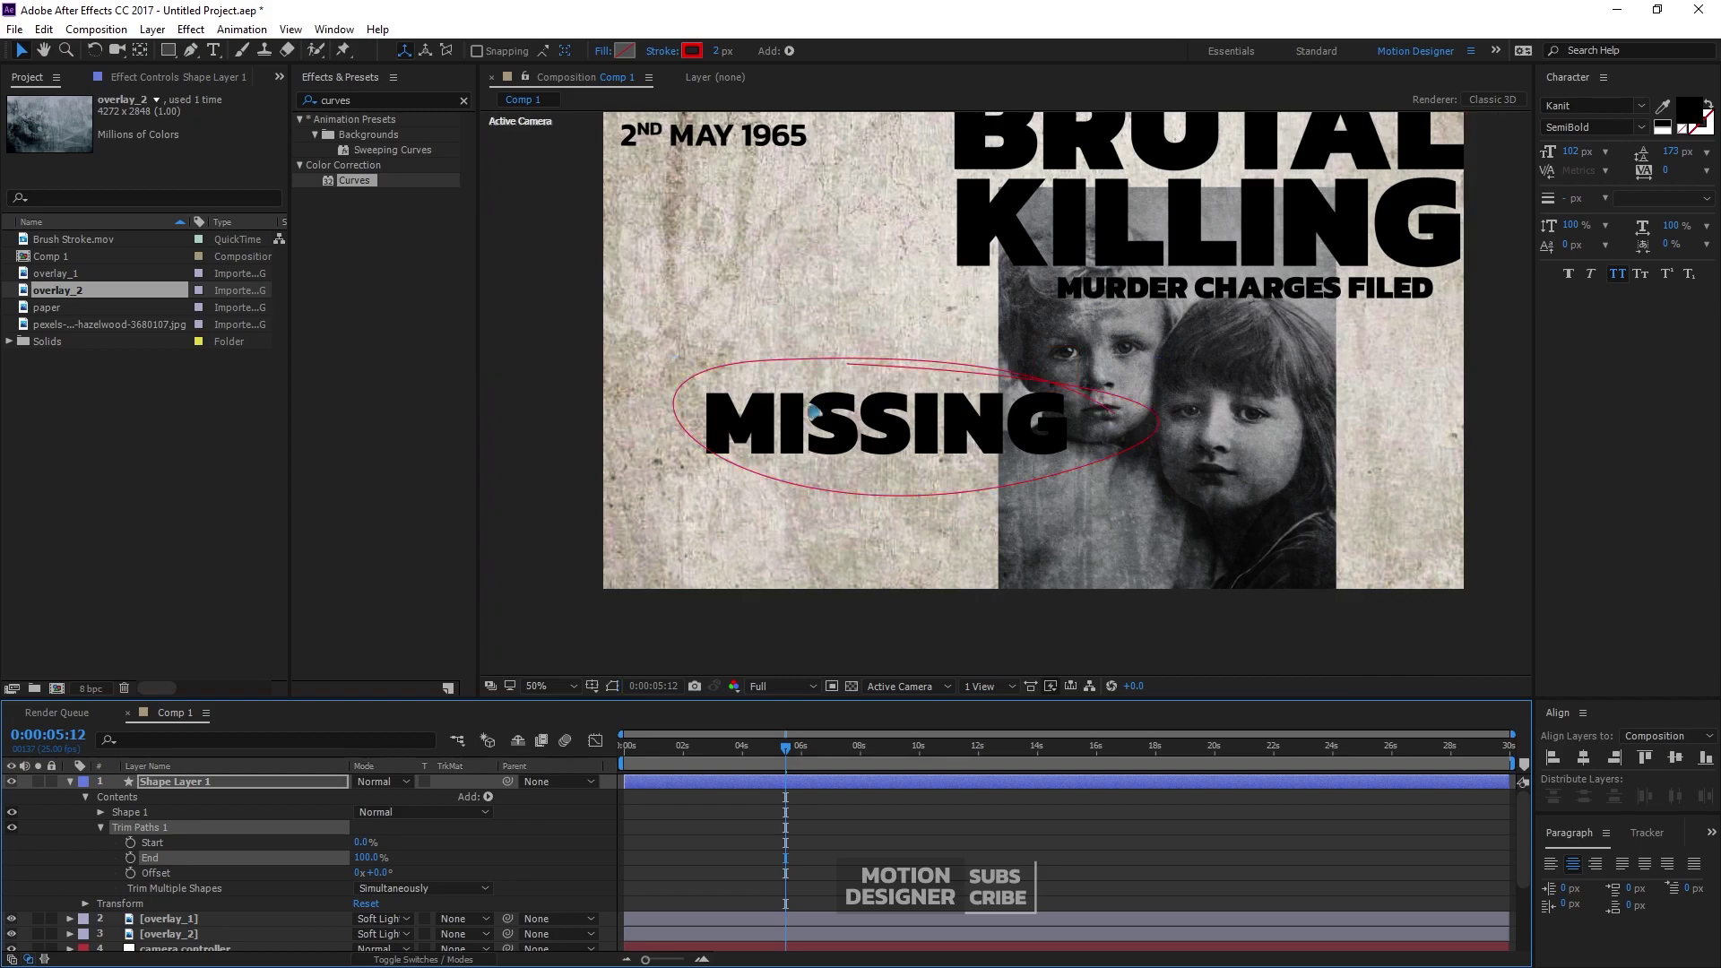
left_click_drag(368, 857, 100, 893)
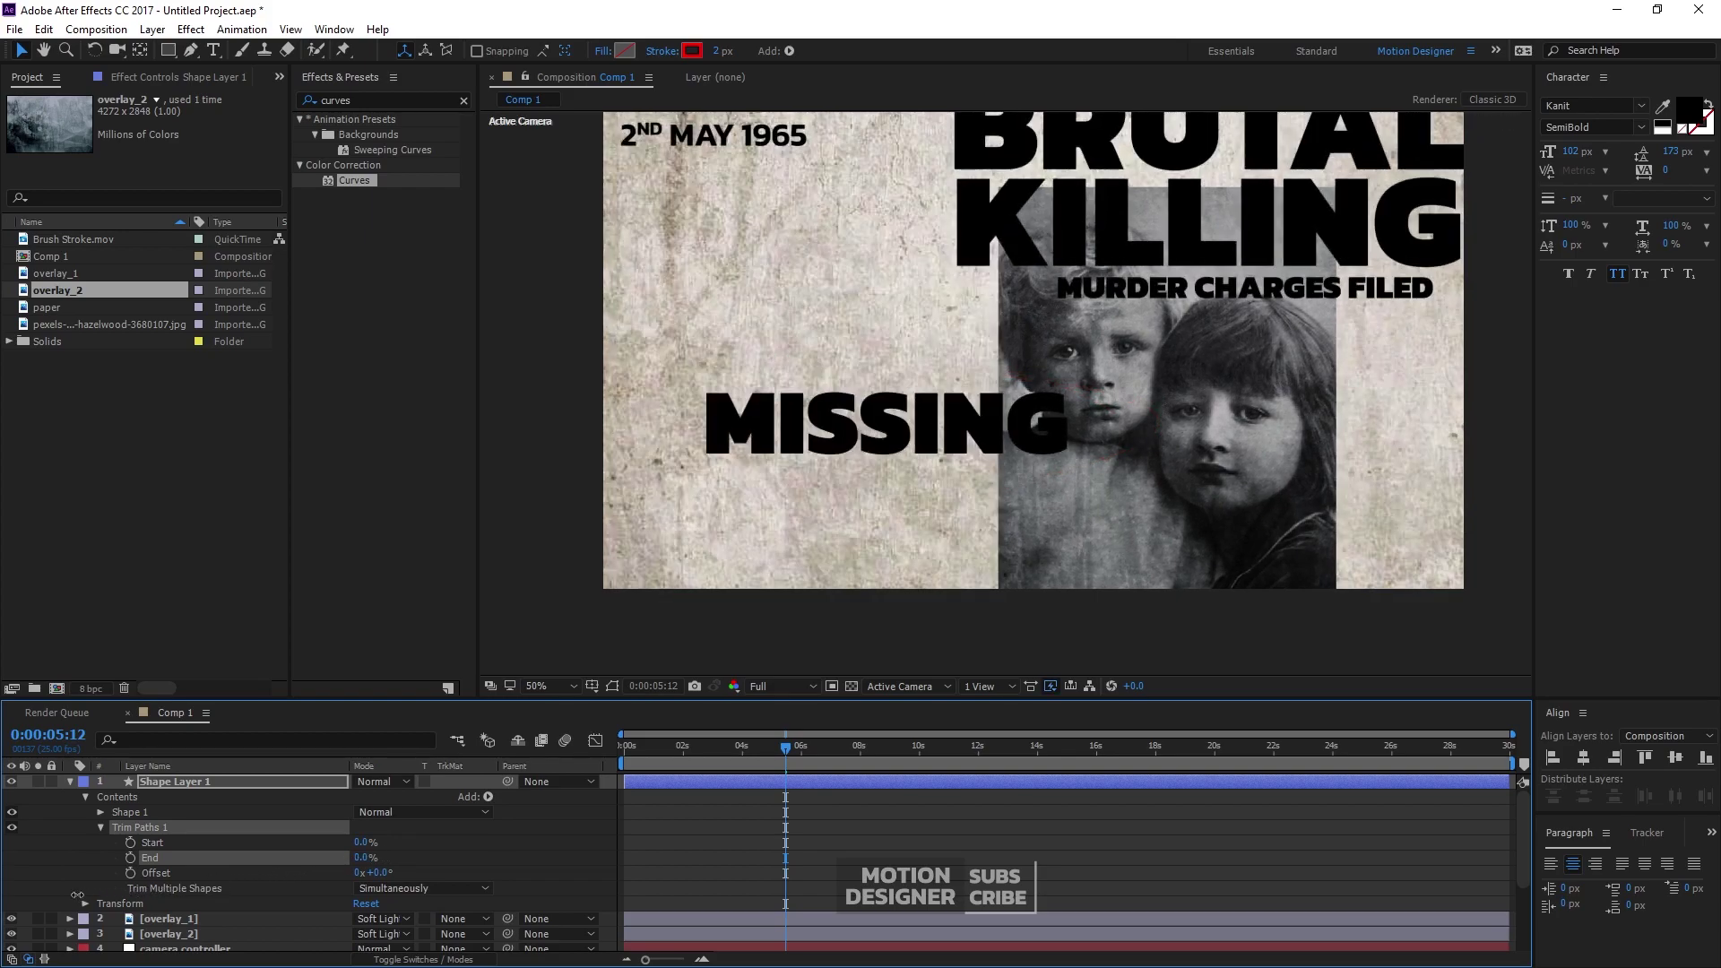
left_click(131, 858)
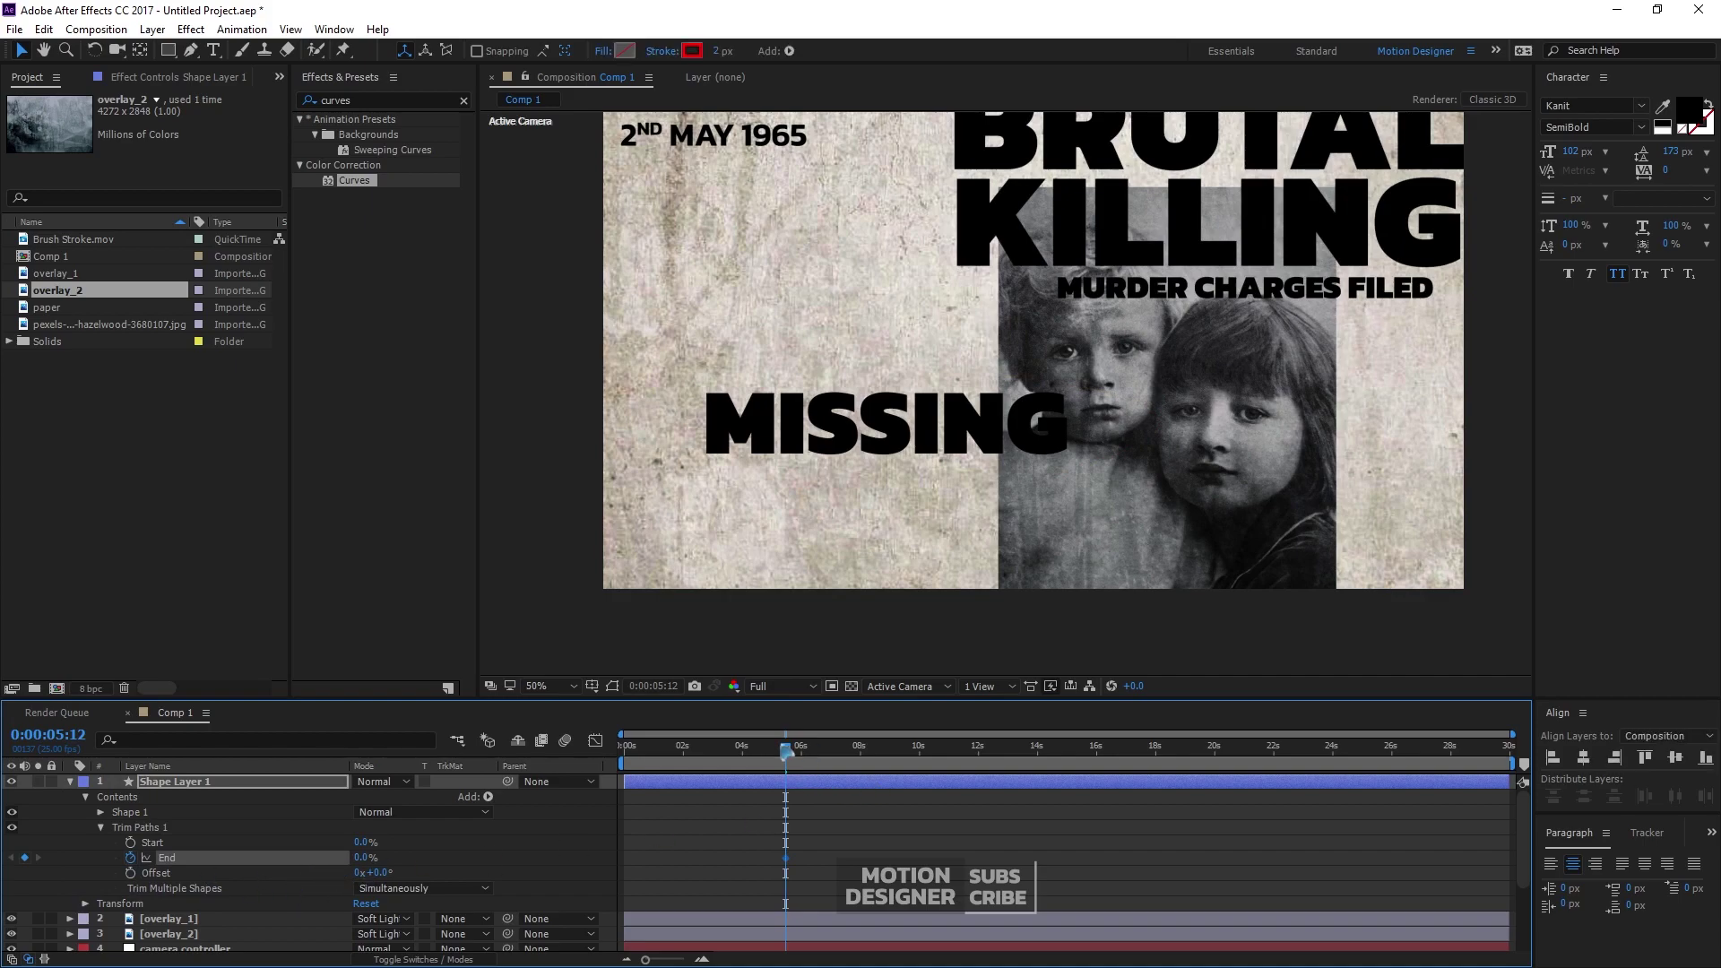
Keyframe the Trim Paths End at 100% about two seconds further on and preview the oval drawing itself
key("space")
left_click_drag(362, 862, 674, 778)
left_click(767, 754)
left_click(932, 867)
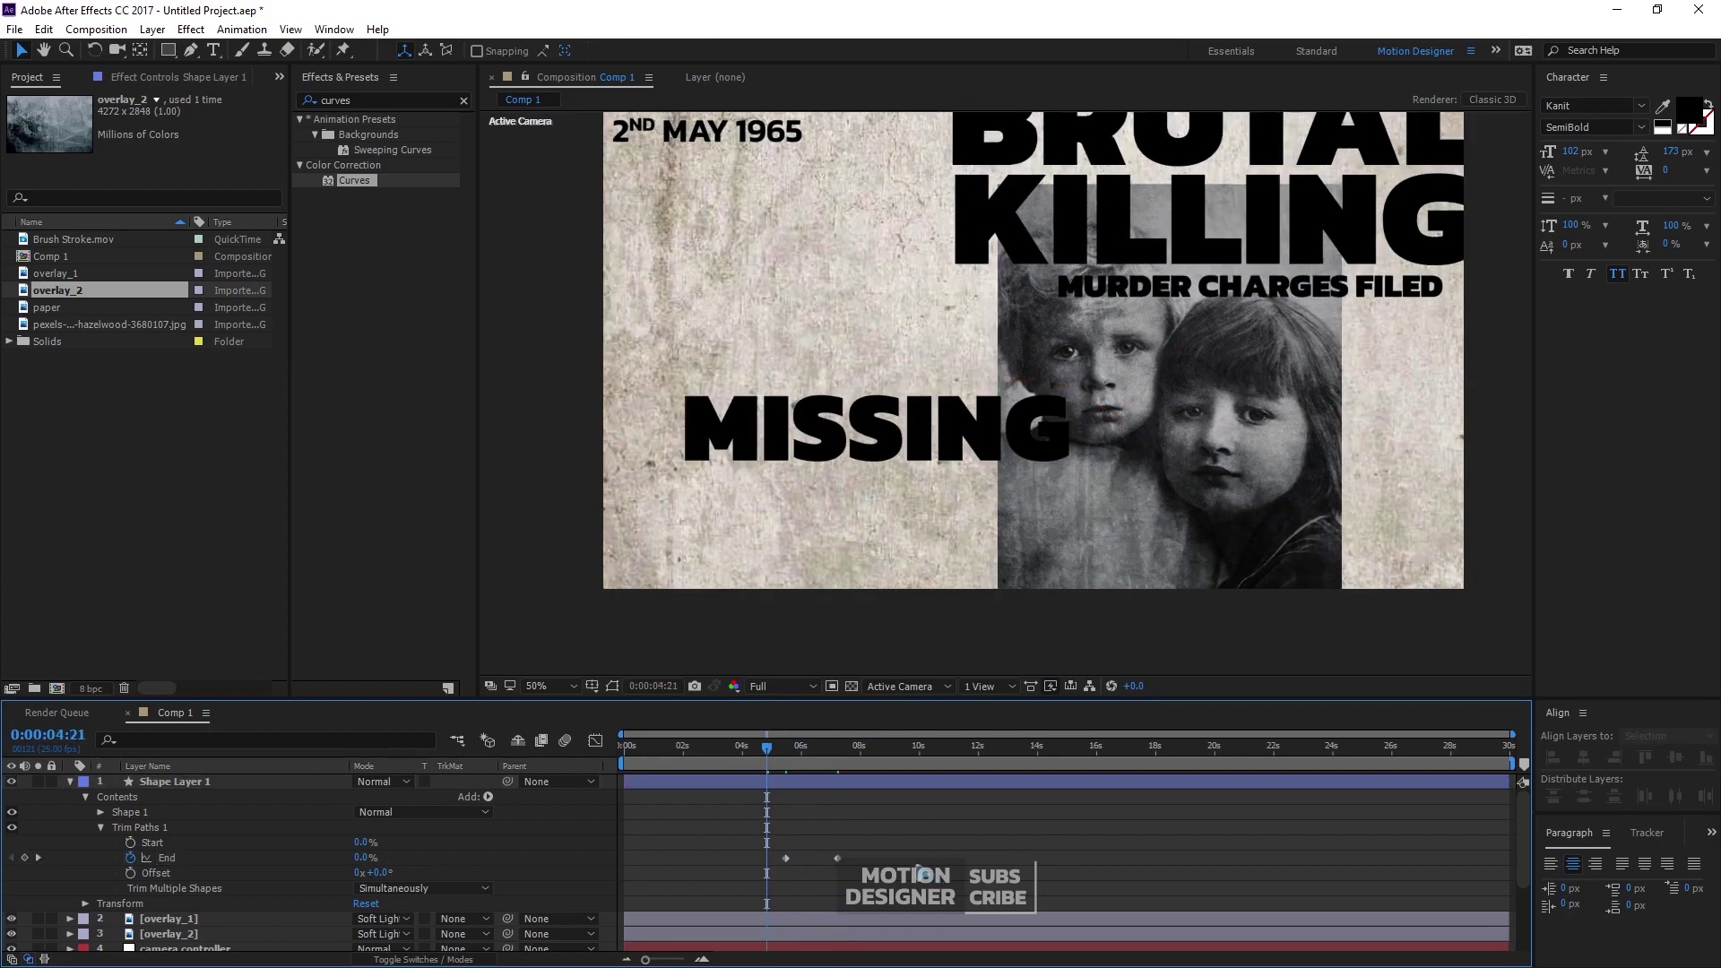
key("space")
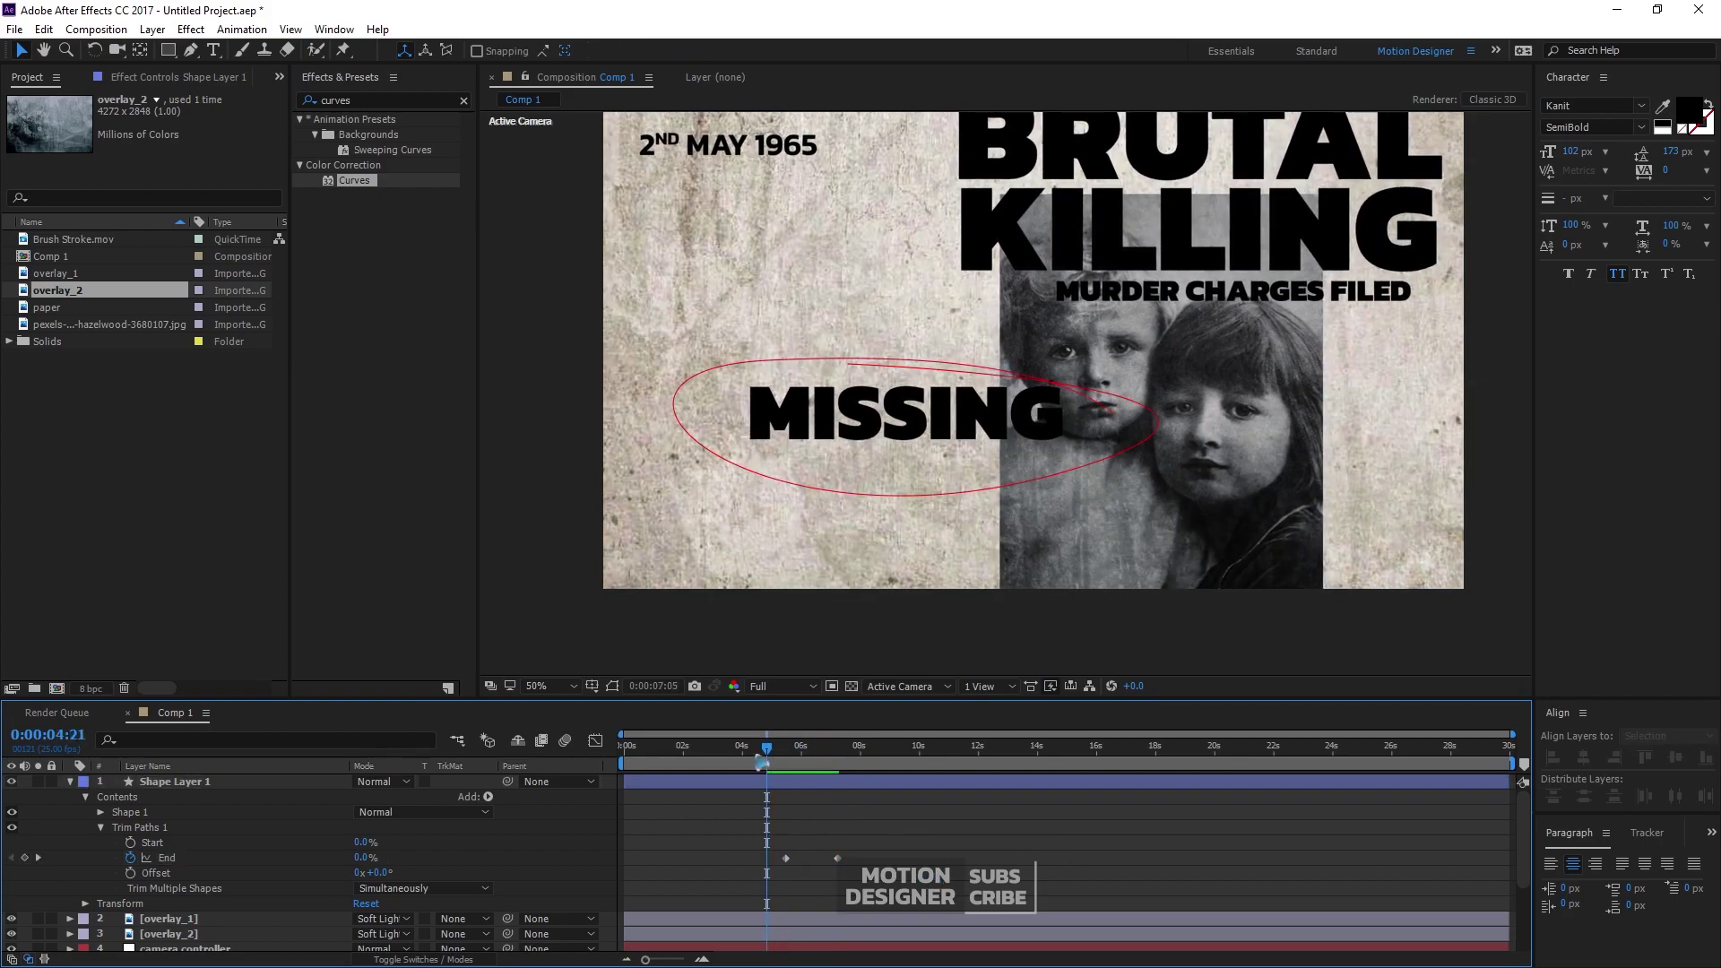
Apply Easy Ease to both End keyframes and move them earlier so the oval starts drawing just before 0:00:03:24
left_click(756, 749)
left_click_drag(910, 851, 688, 887)
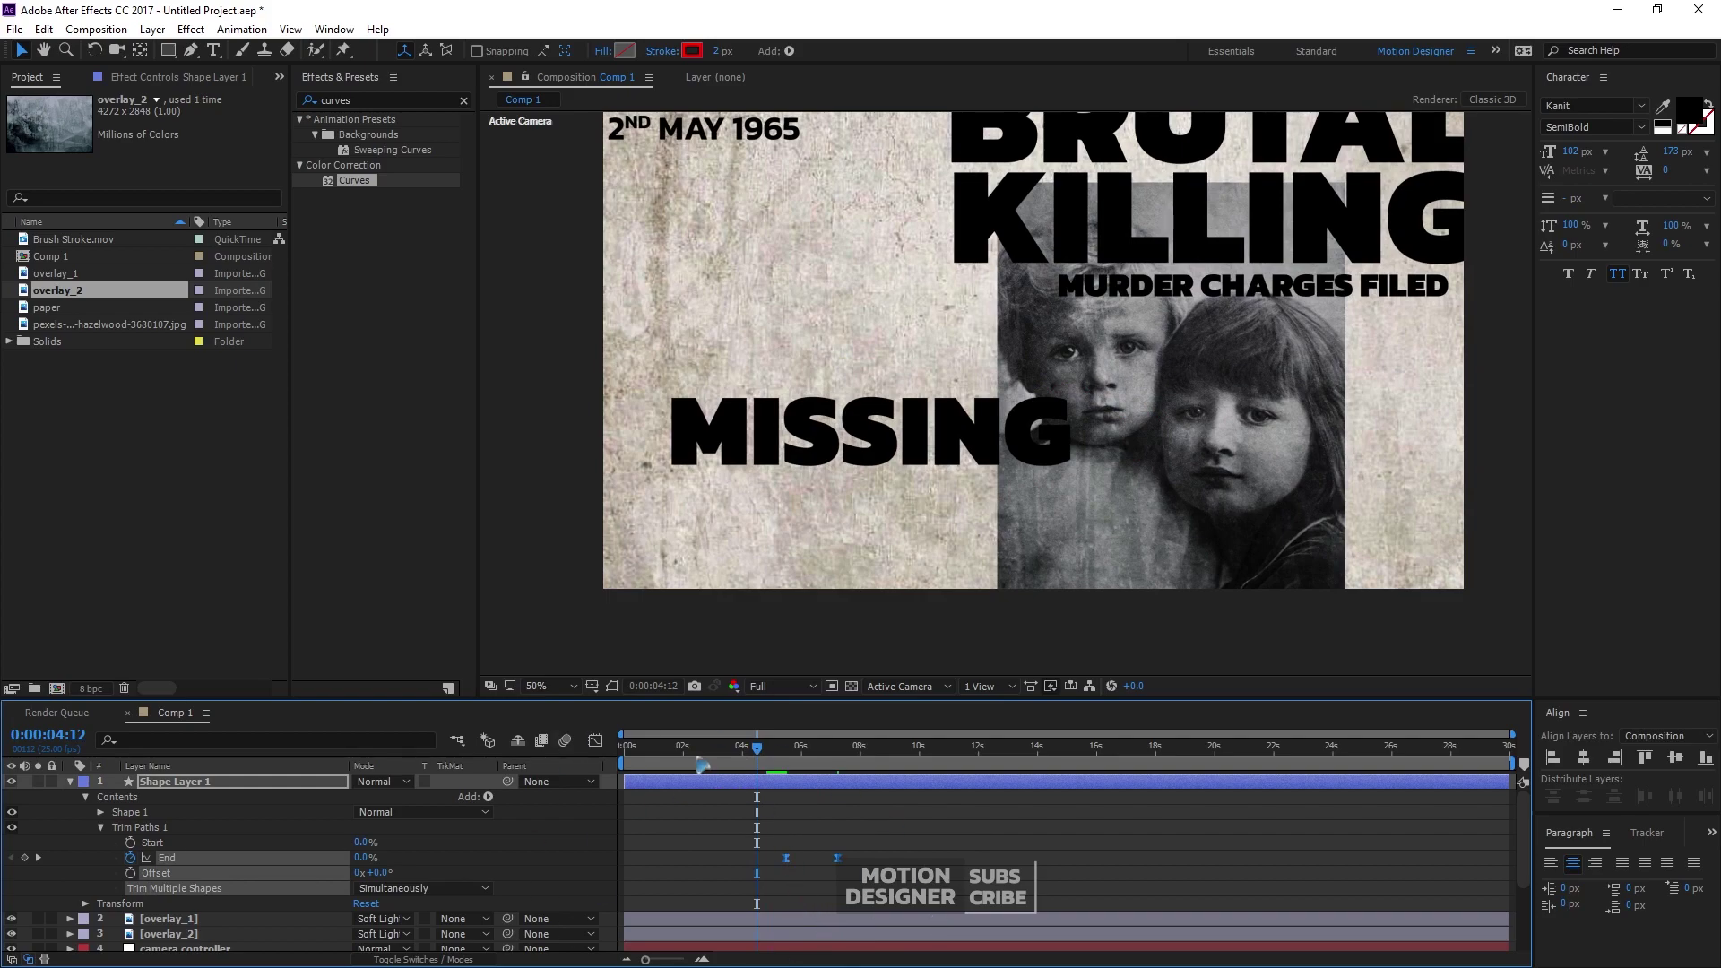
key("Home")
key("space")
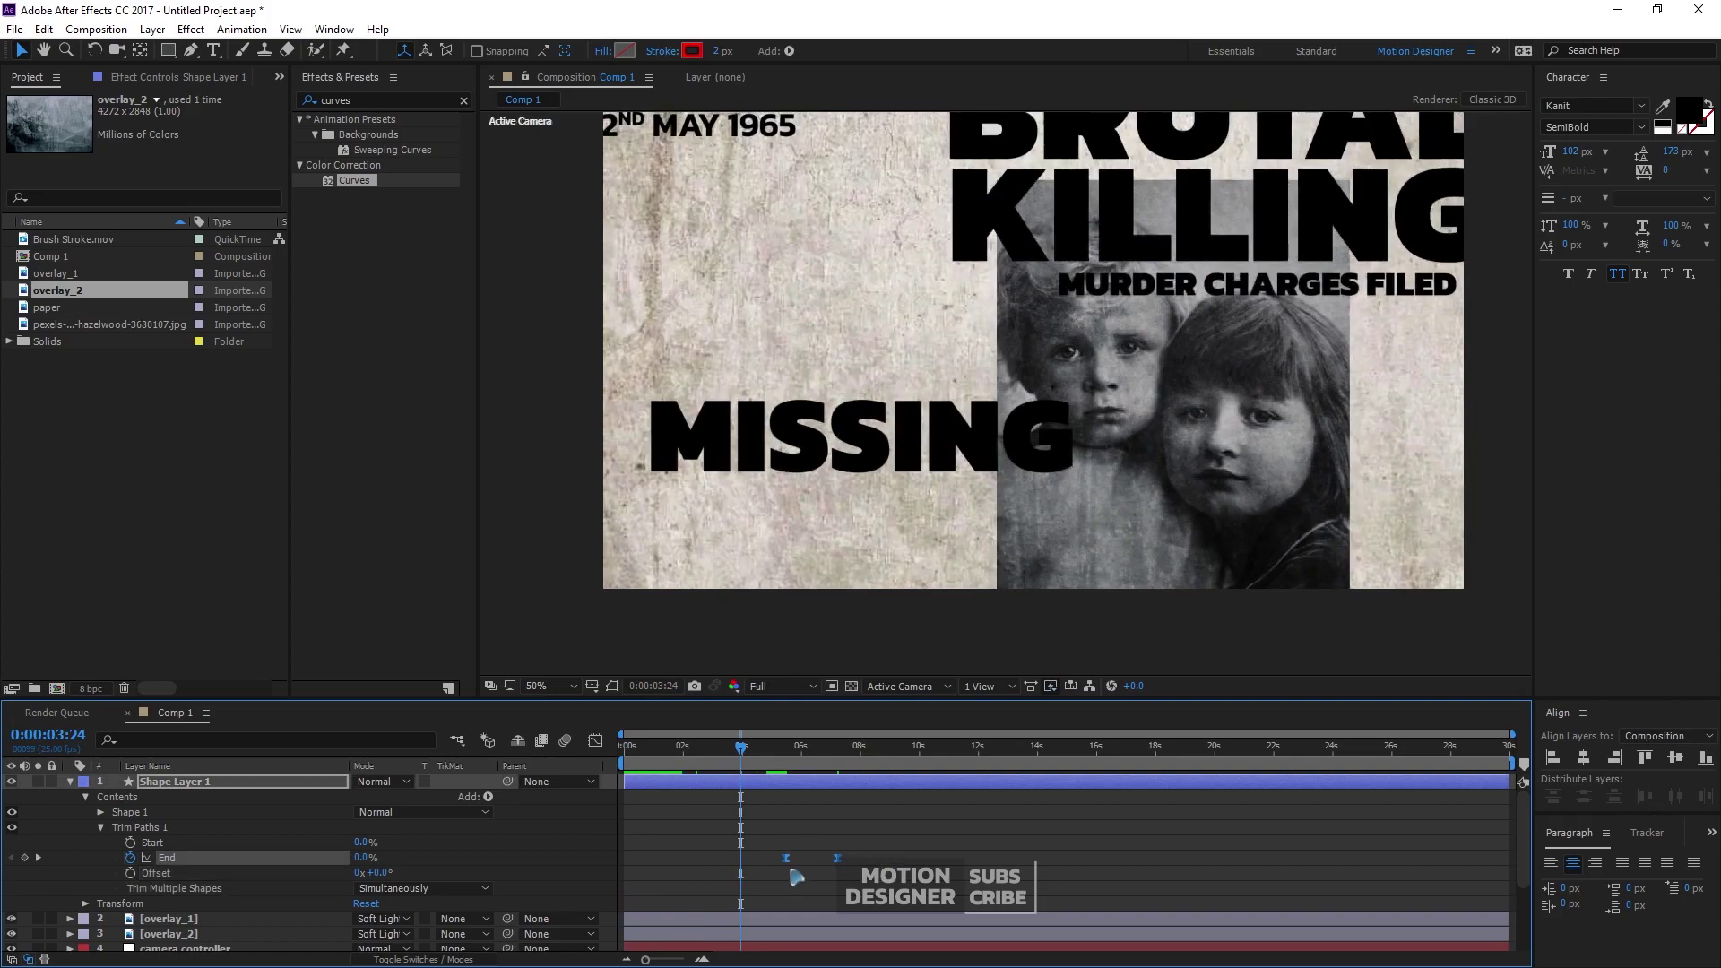
left_click_drag(791, 866, 744, 866)
left_click(72, 782)
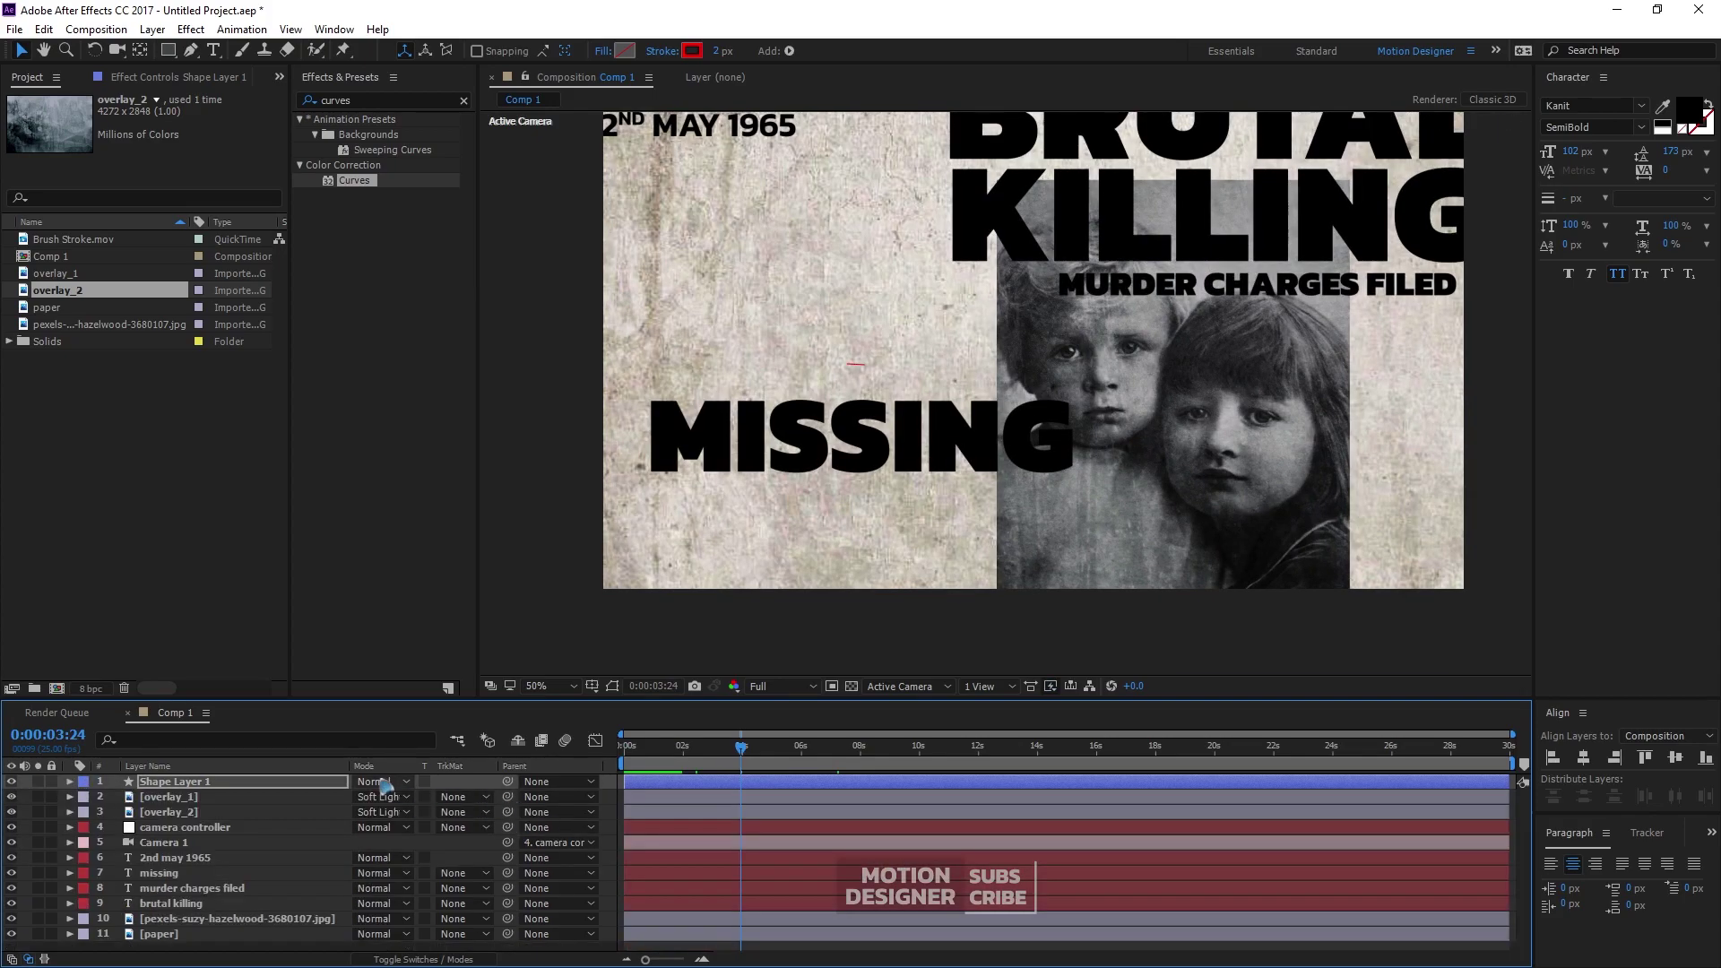
Make Shape Layer 1 a 3D layer and give it the same position as the "missing" text layer
key("F4")
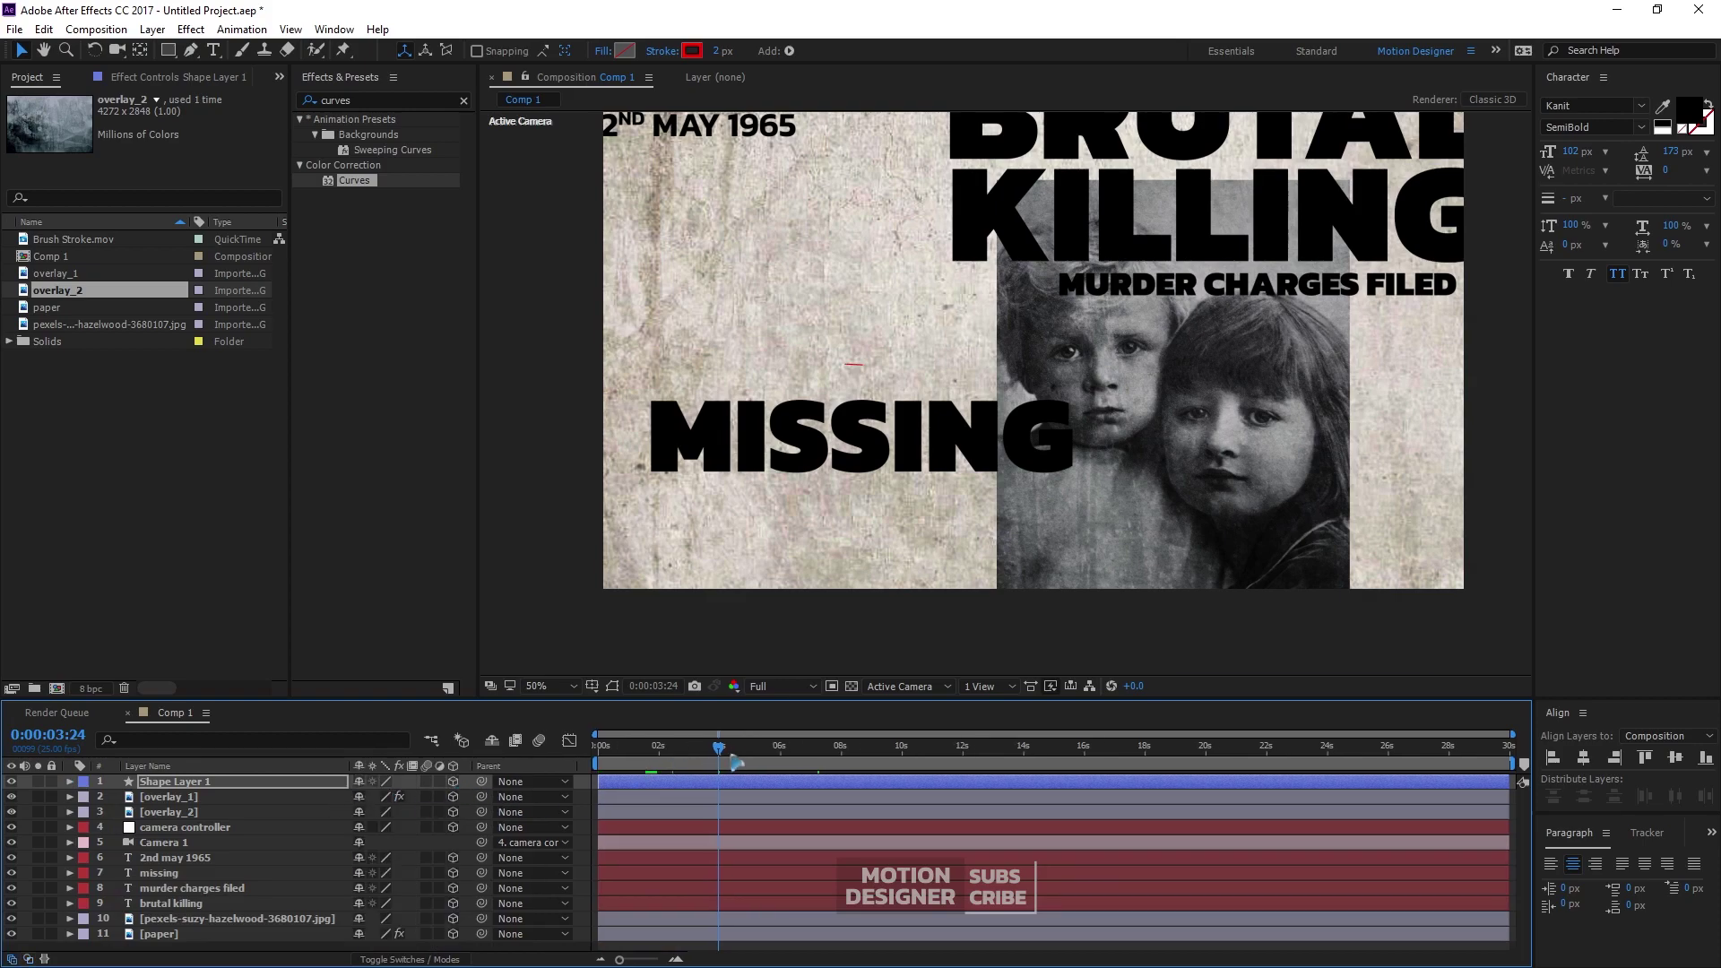
left_click_drag(733, 761, 825, 742)
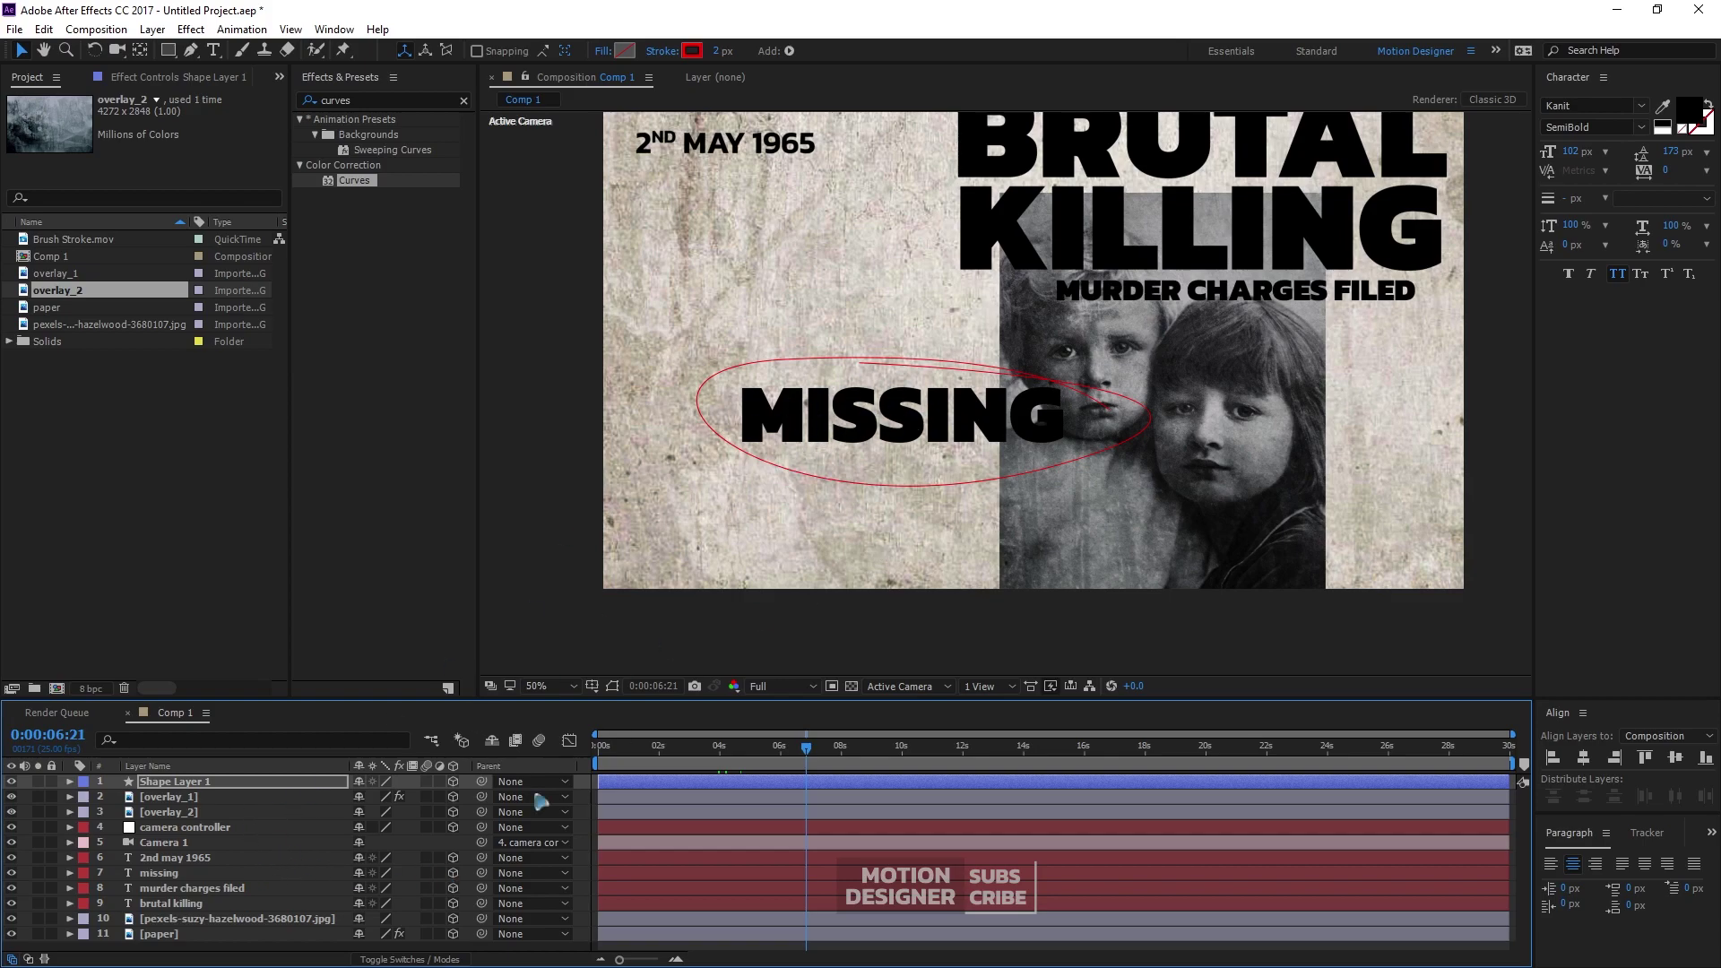
left_click(161, 873)
key("p")
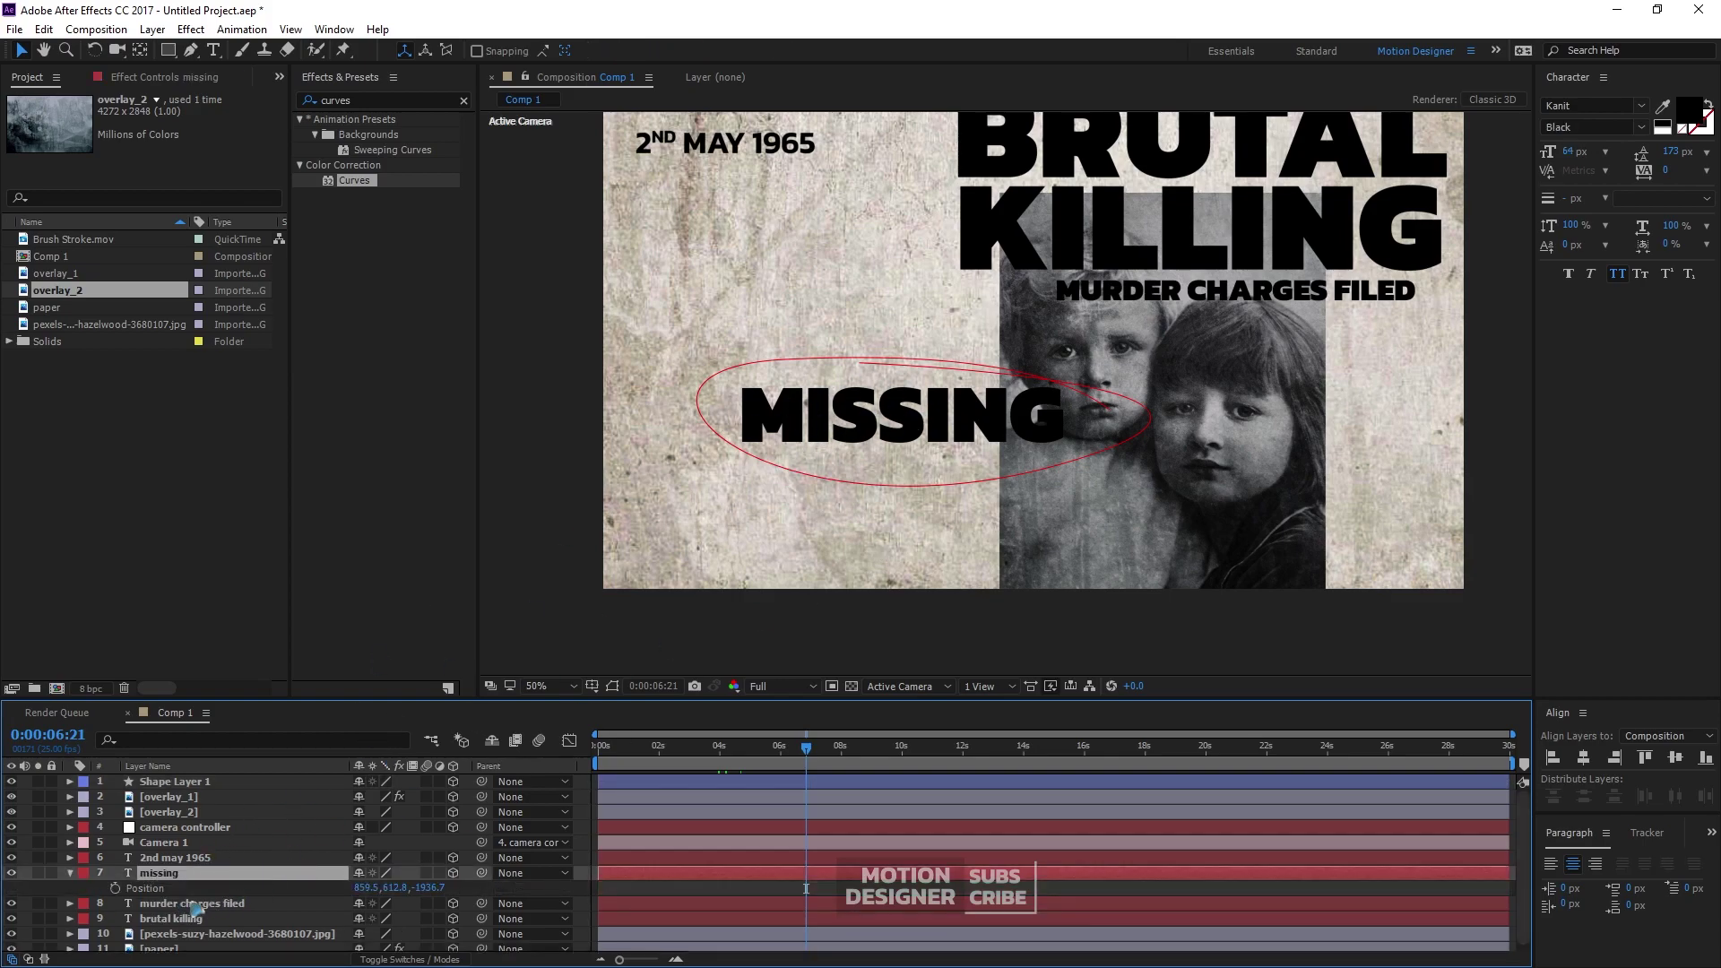
left_click(199, 783)
key("ctrl+v")
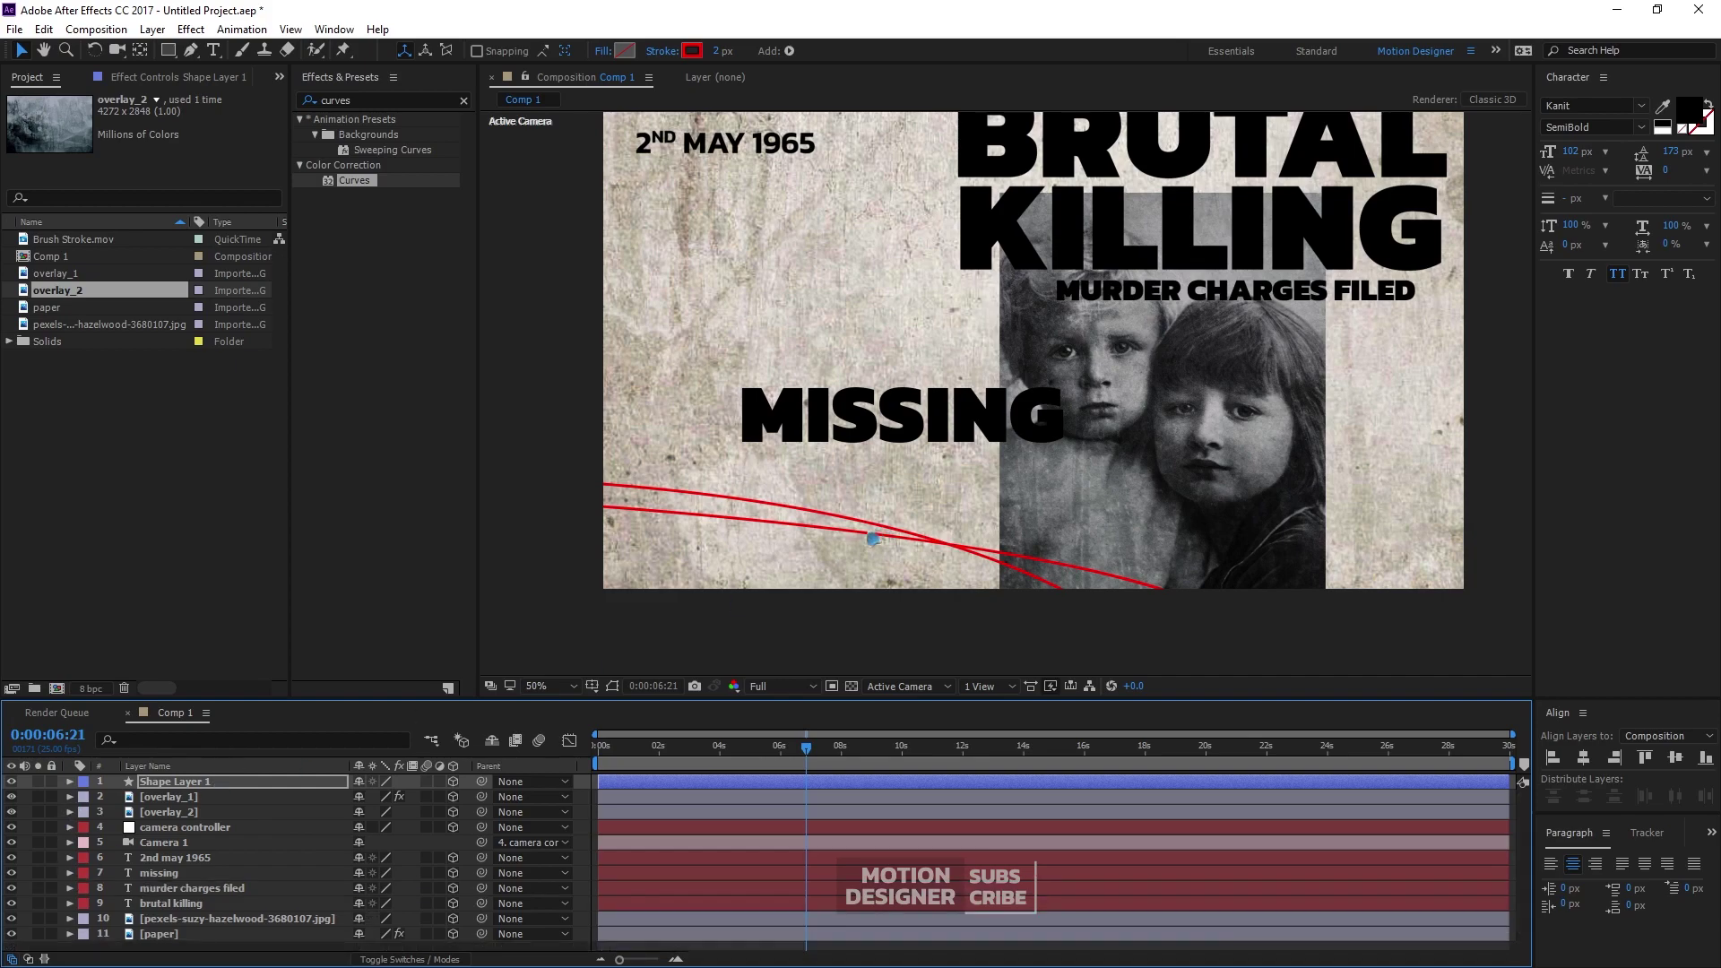
Move the enlarged red oval back over the "MISSING" title and scale it down to closely encircle the word
left_click(868, 536)
left_click_drag(869, 536, 1150, 262)
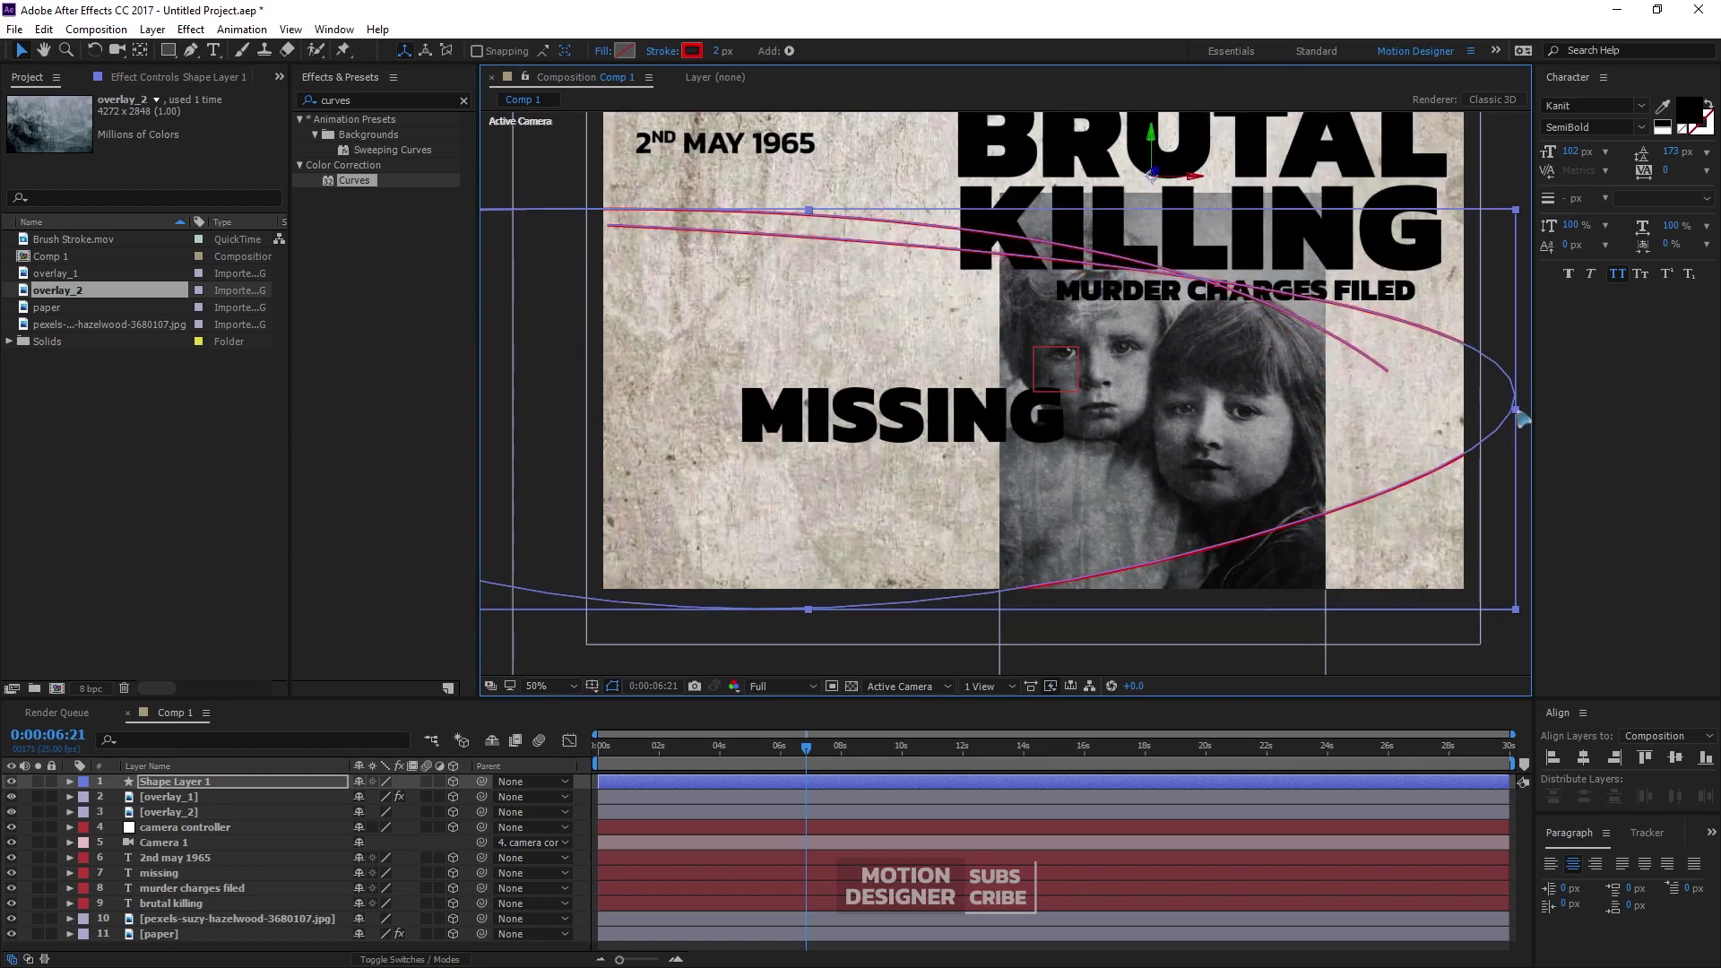
left_click_drag(1516, 410, 1266, 251)
left_click_drag(1135, 217, 949, 459)
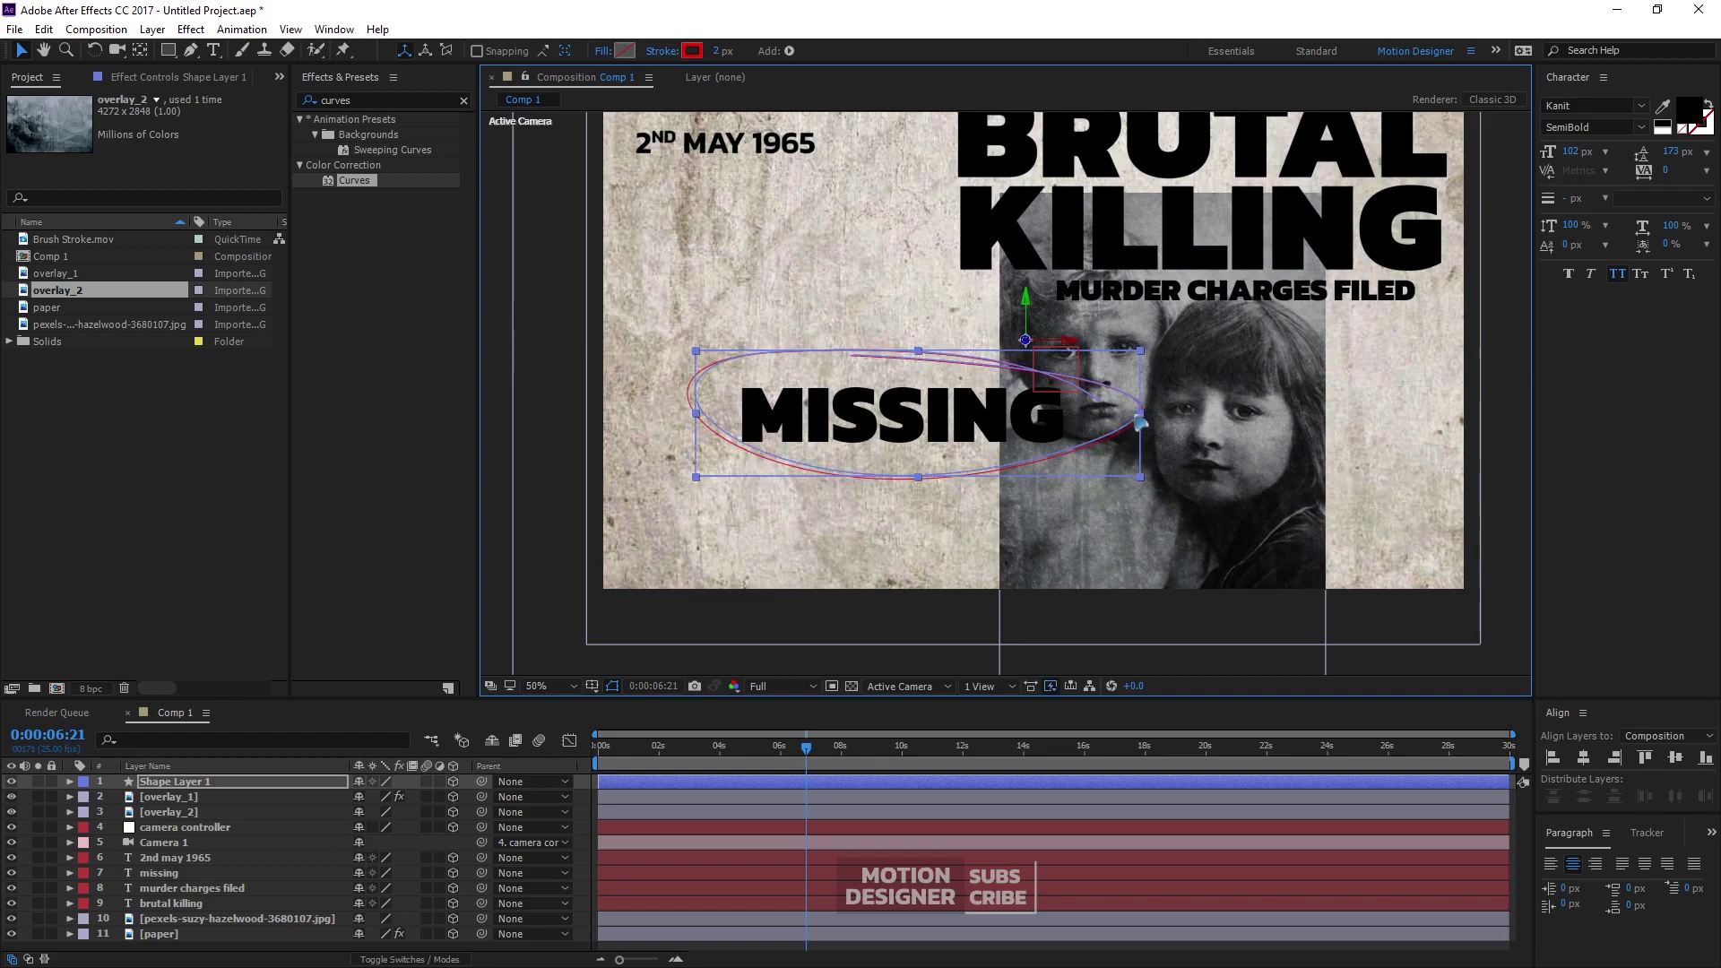
left_click_drag(1138, 418, 1102, 395)
Slide Shape Layer 1 slightly earlier in time and reveal its keyframes to check when the oval draws on
mouse_move(702, 760)
left_mouse_down()
mouse_move(659, 766)
mouse_move(708, 762)
left_mouse_up()
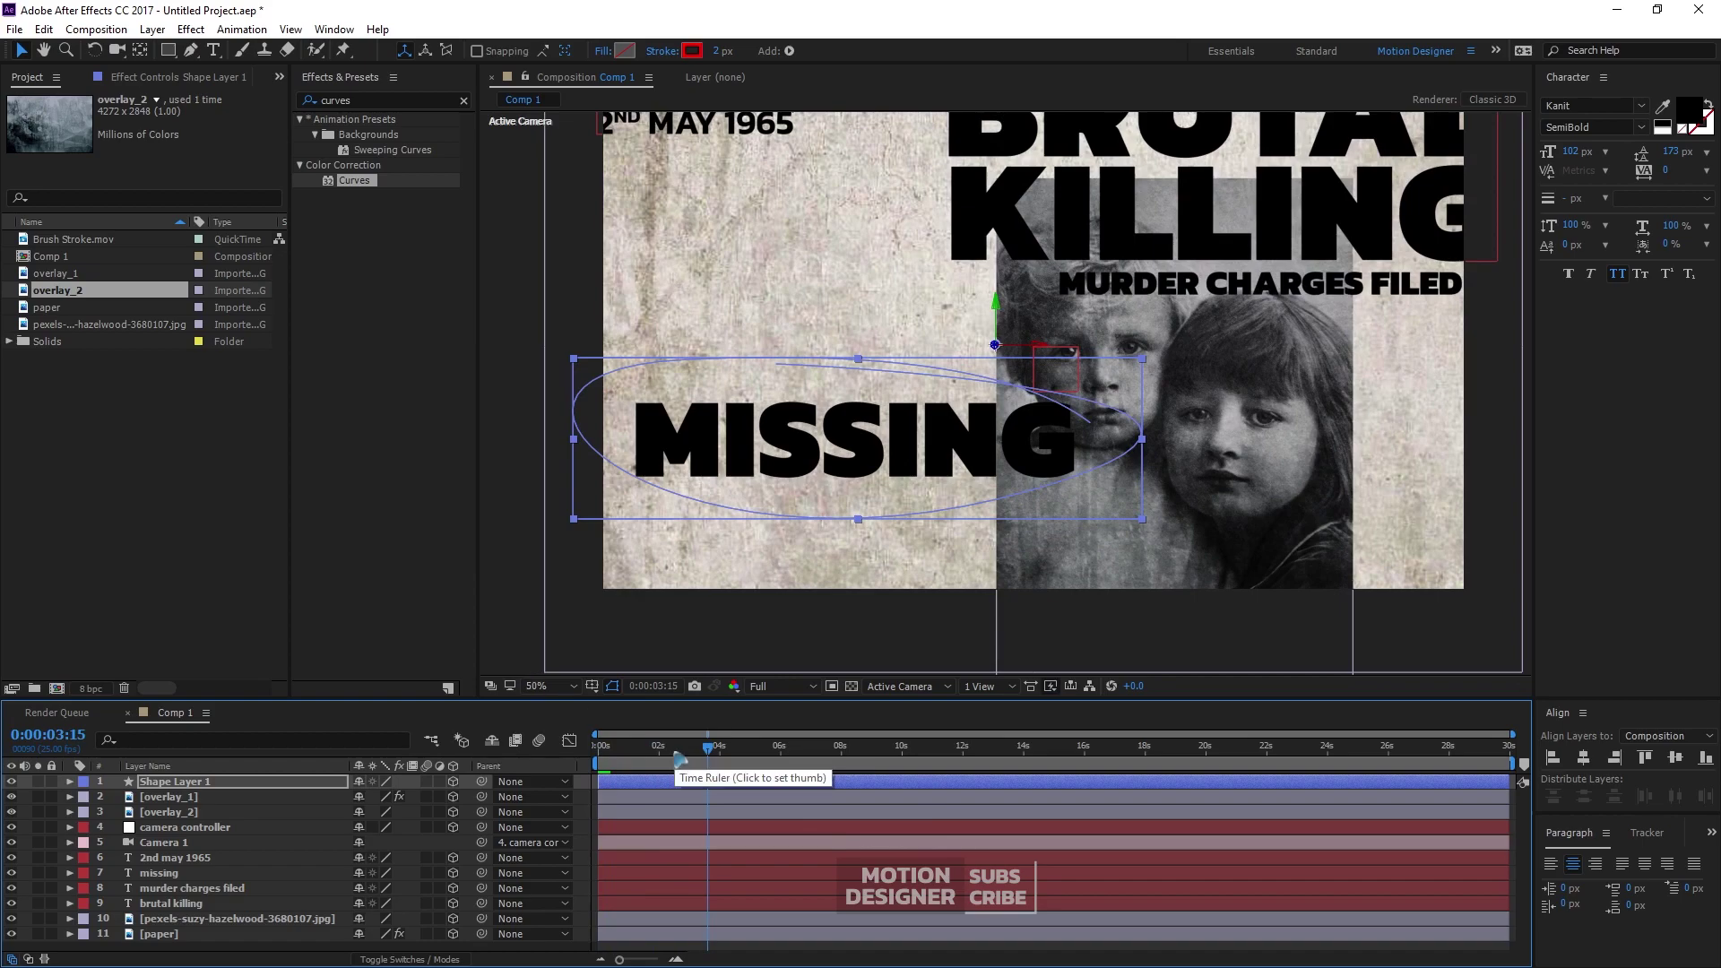
key("ctrl+shift+h")
left_click_drag(746, 760, 794, 784)
left_click(758, 783)
key("u")
left_click_drag(659, 747, 777, 779)
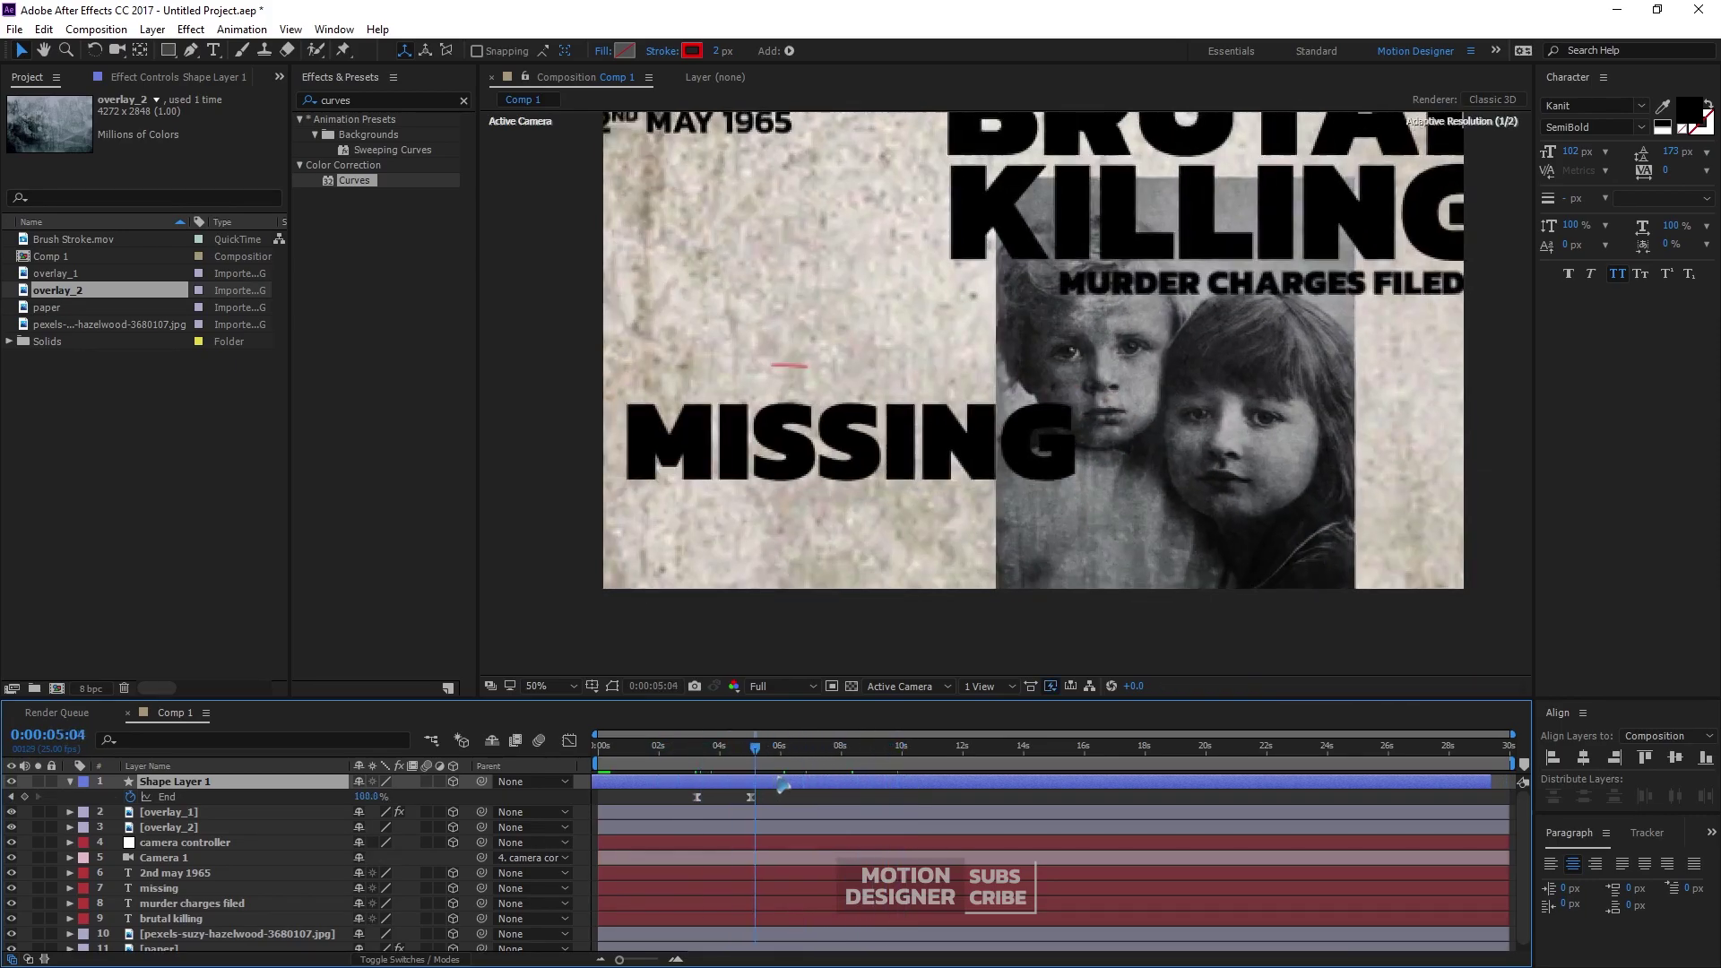
Duplicate the red oval layer and offset the copy slightly later in time and slightly away from the original oval
key("ctrl+d")
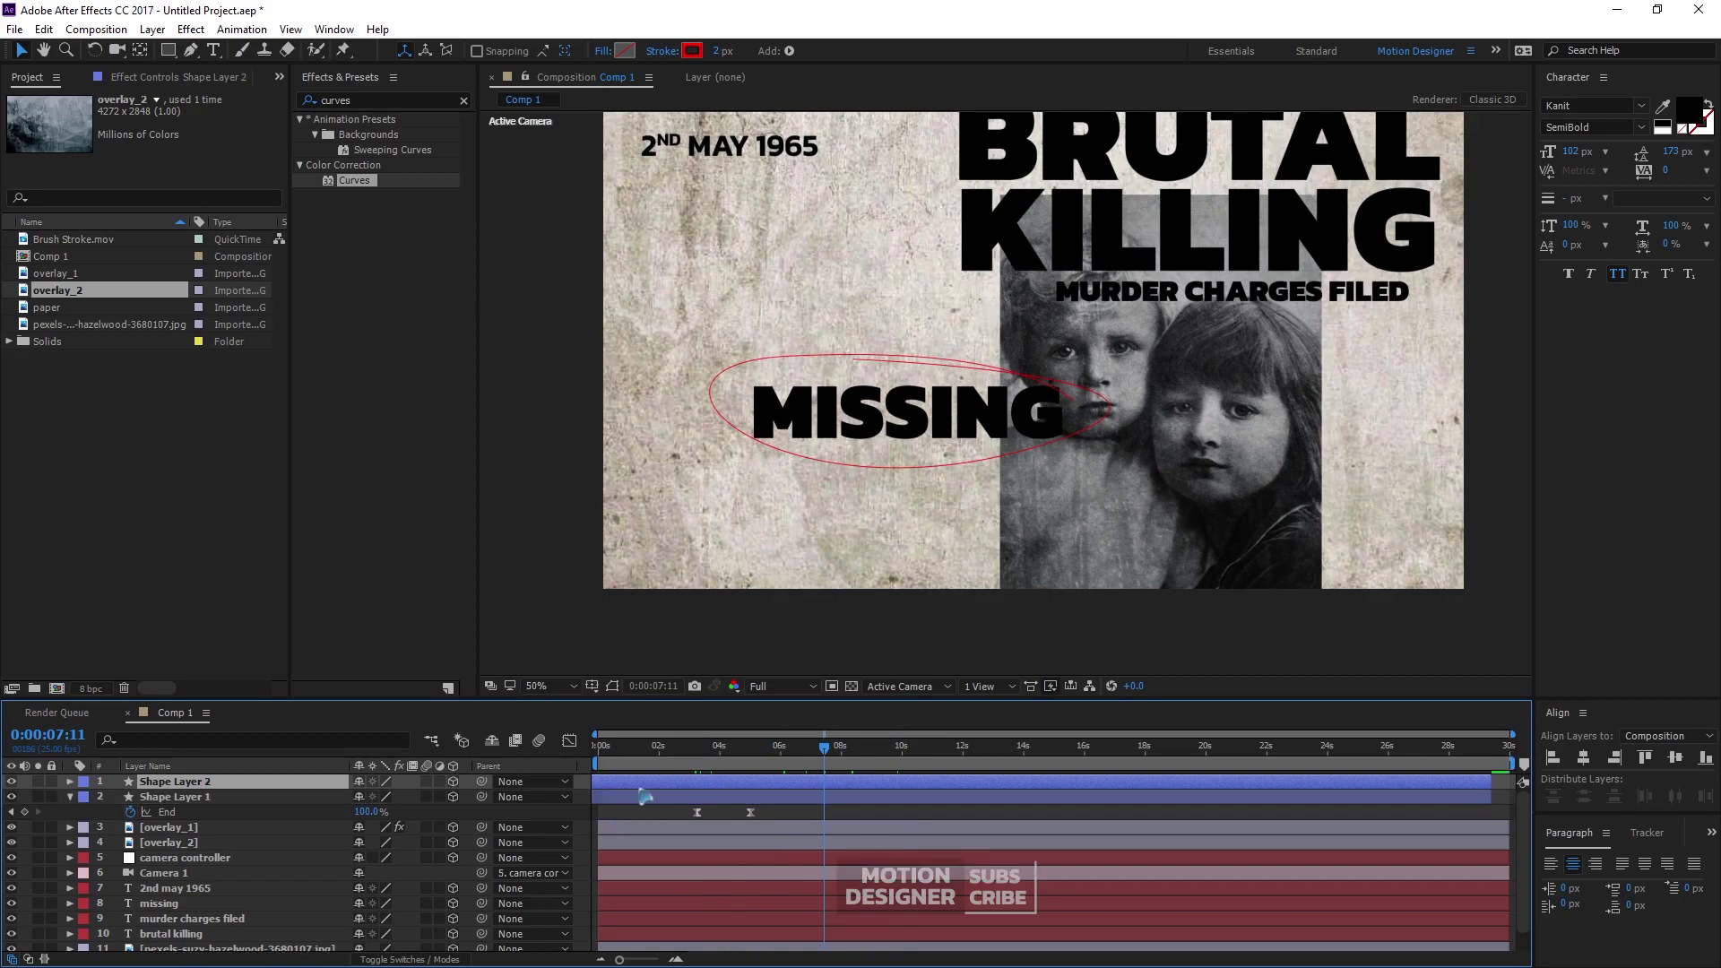
left_click_drag(665, 791, 807, 769)
key("u")
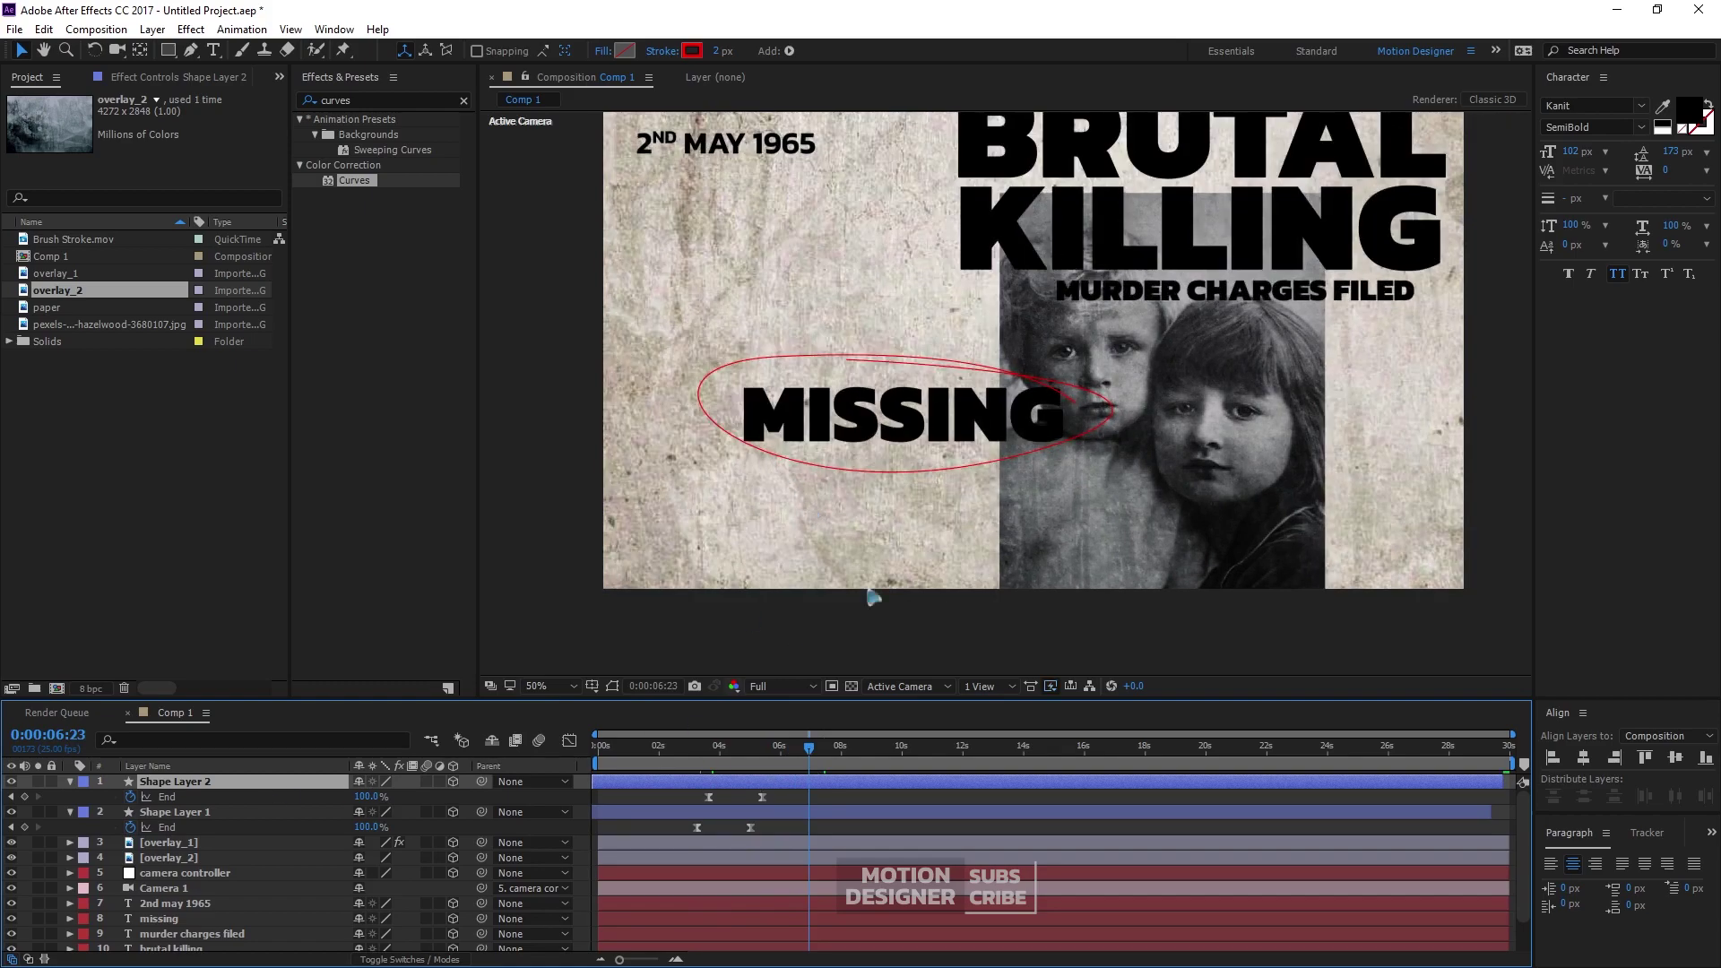
left_click(910, 531)
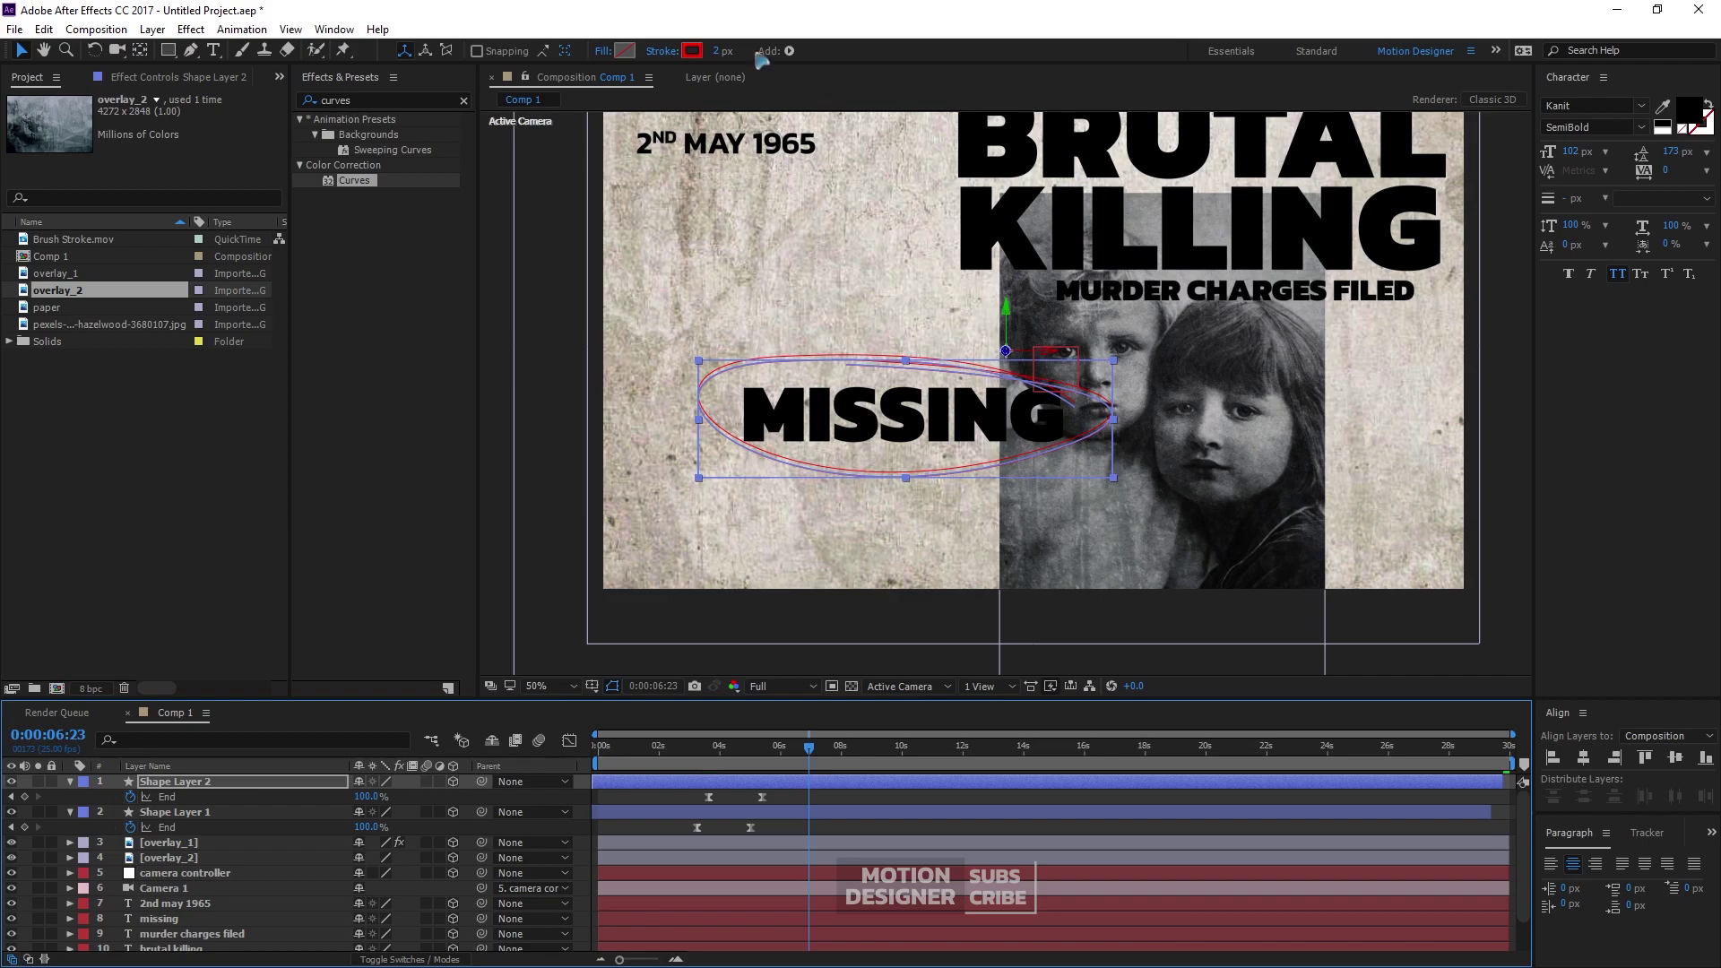
Set the duplicate oval's stroke width to 4 px and preview both ovals drawing around "MISSING"
left_click(727, 52)
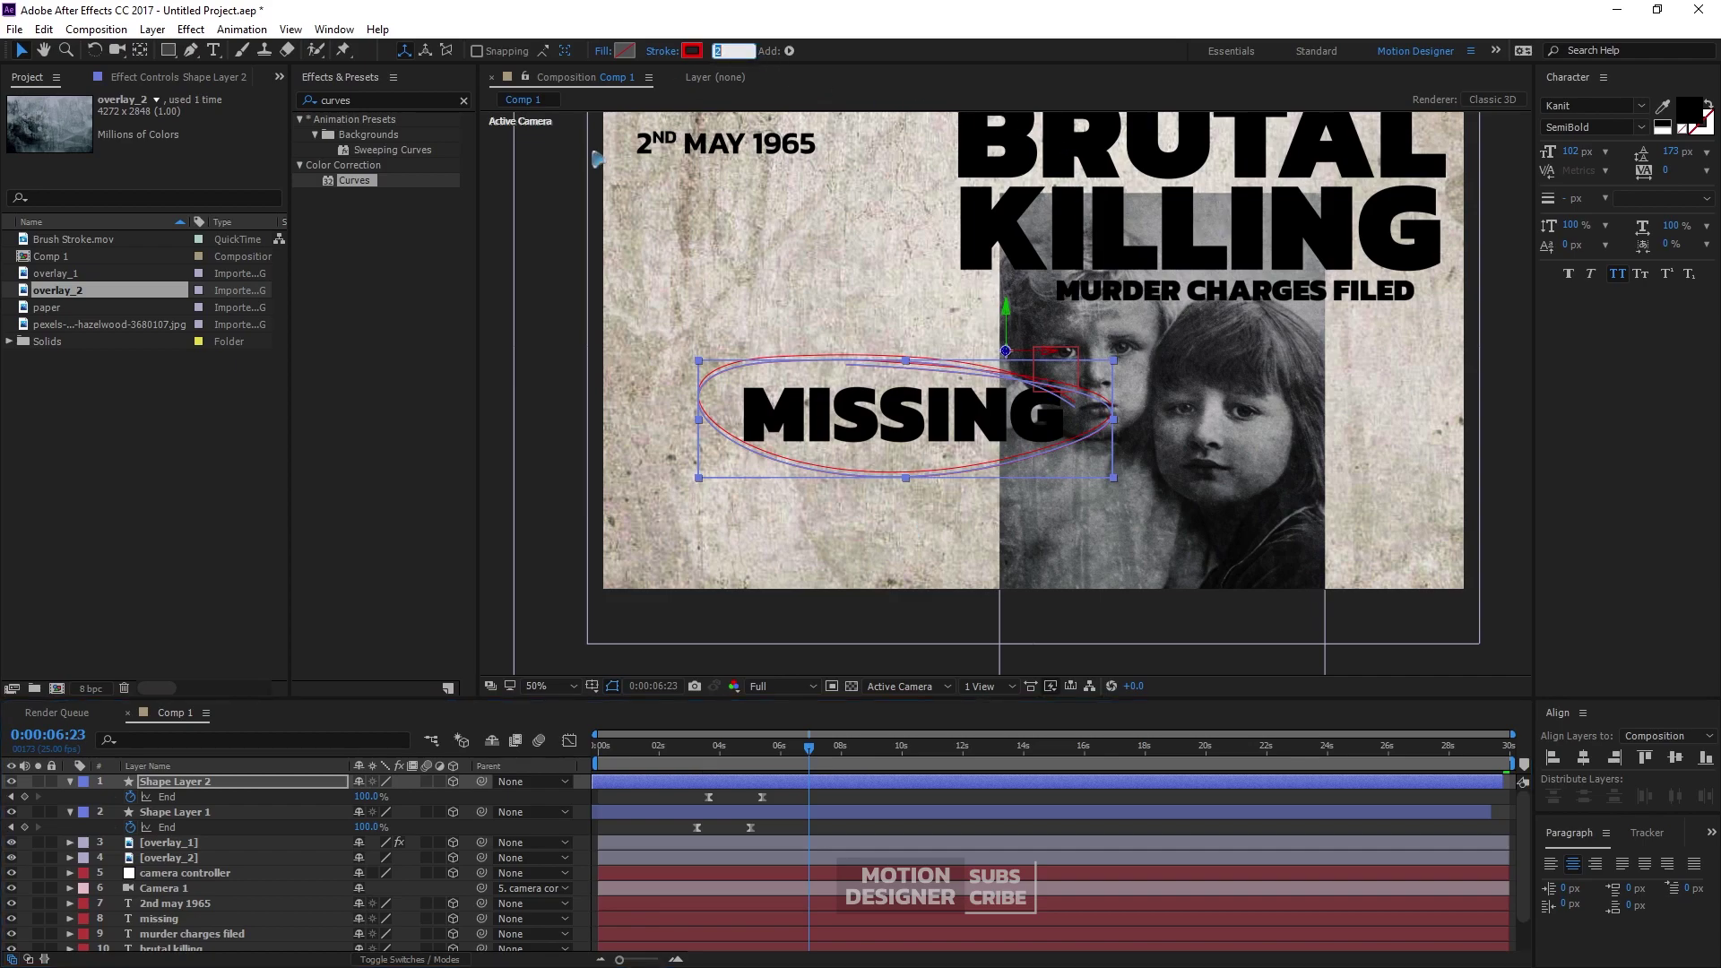
type("4")
key("Return")
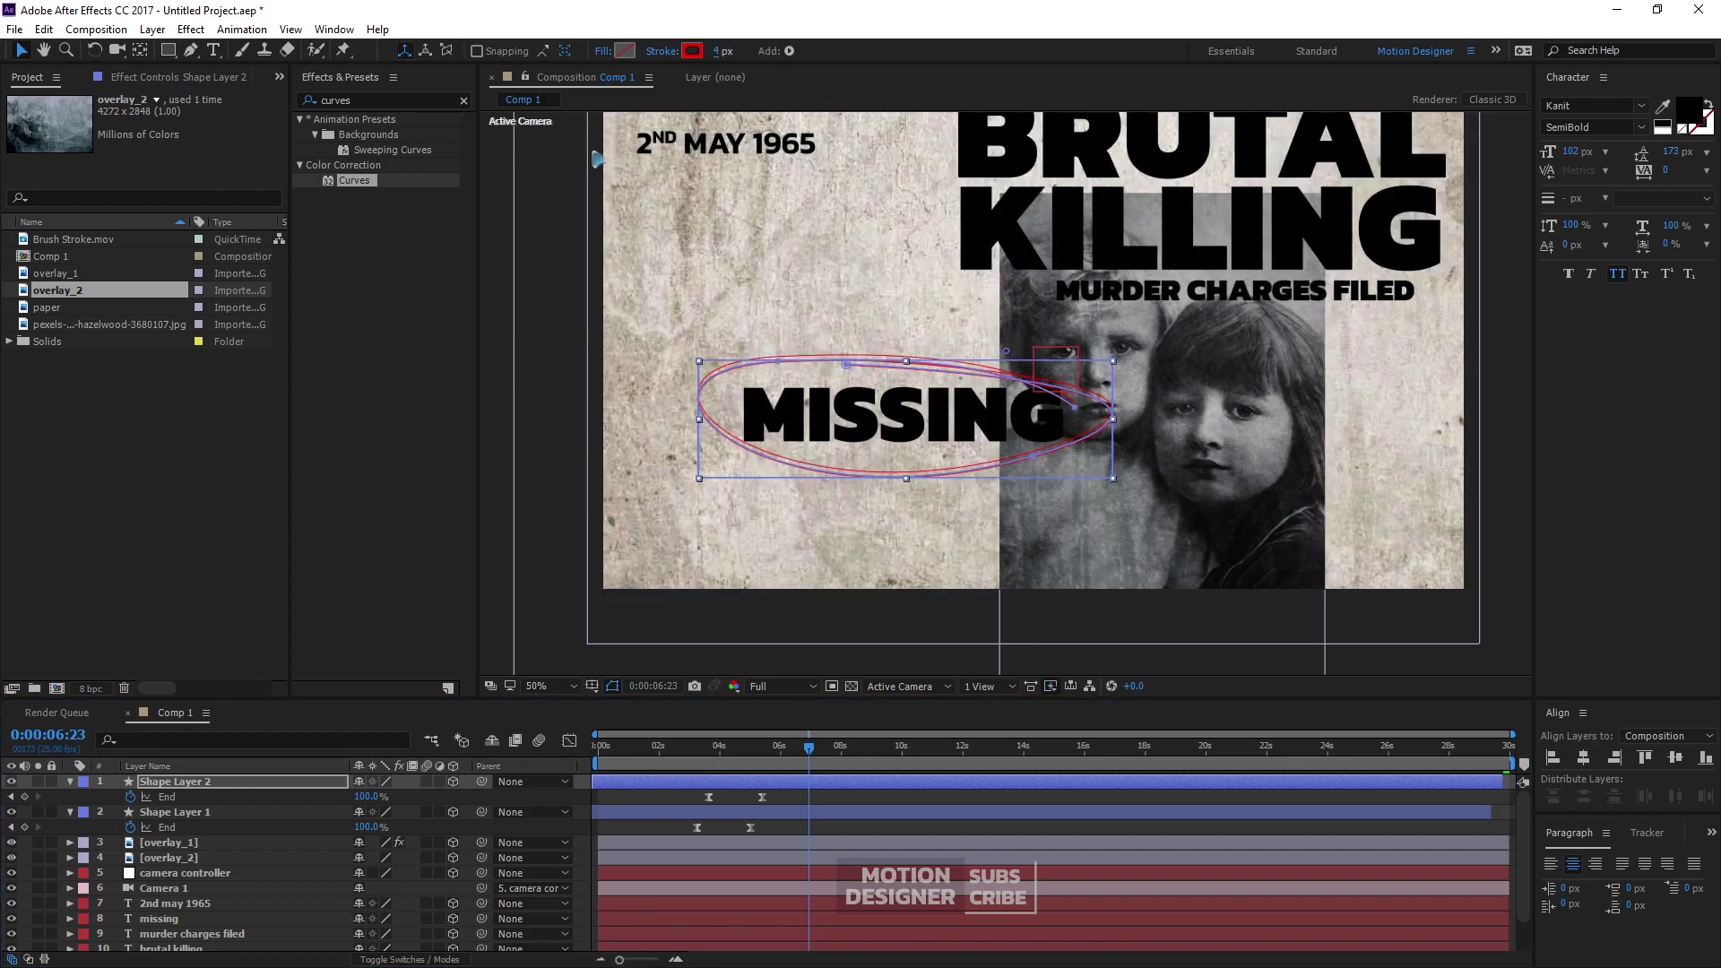
left_click(700, 768)
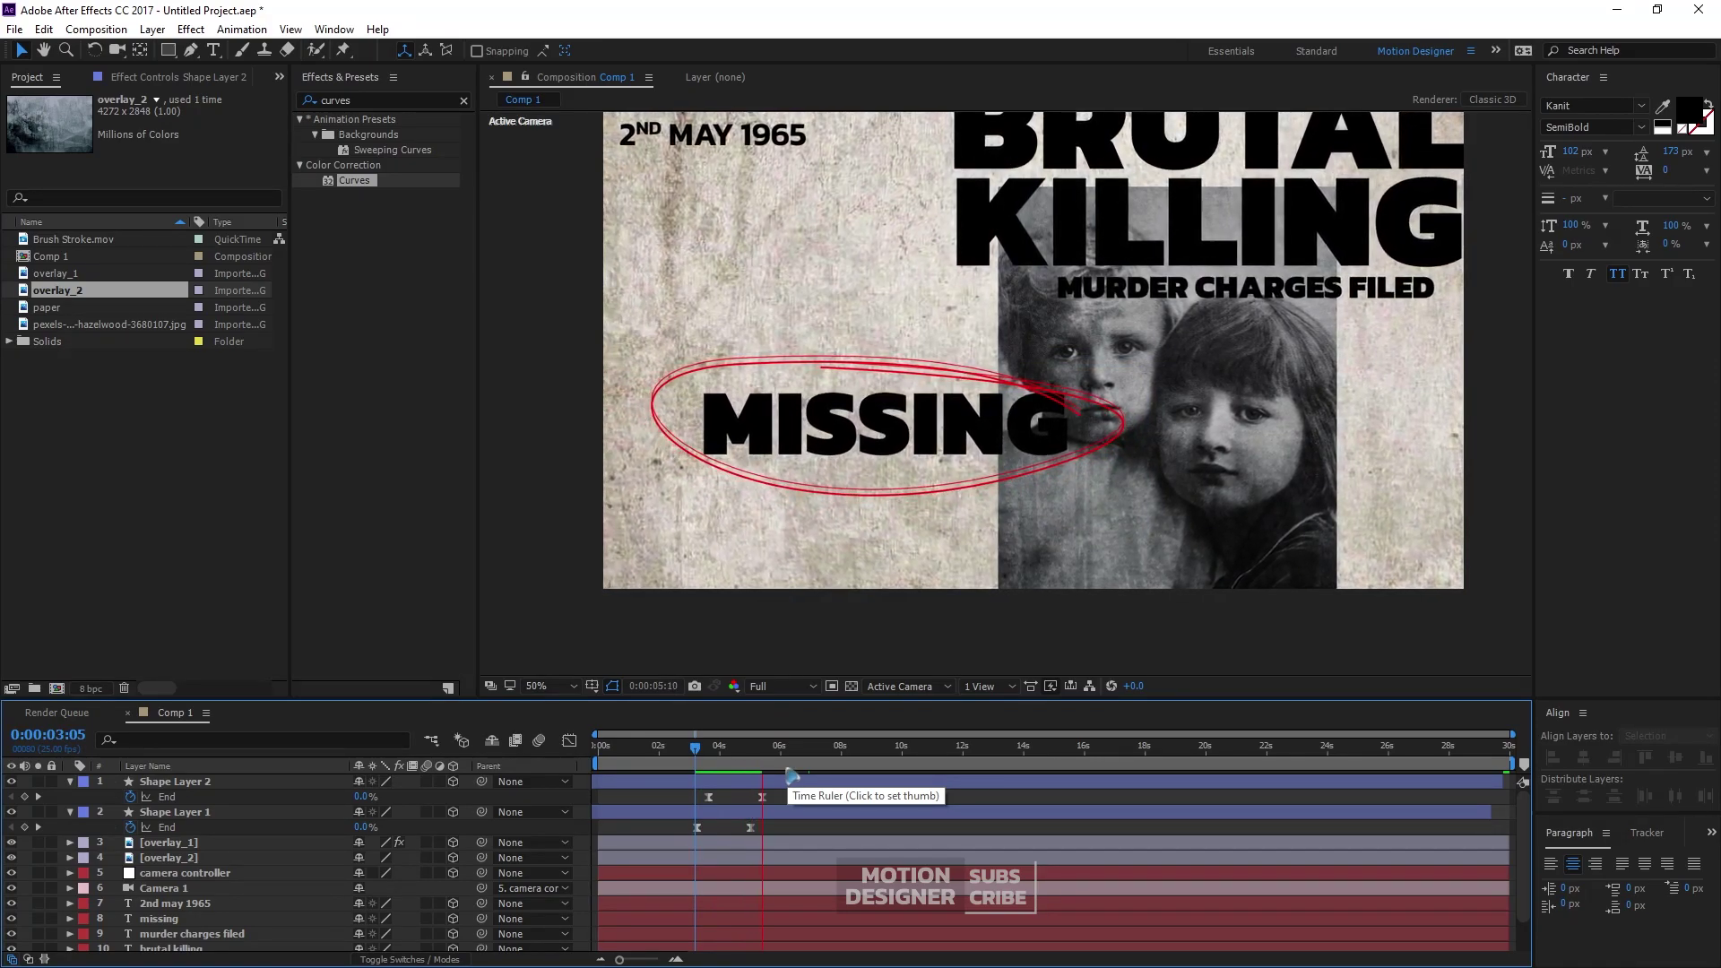
left_click(733, 763)
left_click_drag(733, 763, 763, 764)
Reshape the duplicate oval's path by shifting its start point left and adjusting its curve handles so it differs from the first oval
left_click(78, 786)
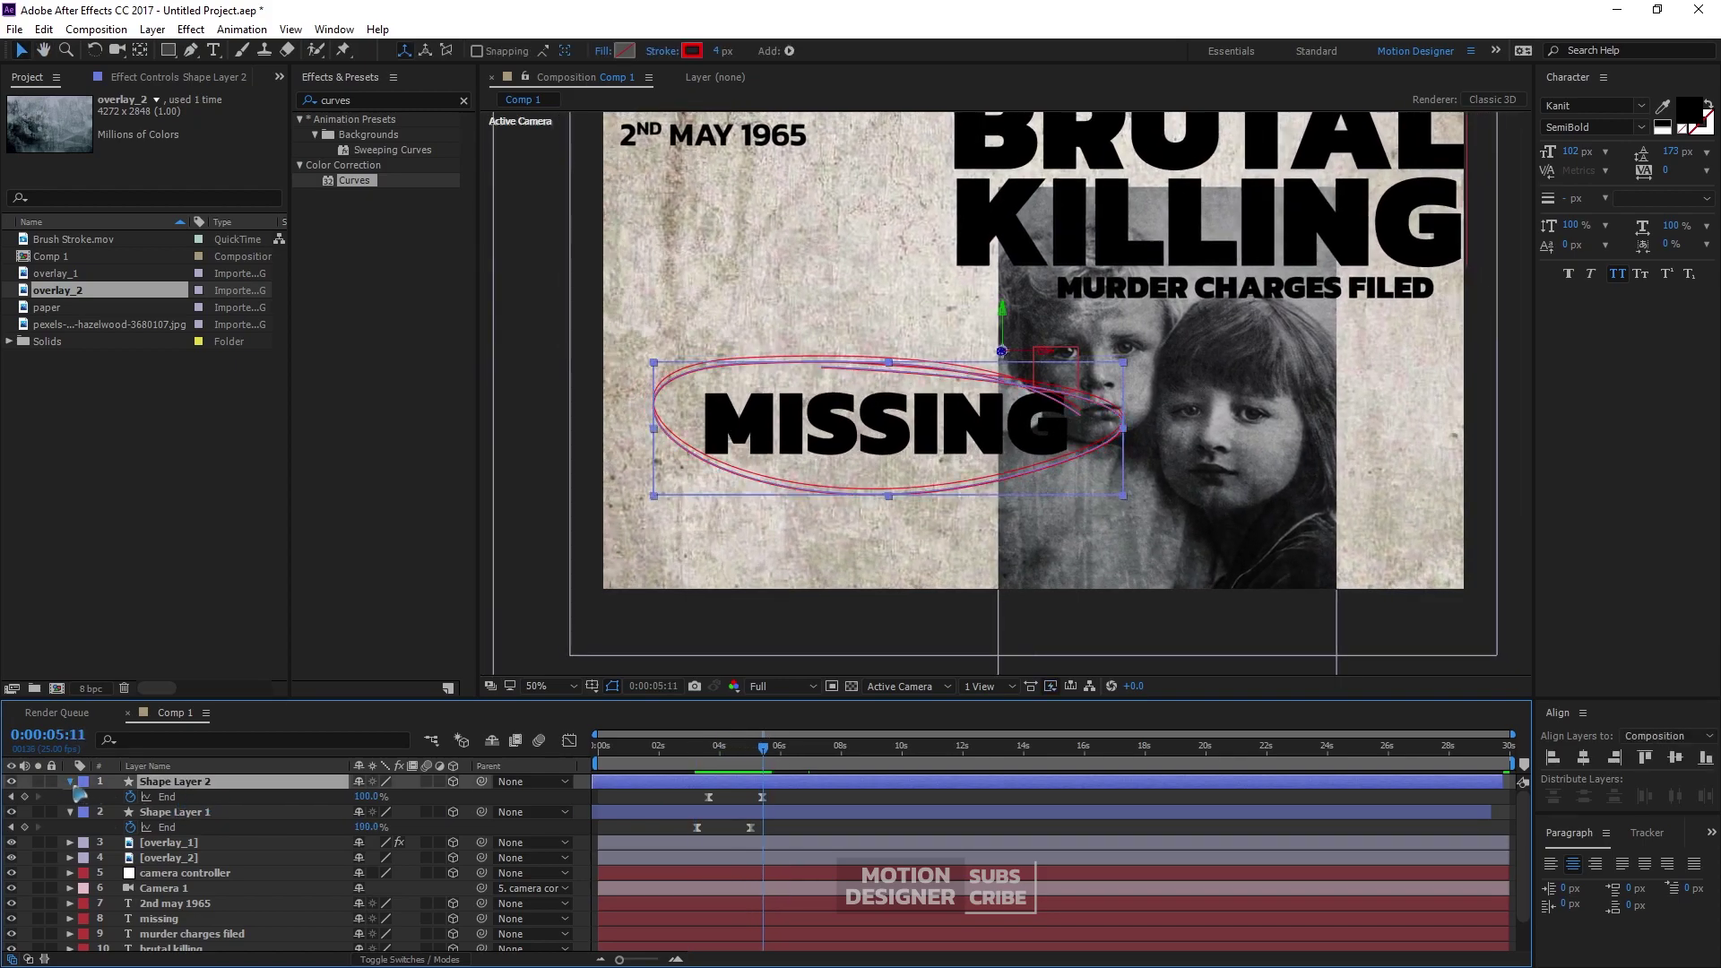
left_click(71, 782)
left_click(70, 781)
left_click(102, 812)
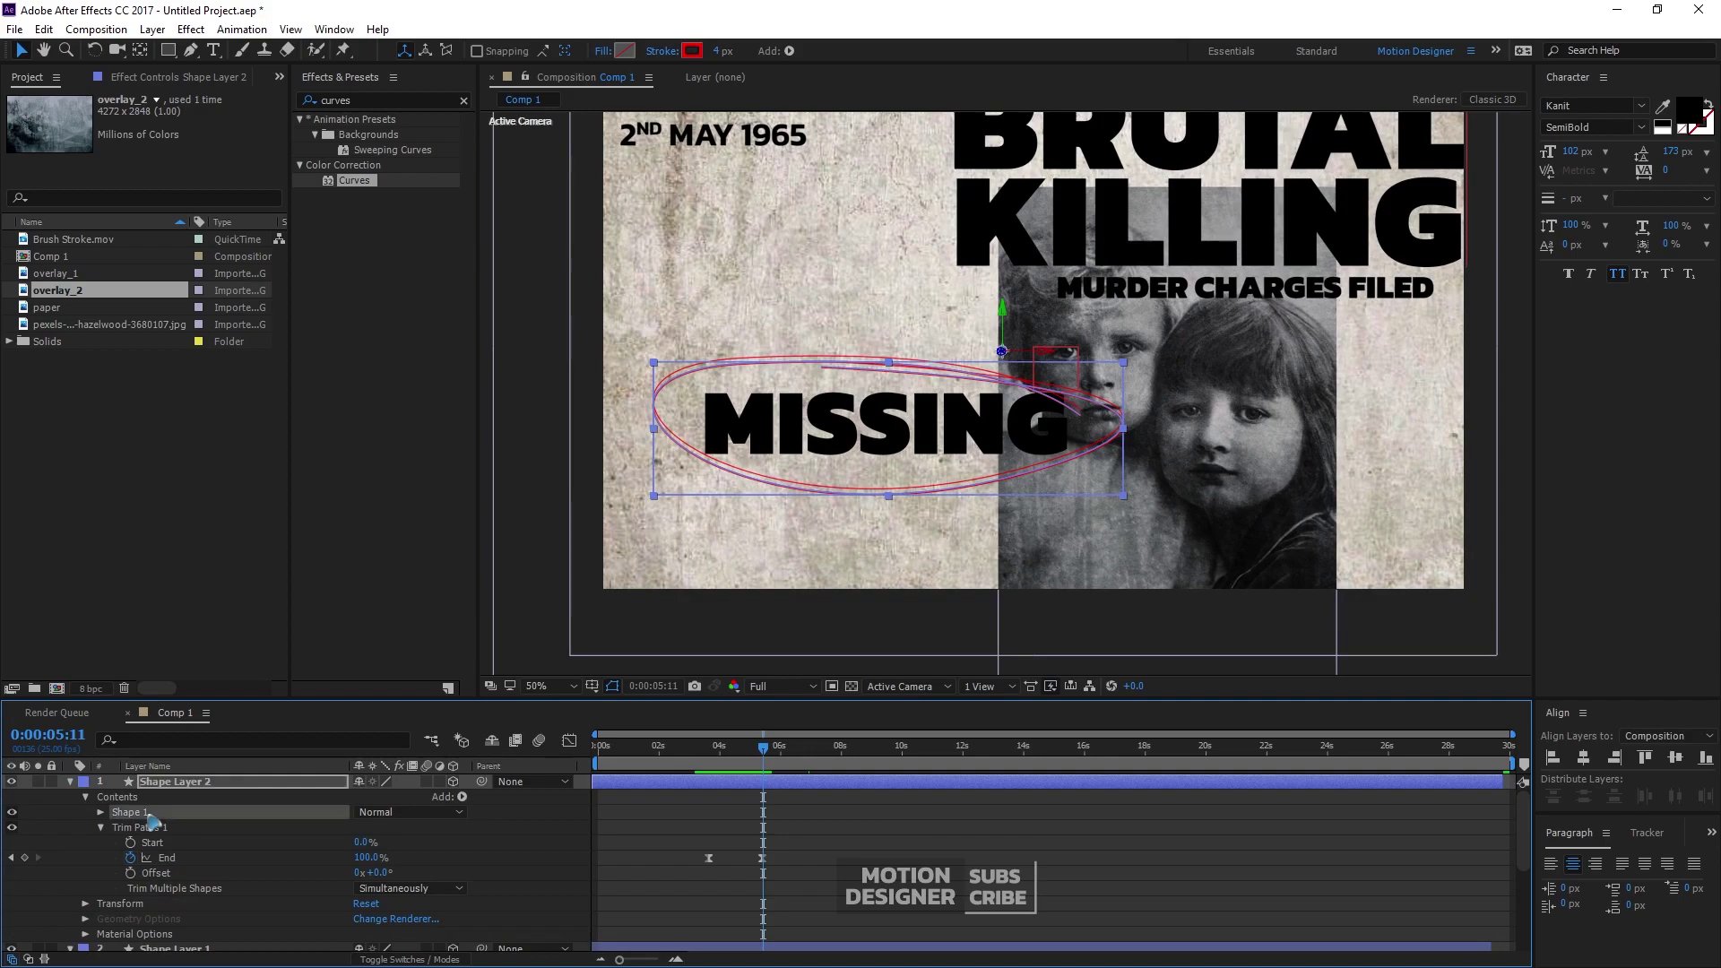
left_click(140, 827)
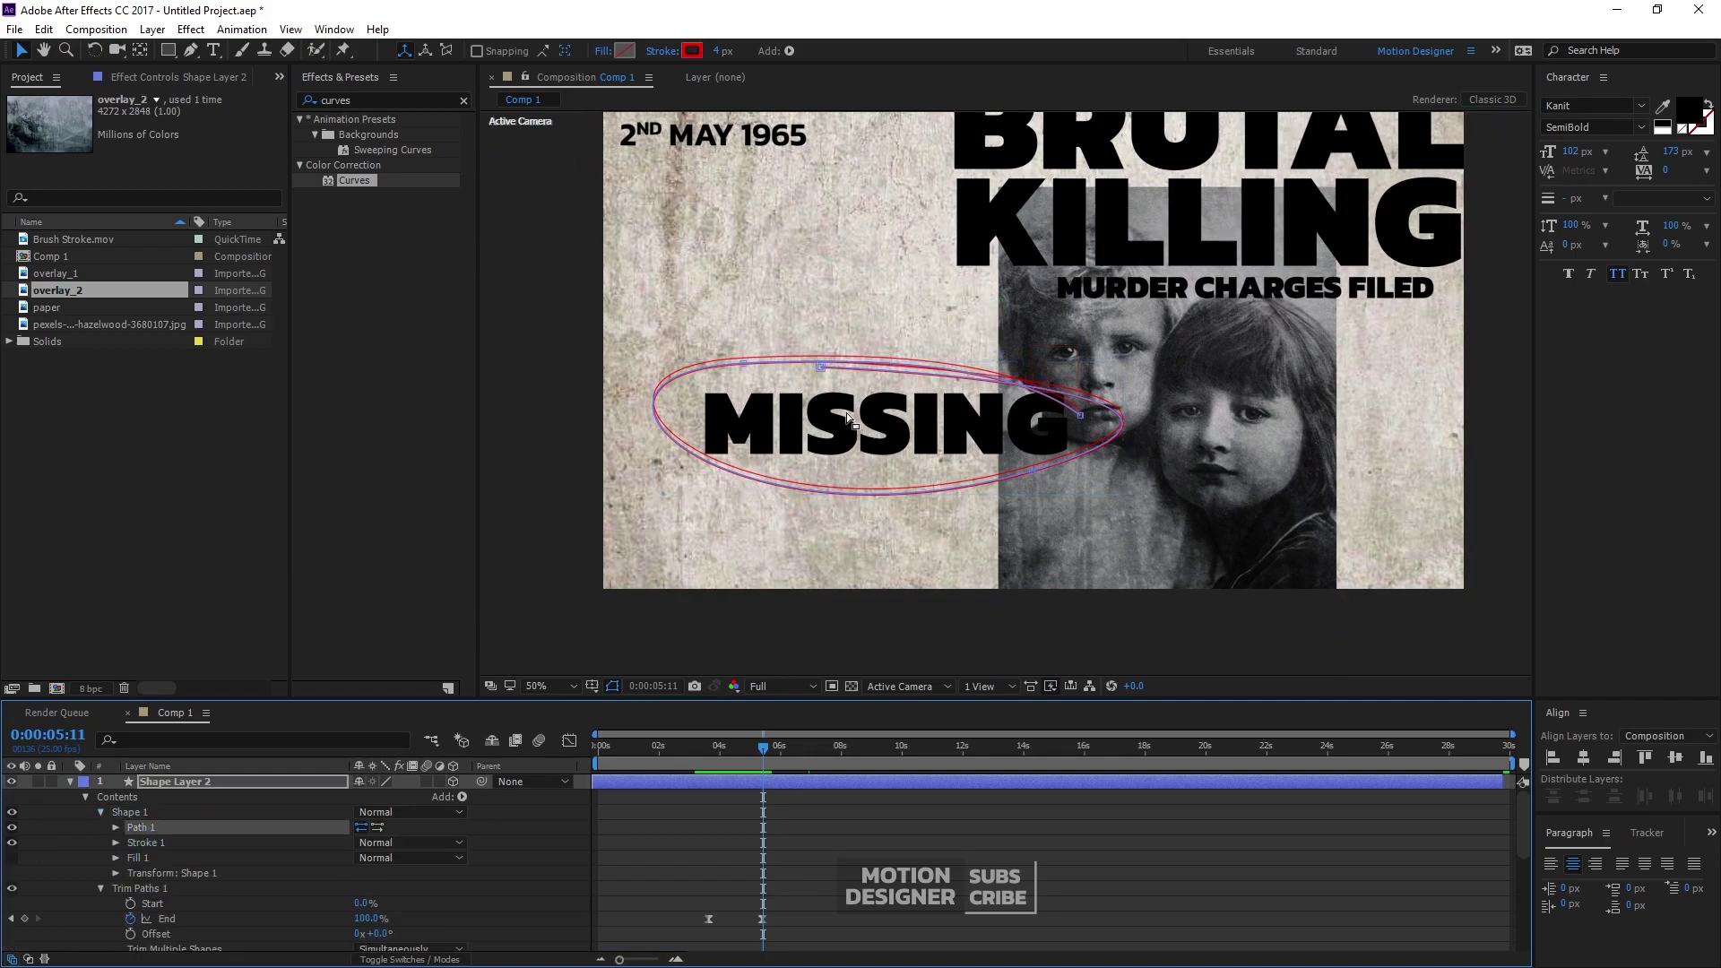
double_click(829, 378)
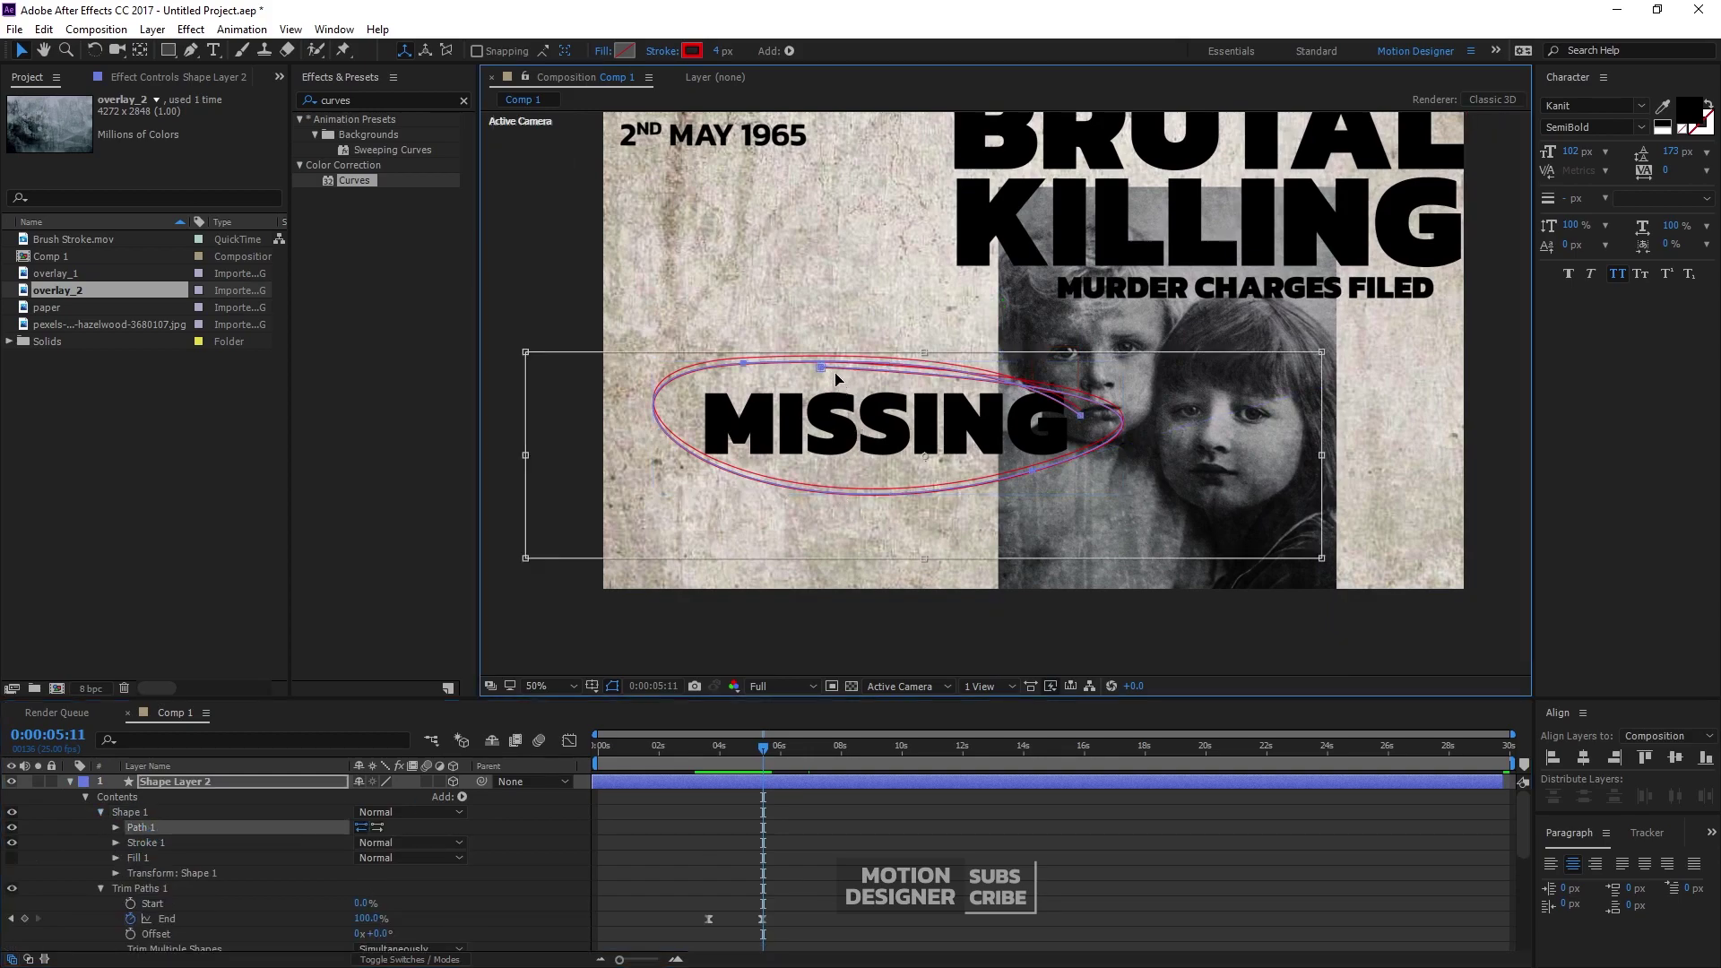
left_click(144, 812)
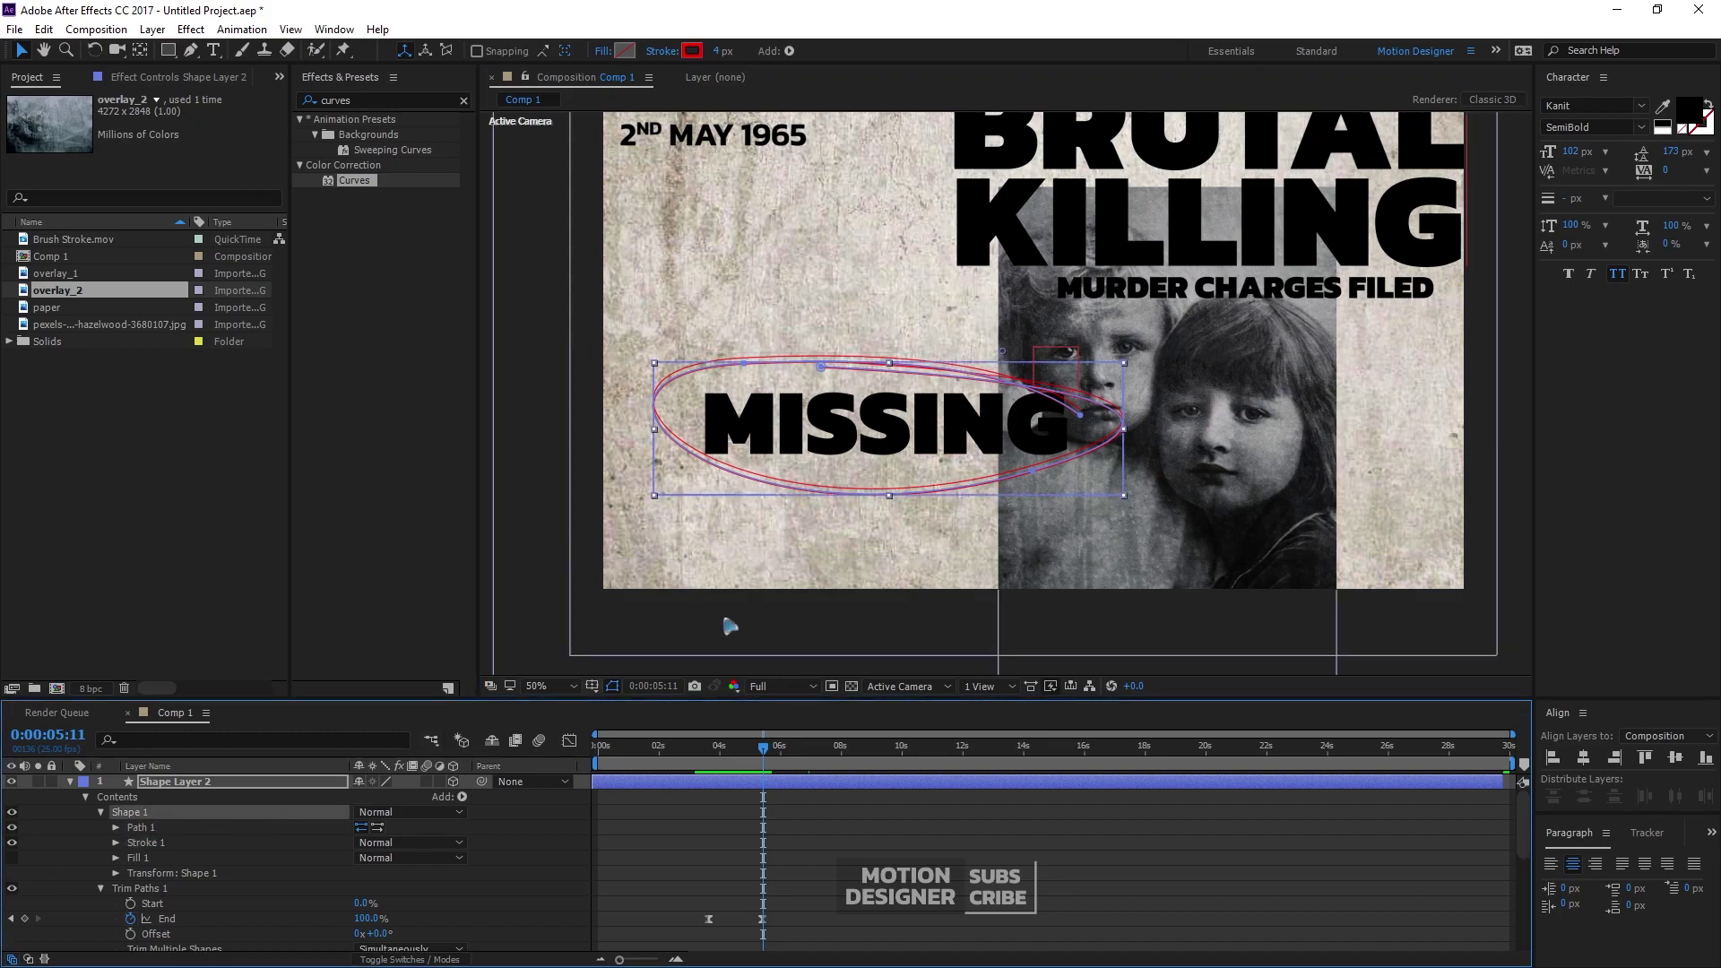
left_click(115, 827)
left_click(179, 844)
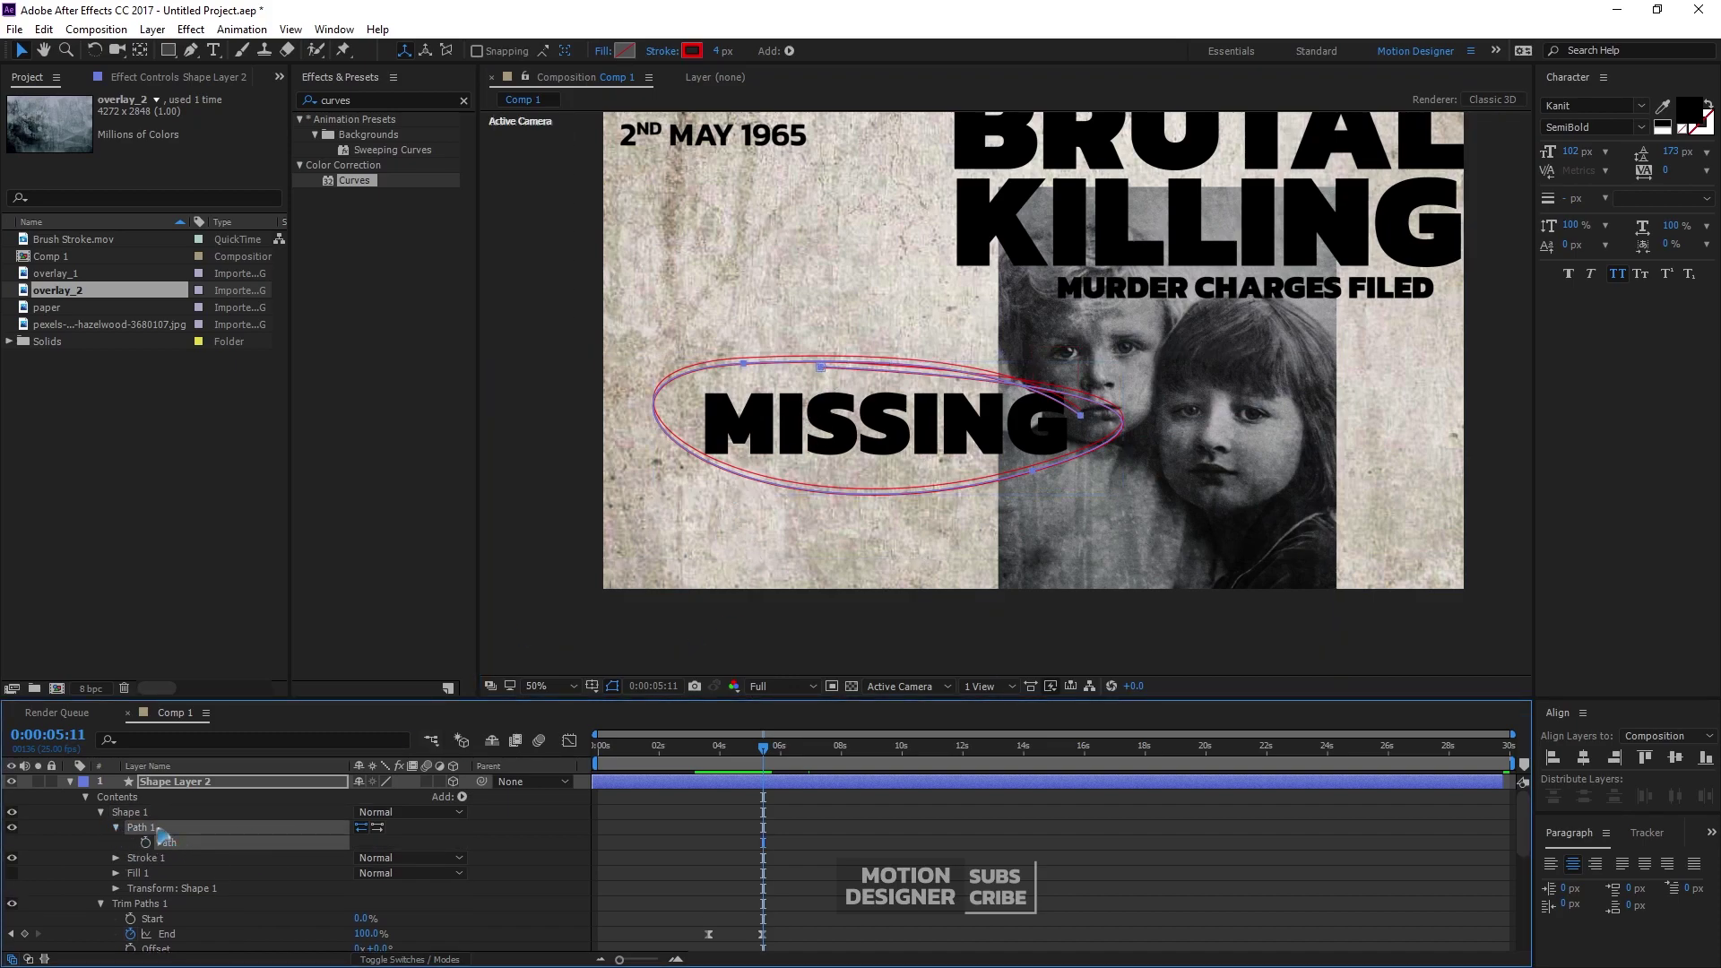
left_click(821, 368)
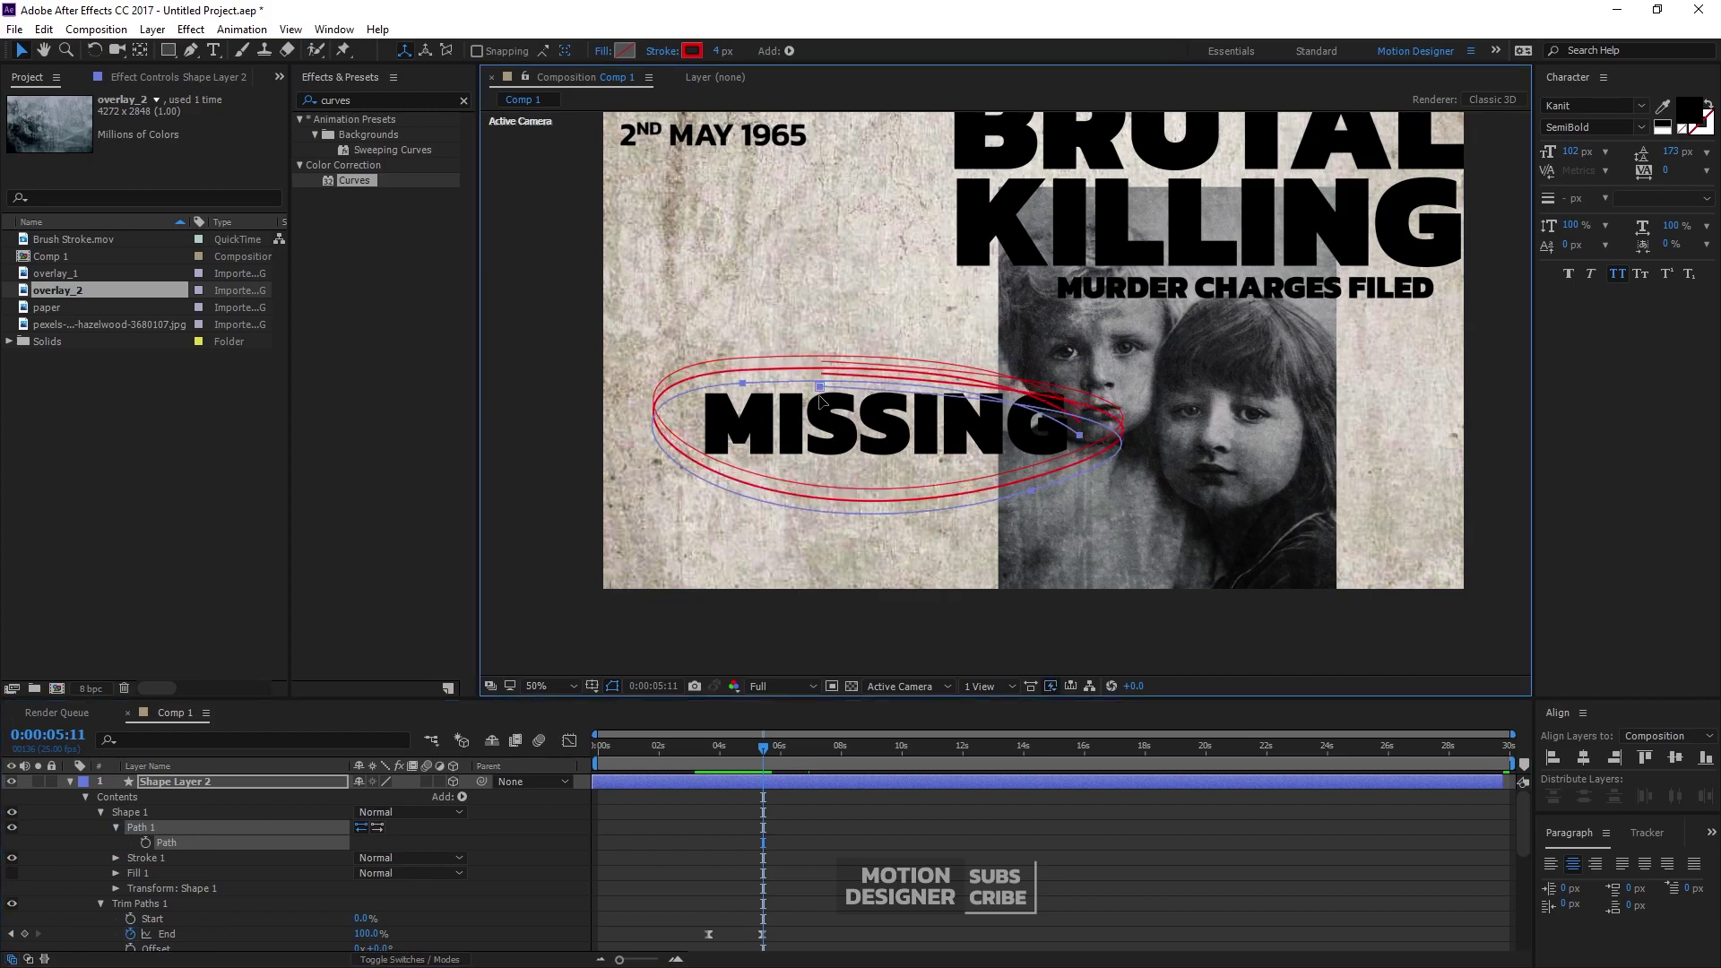
left_click_drag(821, 367, 750, 383)
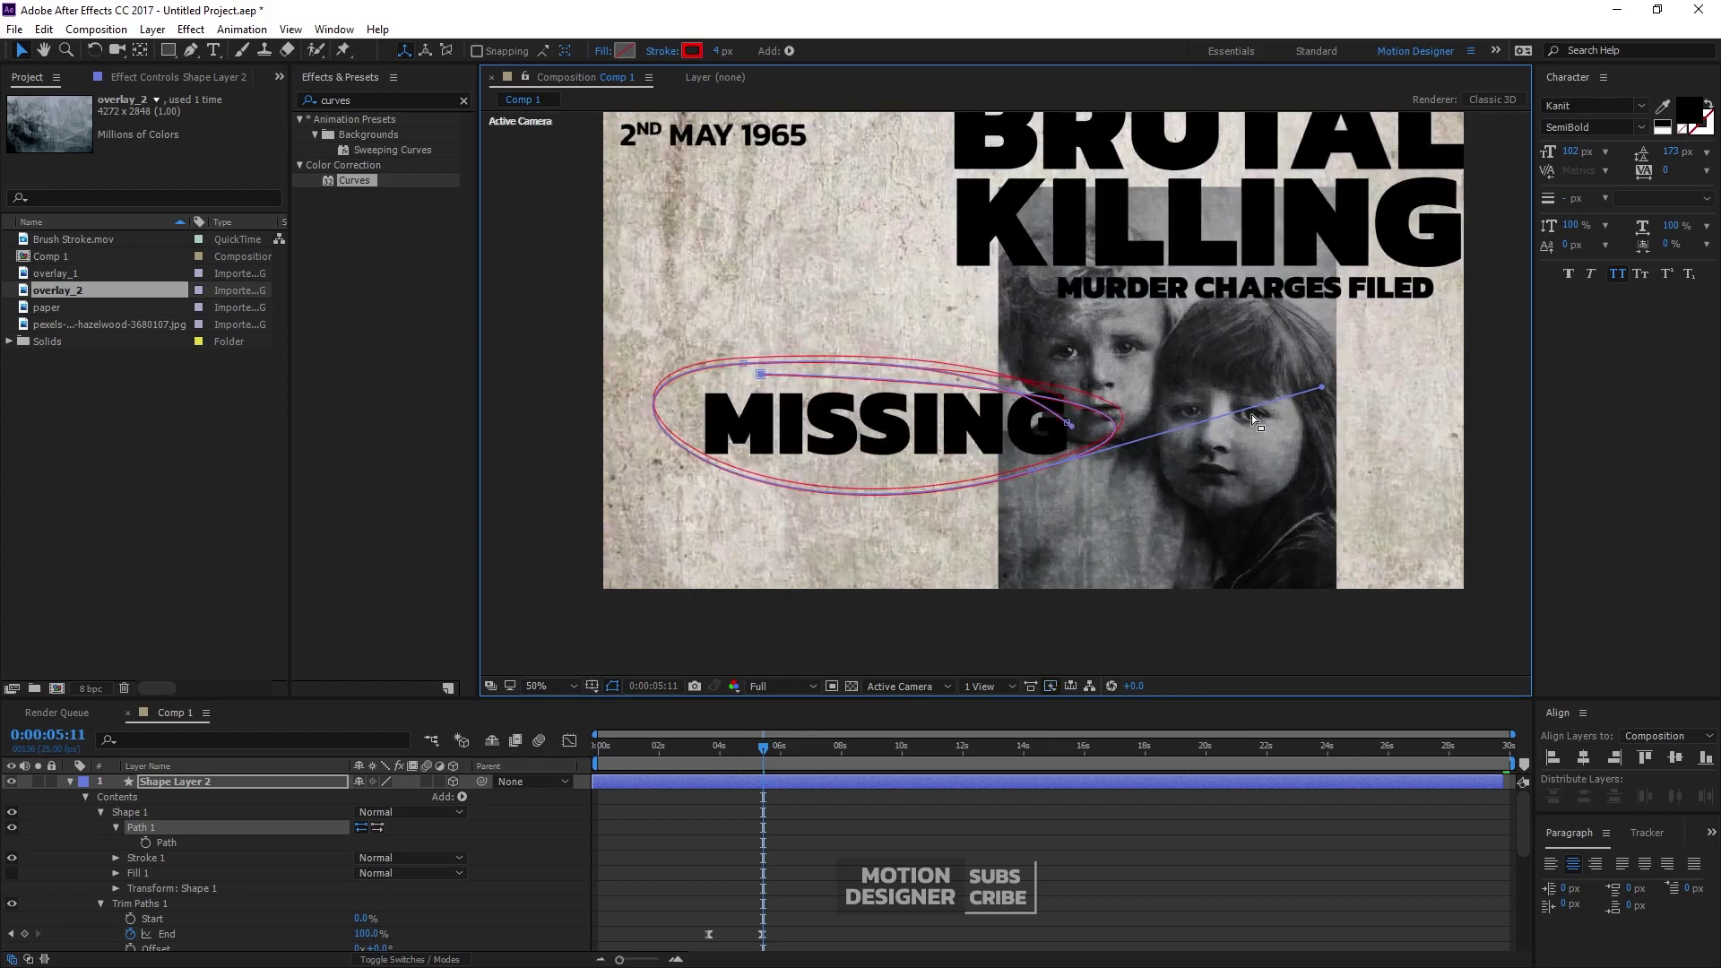
left_click_drag(1323, 388, 1248, 380)
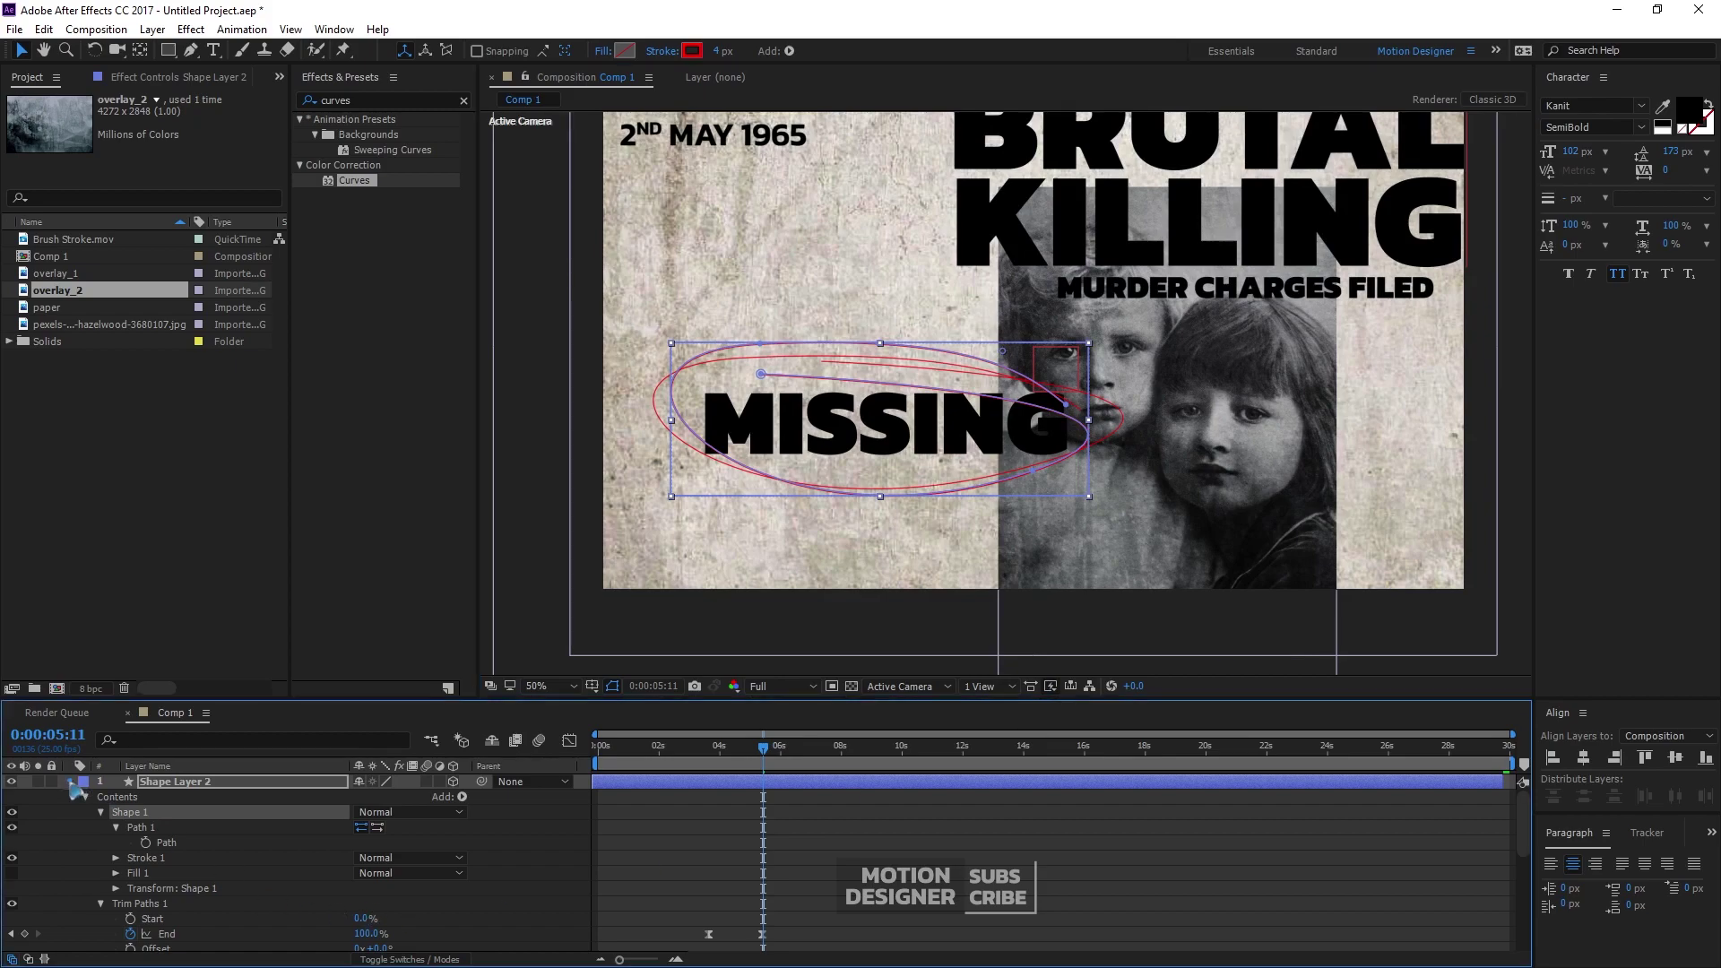
Collapse both oval layers and preview the full animation from the start of the composition
left_click(70, 782)
left_click(70, 797)
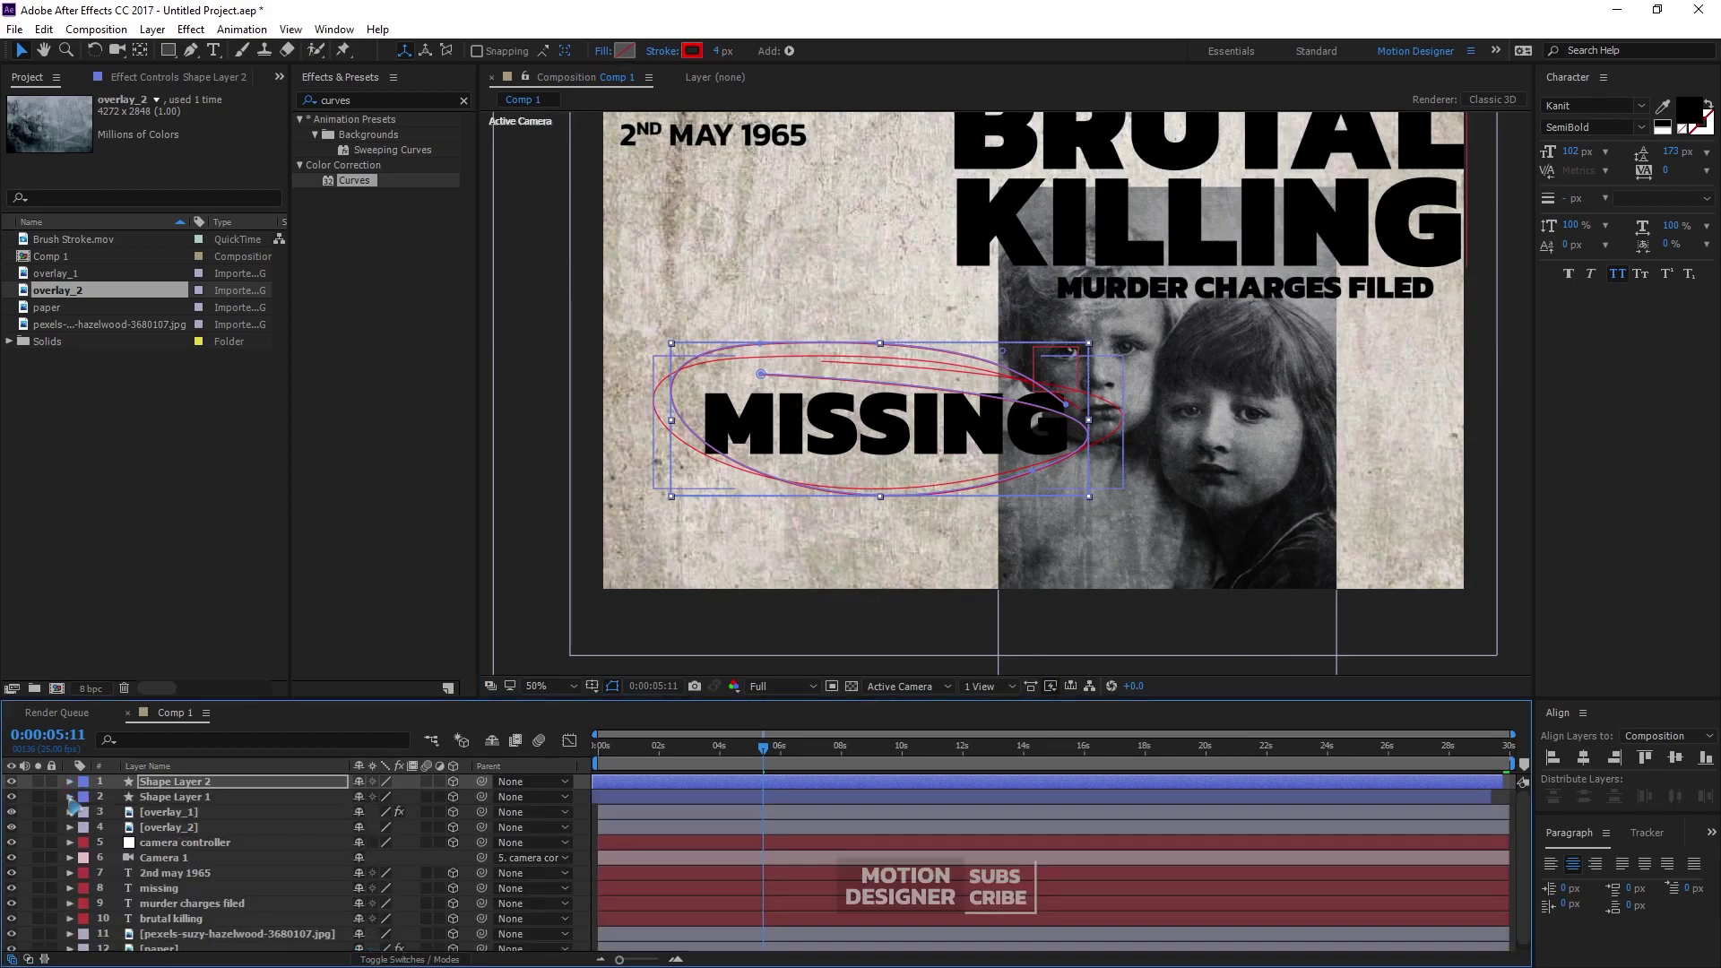
left_click_drag(664, 751, 454, 815)
key("space")
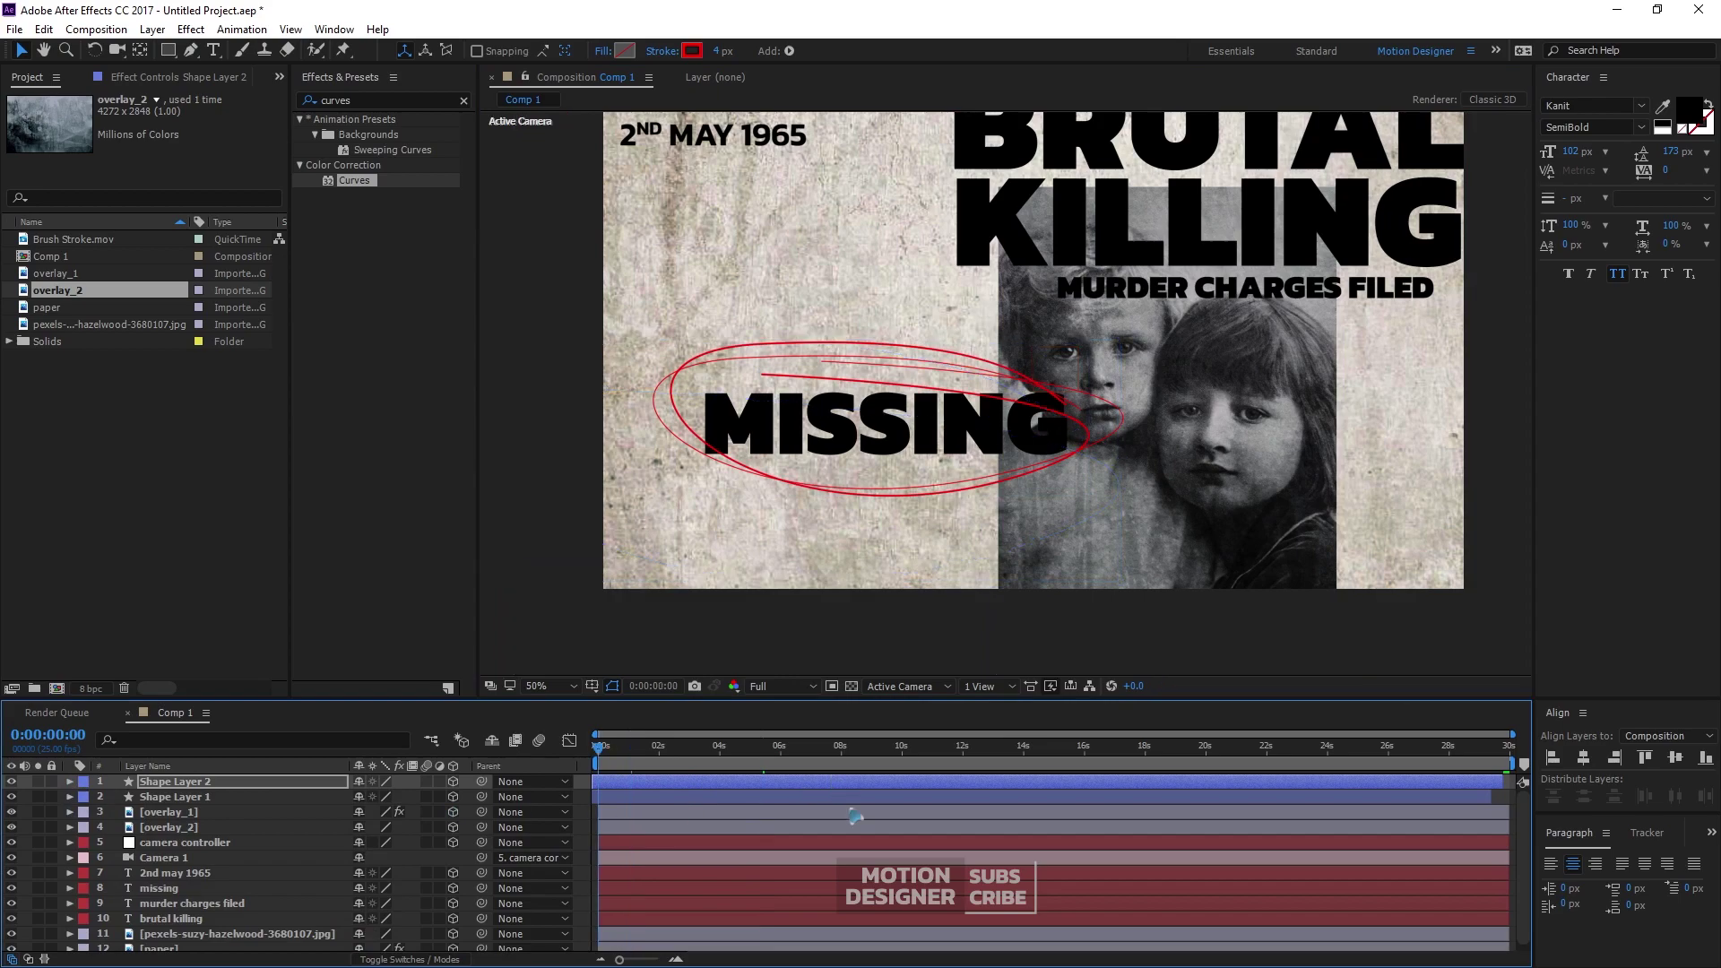
key("space")
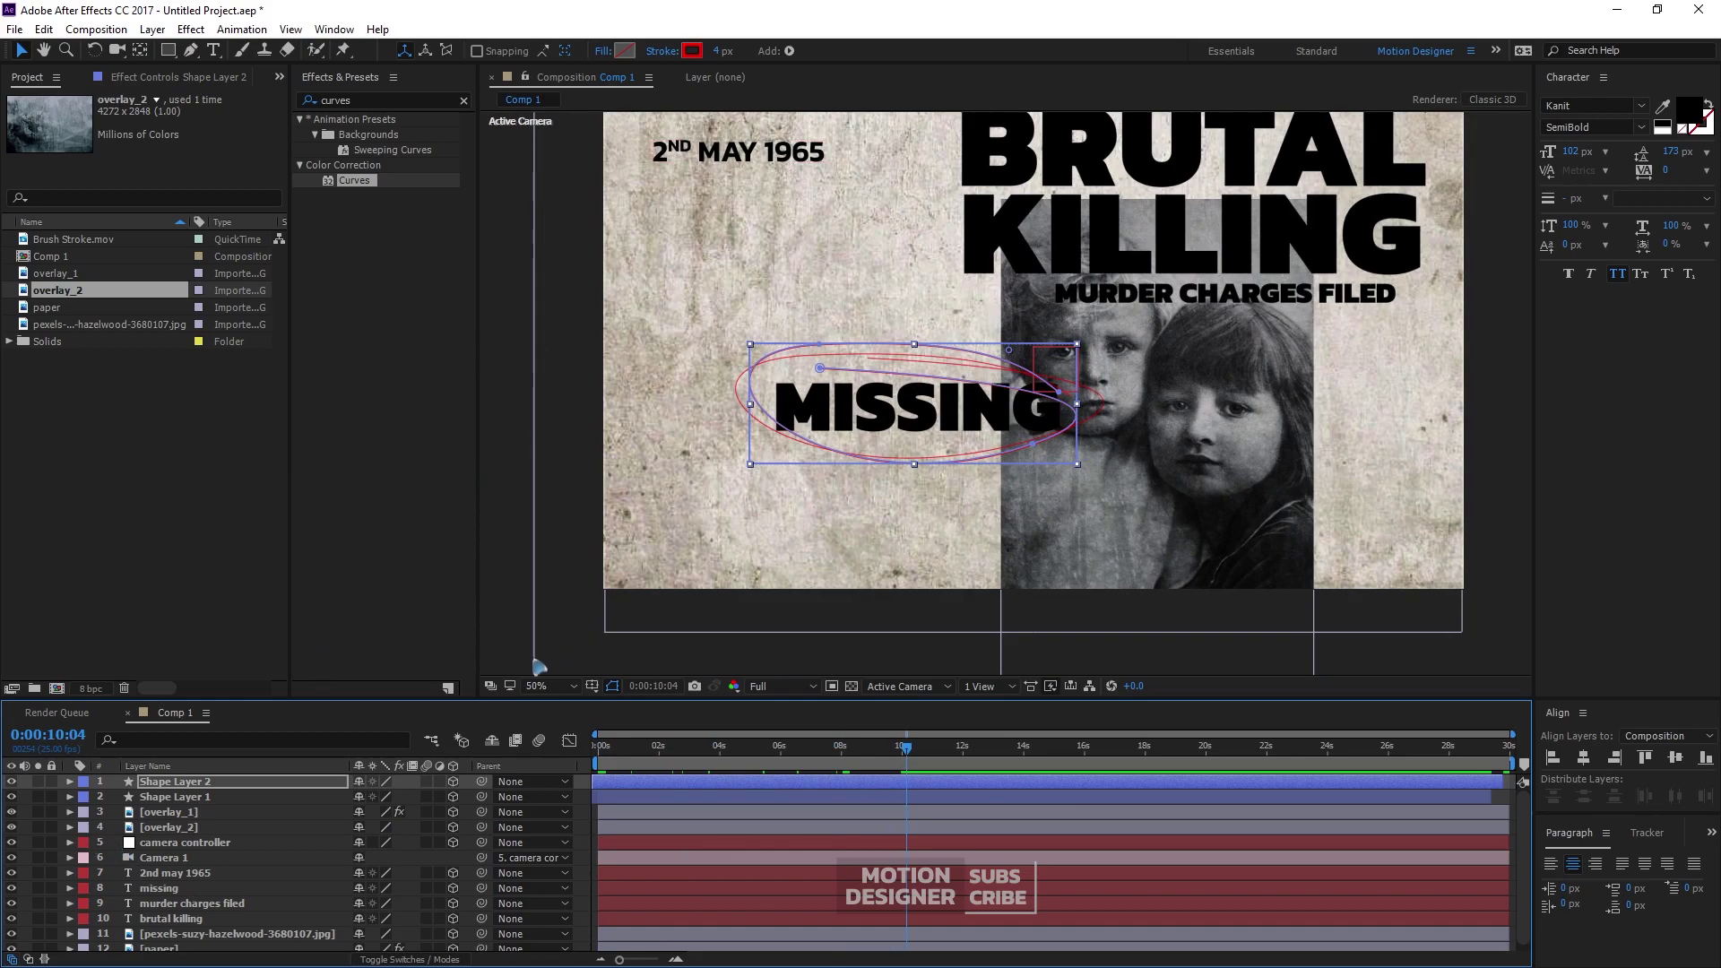
left_click(513, 634)
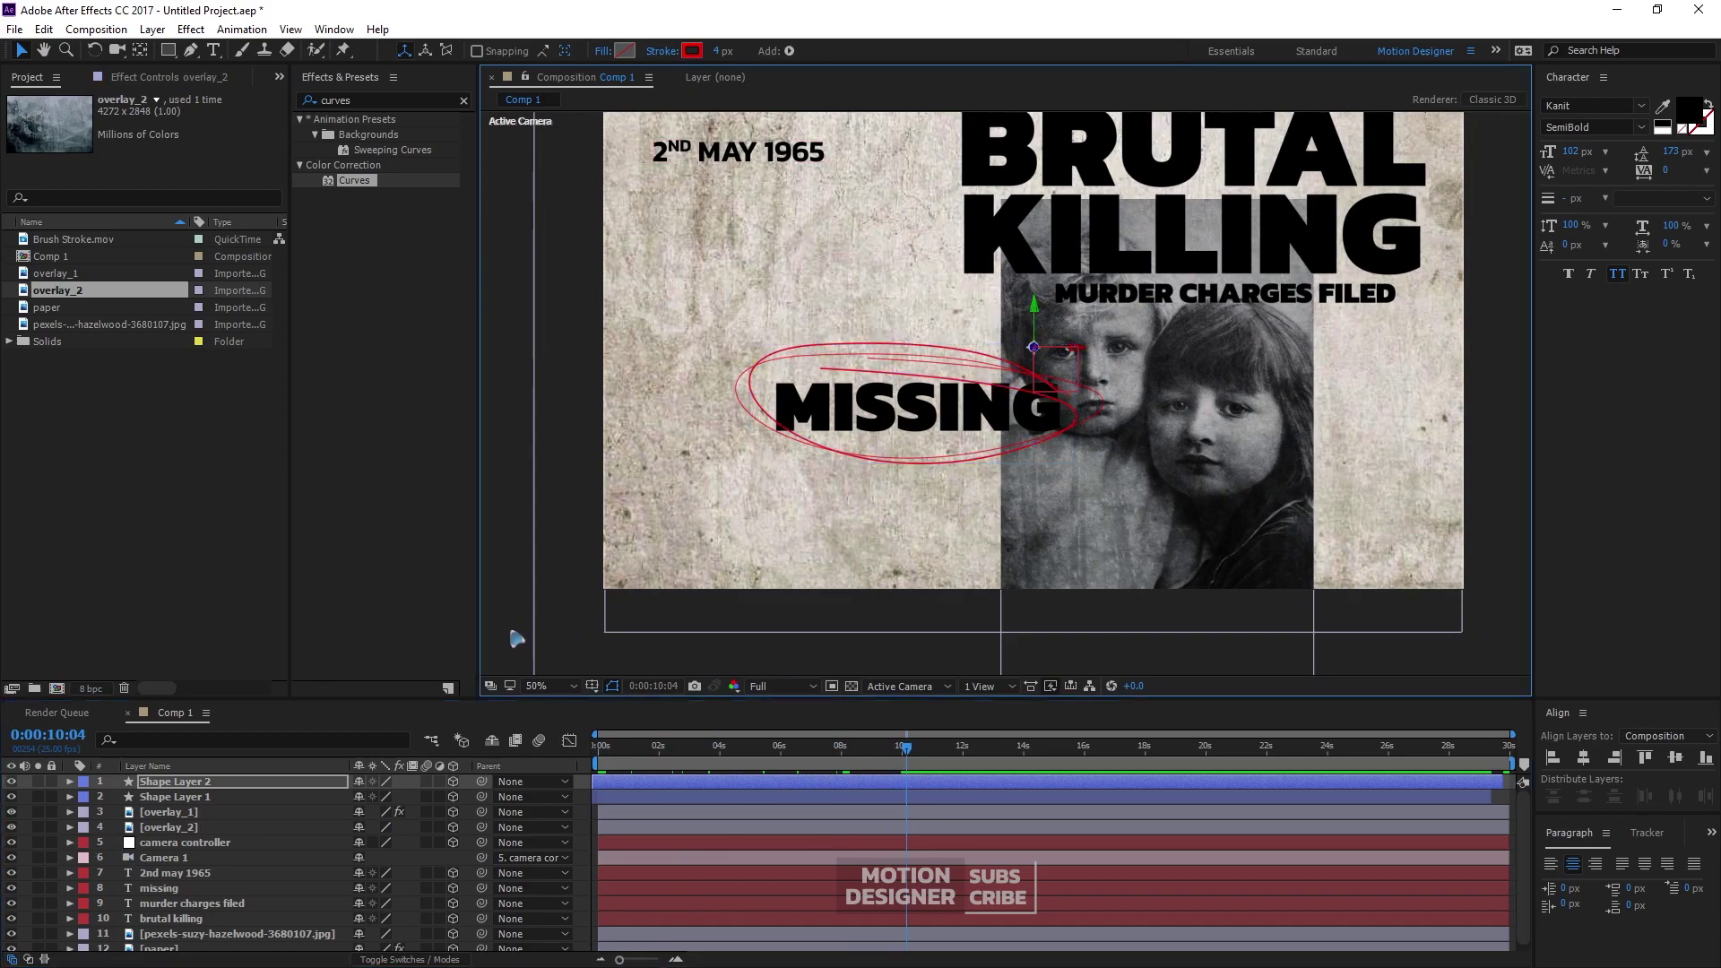
left_click(192, 51)
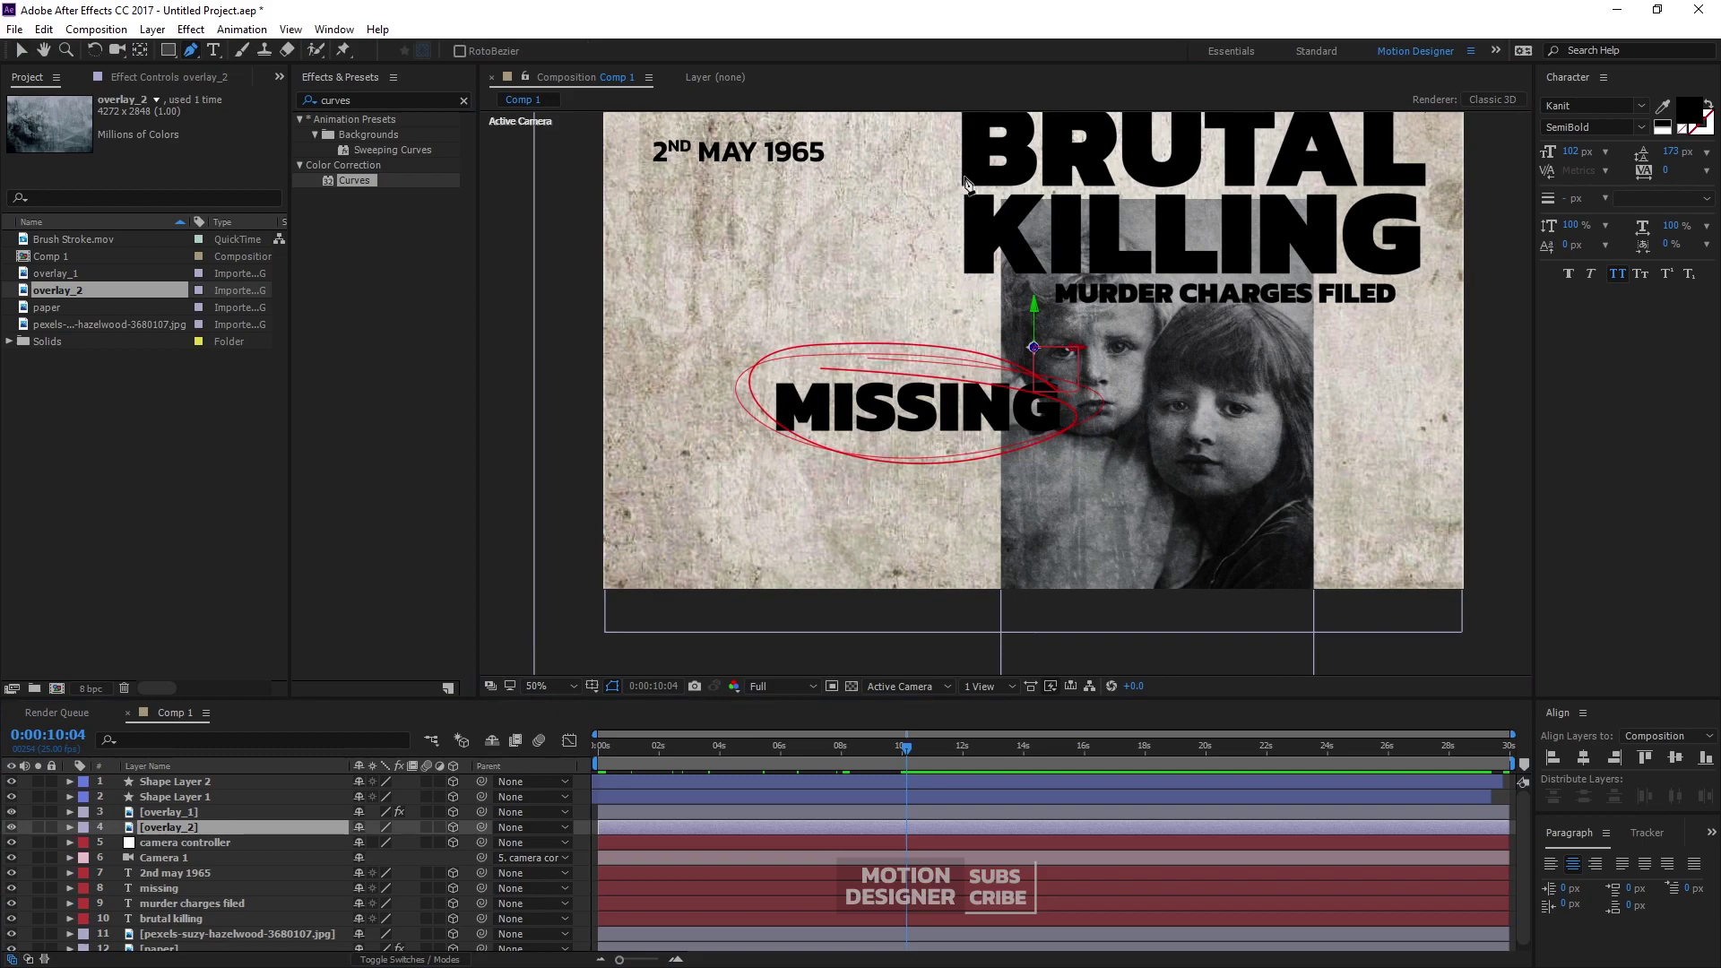
left_click_drag(968, 287, 813, 344)
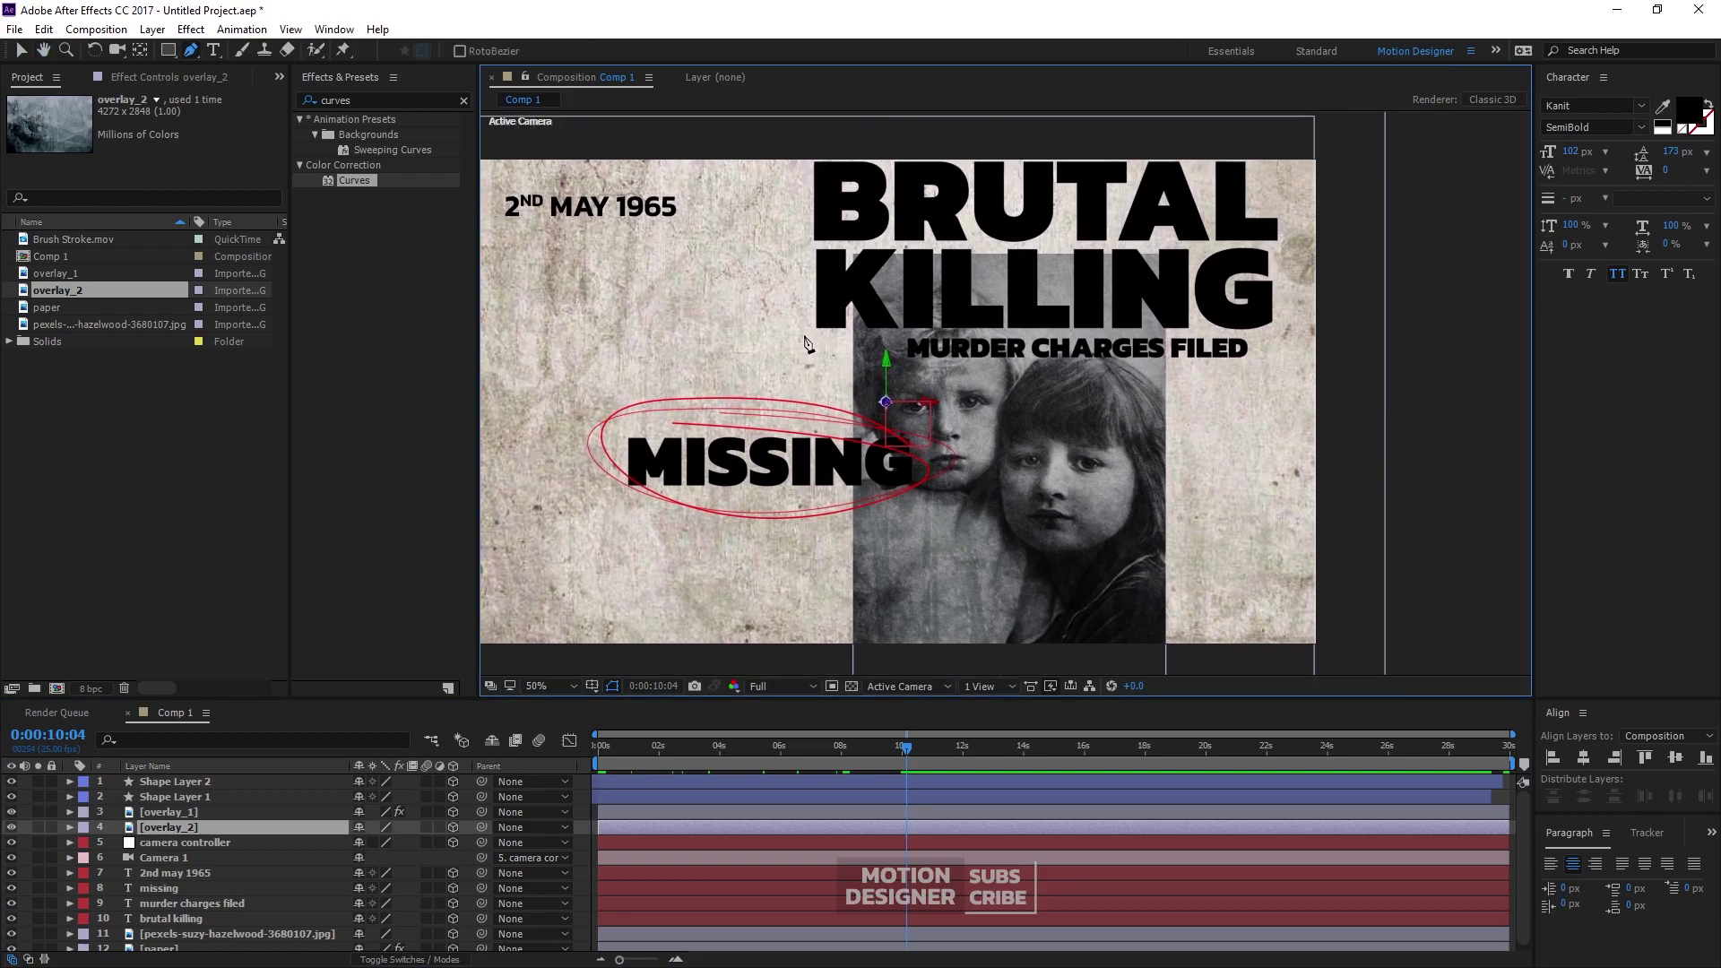
left_click(804, 337)
left_click(1295, 335)
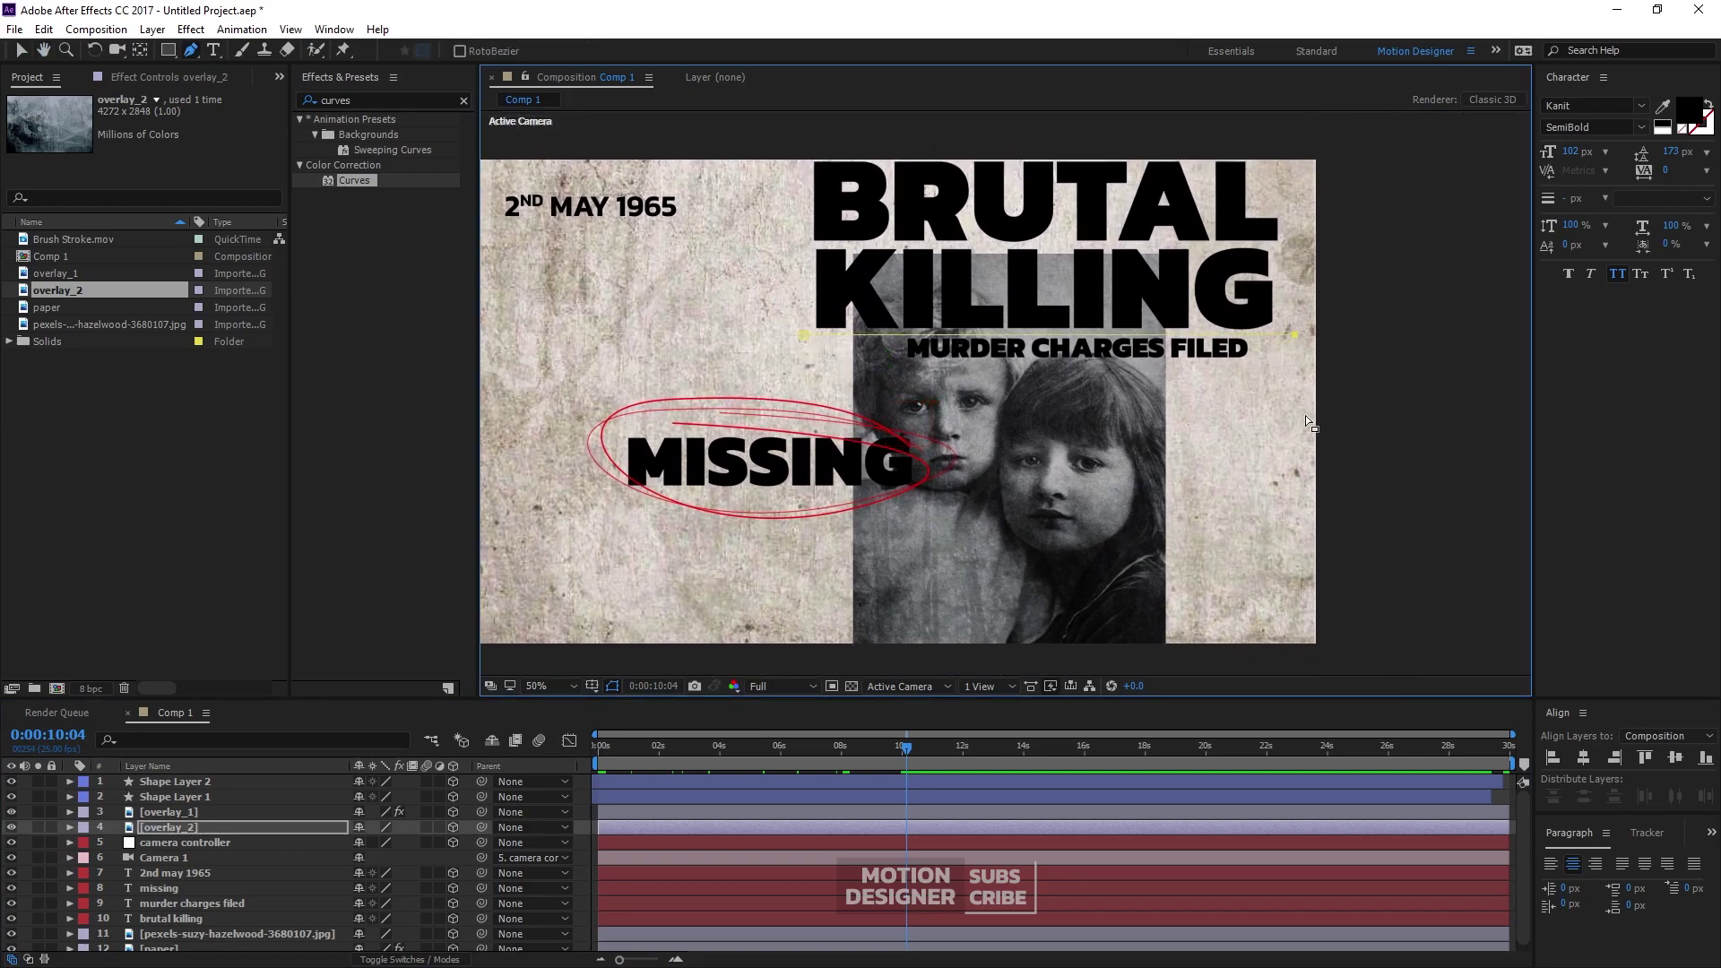
key("ctrl+z")
key("ctrl+z")
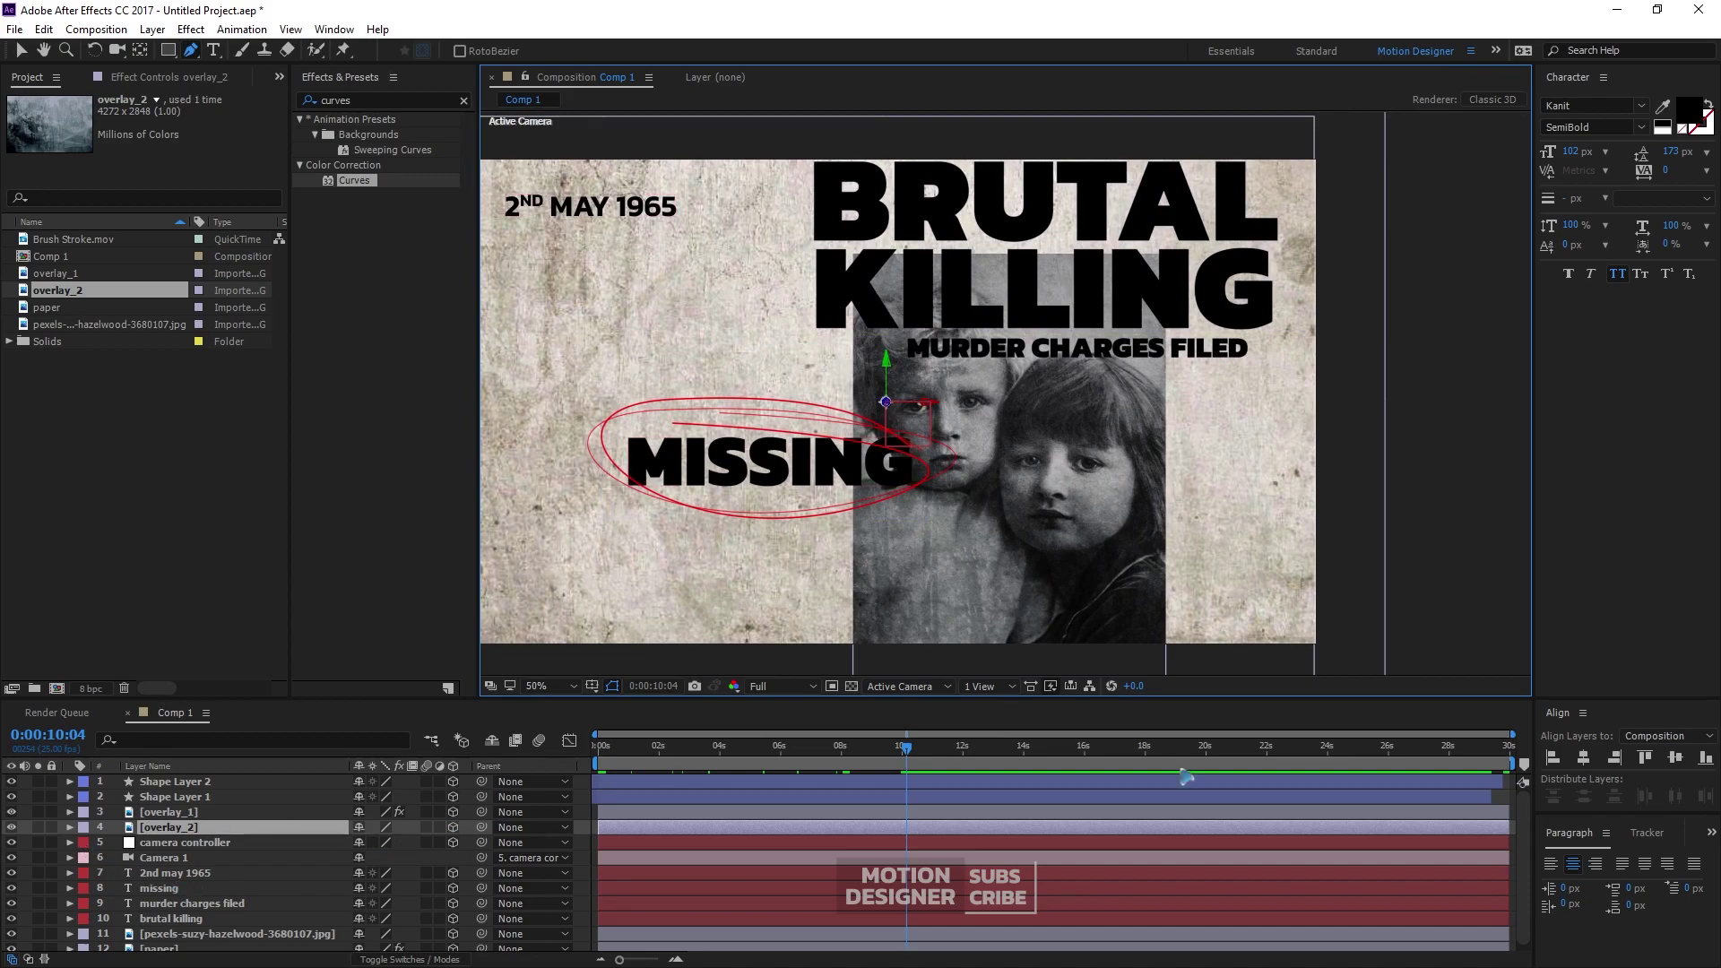
Enlarge the timeline area so the whole layer stack fits, and deselect the overlay_2 layer
scroll(1024, 856, "down", 1)
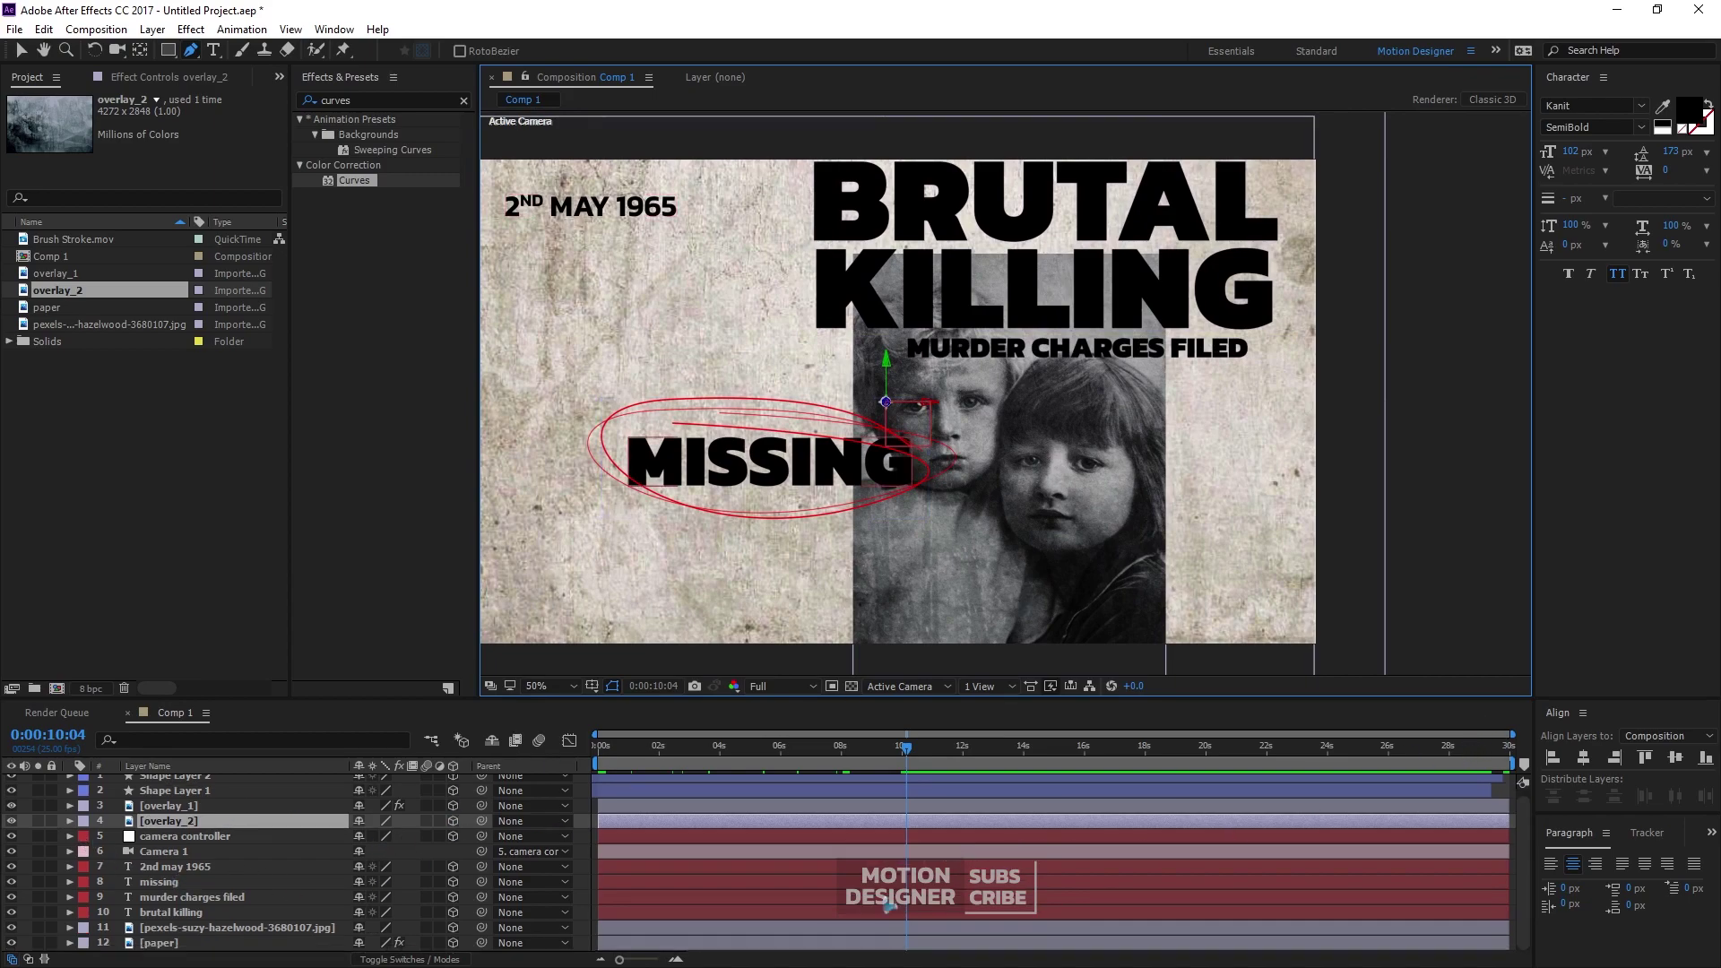
left_click(350, 658)
scroll(279, 846, "up", 1)
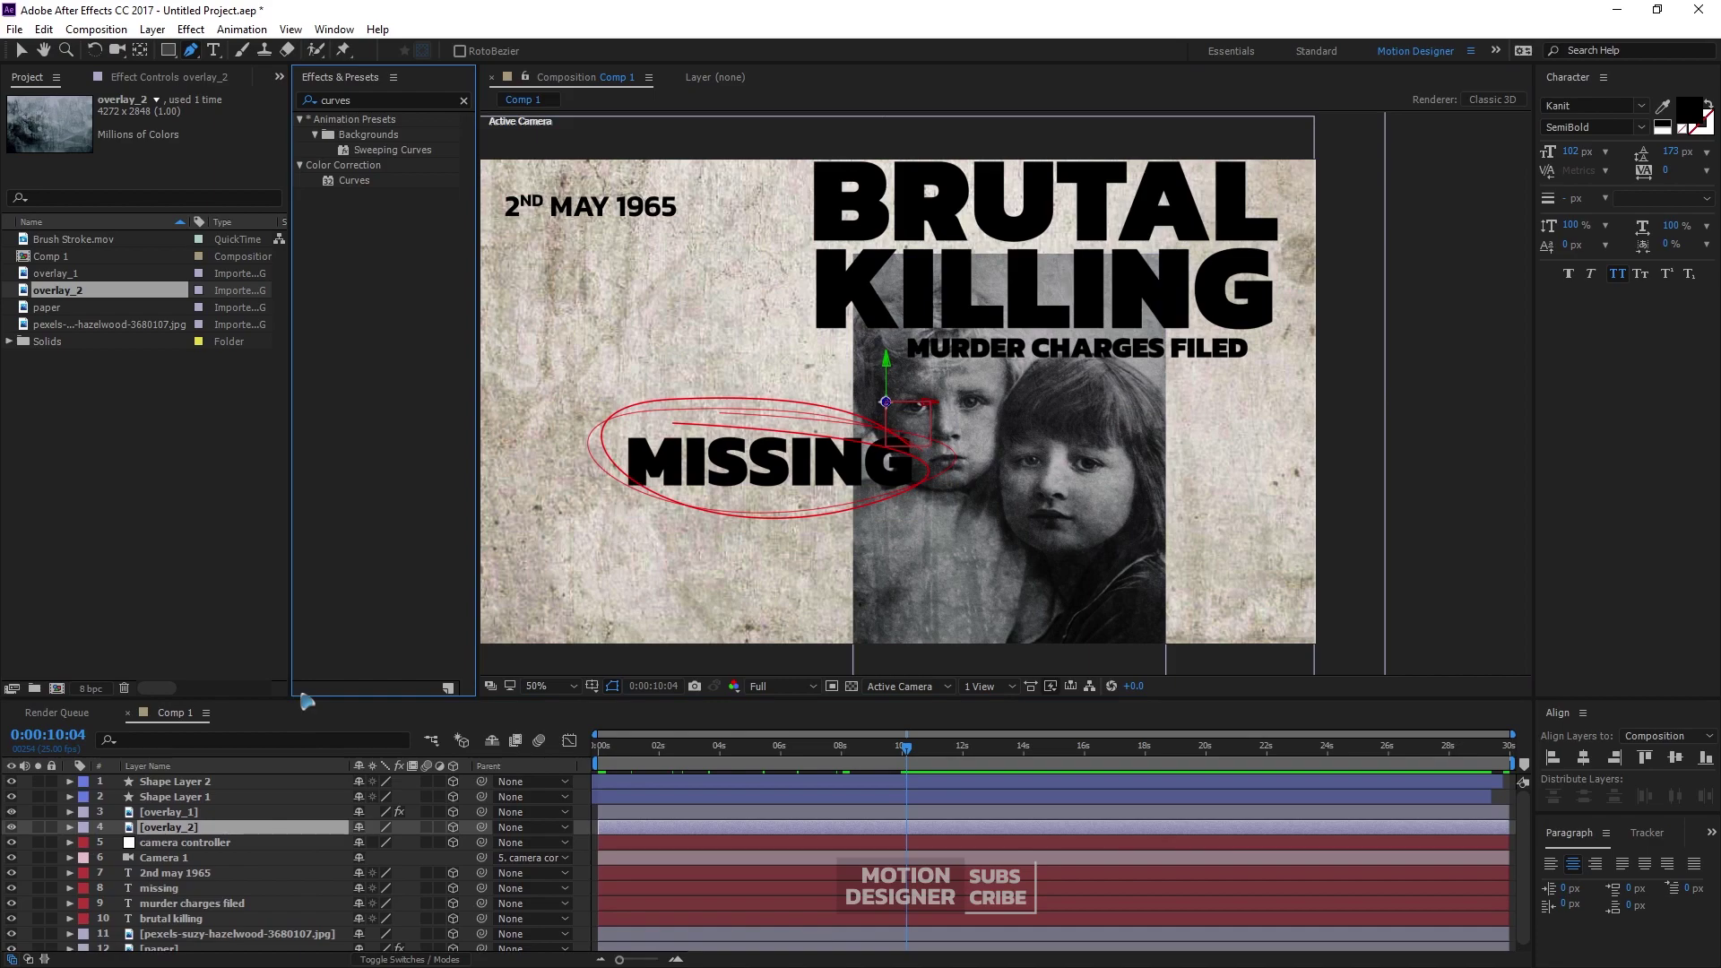
left_click_drag(297, 698, 298, 542)
left_click(434, 889)
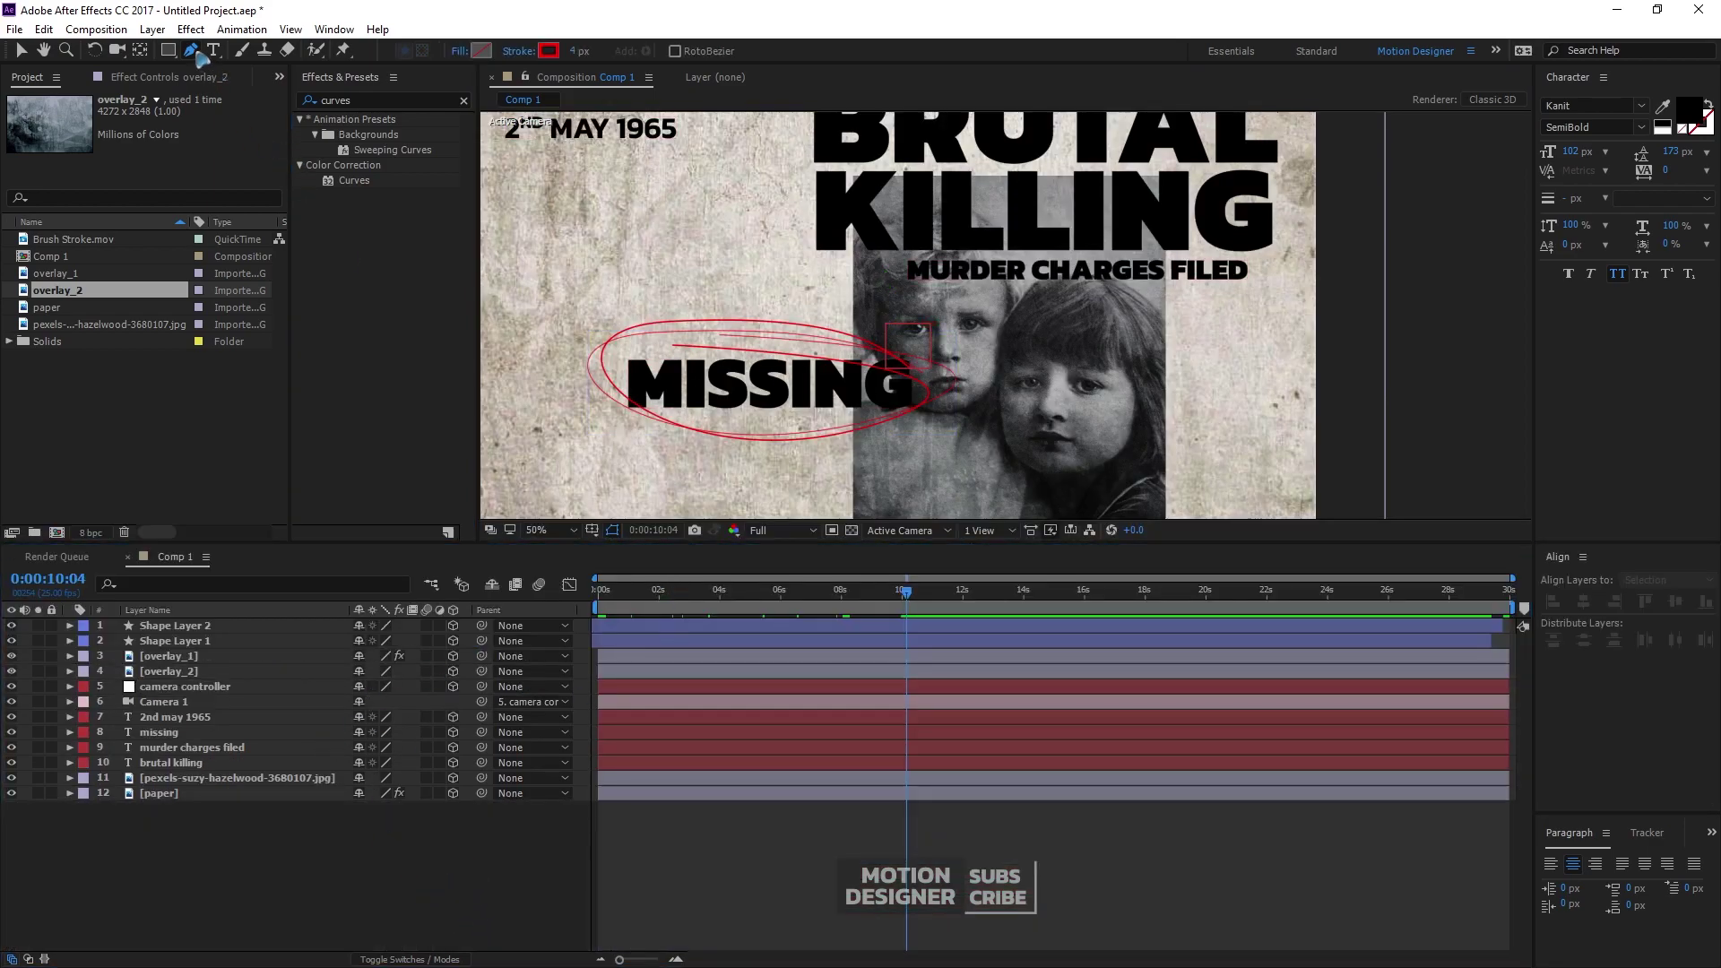
Draw a nearly straight red 4 px underline beneath "KILLING" with the Pen tool as a new shape layer
left_click(813, 254)
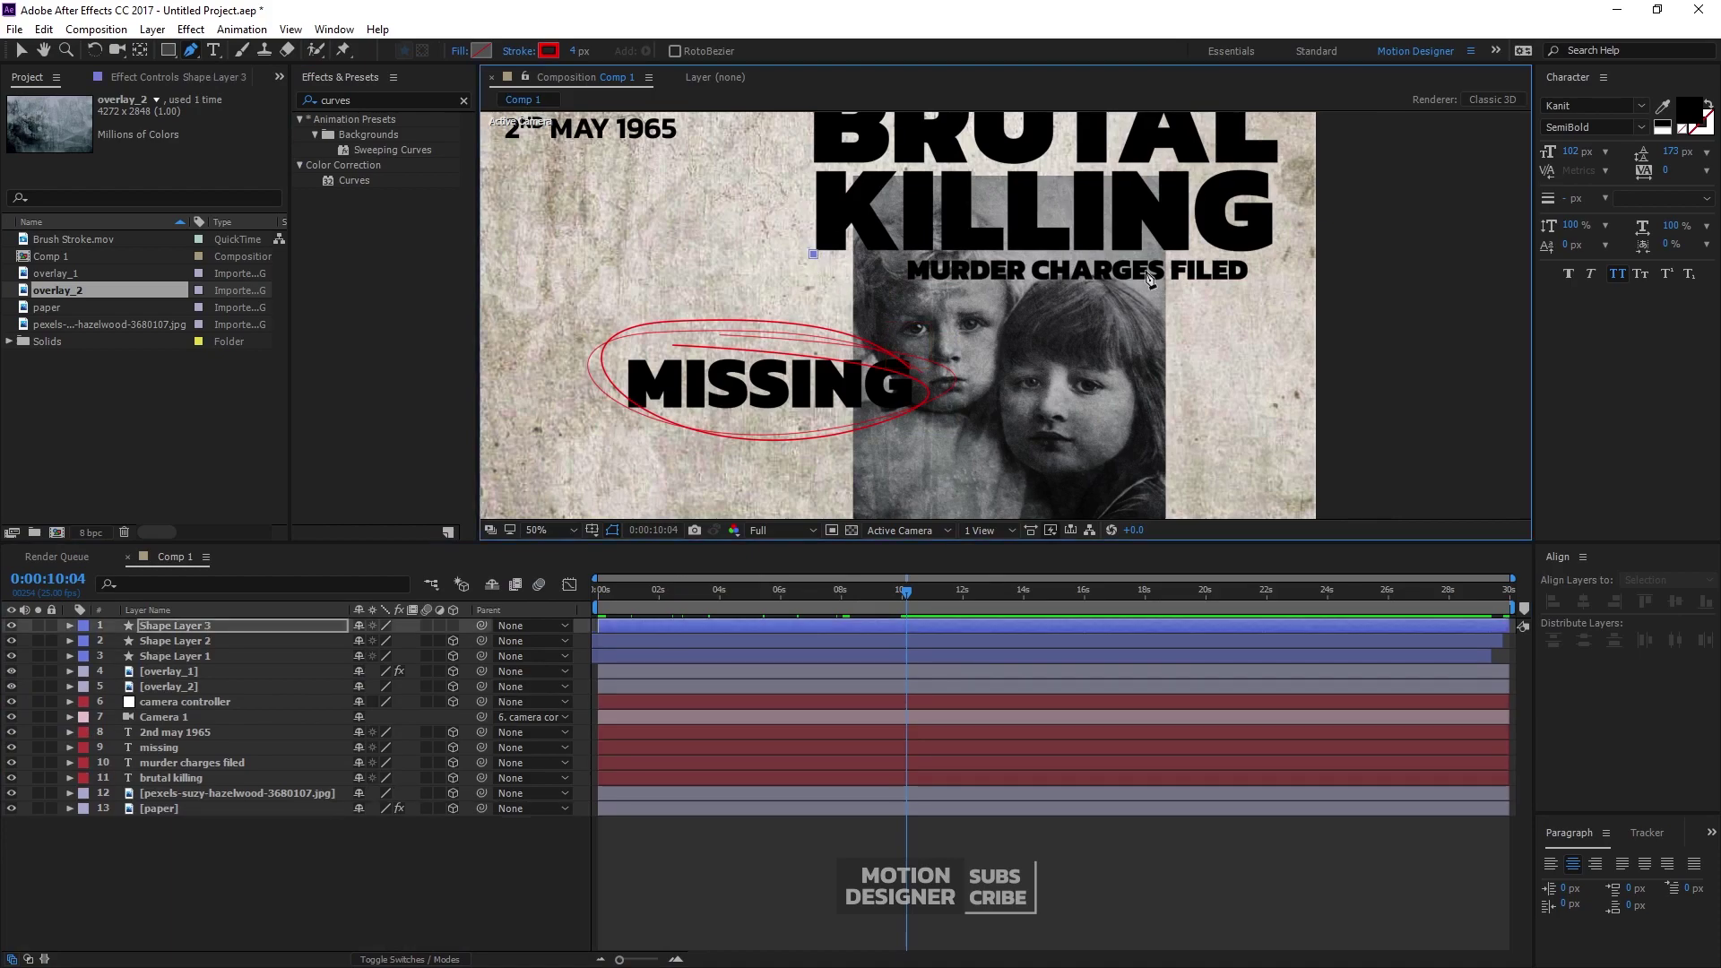
left_click_drag(1284, 252, 1413, 261)
key("v")
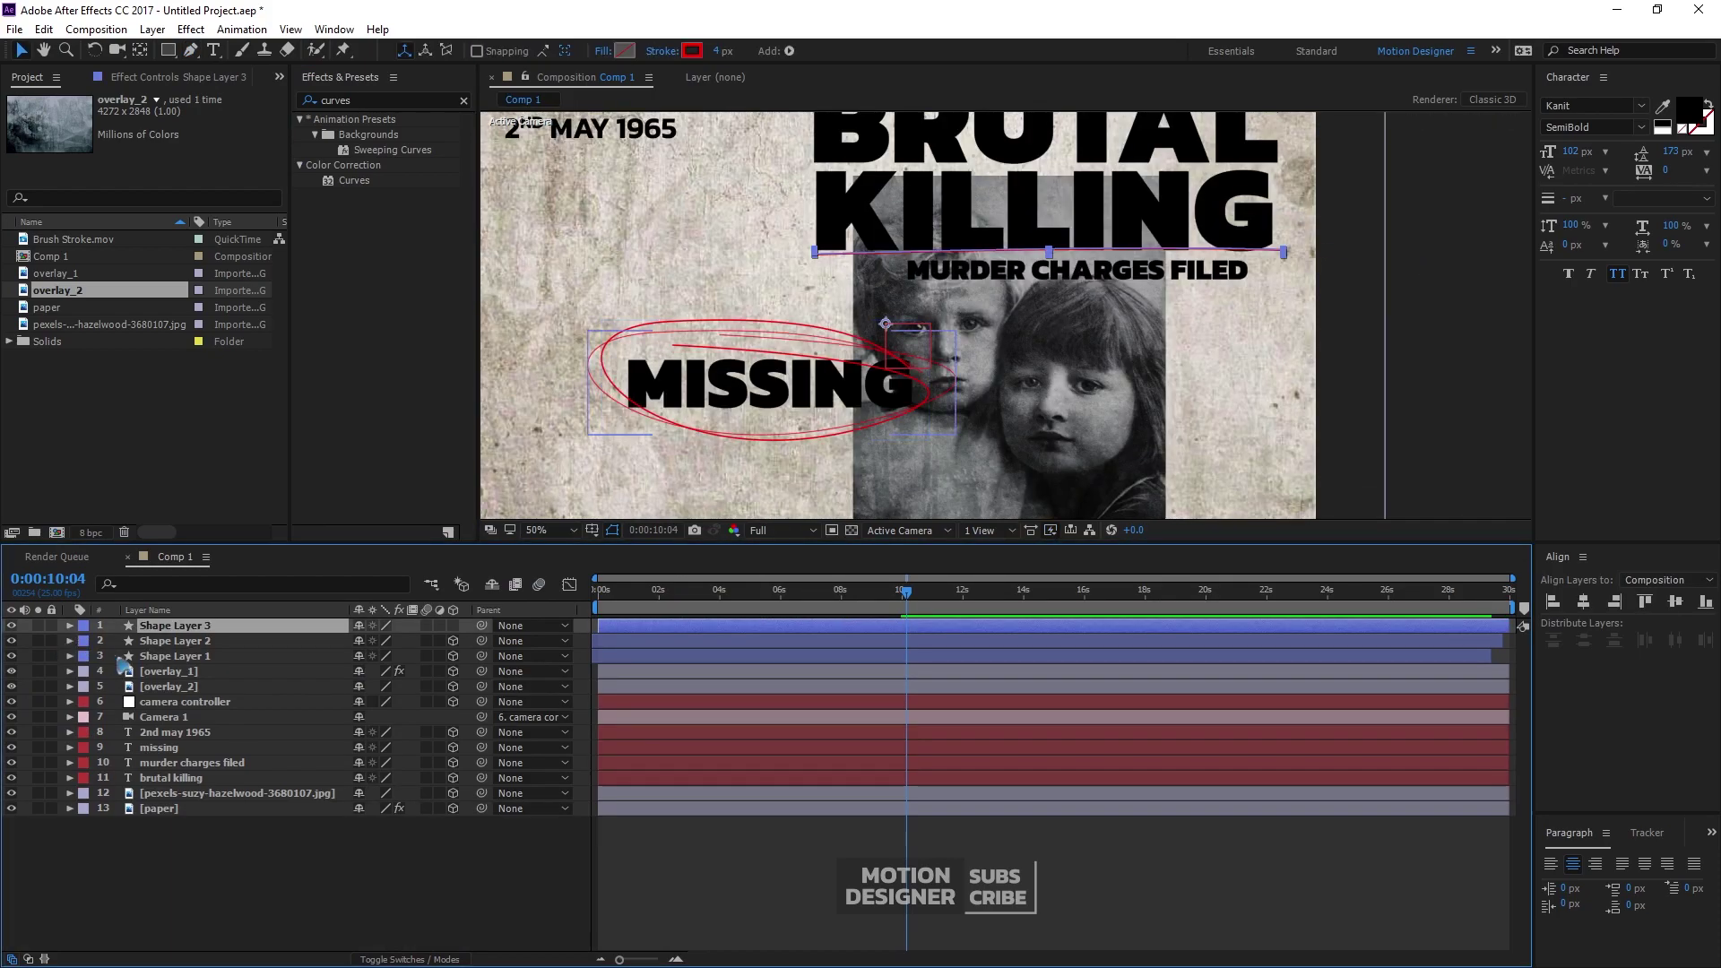
Copy the animated Trim Paths from Shape Layer 2 to the underline layer, starting at 0:00:05:20, and preview it
left_click(70, 625)
left_click(75, 641)
left_click(70, 641)
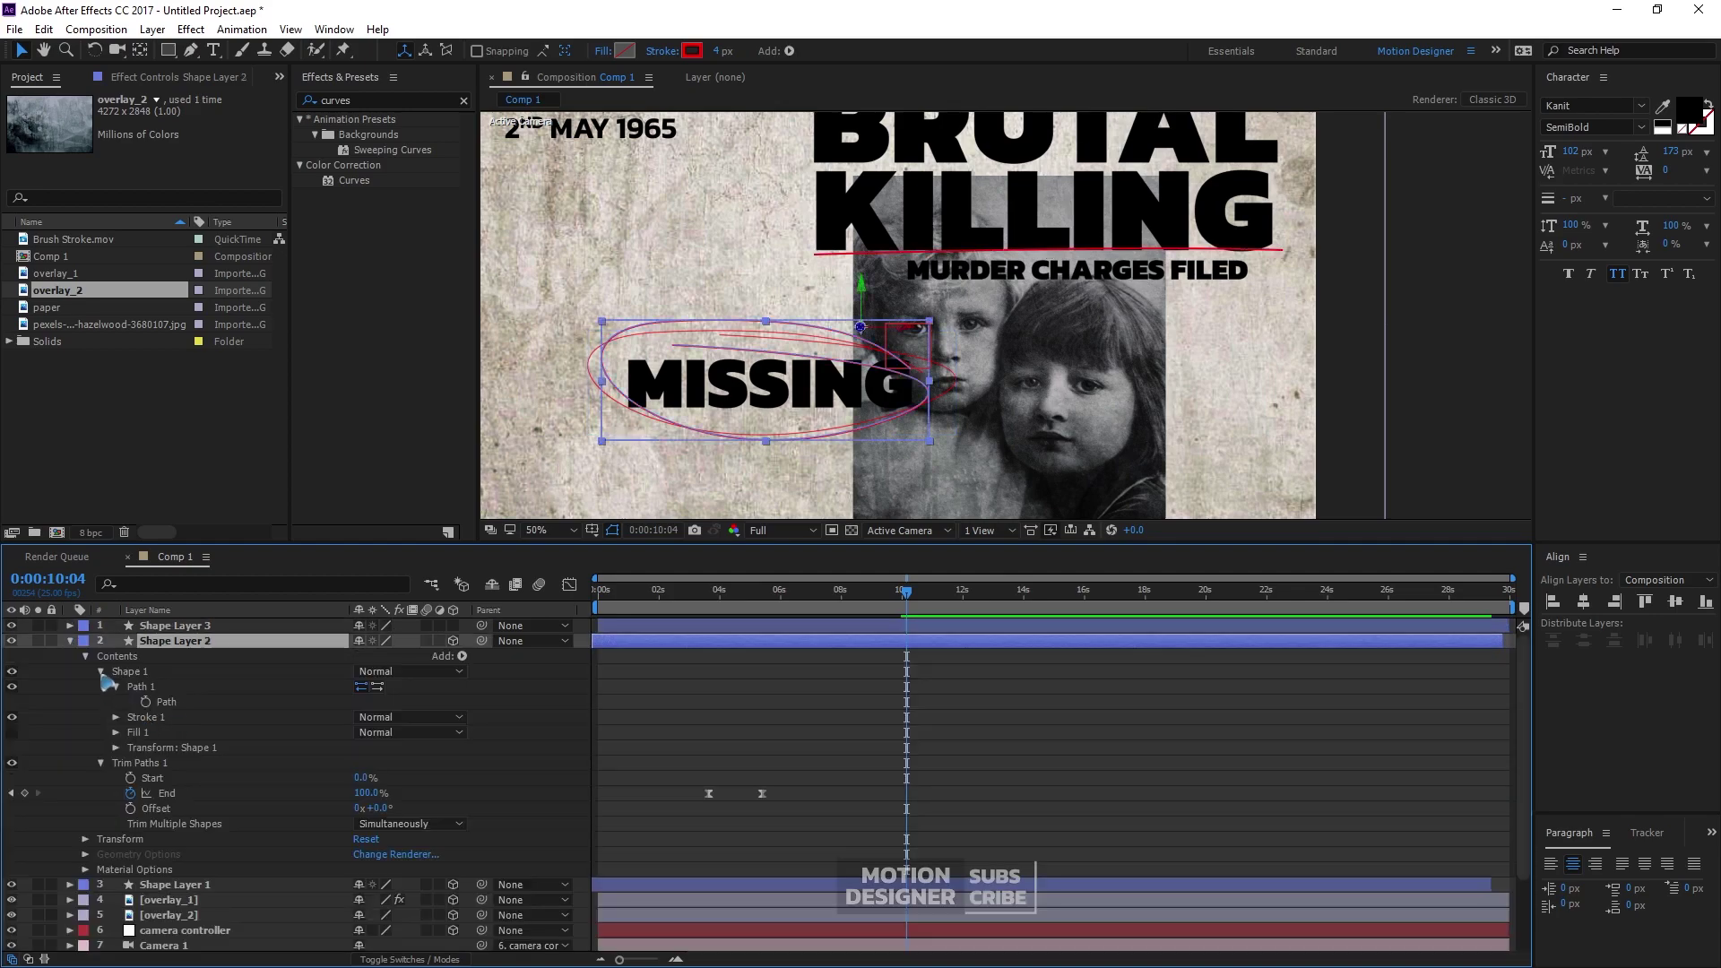
left_click(101, 671)
left_click(101, 687)
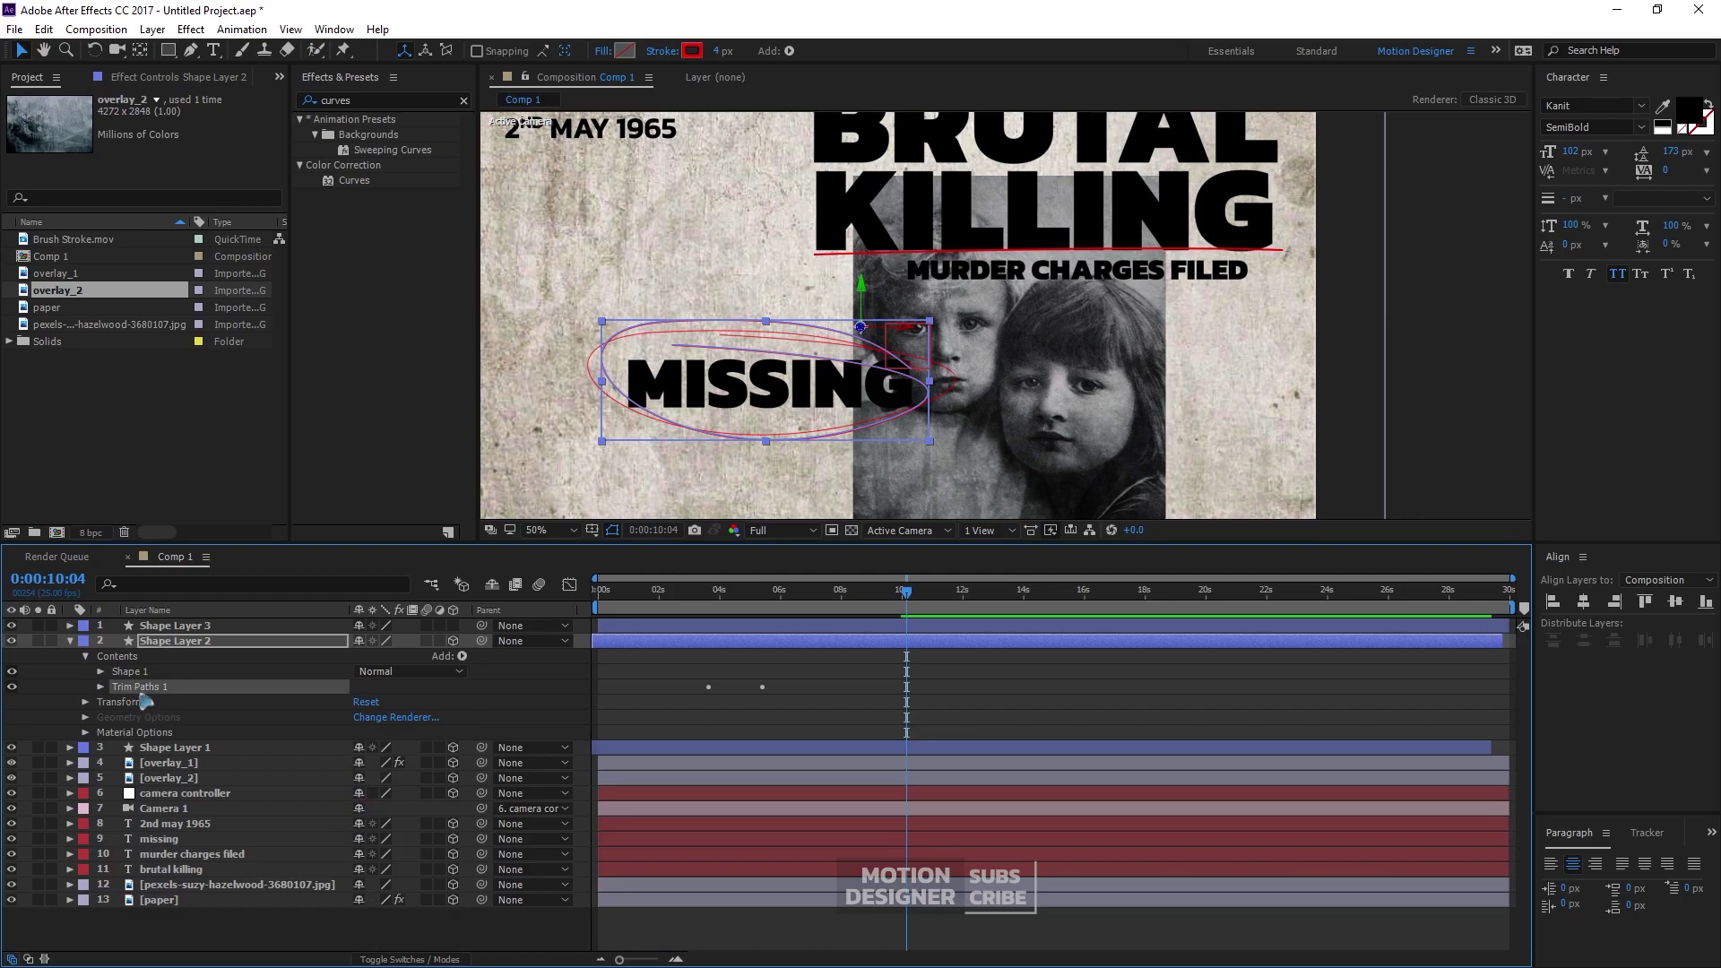
left_click(180, 626)
left_click_drag(663, 592, 778, 639)
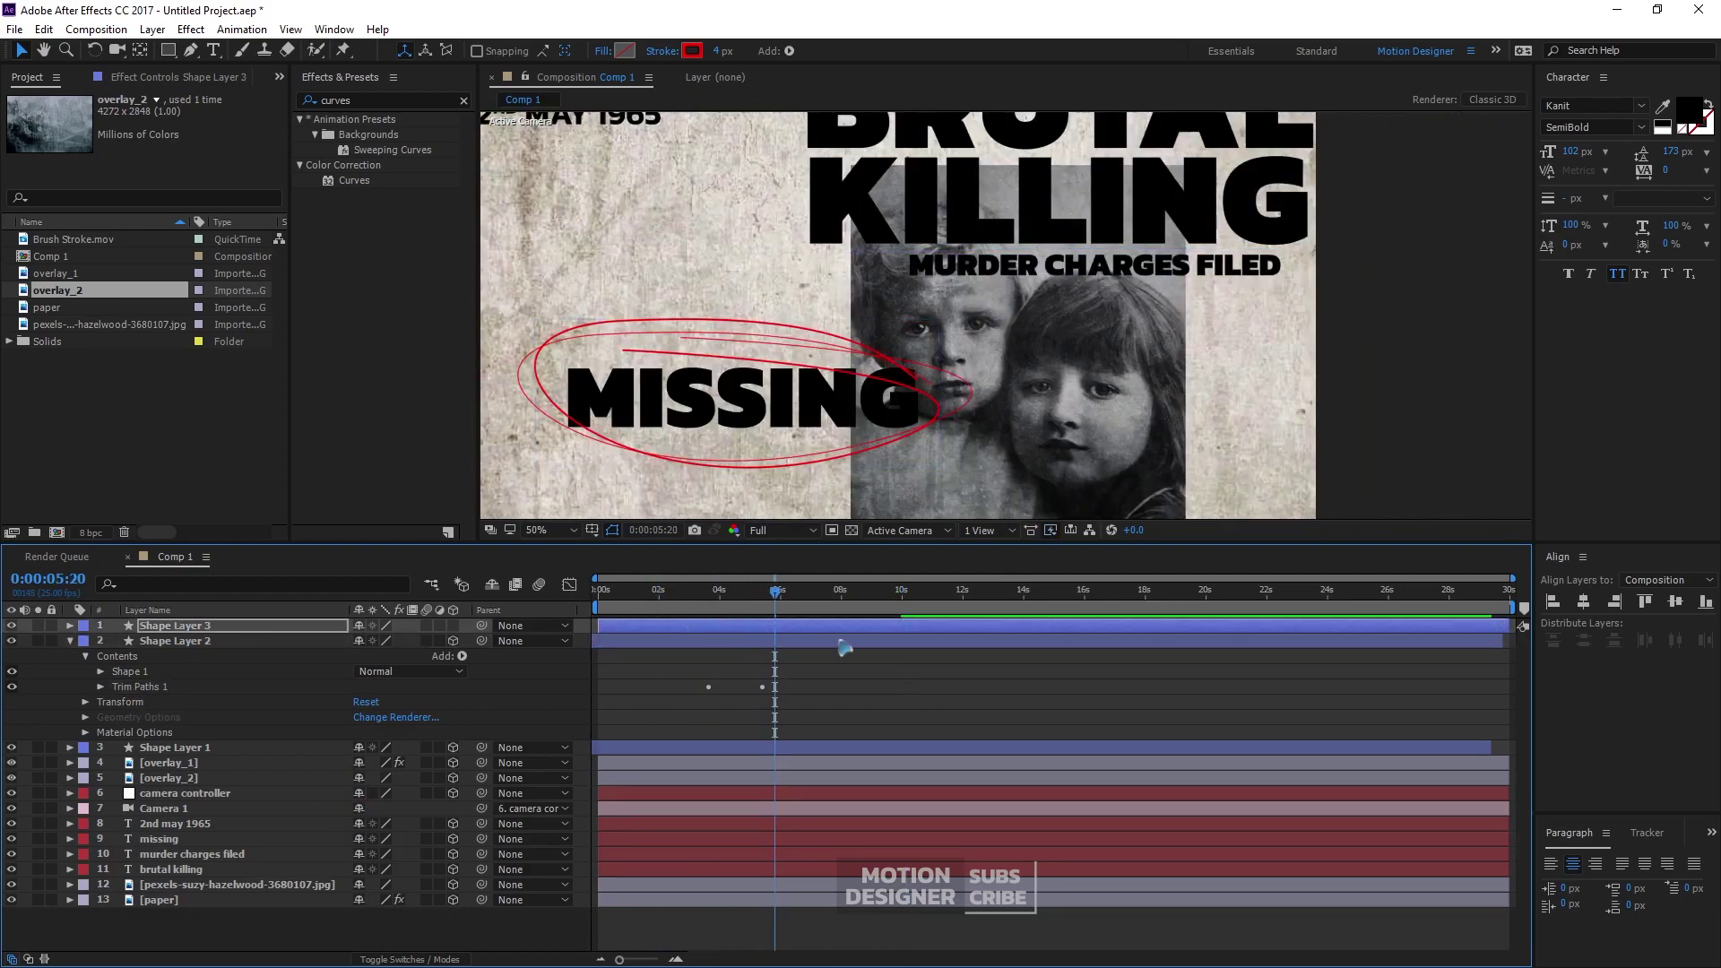
key("space")
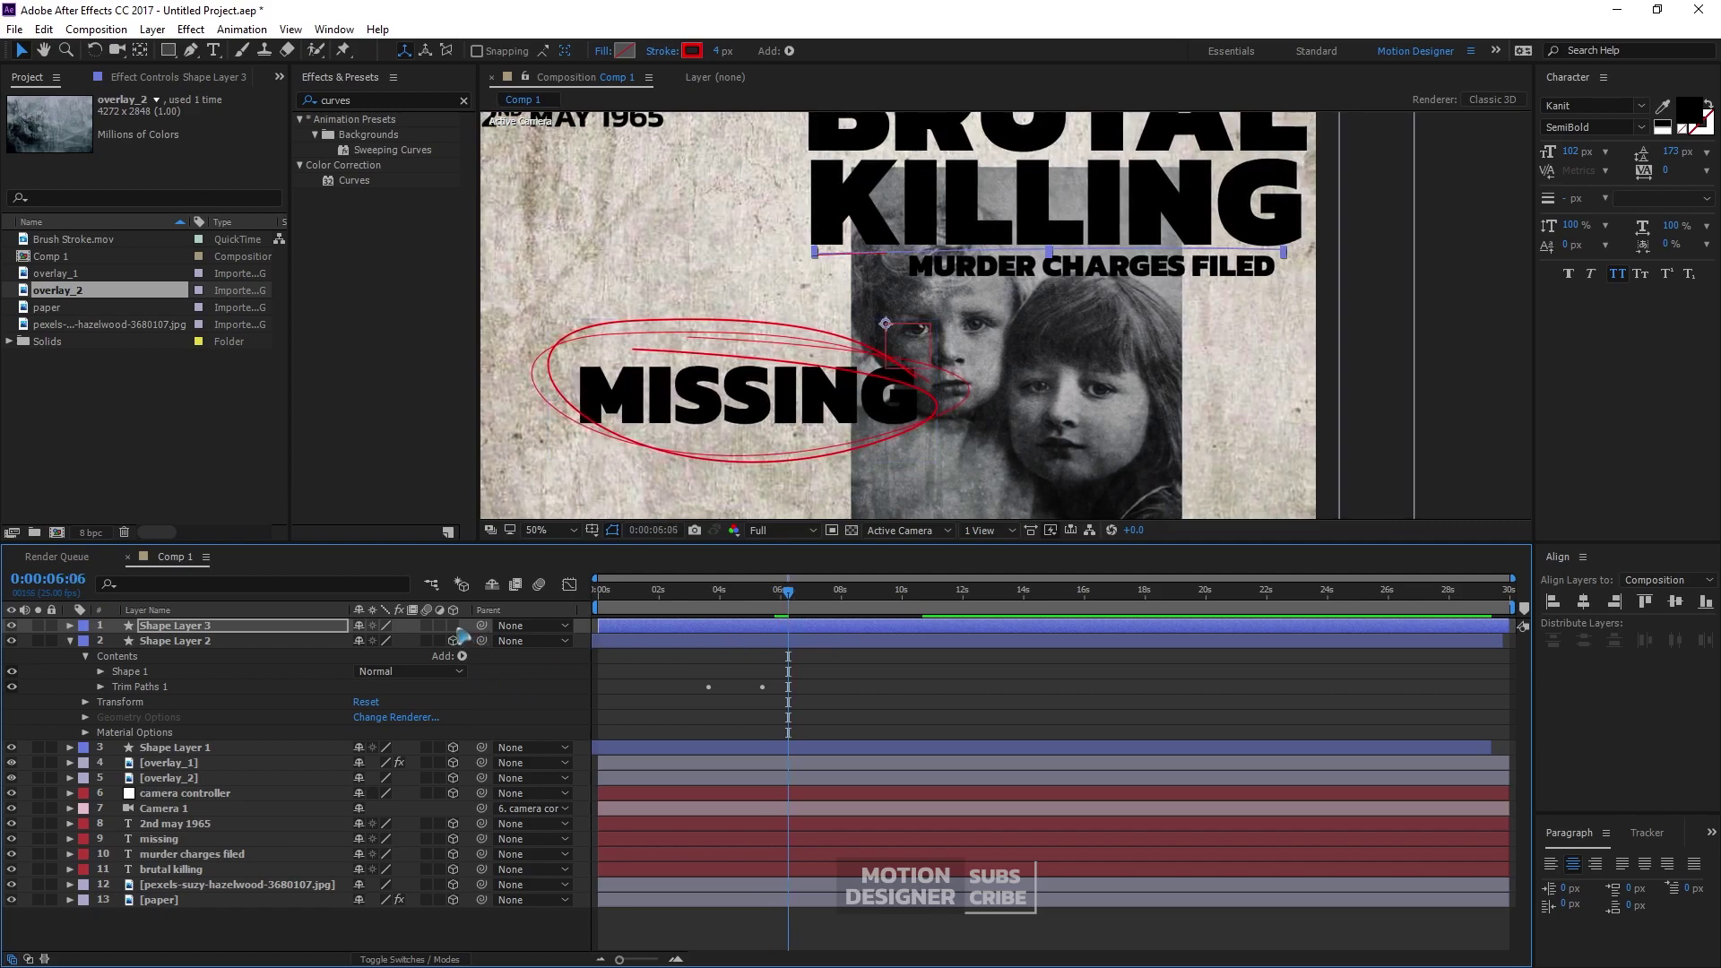
Make the underline a 3D layer and collapse the properties of Shape Layer 2
left_click(453, 626)
left_click(323, 778)
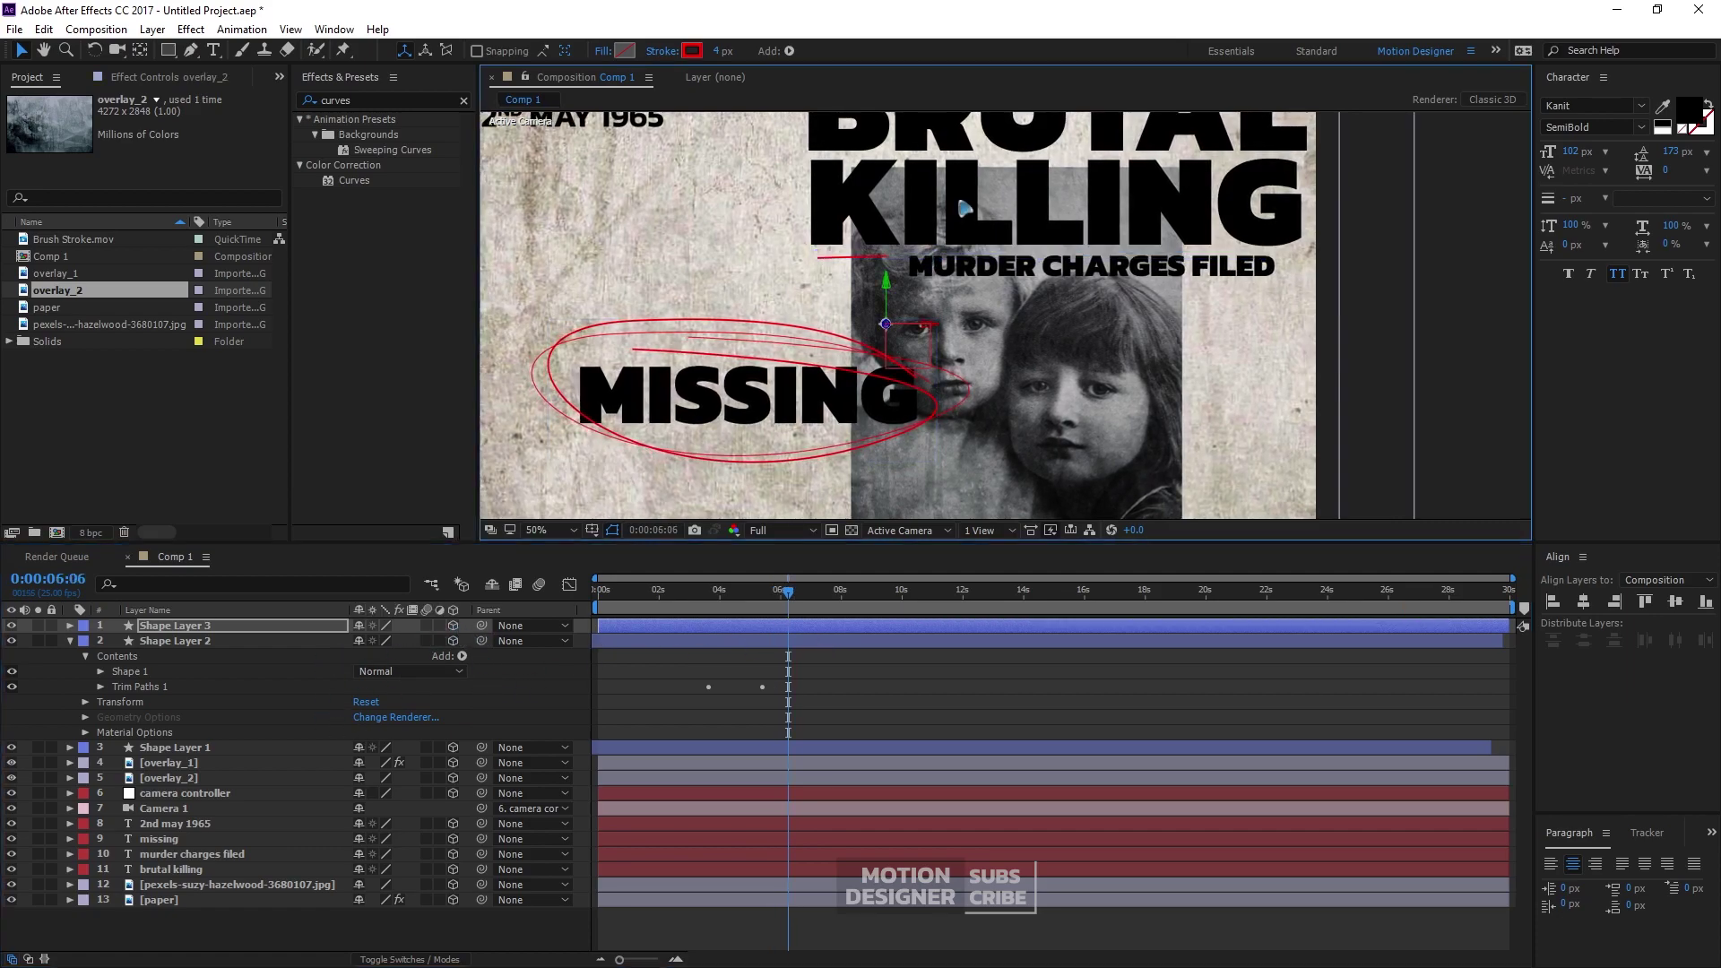
left_click(70, 641)
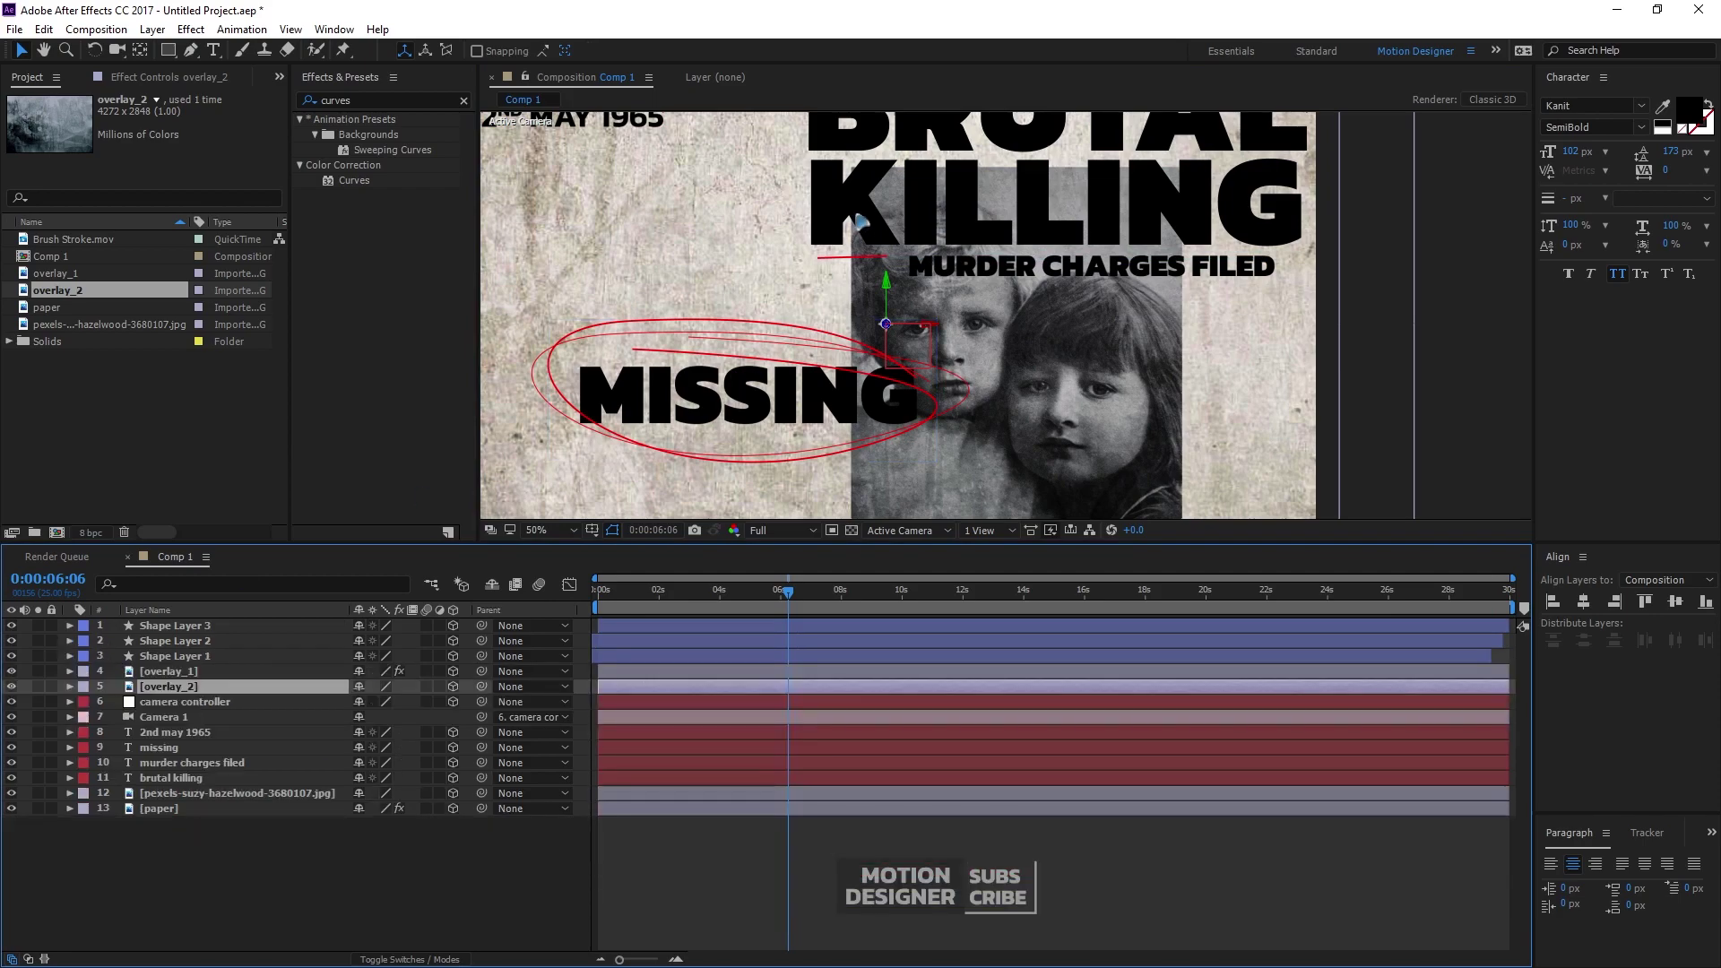
Copy the "murder charges filed" layer's position to the underline layer, and move the line back beneath "KILLING"
left_click(205, 767)
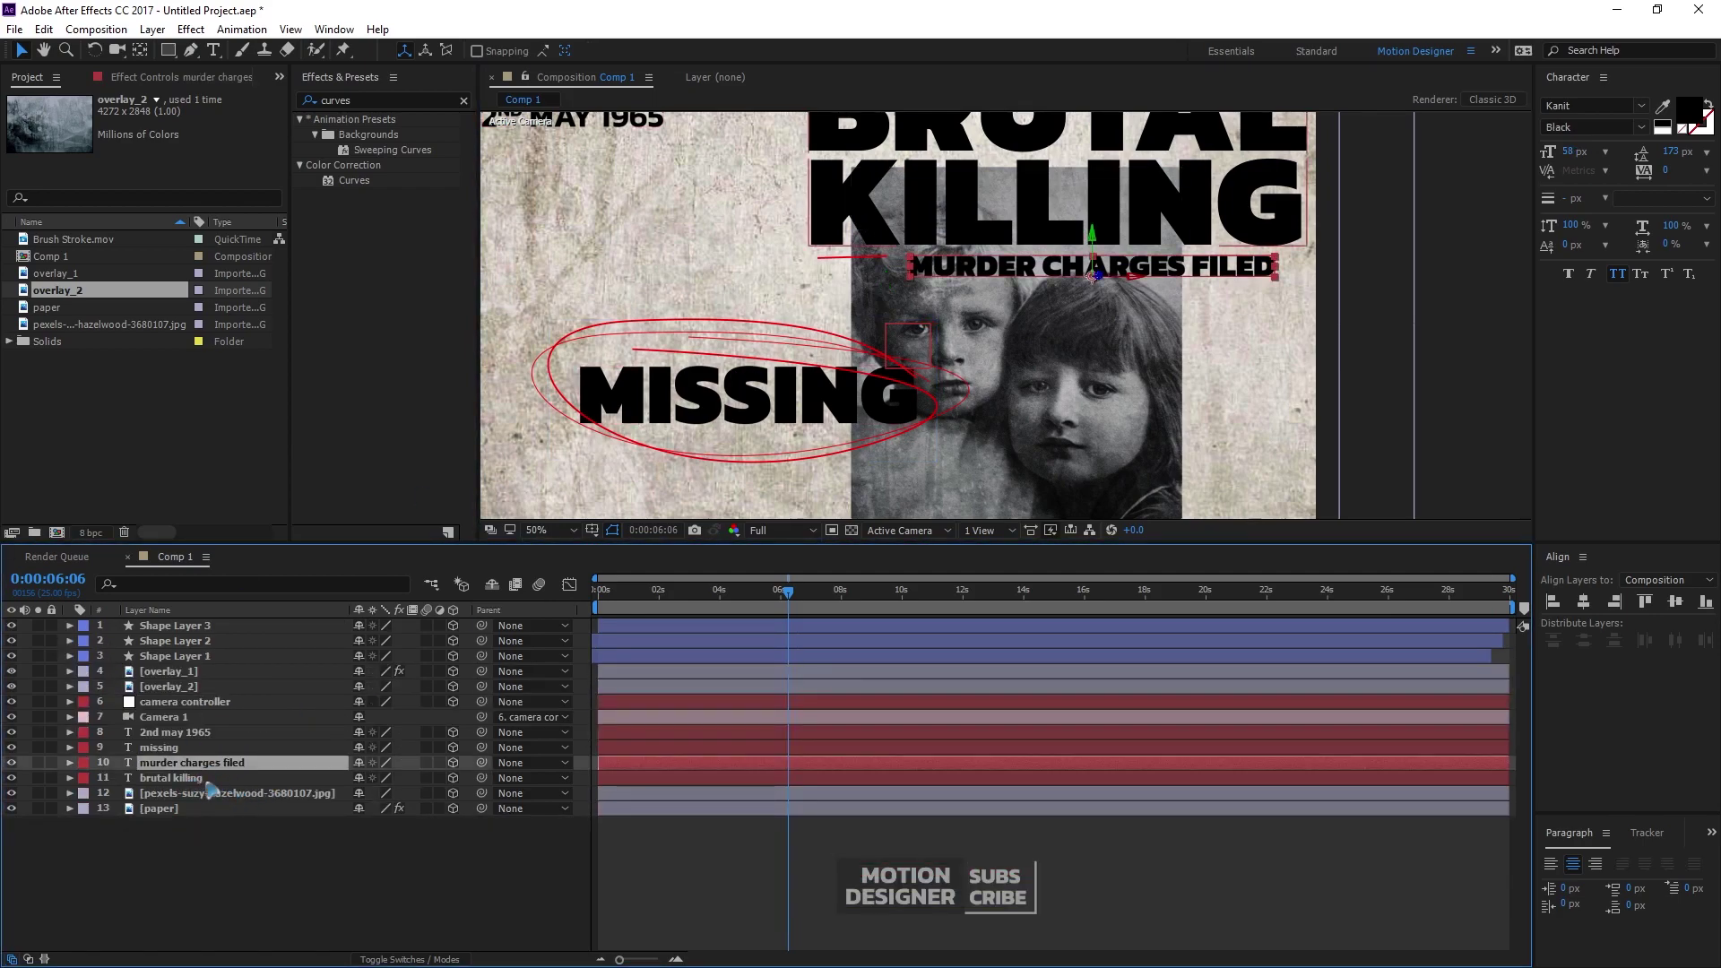
key("p")
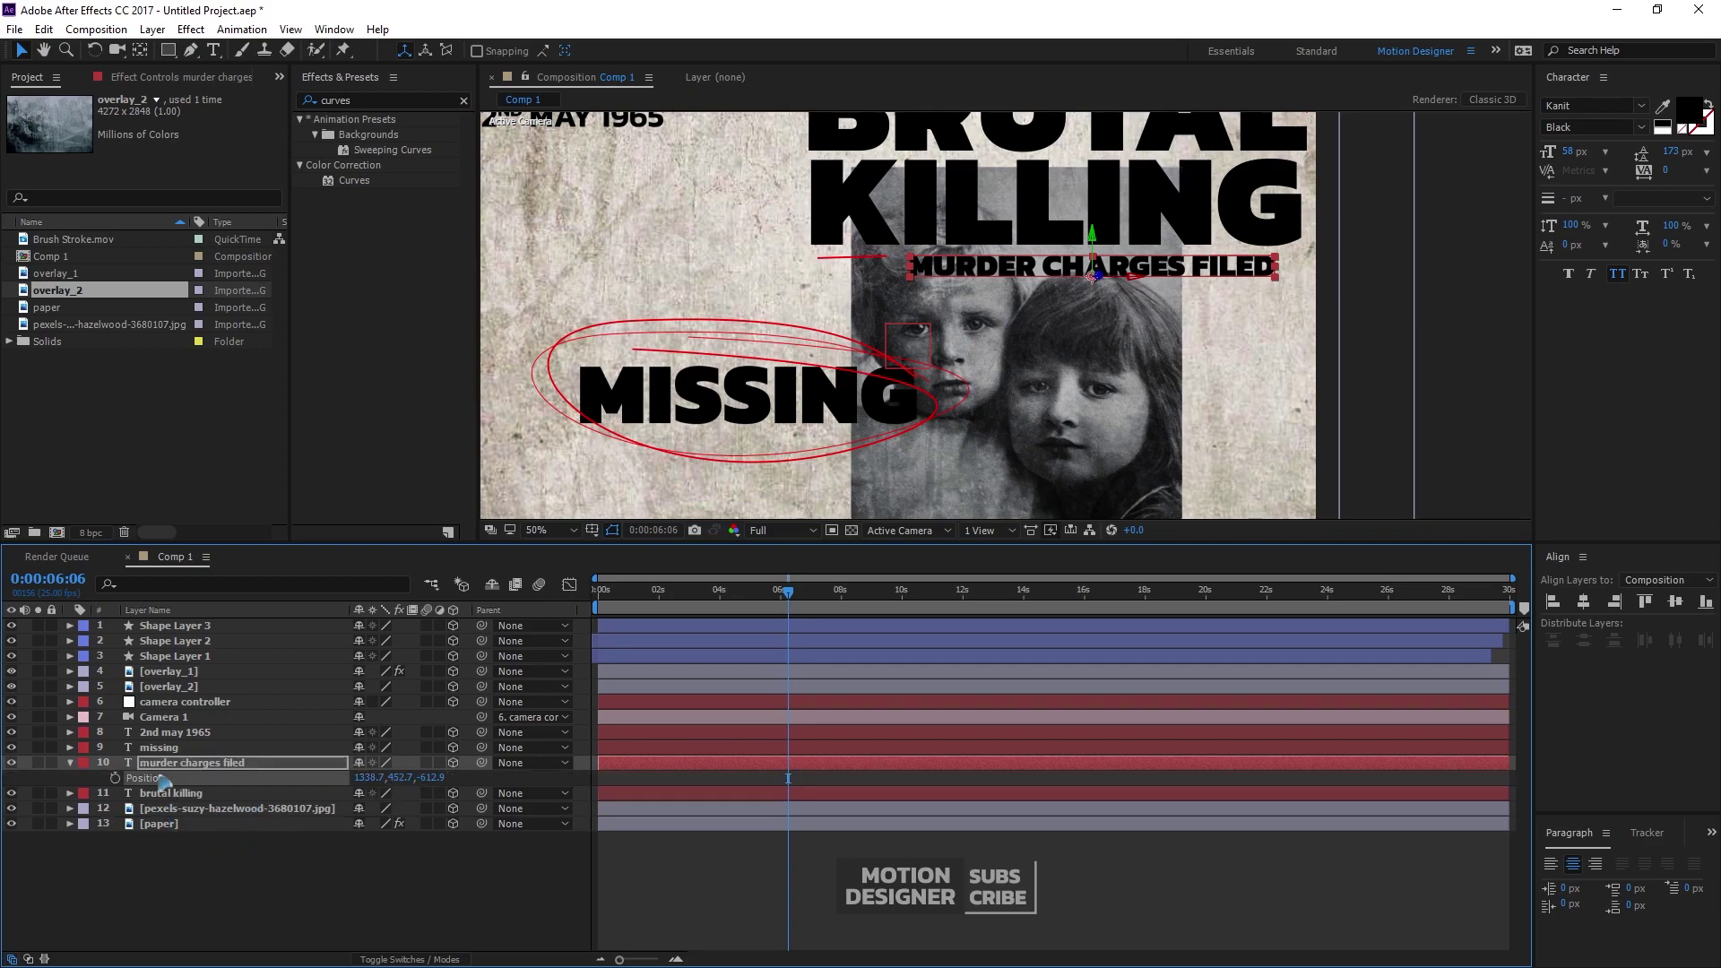
left_click(188, 625)
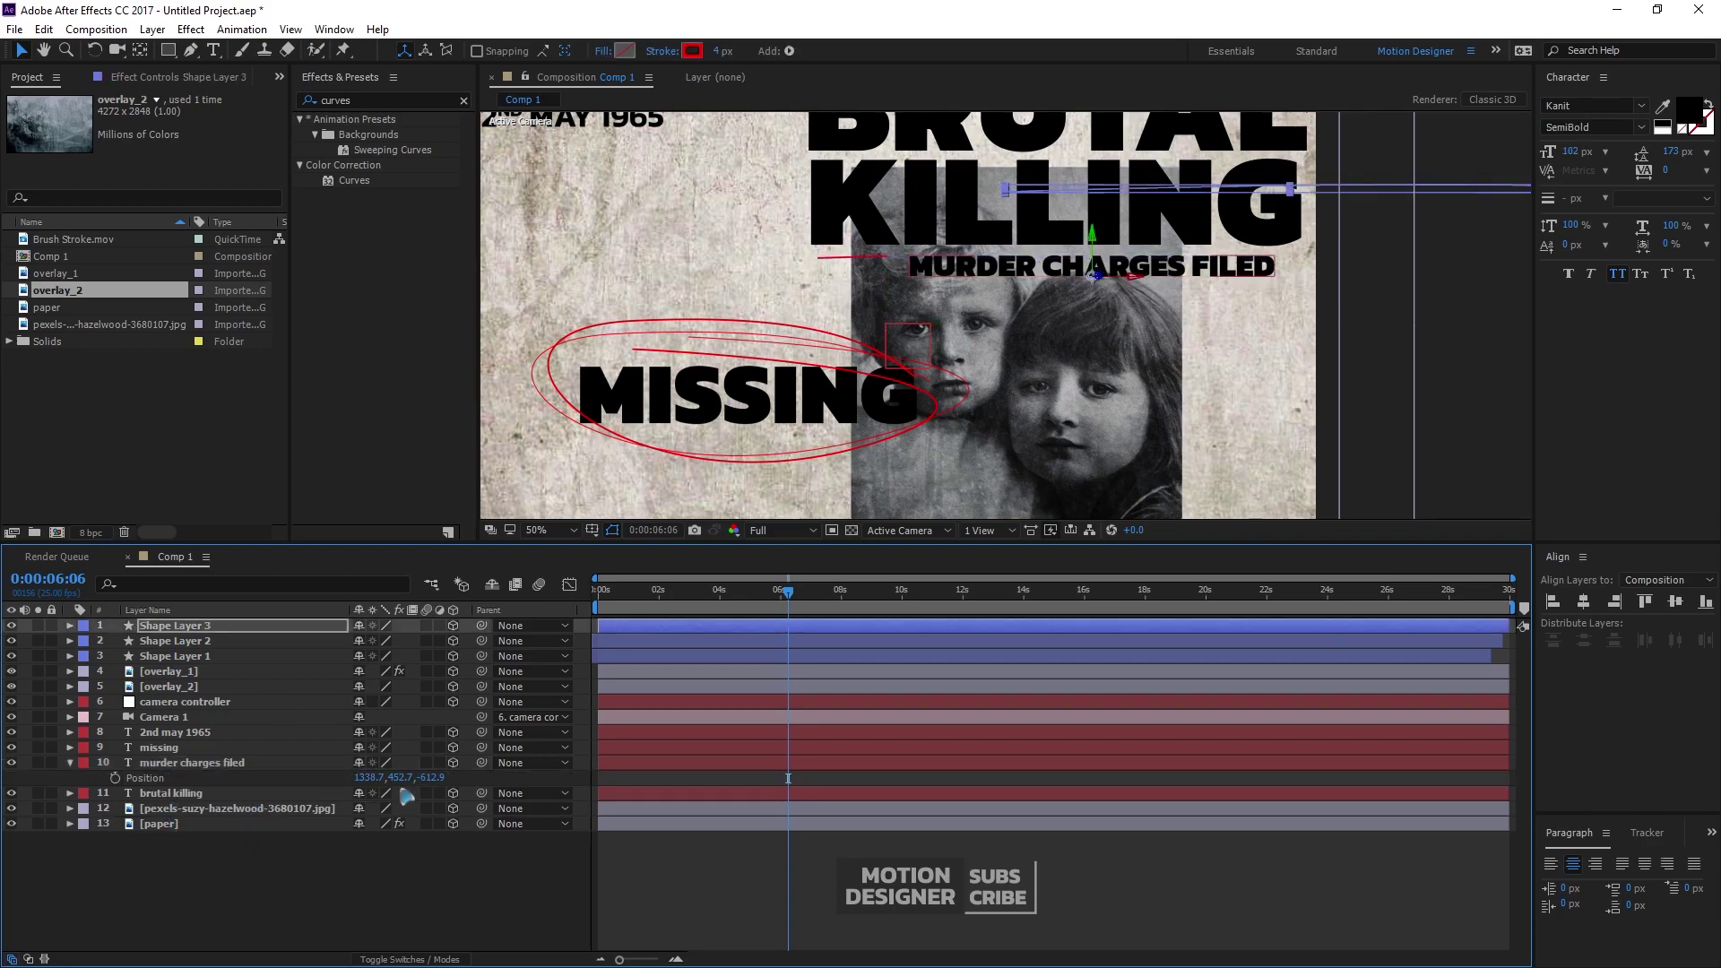
left_click_drag(1372, 198, 1157, 248)
left_click_drag(796, 593, 965, 618)
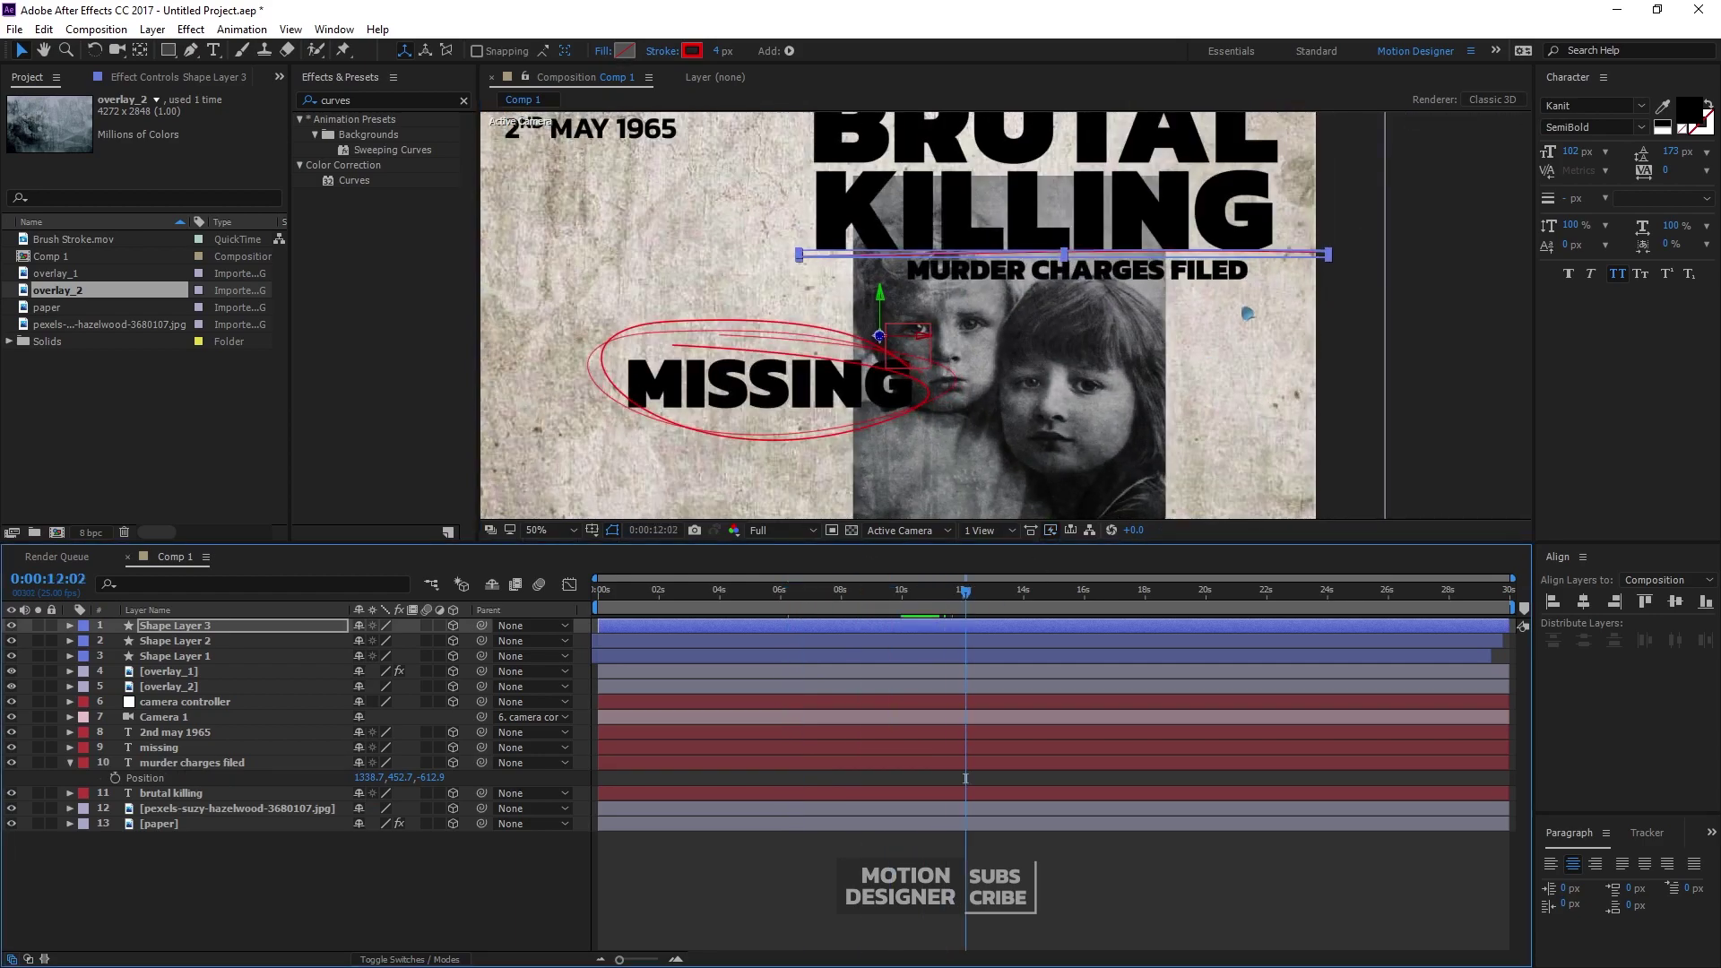
left_click(1379, 436)
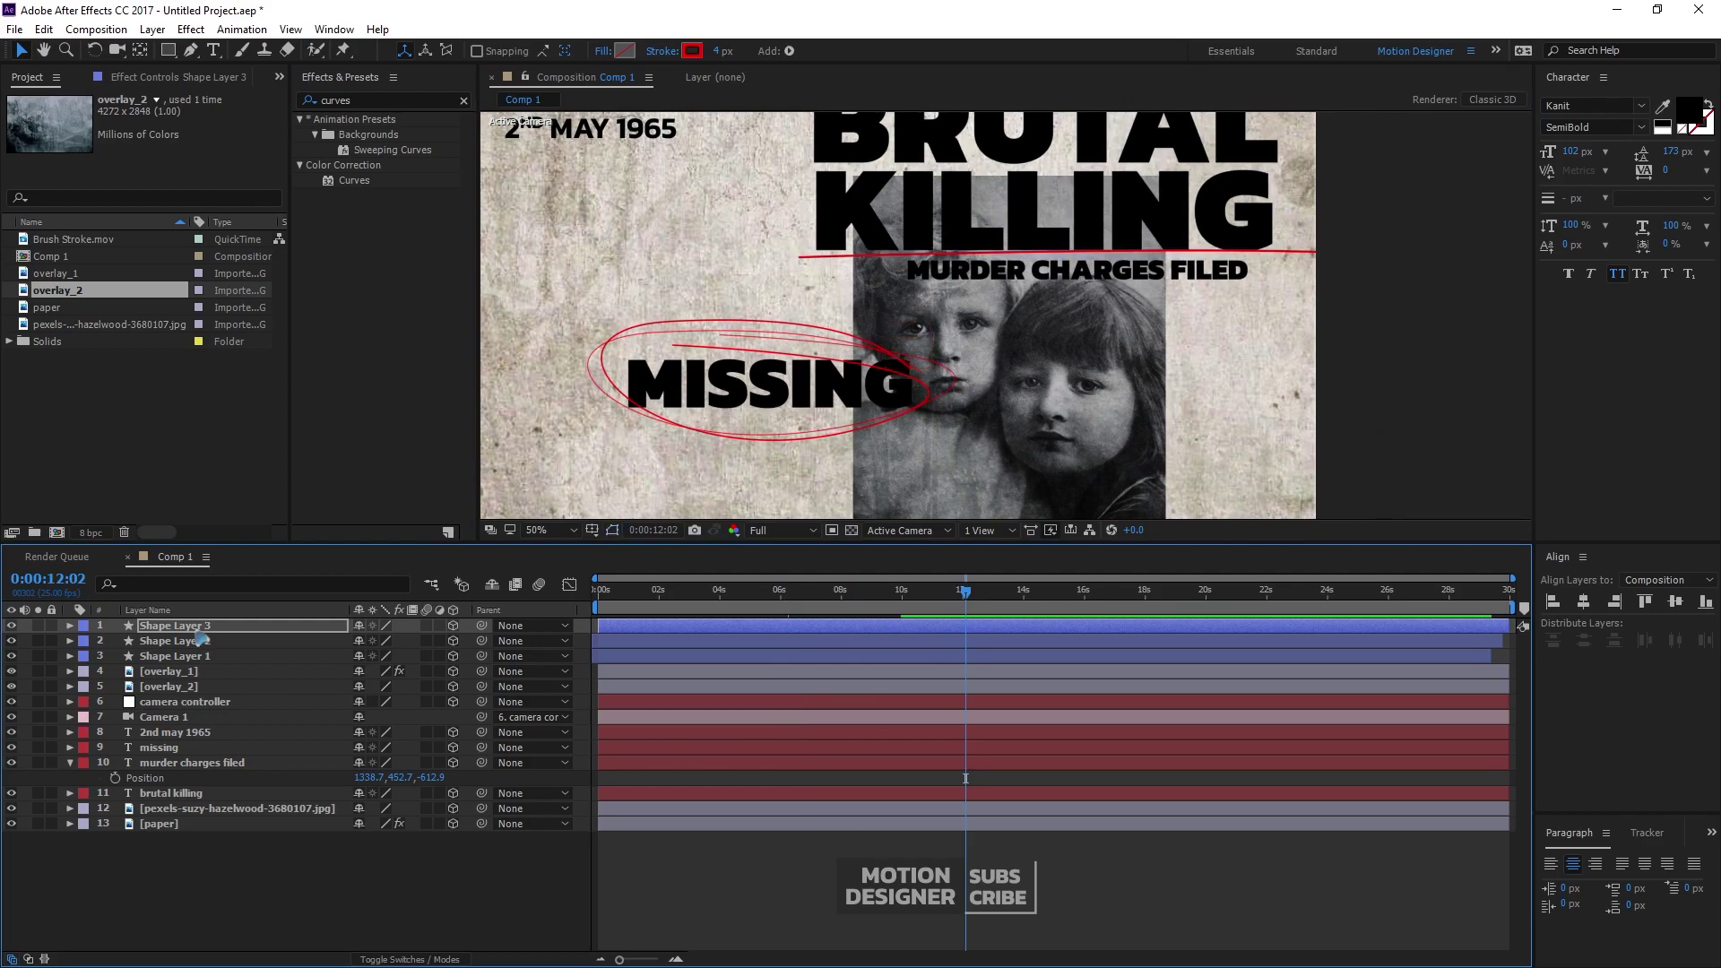
Duplicate the underline layer and nudge the copy slightly below the original line
key("ctrl+d")
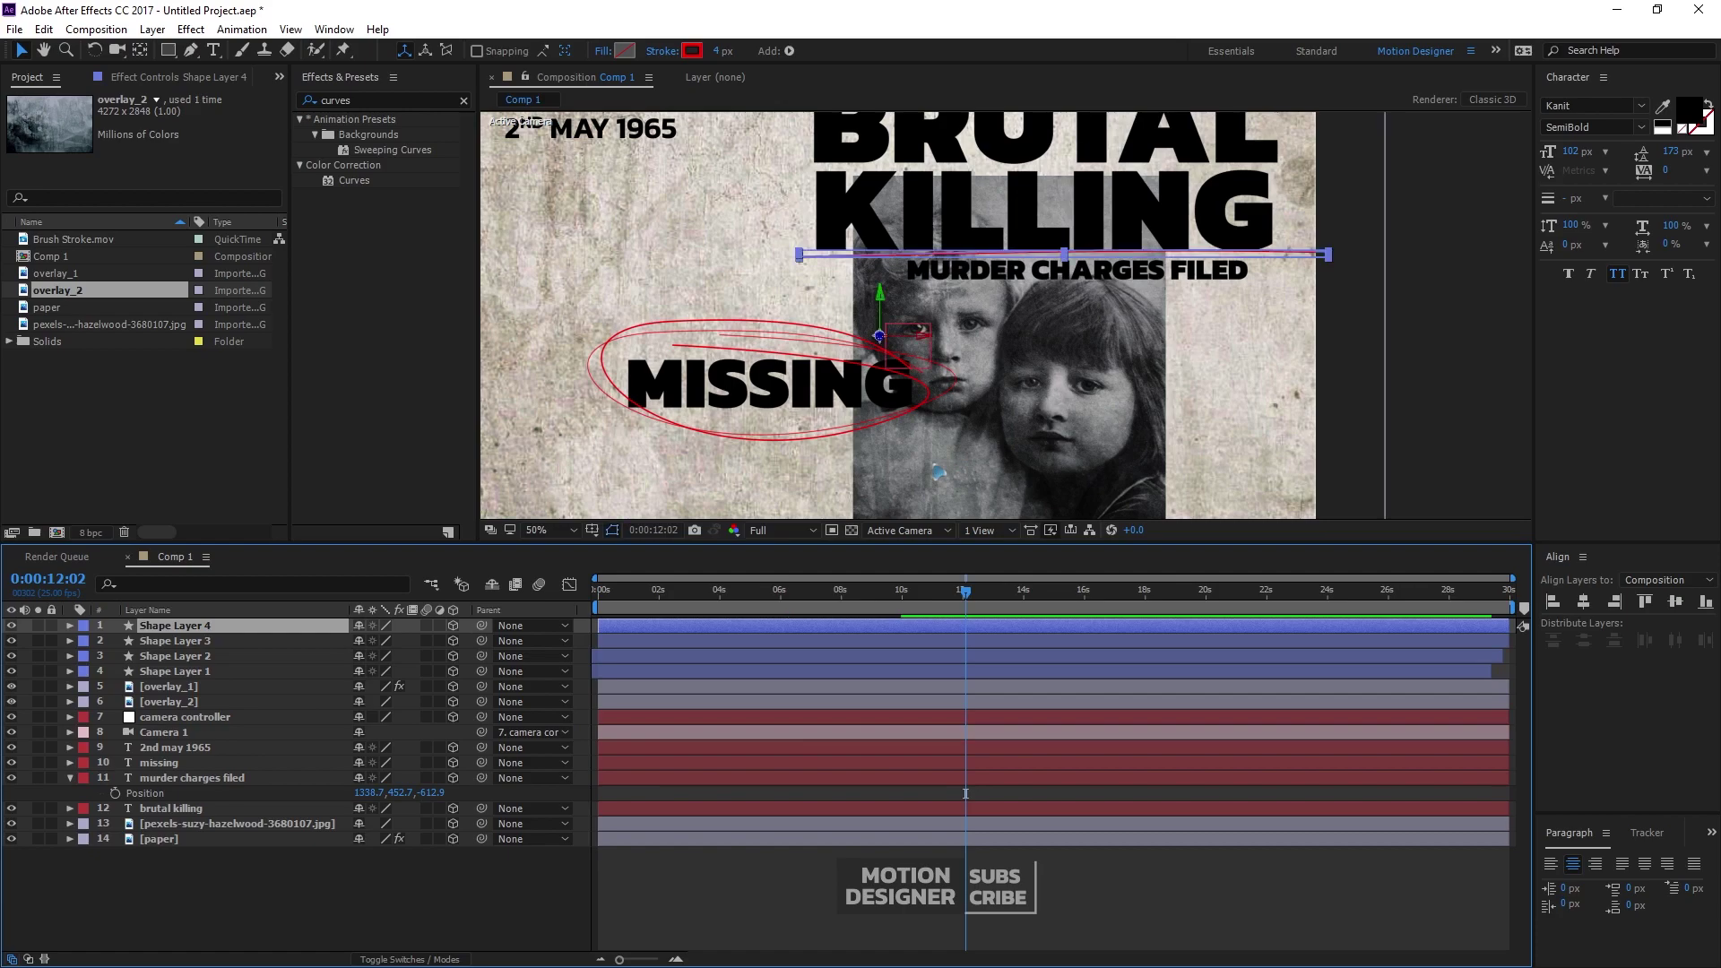
key("Down")
key("Down")
key("Down")
key("Down")
key("Down")
key("Down")
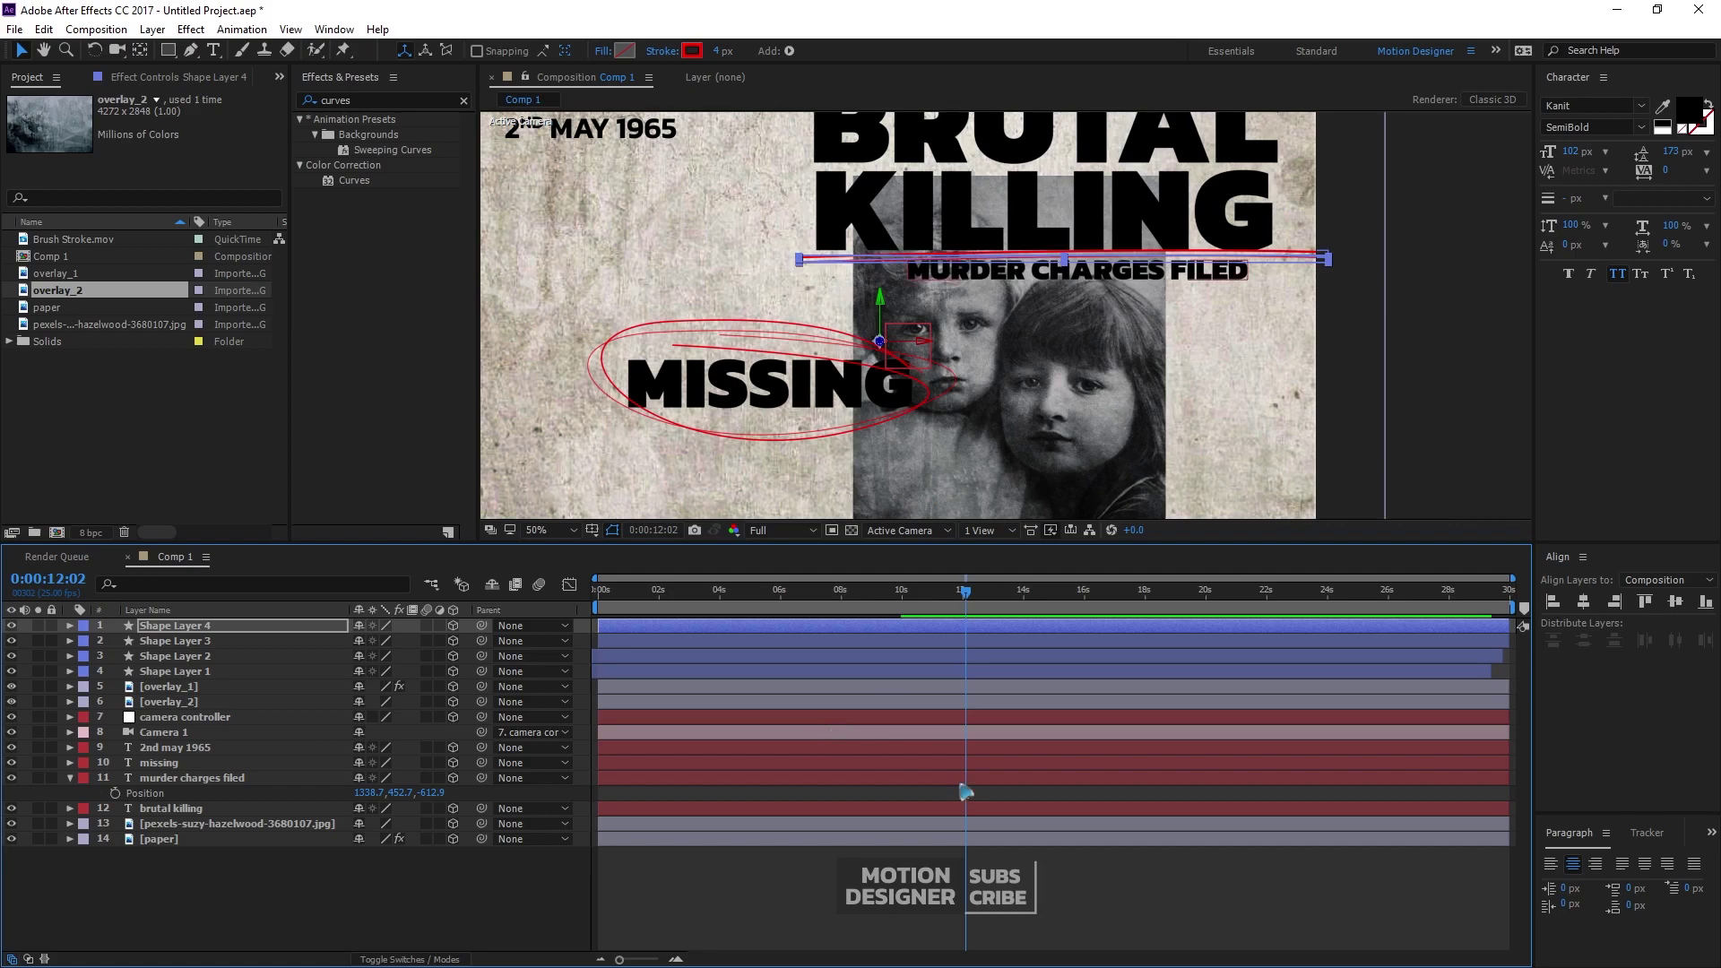
Shift the duplicate underline's trim End keyframes slightly later than the original's and preview both lines drawing on
key("u")
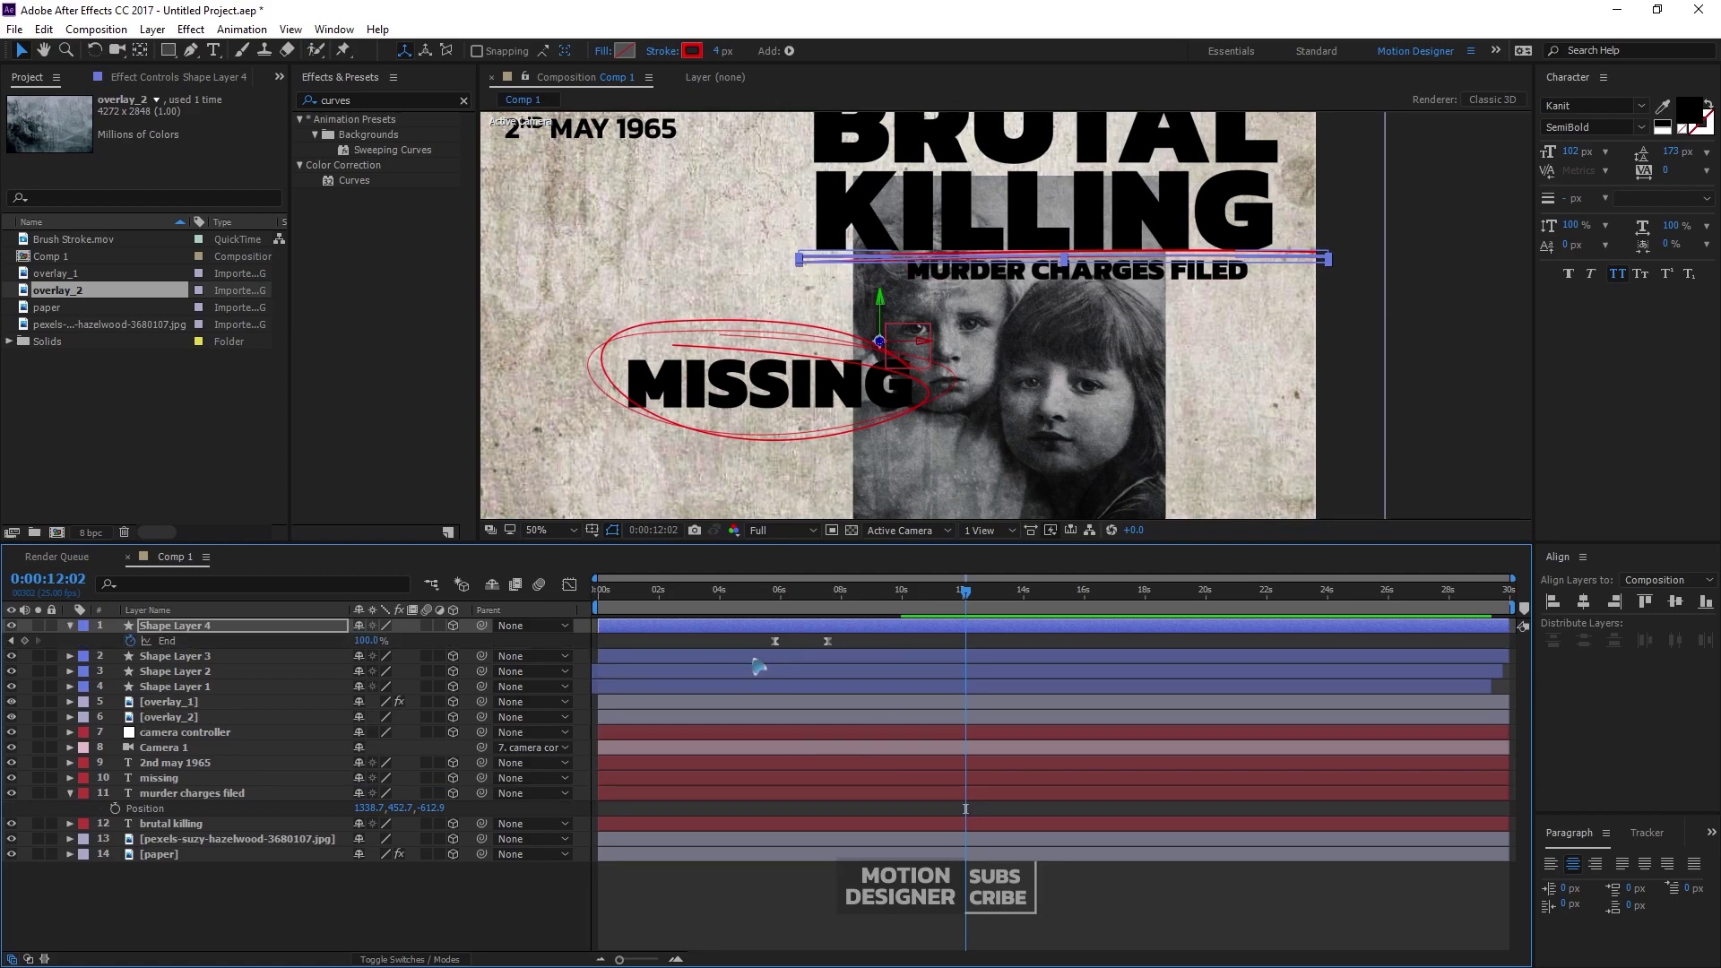
left_click(760, 666)
key("u")
left_click_drag(851, 639, 786, 642)
left_click(779, 593)
key("space")
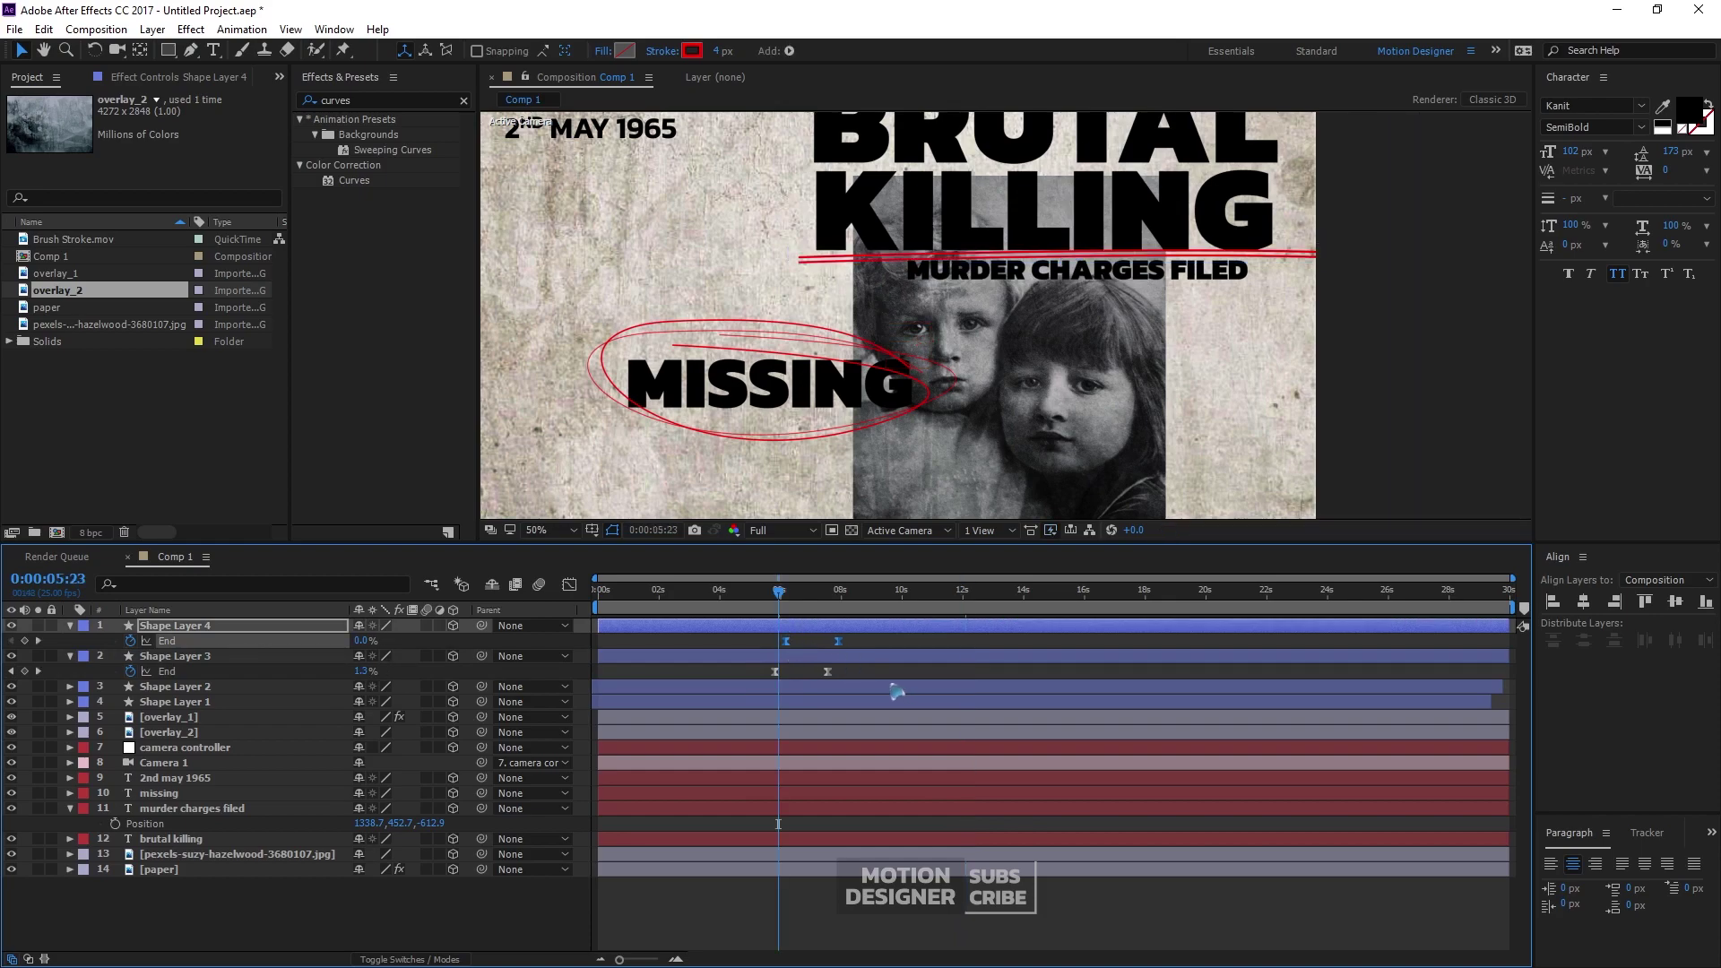
left_click_drag(824, 602, 835, 602)
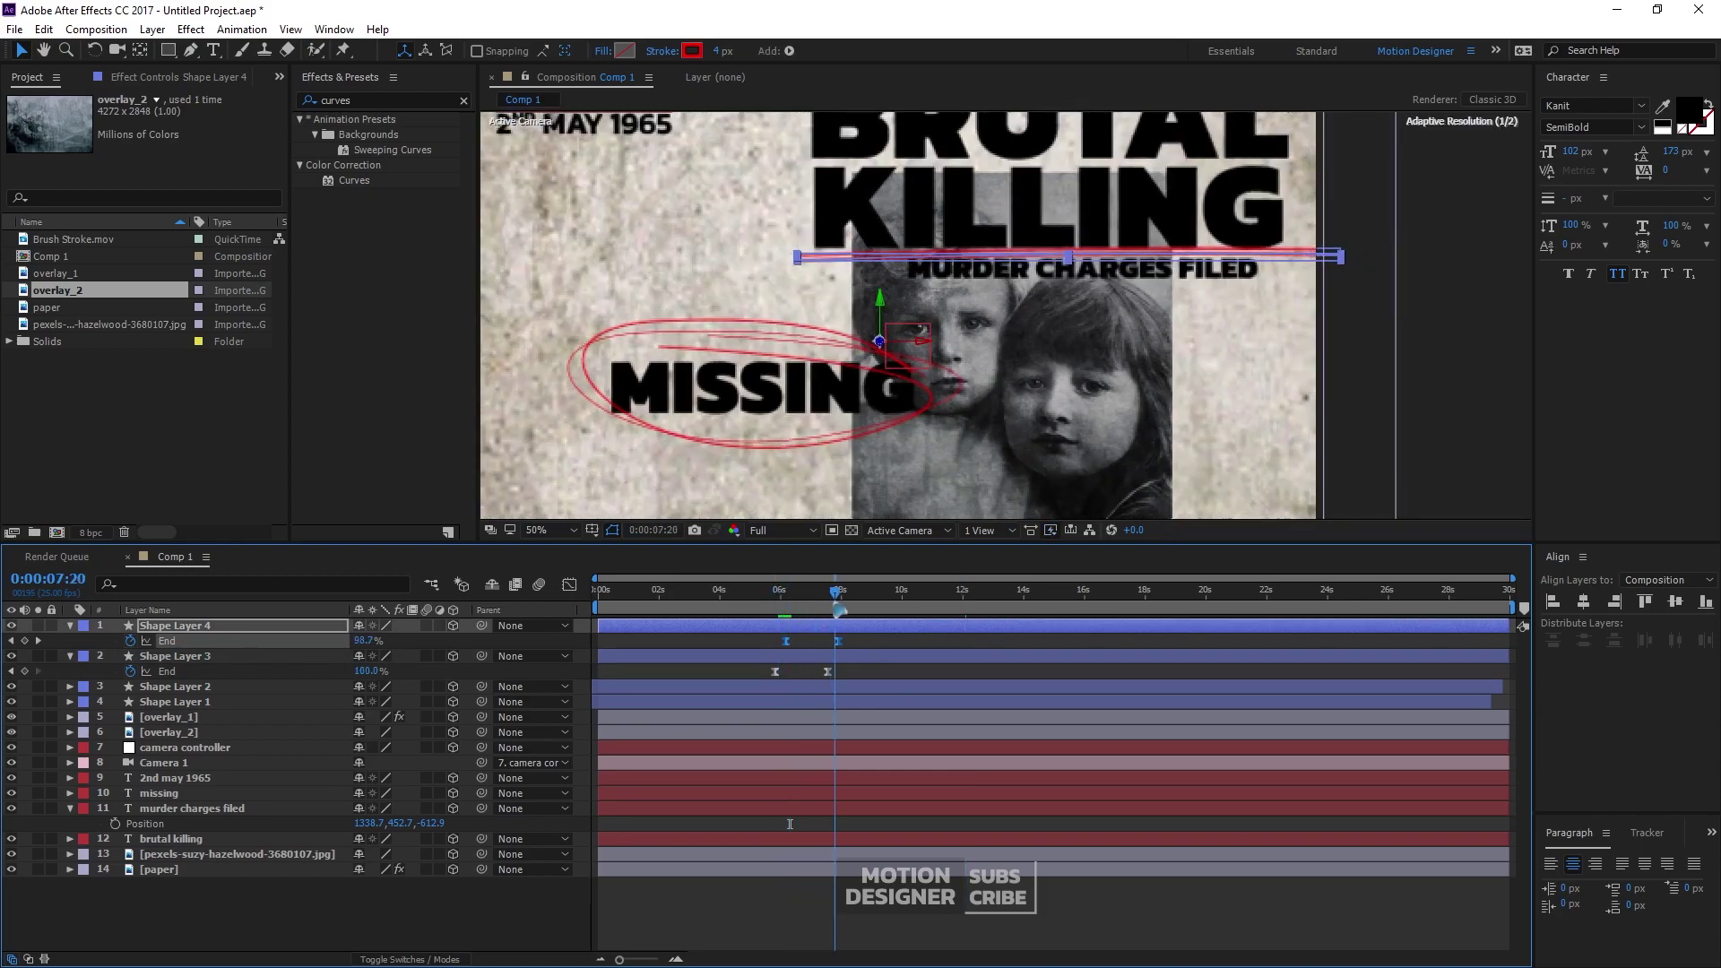
Rotate the duplicate underline slightly so its right end tilts upward, and preview the two lines
left_click(466, 642)
left_click(284, 631)
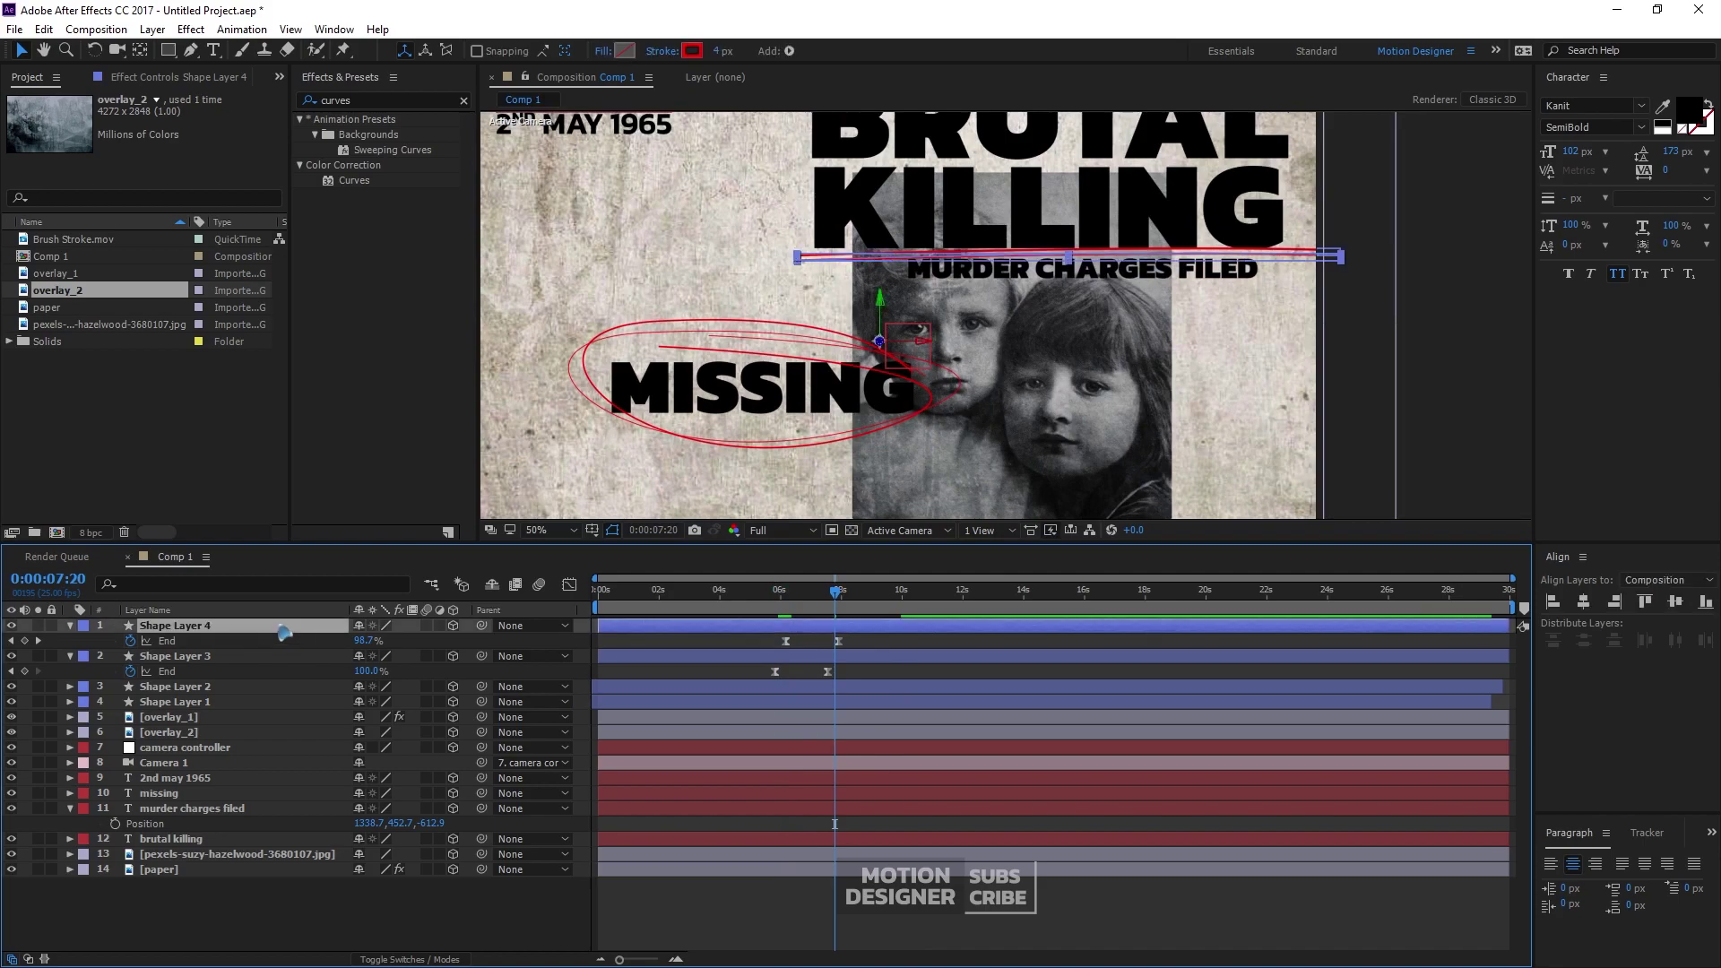
key("w")
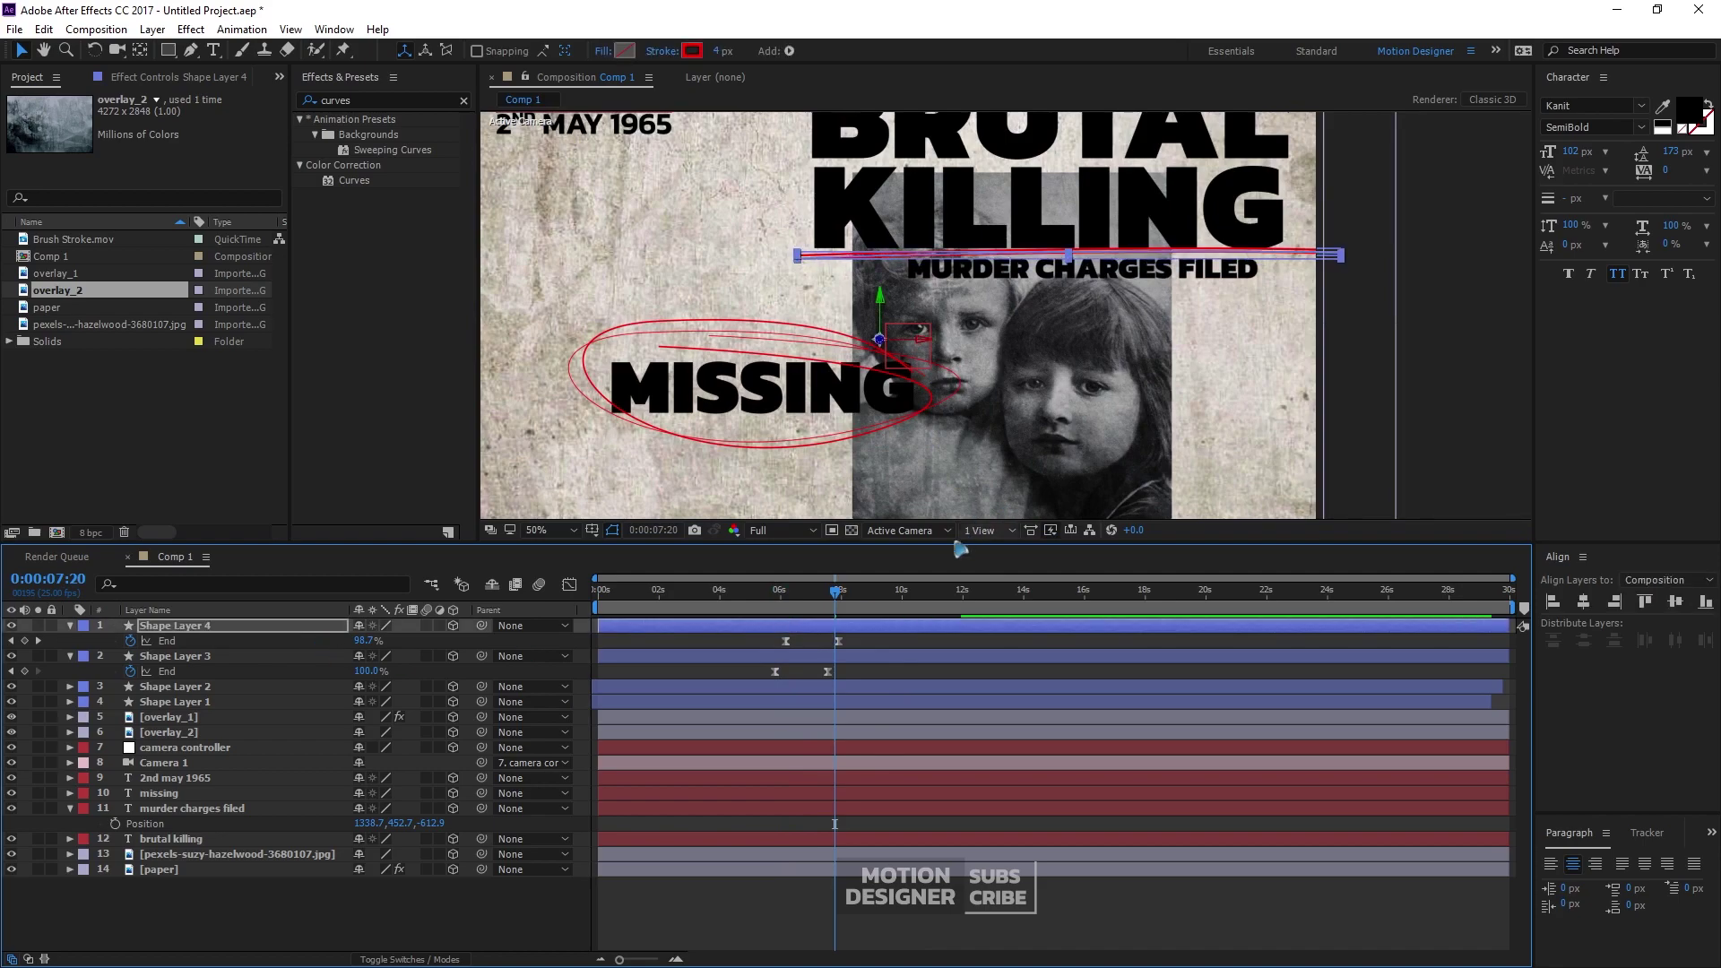
left_click_drag(1342, 249, 1341, 244)
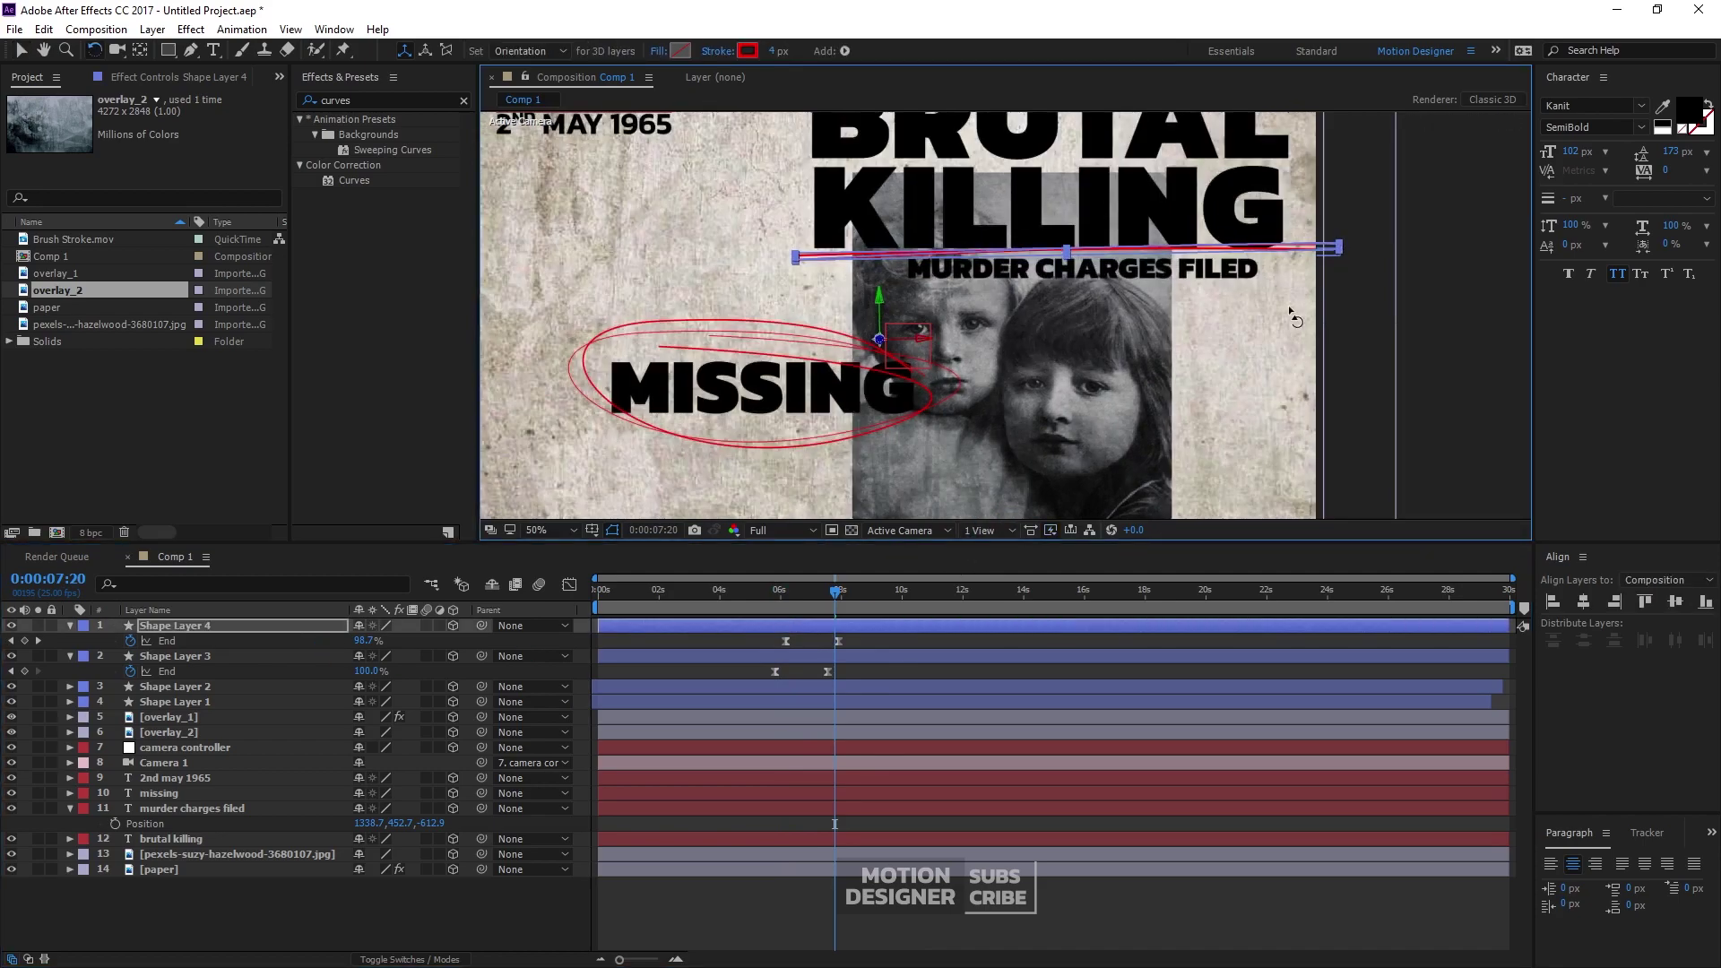
left_click(952, 914)
key("space")
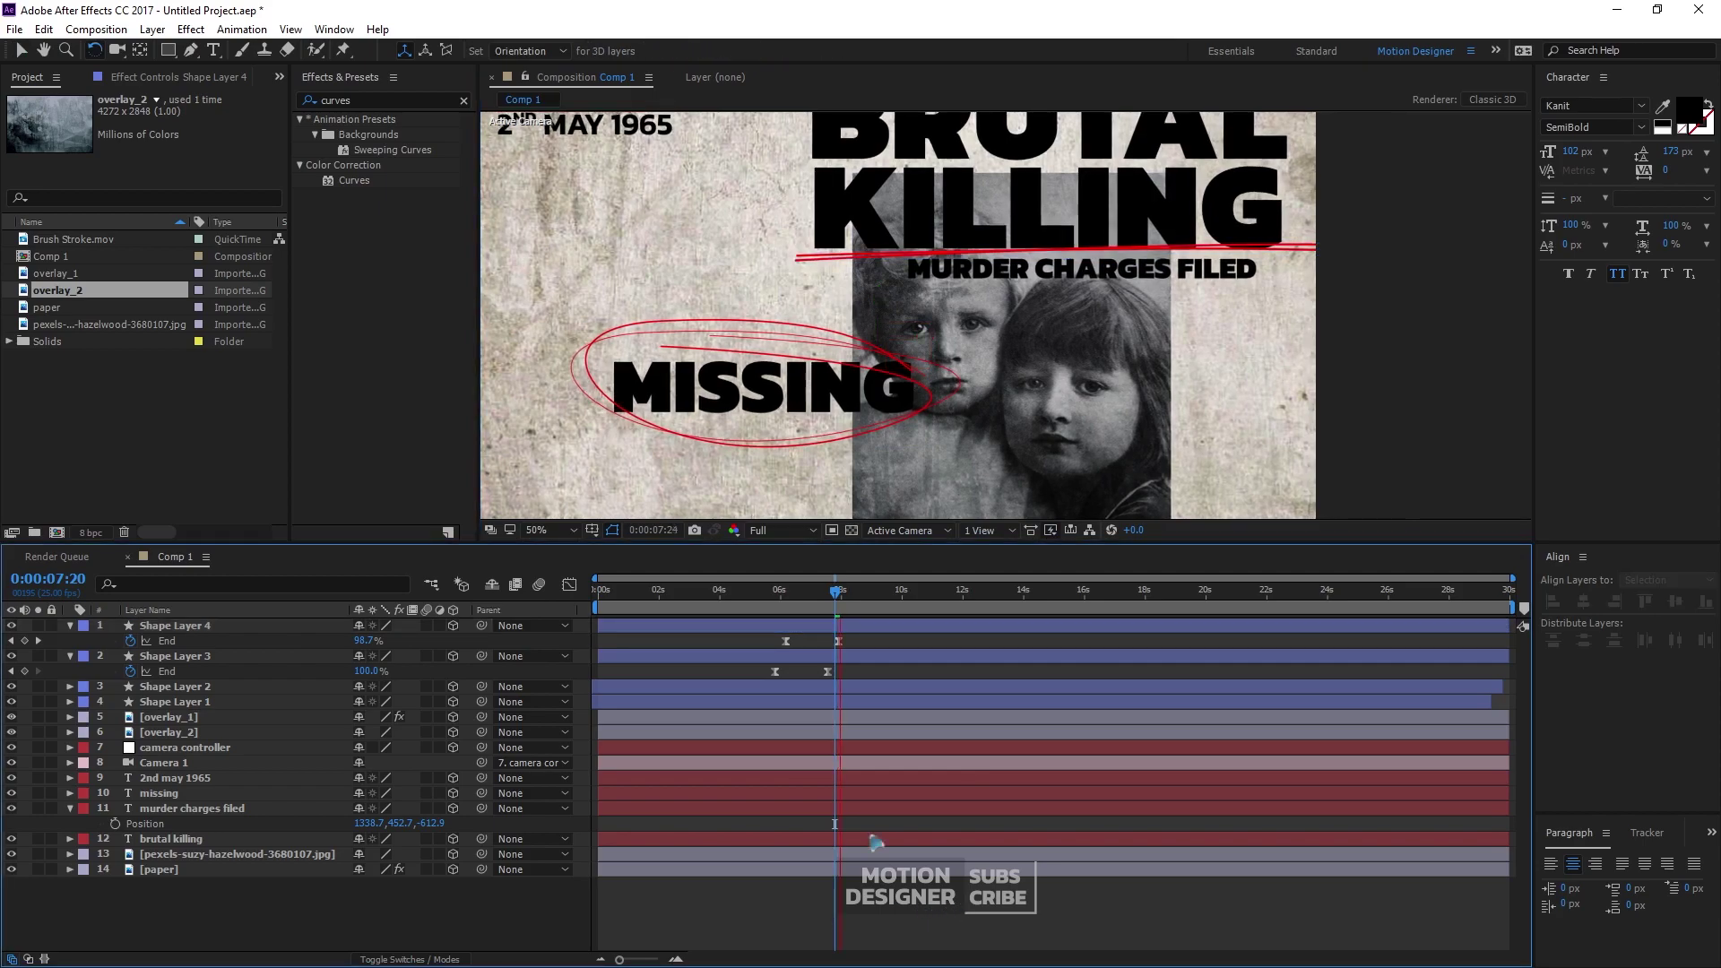
key("space")
Duplicate the tilted underline as a third line that draws on earlier than the other two and slants slightly down to the right
left_click(728, 626)
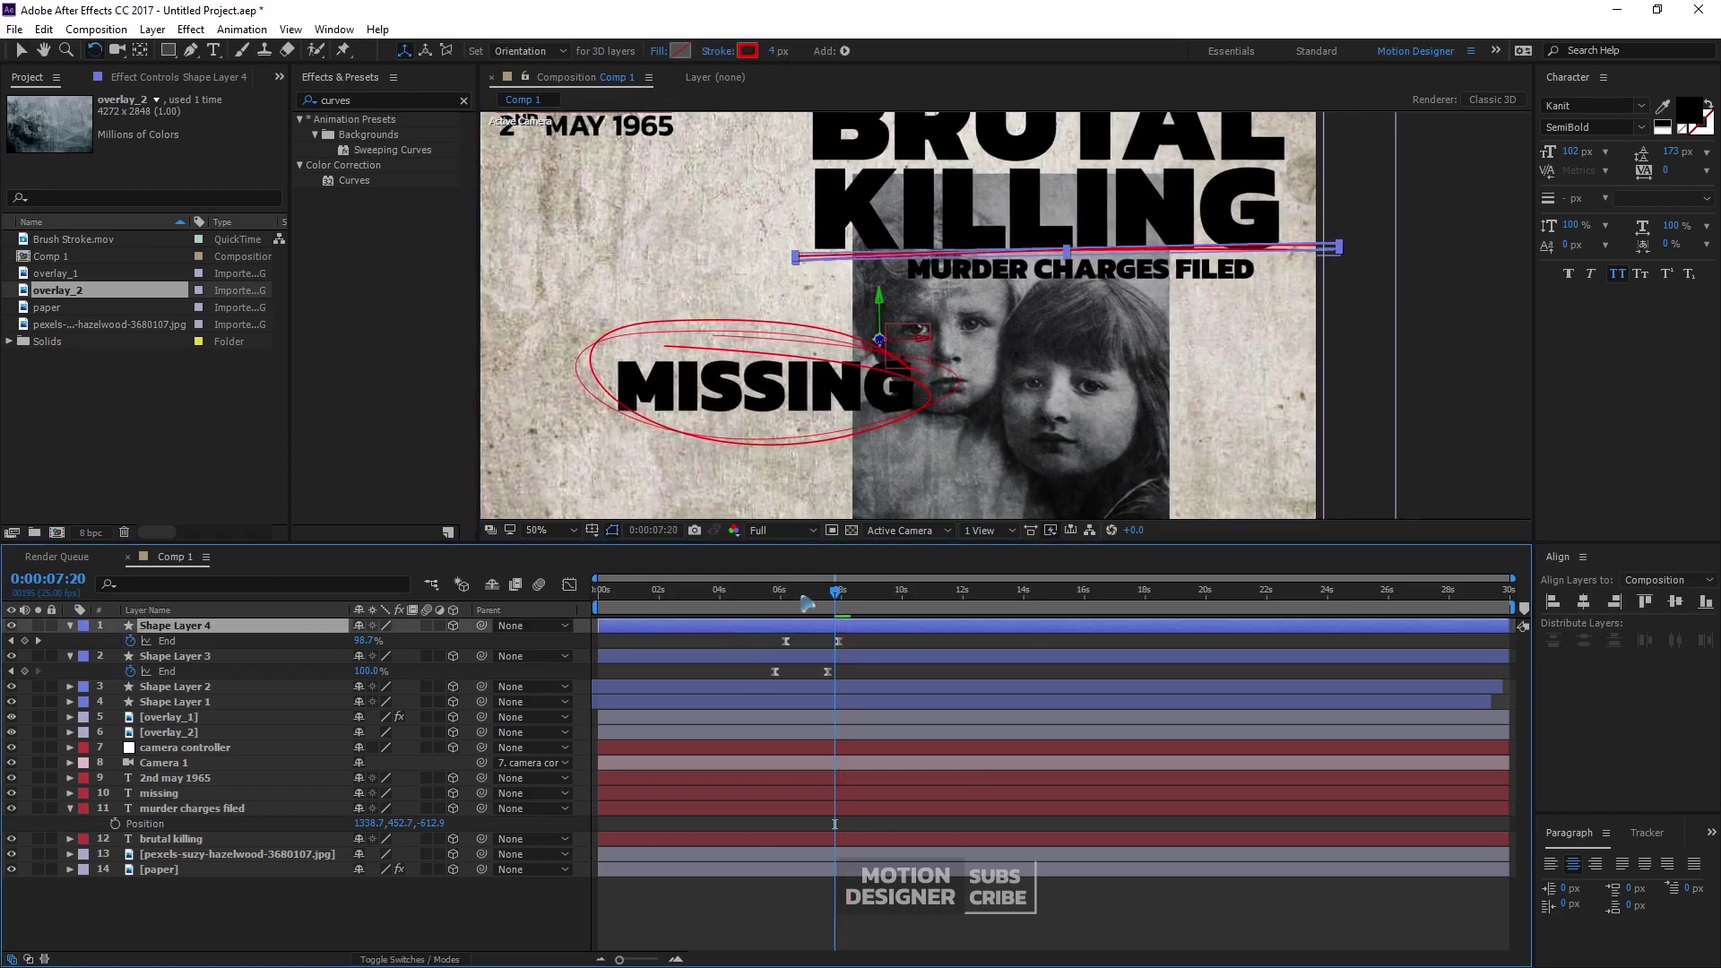
key("ctrl+d")
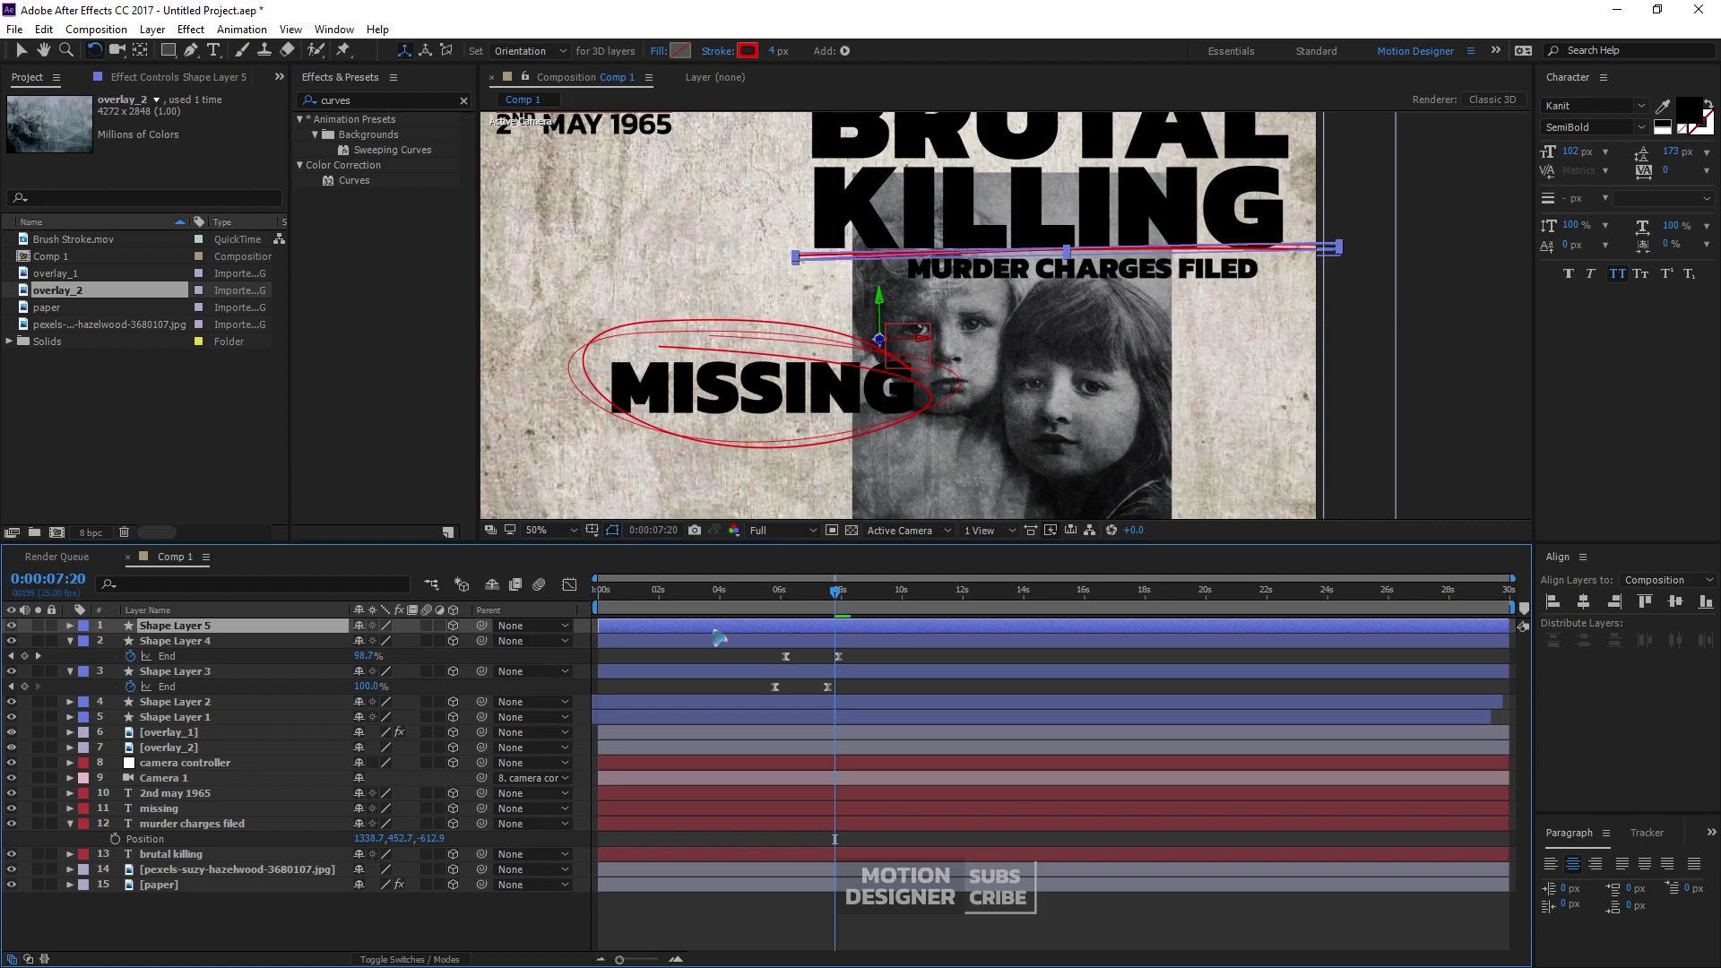
key("u")
left_click_drag(890, 637, 816, 615)
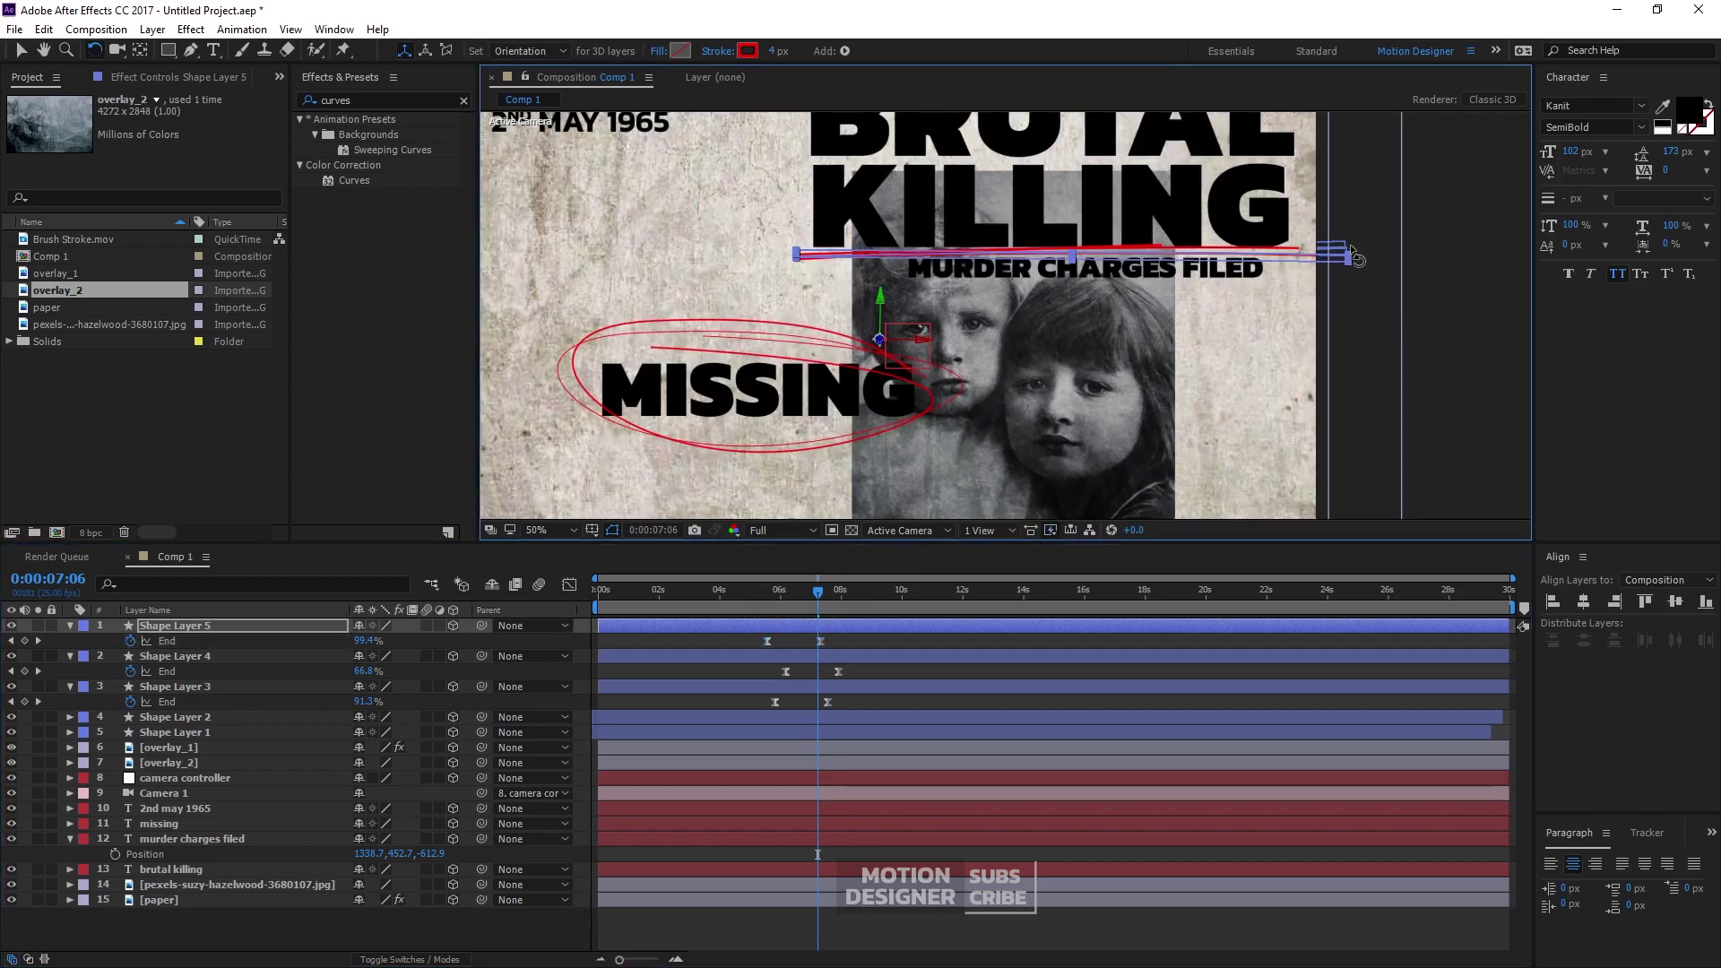
Set the third underline's stroke width to 2 px, and preview all the underlines drawing on
left_click(775, 54)
type("2")
key("Return")
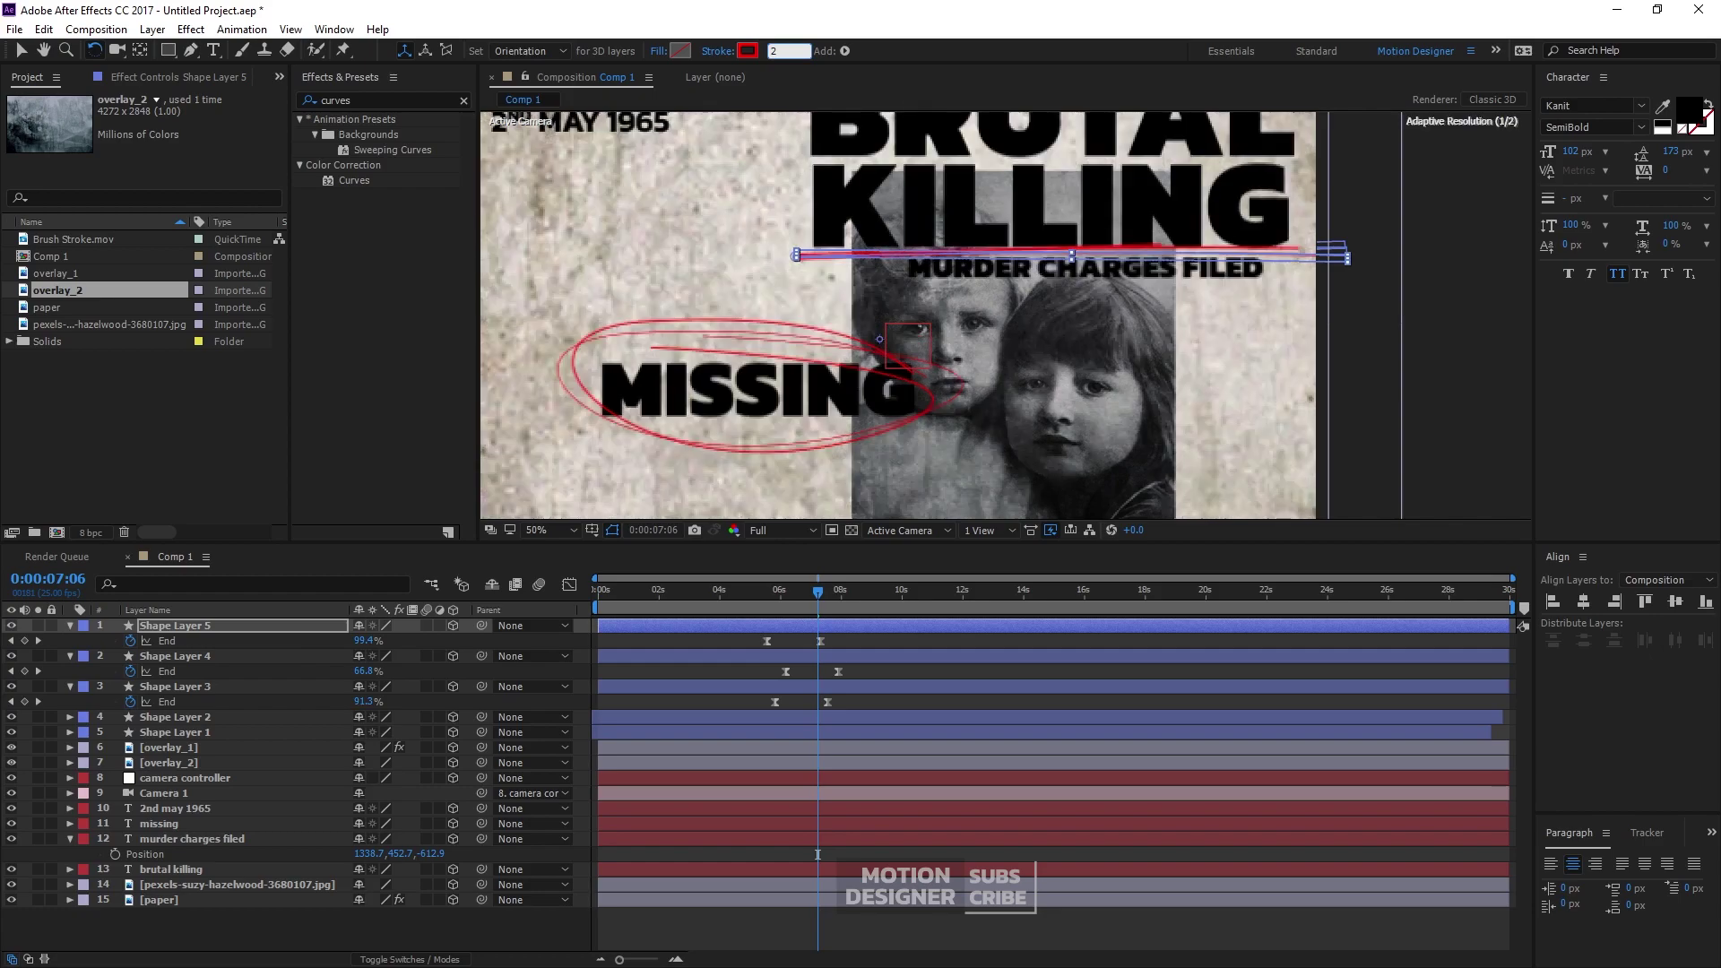
left_click(904, 917)
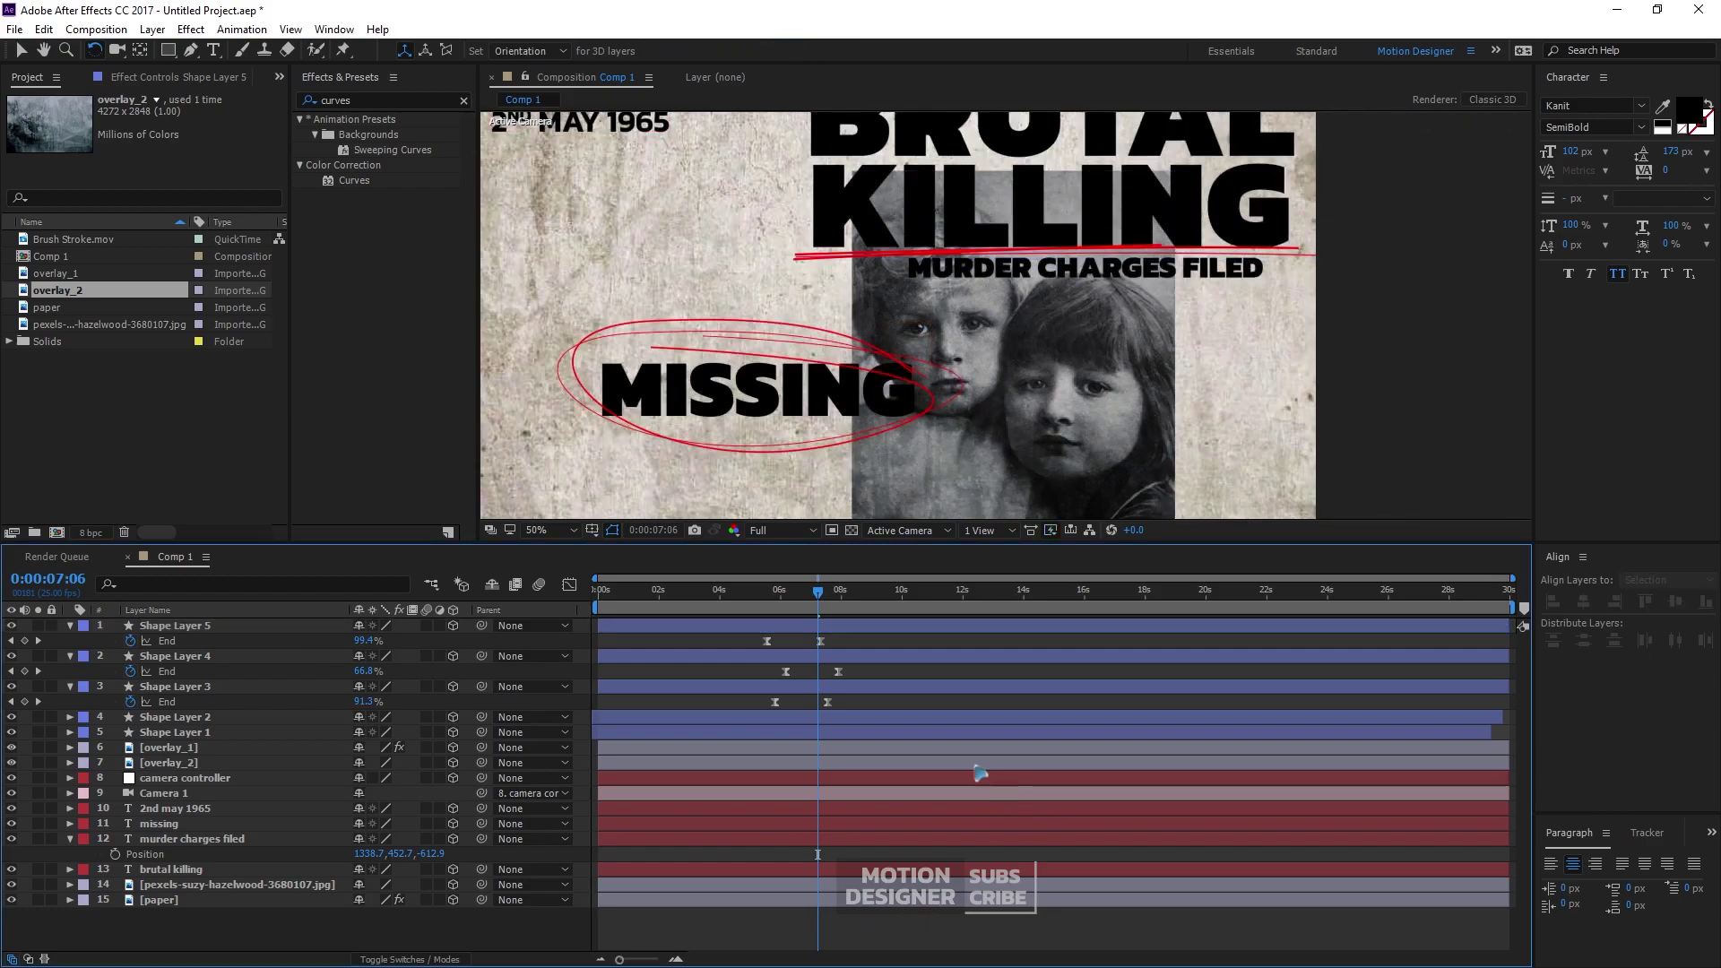
key("space")
left_click_drag(748, 595, 922, 593)
left_click(70, 839)
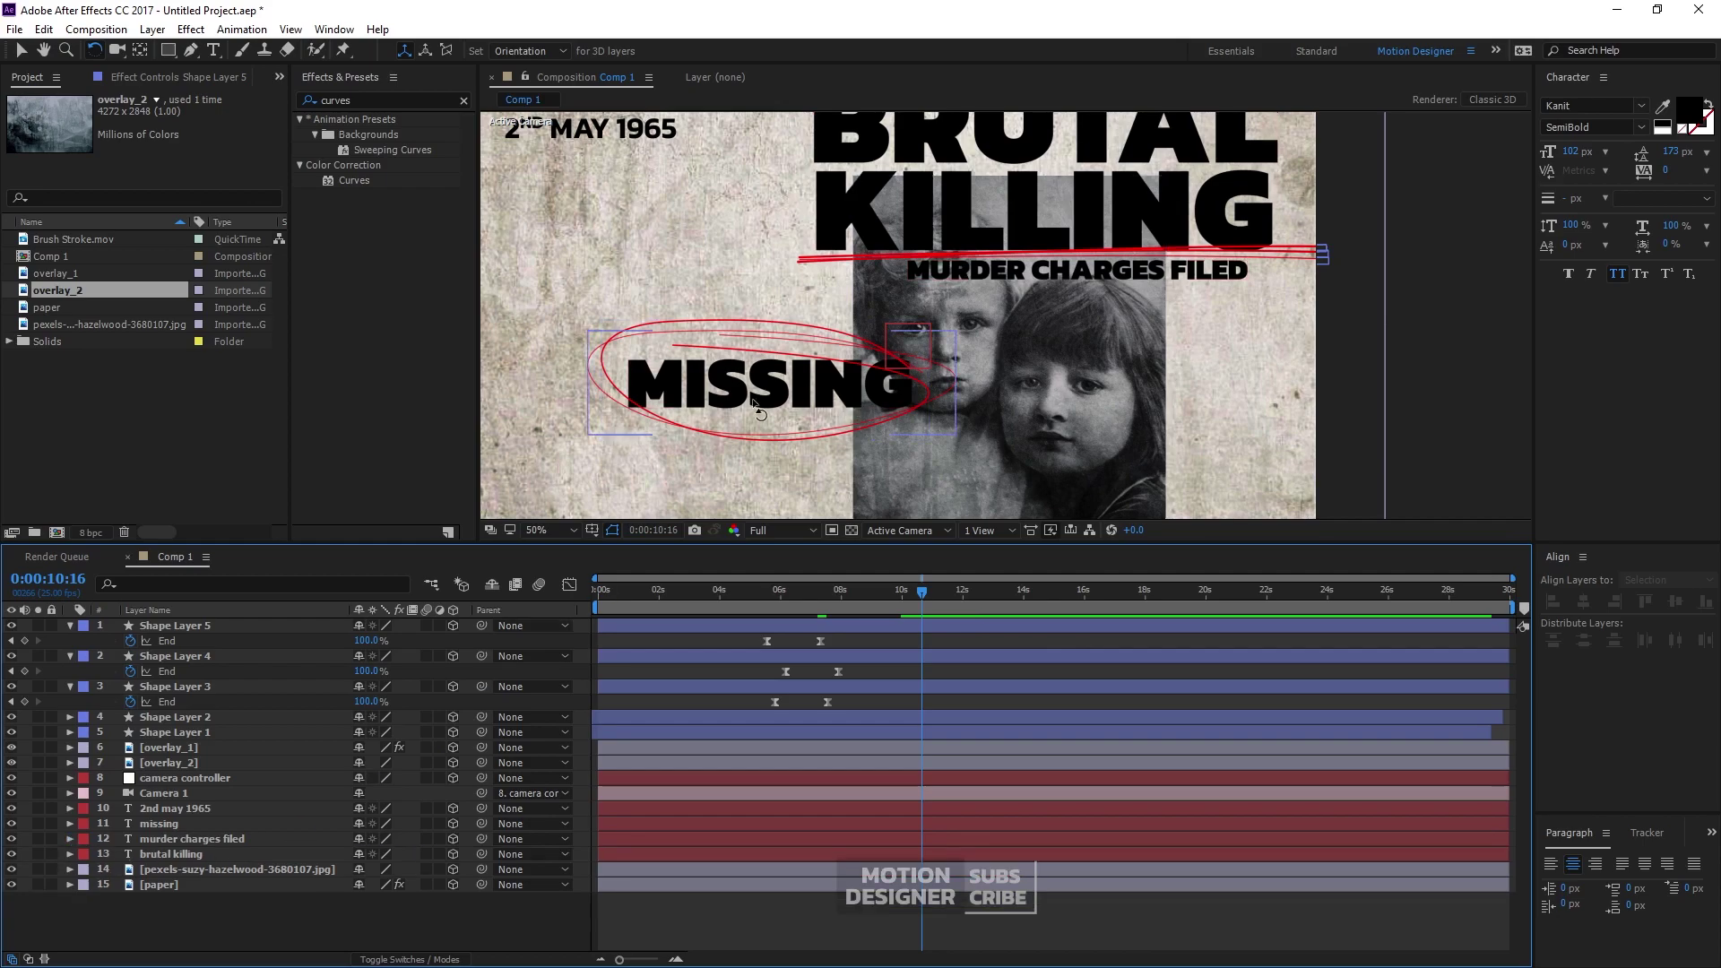
Add Brush Stroke.mov as a 3D layer above all other layers, starting at about 5 seconds
scroll(753, 401, "down", 3)
key("period")
key("period")
key("period")
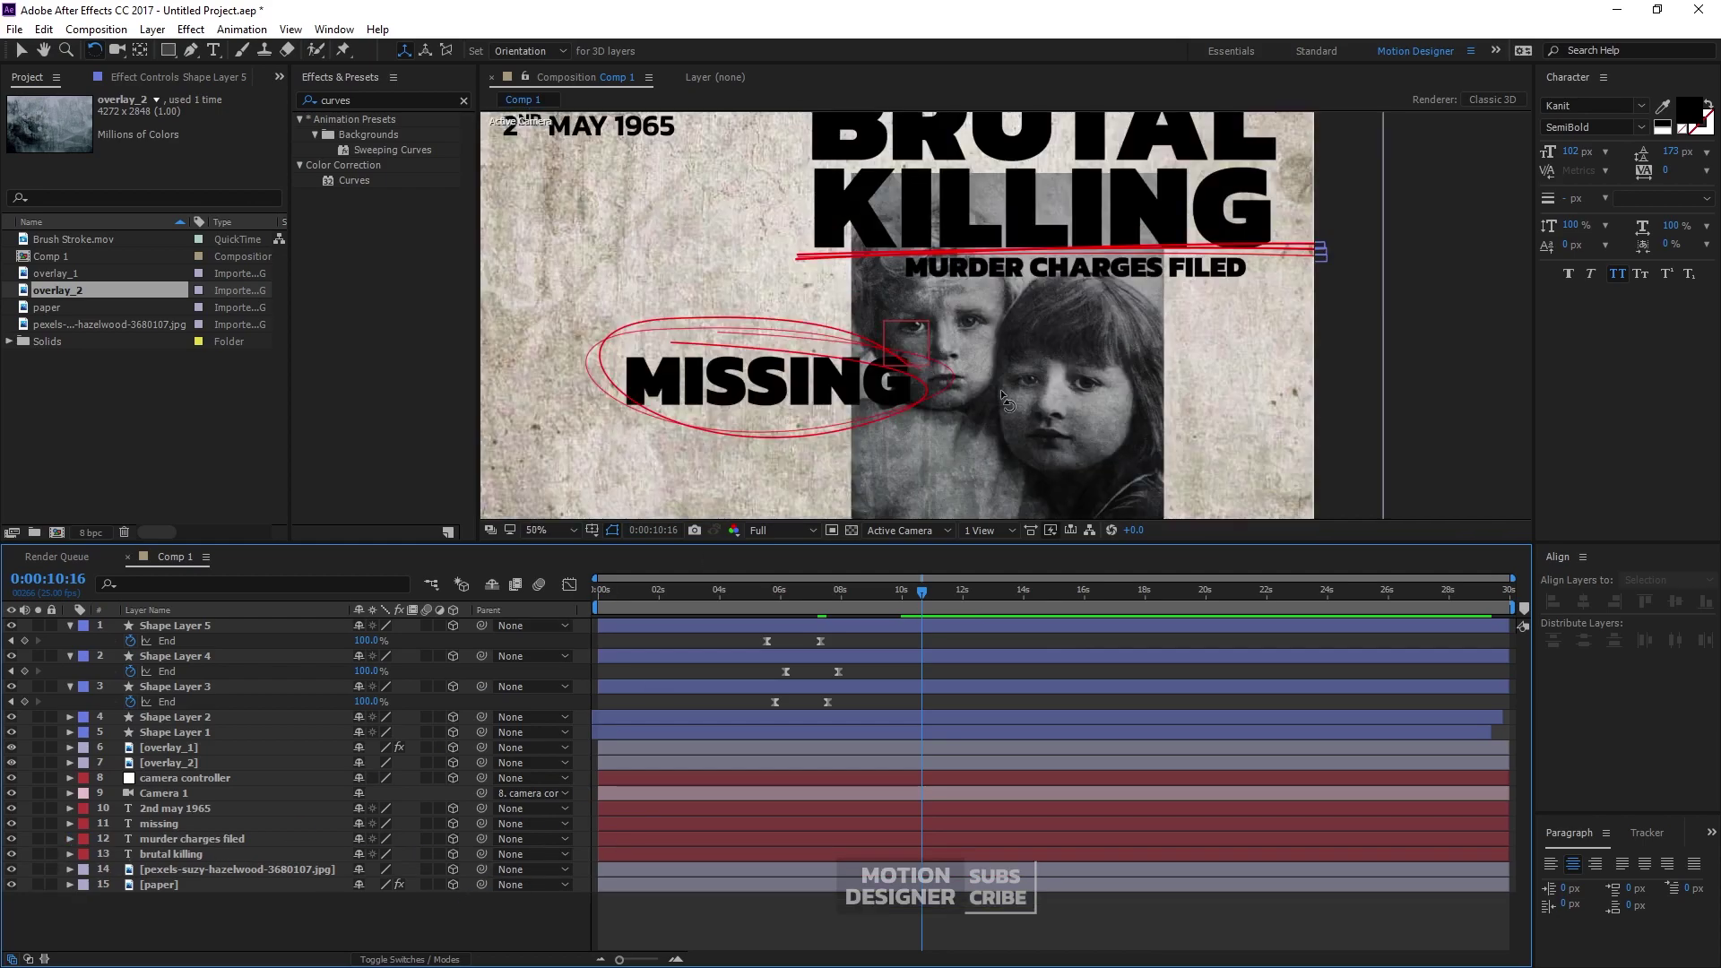
left_click(76, 240)
left_click_drag(97, 253, 250, 626)
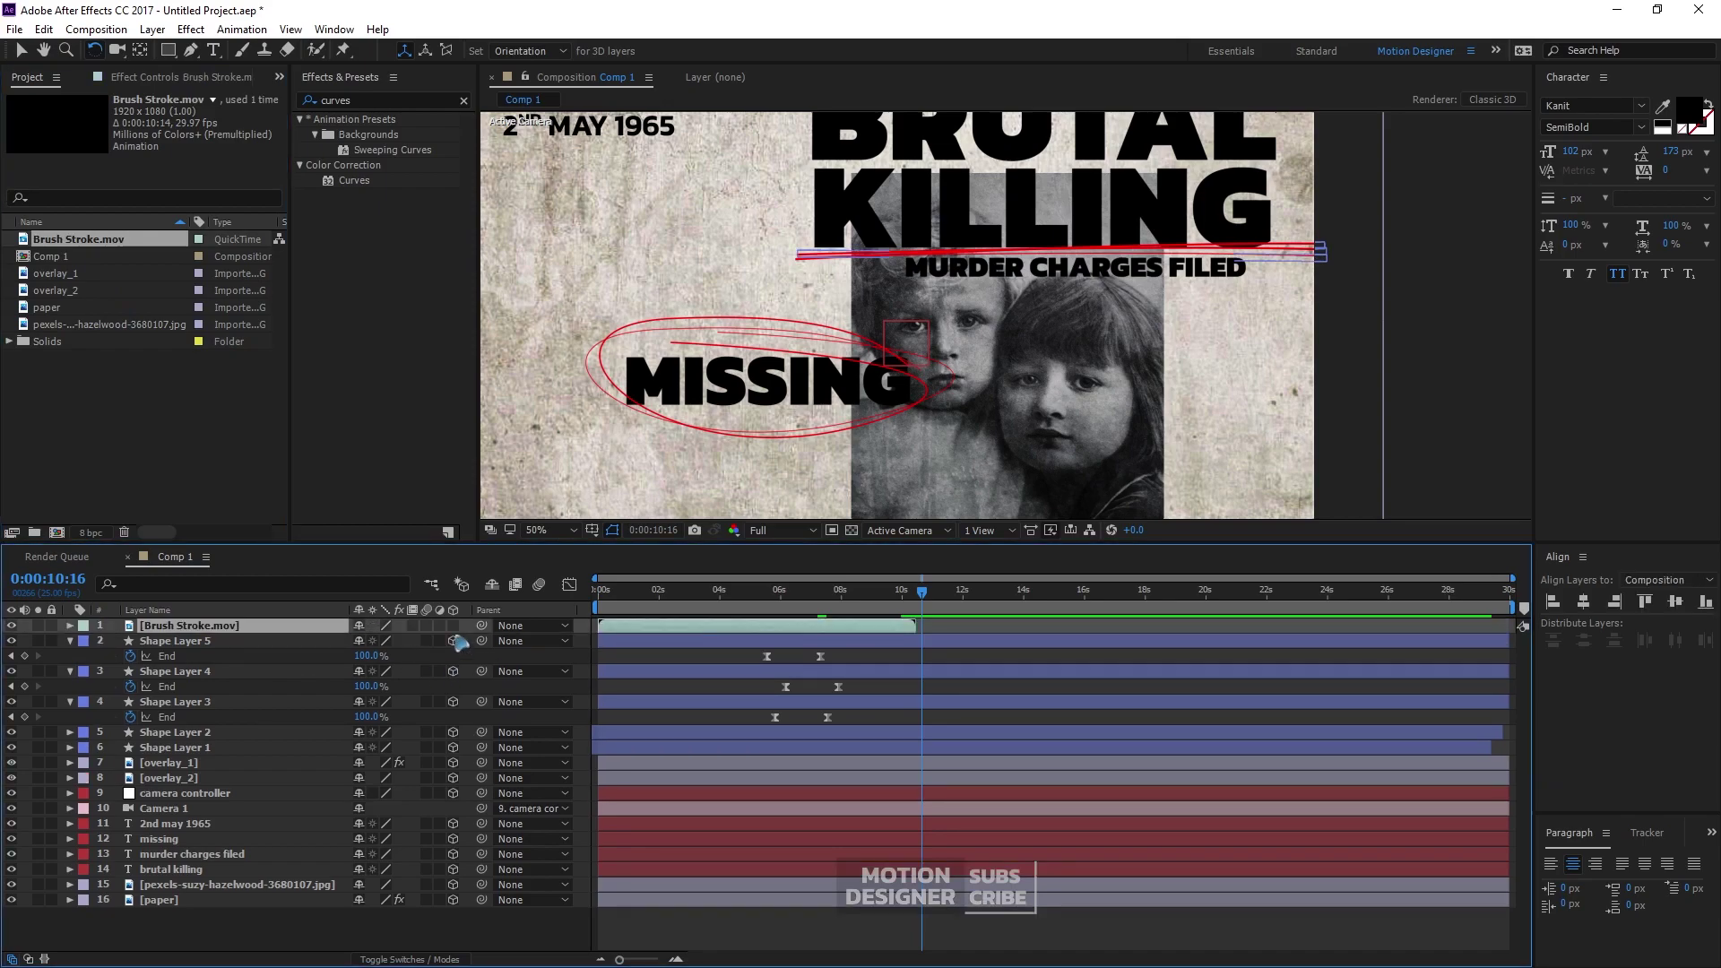
mouse_move(639, 637)
left_mouse_down()
mouse_move(800, 638)
mouse_move(797, 611)
mouse_move(880, 591)
left_mouse_up()
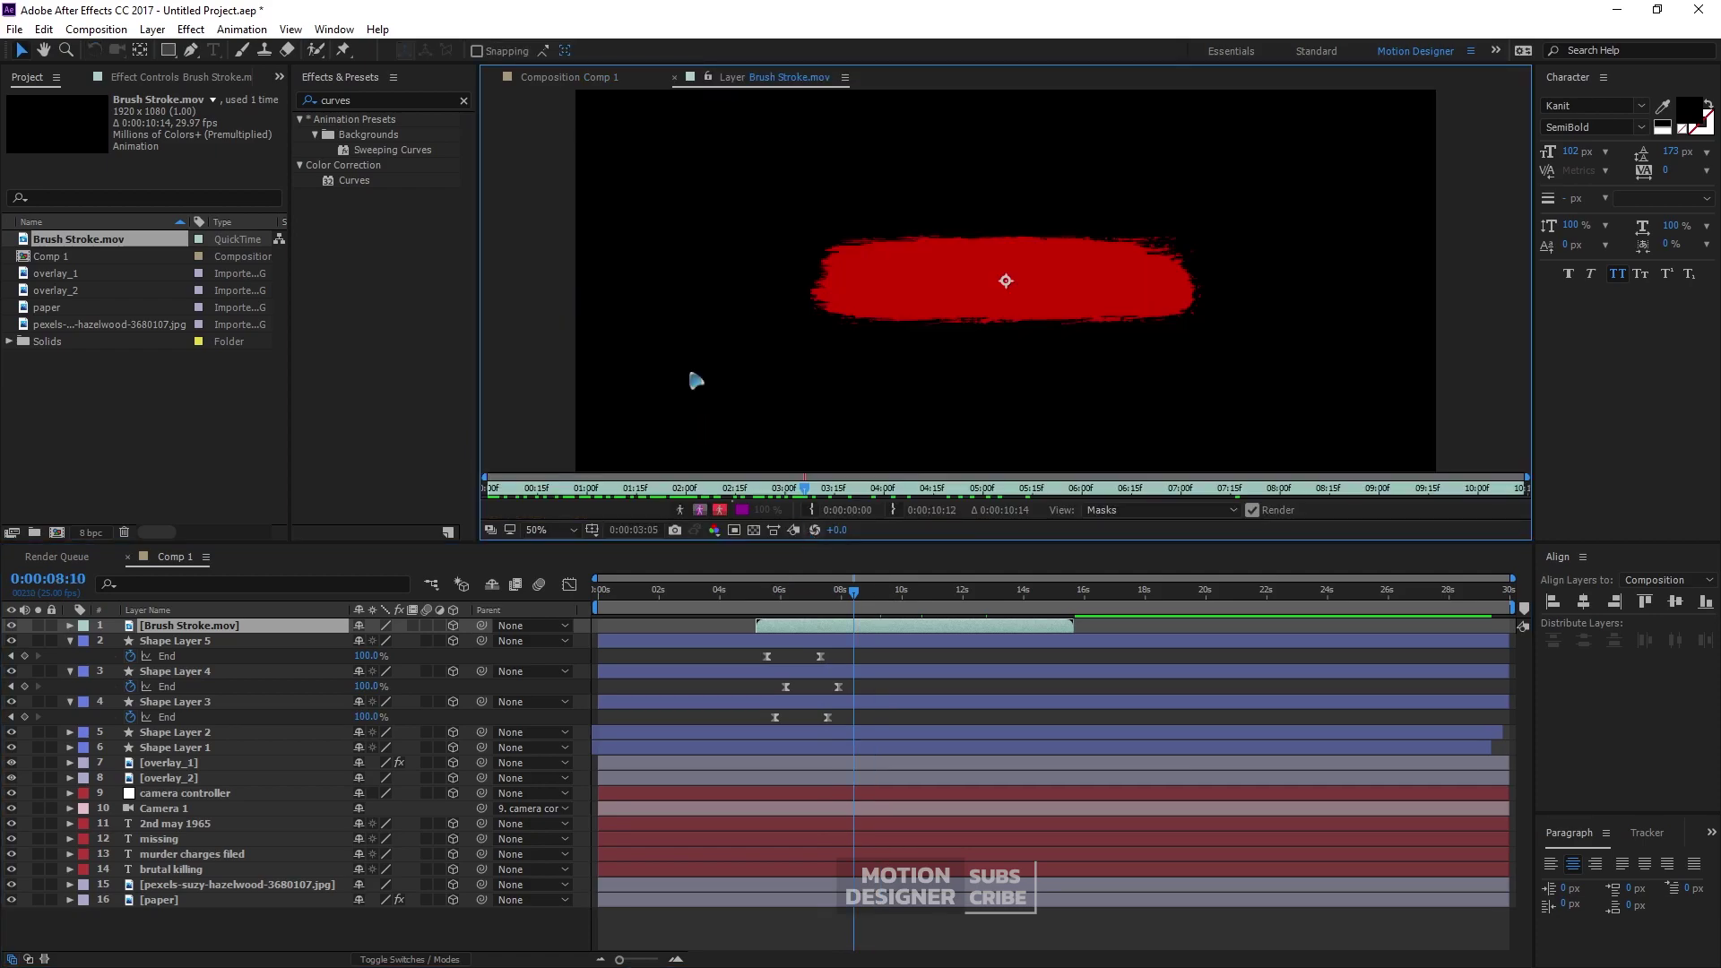
left_click(578, 77)
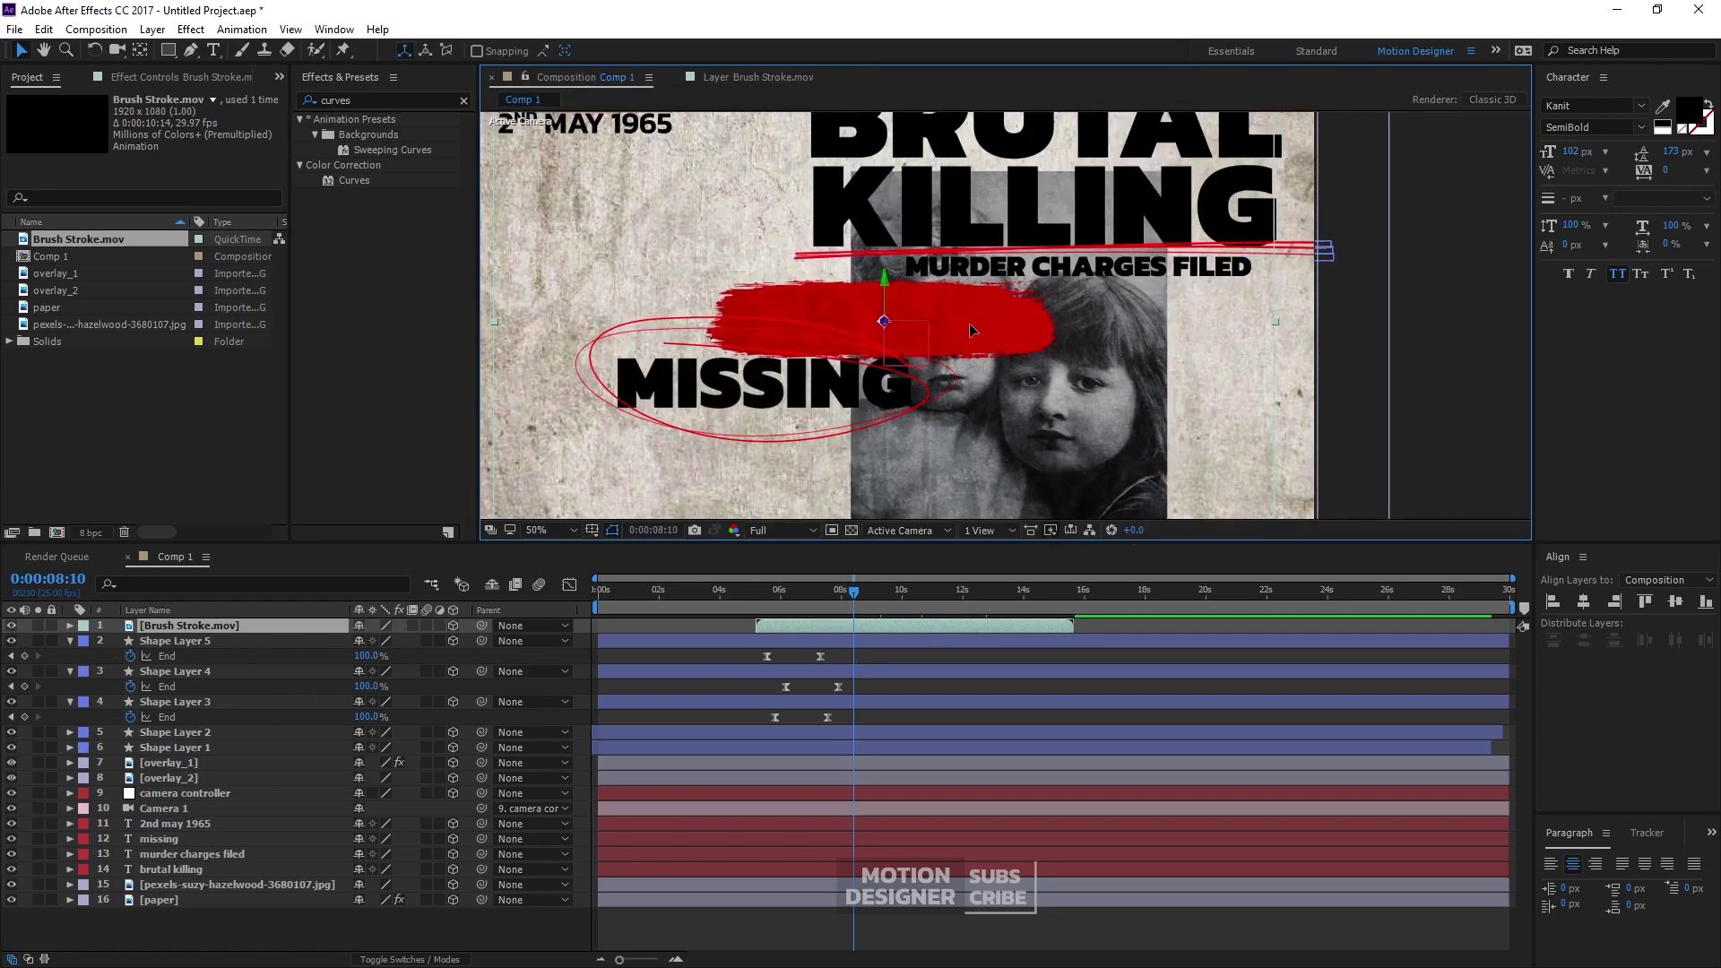
Apply the missing text layer's Position to the brush stroke and place the stroke over the word MISSING
left_click_drag(970, 330, 958, 399)
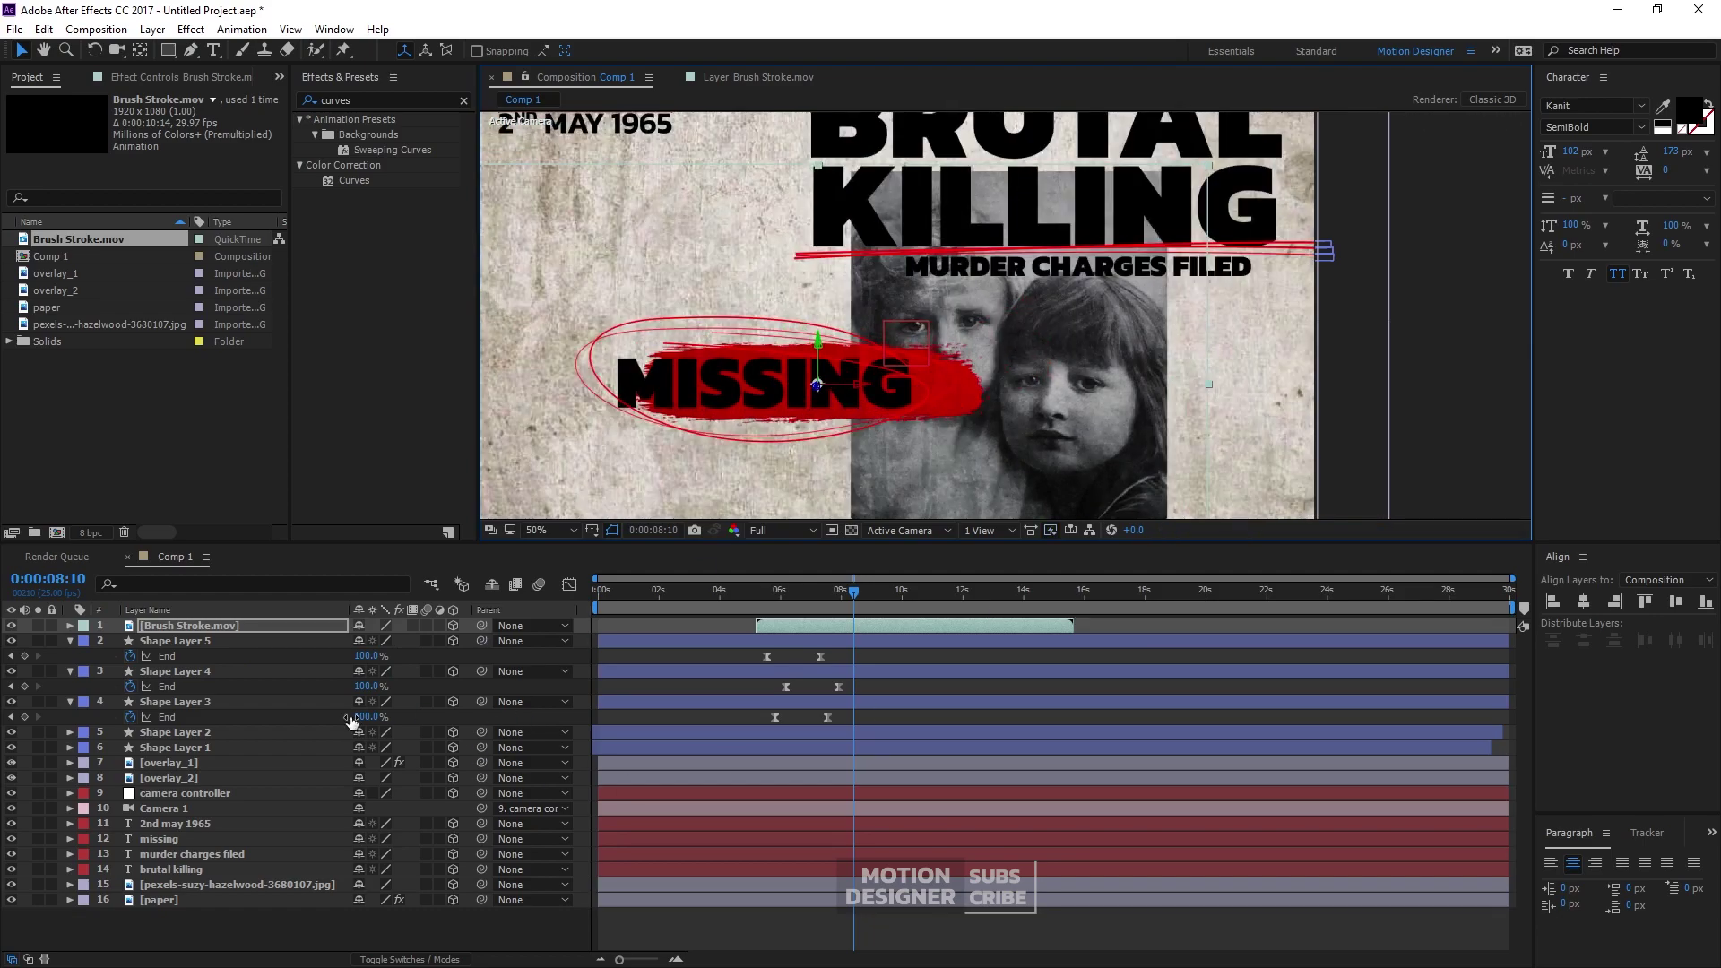
left_click(195, 843)
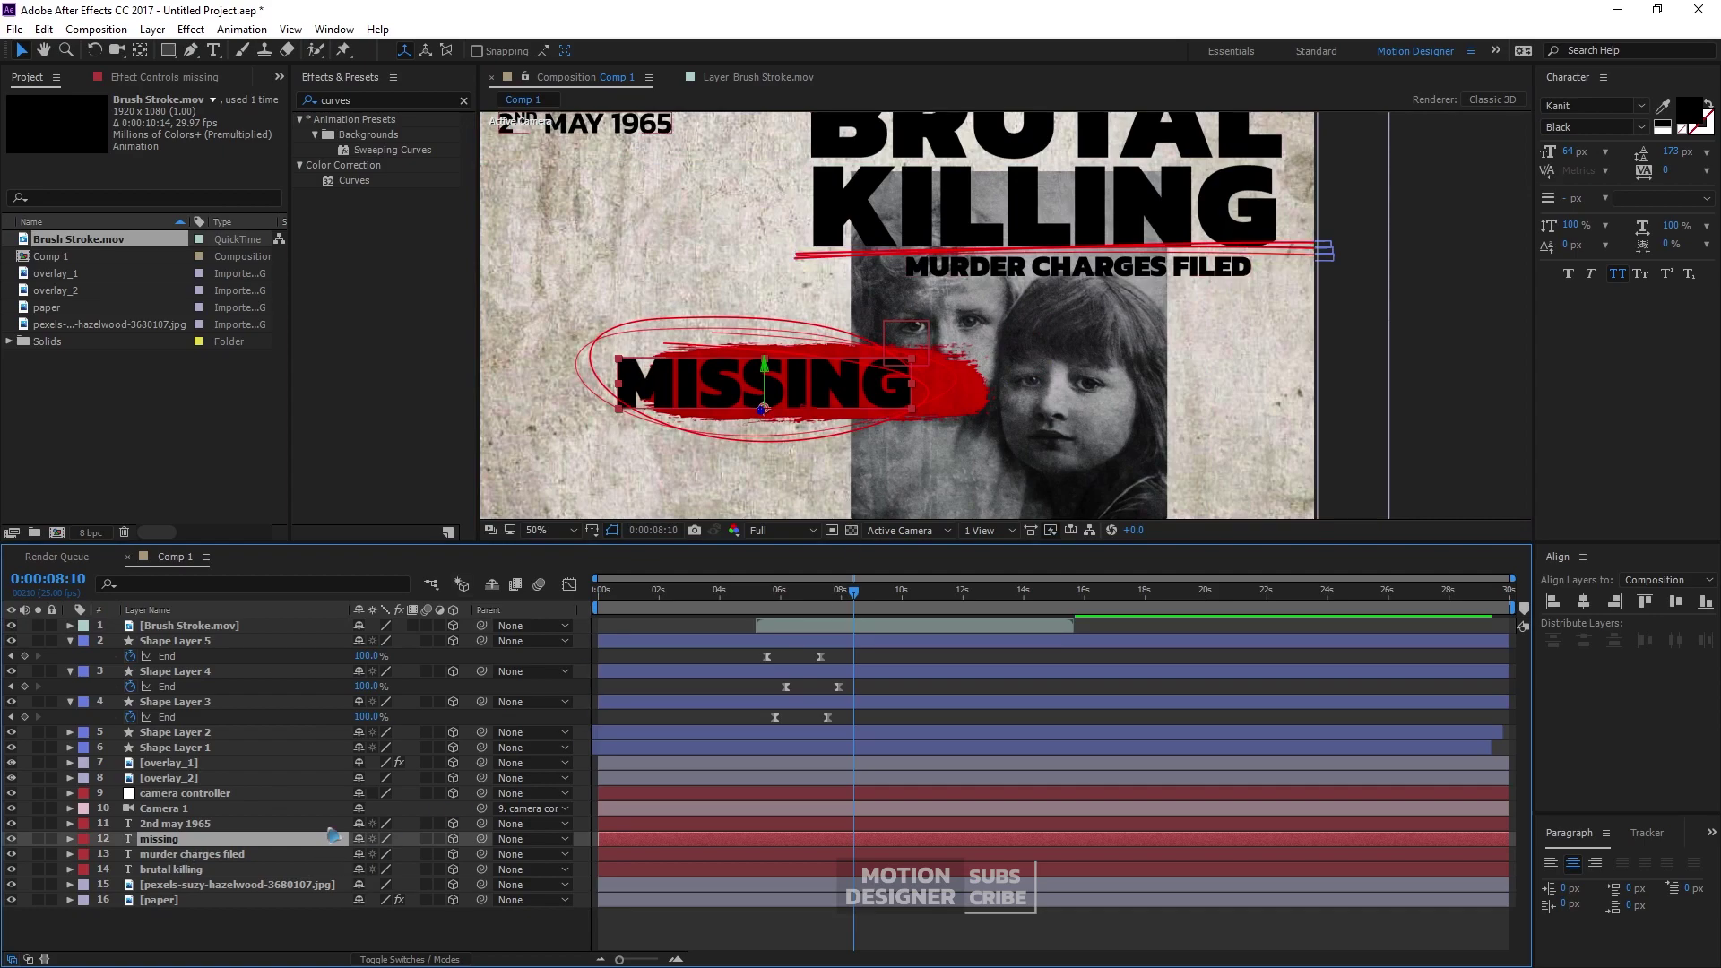
key("p")
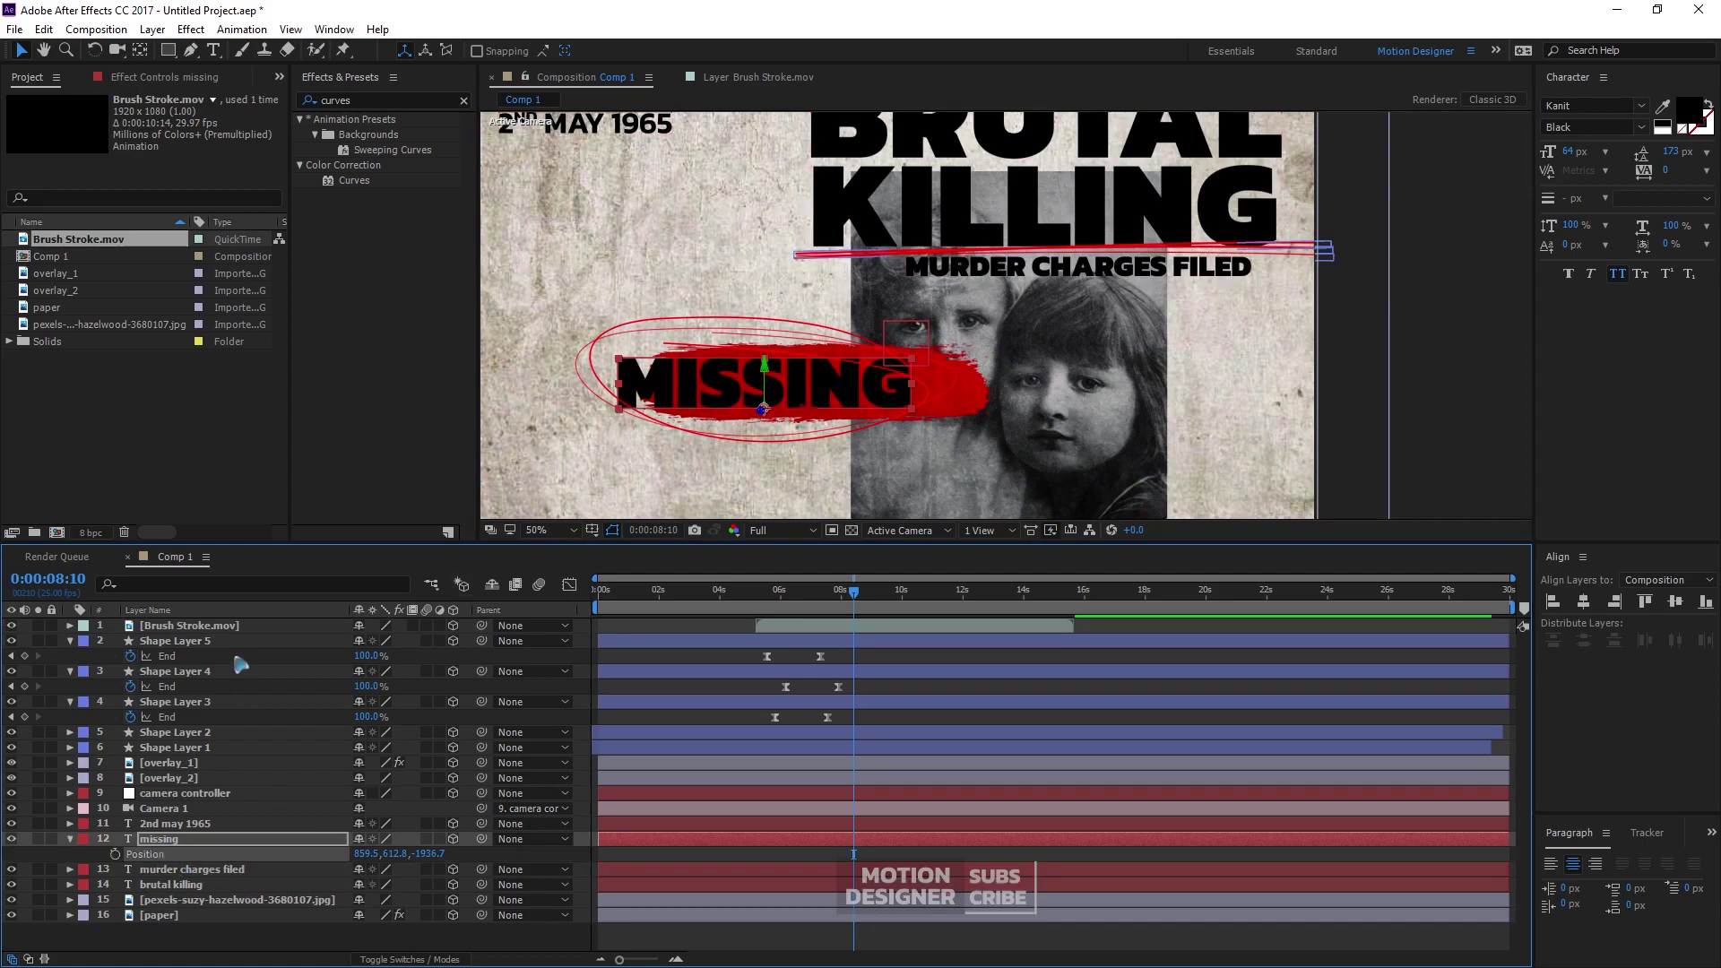
left_click(188, 625)
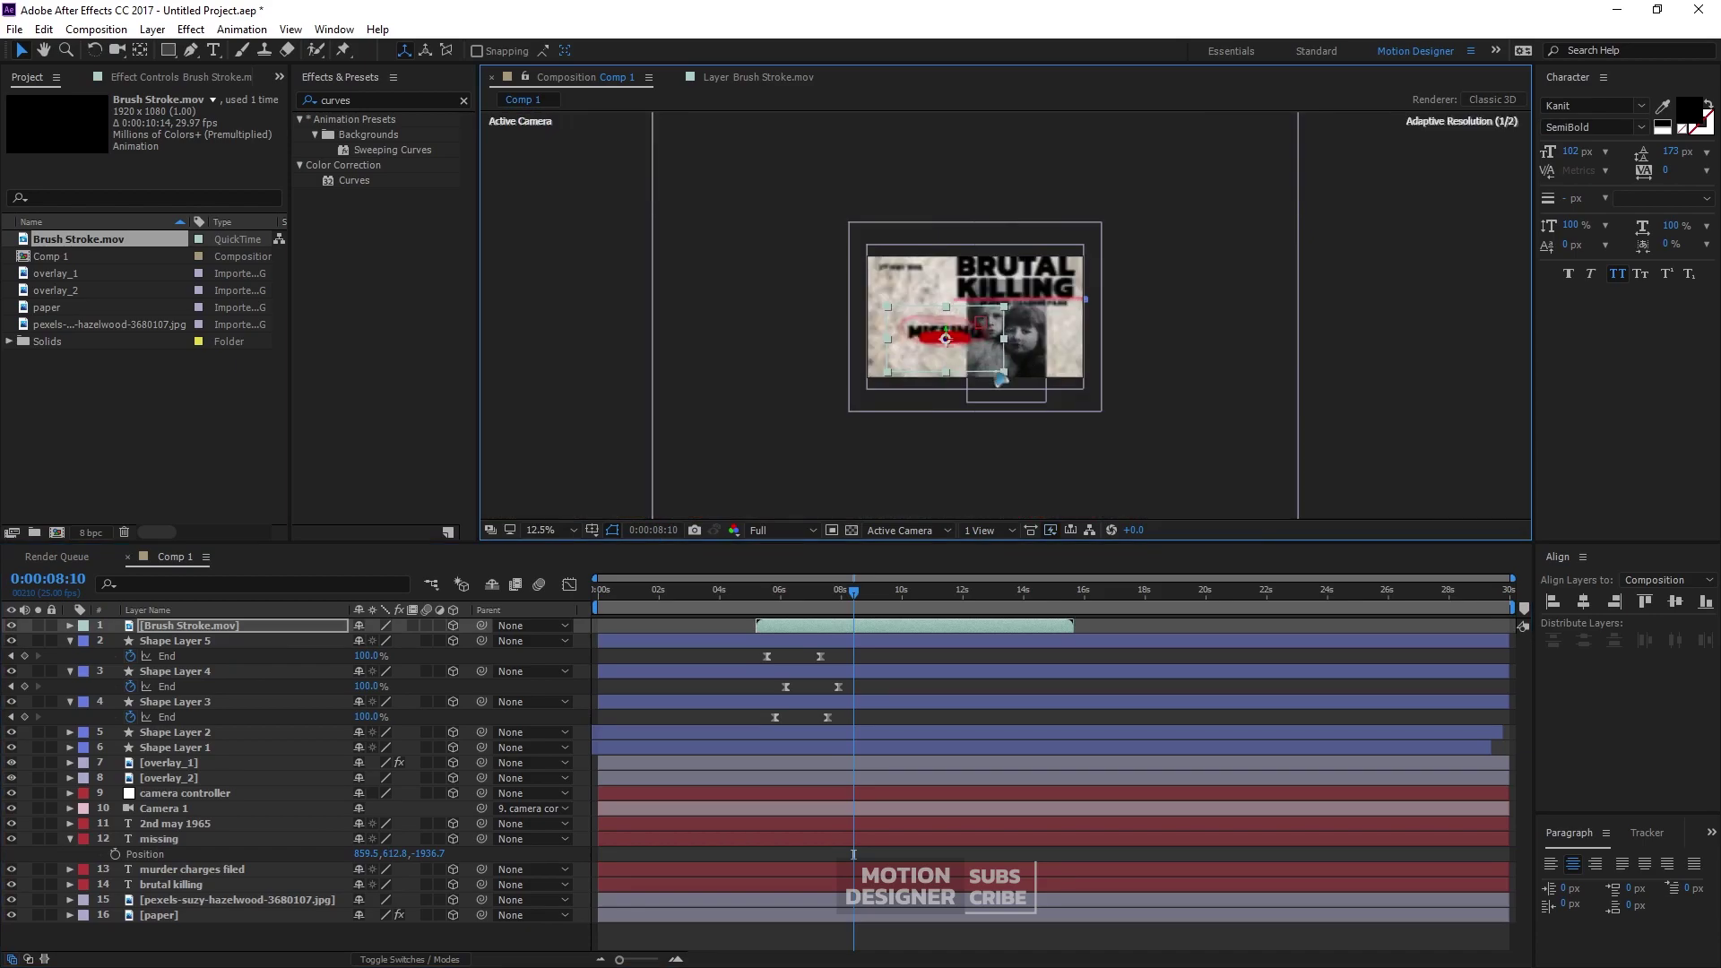
scroll(999, 380, "up", 3)
left_click_drag(840, 415, 912, 392)
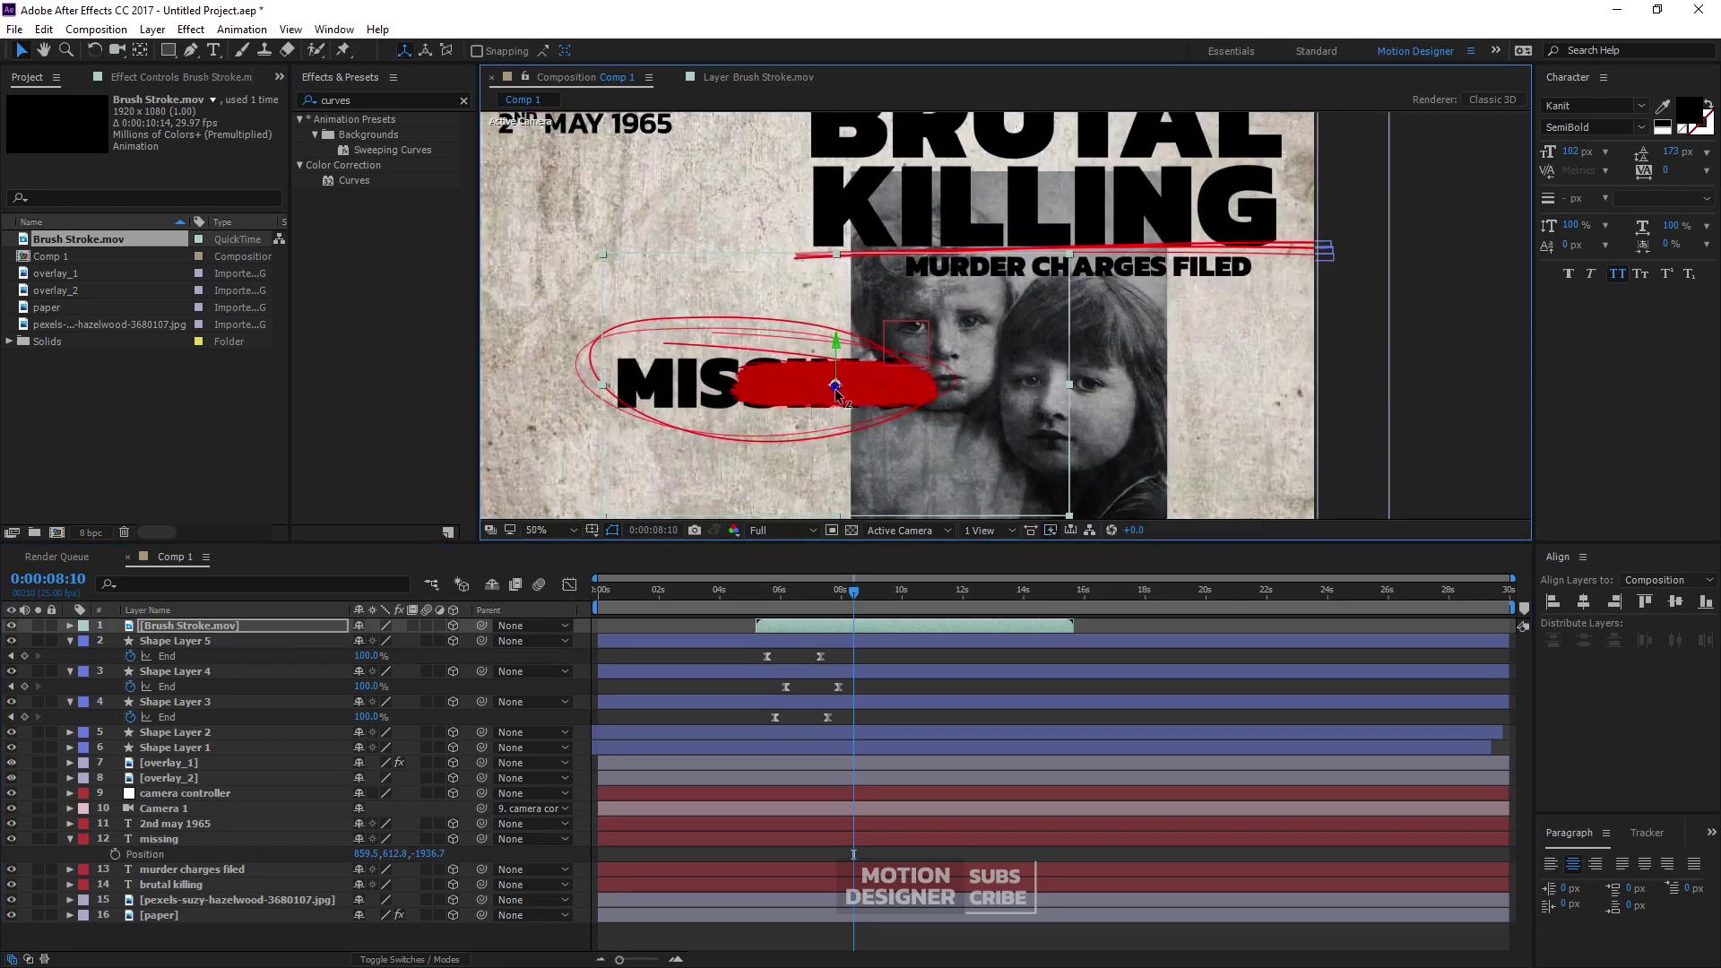
Move the brush stroke layer below the missing layer, enlarge it slightly behind the word, and preview it painting on
left_click_drag(249, 633, 296, 856)
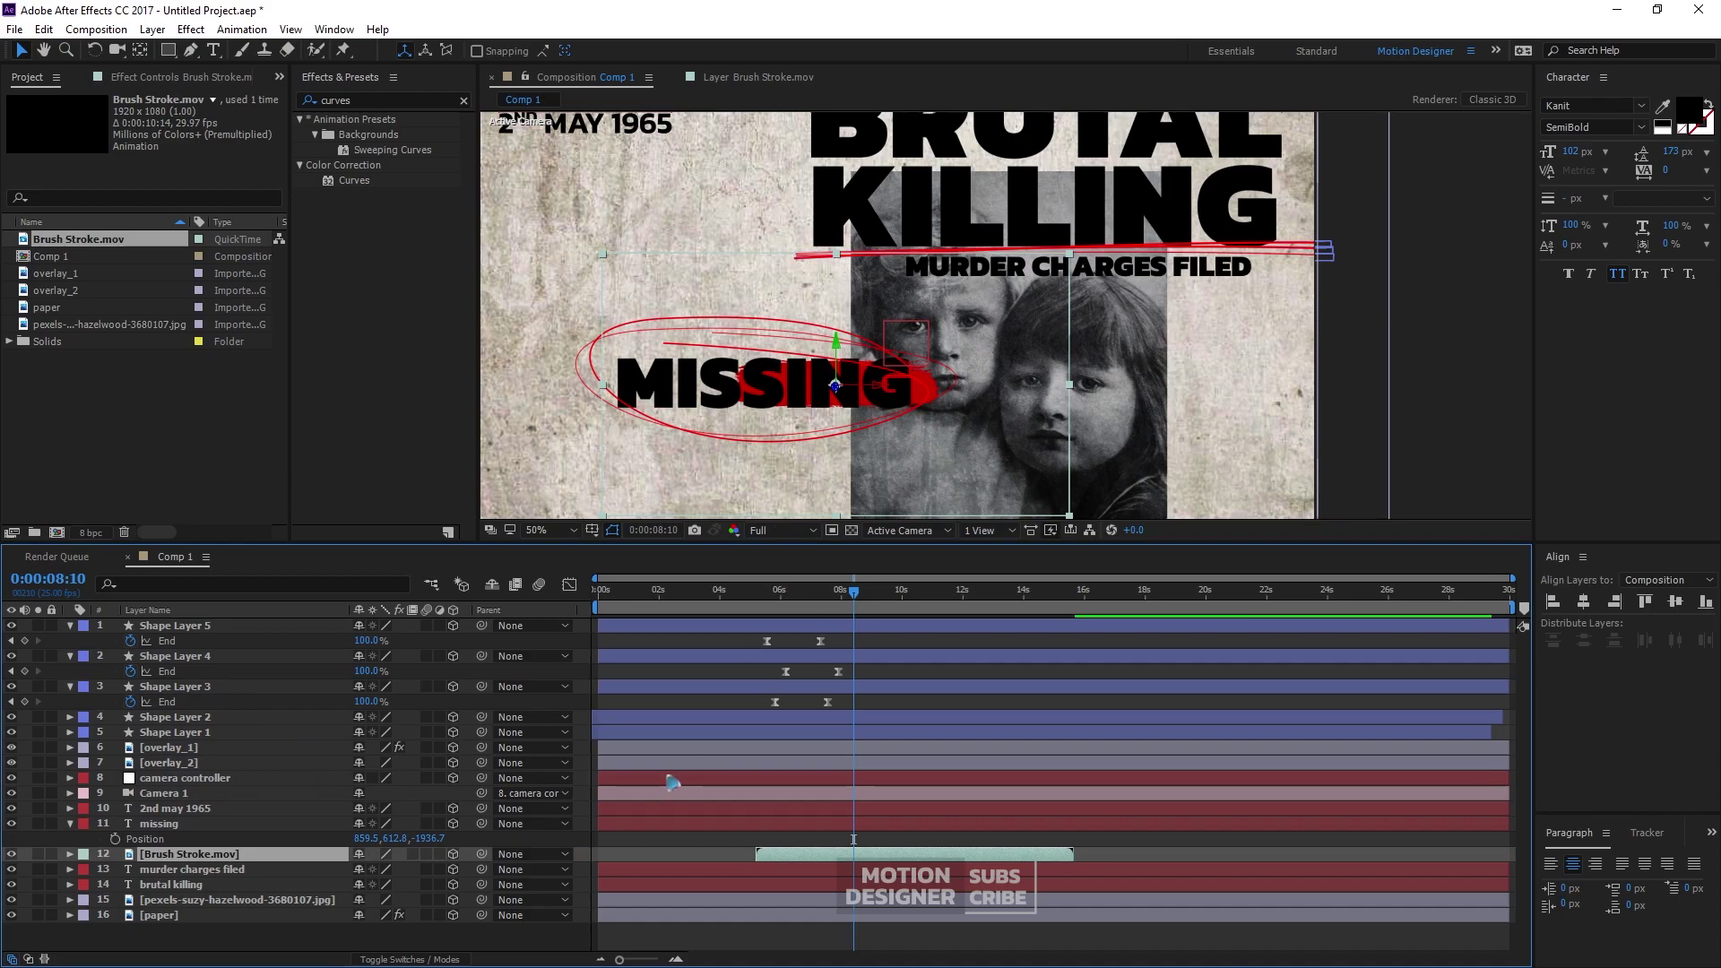
left_click_drag(748, 594, 977, 625)
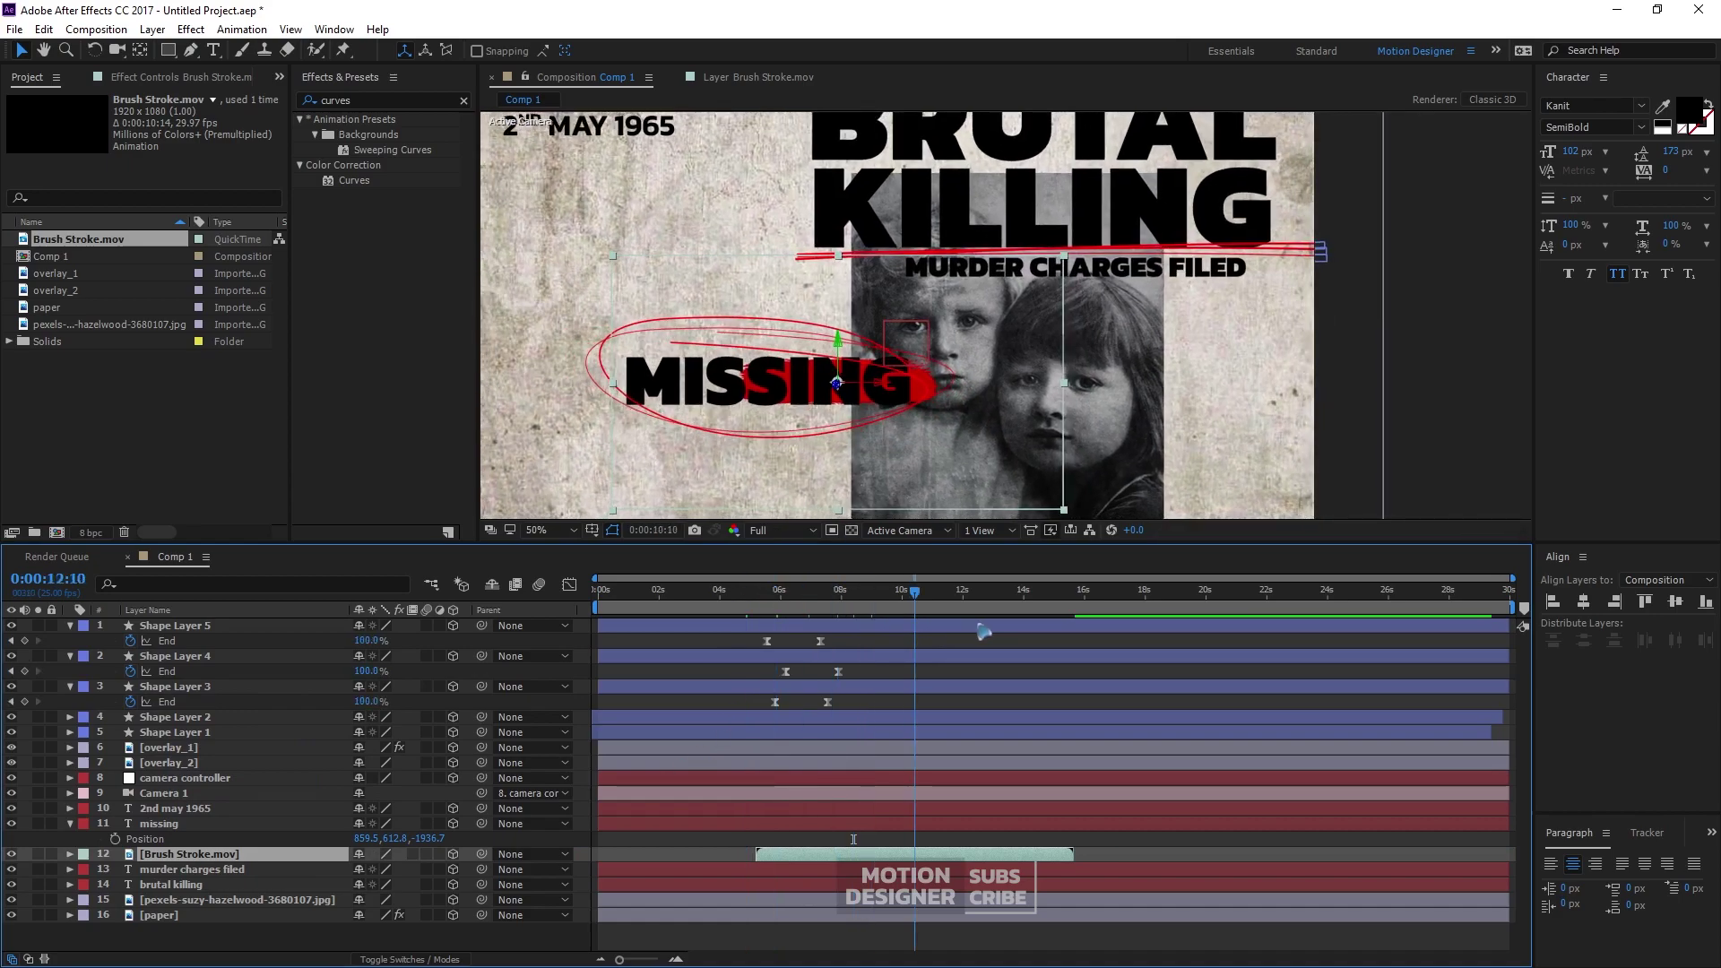
left_click_drag(1066, 514, 1163, 548)
left_click_drag(907, 409, 899, 409)
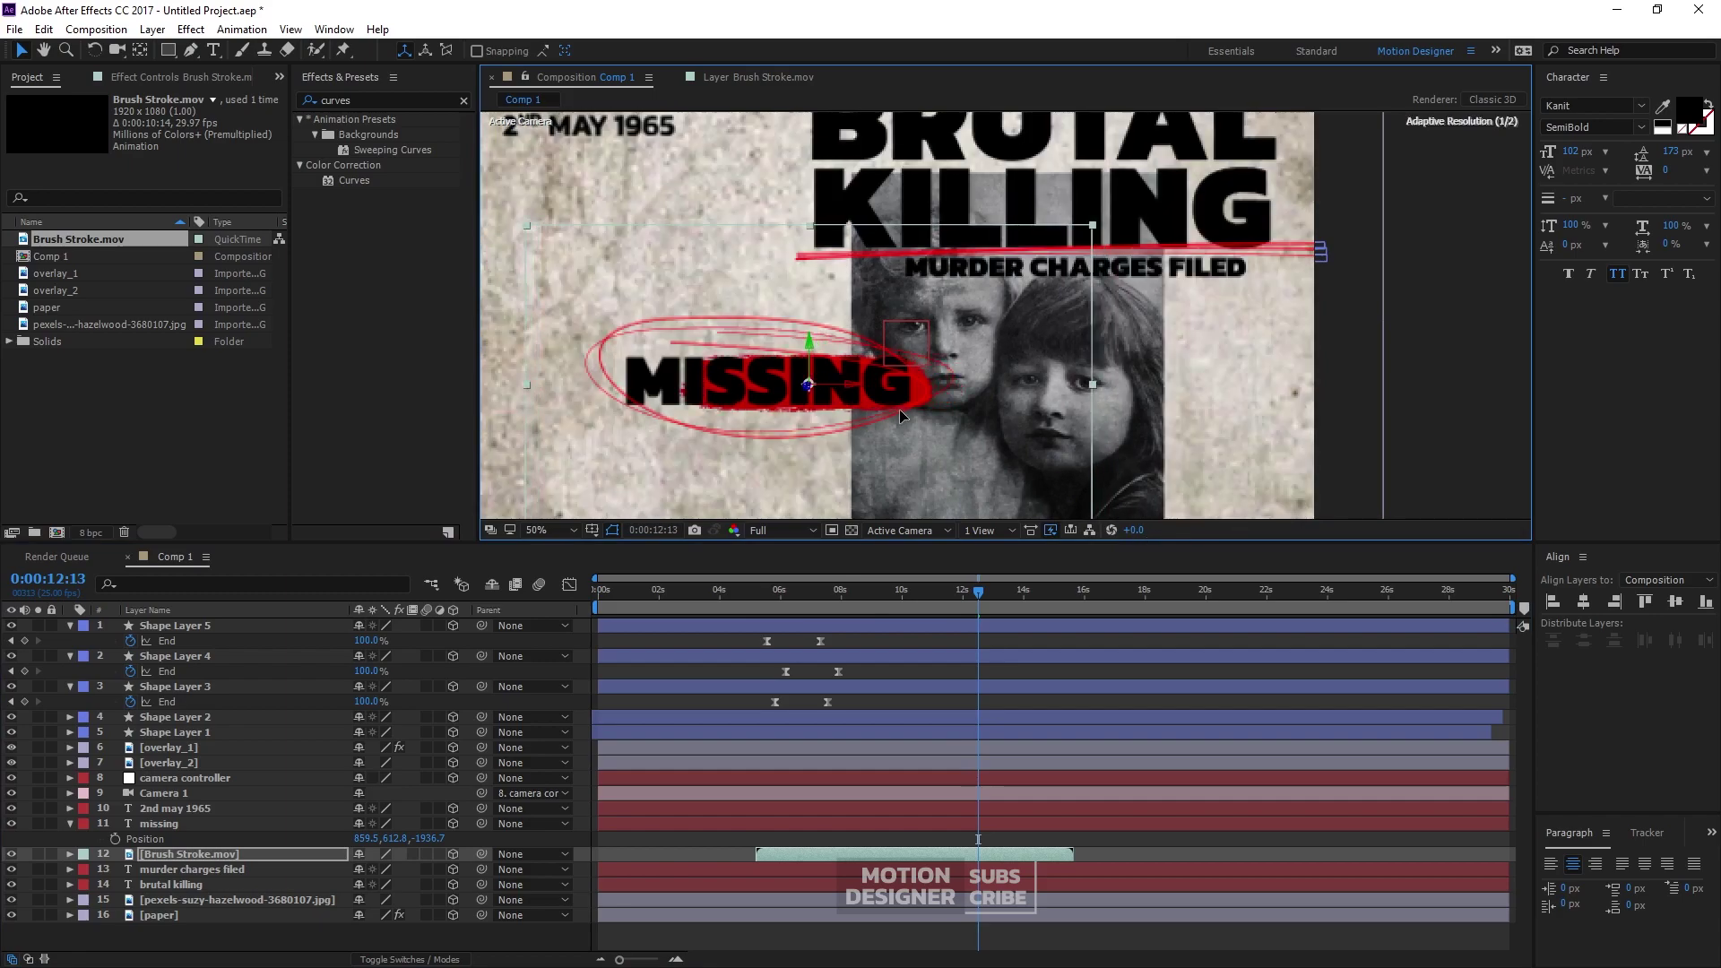
left_click_drag(772, 599, 877, 622)
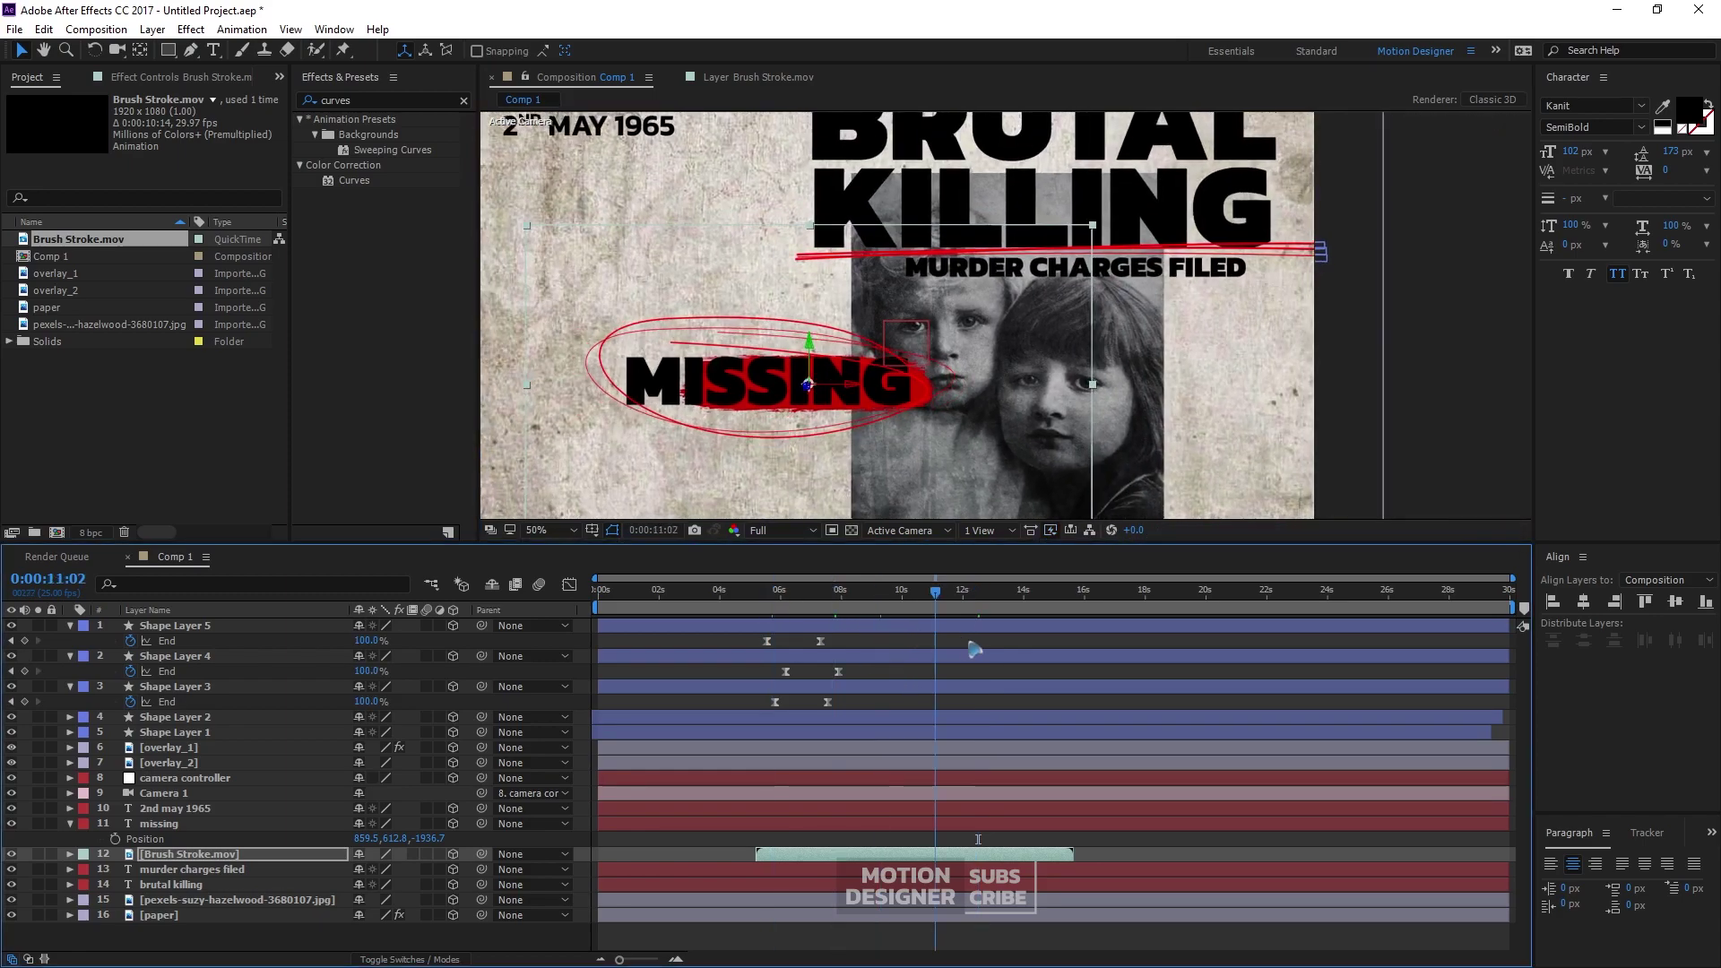
left_click(974, 595)
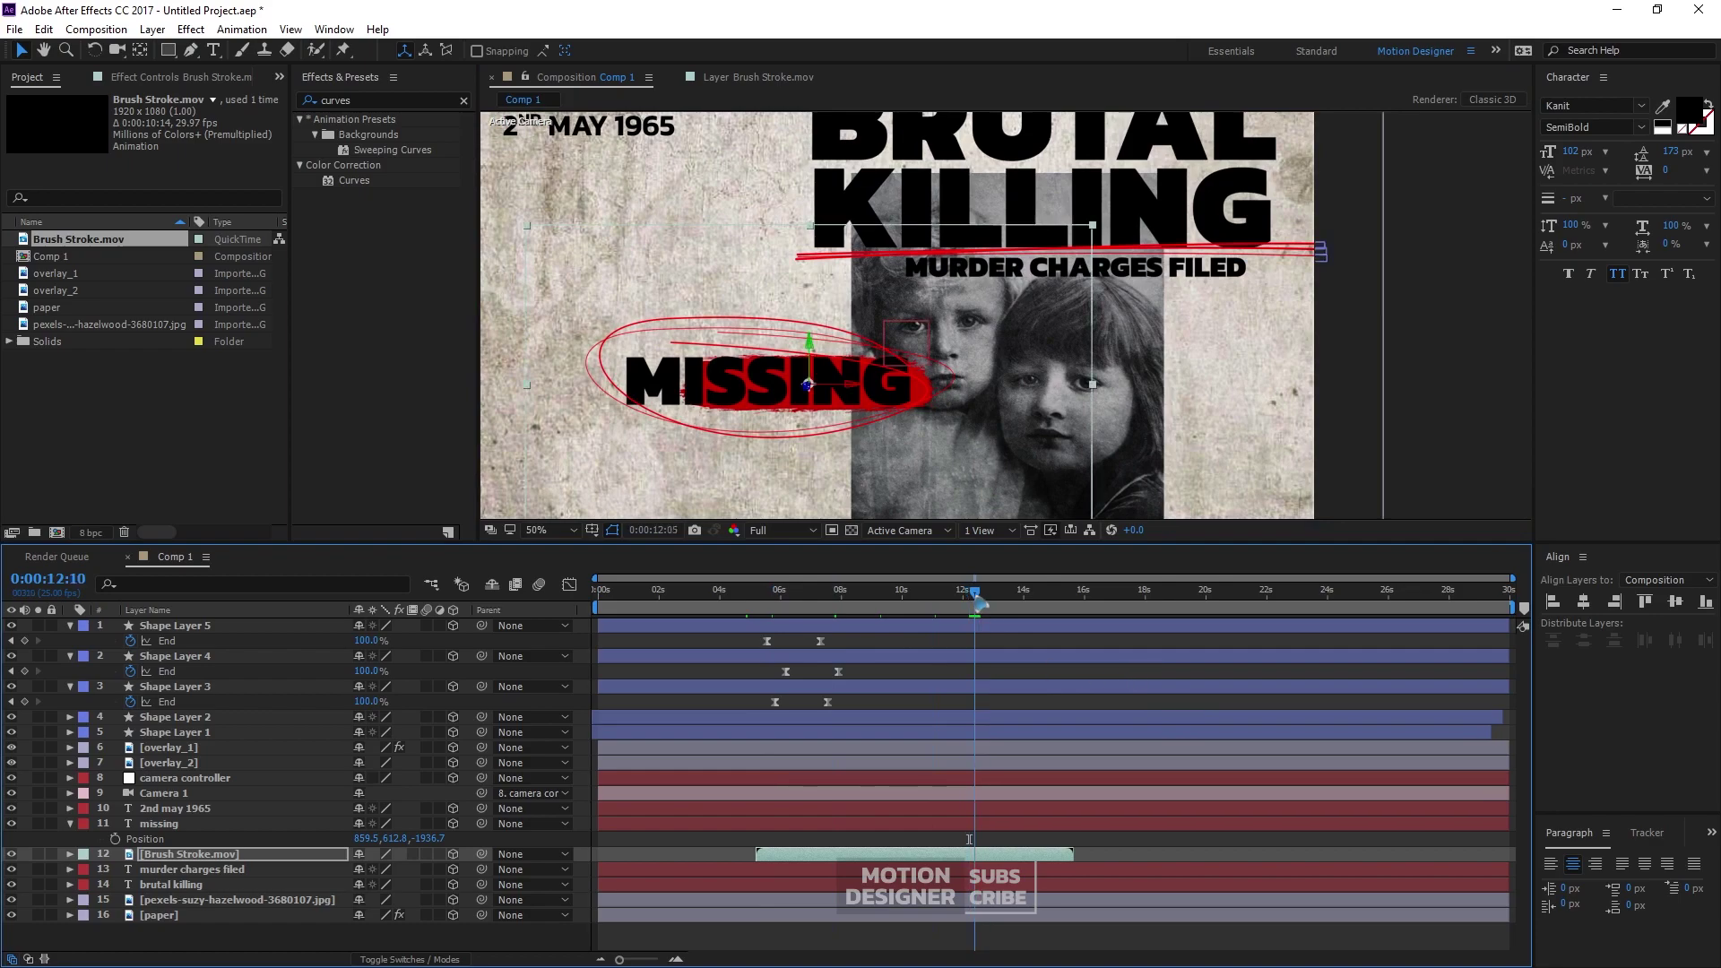
Duplicate the brush stroke and apply the murder charges filed text layer's Position to the copy
key("ctrl+d")
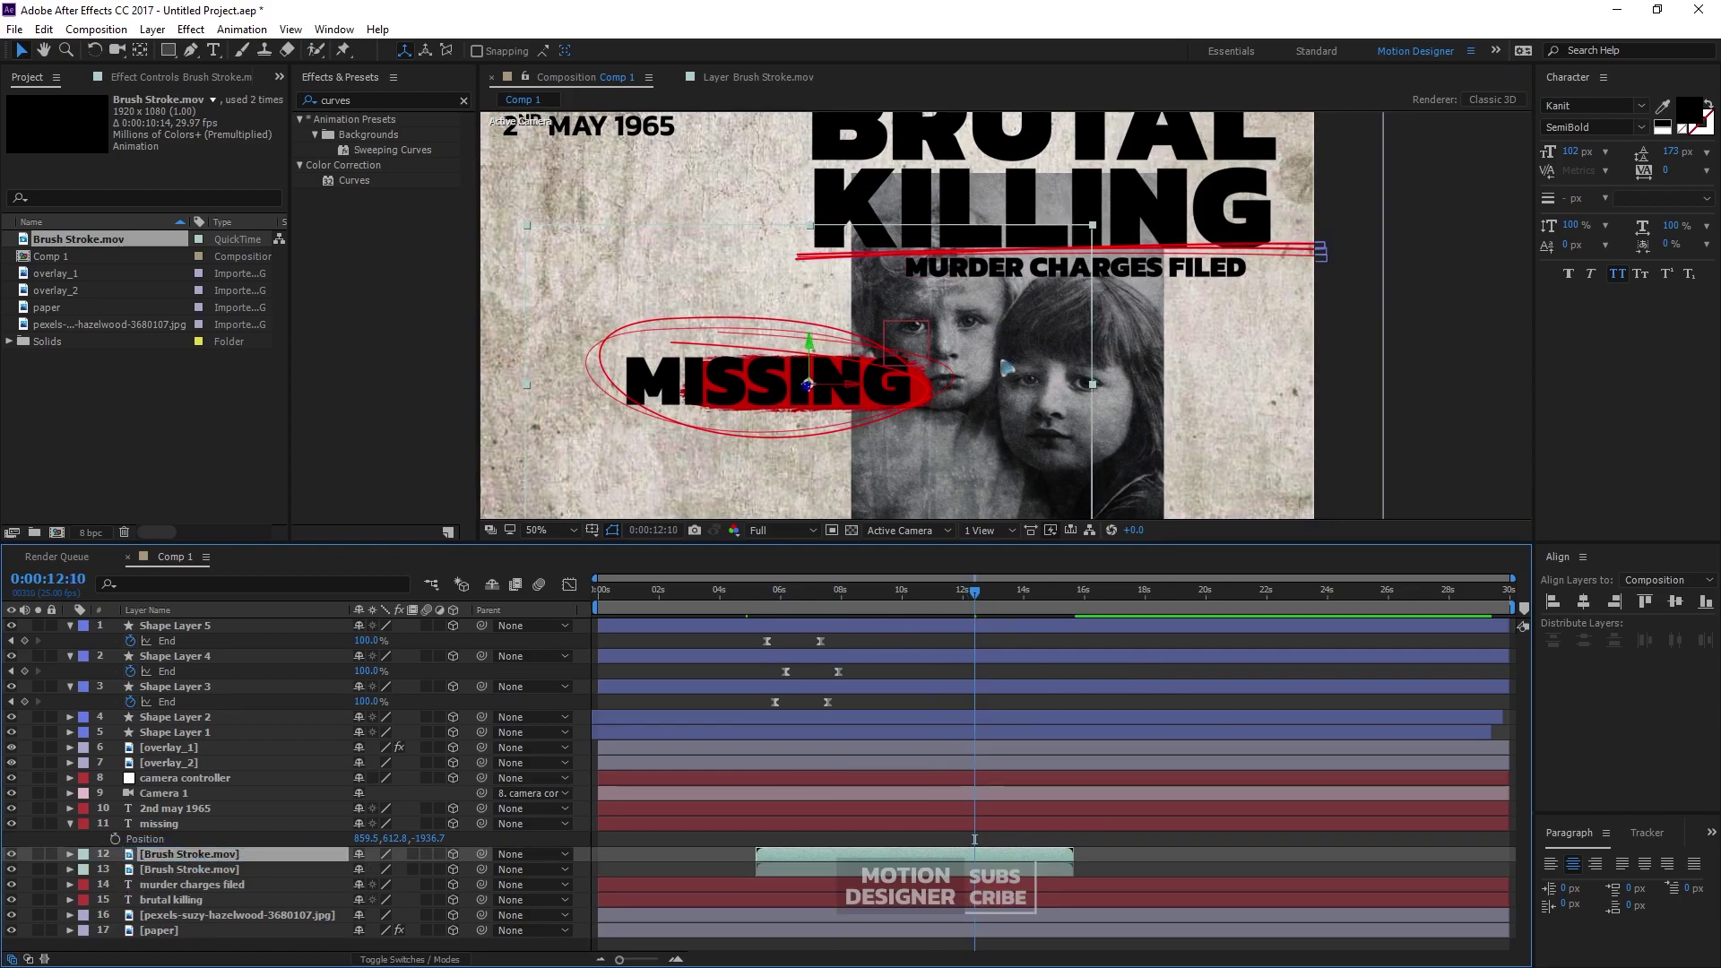
mouse_move(1082, 417)
left_mouse_down()
mouse_move(905, 268)
mouse_move(950, 170)
mouse_move(993, 188)
left_mouse_up()
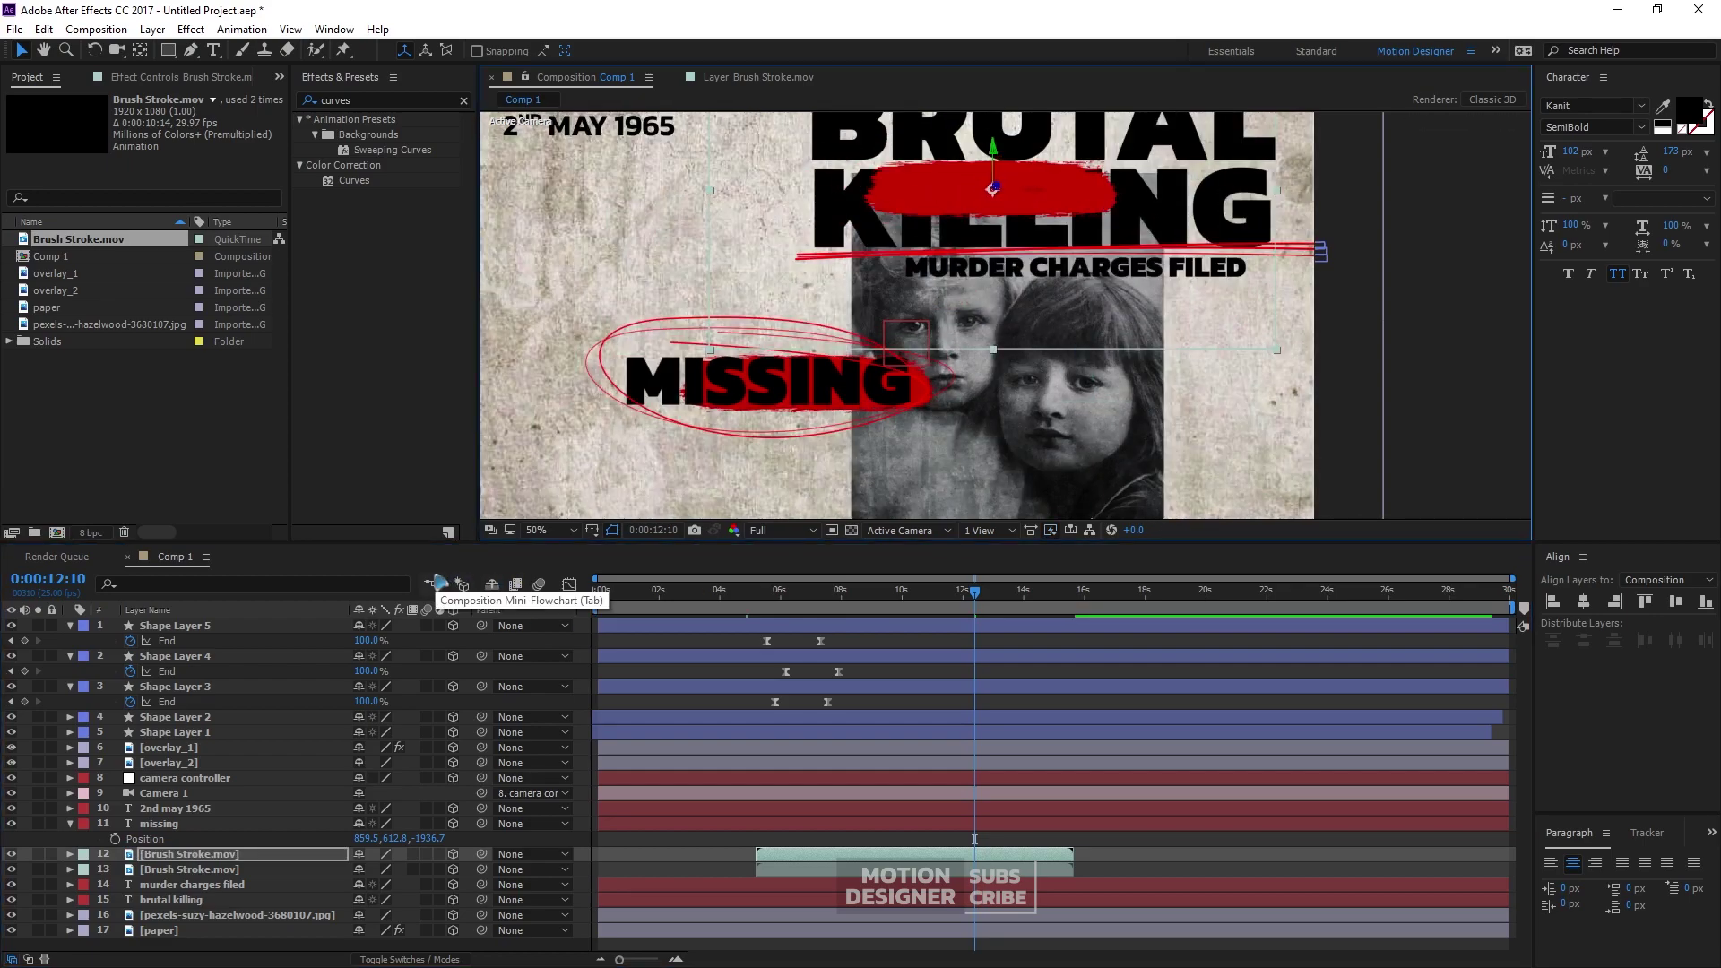
left_click(188, 887)
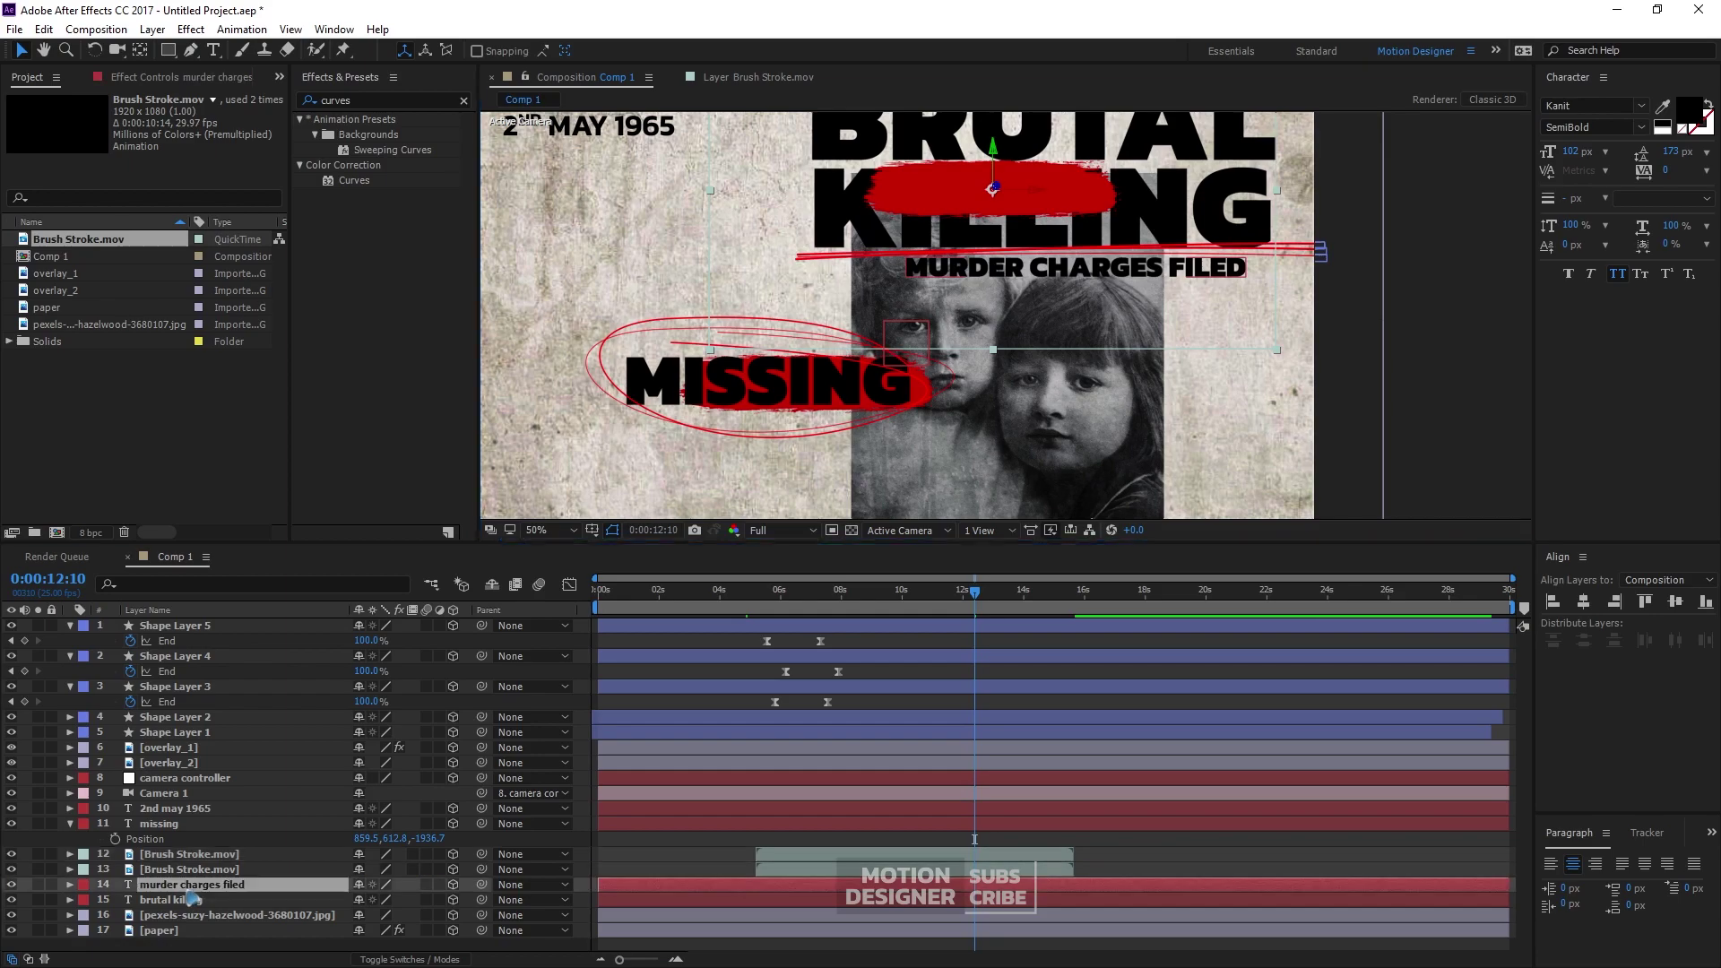
key("p")
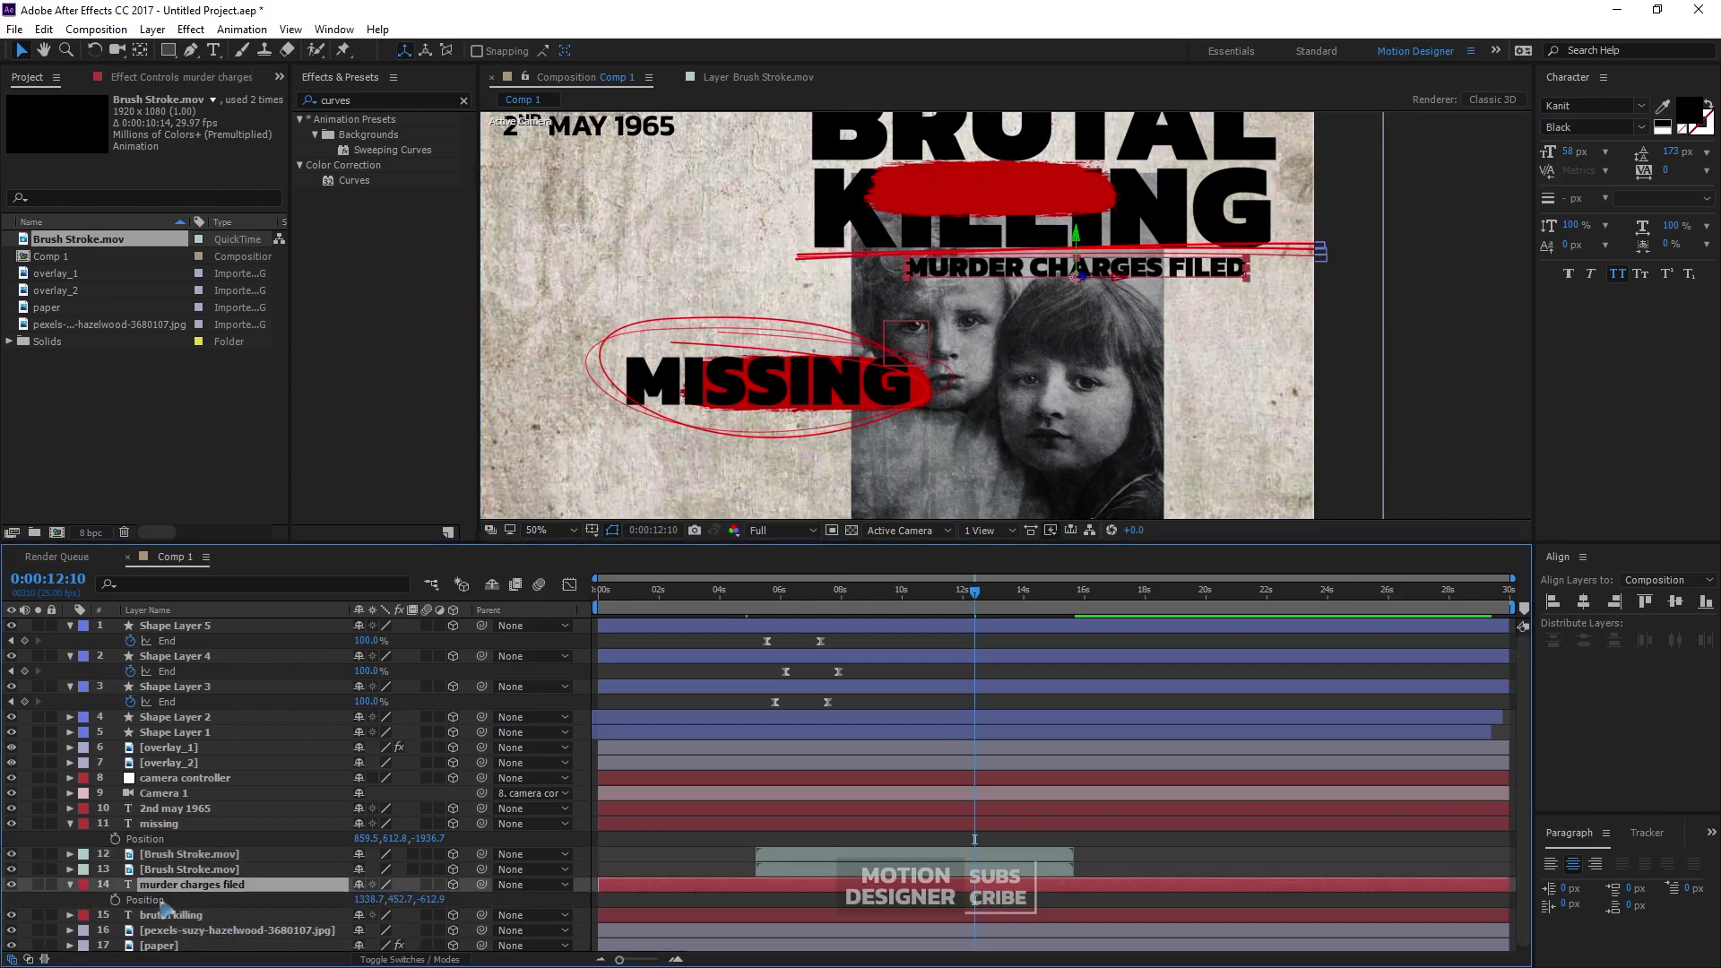
left_click(161, 901)
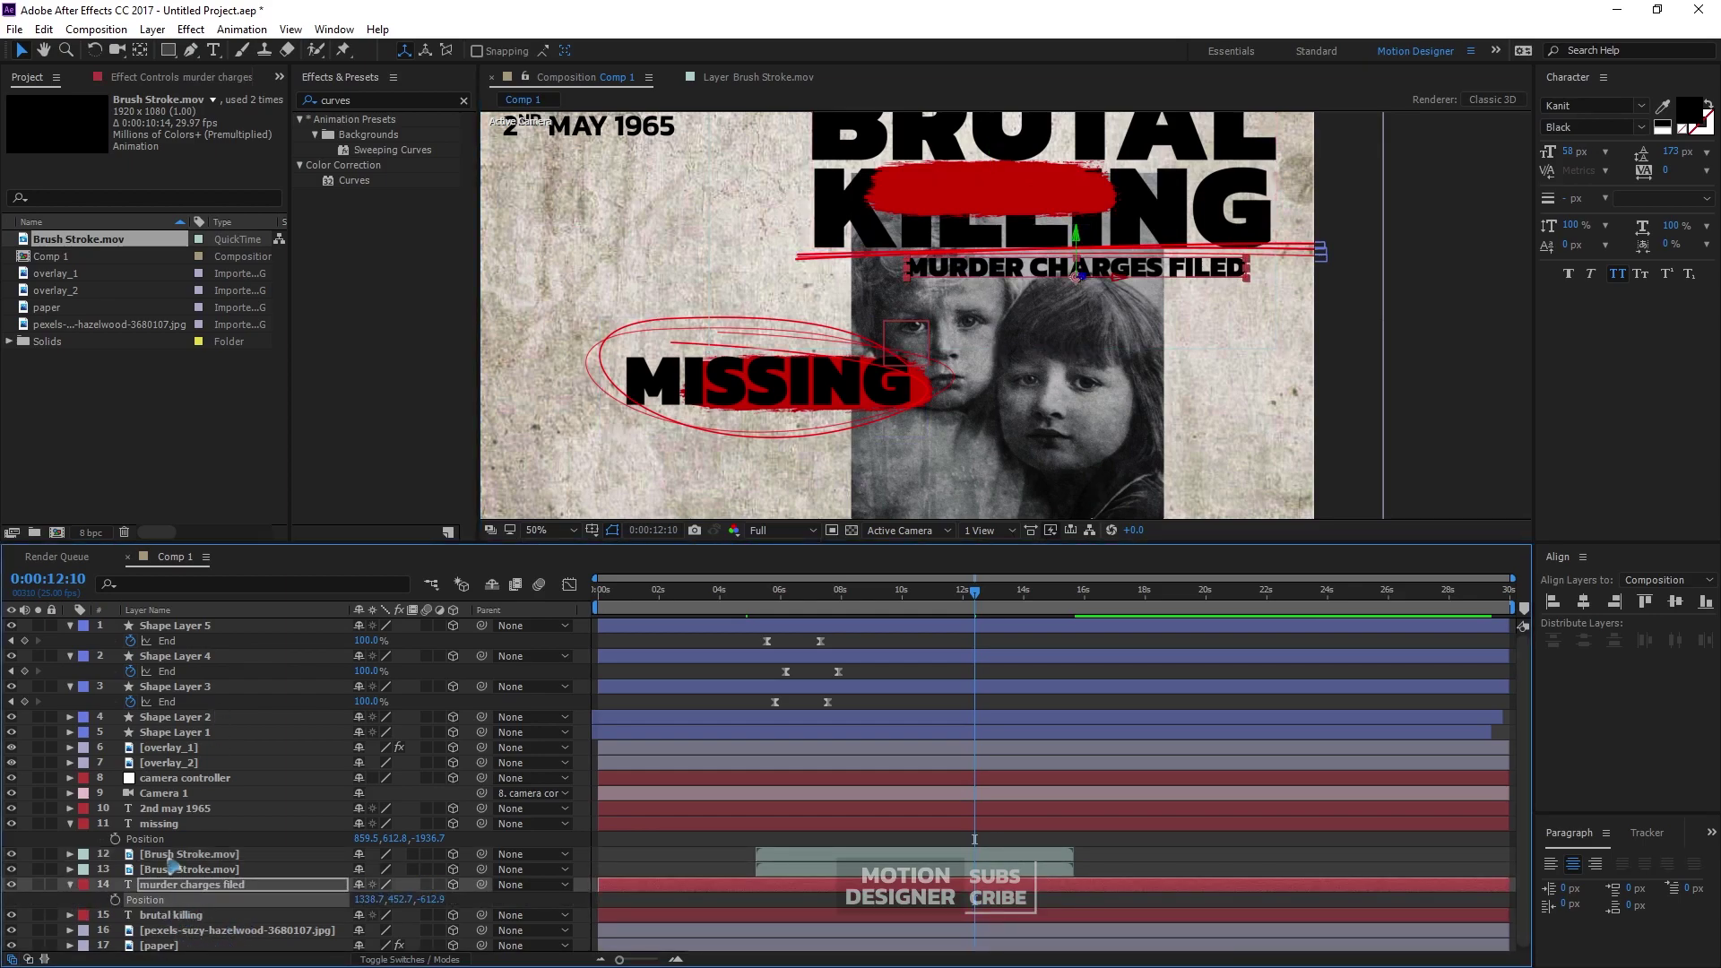
left_click(169, 861)
key("ctrl+v")
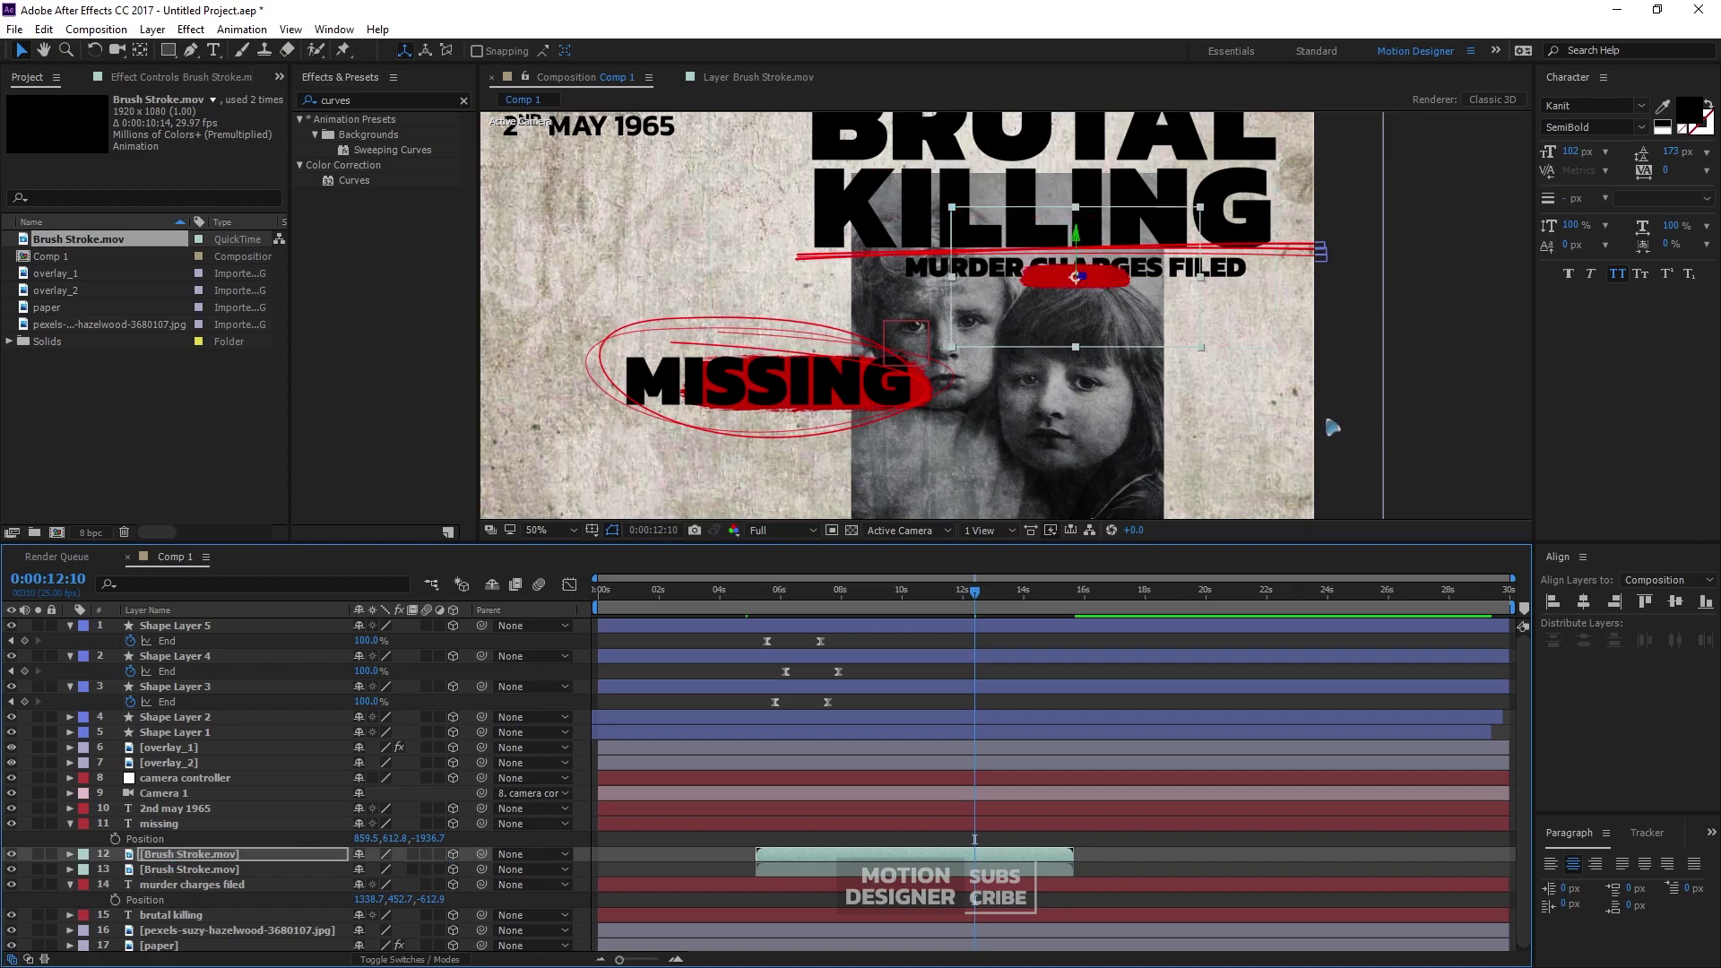
Move the duplicate stroke onto KILLING, place its layer below brutal killing, and enlarge it to span the headline
mouse_move(1200, 347)
left_mouse_down()
mouse_move(1425, 617)
mouse_move(1141, 257)
mouse_move(1181, 254)
left_mouse_up()
left_click(70, 884)
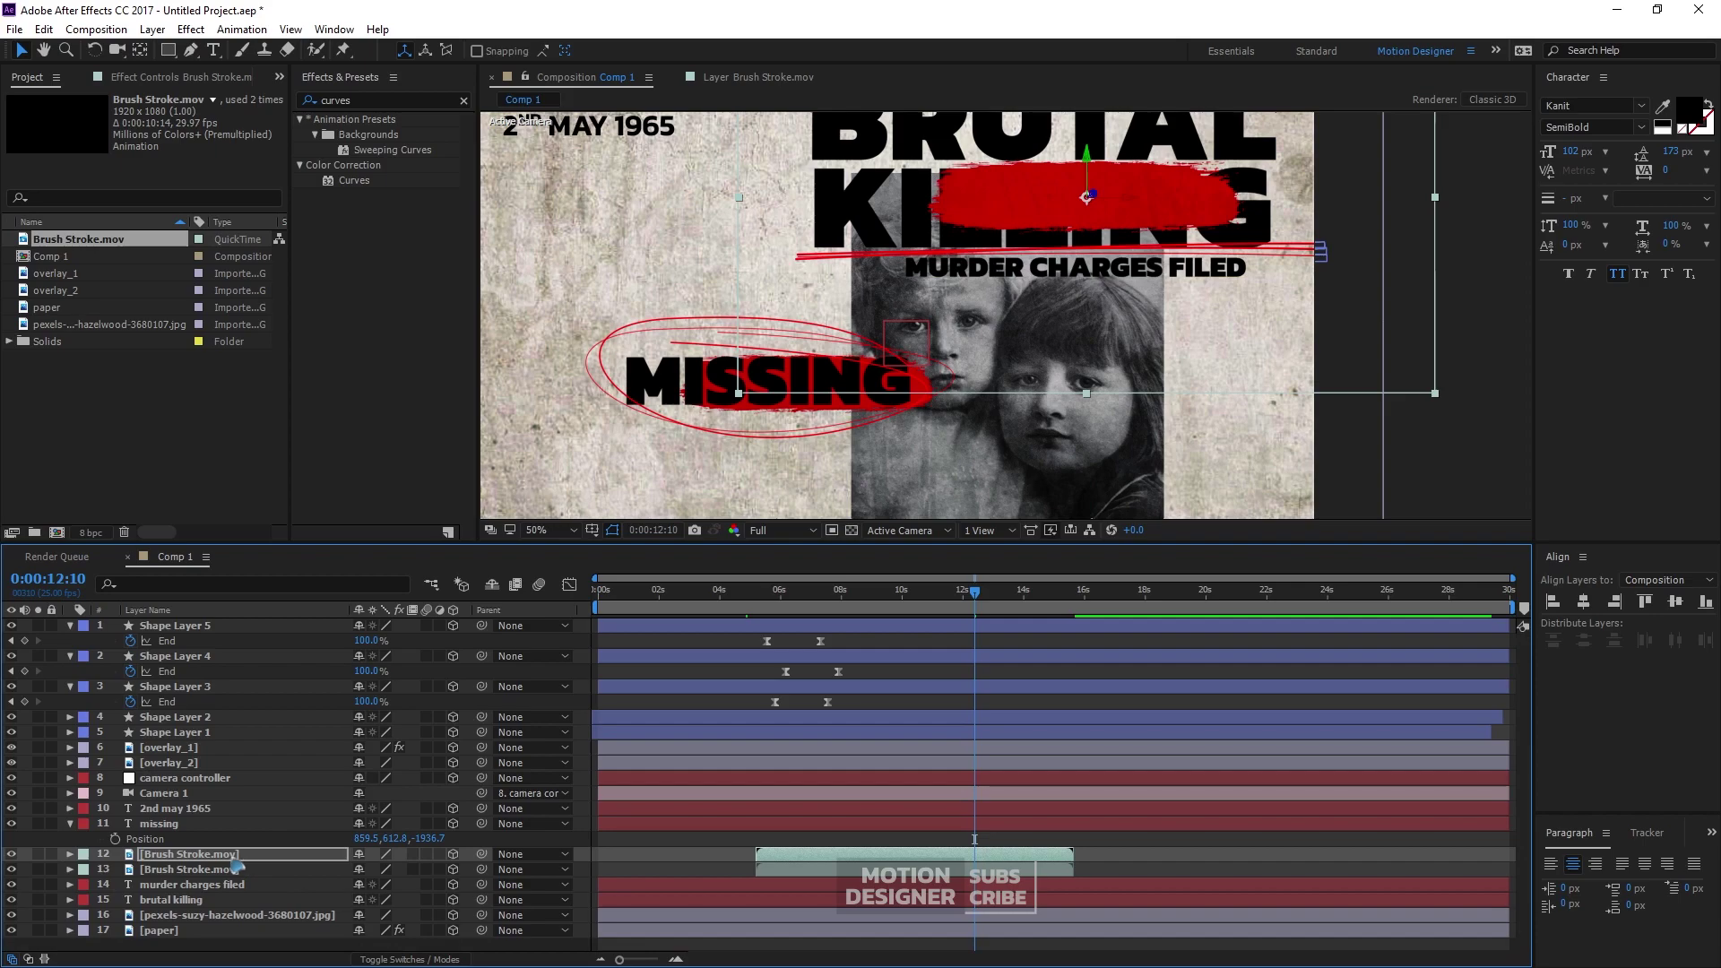
left_click_drag(256, 862, 264, 902)
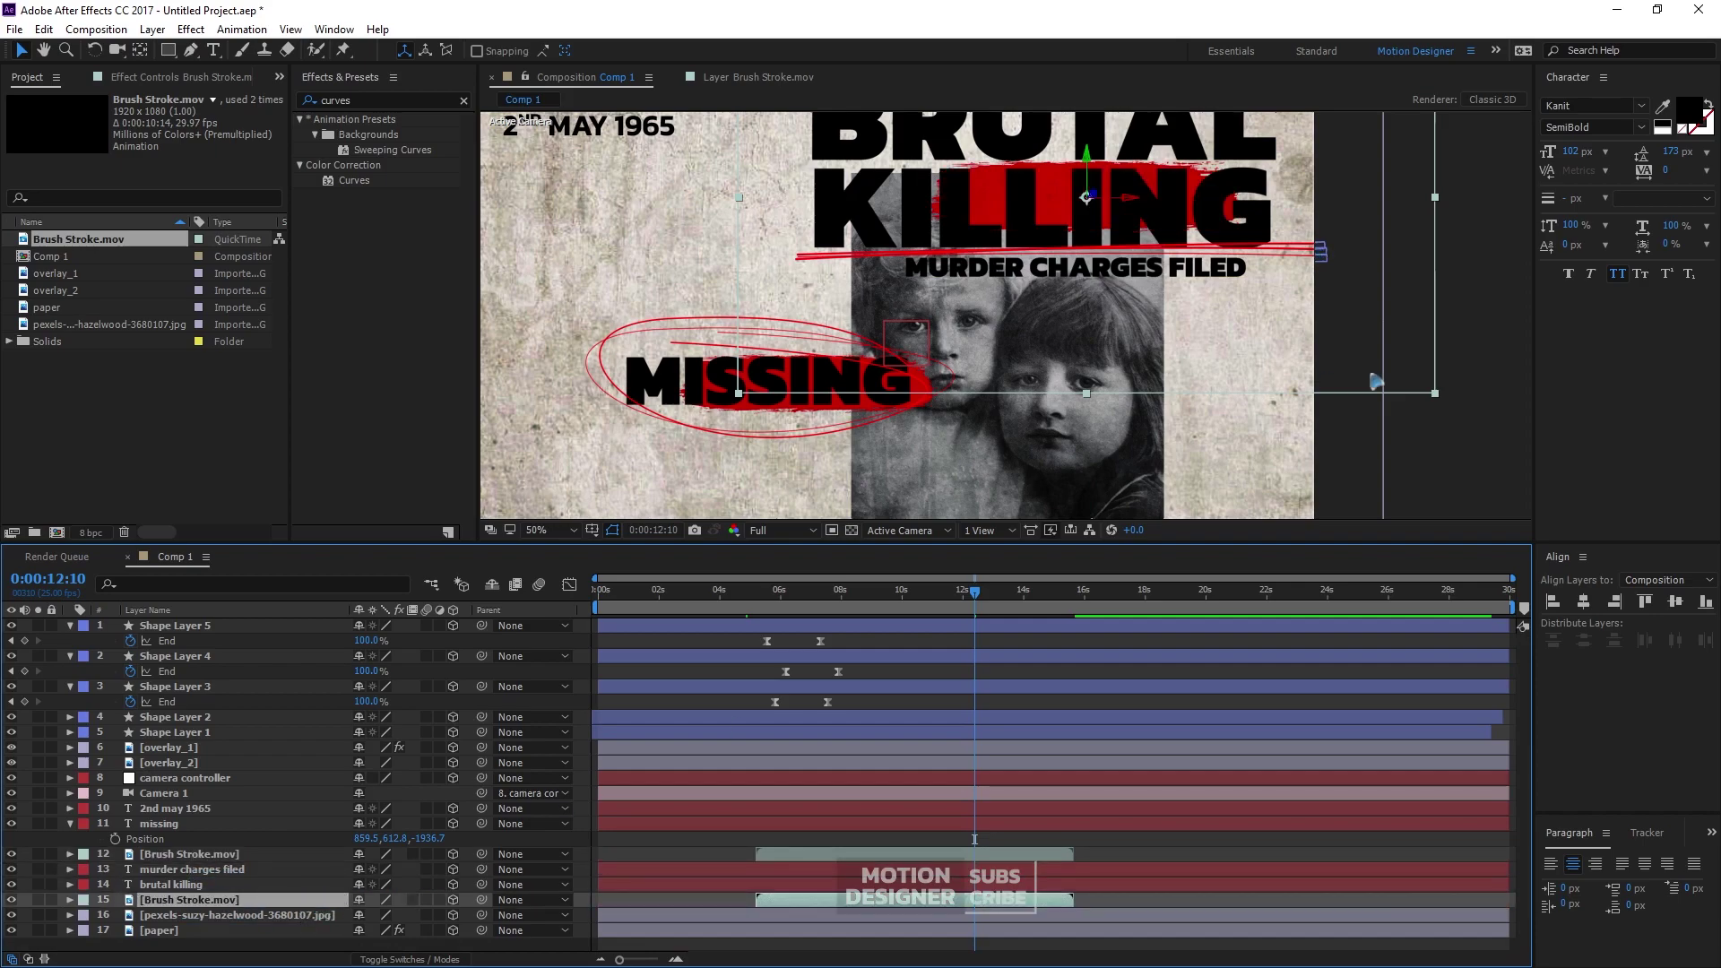
left_click_drag(1435, 394, 1644, 595)
key("shift+Up")
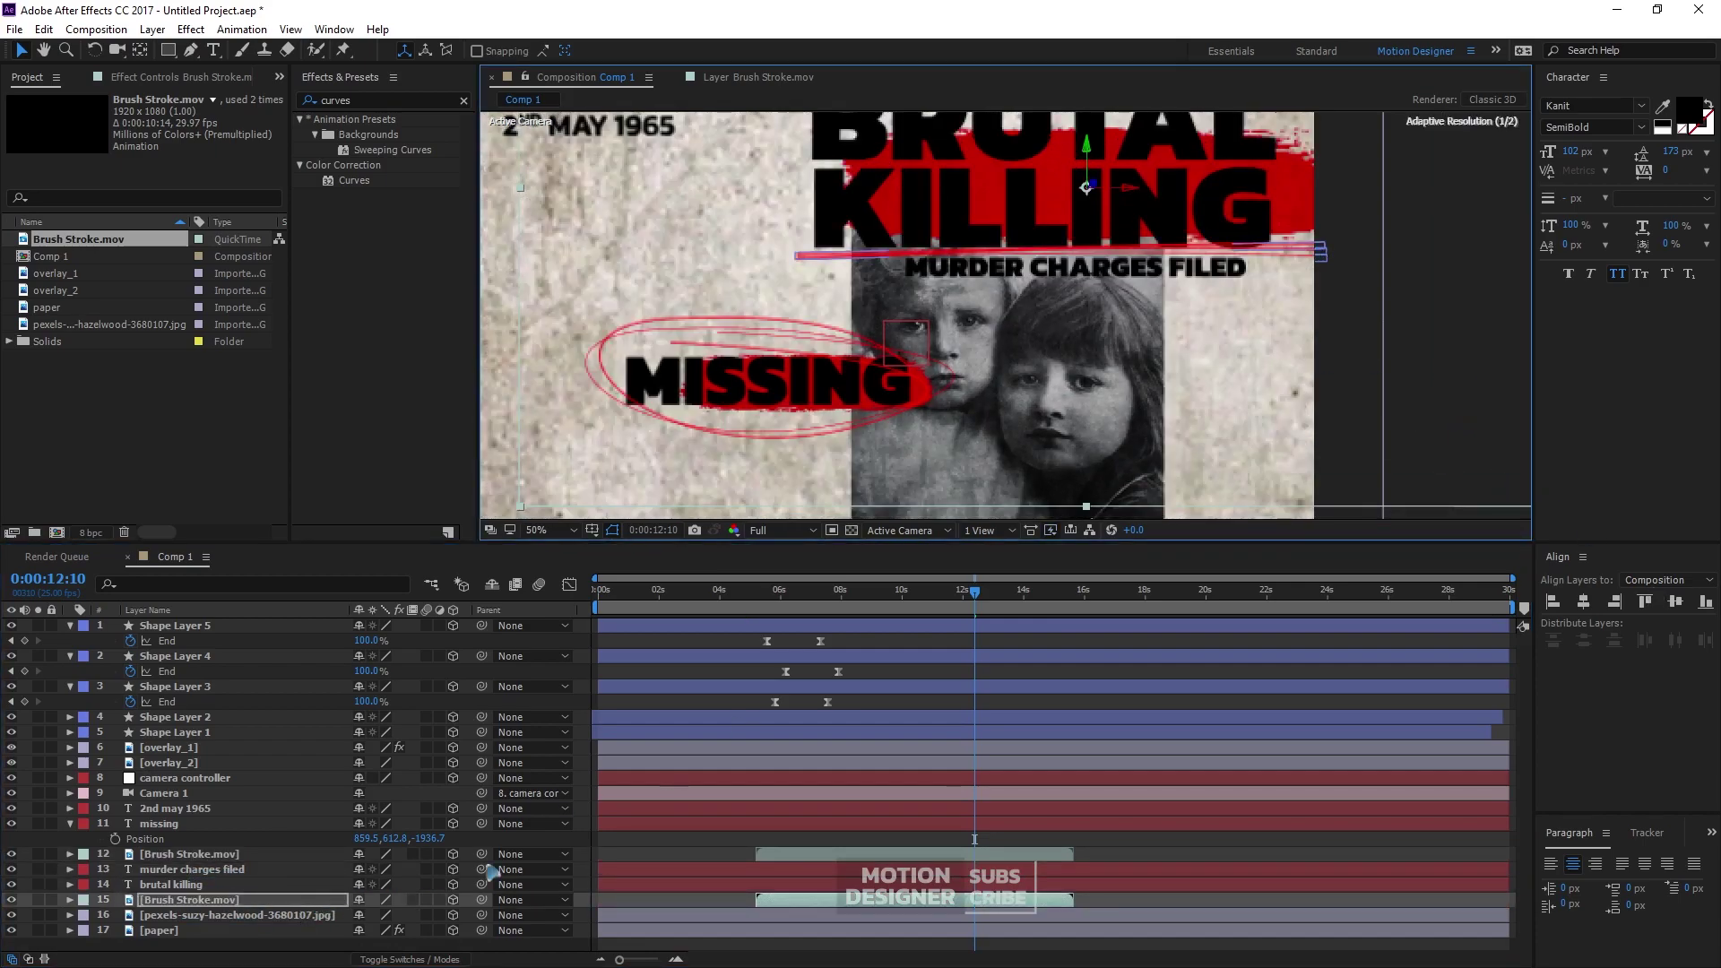
Try Overlay on the headline's brush stroke, settle on the Hard Light blending mode, and preview the animation
key("F4")
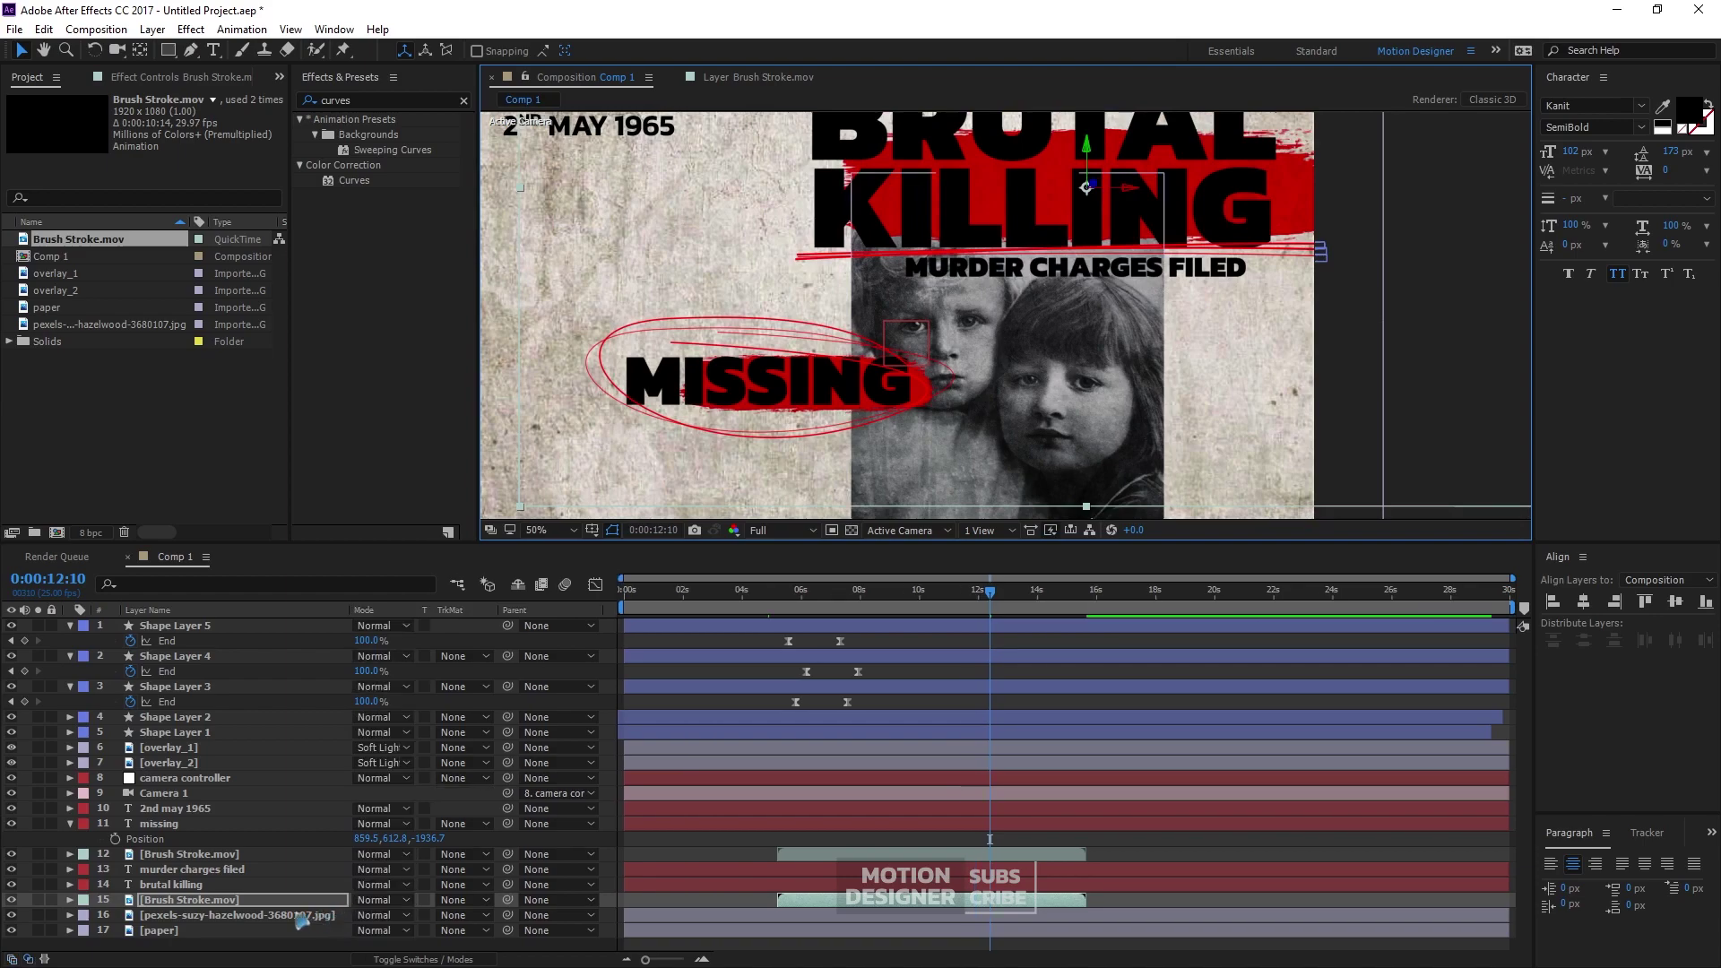
left_click(377, 901)
left_click(444, 442)
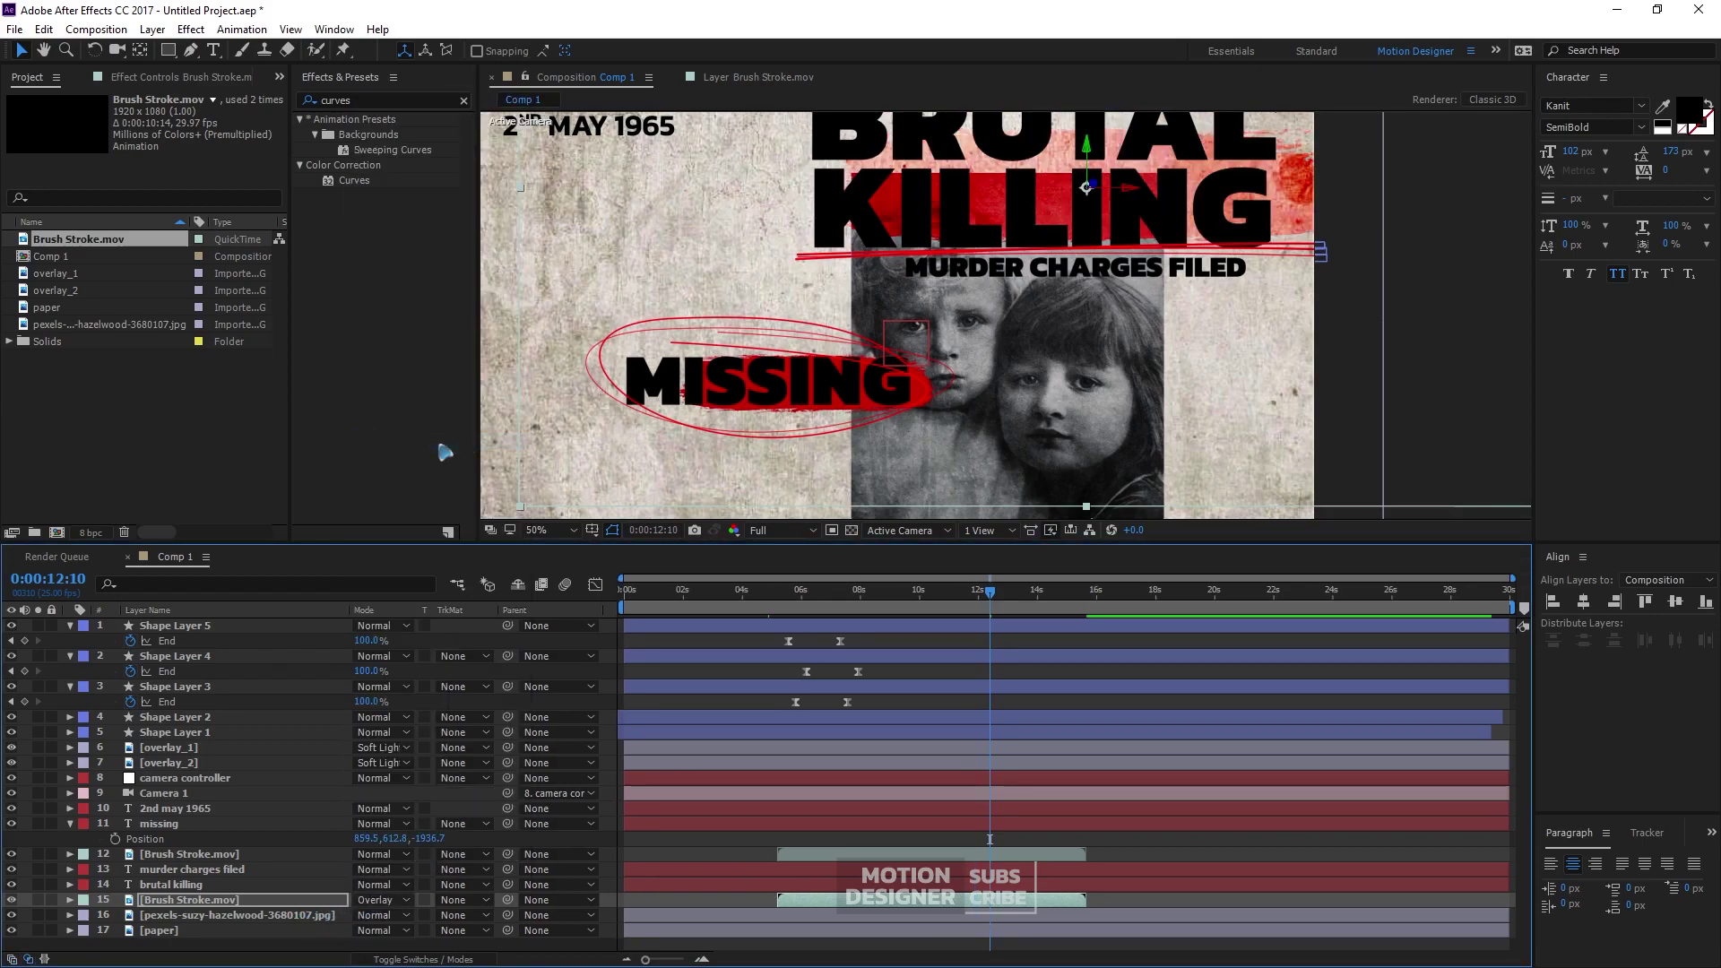
left_click(376, 900)
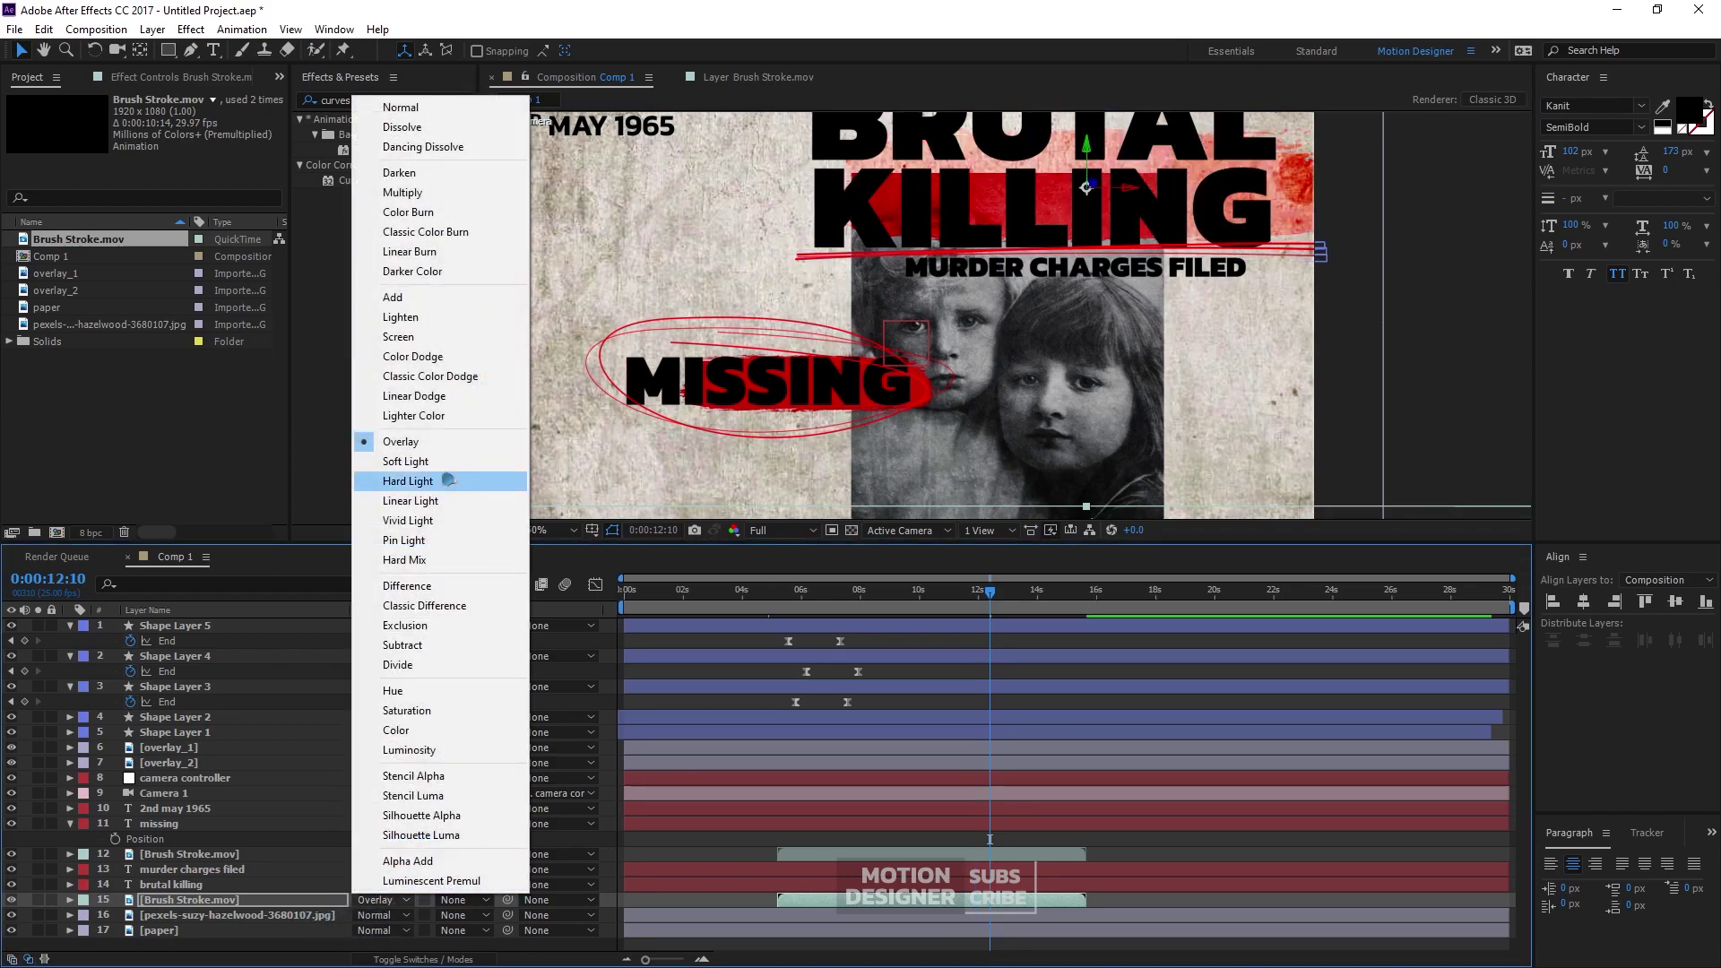
left_click(408, 482)
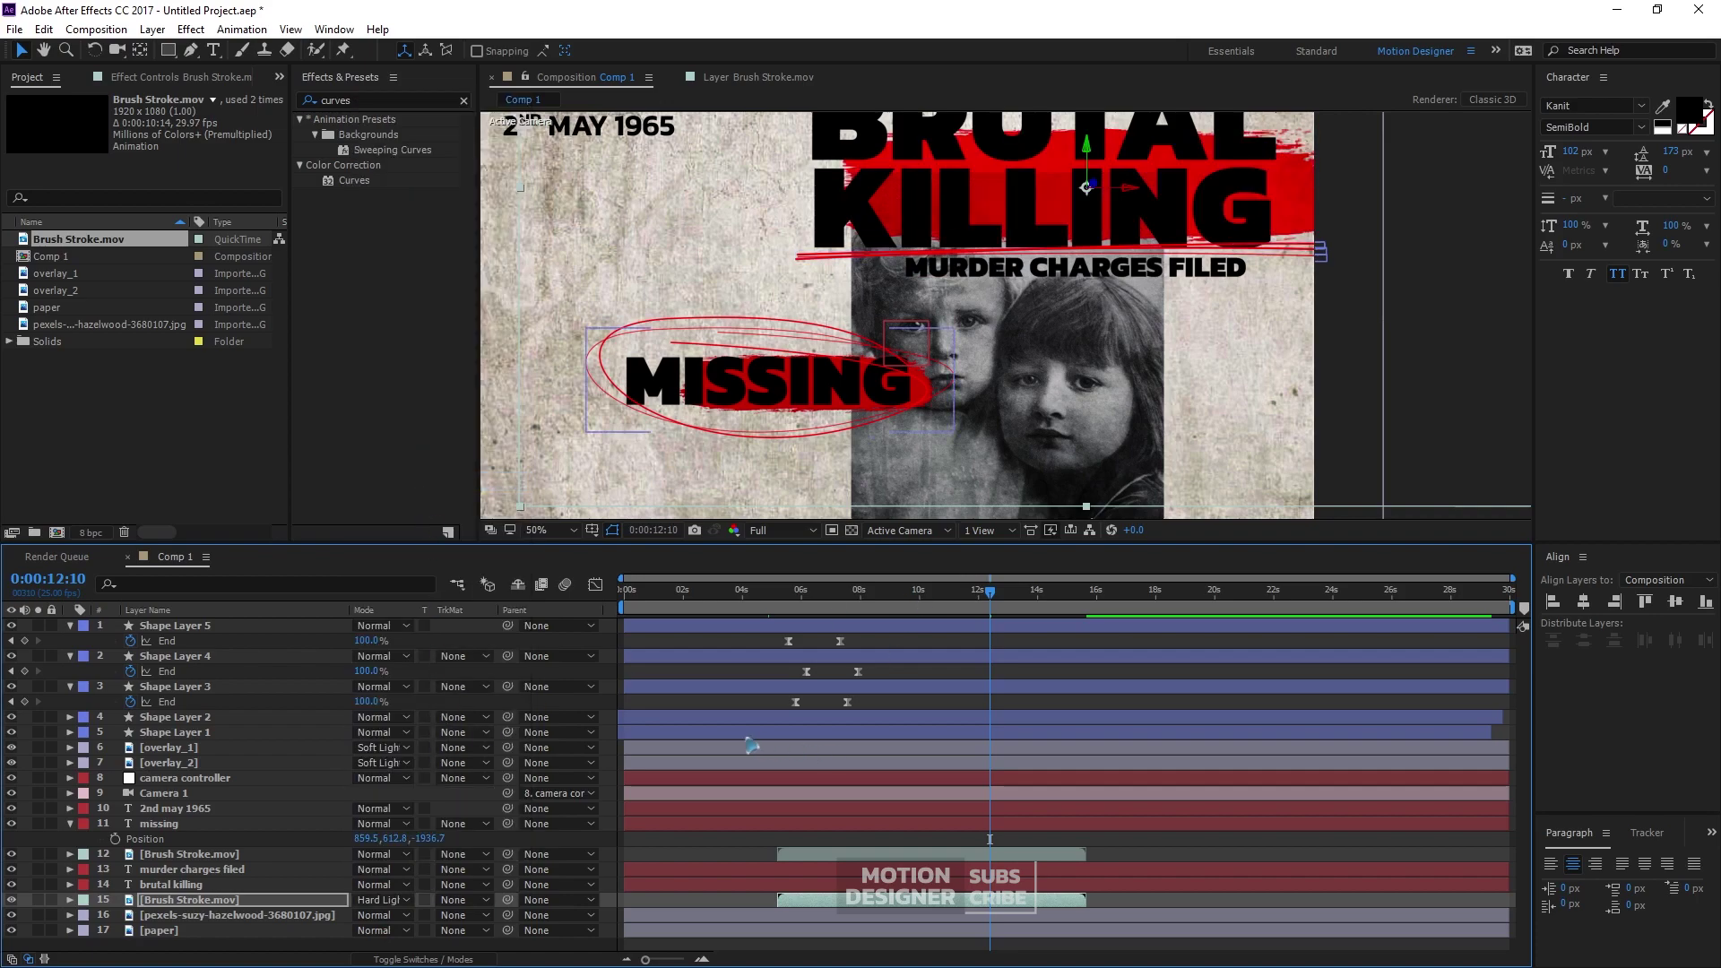
left_click_drag(764, 591, 986, 615)
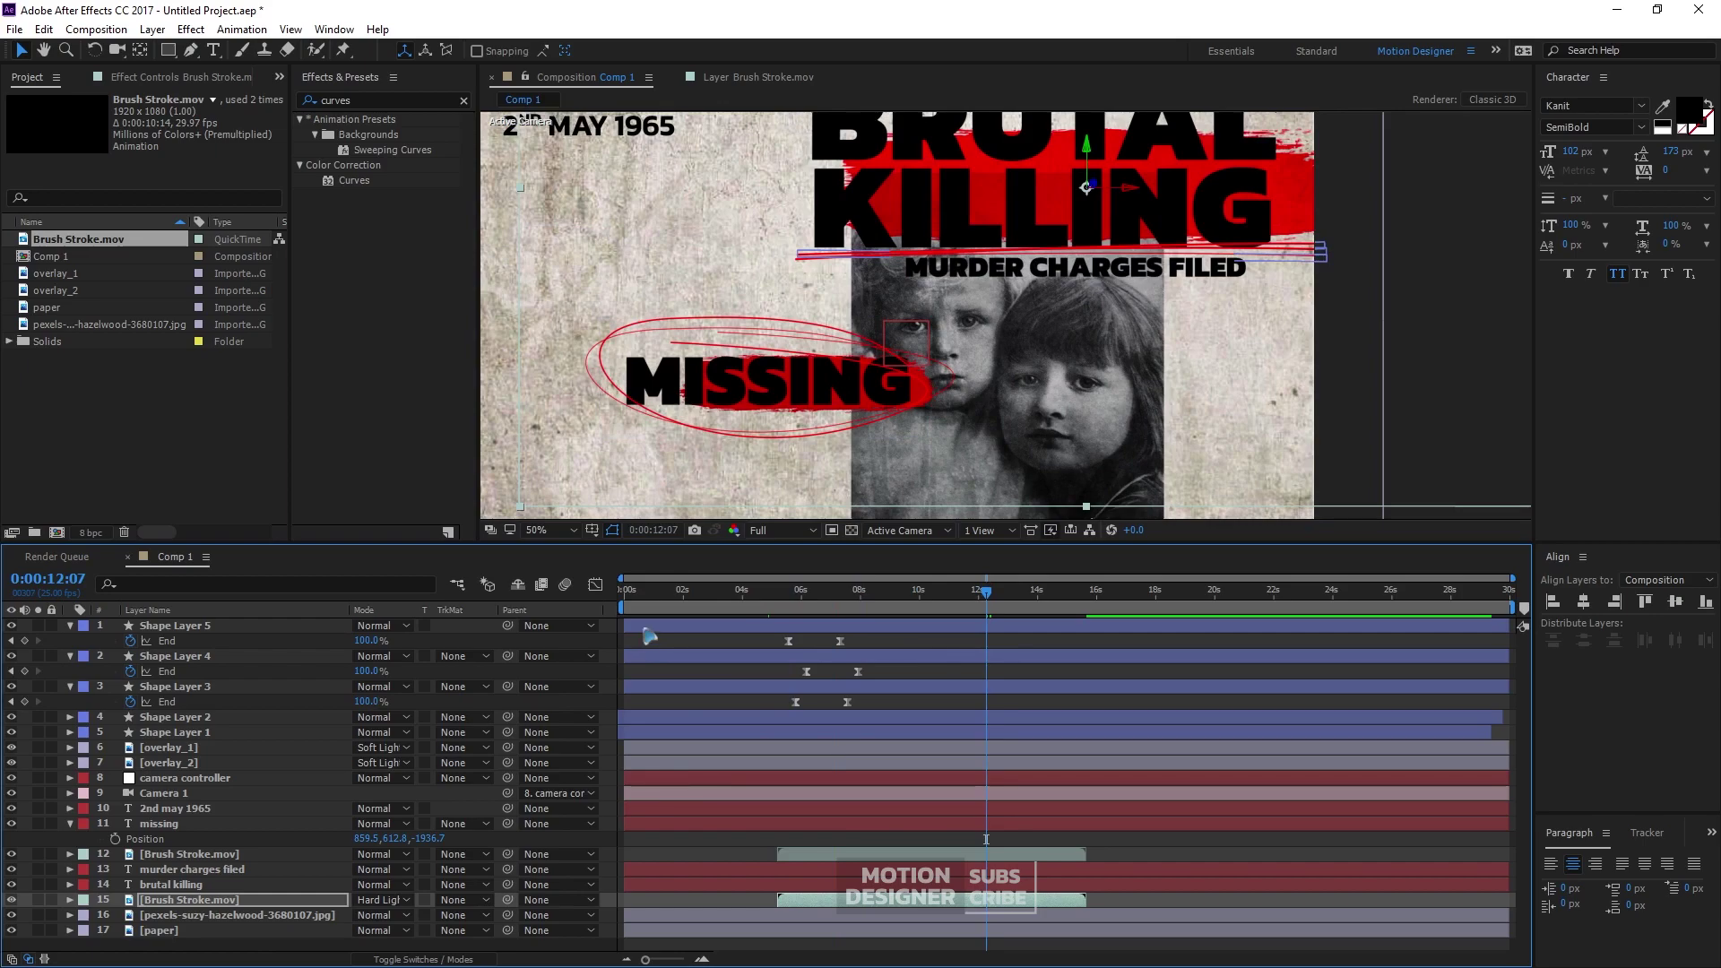
Duplicate the headline's brush stroke and place the copy along the paper's top edge behind the date
key("ctrl+d")
mouse_move(1298, 212)
left_mouse_down()
mouse_move(676, 206)
mouse_move(768, 164)
mouse_move(737, 146)
mouse_move(776, 322)
left_mouse_up()
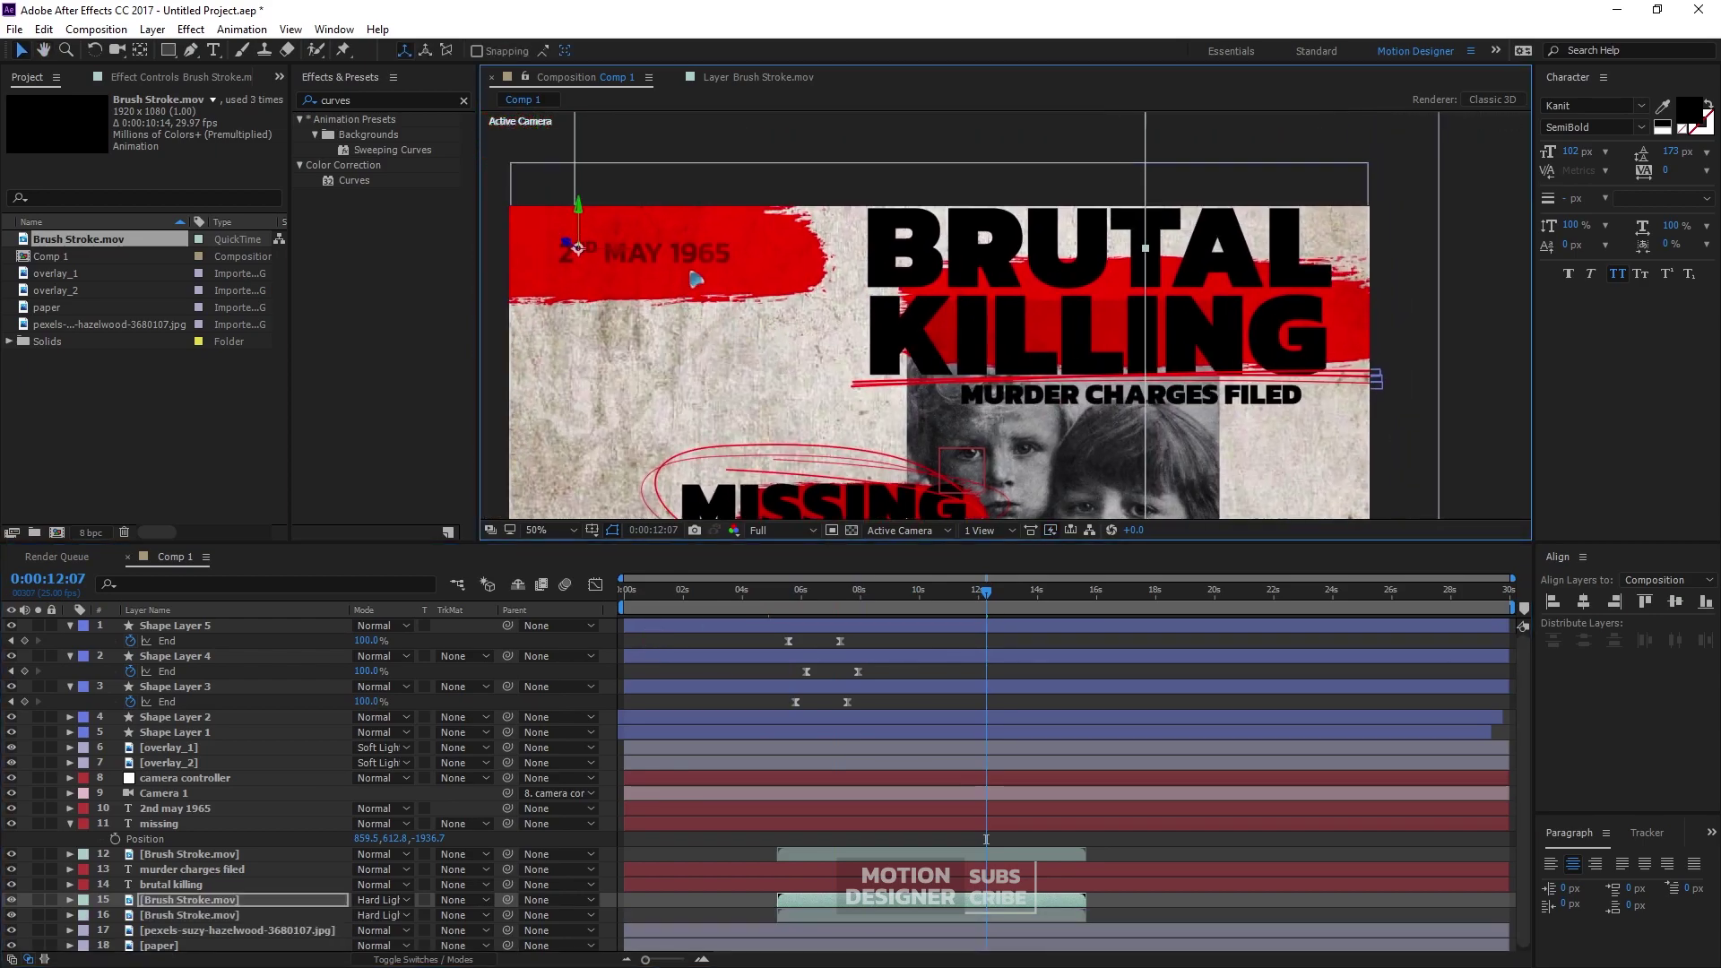
left_click_drag(695, 279, 755, 219)
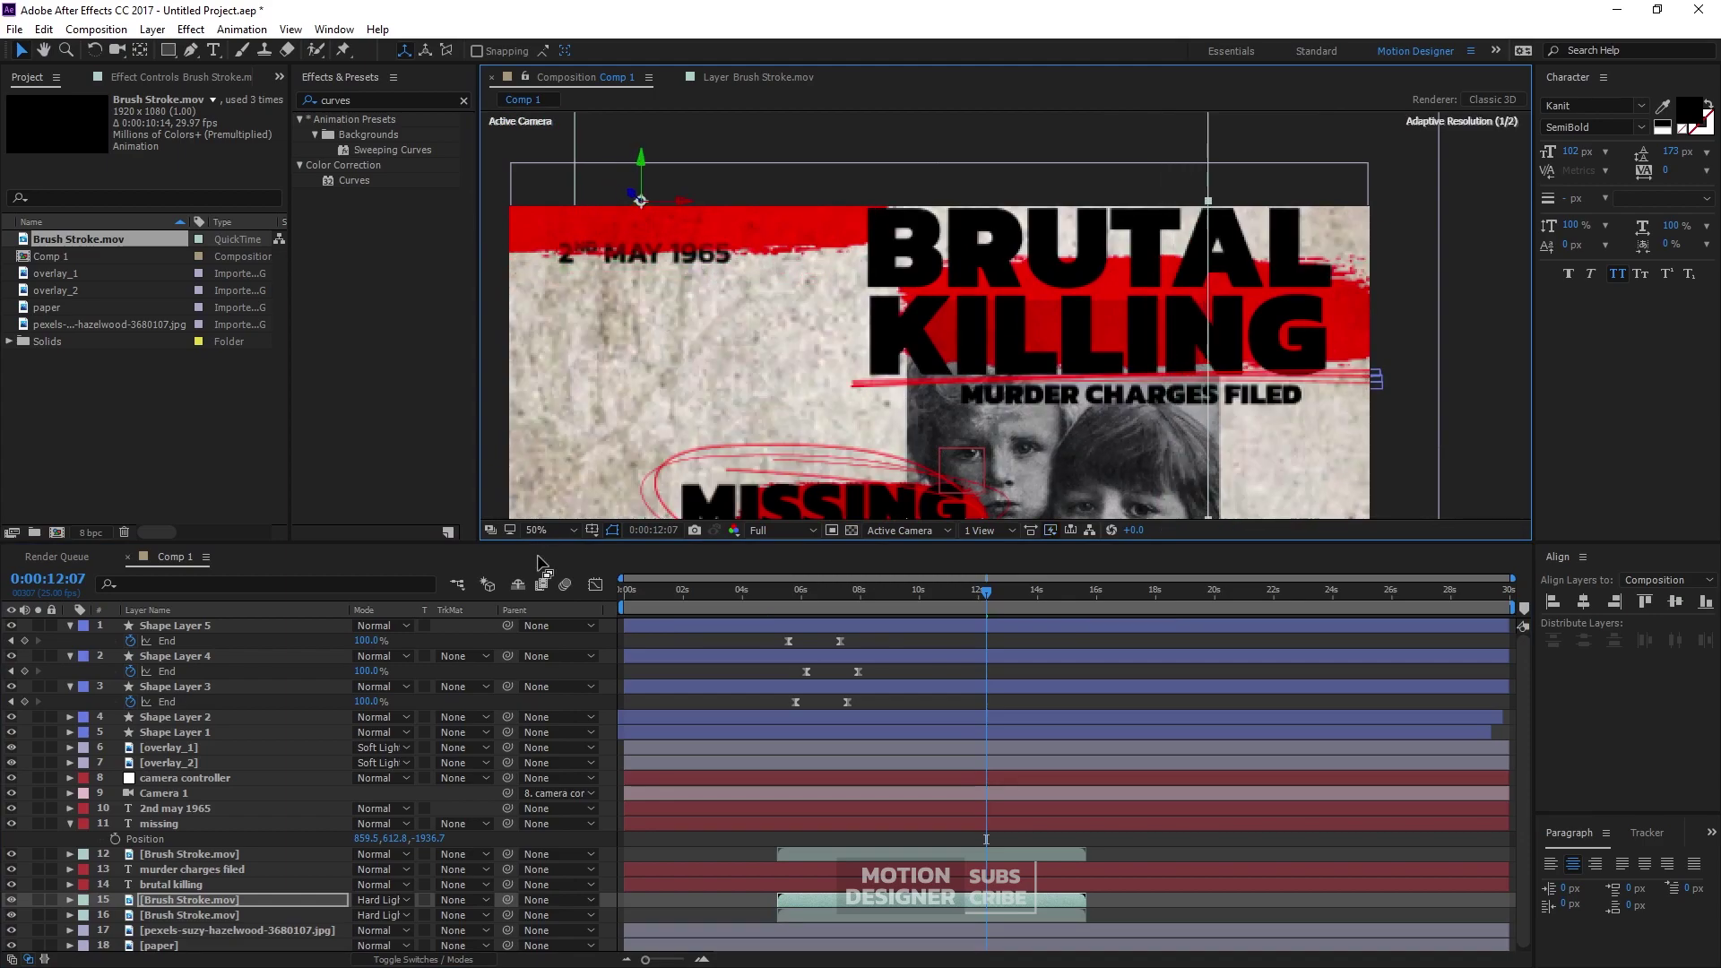
Set the date's brush stroke to the Overlay blending mode and preview the strokes across the whole composition
left_click(411, 845)
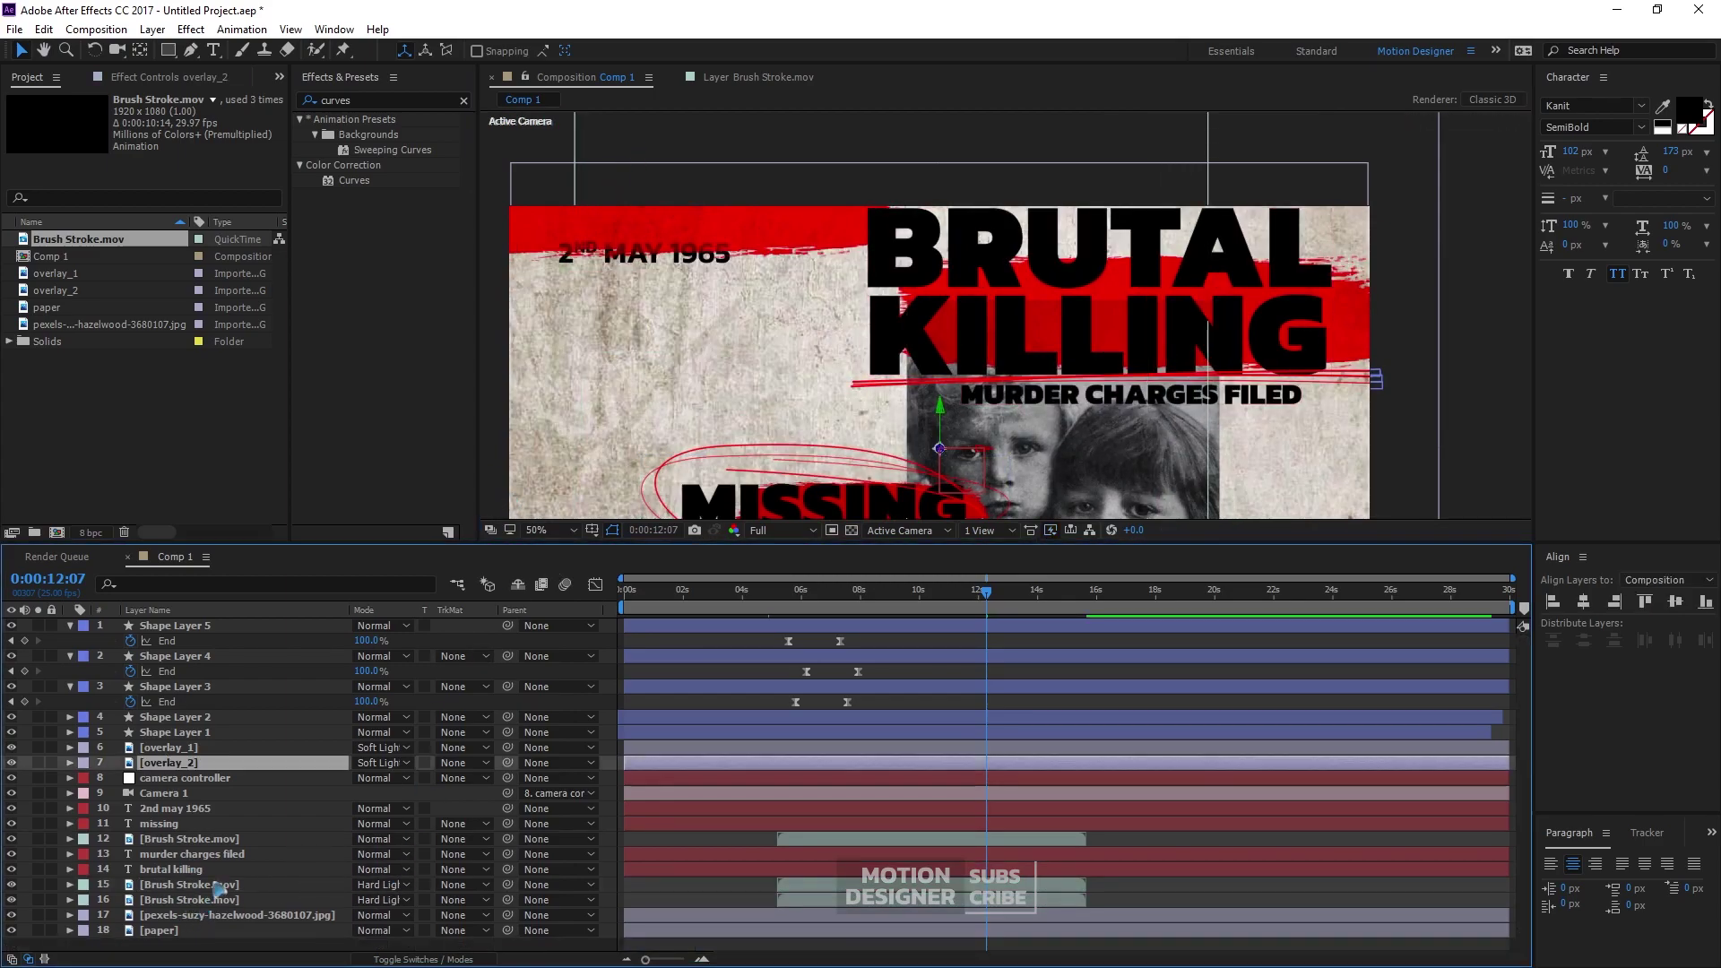
left_click(216, 885)
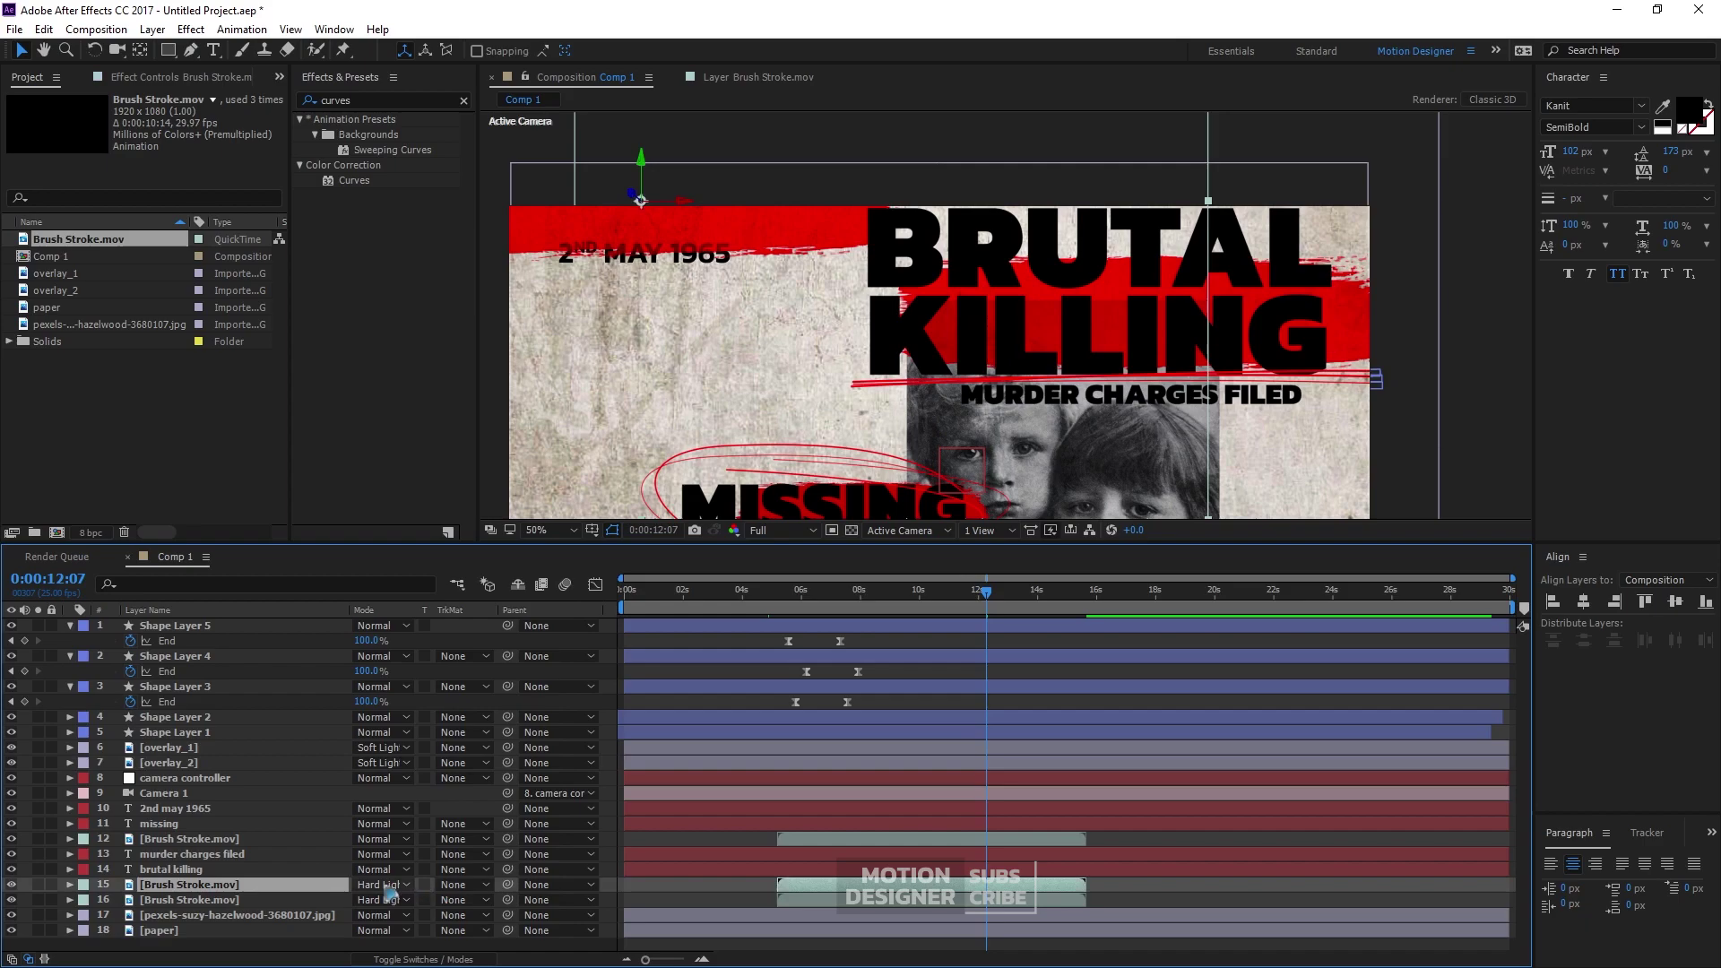
left_click(385, 886)
left_click(429, 432)
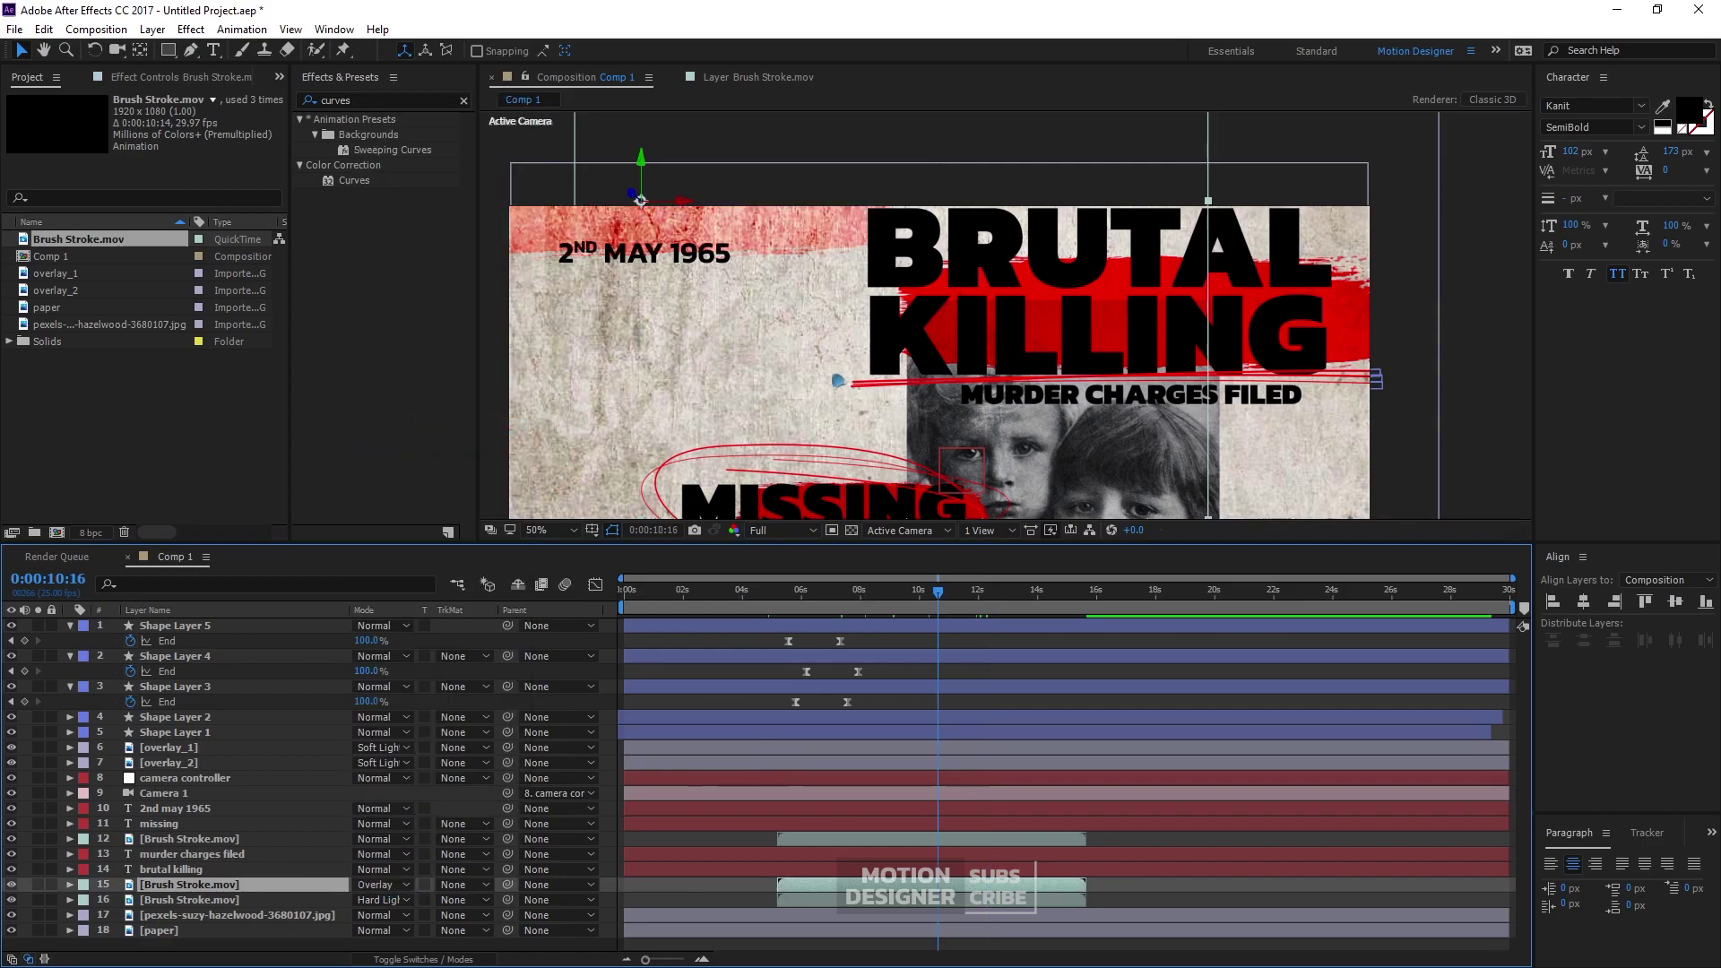
scroll(830, 372, "down", 2)
left_click(1326, 435)
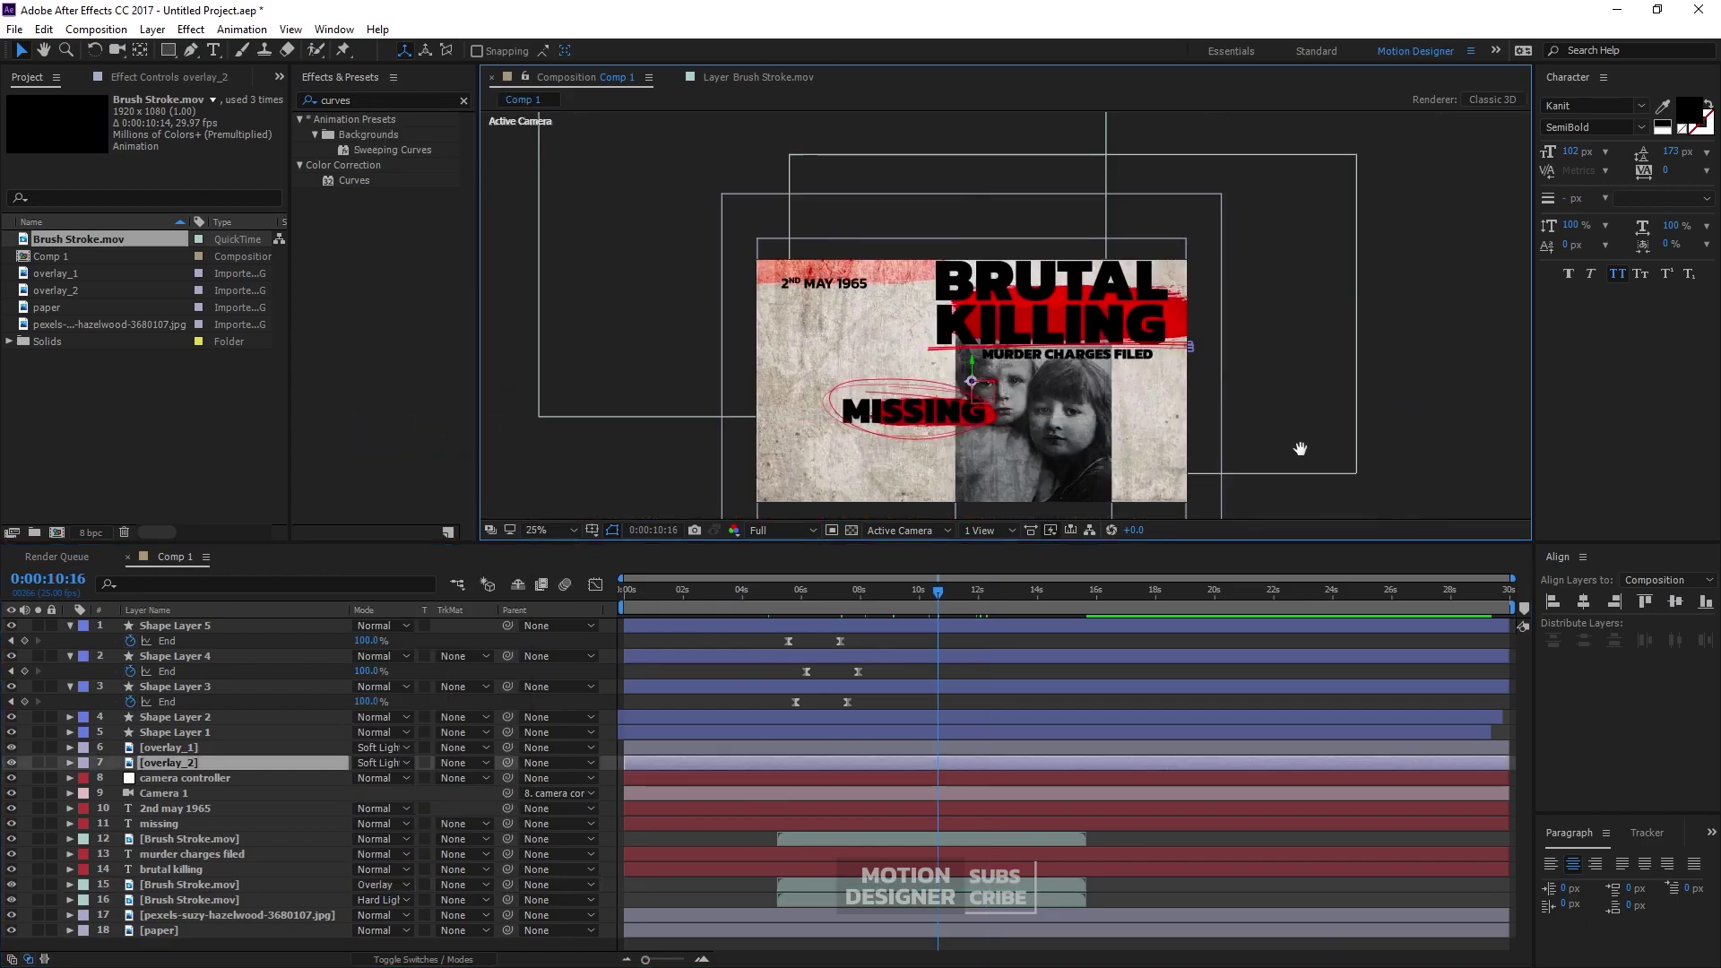
left_click_drag(1314, 455, 1259, 396)
left_click_drag(767, 597, 889, 634)
left_click(977, 592)
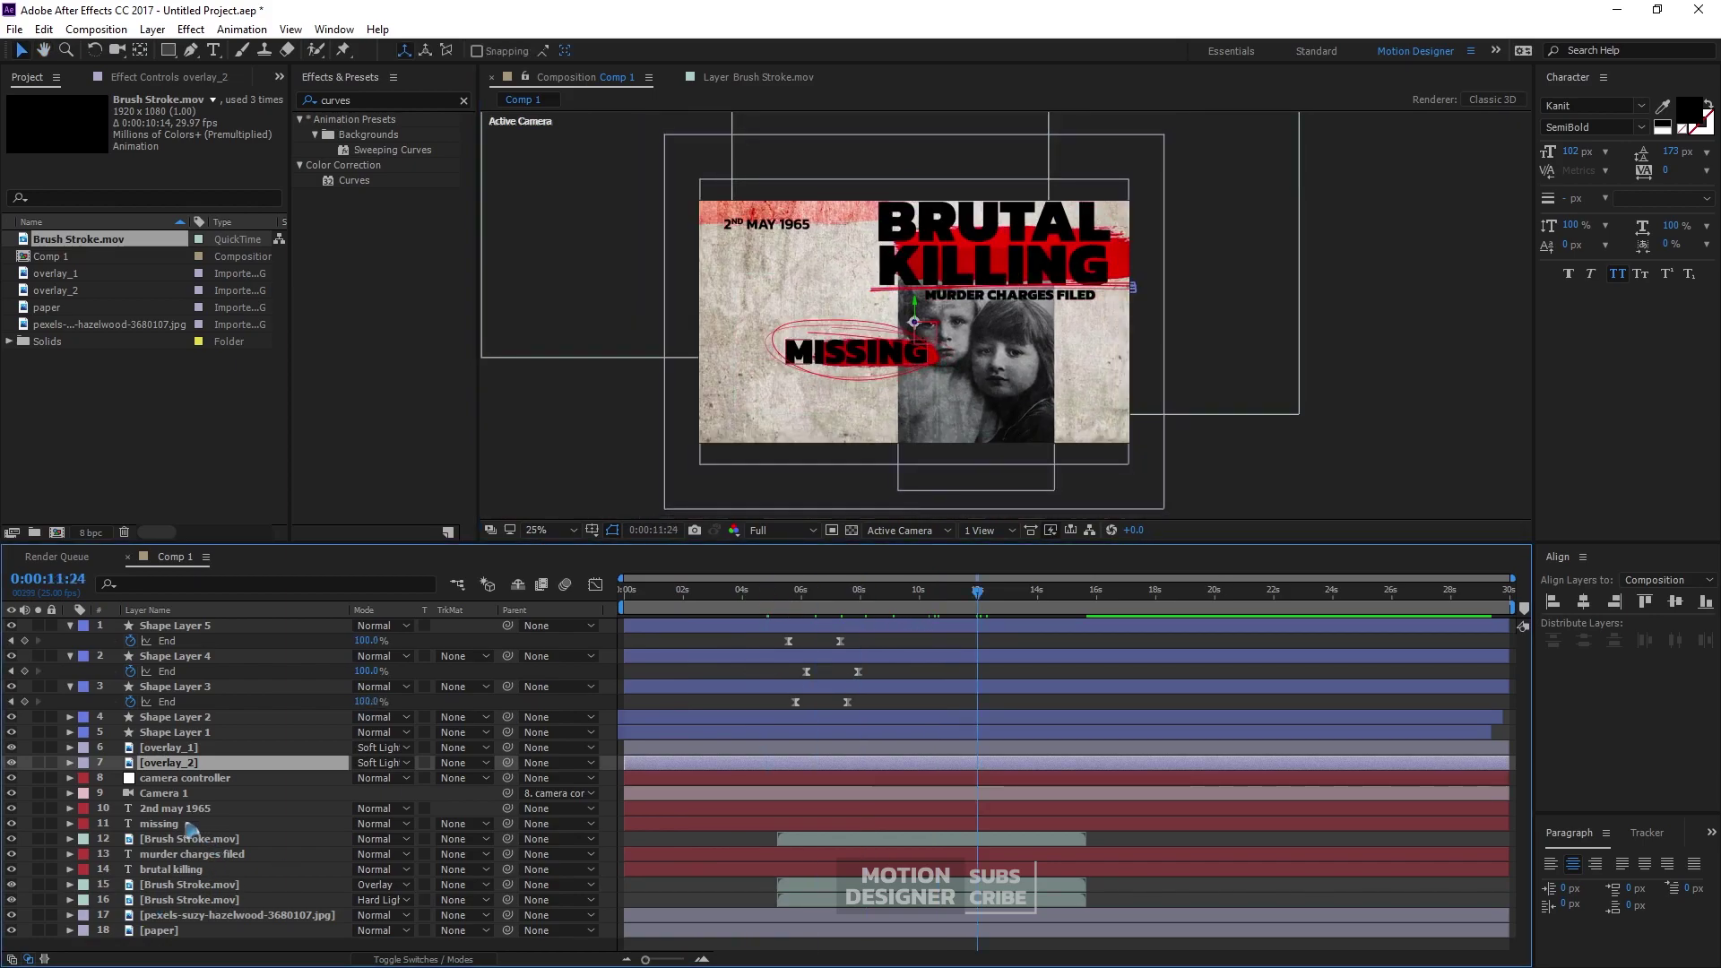
Enlarge the MISSING text to 101 px, shift it over the paper, and scale up the brush stroke behind it
left_click(186, 824)
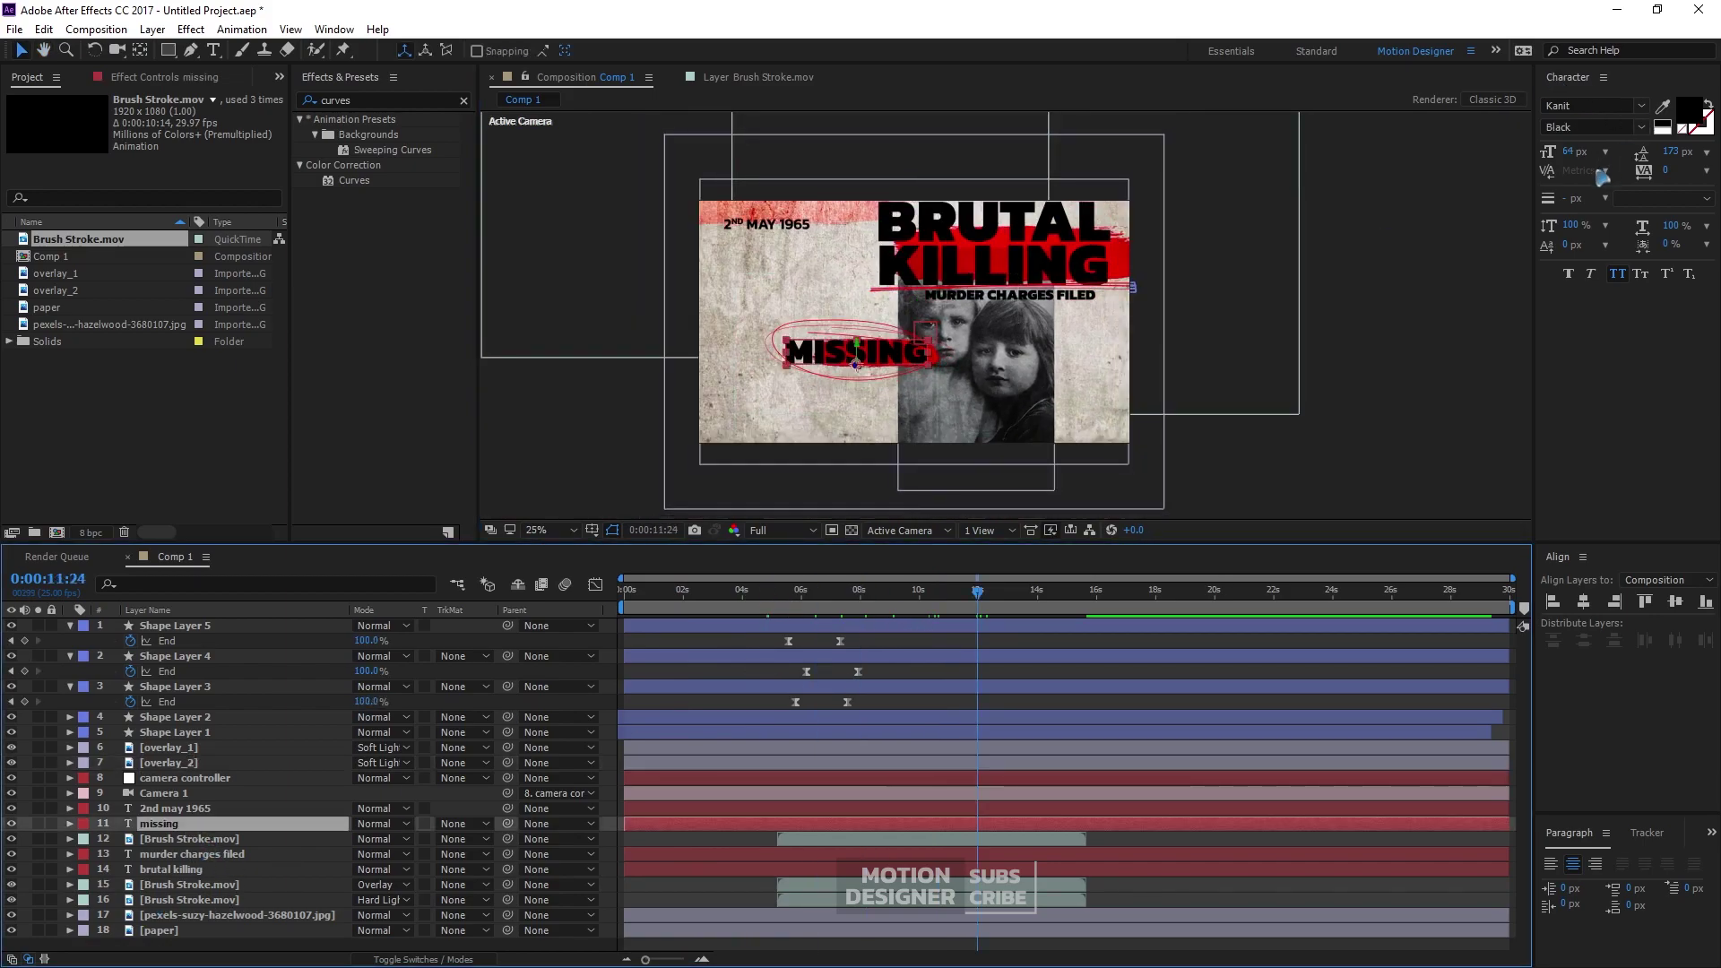
mouse_move(1564, 160)
left_mouse_down()
mouse_move(1613, 148)
mouse_move(1584, 149)
left_mouse_up()
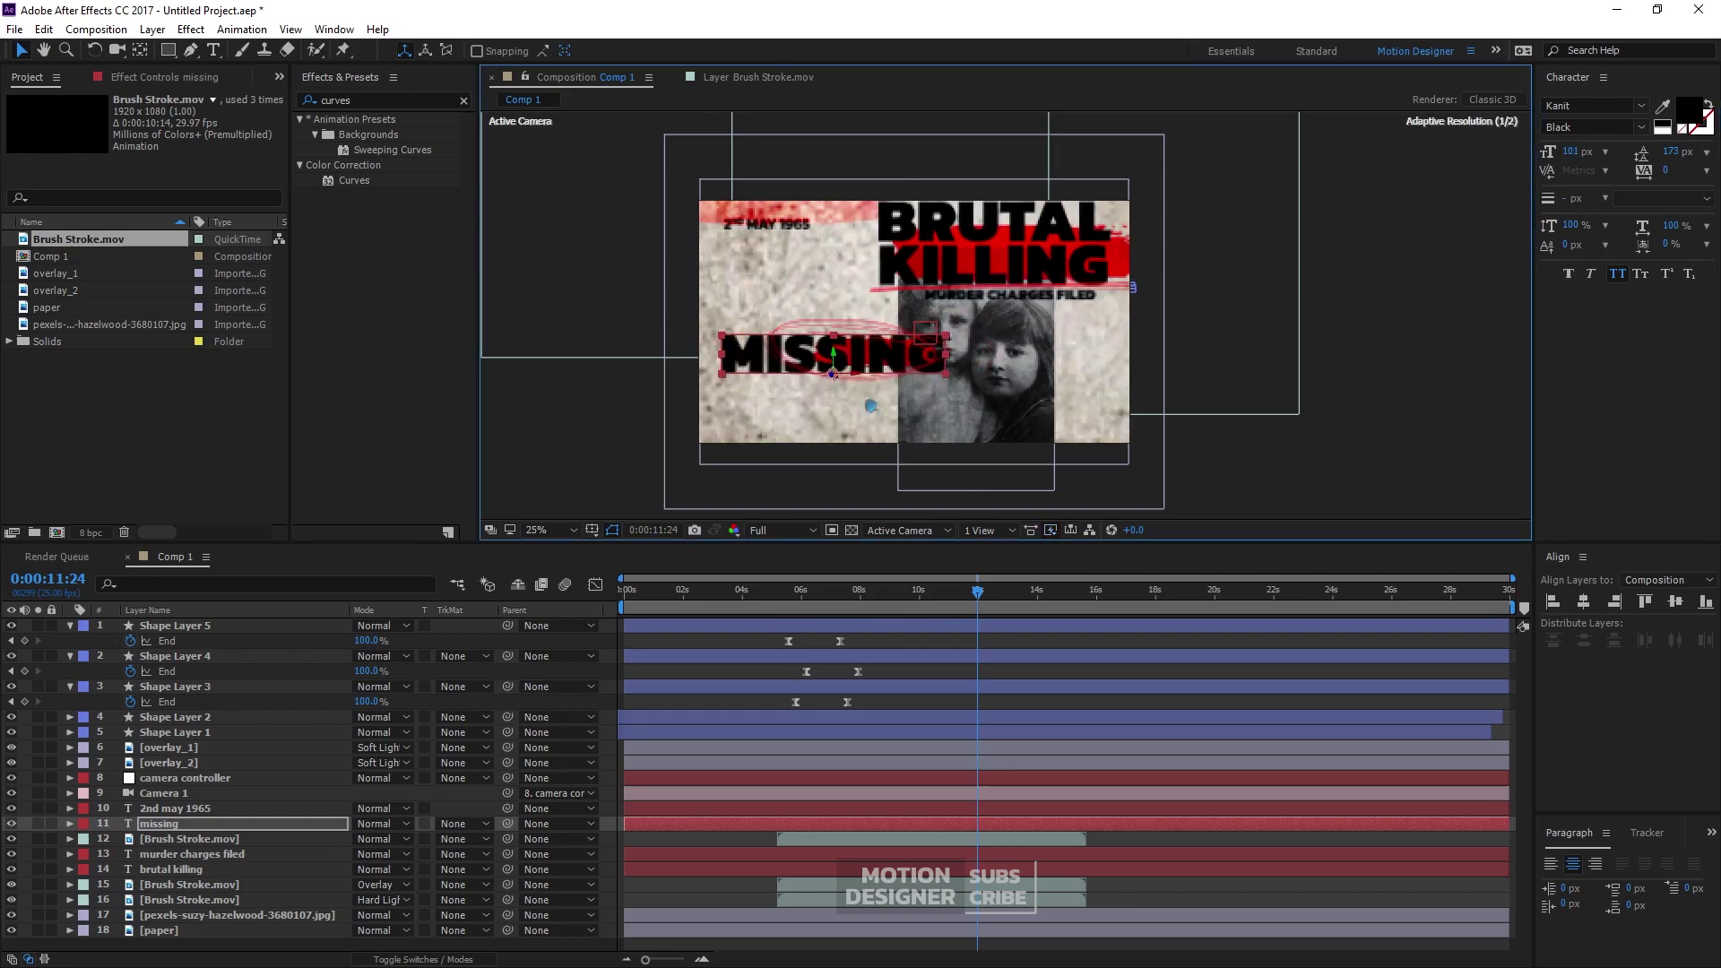
left_click(199, 841)
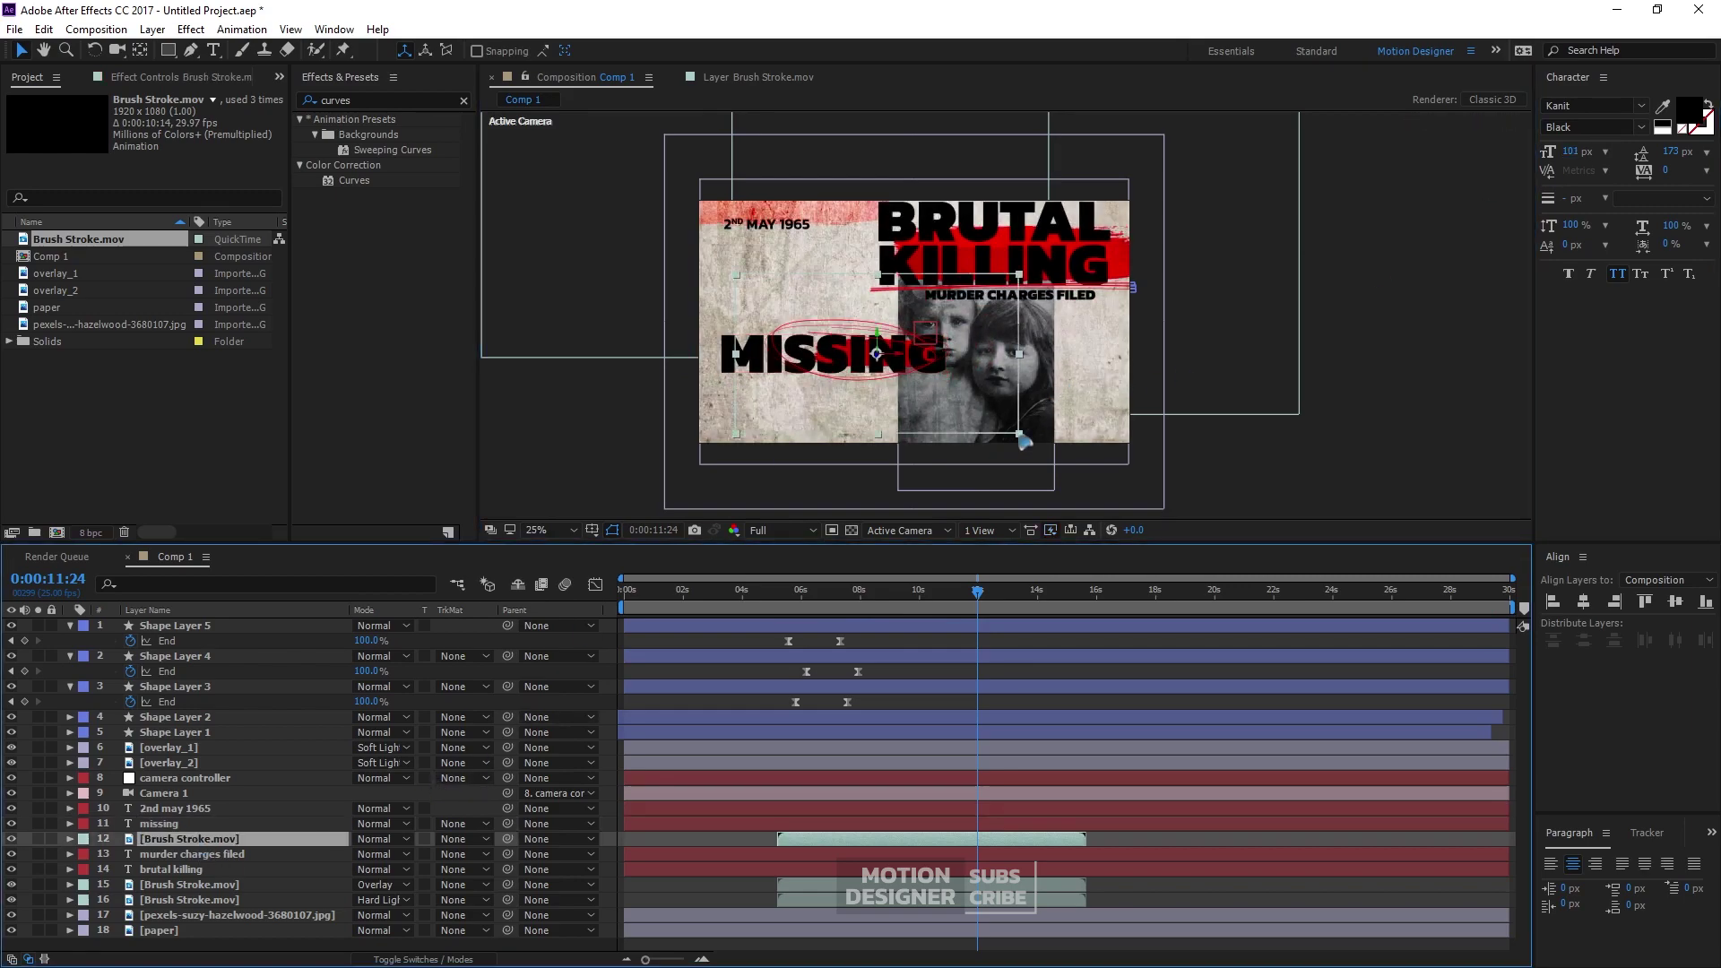
left_click_drag(1062, 459, 1074, 466)
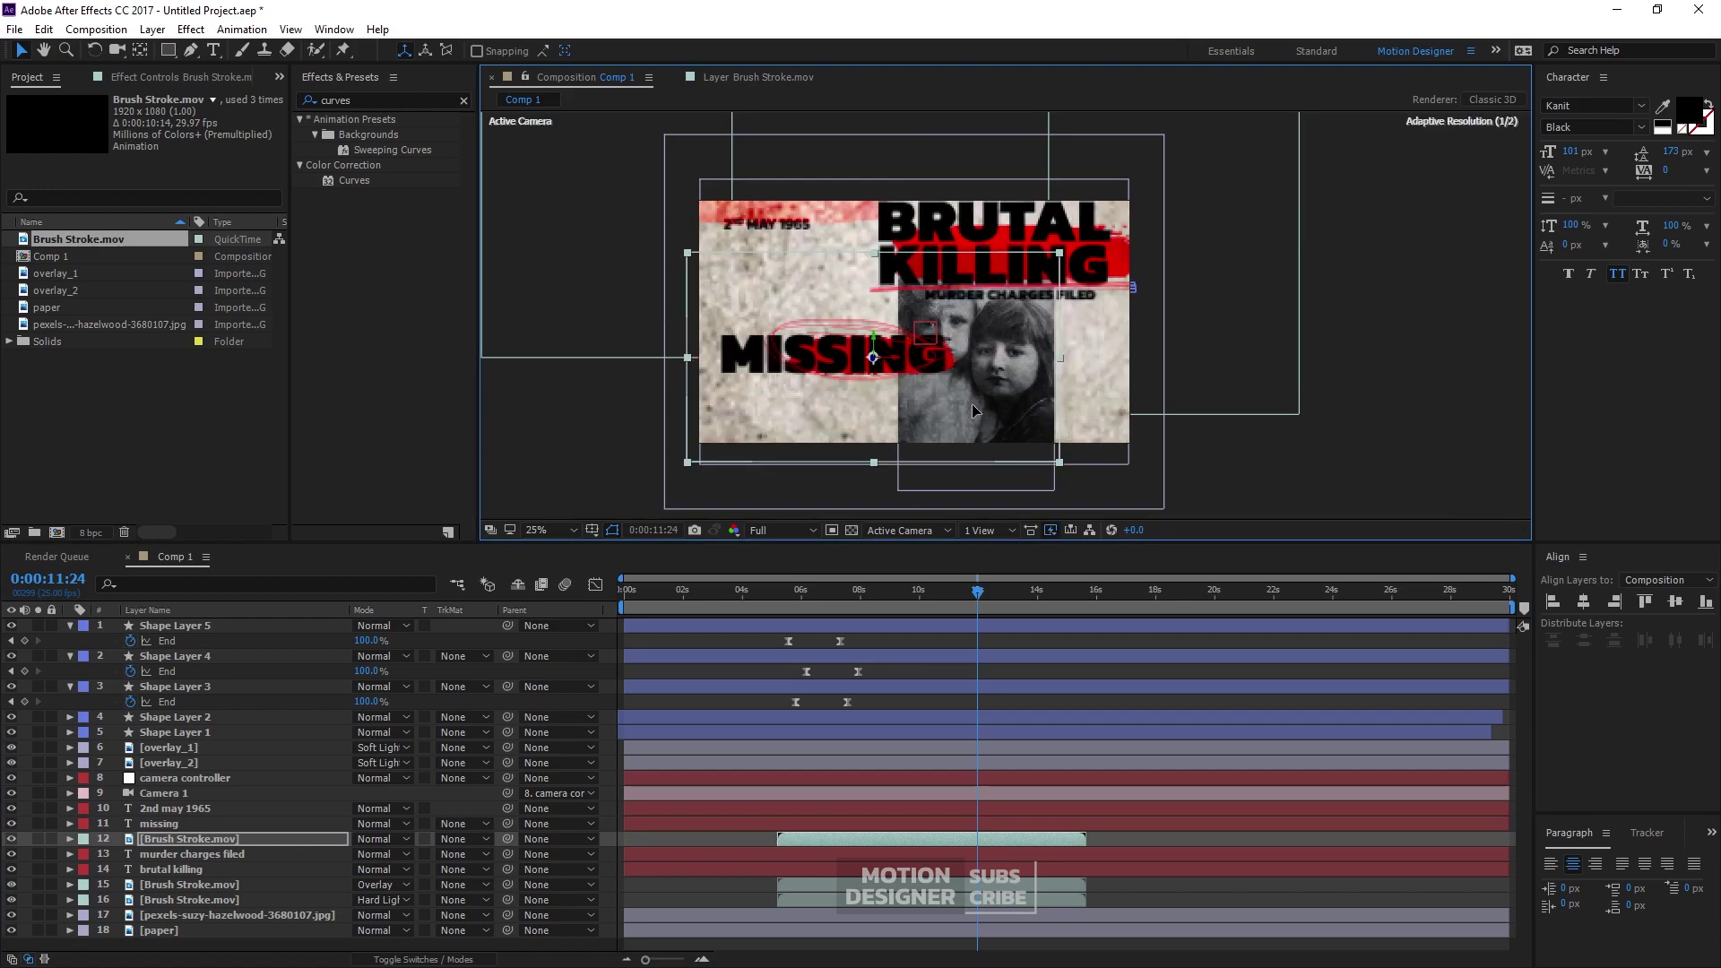
Collapse the open shape layers and enlarge the two red circles, Shape Layer 1 and Shape Layer 2, to surround MISSING
left_click(70, 625)
left_click(70, 641)
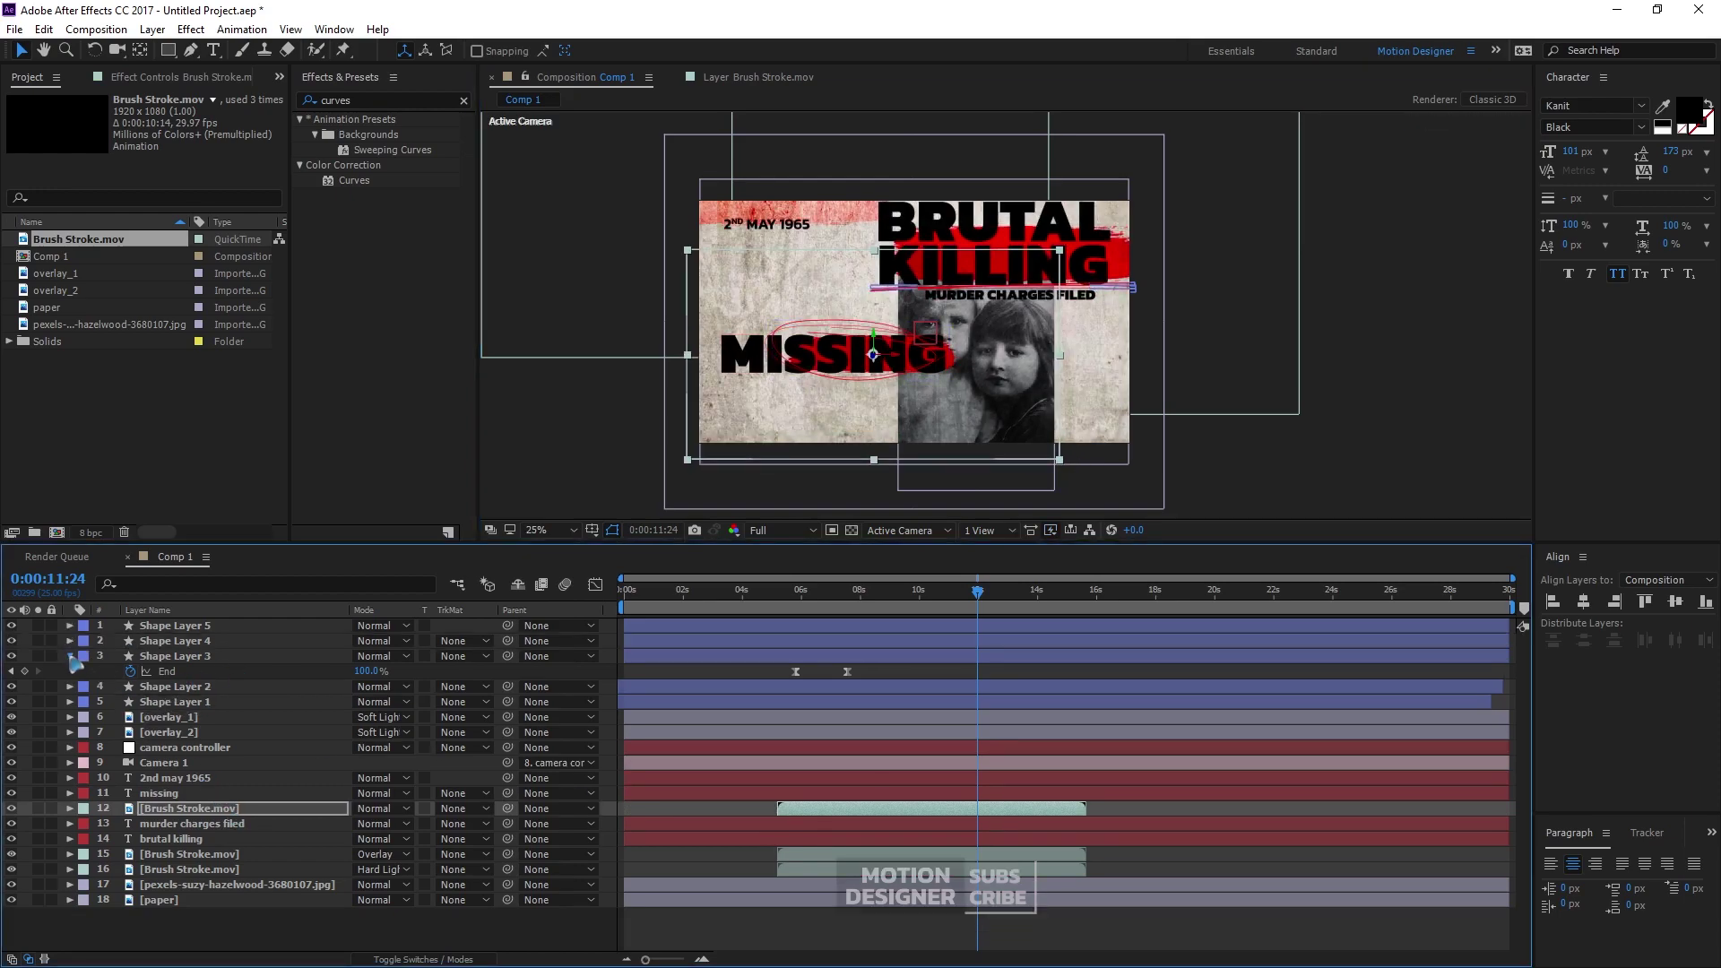
left_click(70, 656)
left_click(183, 670)
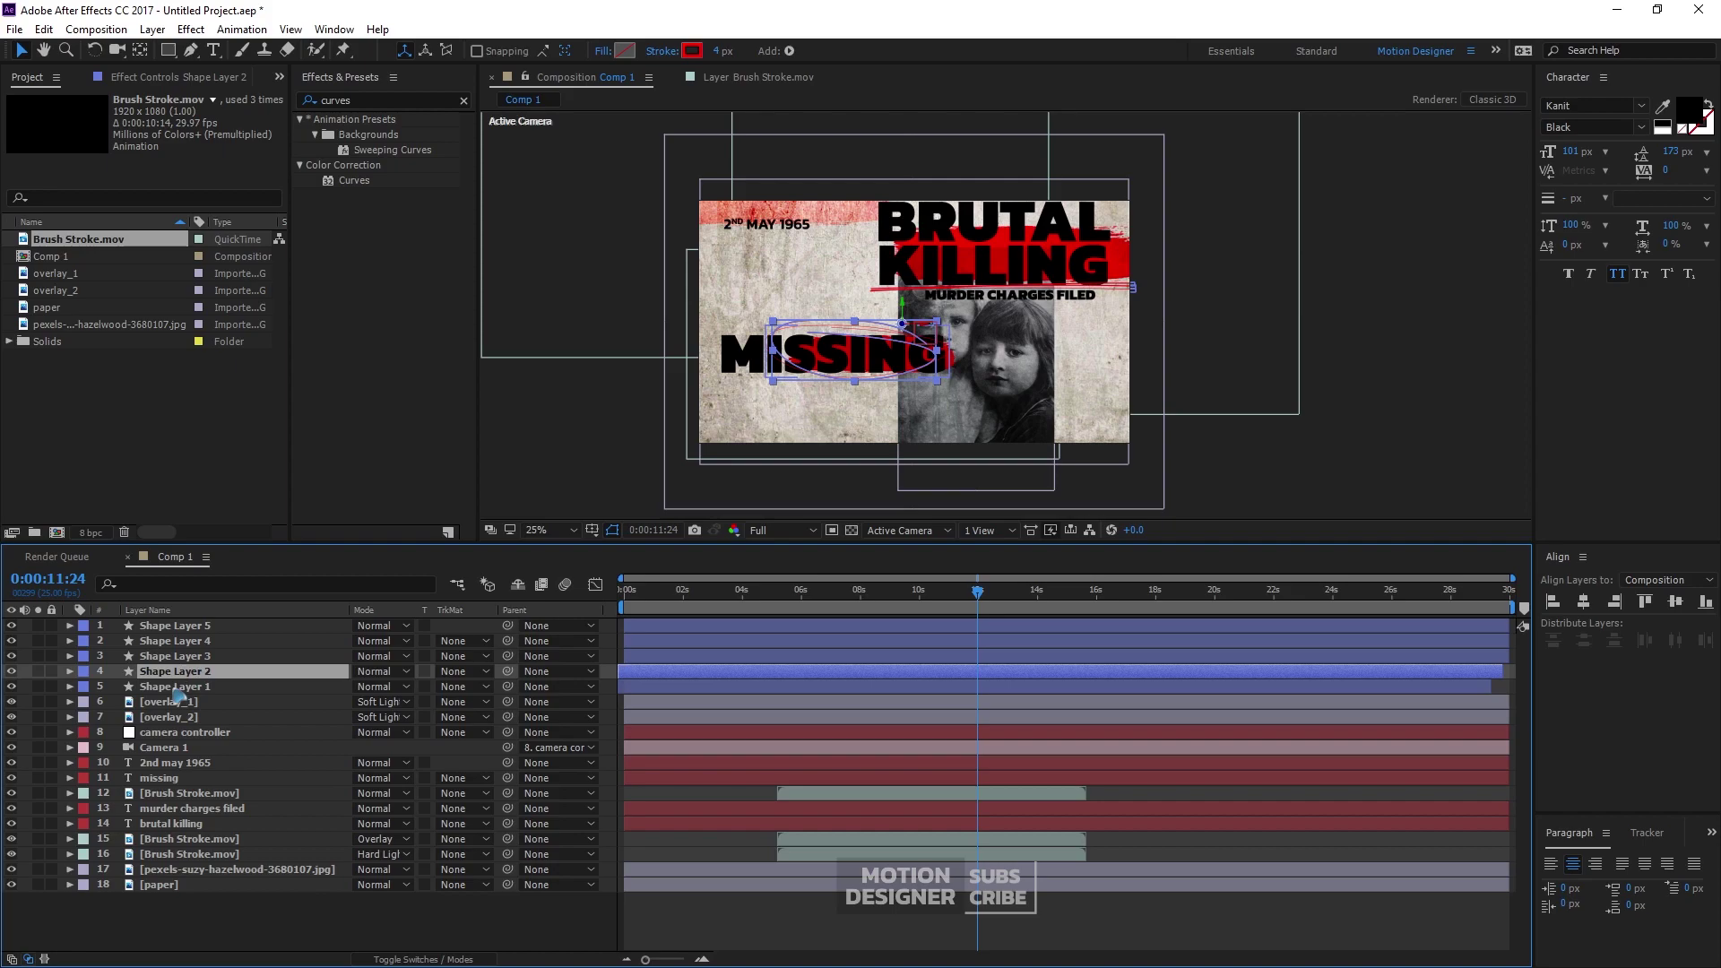
left_click(174, 688, "shift")
left_click_drag(949, 380, 1002, 415)
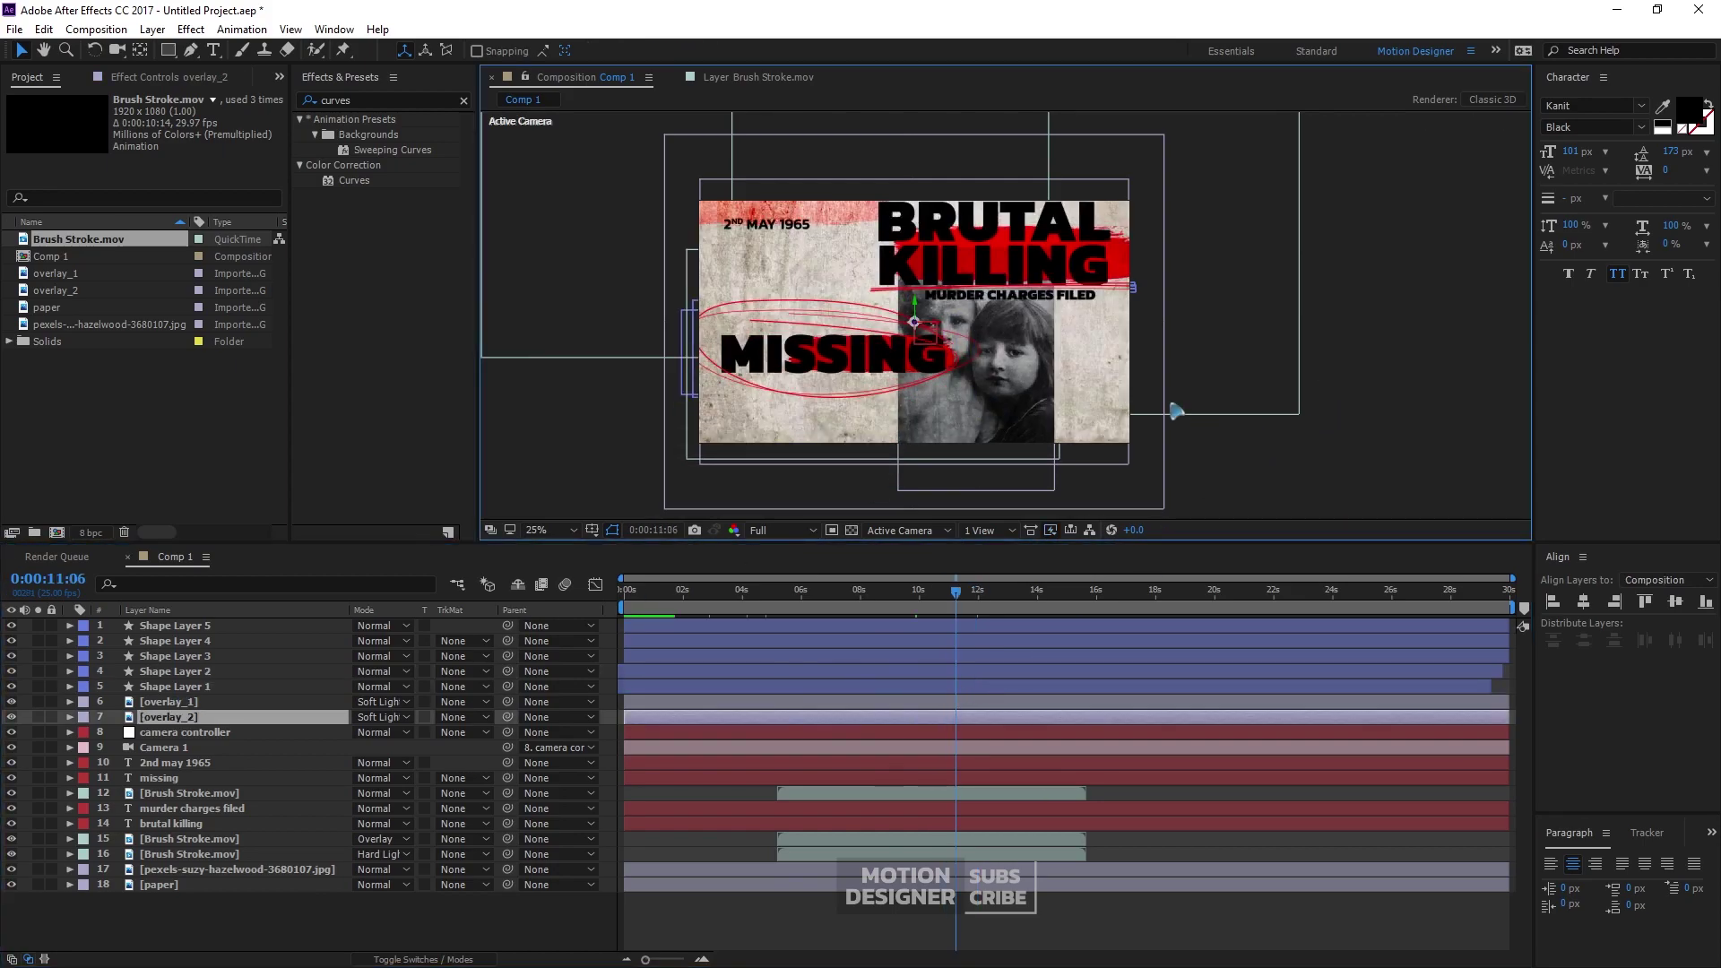
key("period")
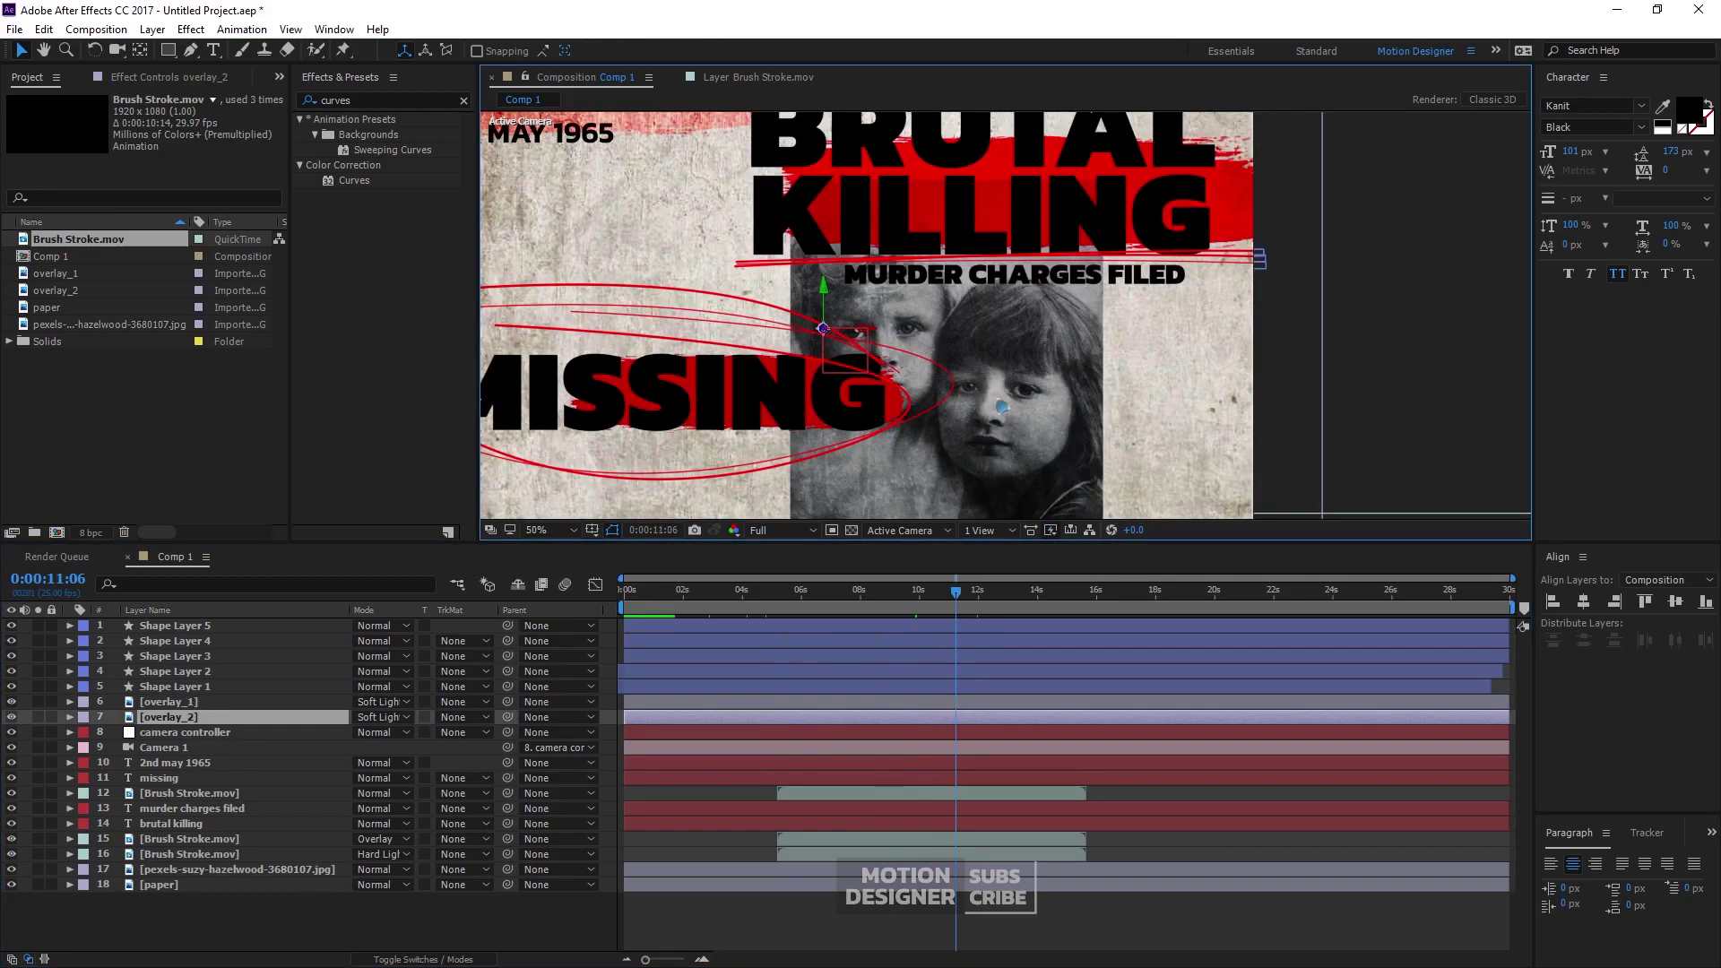
Place Camera 1 at the top of the layer stack and turn on its Depth of Field
left_click(242, 939)
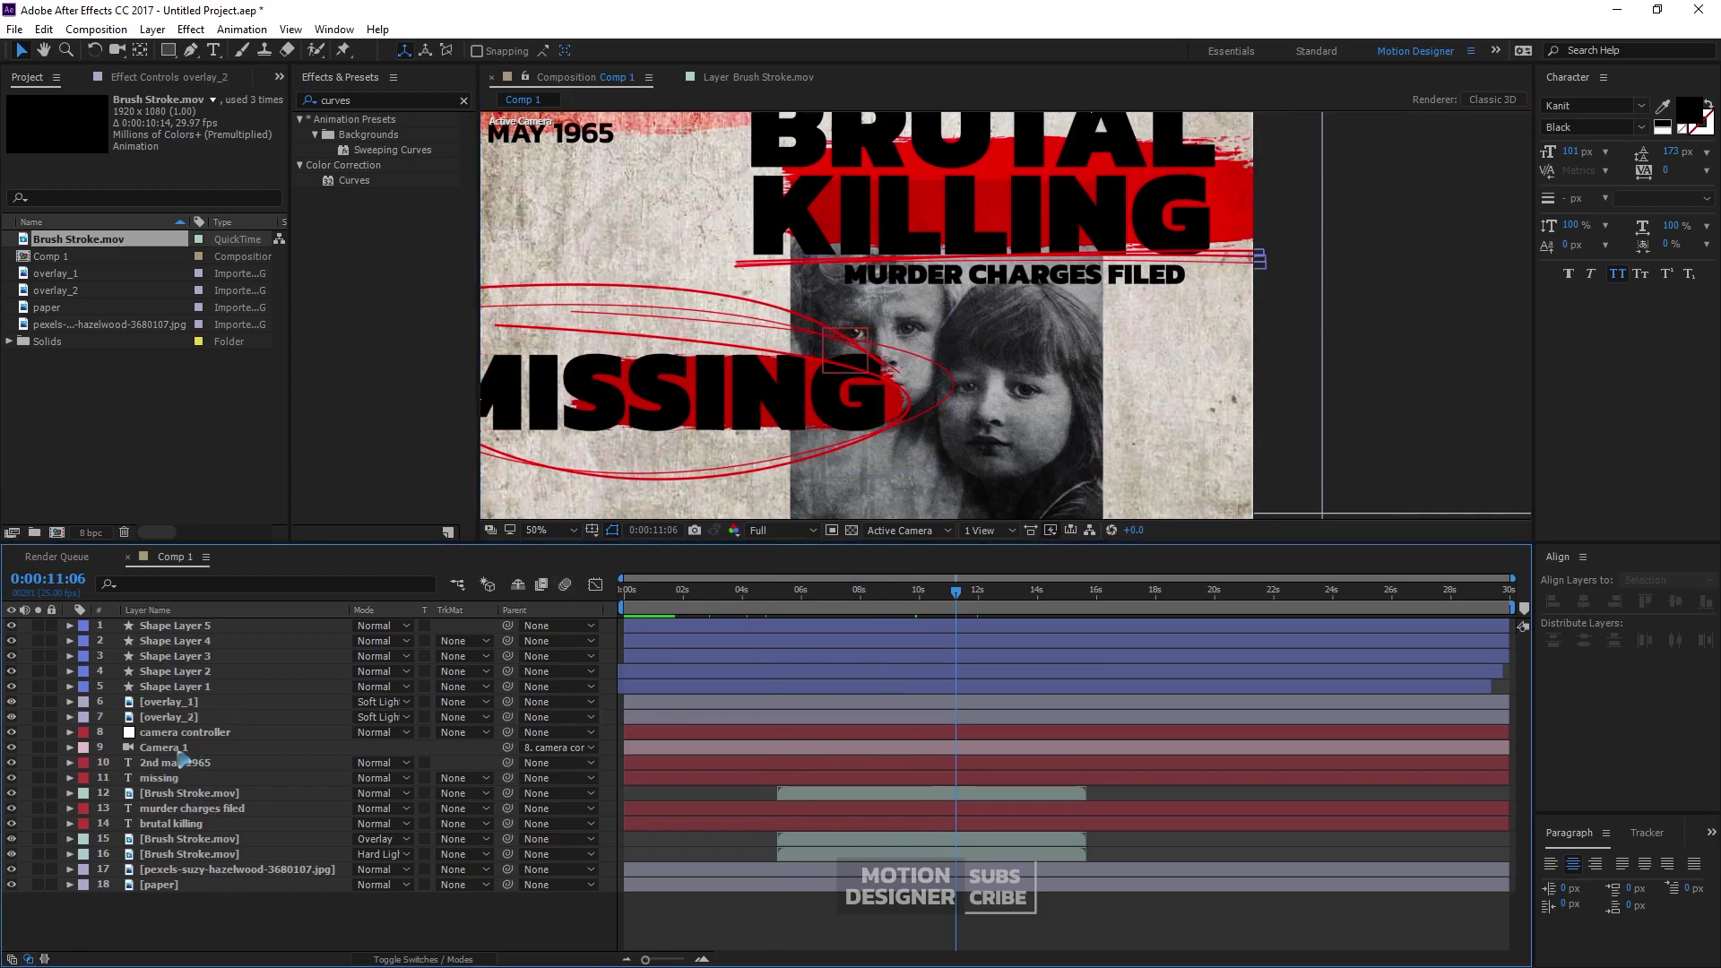
left_click_drag(180, 751, 188, 627)
left_click(70, 626)
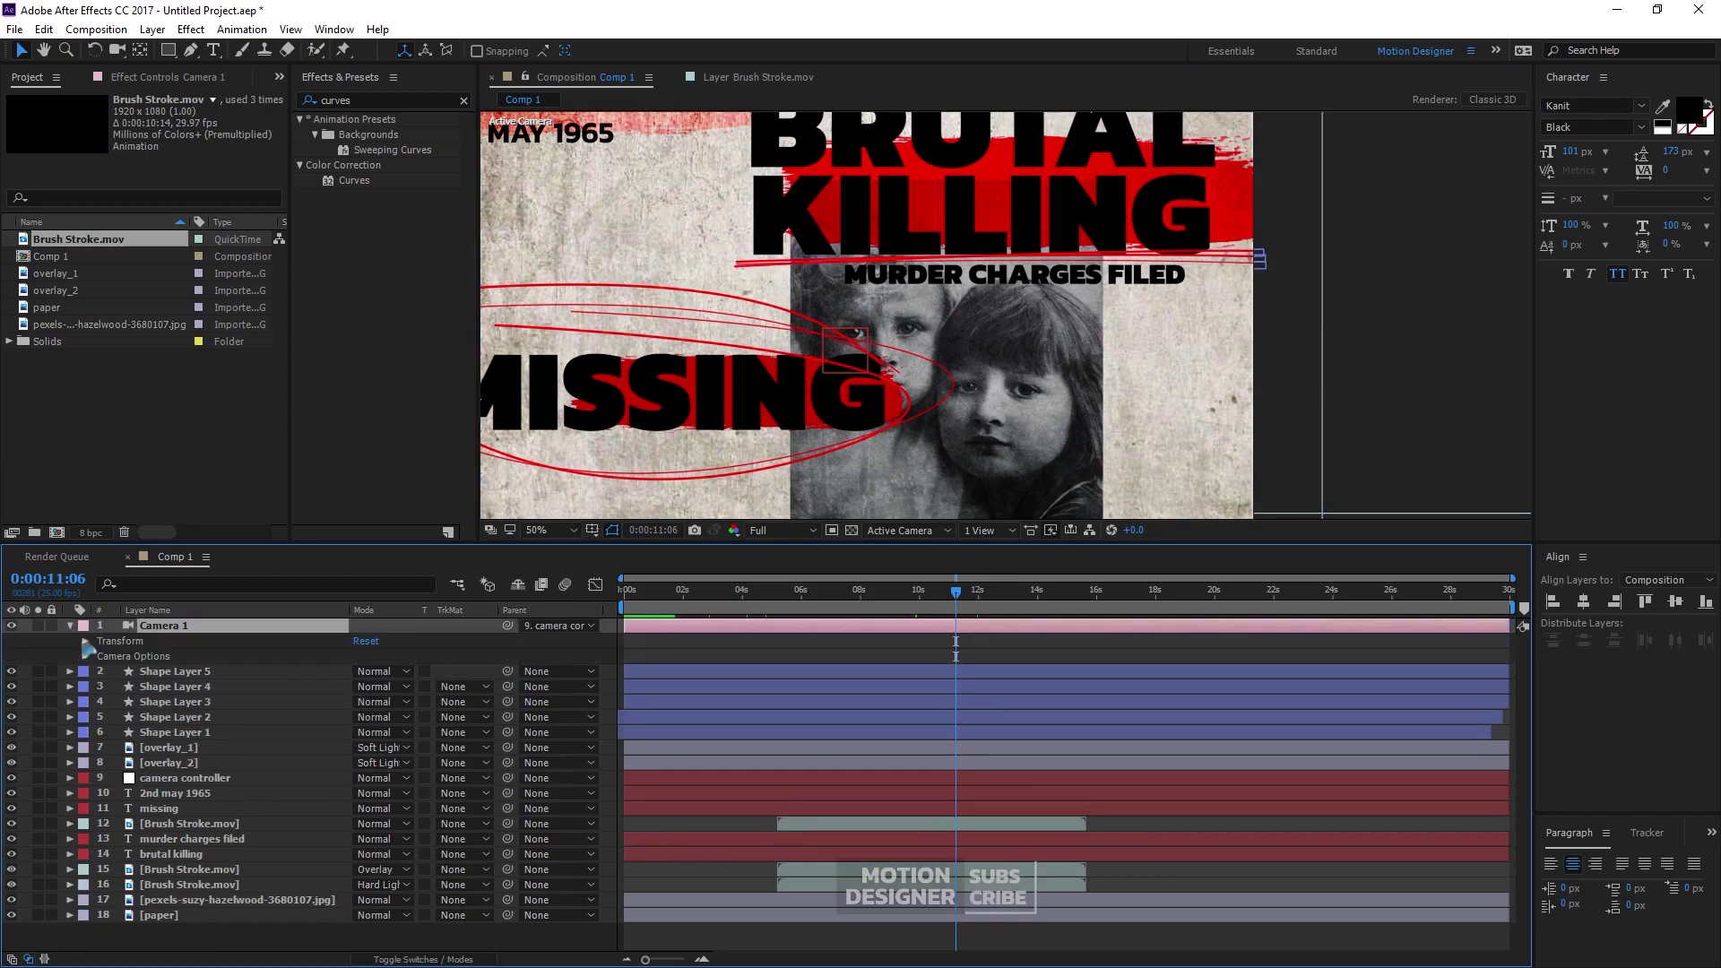
left_click(86, 642)
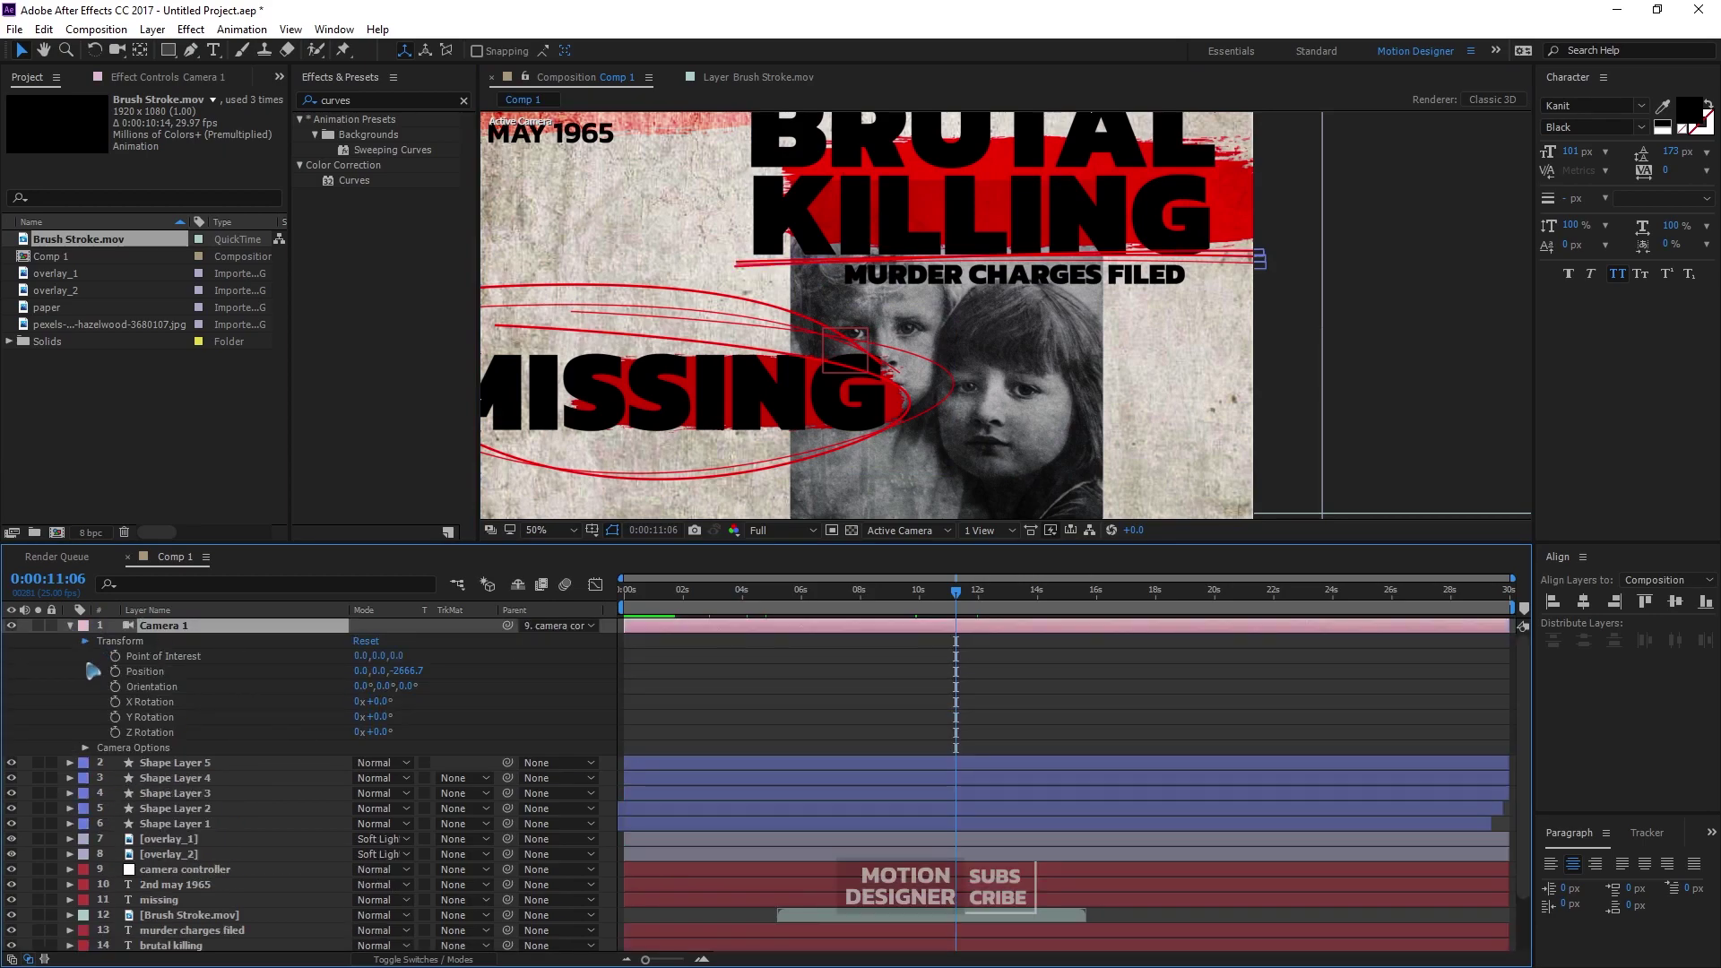
left_click(86, 642)
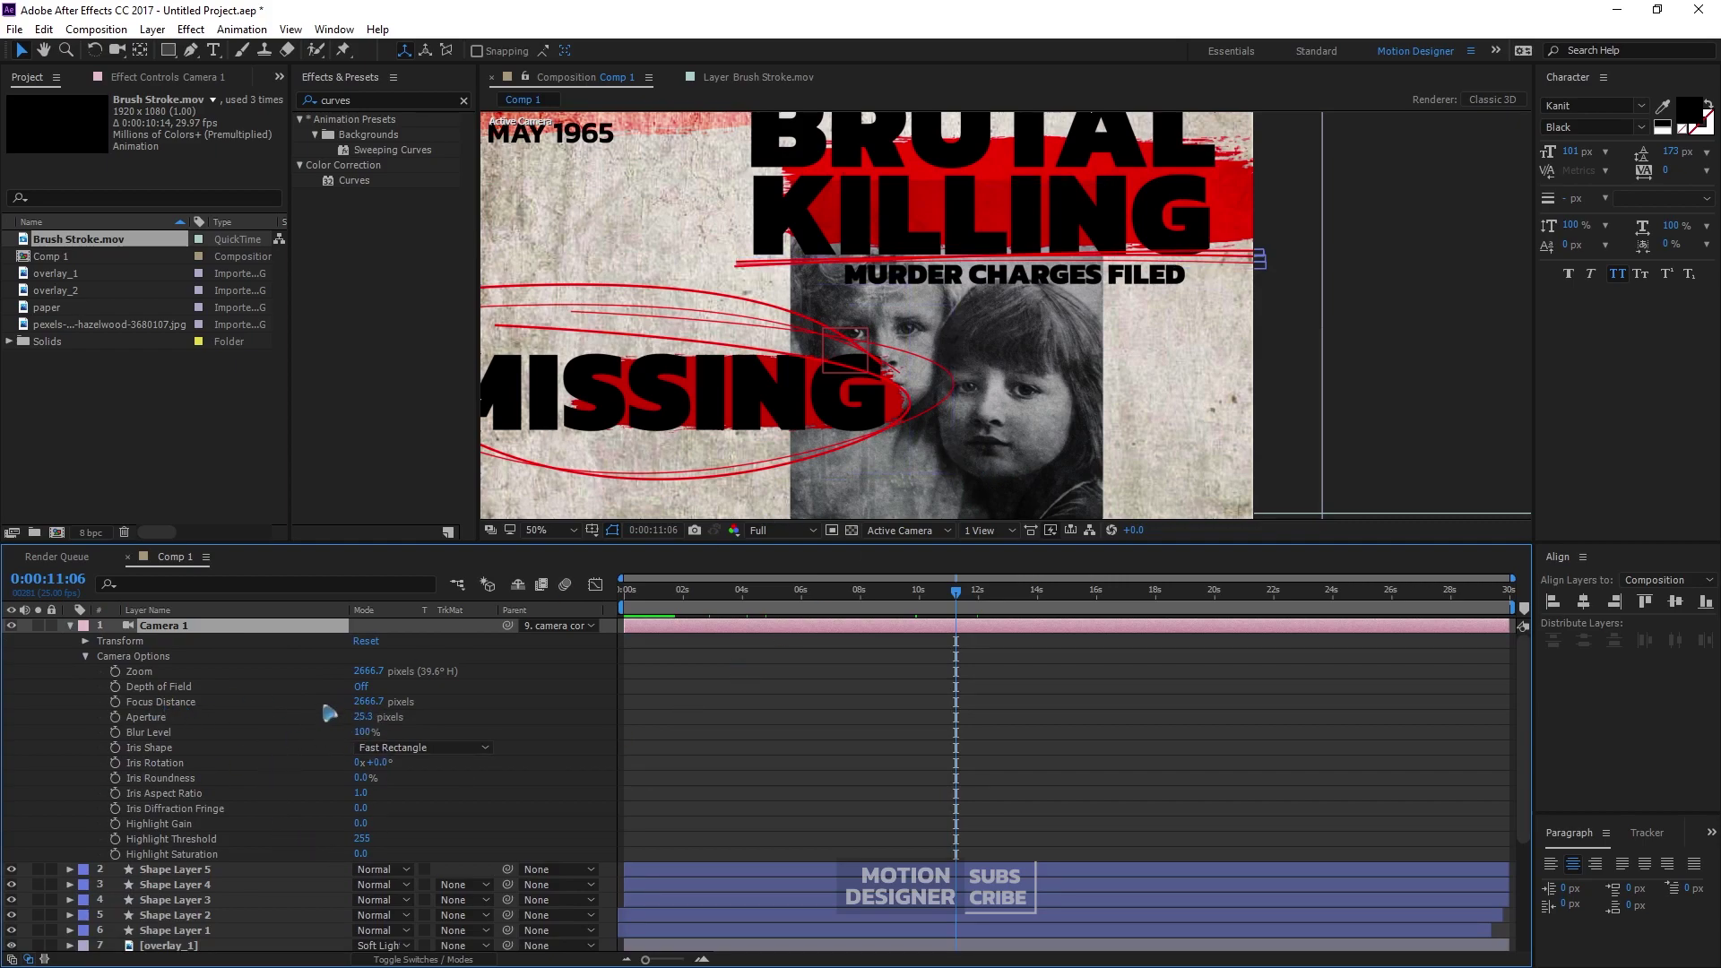
left_click(359, 688)
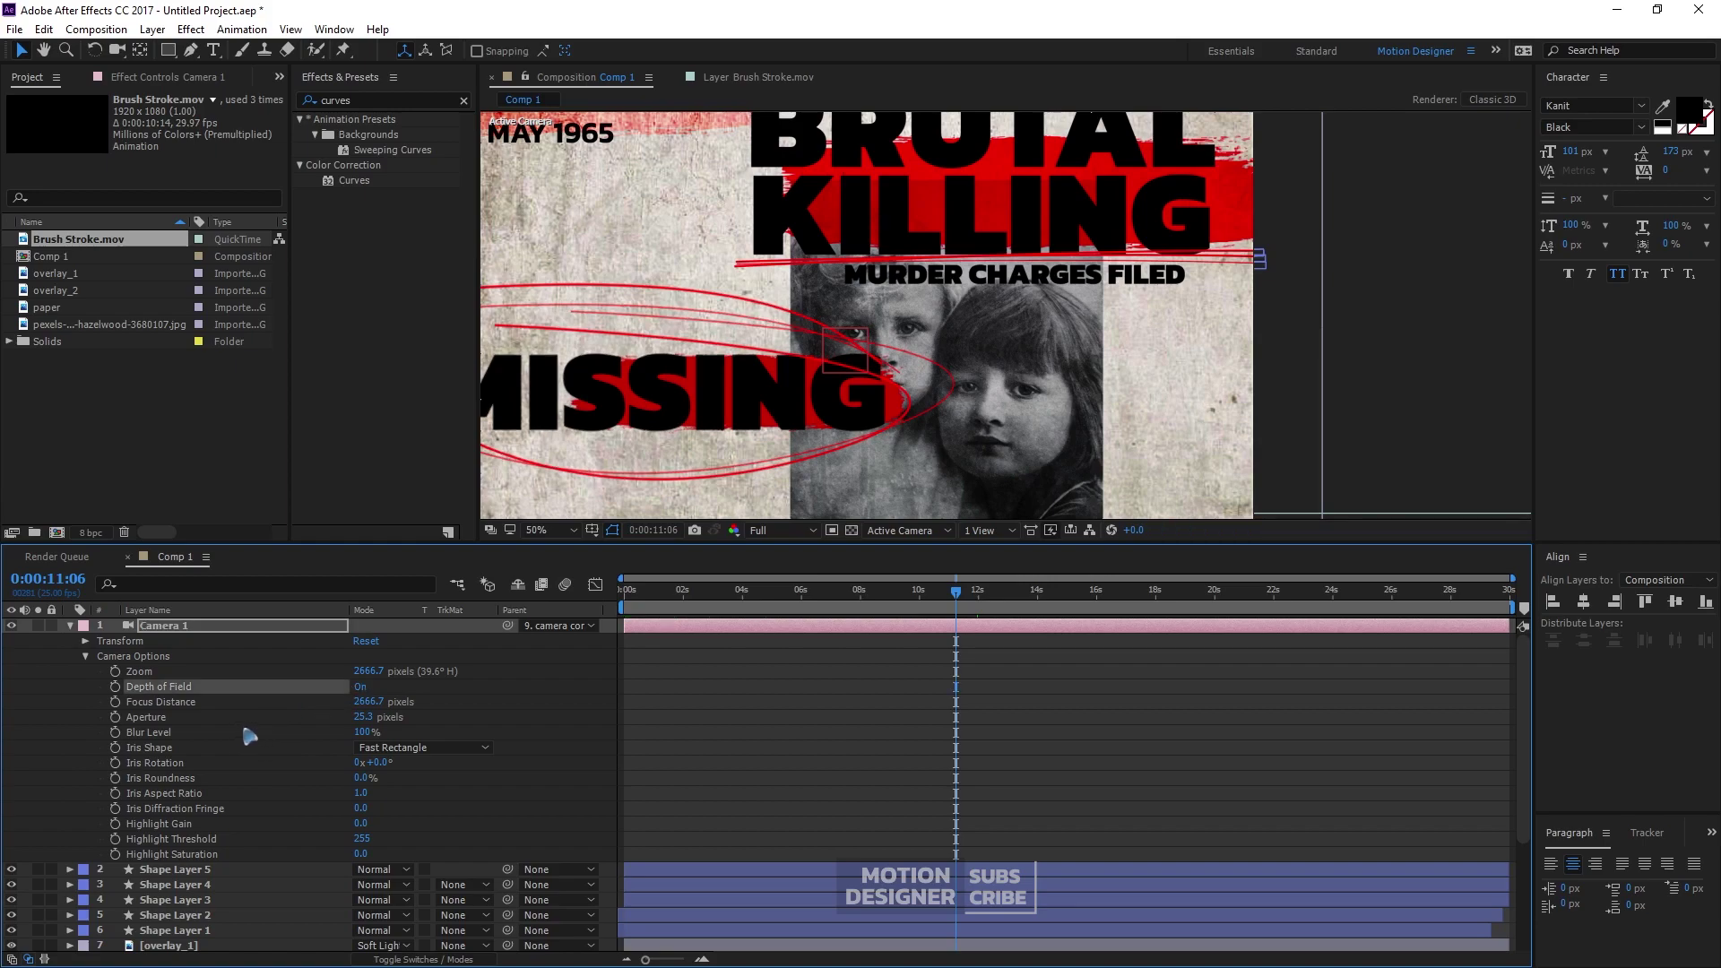
left_click(86, 656)
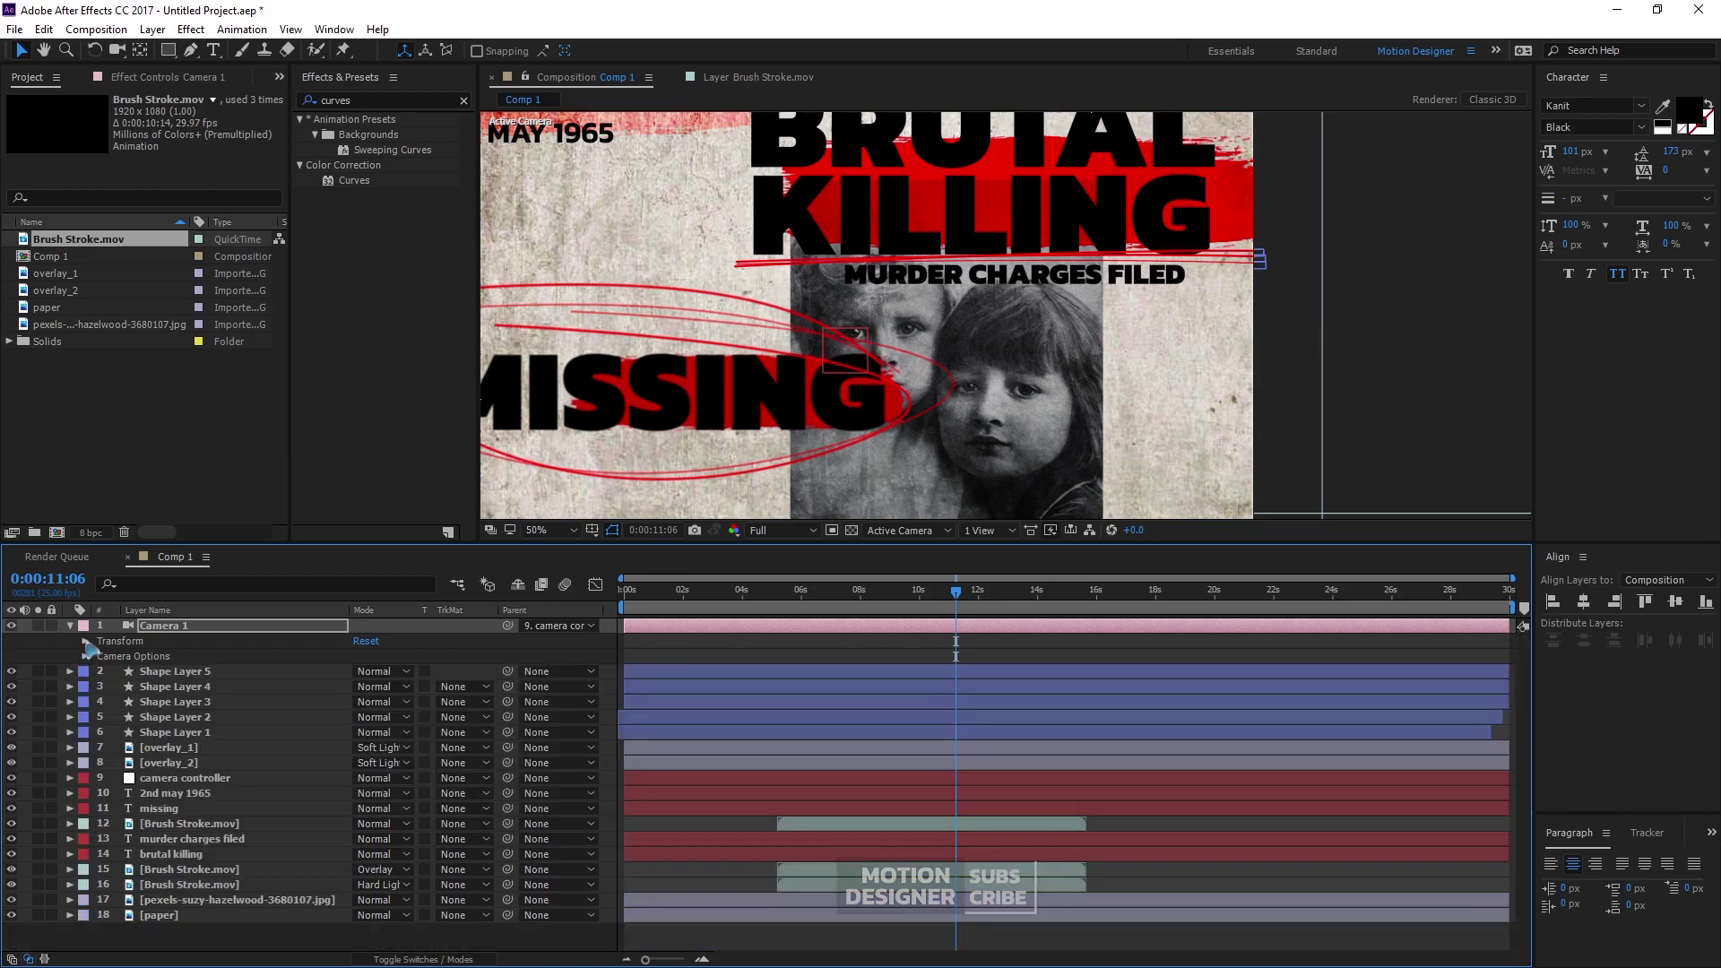
left_click(71, 626)
Add an adjustment layer with a Curves effect and shape its RGB curve to darken the shadows while holding the highlights
left_click(152, 29)
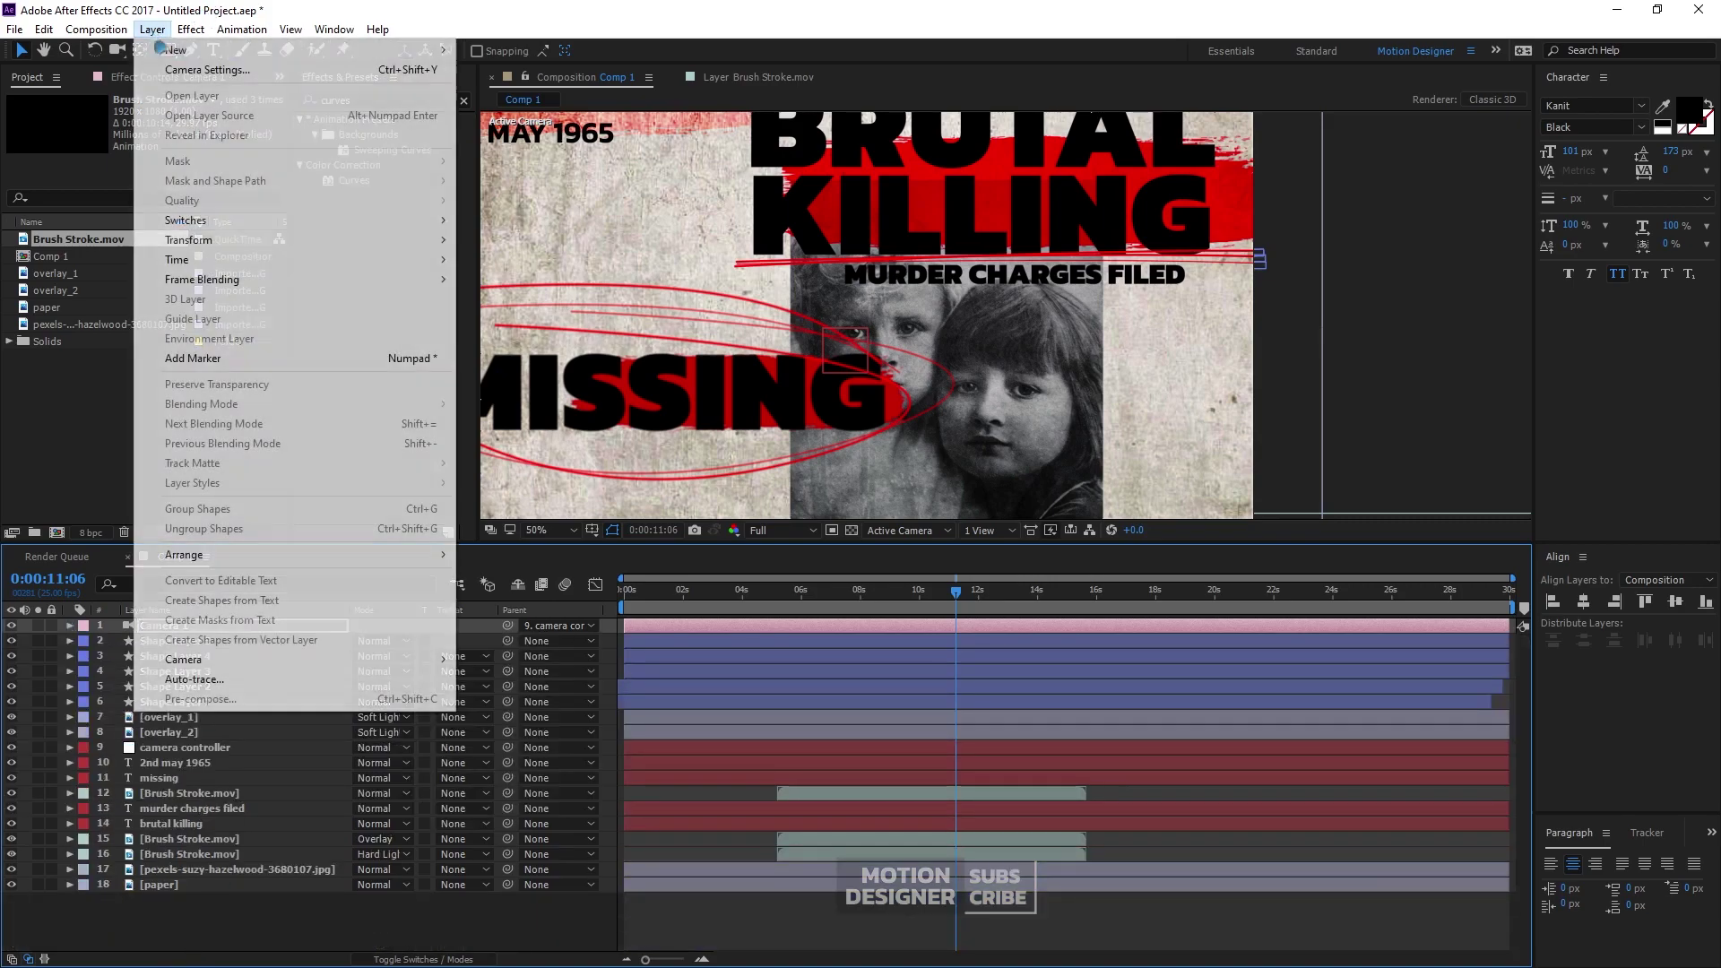
mouse_move(225, 50)
left_click(524, 169)
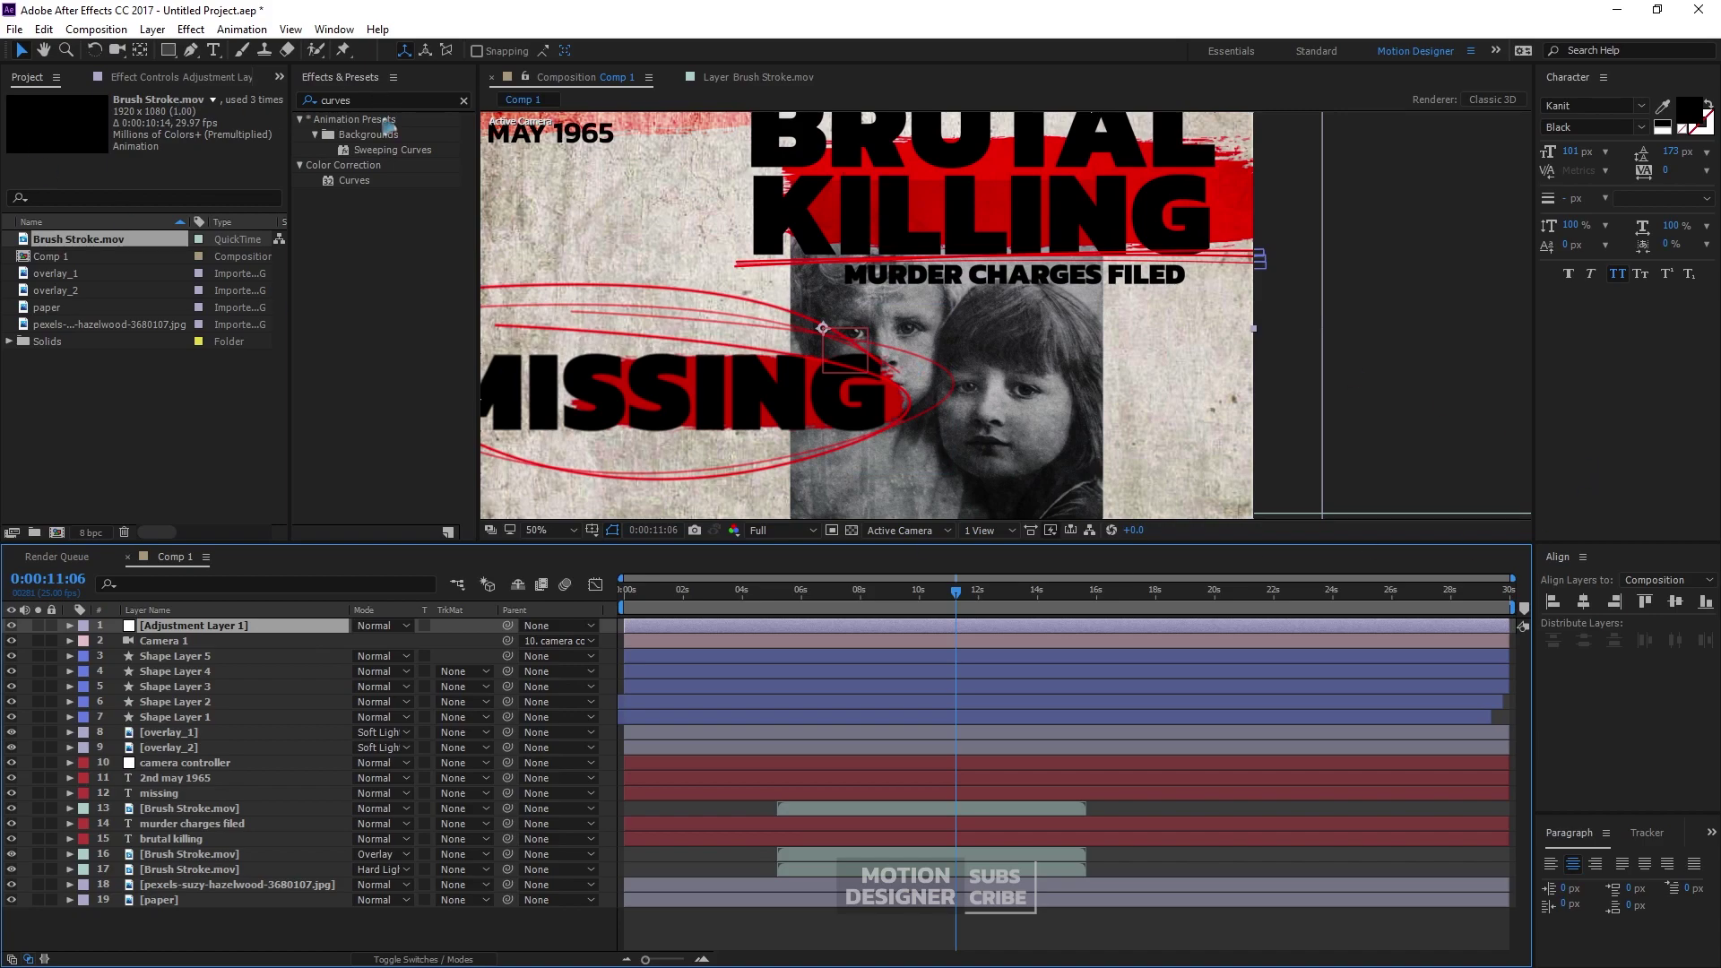
left_click_drag(359, 191, 254, 627)
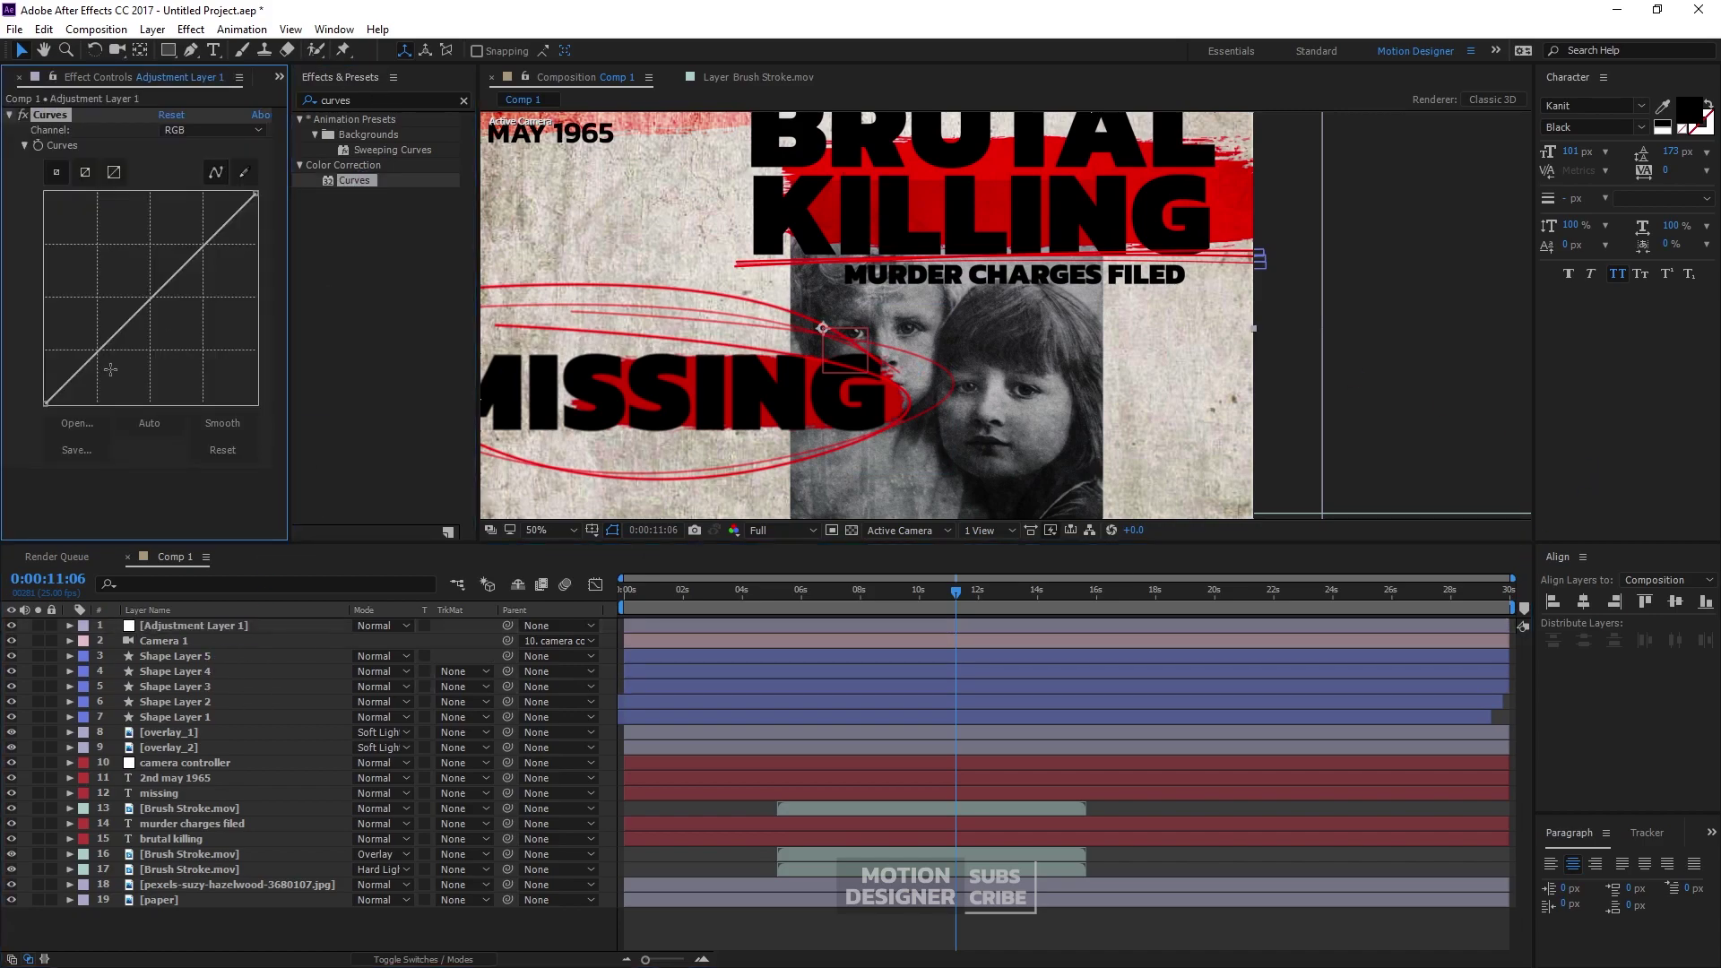
left_click_drag(98, 353, 108, 365)
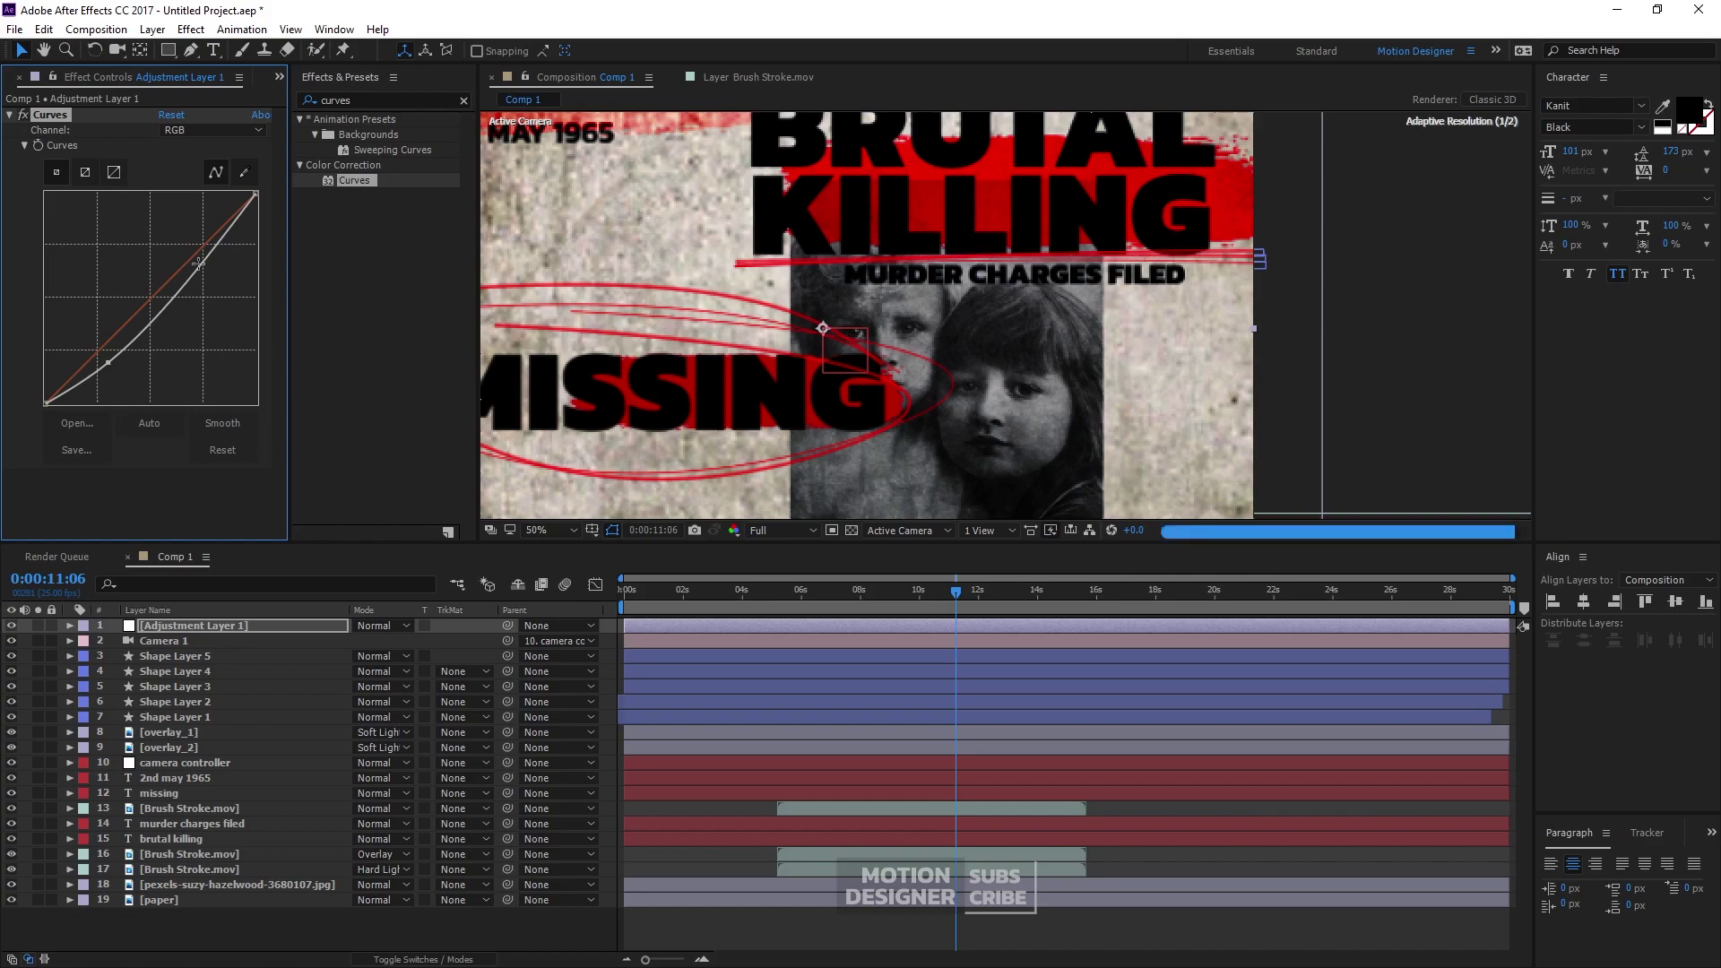
left_click_drag(202, 260, 195, 259)
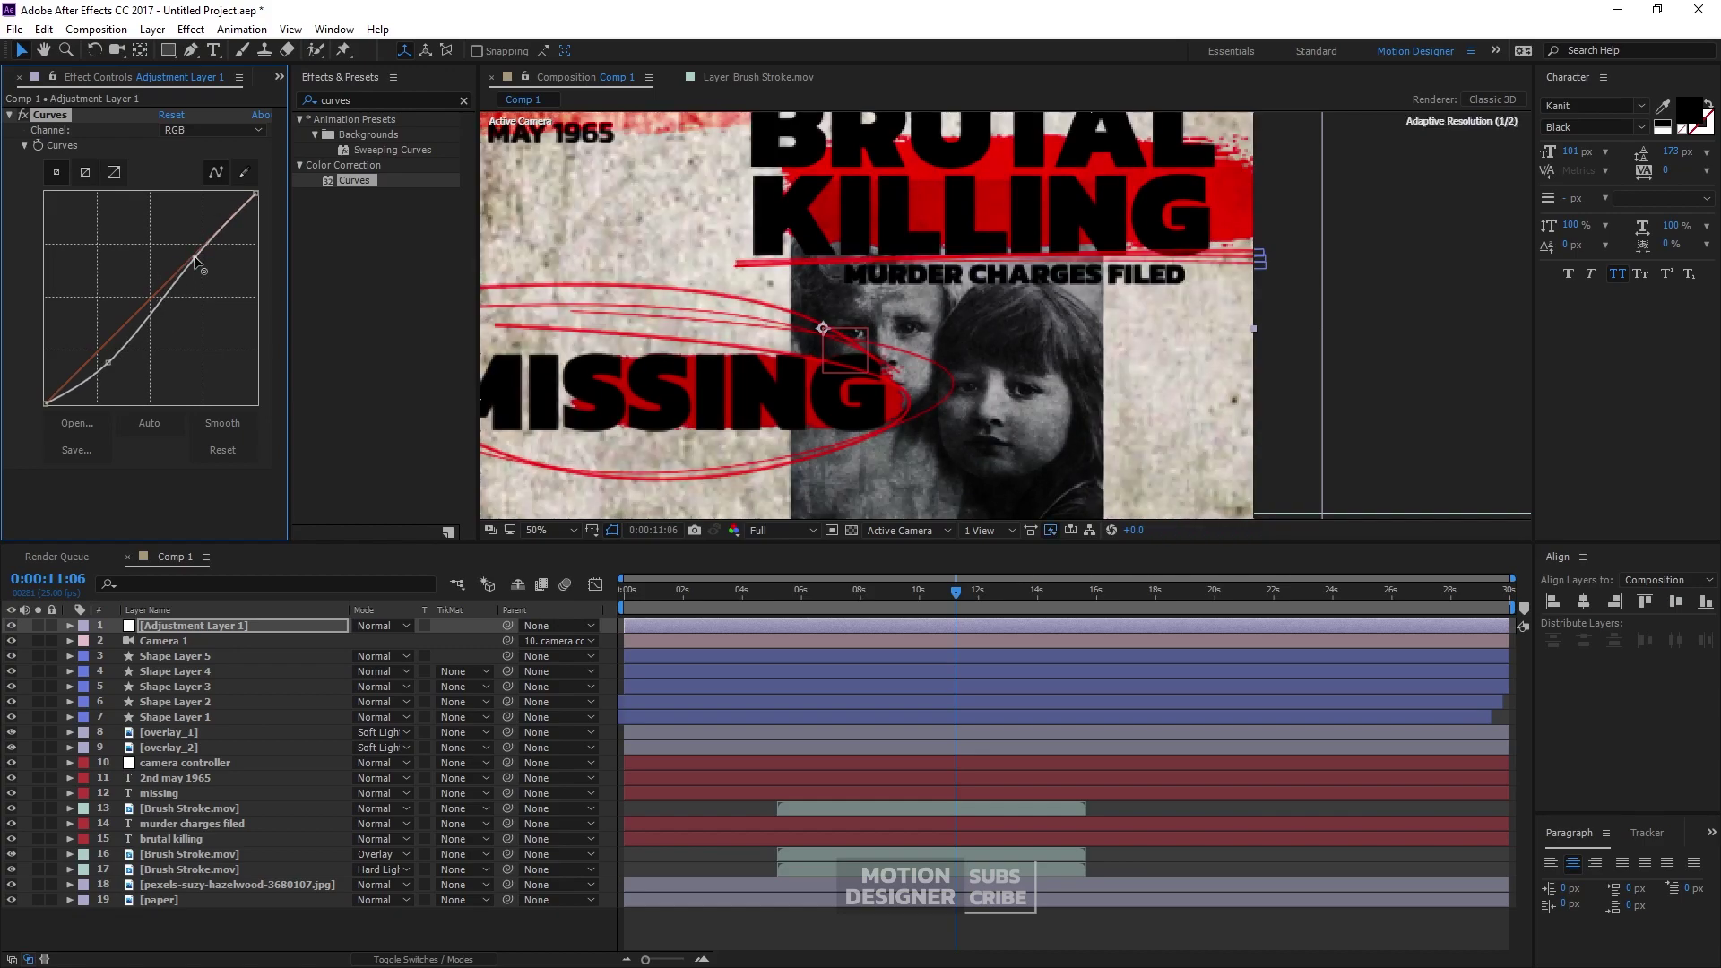
Fine-tune the midpoints of the Red and Green curves on the adjustment layer and review the graded composition
left_click(205, 129)
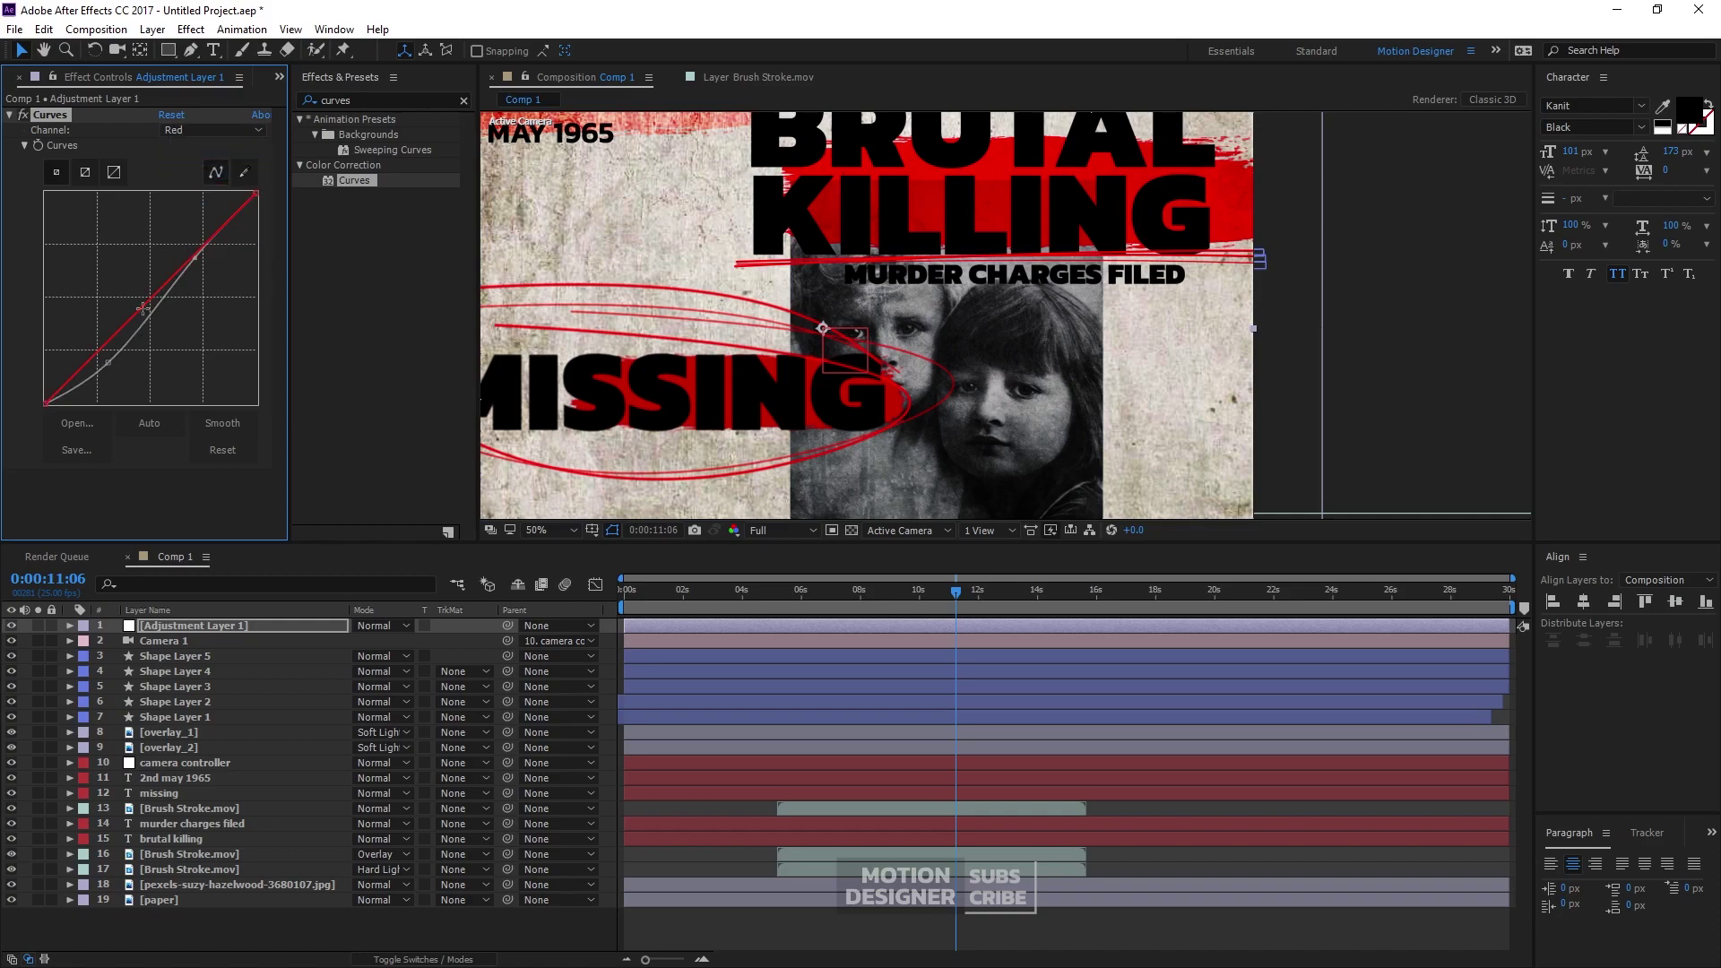
left_click_drag(143, 308, 141, 312)
left_click(231, 130)
left_click(232, 145)
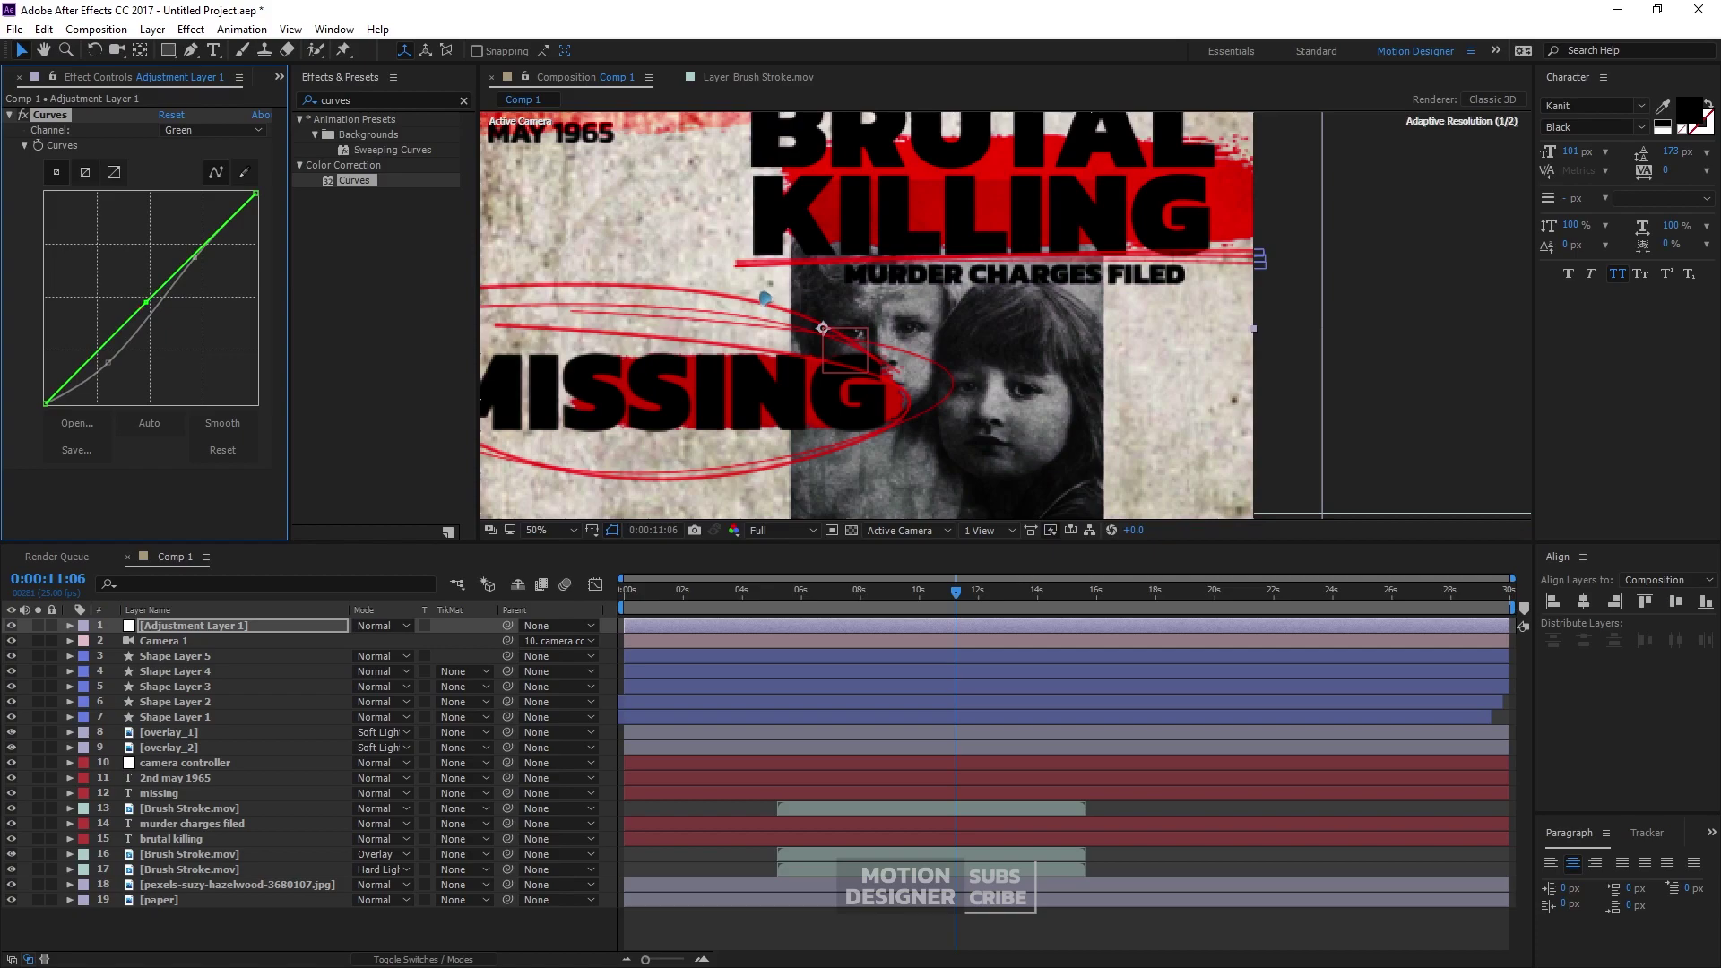
scroll(764, 299, "down", 2)
left_click(1288, 392)
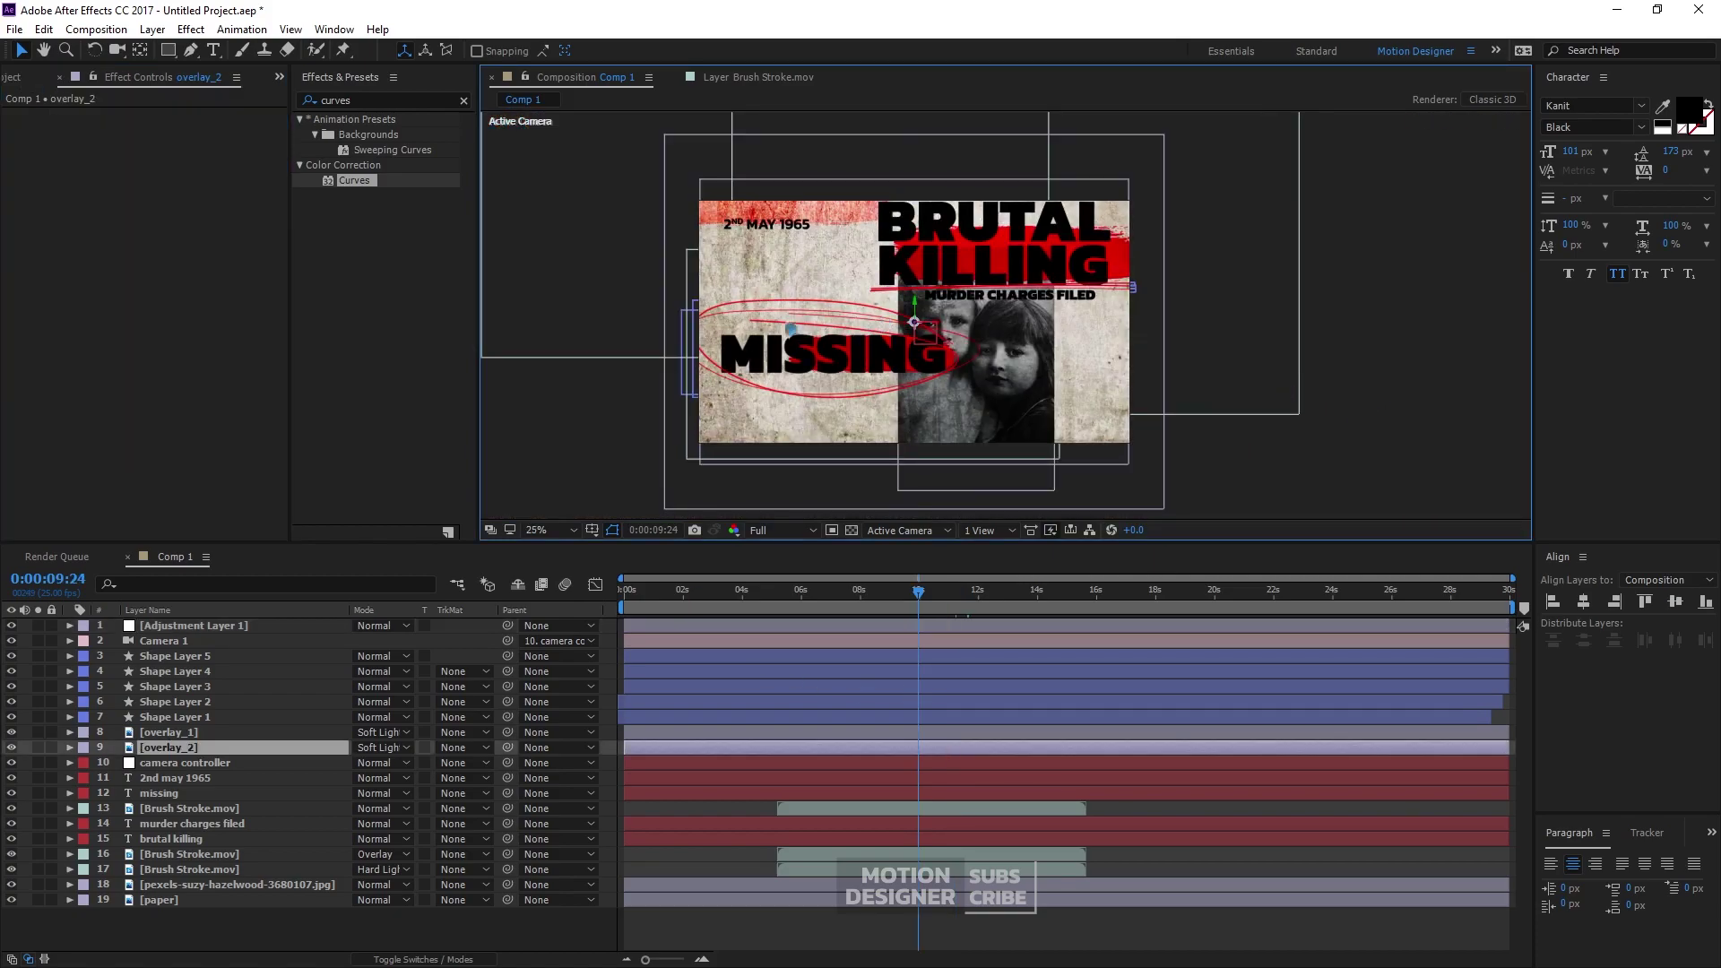
key("period")
key("comma")
left_click(179, 655)
left_click(1272, 380)
Draw a red diagonal line with the Pen tool on its own shape layer, from below the date toward the MISSING circle
left_click(190, 50)
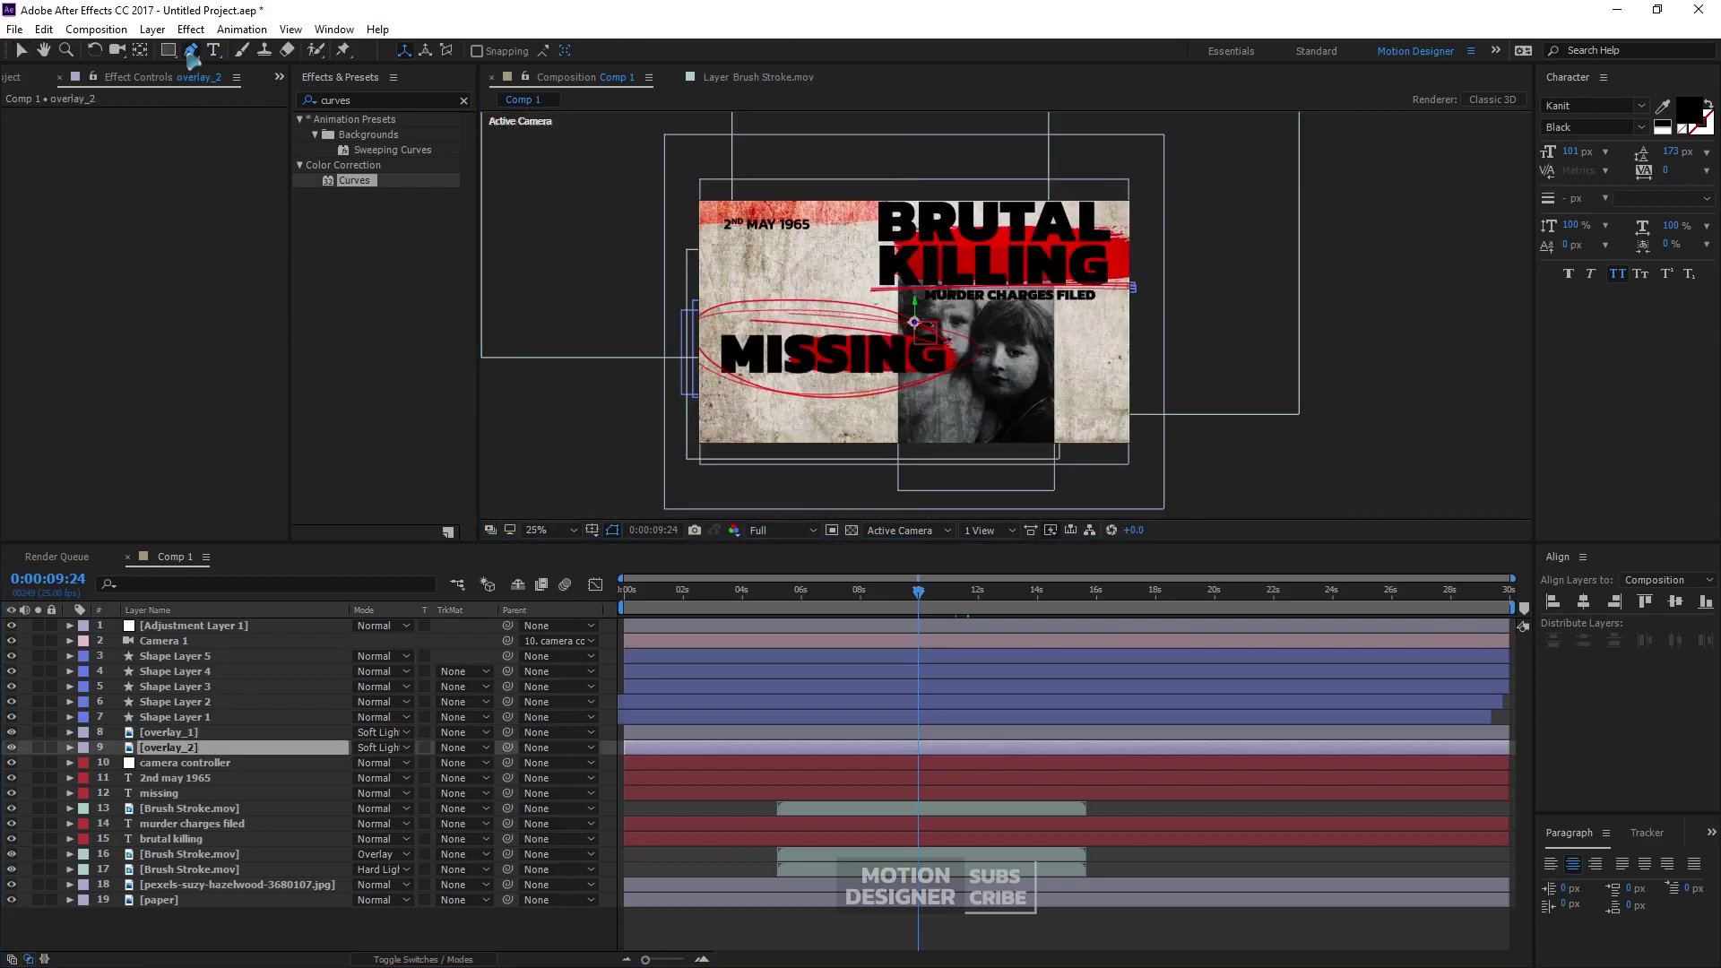
scroll(796, 347, "up", 1)
left_click_drag(717, 332, 1082, 364)
key("g")
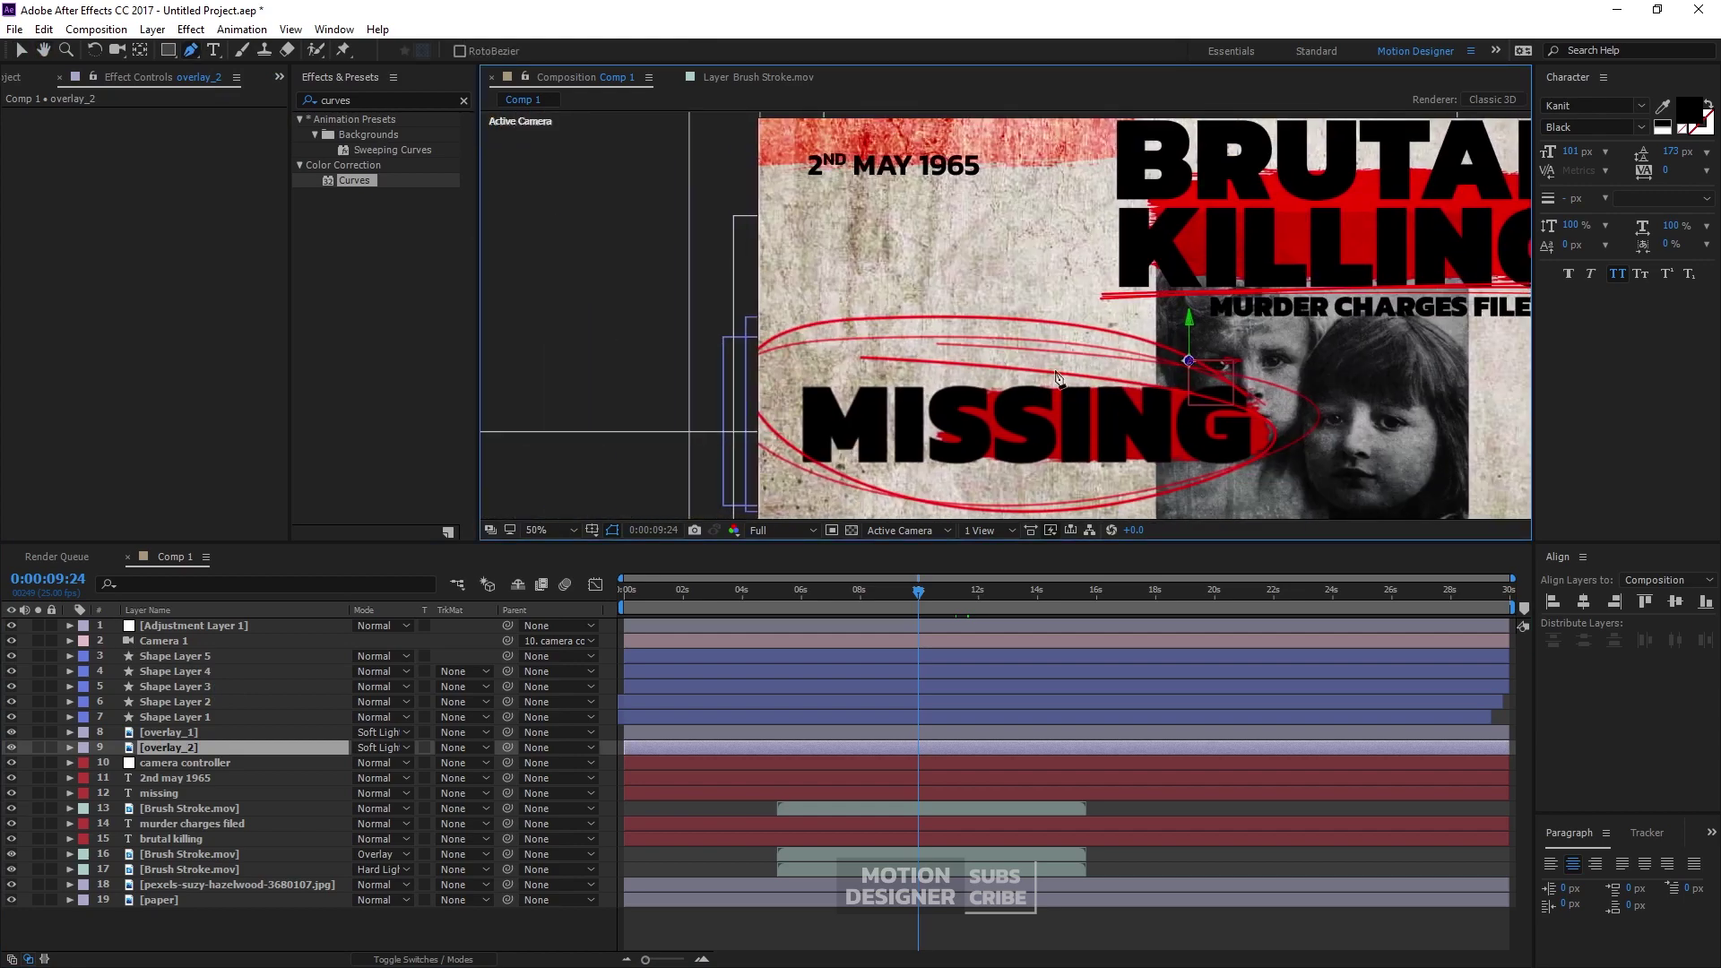
left_click(824, 184)
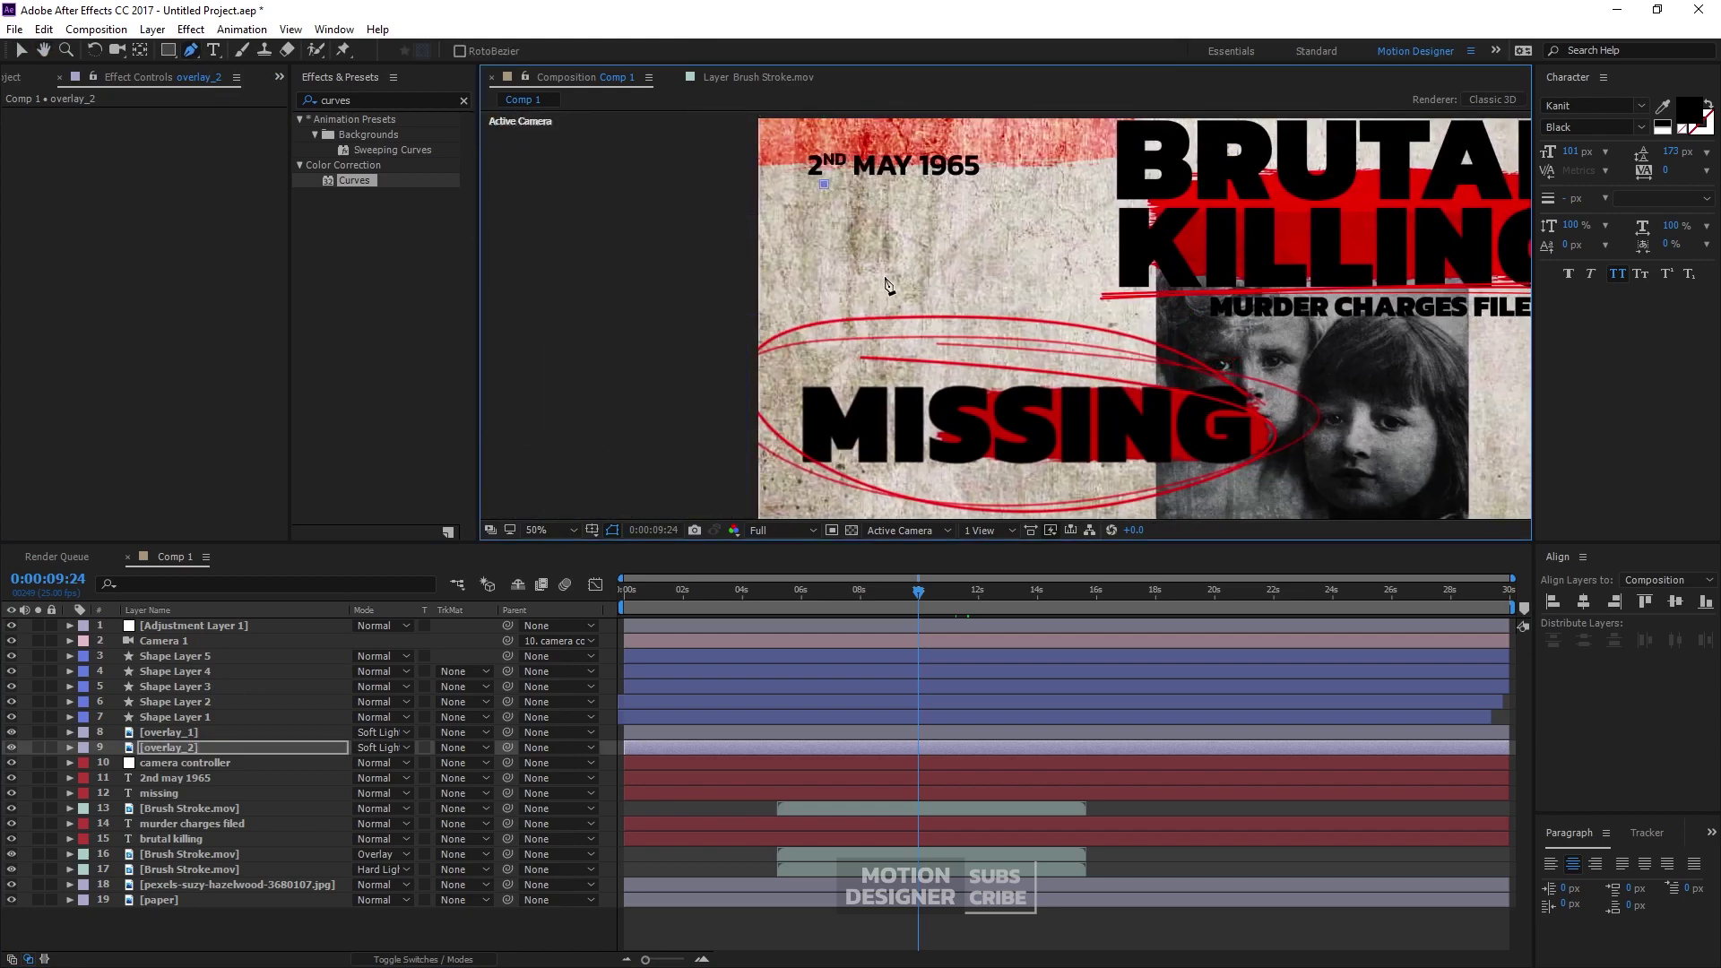
left_click_drag(913, 280, 939, 316)
left_click(1128, 794)
left_click(844, 192)
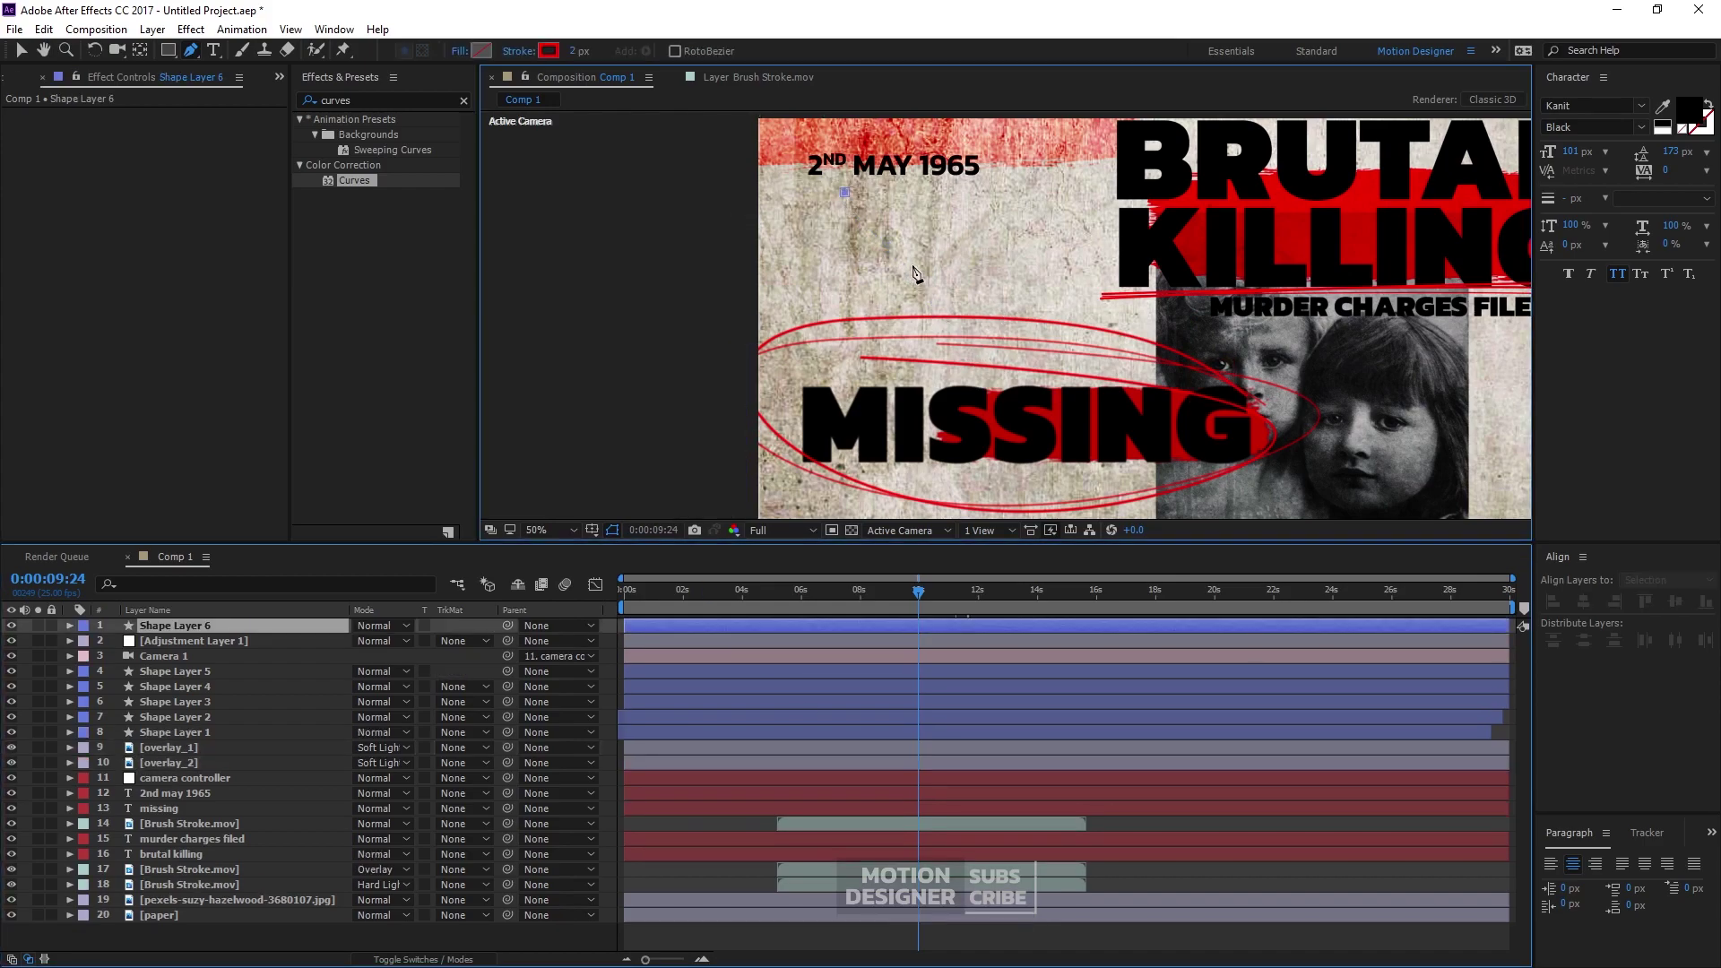
left_click_drag(1000, 297, 1020, 321)
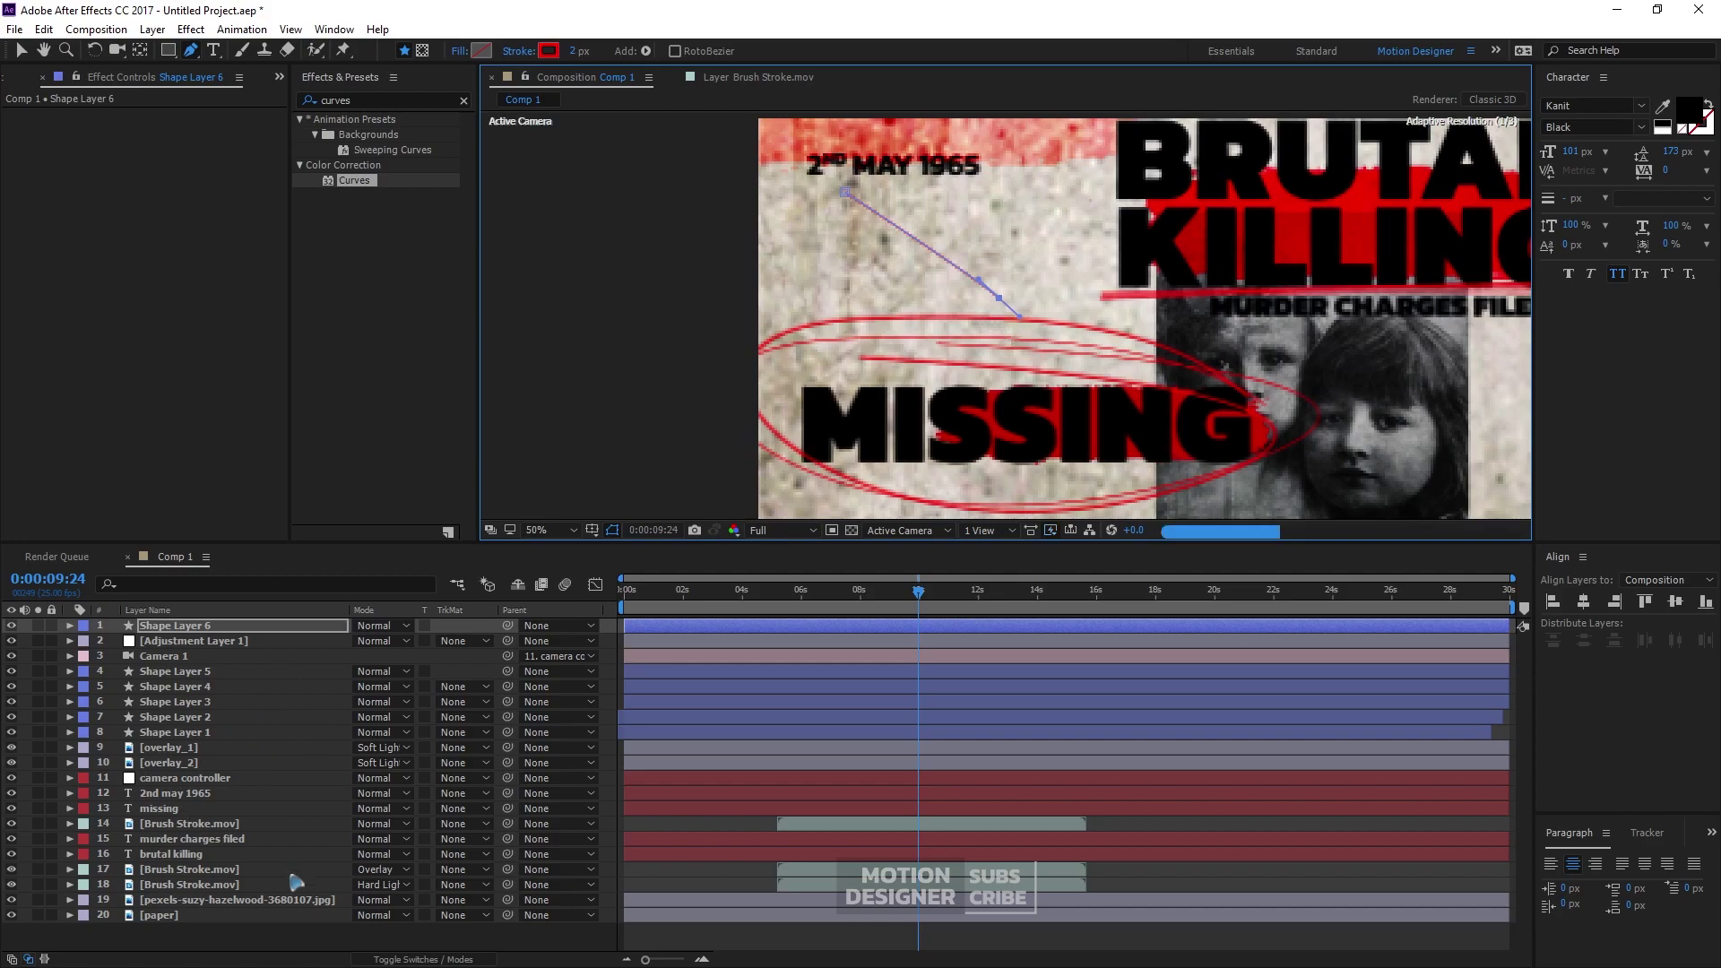
Draw a red triangular arrowhead on a separate shape layer at the lower end of the diagonal line
left_click(240, 942)
left_click(976, 297)
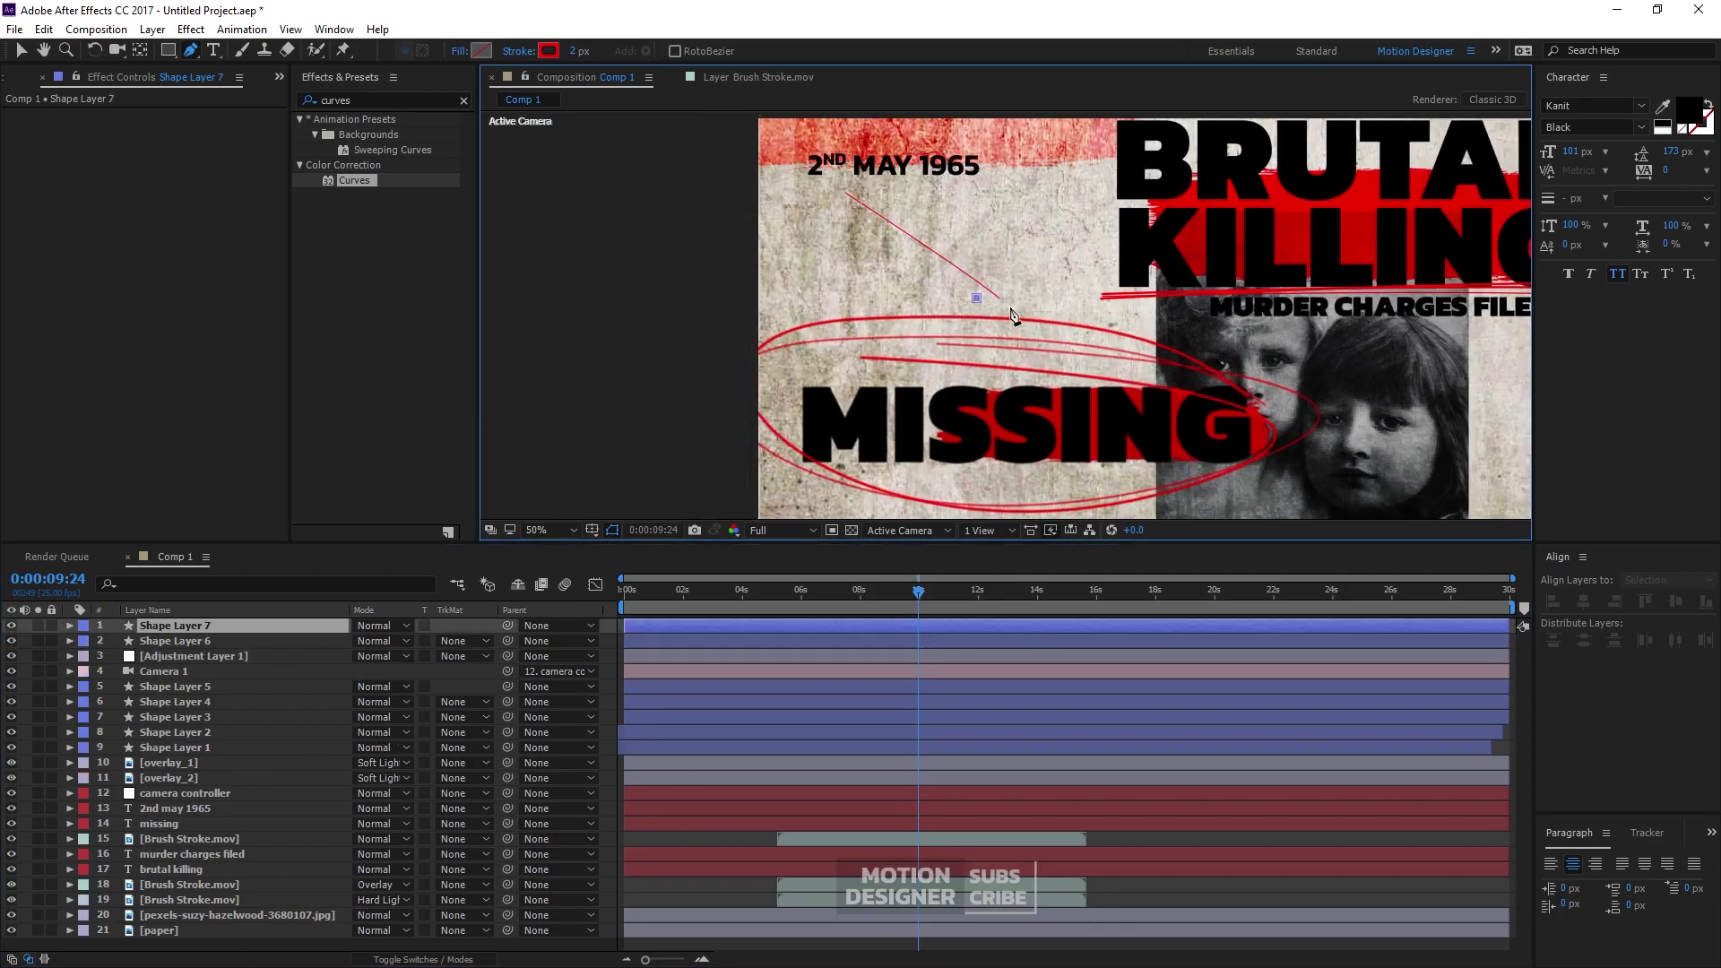
left_click(1002, 277)
scroll(1007, 311, "up", 3)
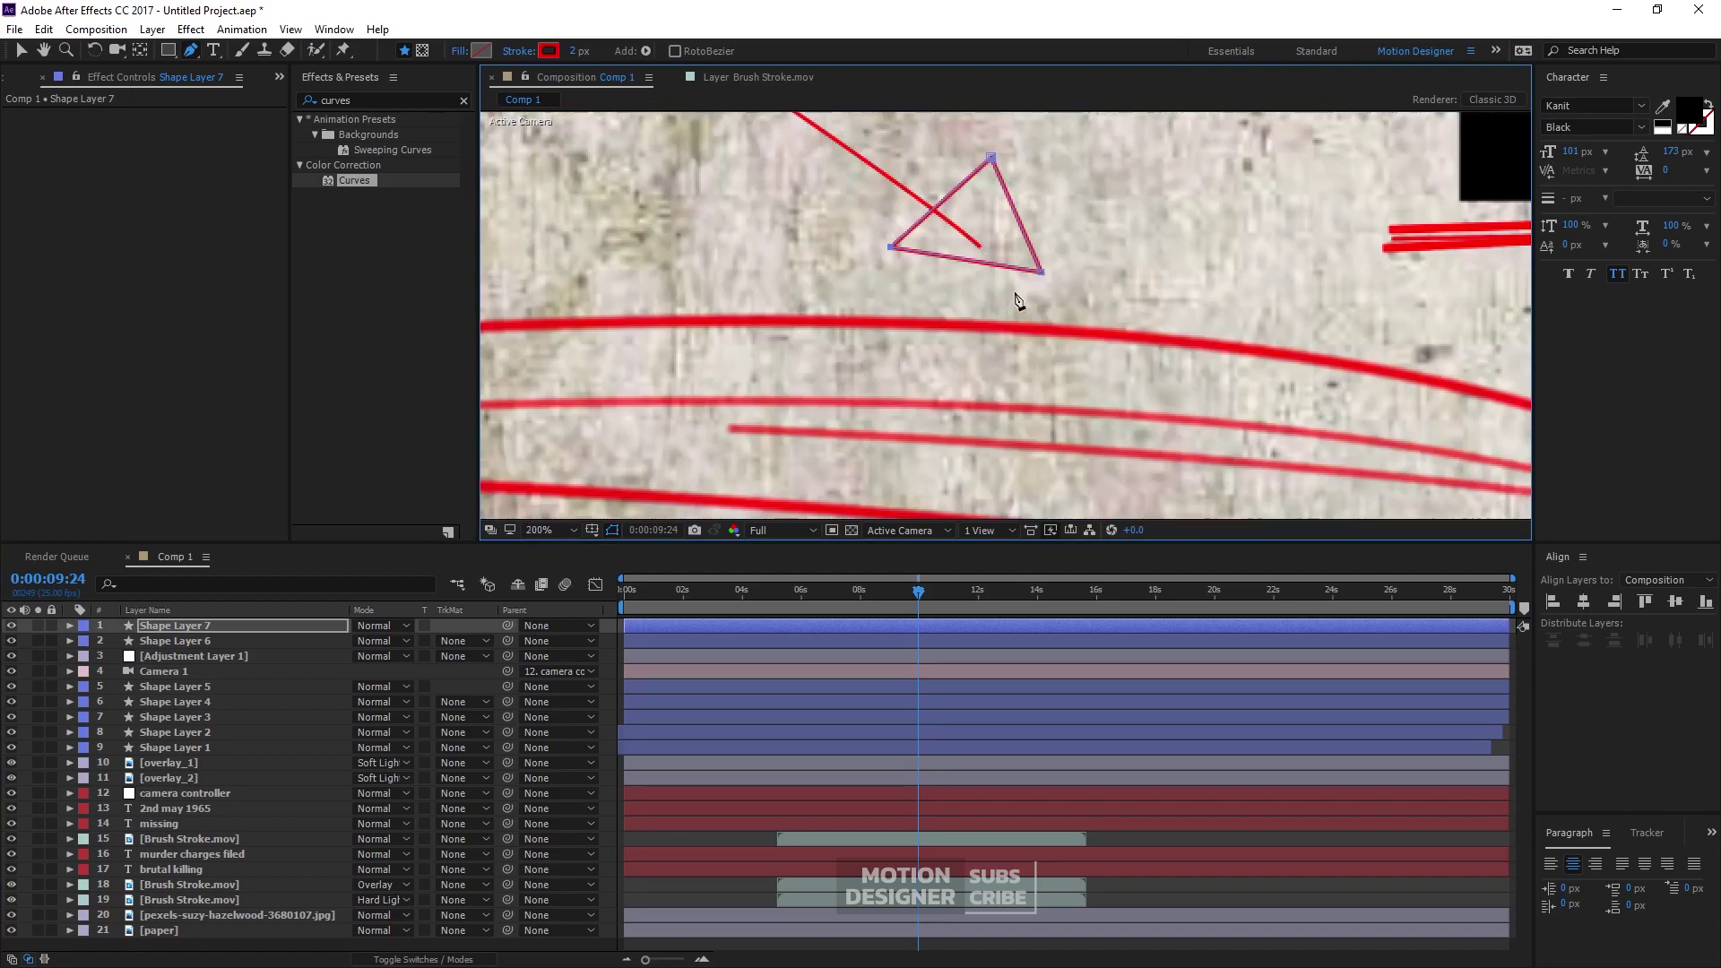
scroll(272, 825, "up", 3)
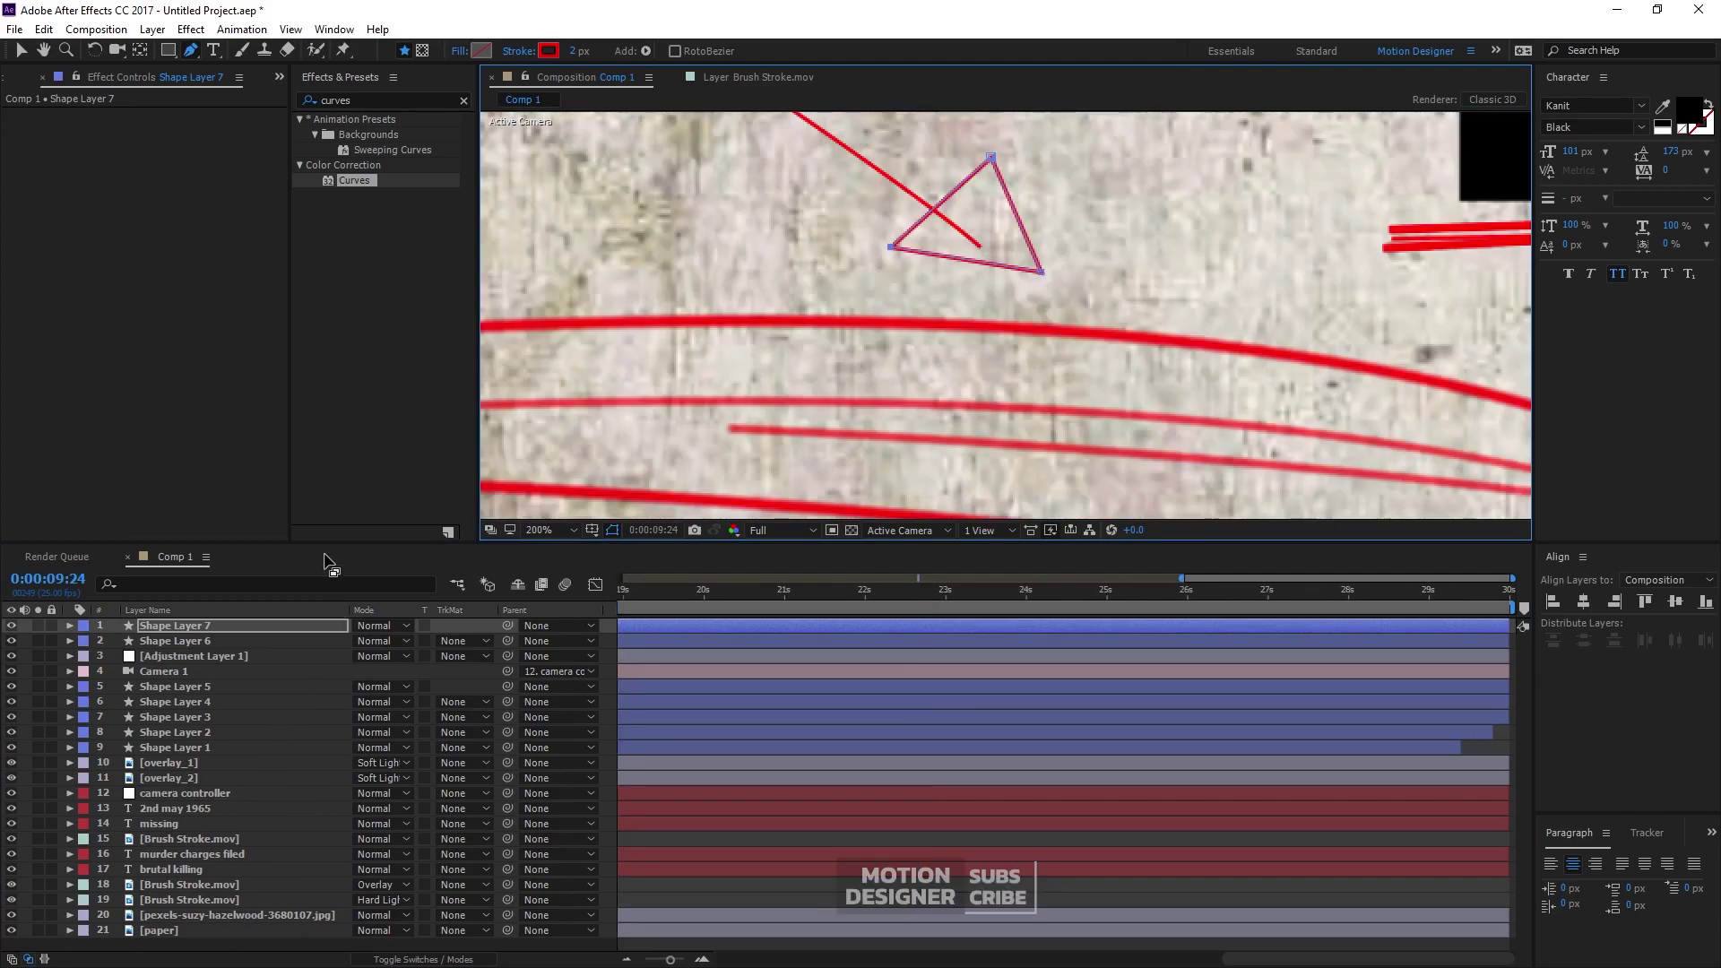
left_click_drag(331, 541, 332, 468)
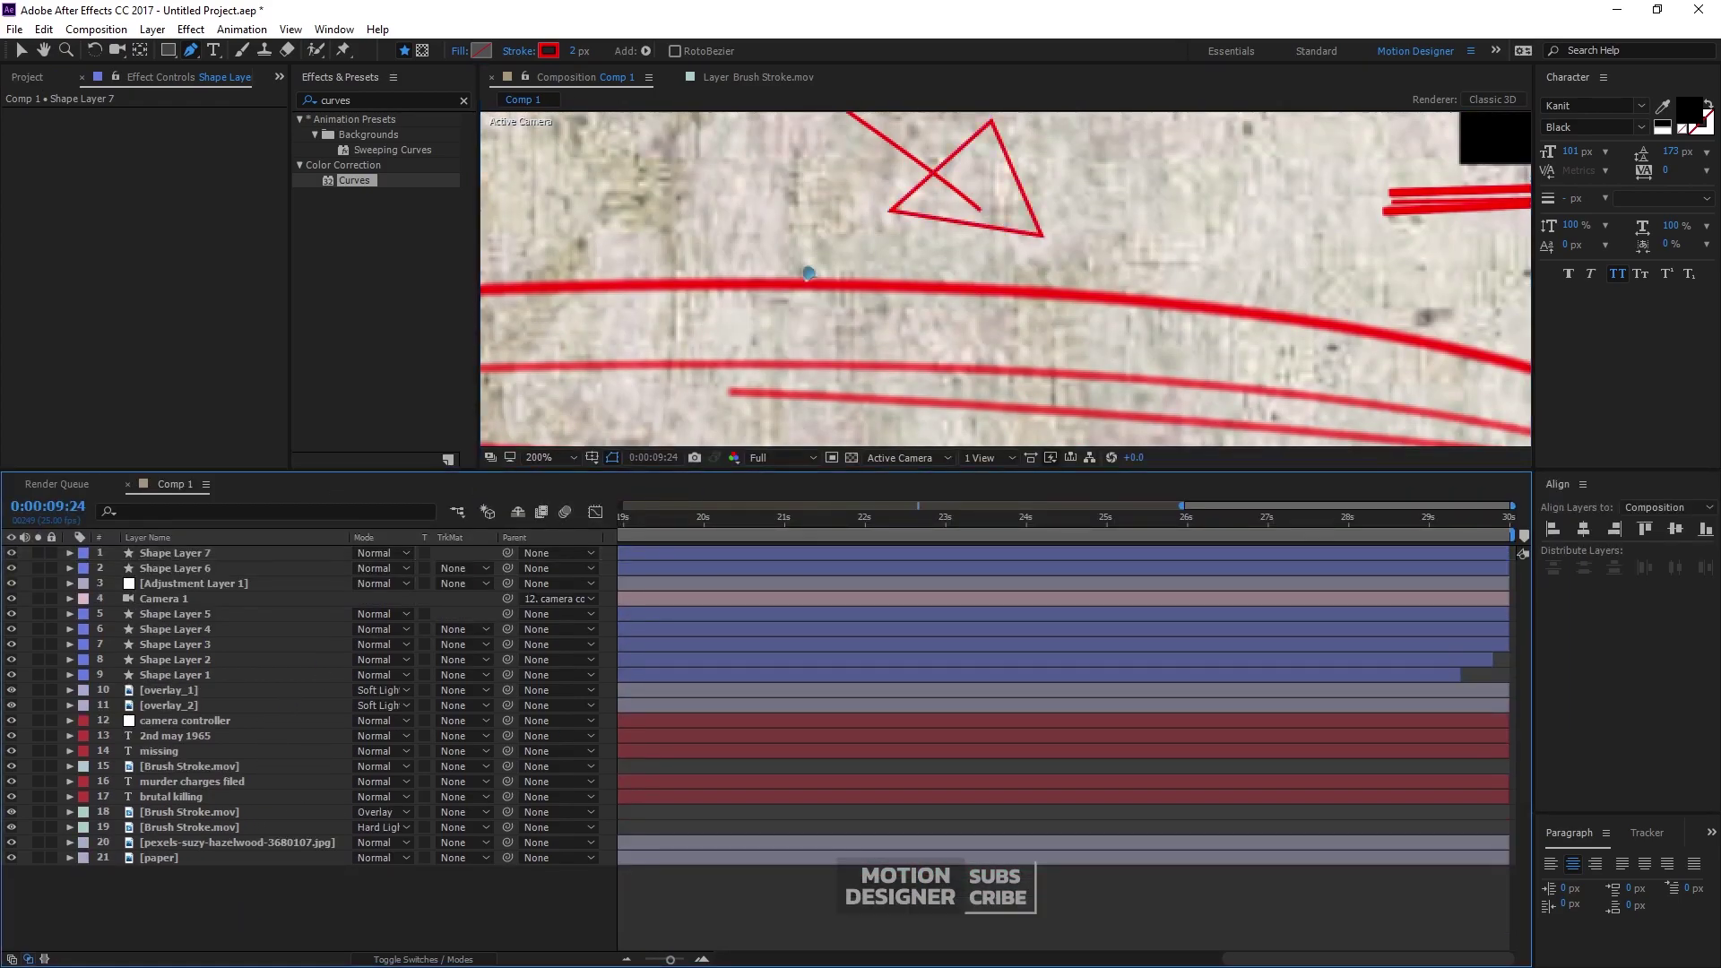
Draw a red zigzag scribble inside the arrowhead on a new shape layer and check the finished arrow
left_click(230, 921)
left_click(982, 146)
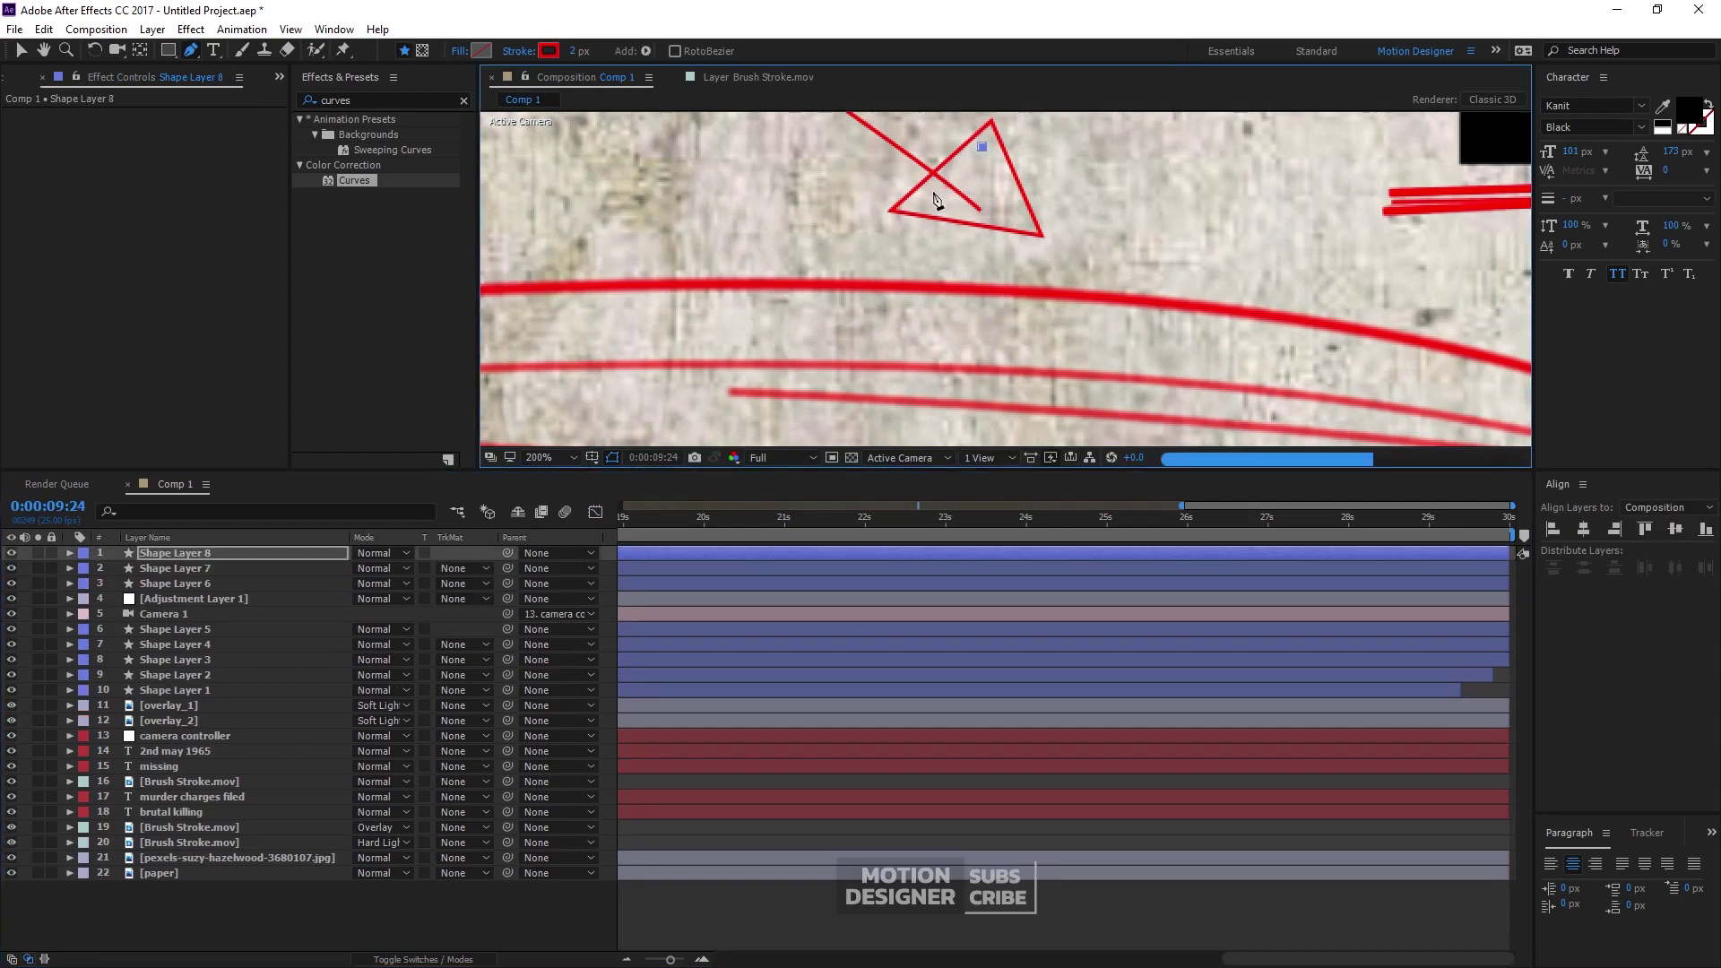
left_click(933, 191)
left_click(985, 161)
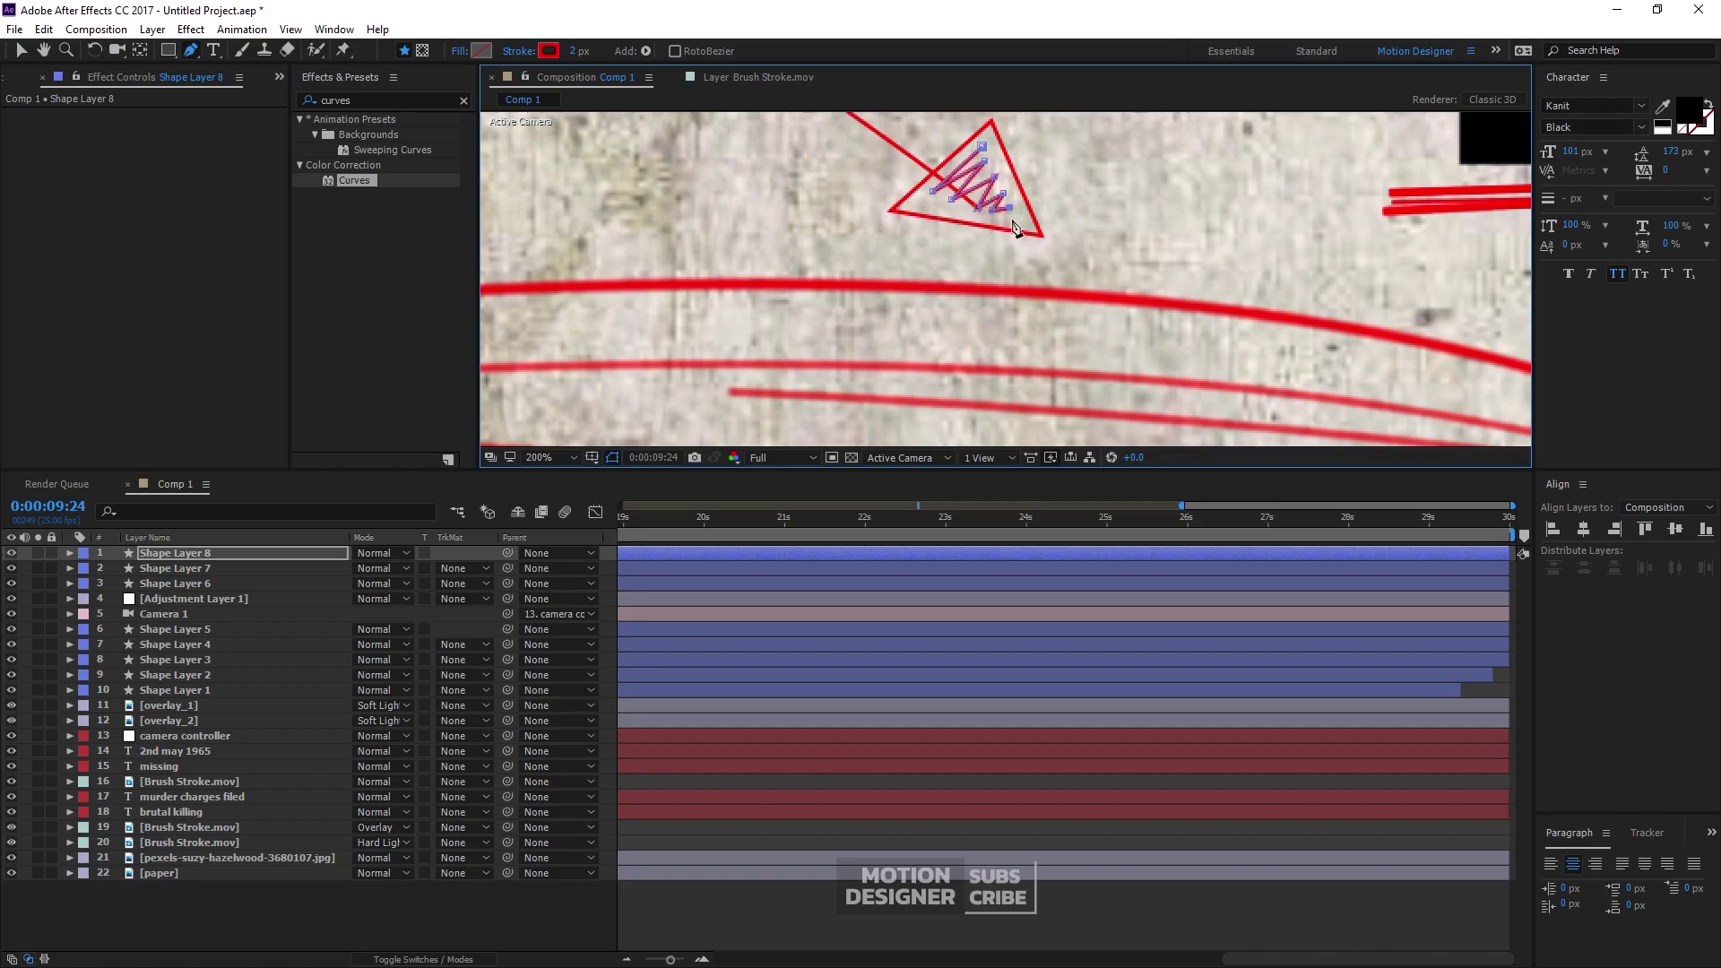
key("v")
key("ctrl+shift+a")
scroll(1045, 256, "down", 2)
scroll(1049, 256, "up", 1)
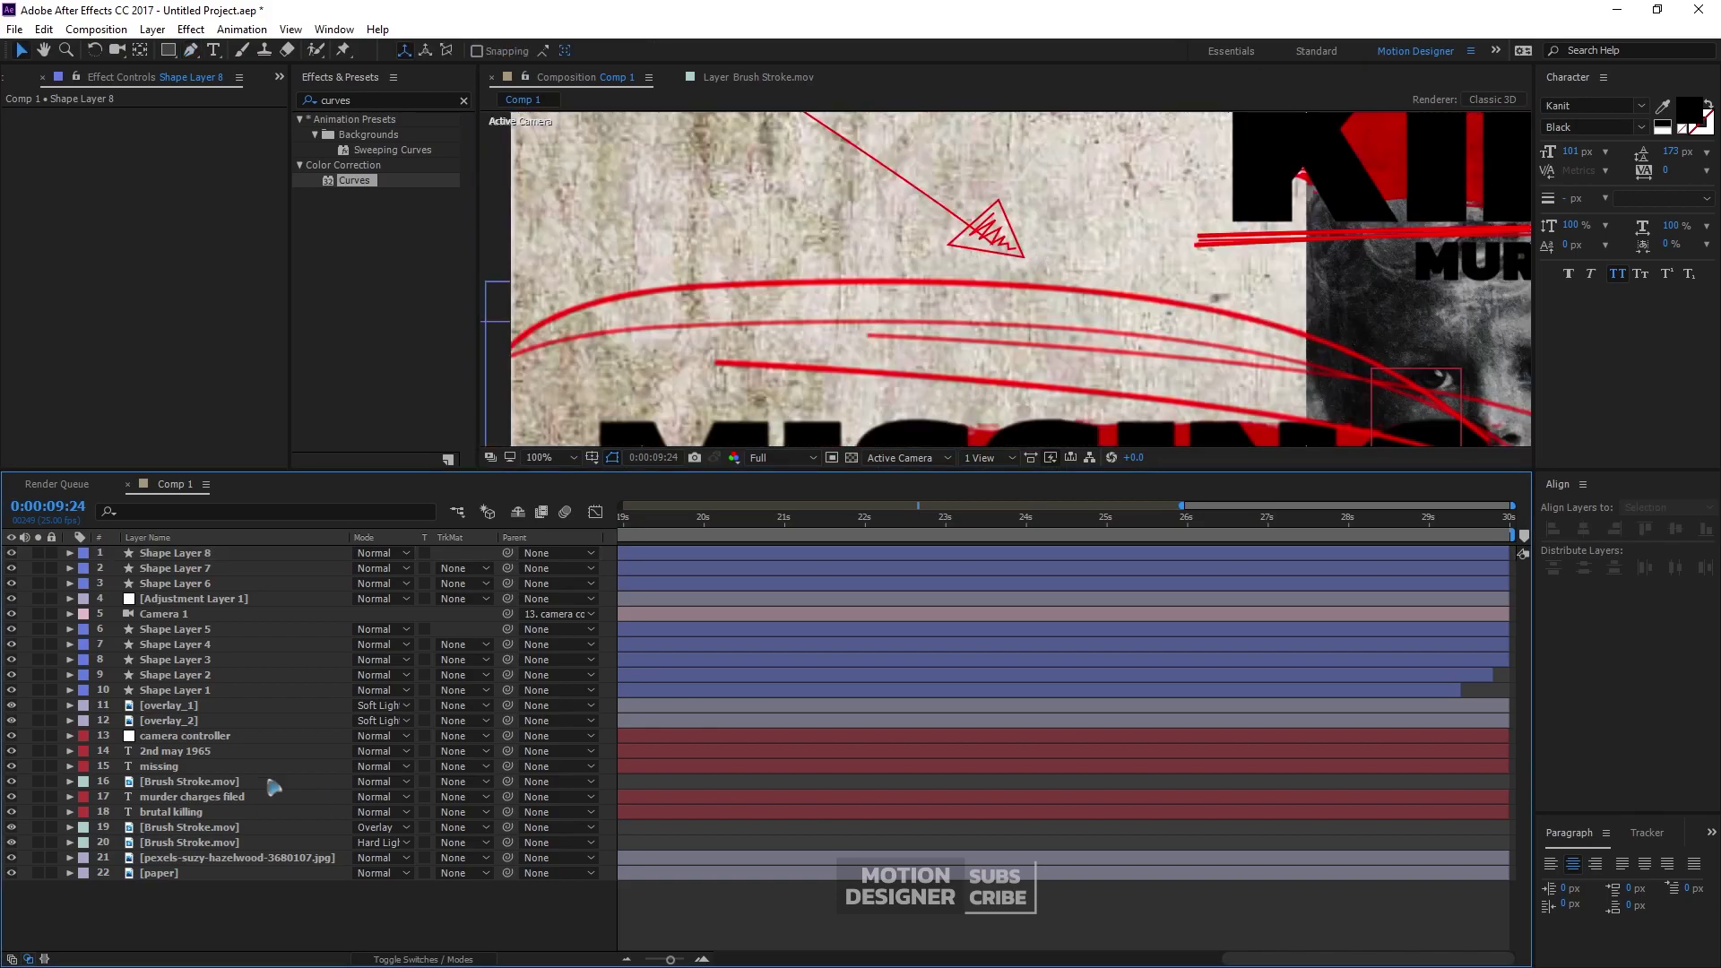
Copy the animated Trim Paths 1 from Shape Layer 5 onto Shape Layers 6, 7 and 8, starting at 0:00:11:15
left_click(175, 629)
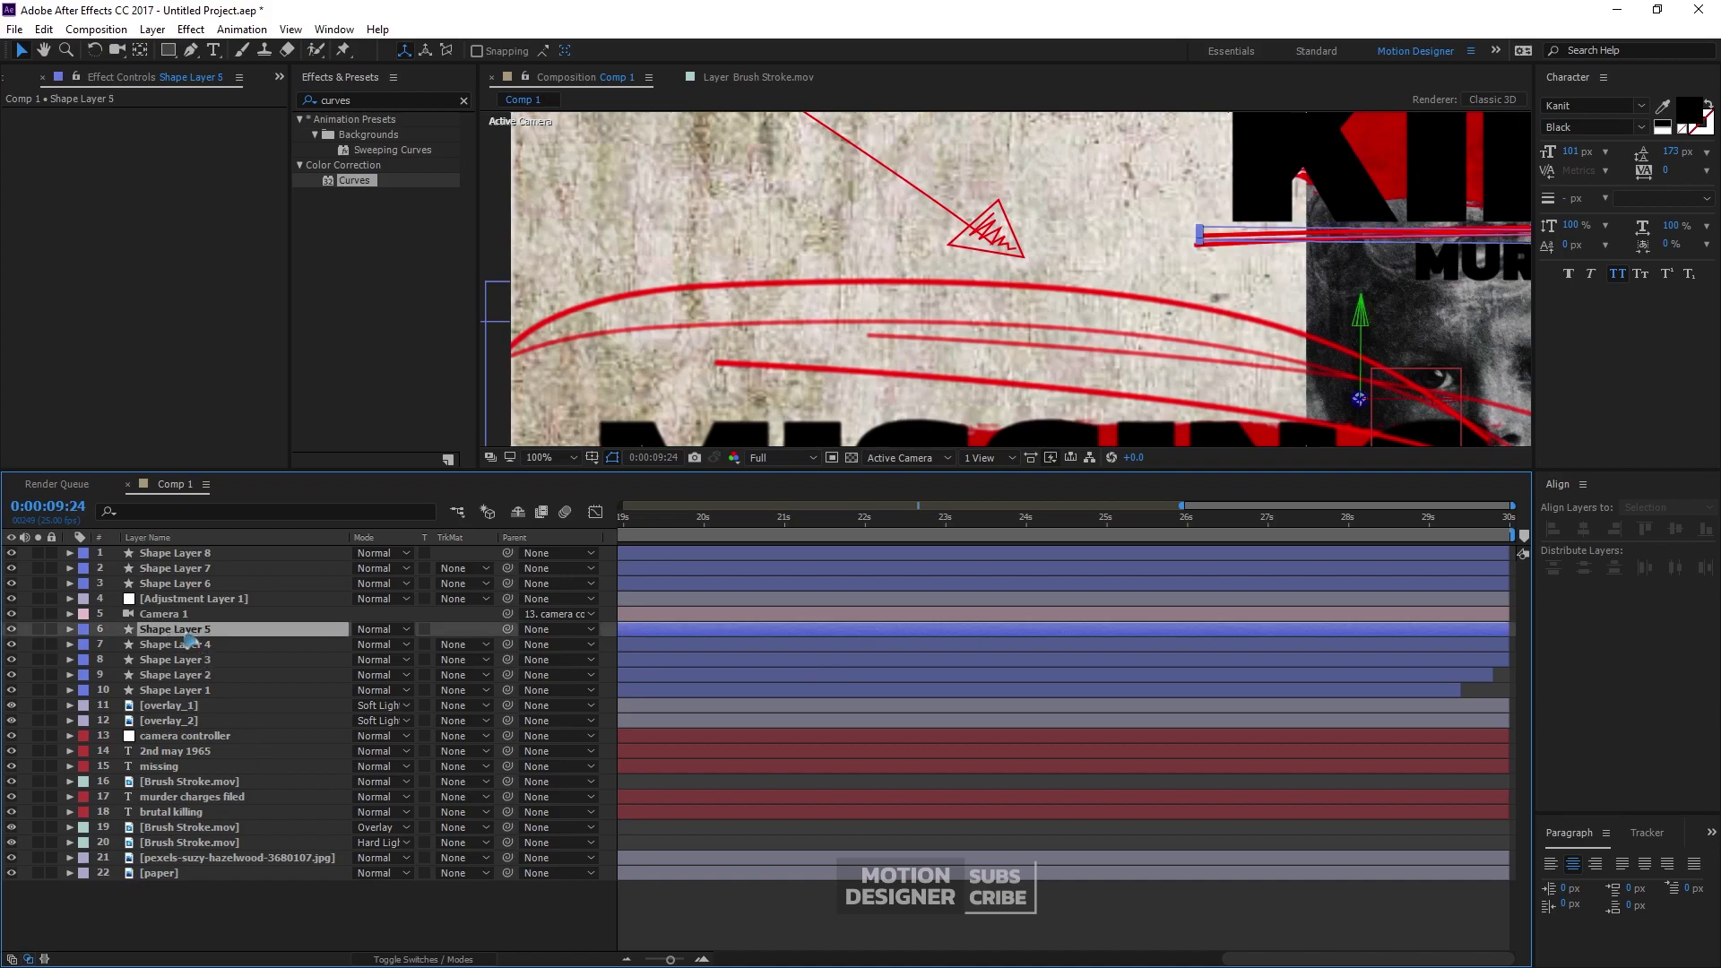
left_click(70, 629)
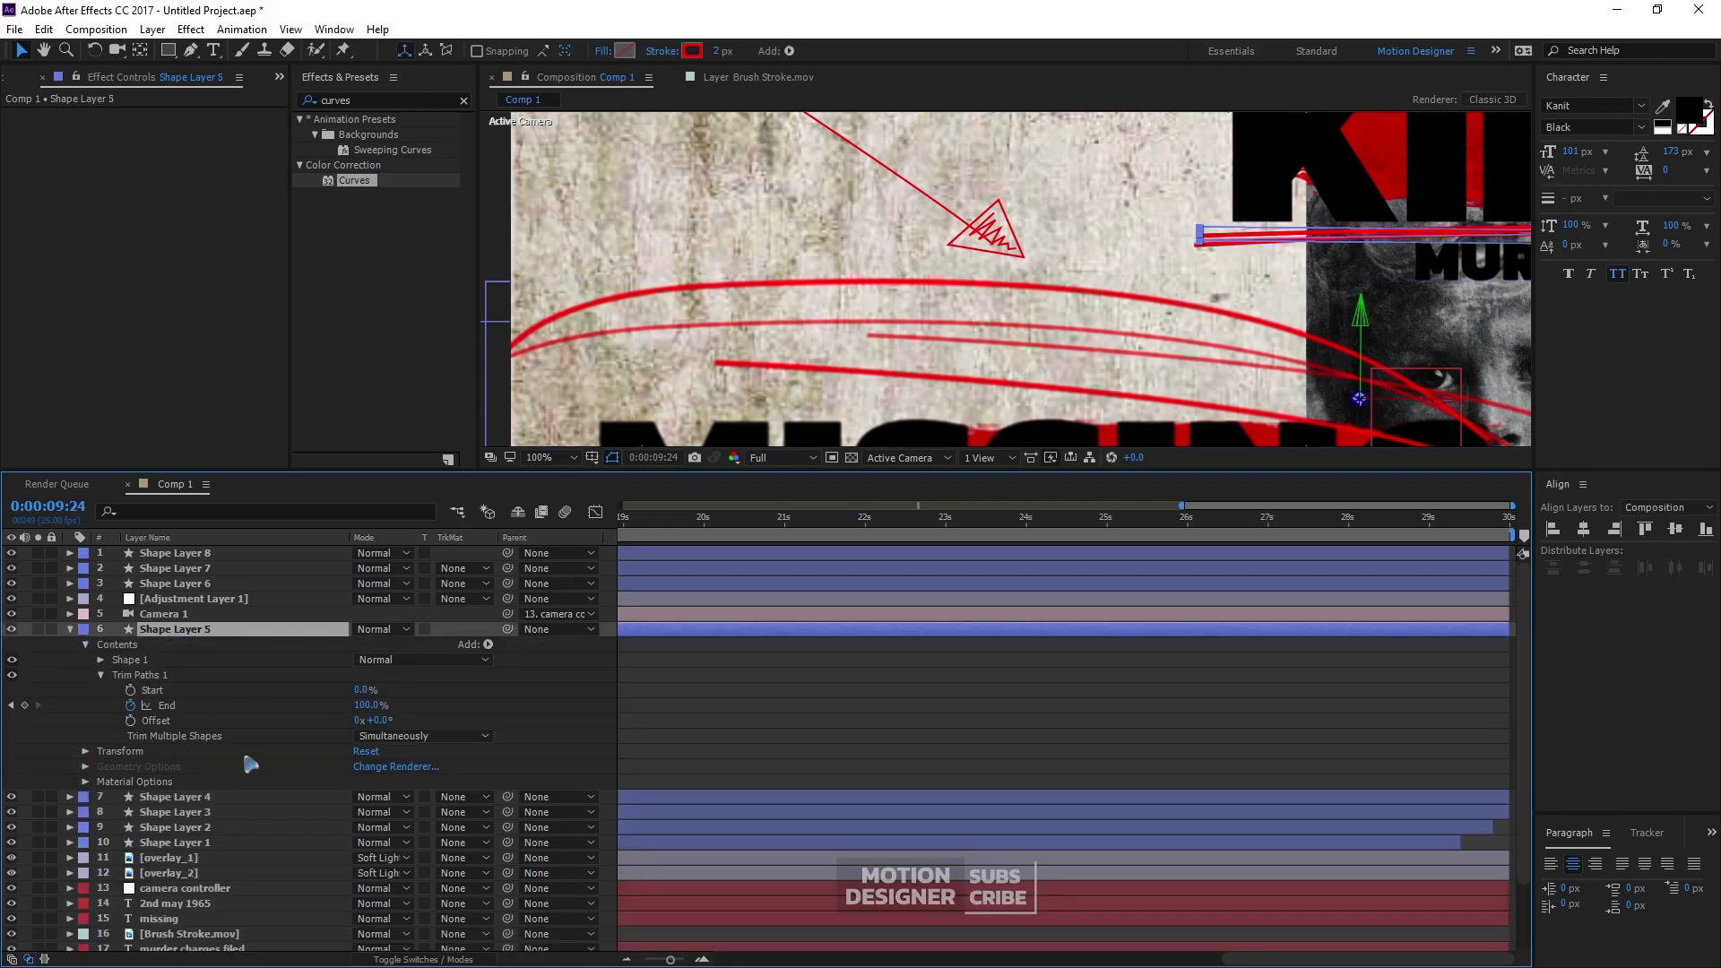
left_click(154, 679)
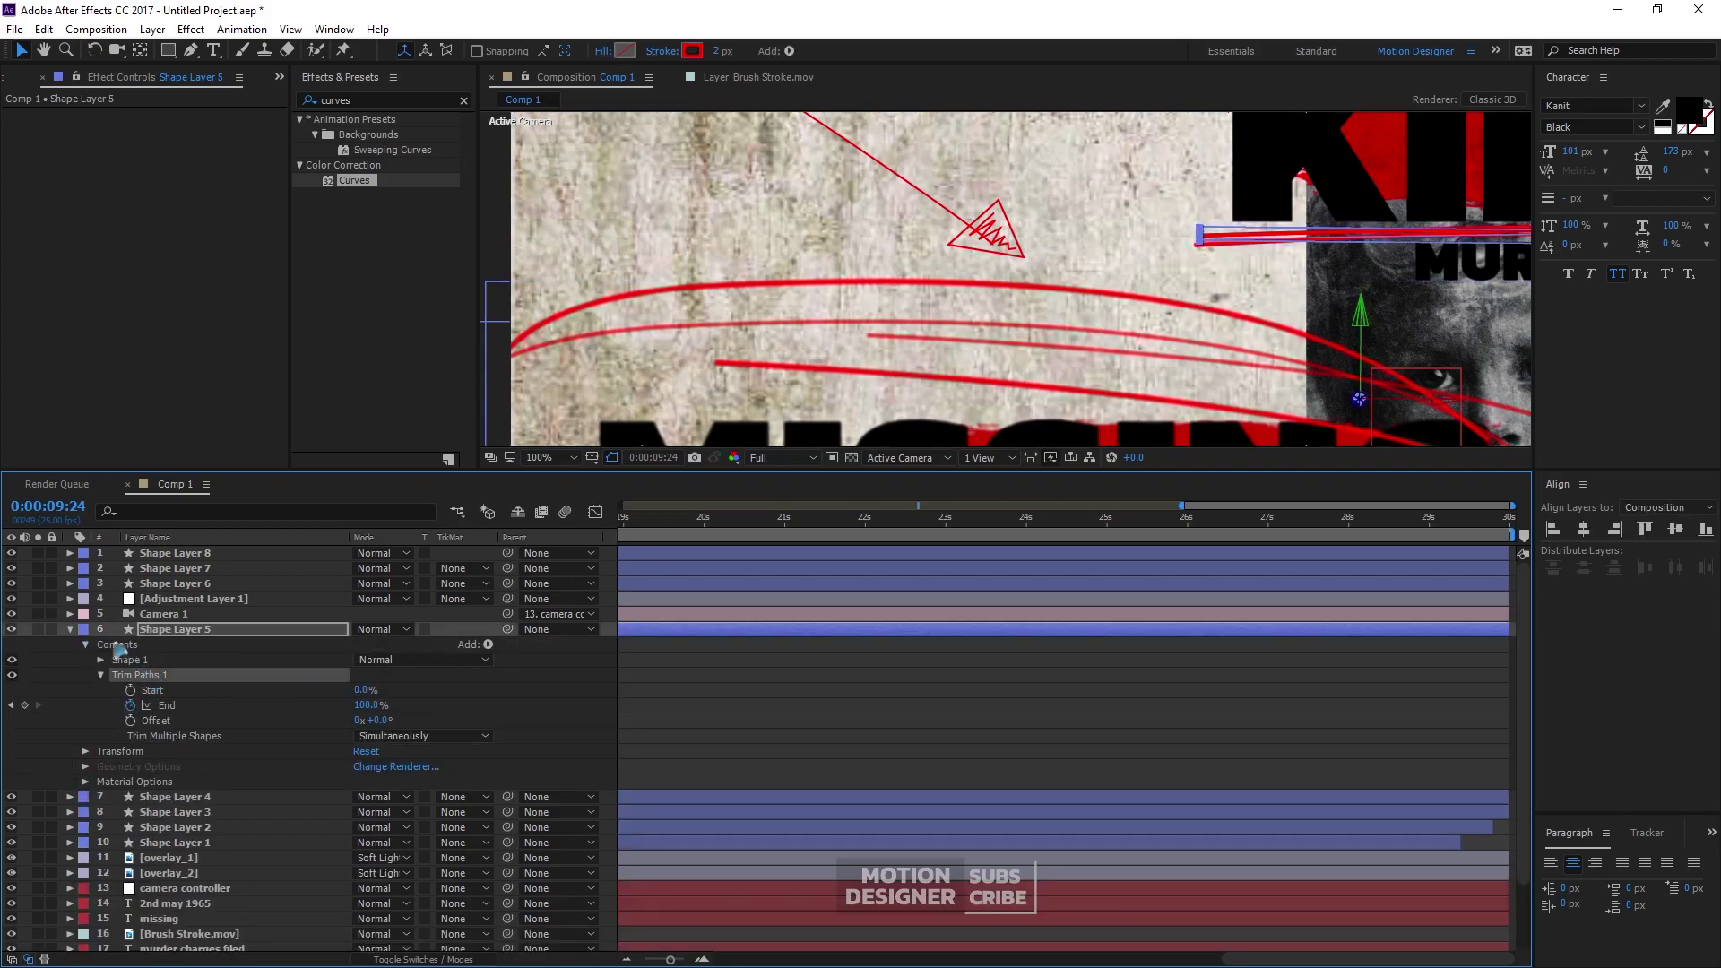
left_click(70, 629)
left_click(206, 583)
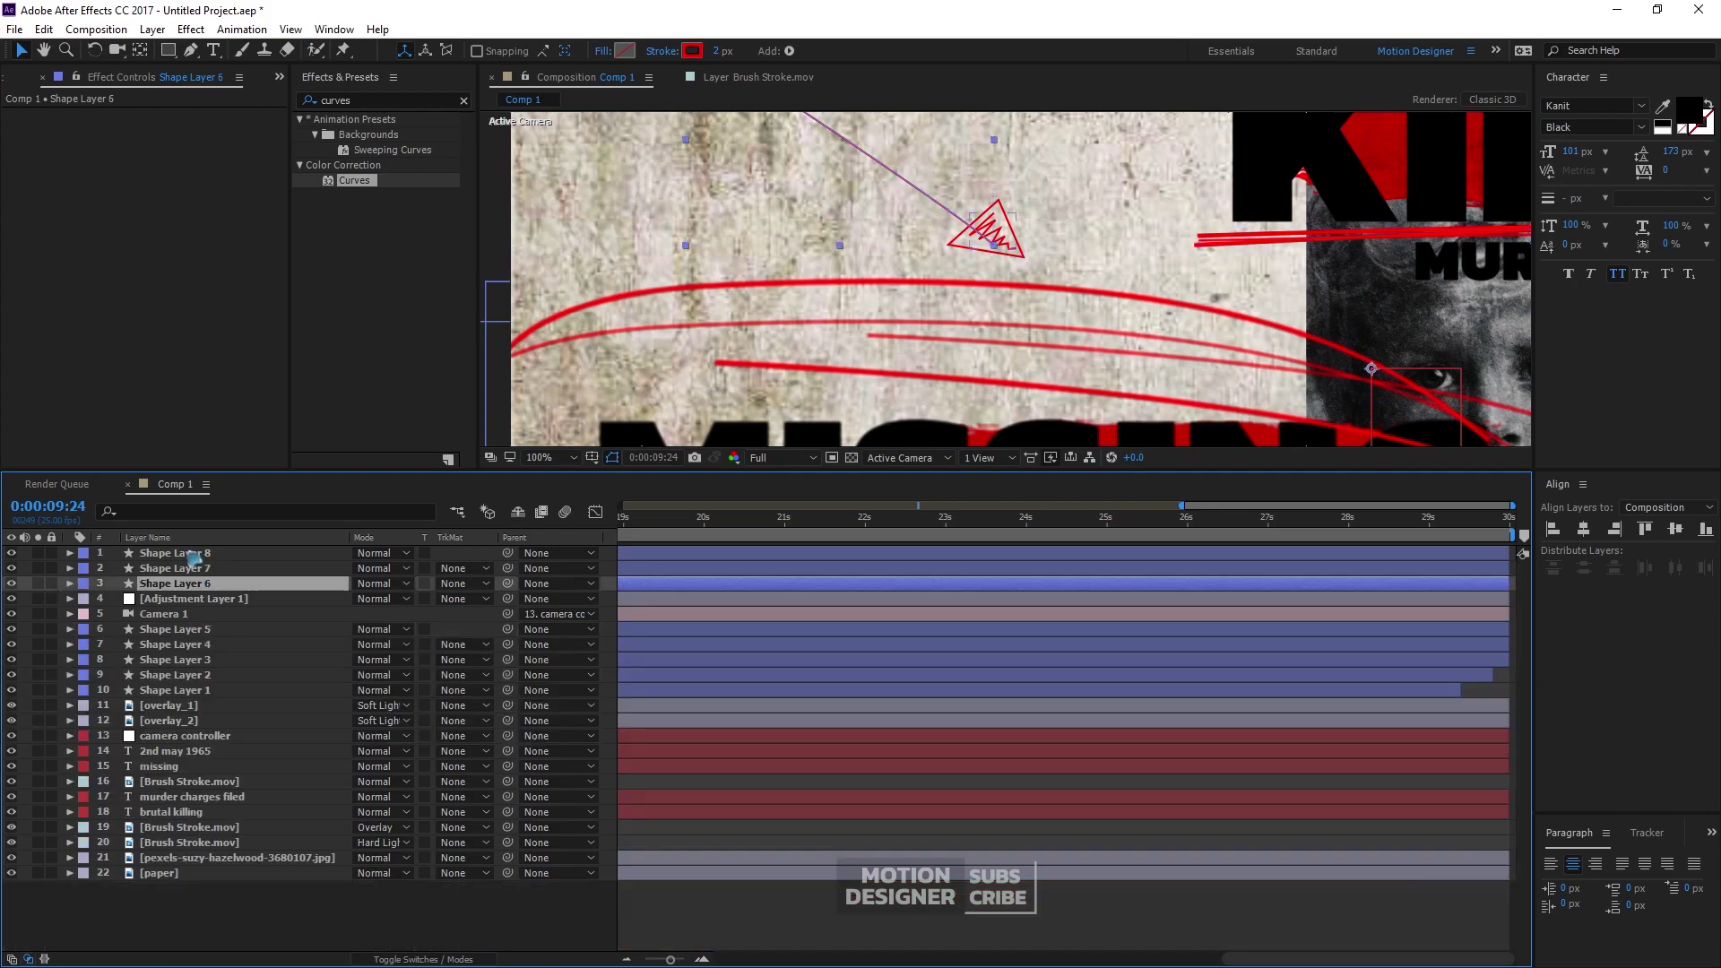
left_click(193, 558, "shift")
left_click_drag(731, 520, 521, 602)
key("comma")
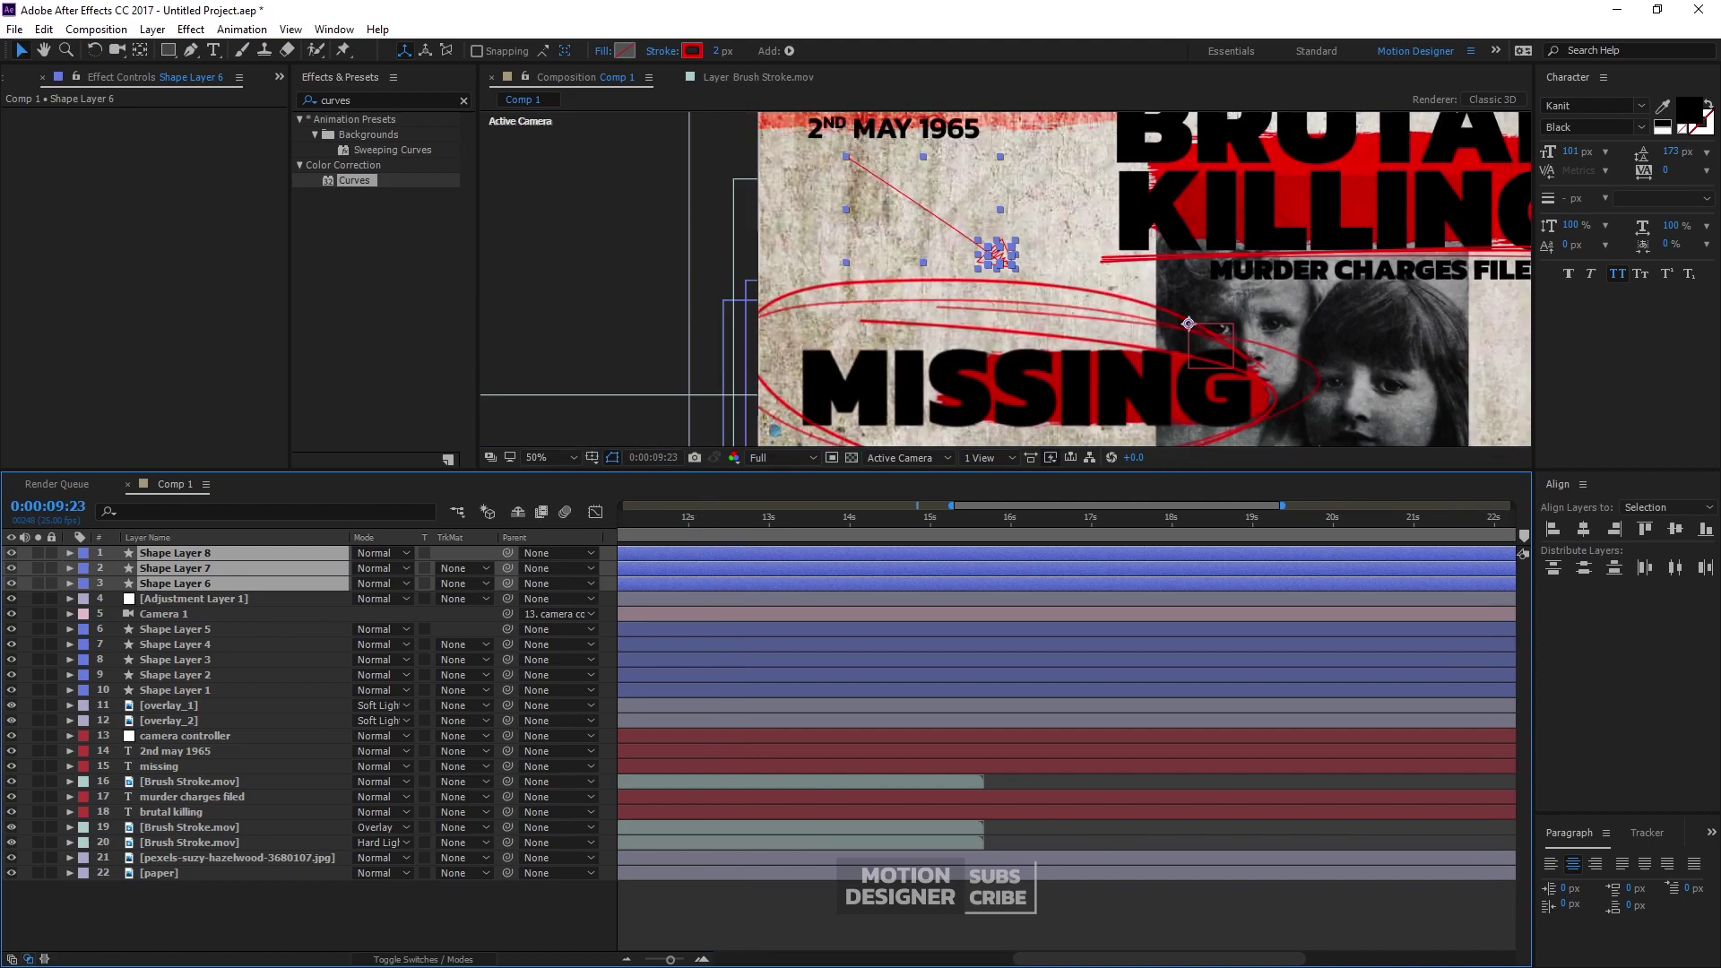
left_click_drag(659, 524, 860, 581)
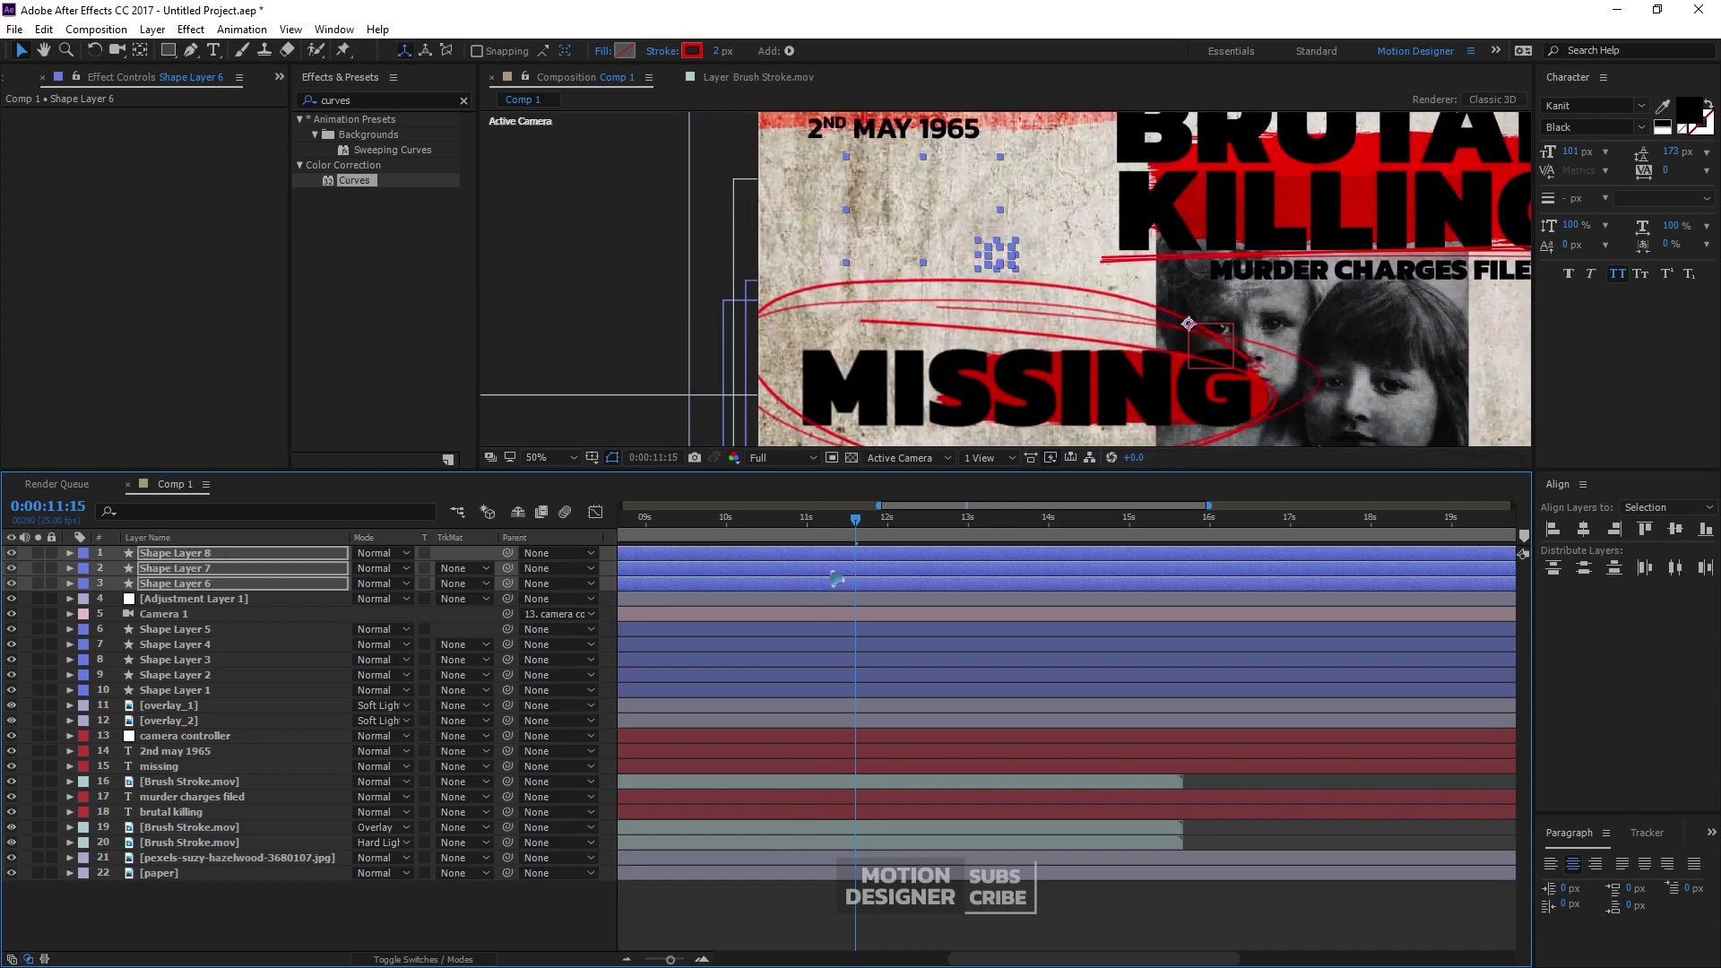
Stagger the Trim Paths End keyframes so Shape Layer 7 starts at about 12 s and Shape Layer 8 at about 12.5 s
key("u")
left_click_drag(1037, 622, 884, 599)
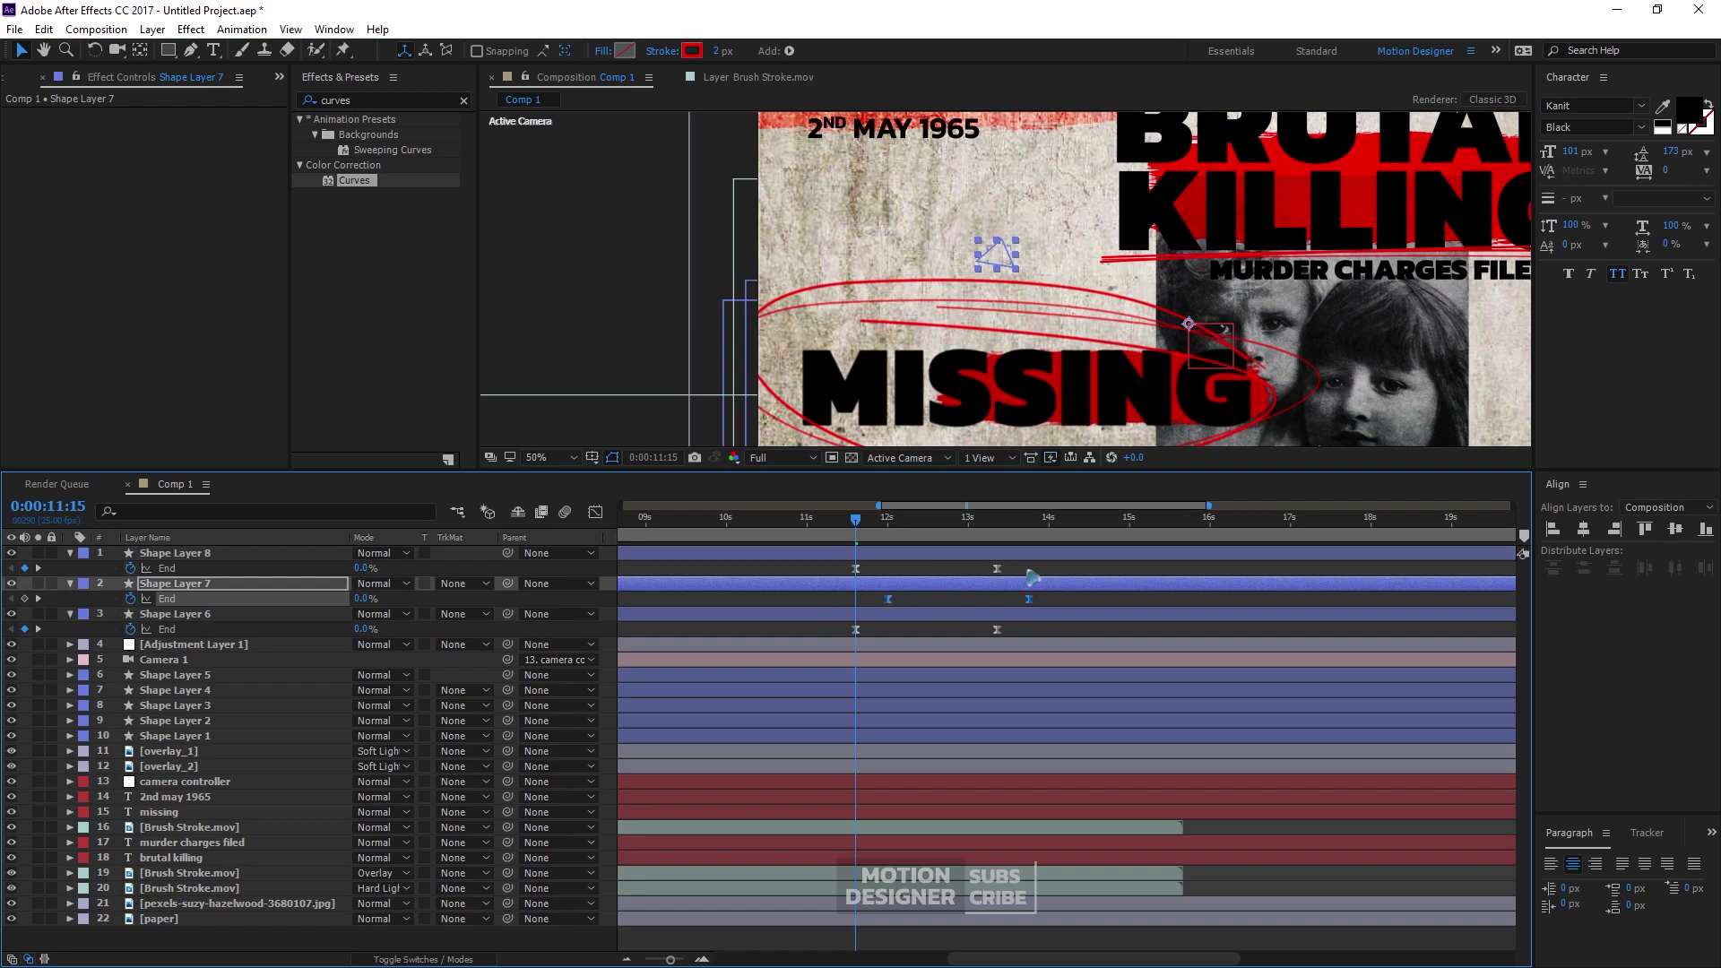
left_click_drag(1033, 574, 933, 578)
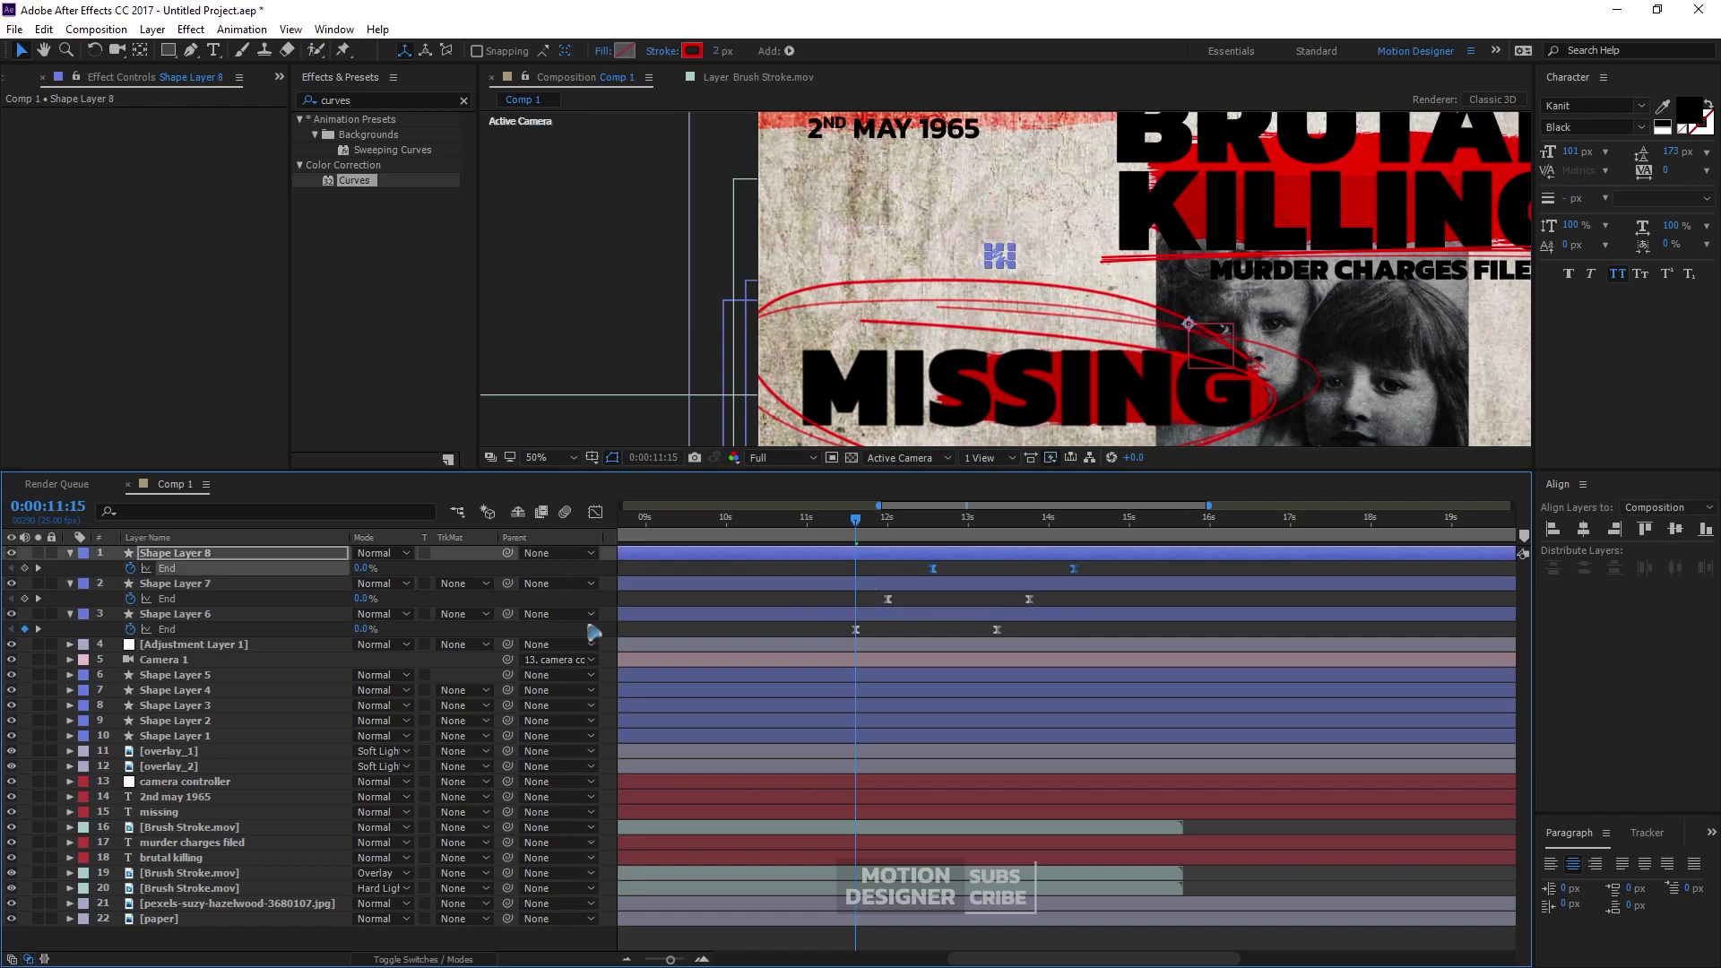
left_click(70, 553)
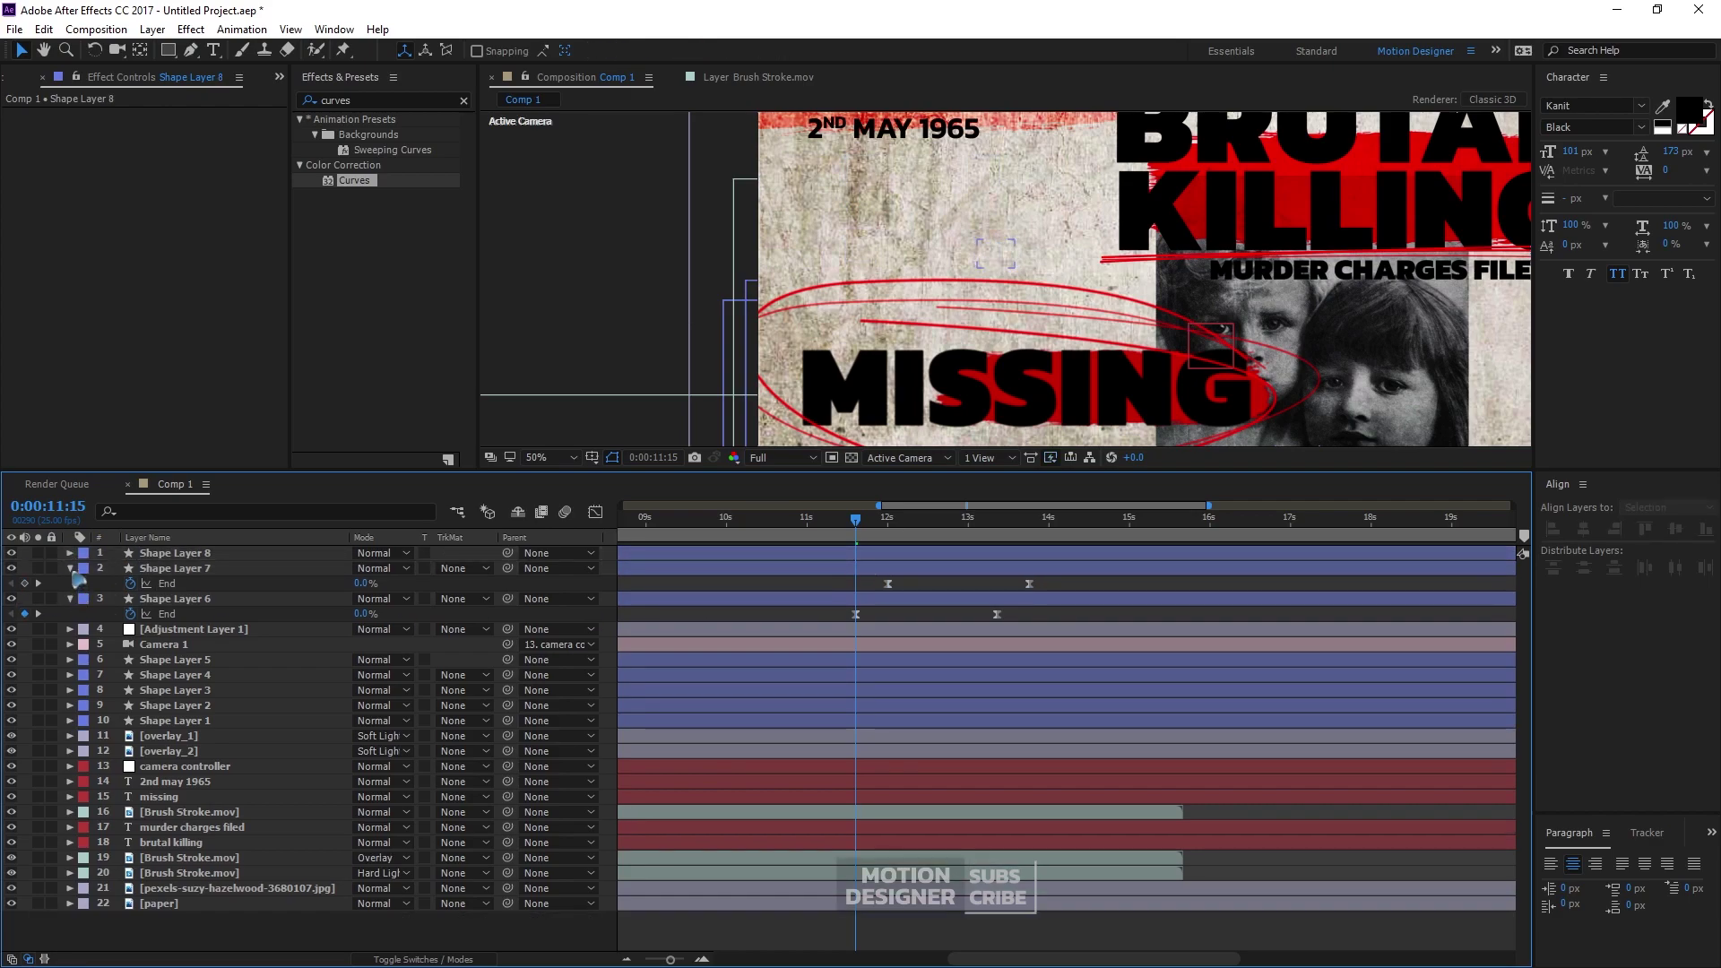
left_click(70, 568)
left_click(71, 584)
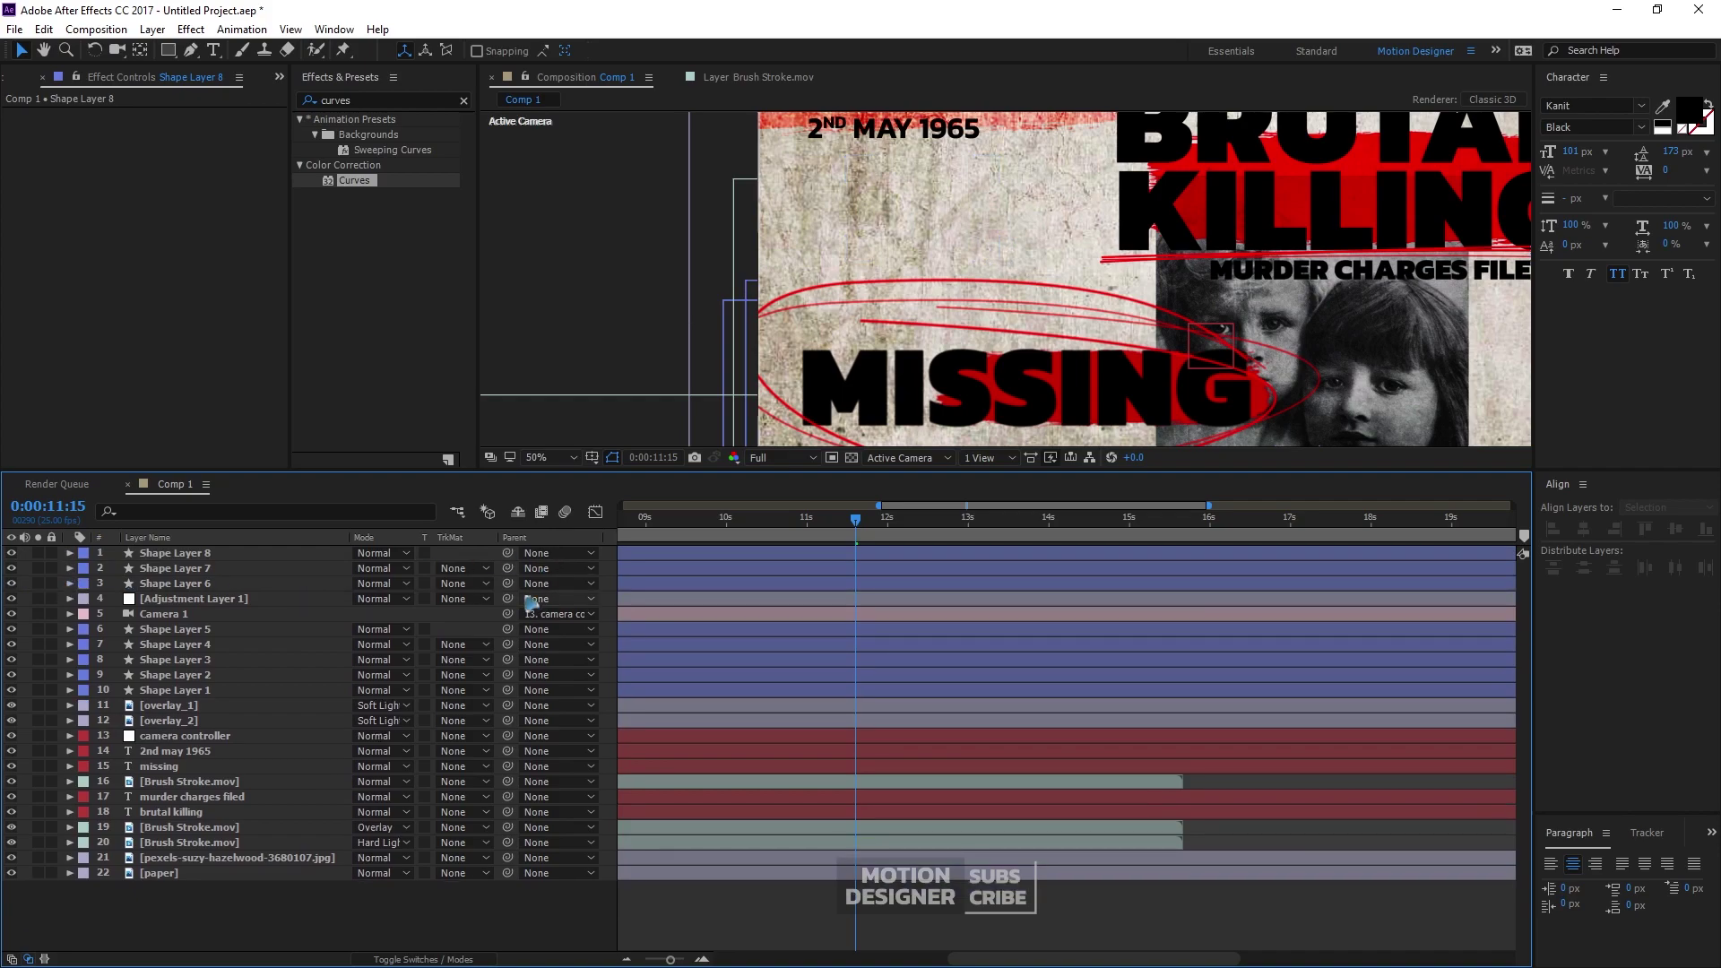
Make Shape Layers 6, 7 and 8 3D layers and scrub through the arrow's draw-on animation
key("F4")
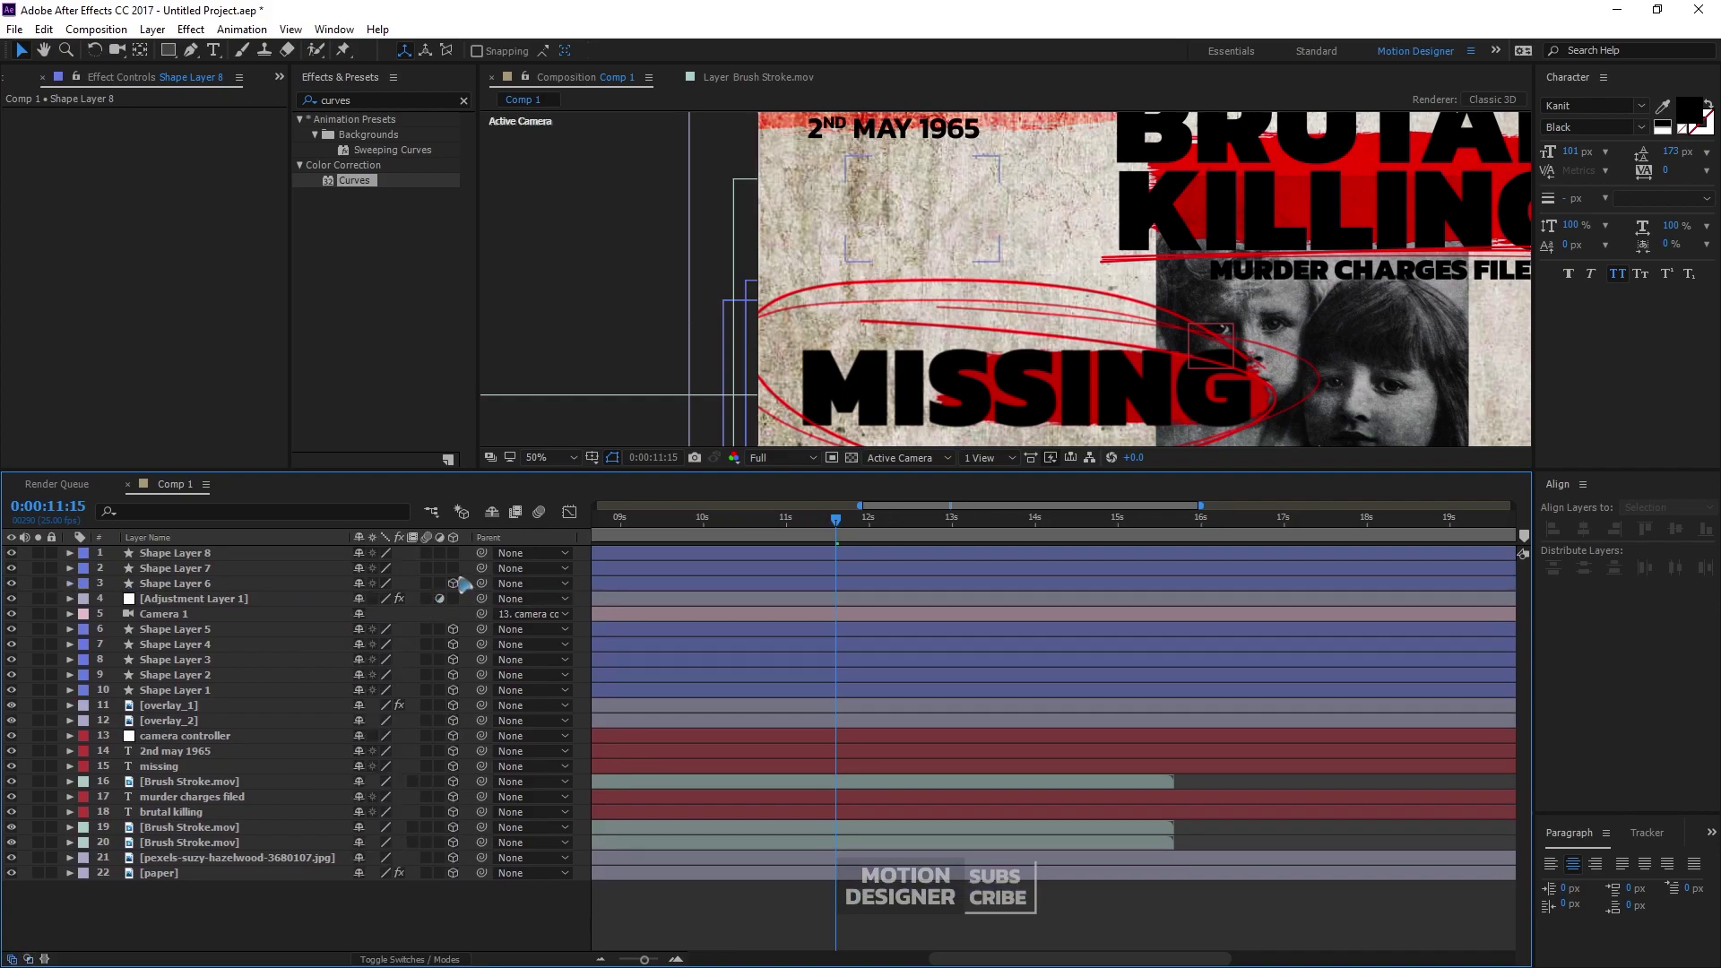
left_click(453, 567)
left_click(453, 552)
left_click_drag(640, 520, 874, 573)
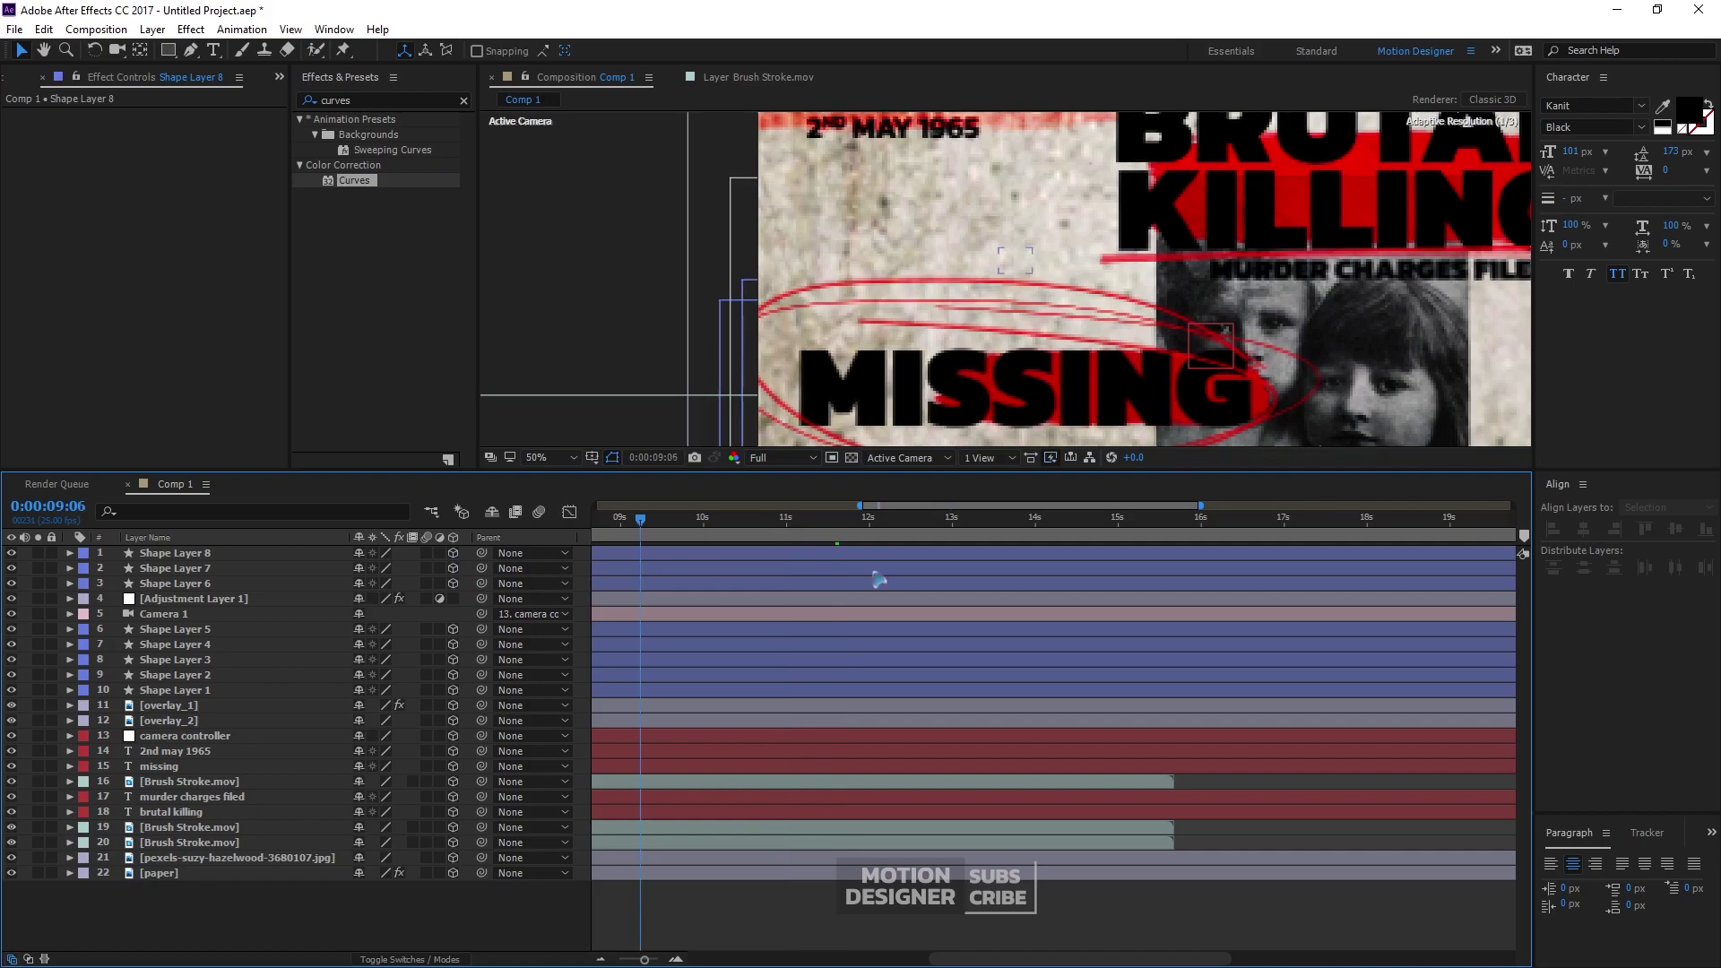
left_click_drag(723, 542, 833, 541)
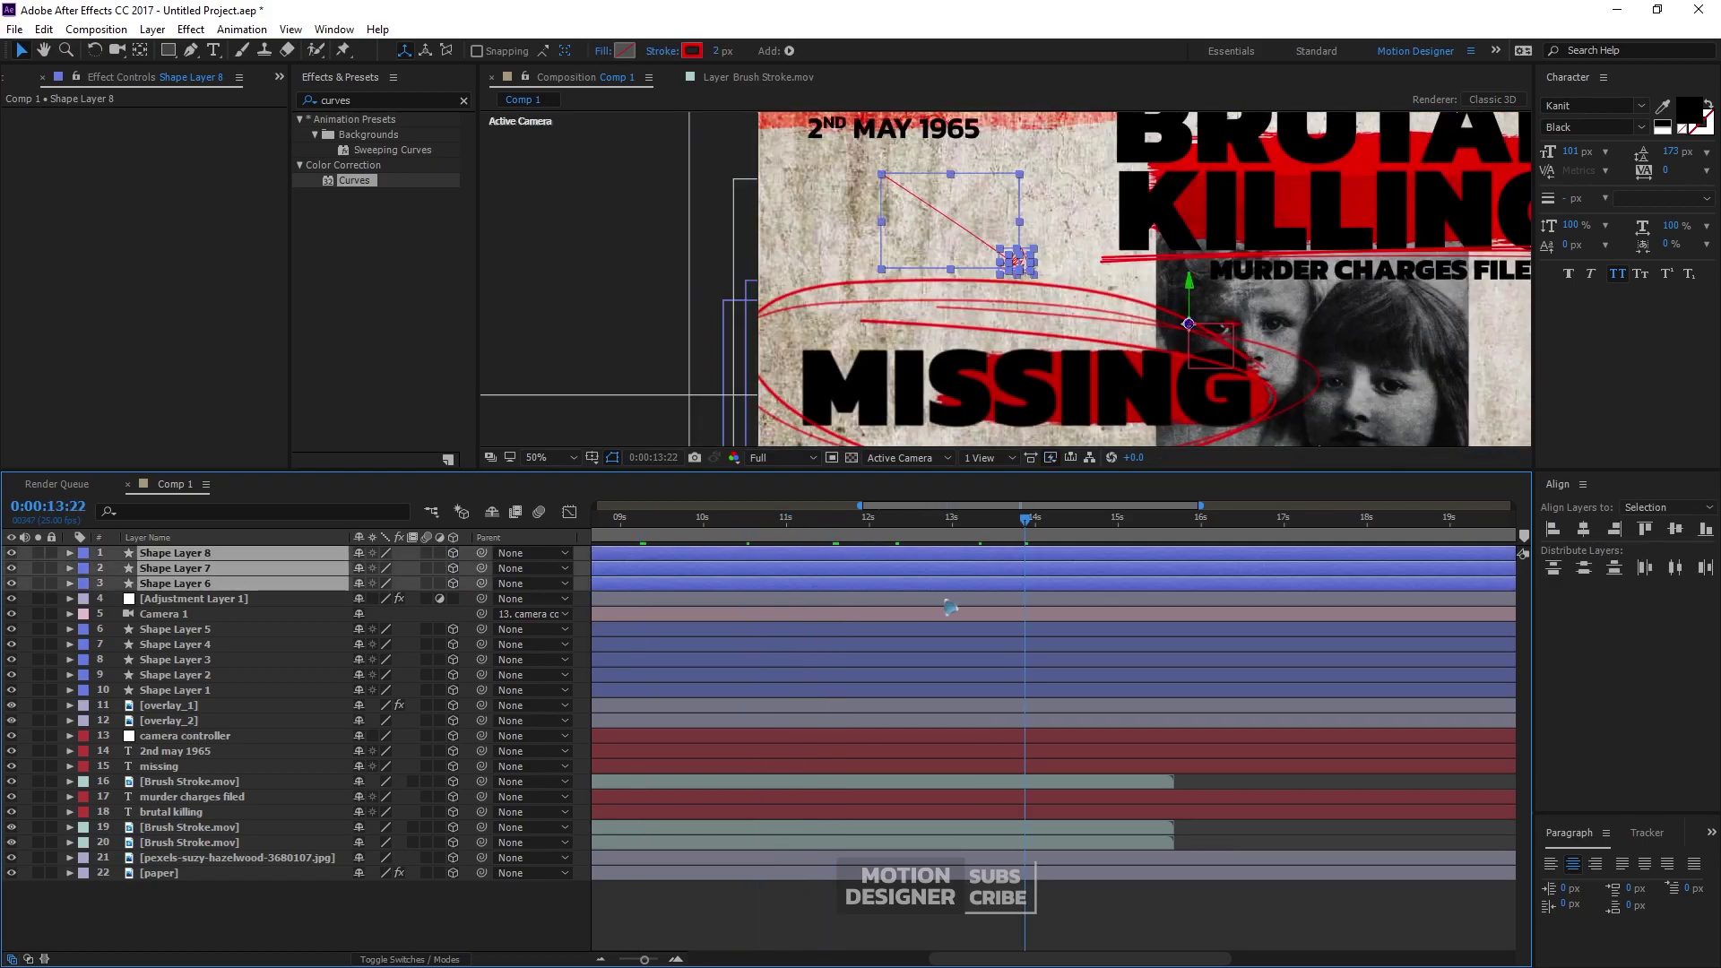
Shift the arrow layers in time so the line starts drawing at about 7.5 s, the arrowhead at 9.6 s and the scribble at 11.6 s
key("u")
left_click_drag(805, 612, 731, 613)
scroll(763, 737, "down", 2)
key("minus")
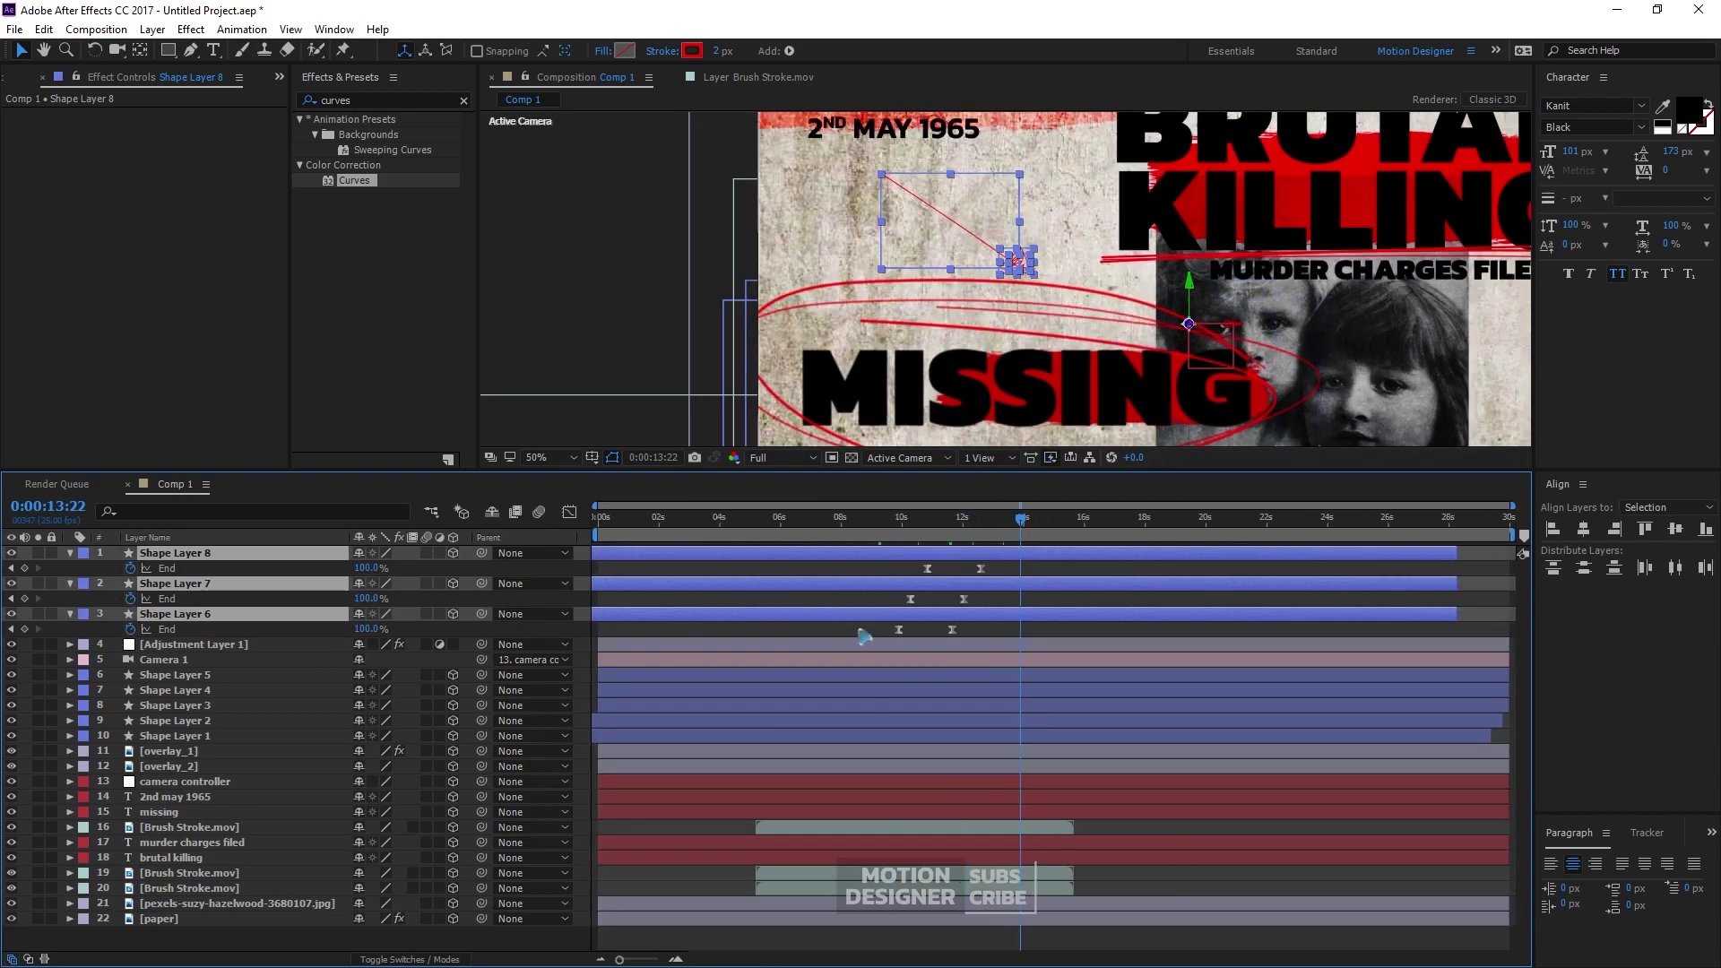
left_click_drag(874, 615, 803, 618)
left_click_drag(757, 520, 946, 563)
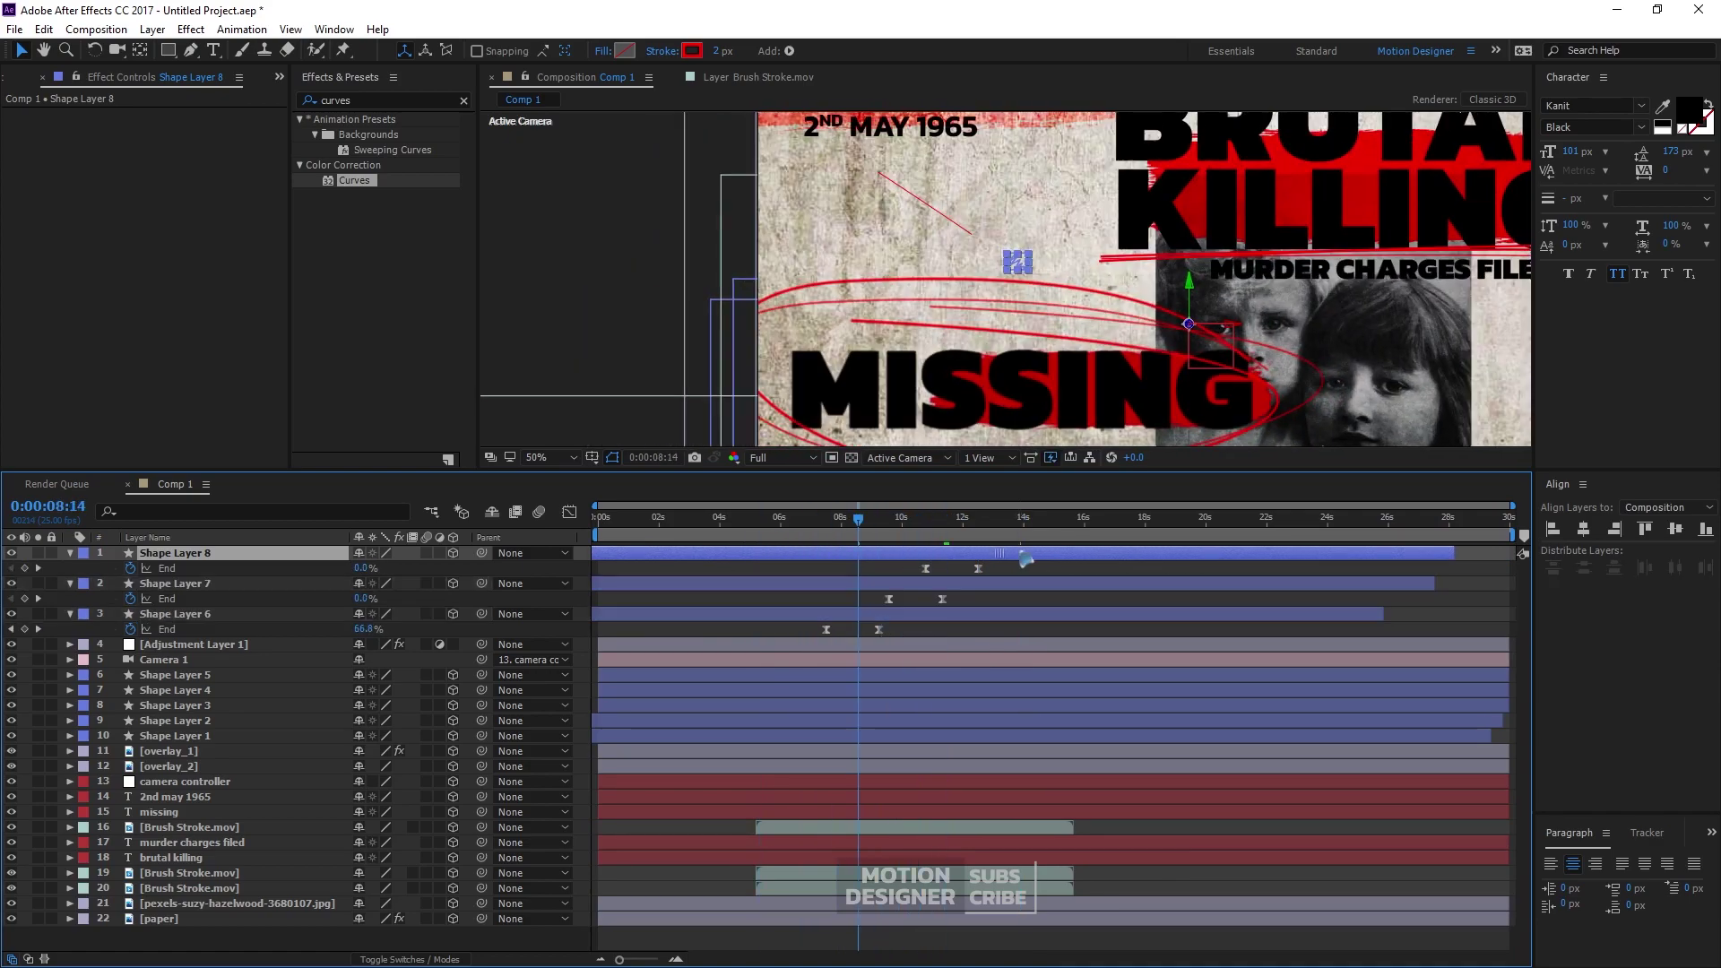
left_click_drag(1025, 559, 1028, 559)
left_click(826, 525)
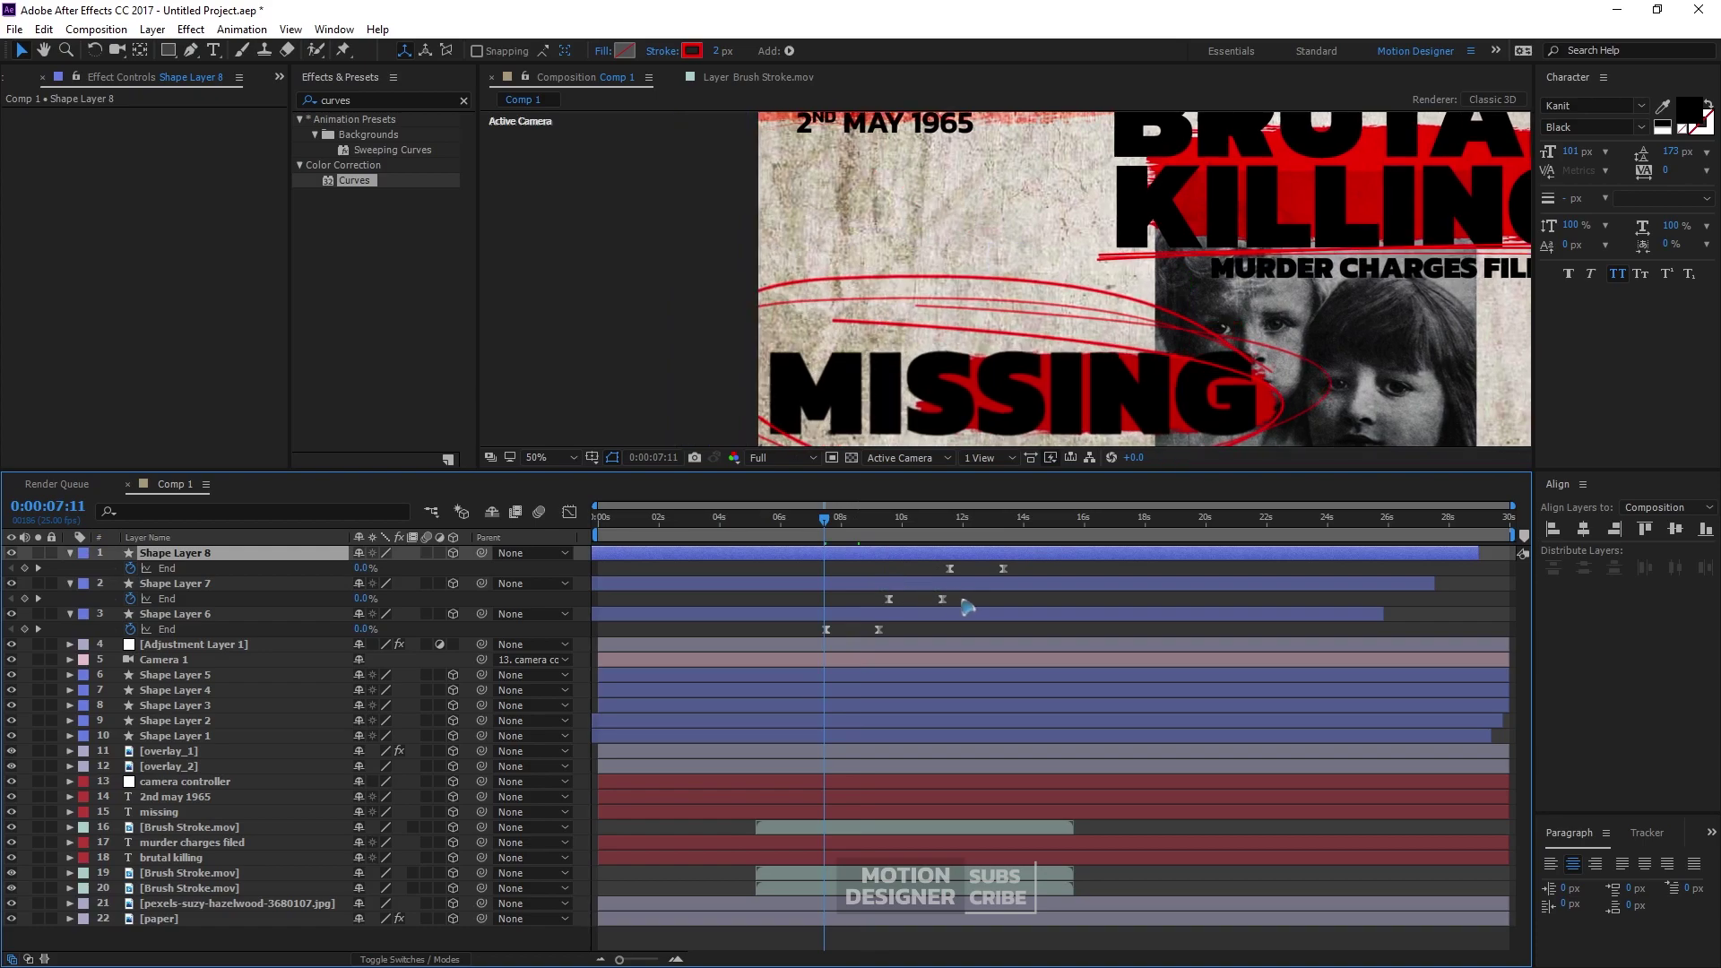
left_click_drag(832, 529, 1024, 557)
Try a blue 0255E0 stroke color on the arrowhead in Shape Layer 7, inspect it up close, and undo the color change
left_click(1167, 692)
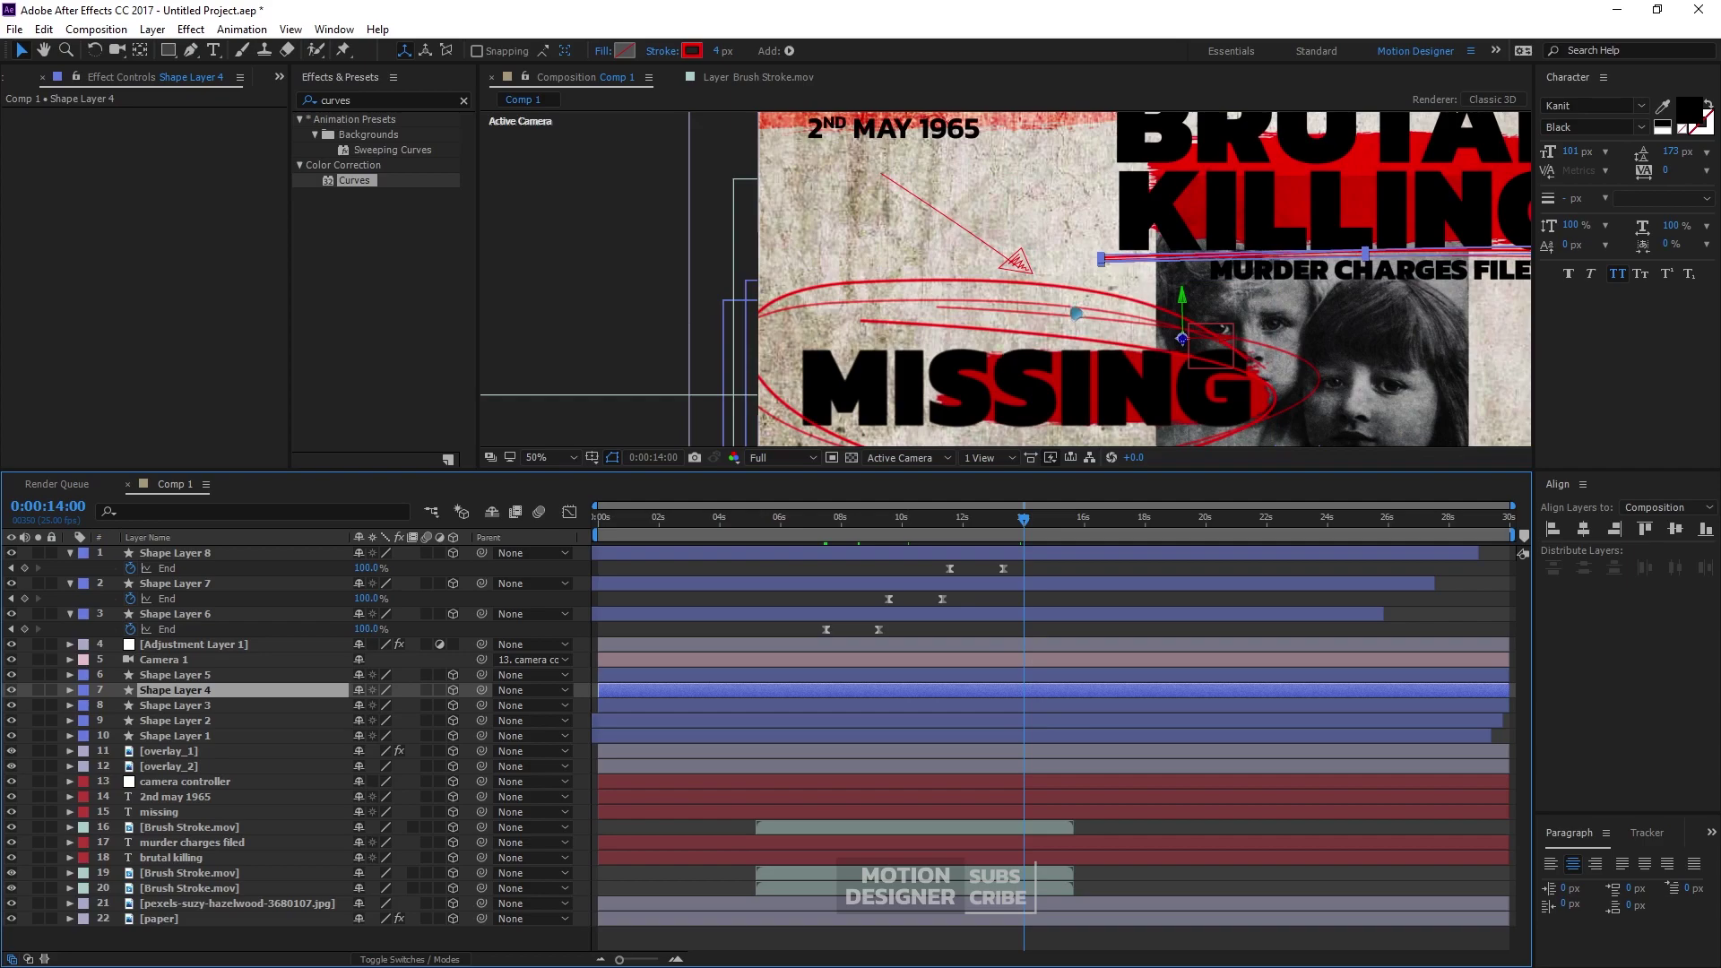
left_click(188, 584)
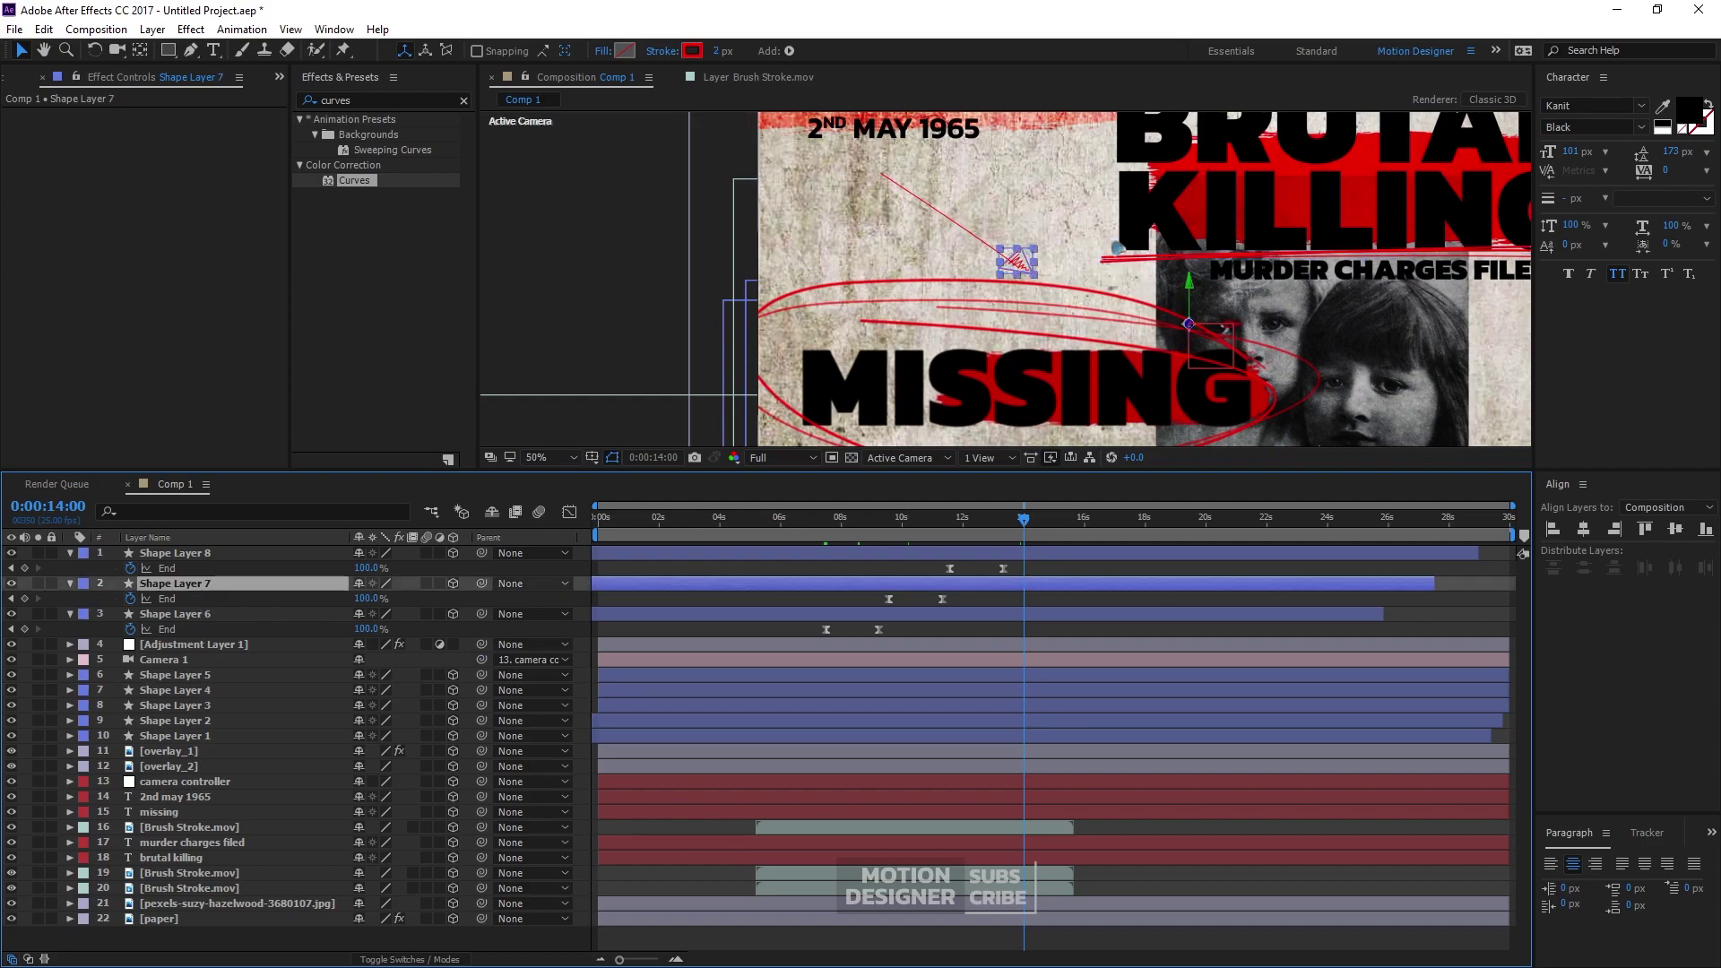
left_click(692, 51)
left_click(1097, 601)
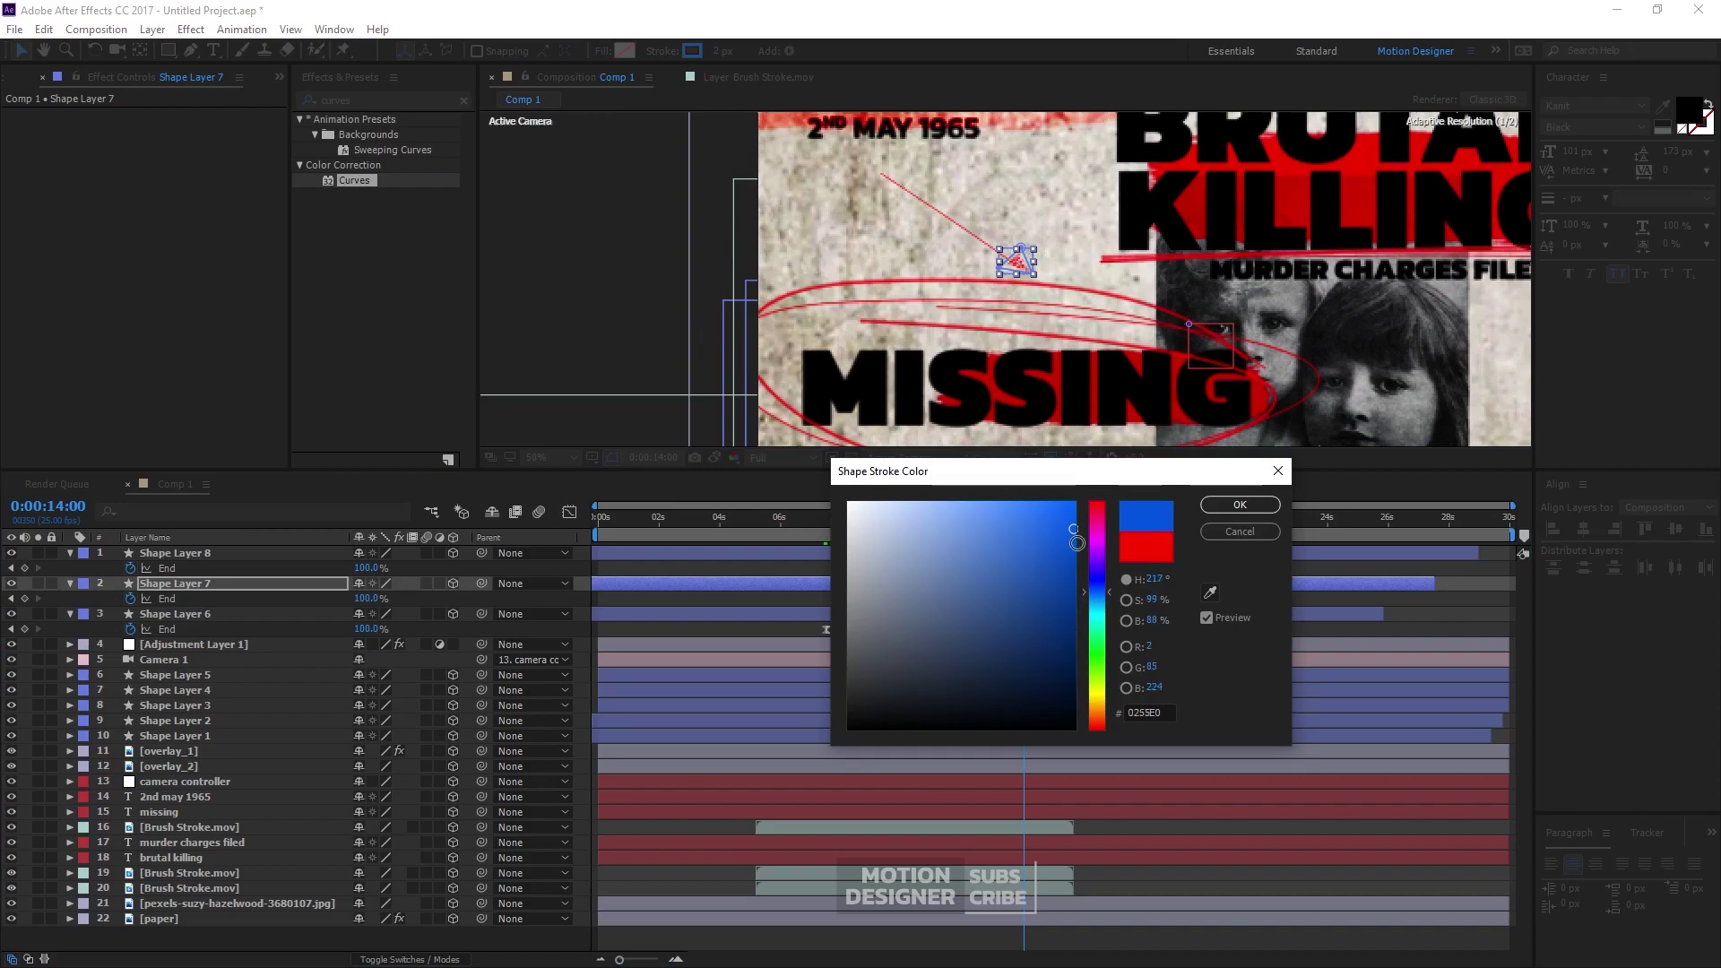
left_click(1239, 505)
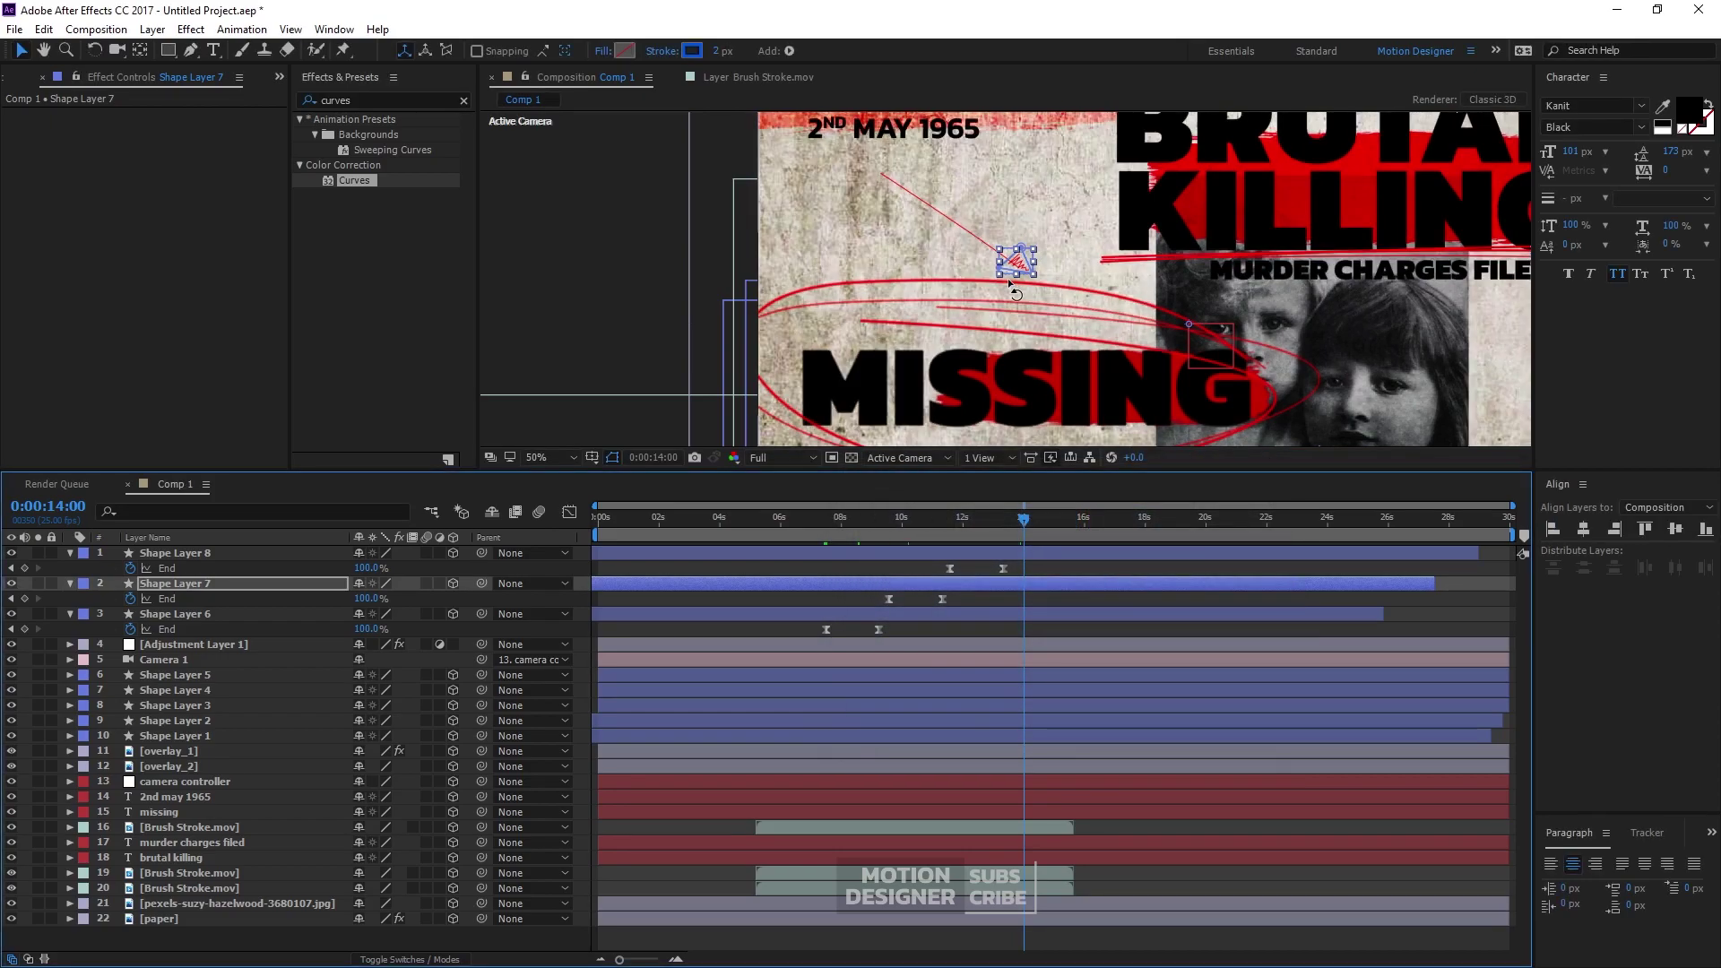
scroll(1008, 282, "down", 1)
left_click(1335, 437)
key("slash")
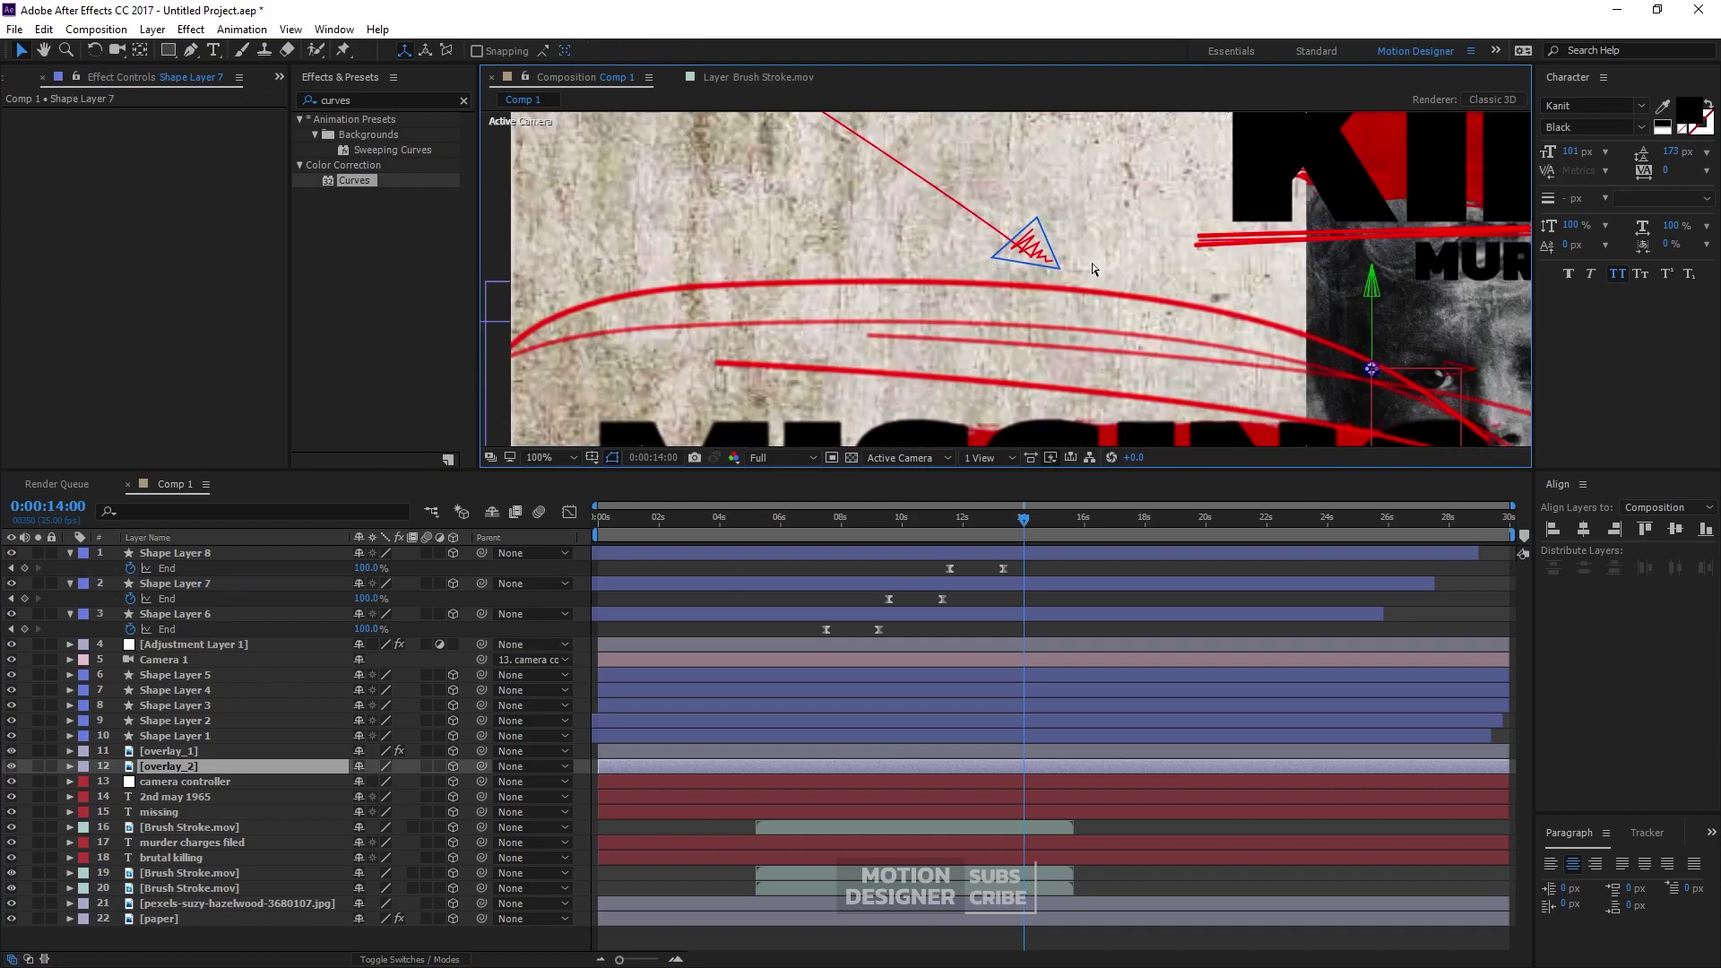
left_click(1055, 261)
scroll(911, 380, "down", 2)
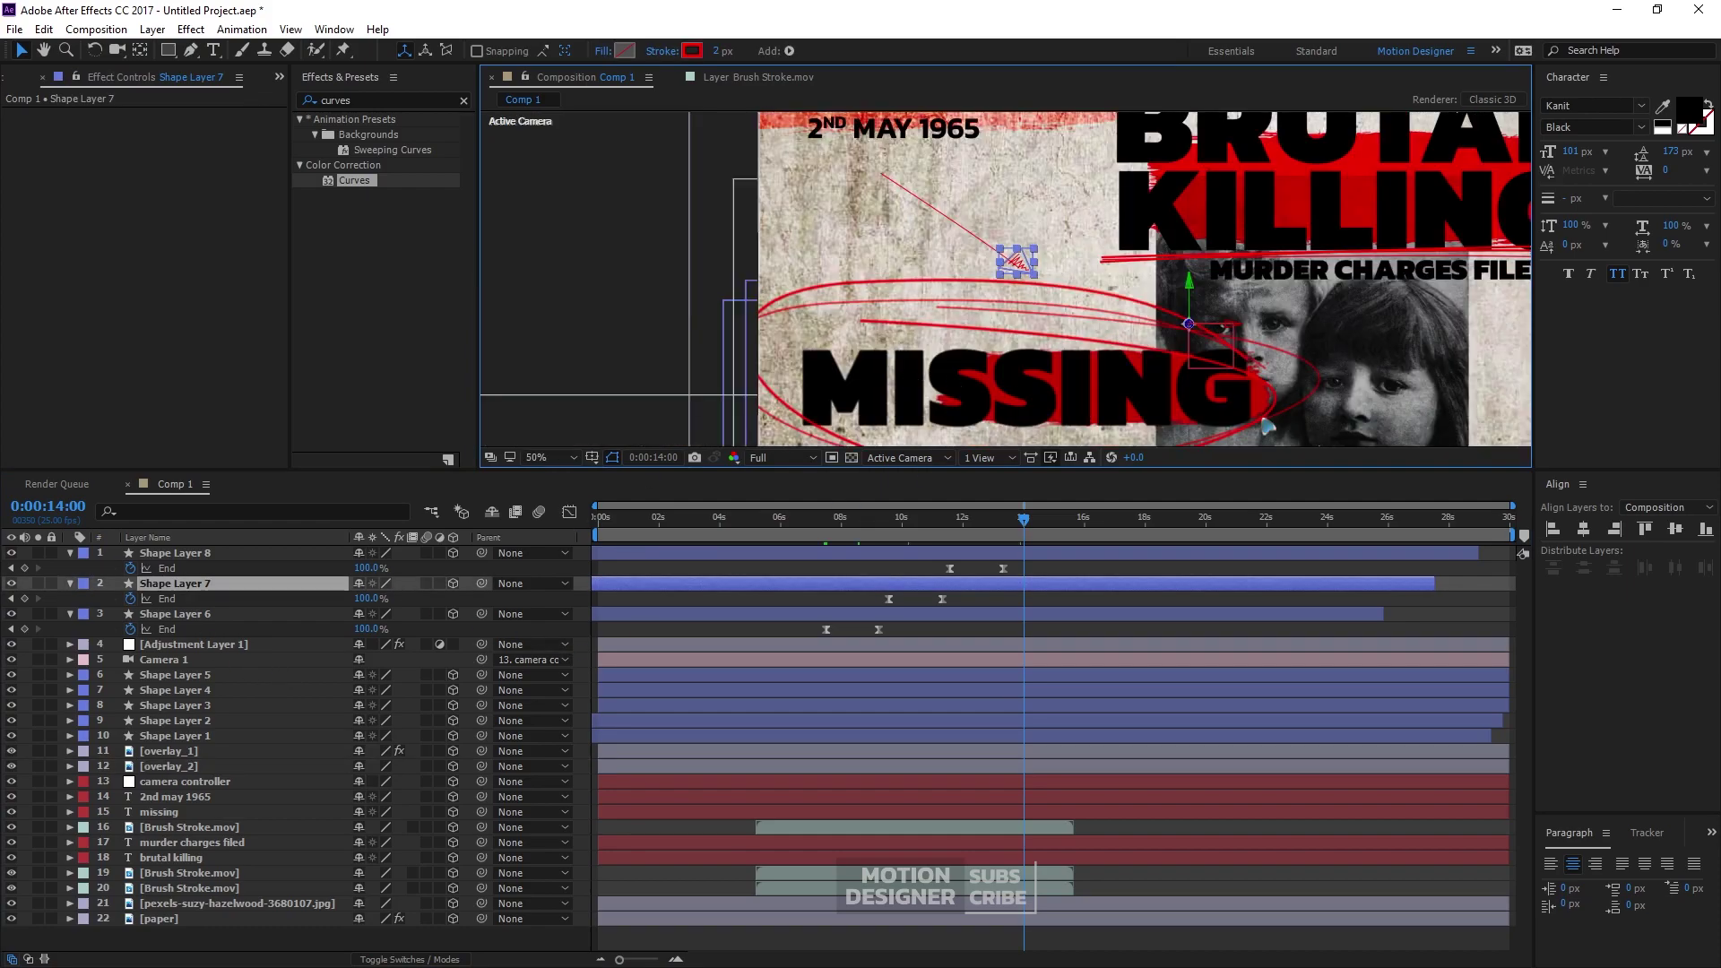
Review the whole composition with the finished arrow at 0:00:14:00
left_click(1344, 434)
key("period")
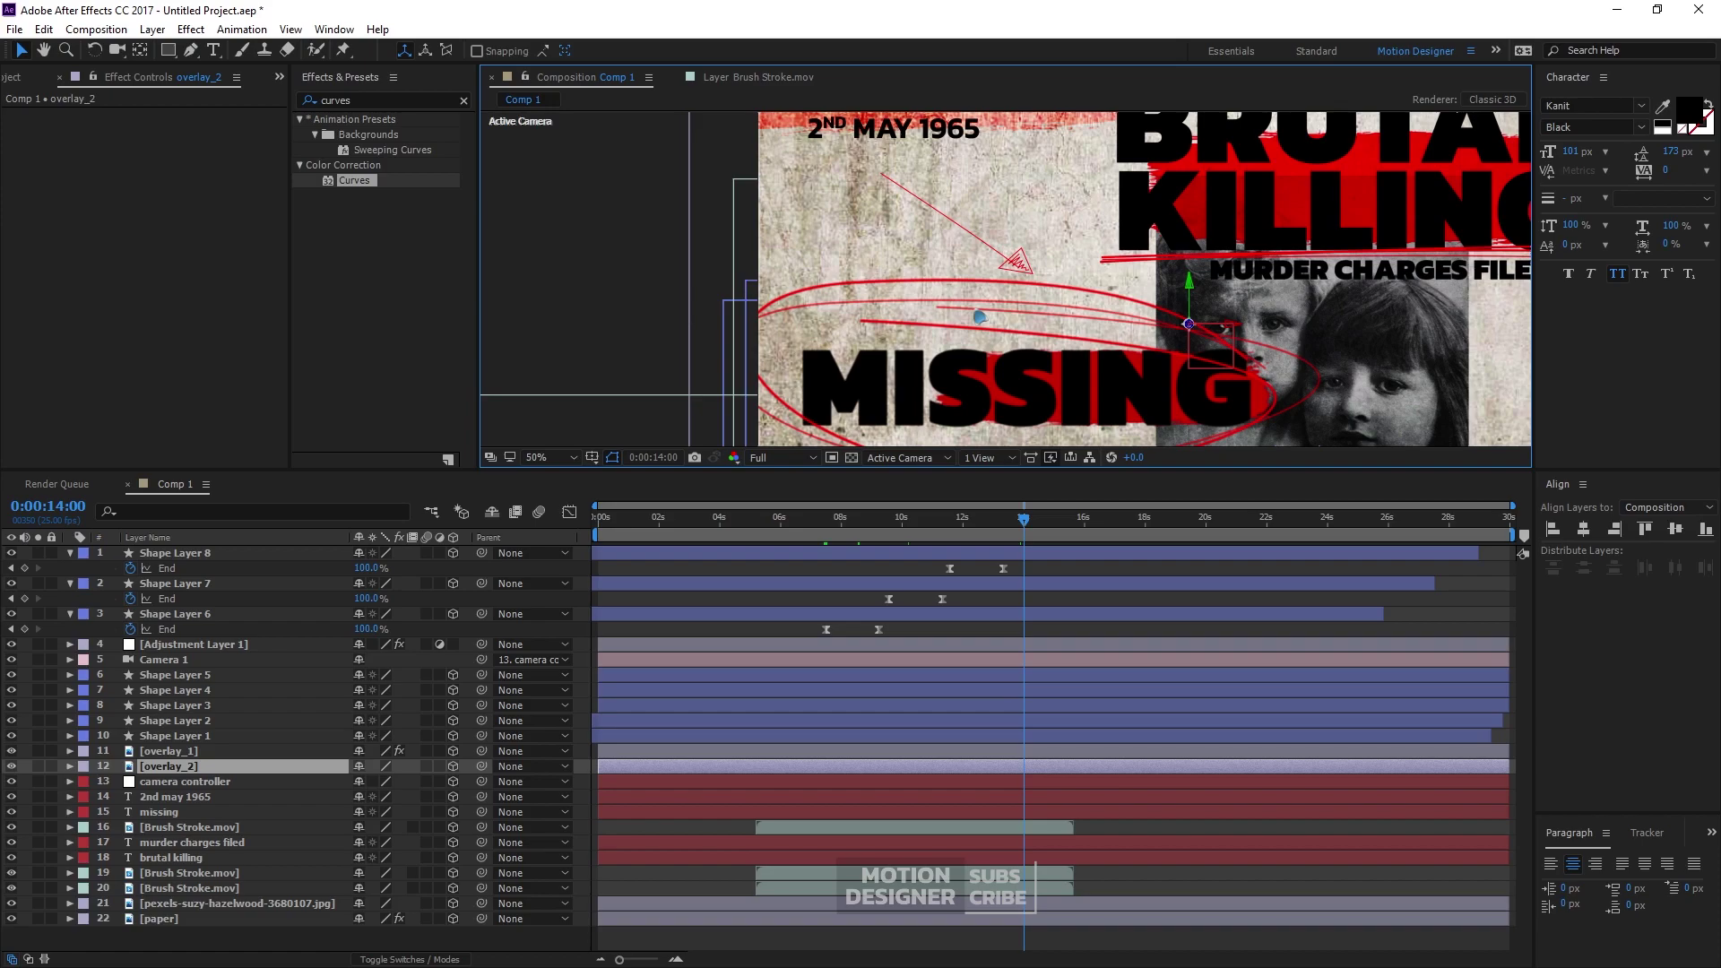
key("comma")
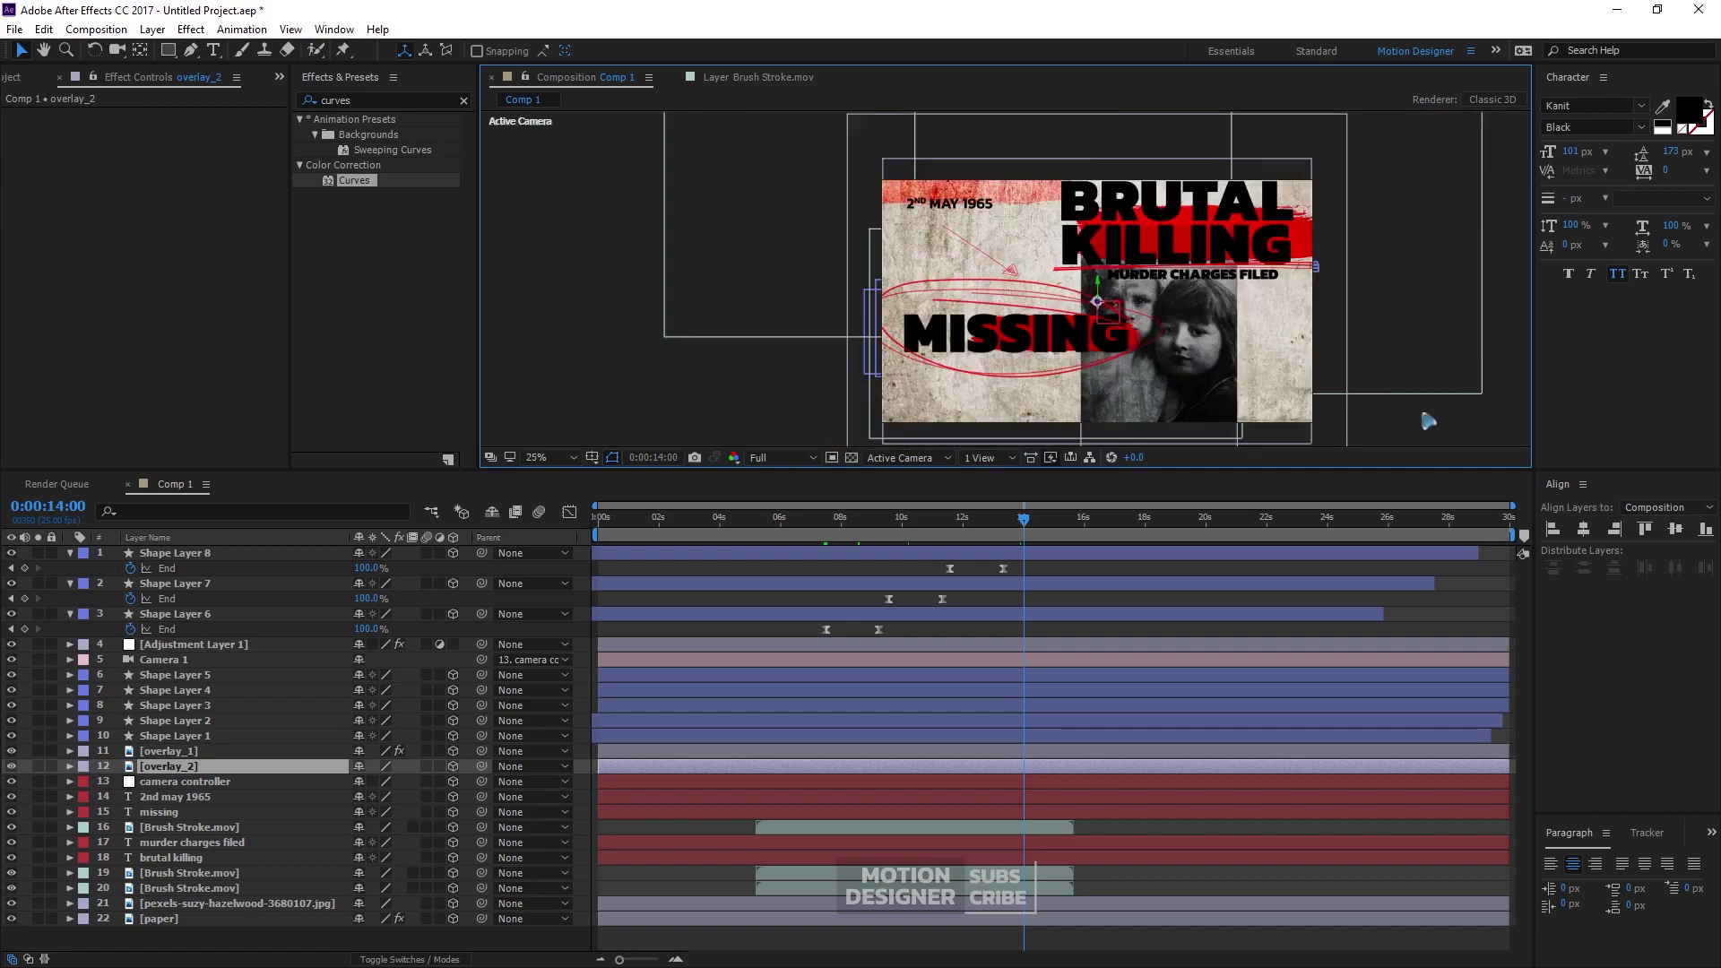